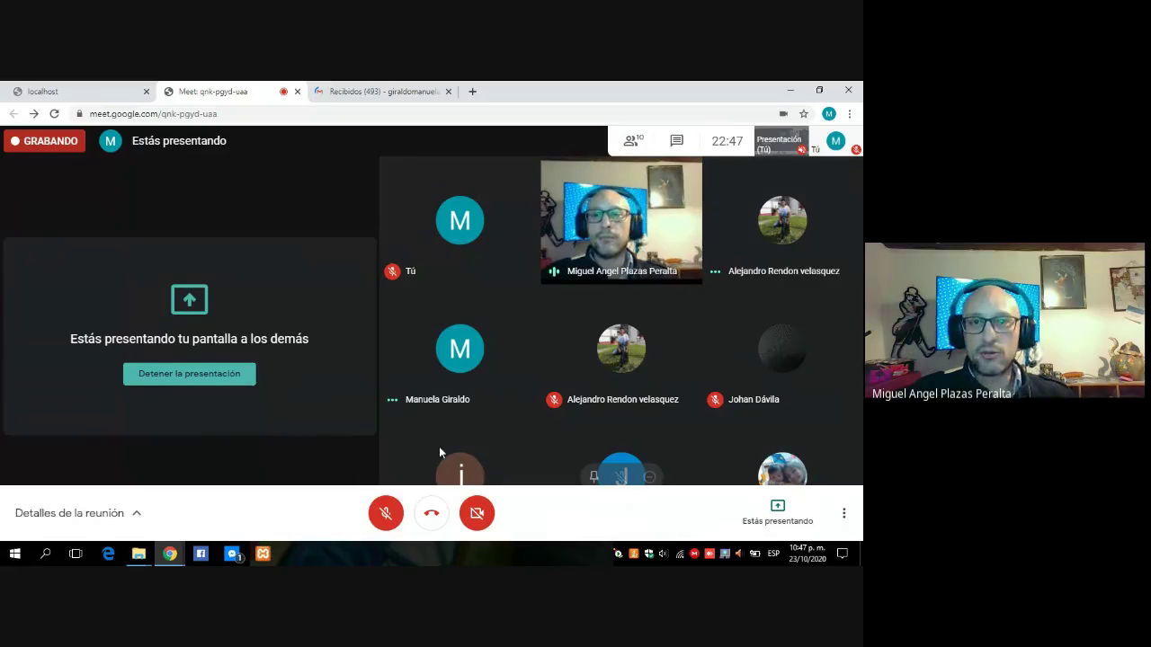
From the localhost:8080 tab, open the Tomcat9.pro service's Configure window via the Tomcat tray icon.
key("ctrl+1")
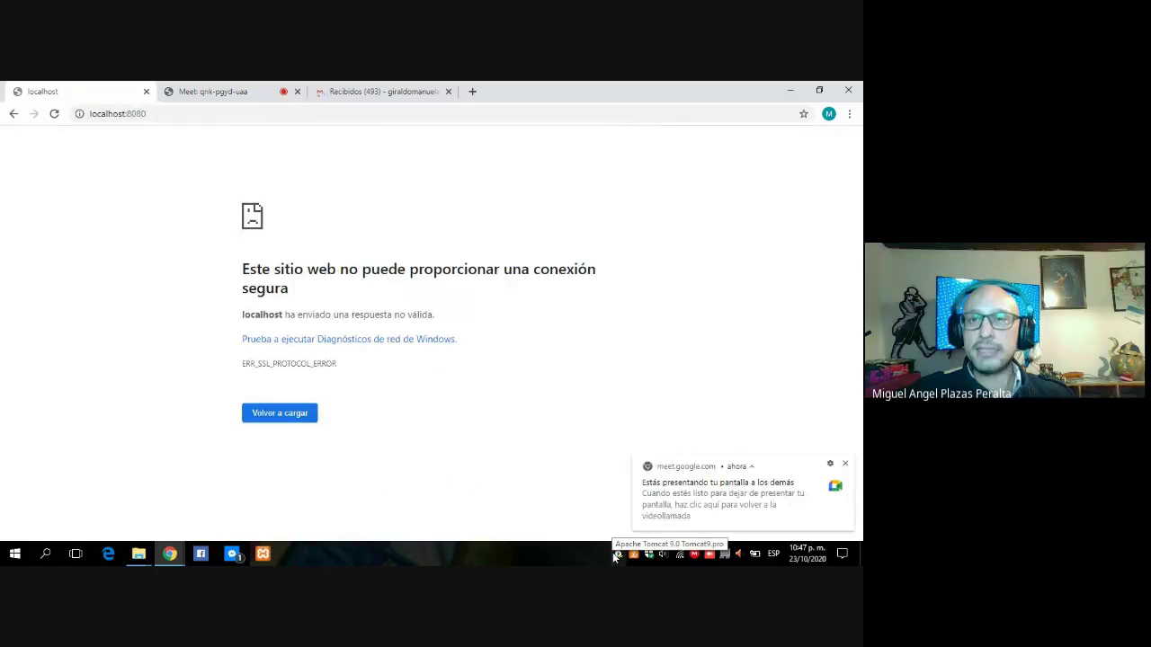
right_click(618, 556)
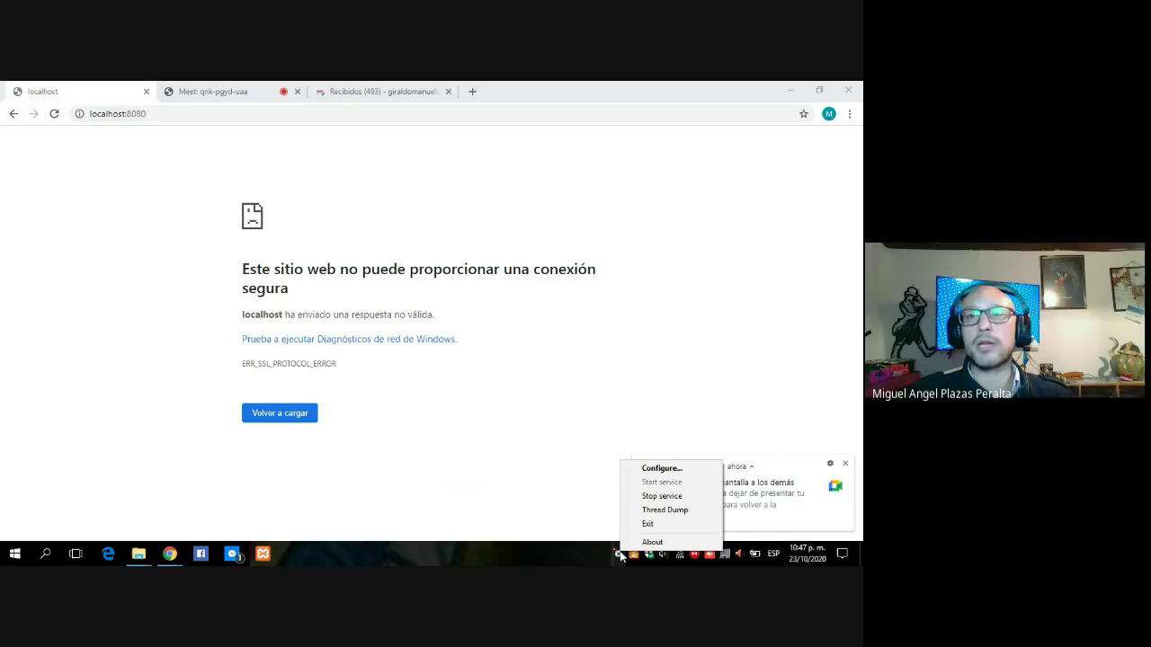
left_click(659, 470)
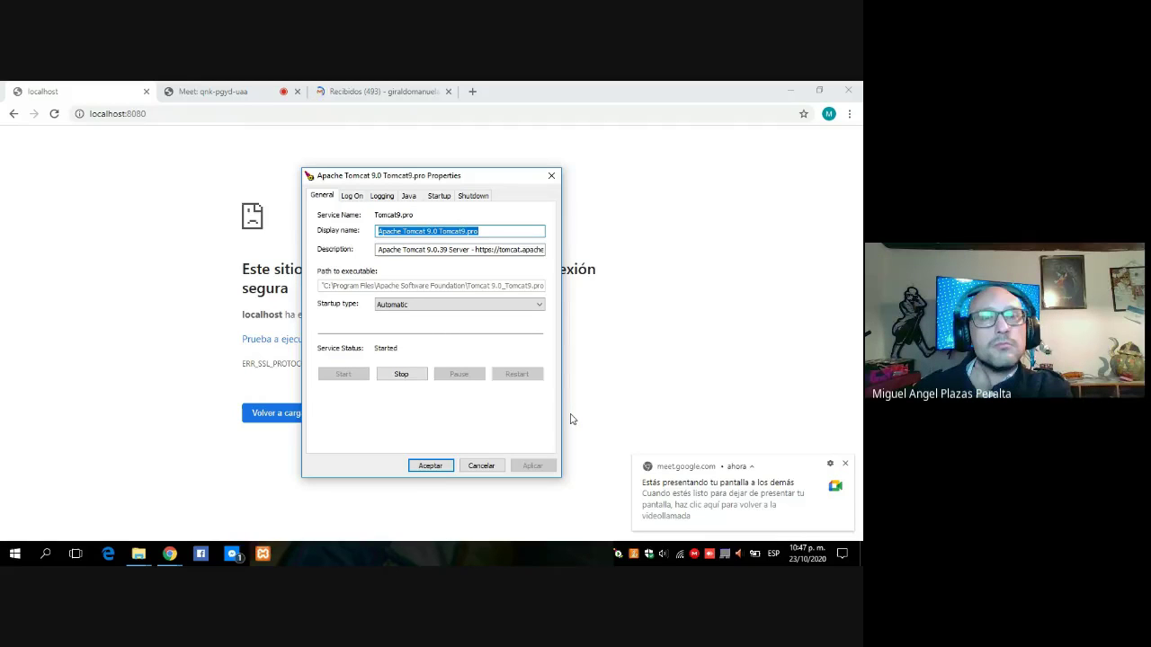
Mute the sound, review the Logging, Log On, Java, Startup and Shutdown tabs, then close with Aceptar.
key("XF86AudioLowerVolume")
key("XF86AudioLowerVolume")
key("XF86AudioLowerVolume")
key("XF86AudioLowerVolume")
key("XF86AudioLowerVolume")
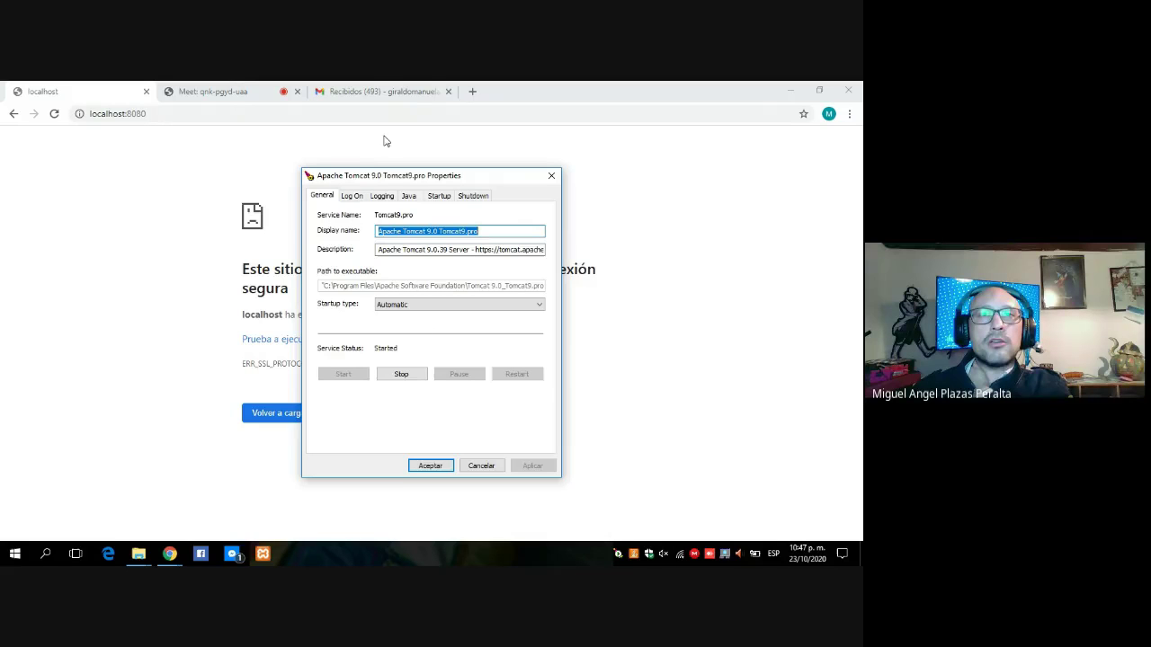
left_click(383, 197)
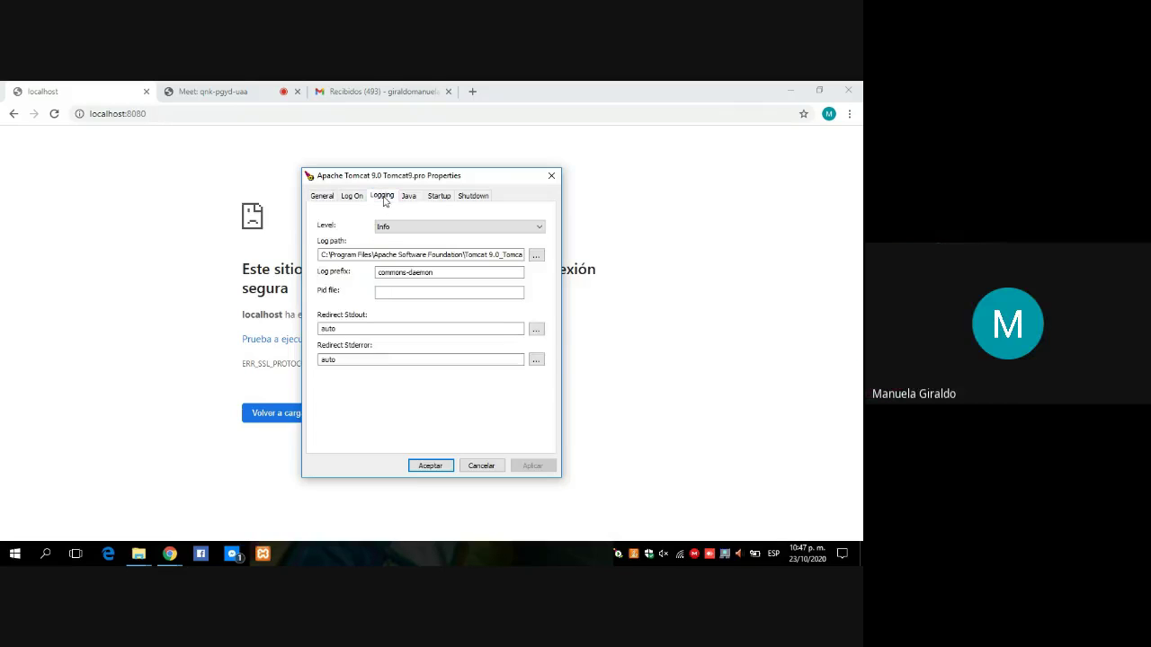
left_click(363, 196)
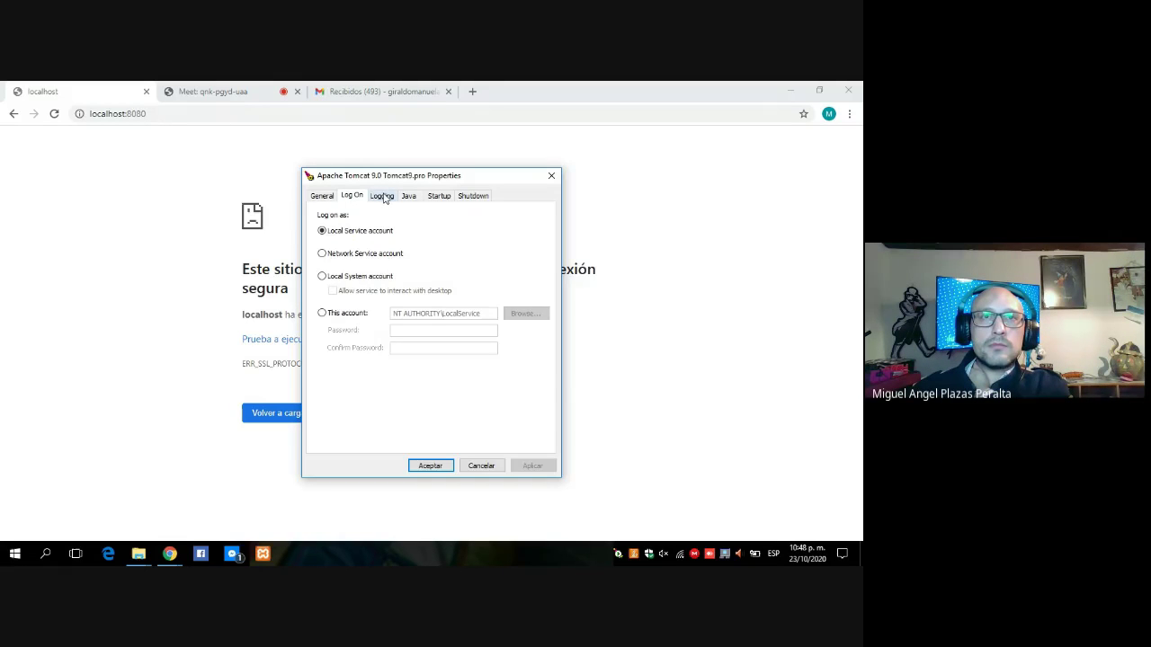
left_click(383, 197)
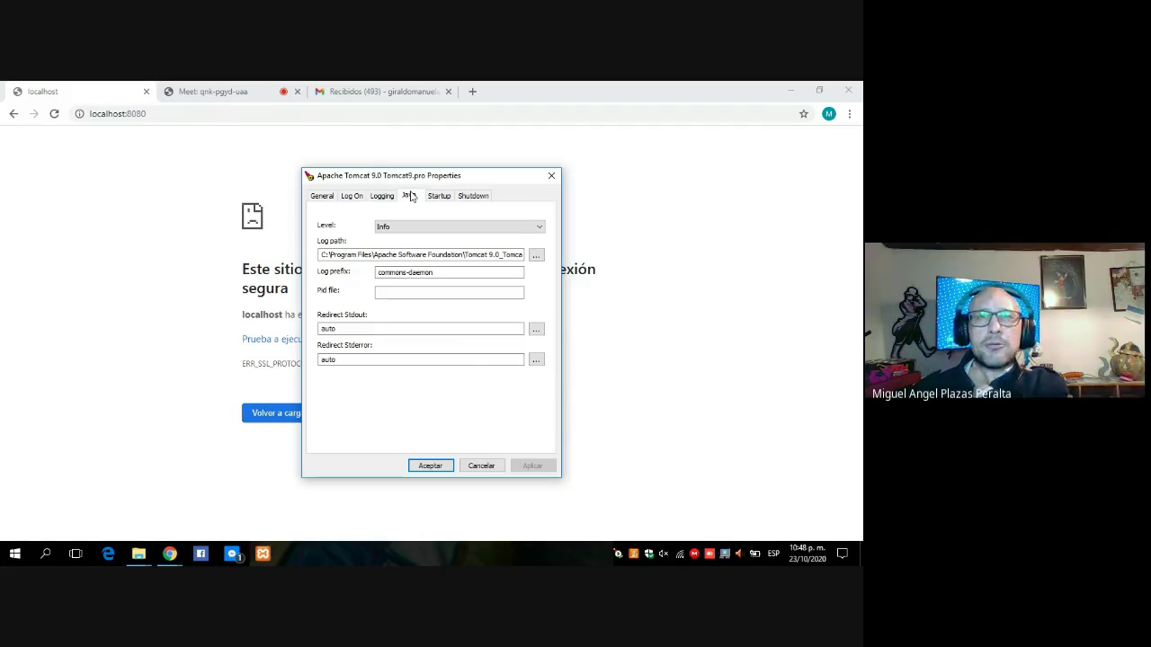
left_click(410, 196)
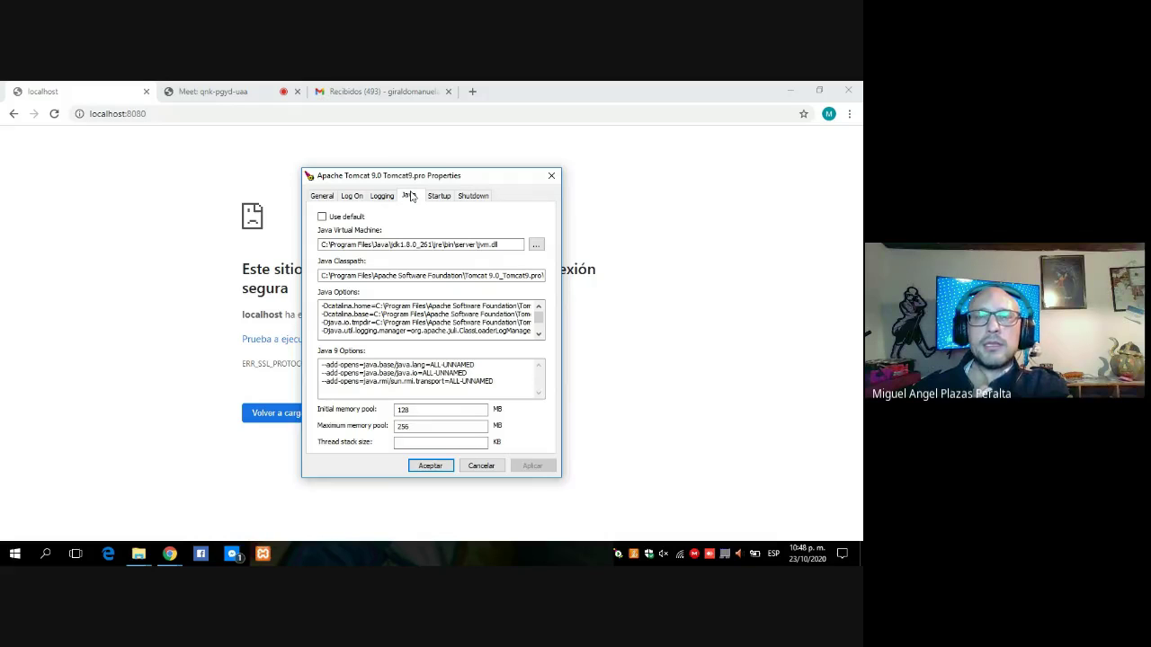
left_click(438, 197)
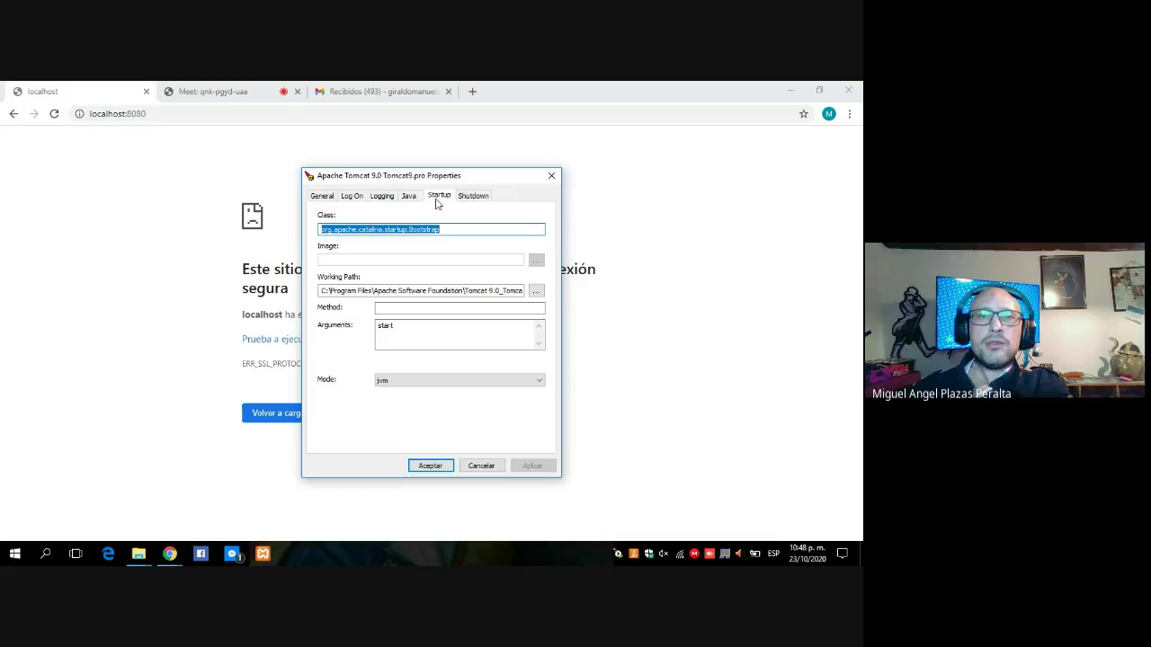
left_click(473, 196)
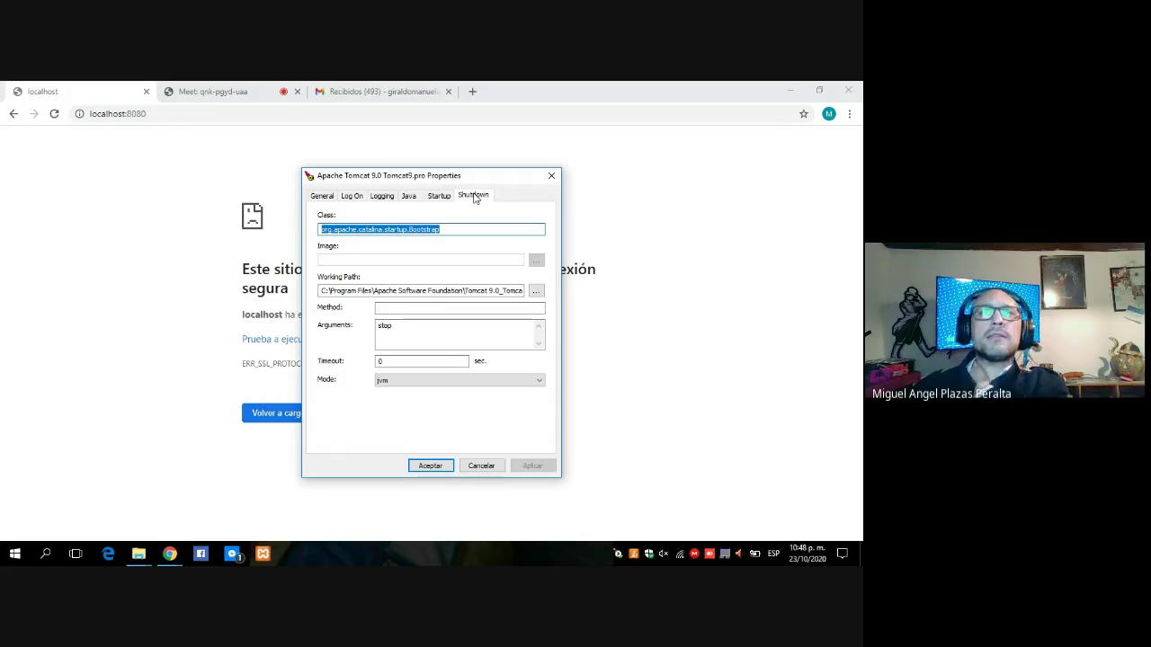
left_click(429, 466)
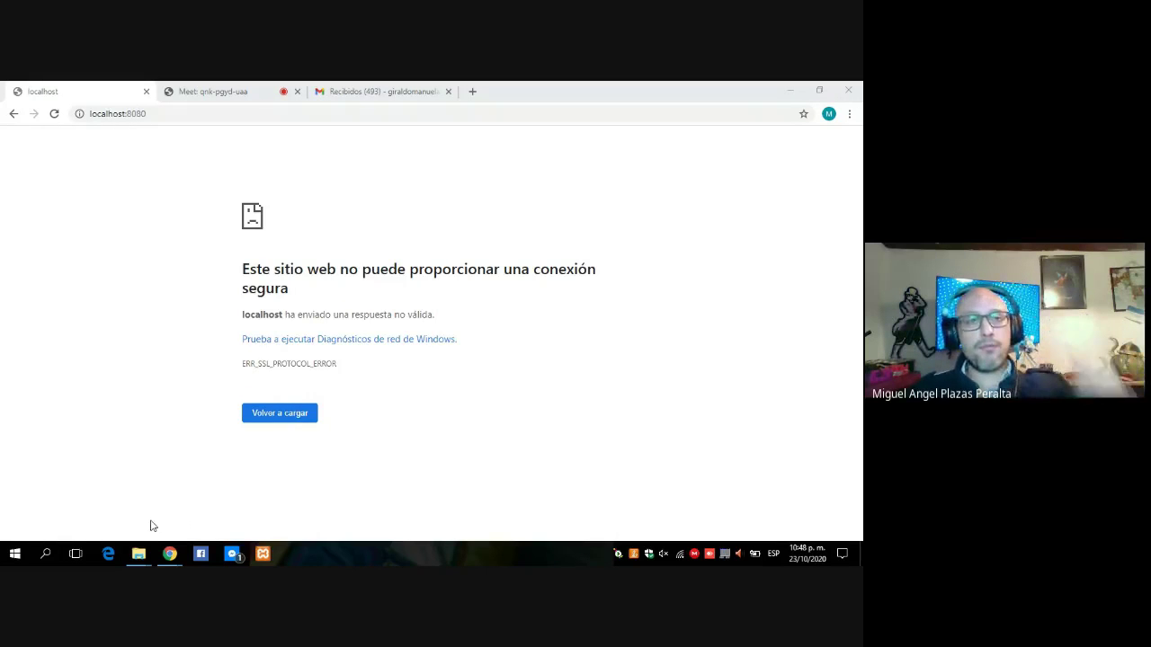
Search 'ser' from the Start menu and launch Servicios.
key("super")
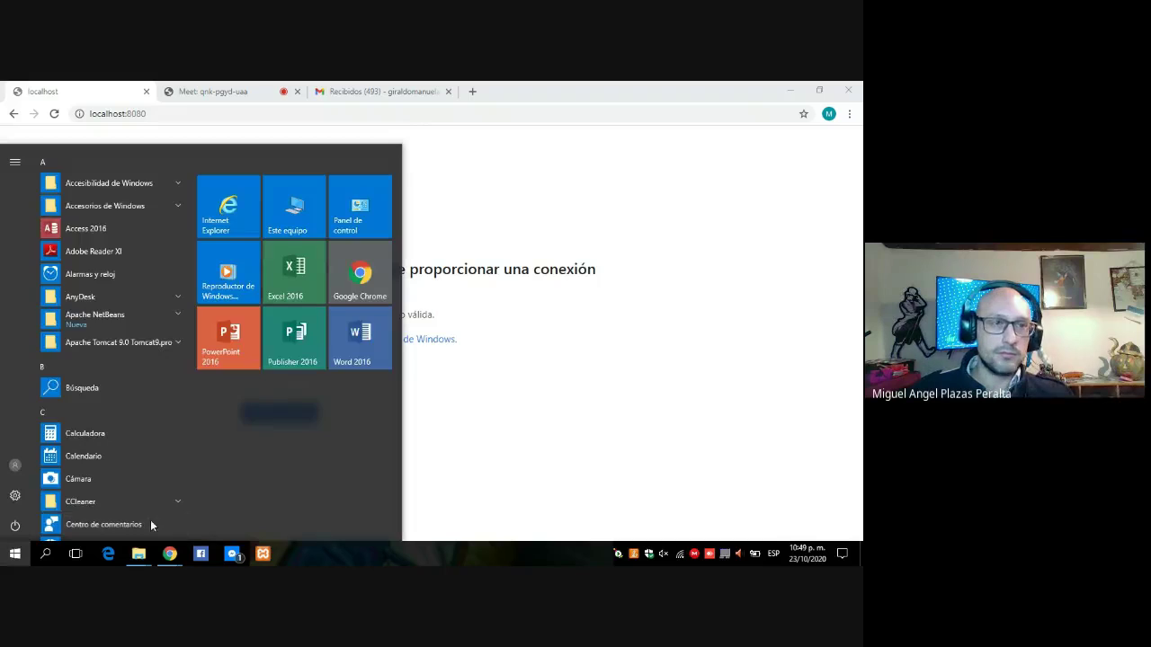
key("super+f")
left_click(47, 554)
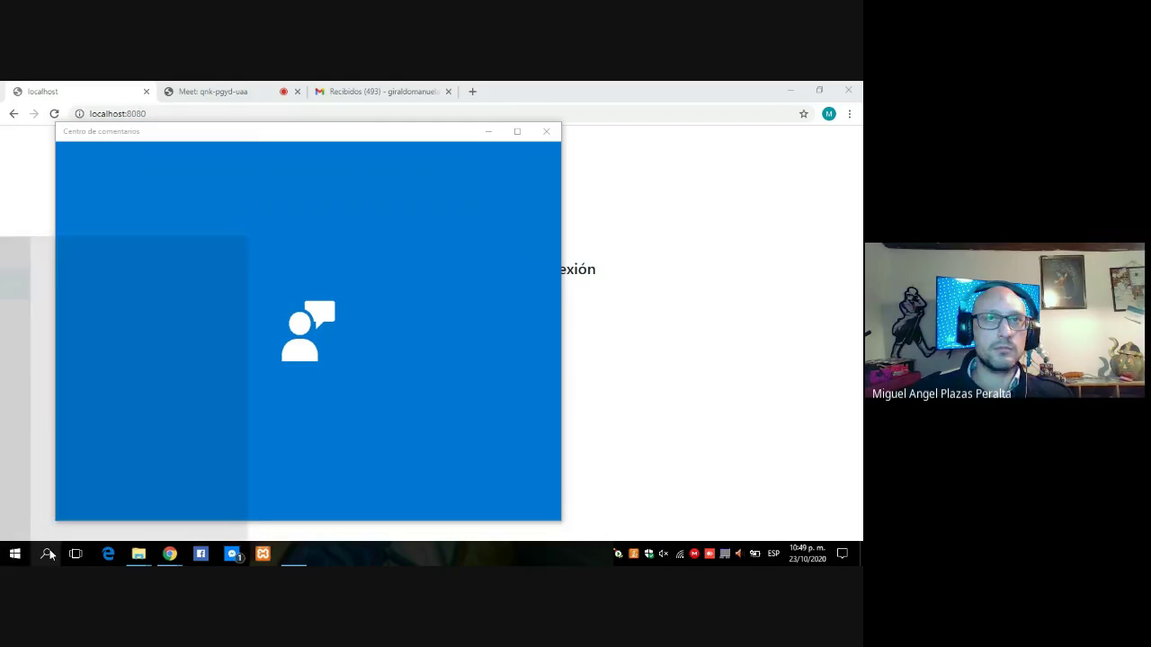
type("ser")
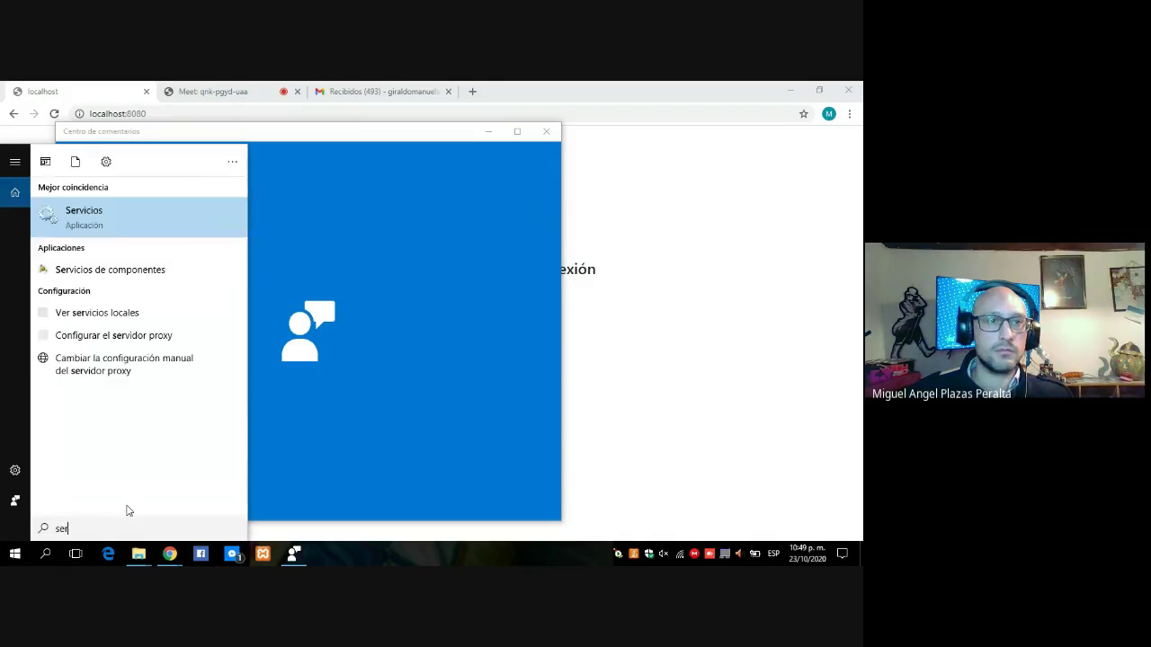
left_click(151, 240)
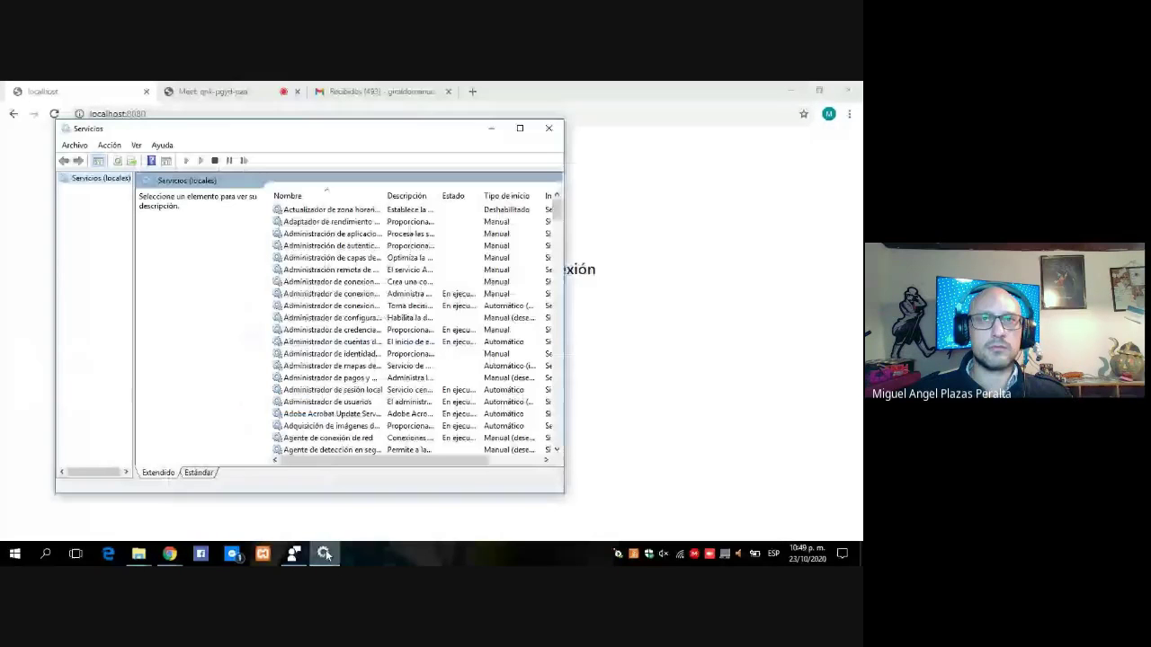
Maximize the Services window and stop the Apache Tomcat 9.0 tomcat9 service.
left_click(519, 128)
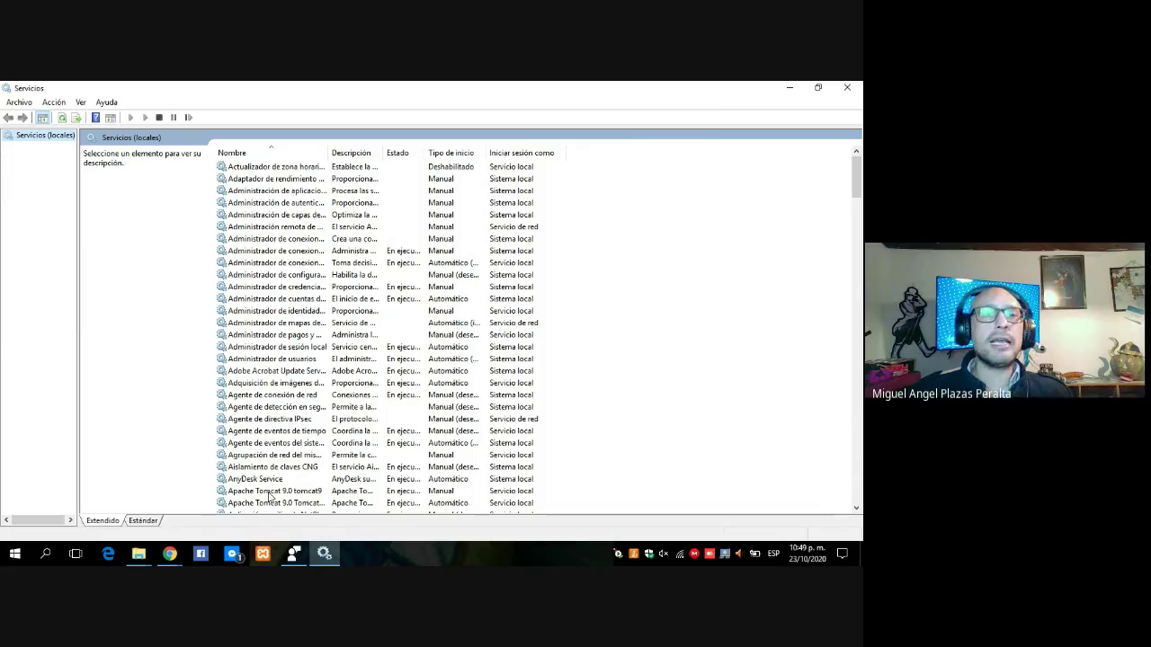
left_click(269, 491)
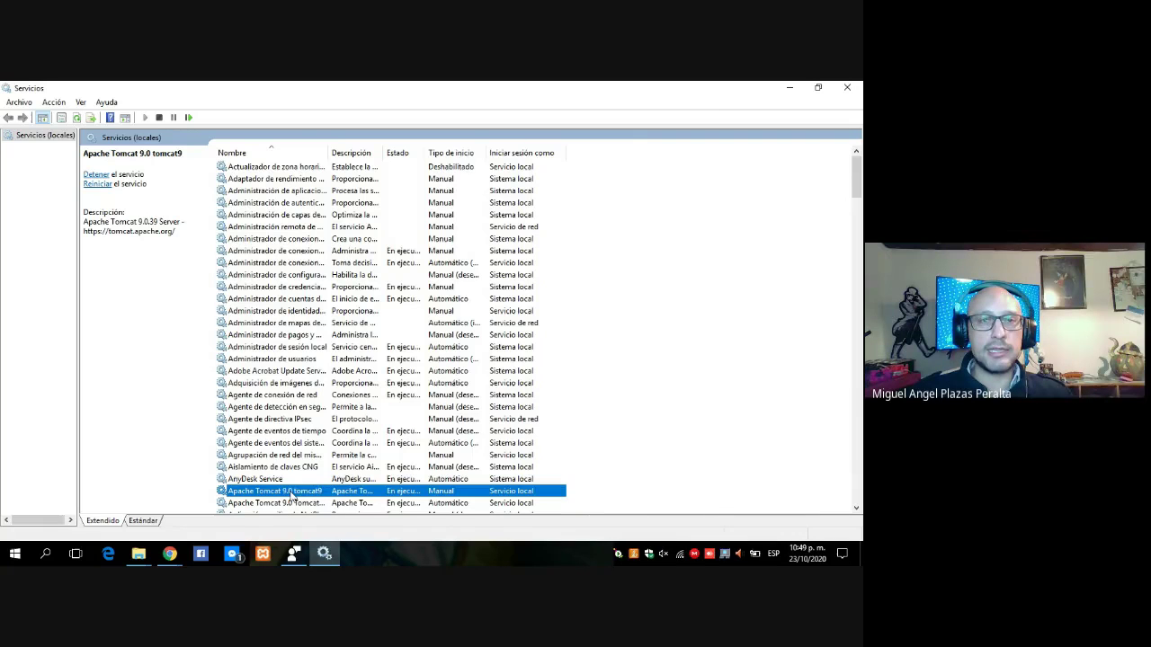
right_click(291, 494)
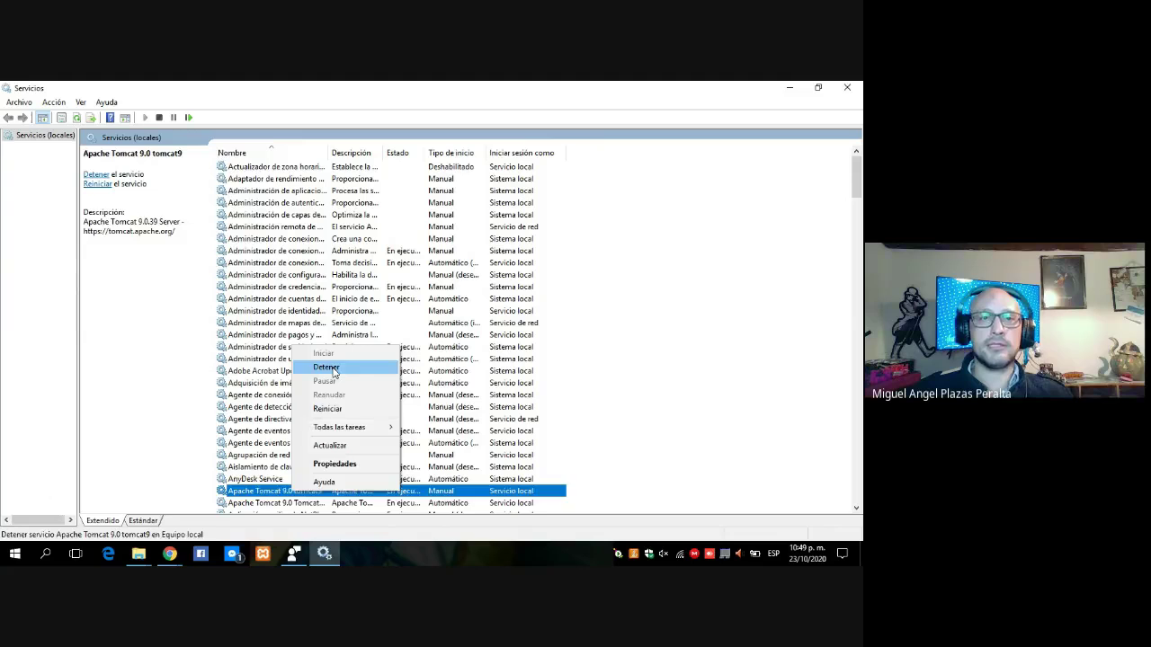
left_click(326, 368)
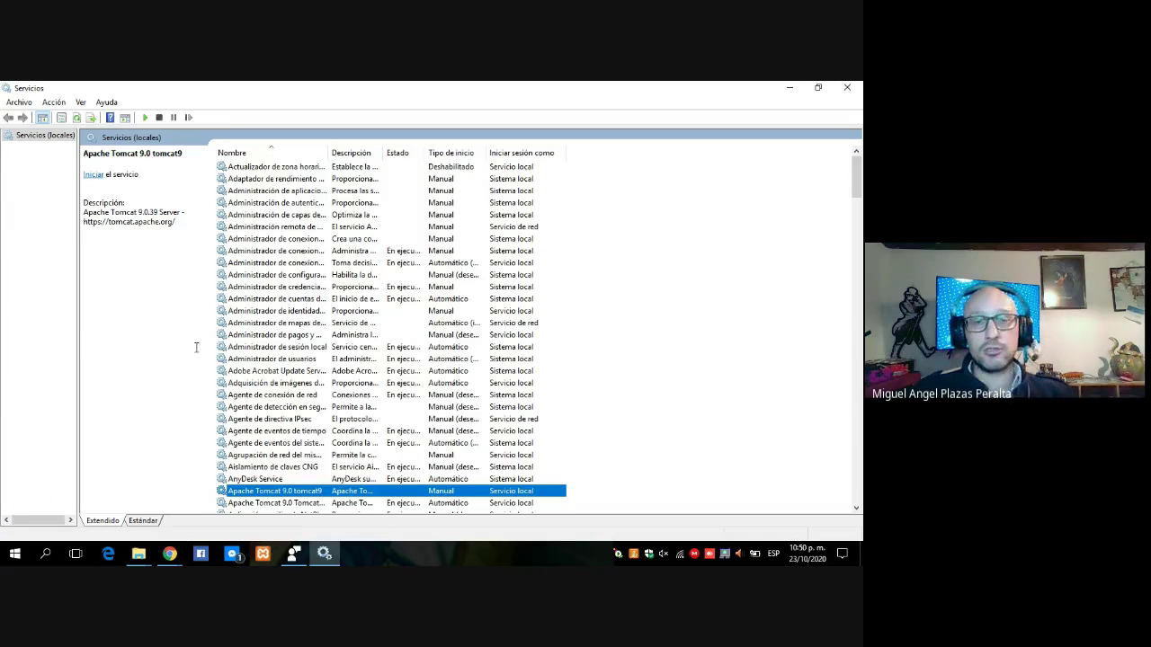
Stop the Apache Tomcat 9.0 Tomcat9.pro service, then start it again.
right_click(249, 491)
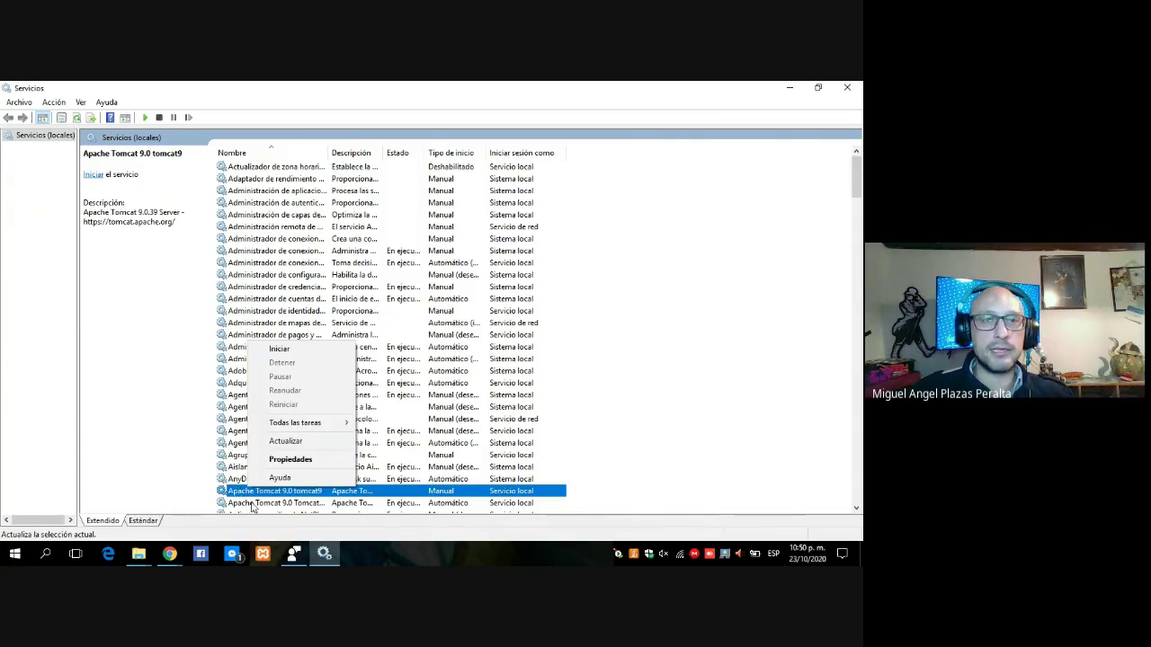
left_click(254, 505)
right_click(254, 506)
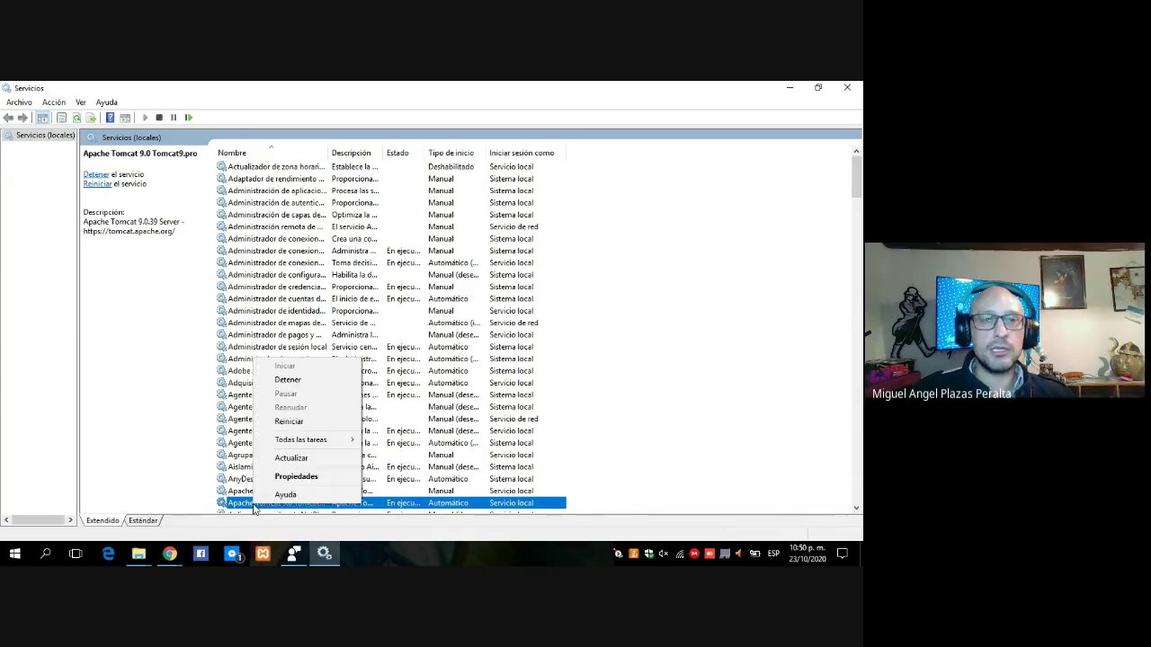
left_click(288, 381)
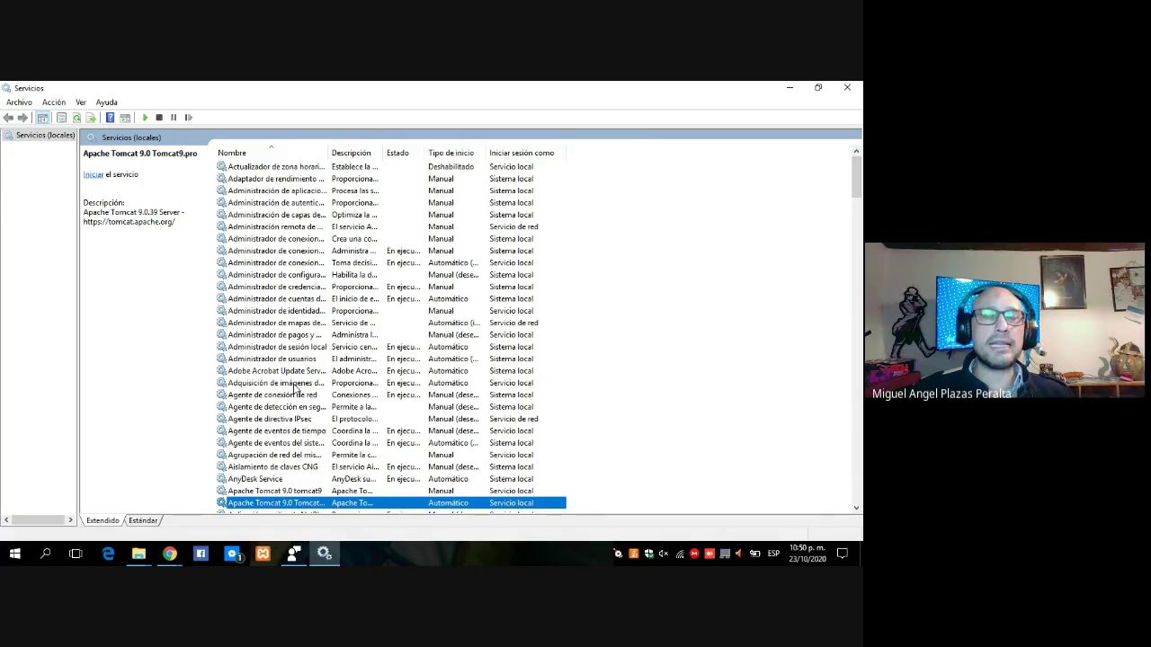
left_click(260, 491)
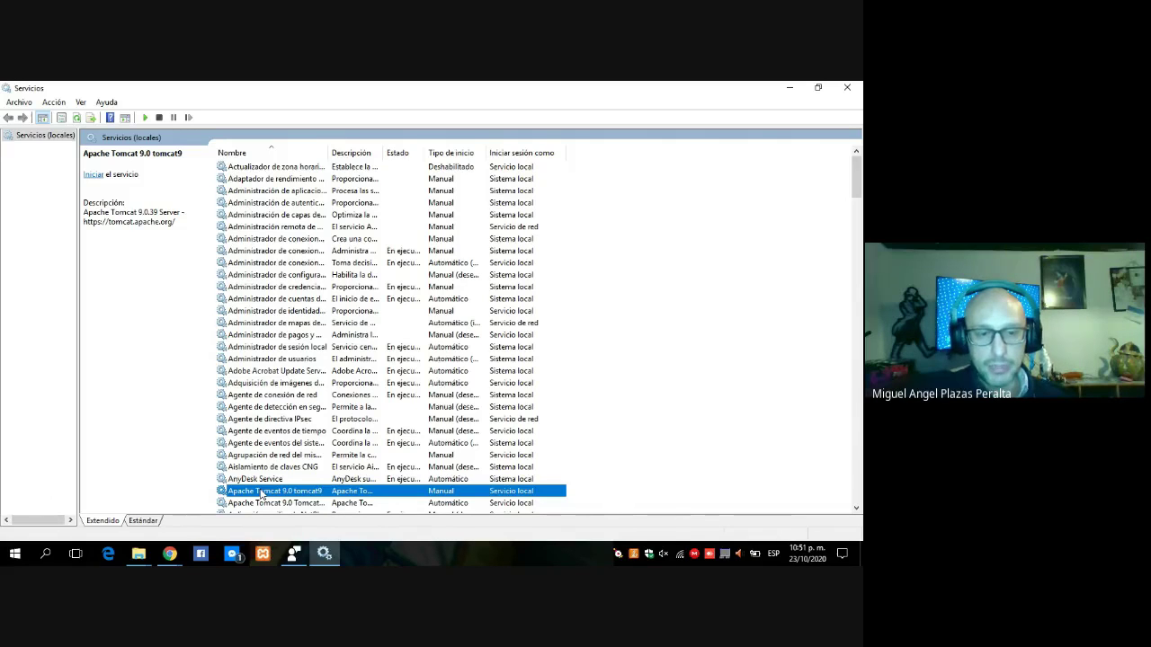
left_click(272, 503)
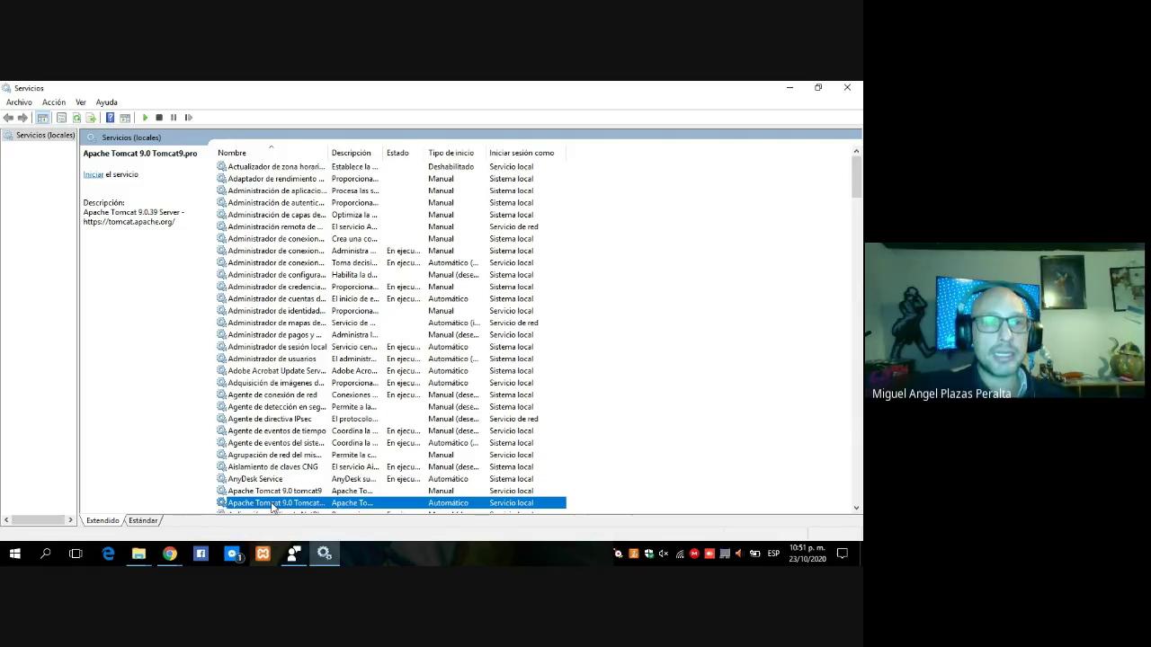
right_click(272, 506)
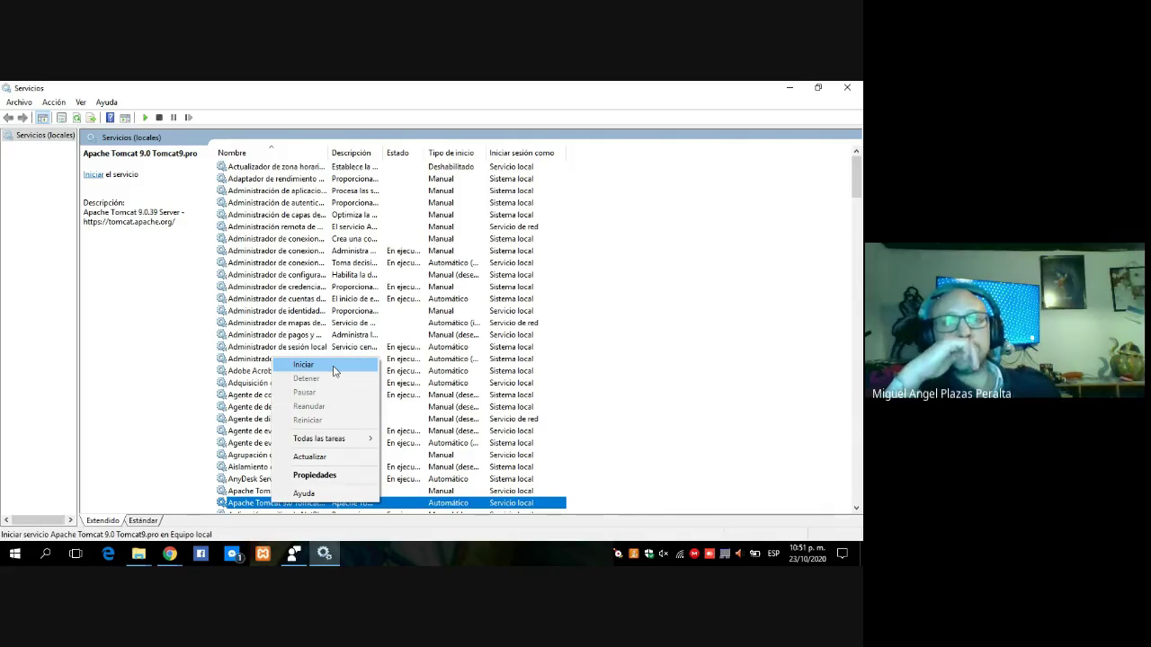
left_click(304, 365)
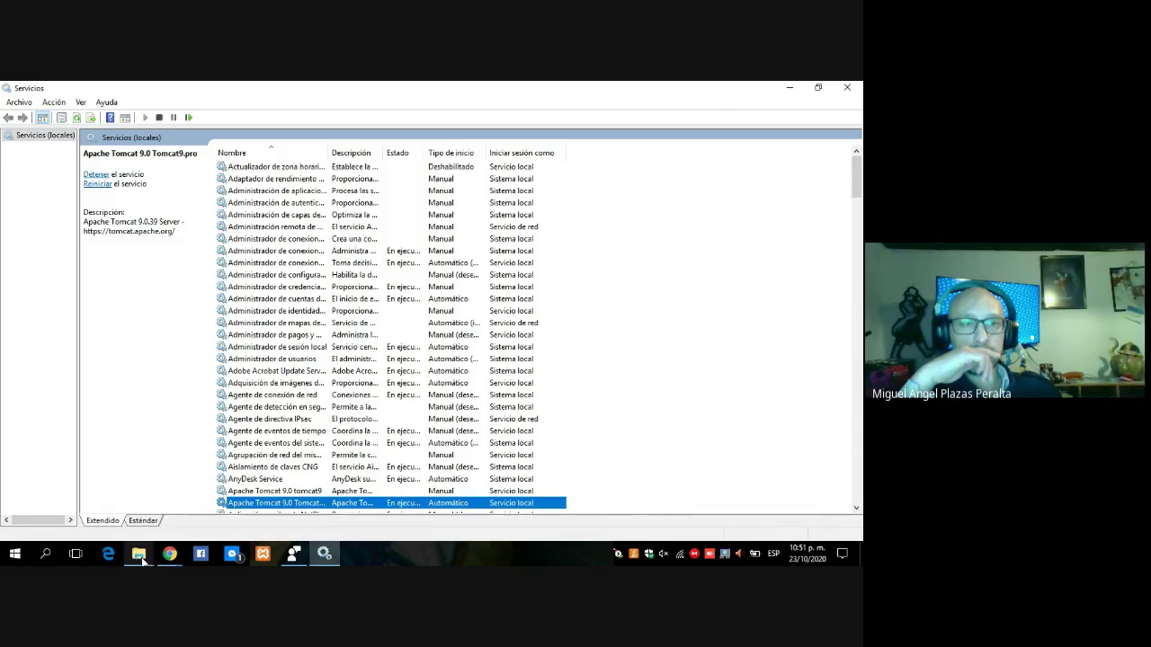
Reload localhost:8080 in Chrome, then return to the Services console.
mouse_move(170, 554)
left_click(136, 521)
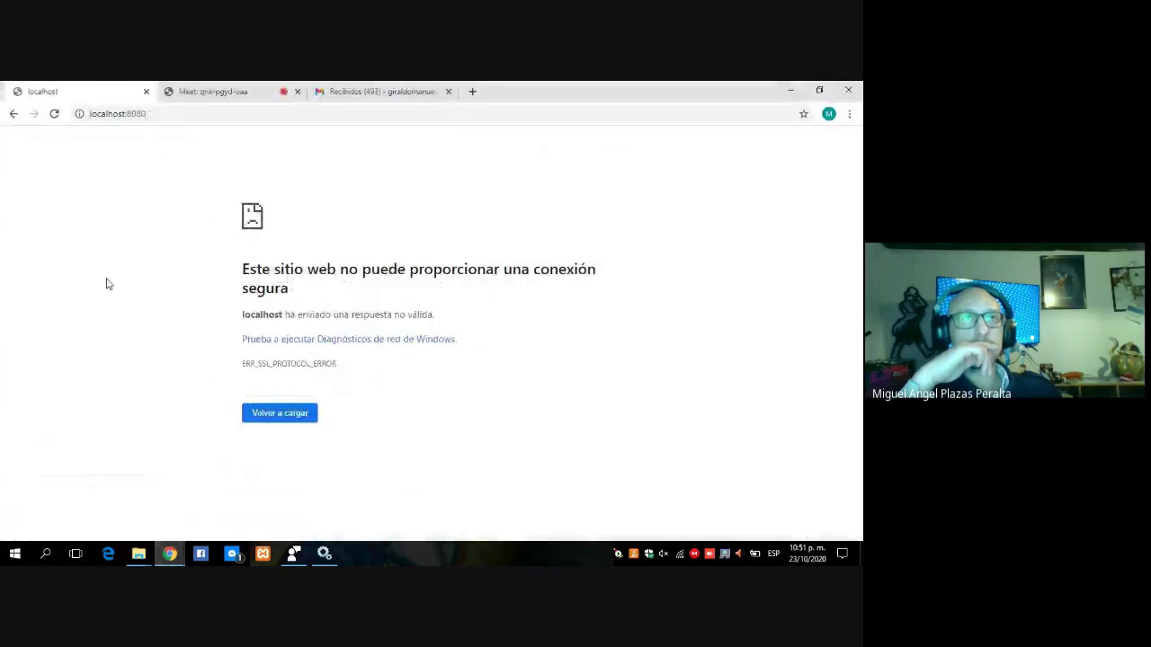
left_click(156, 113)
double_click(157, 114)
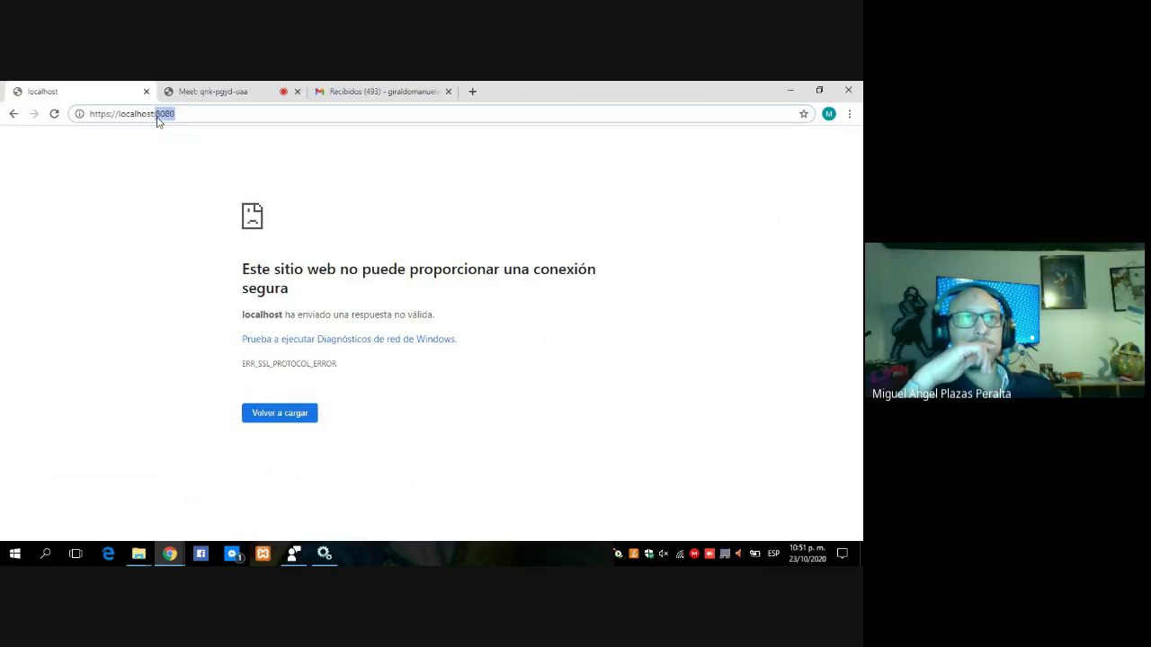
left_click(179, 113)
key("Return")
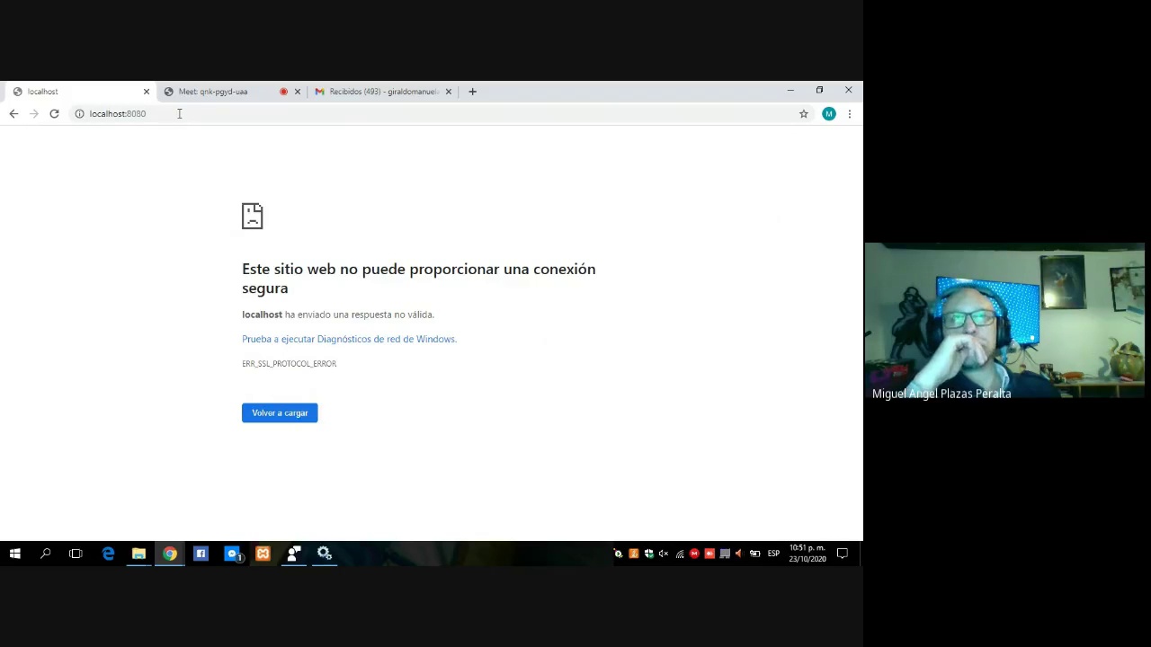
left_click(334, 548)
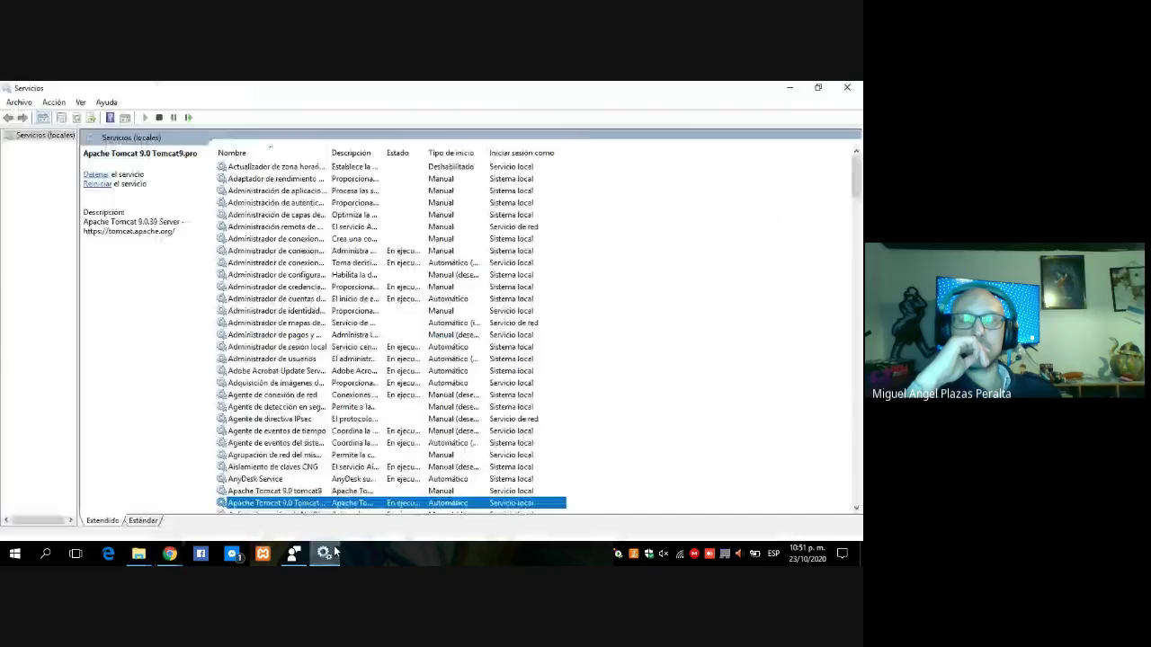
Stop Tomcat9.pro with Detener and start the tomcat9 service with Iniciar.
right_click(333, 504)
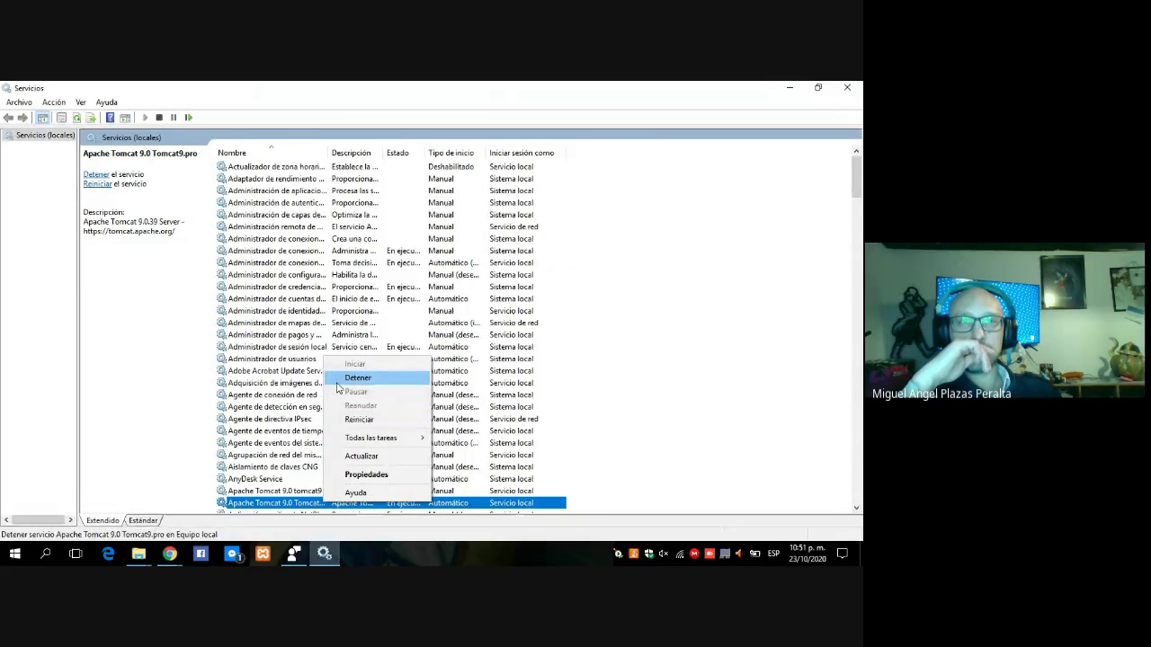
left_click(340, 381)
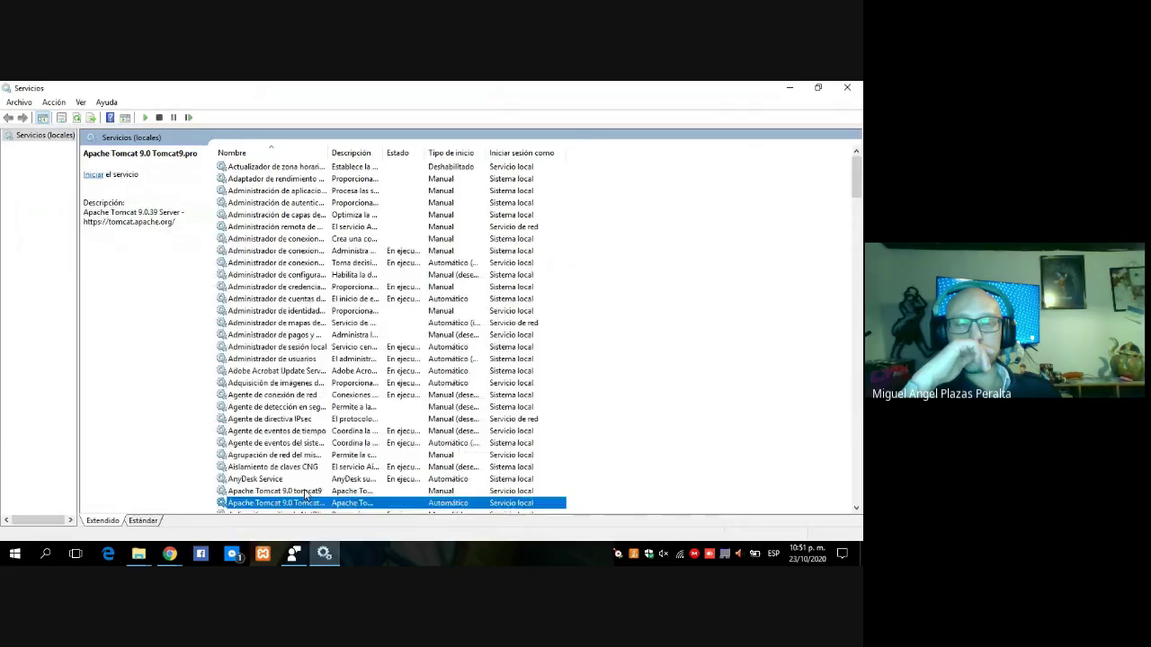
right_click(306, 493)
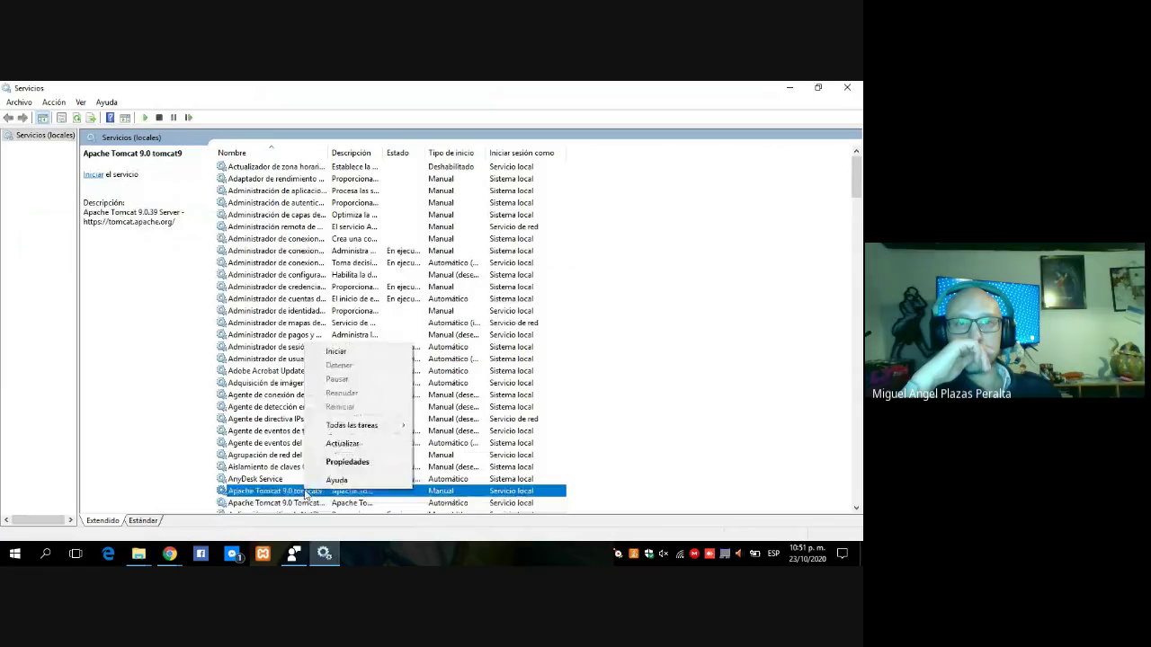
left_click(335, 351)
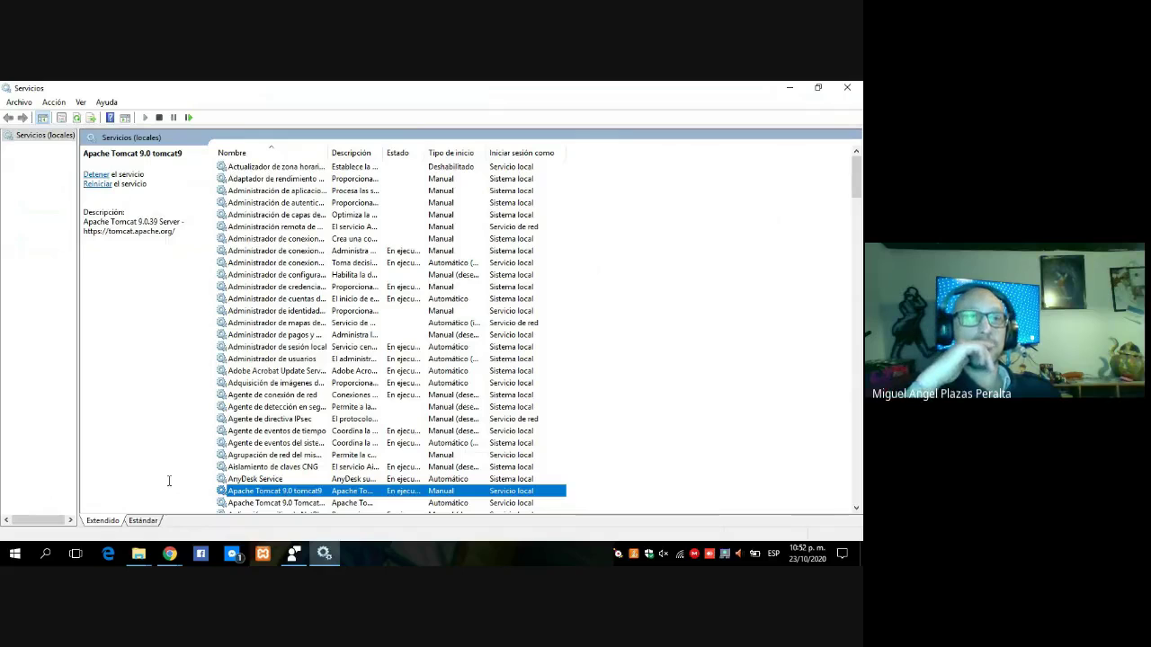
left_click(169, 554)
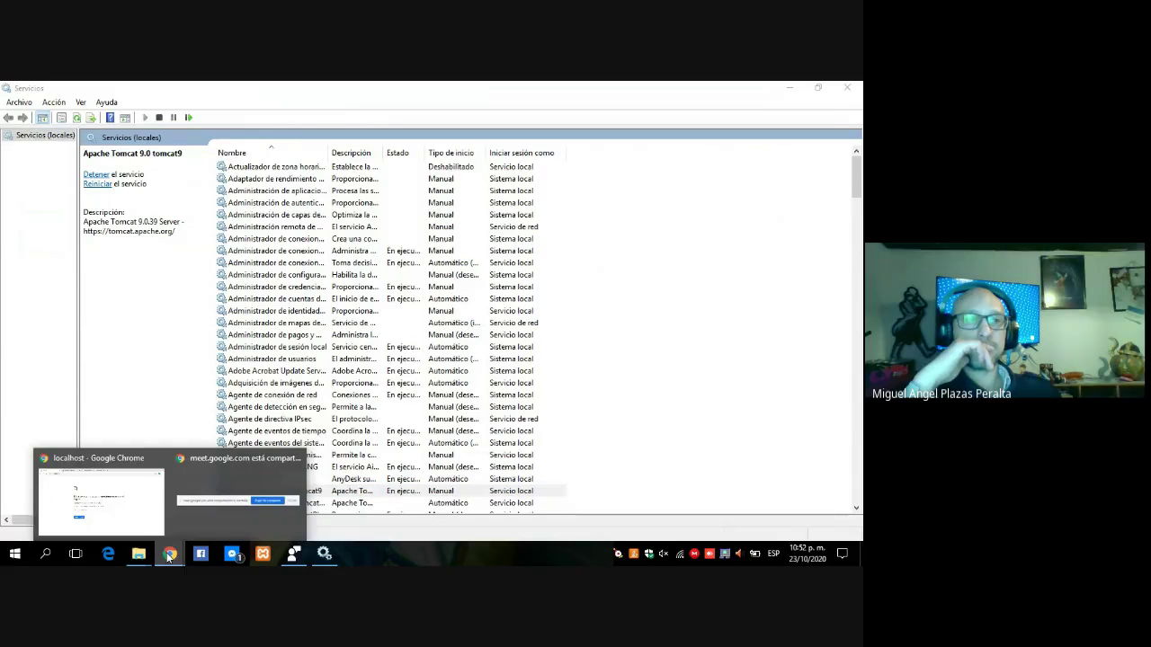
left_click(101, 500)
left_click(276, 115)
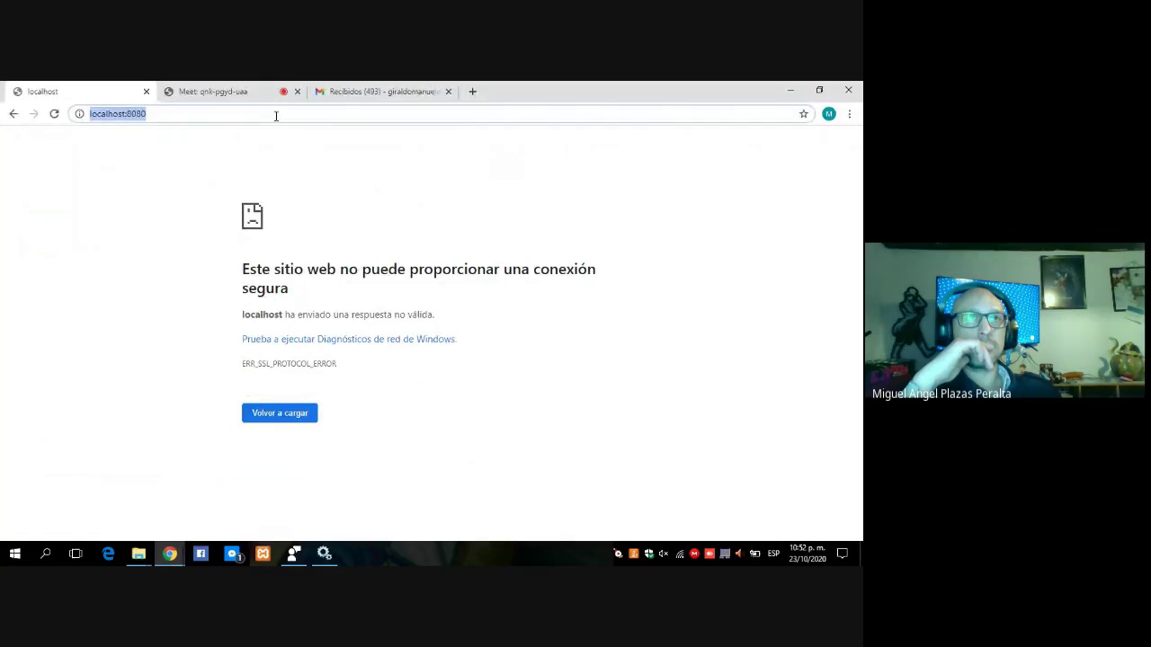
left_click(276, 115)
key("Return")
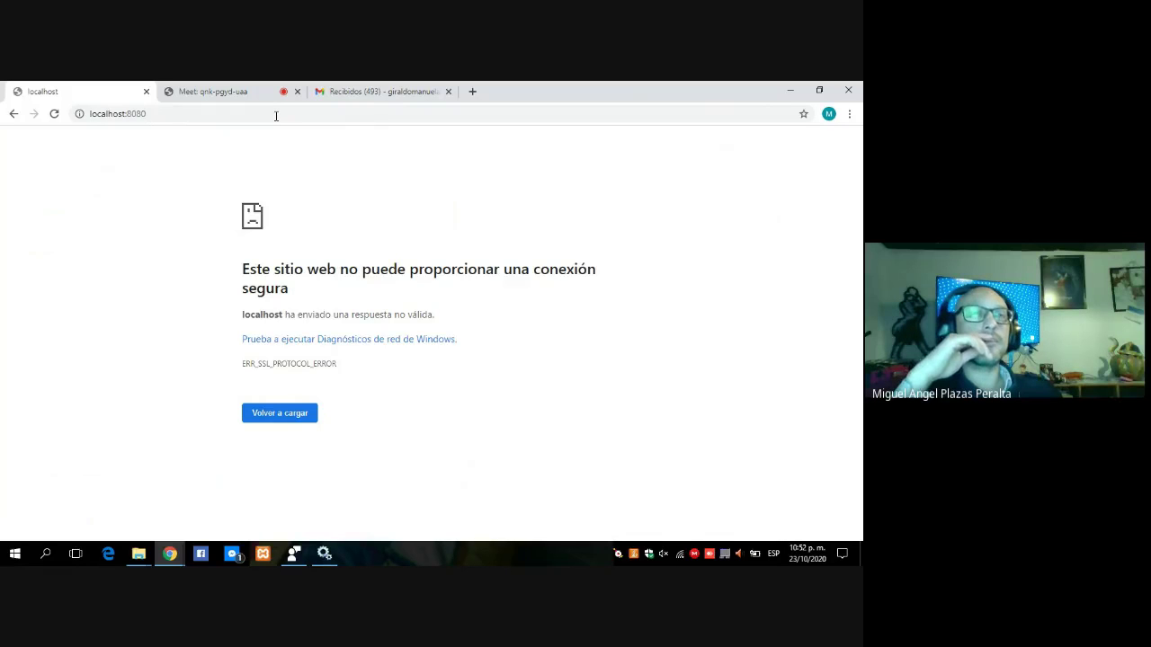
double_click(276, 116)
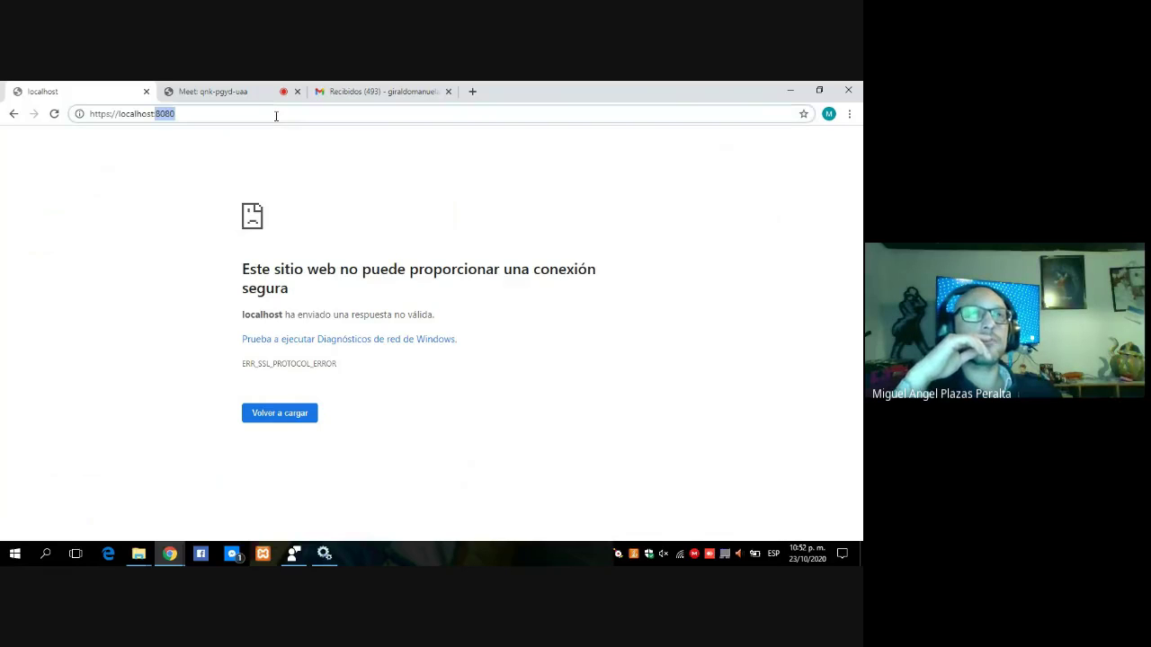
left_click(111, 113)
key("BackSpace")
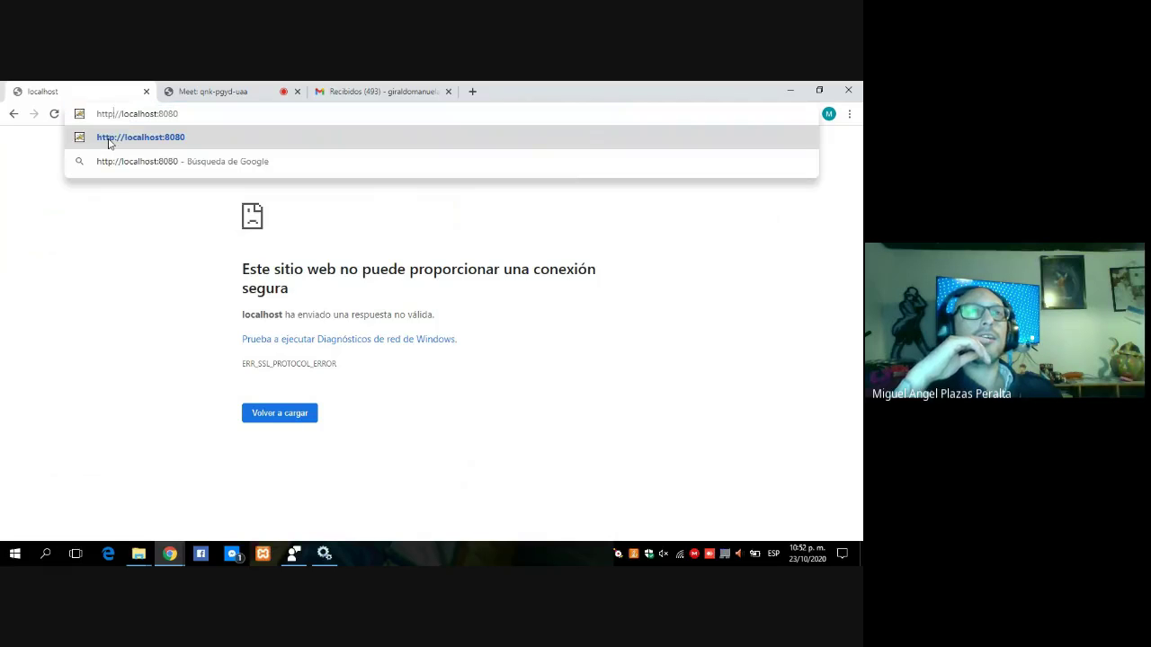
left_click(150, 143)
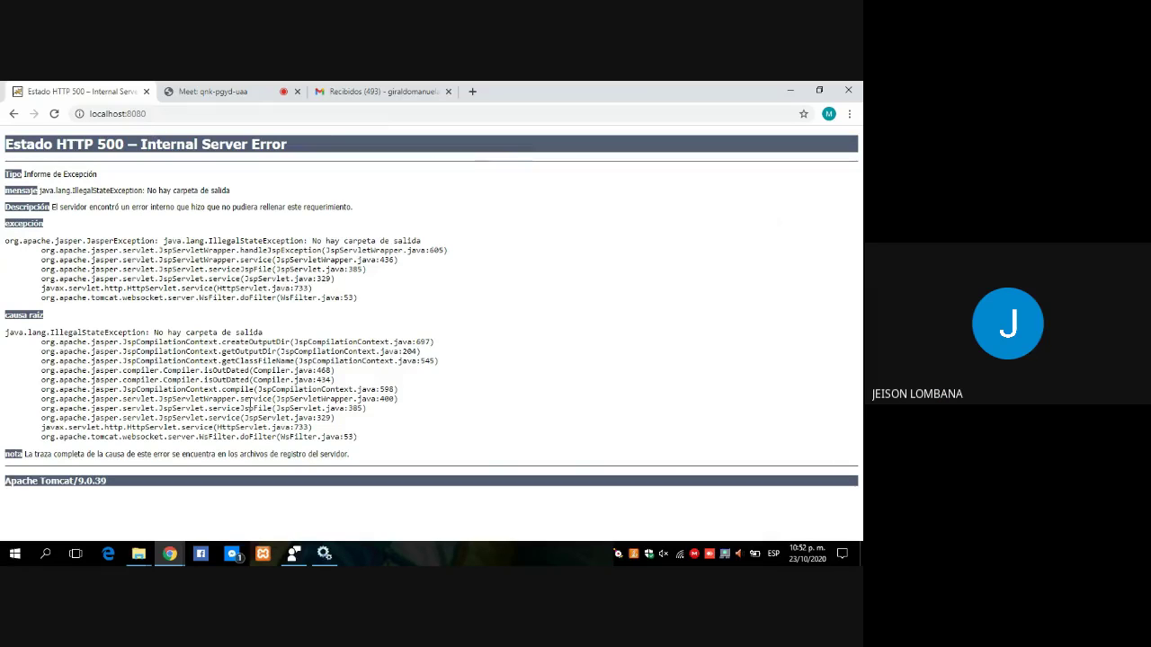
left_click(321, 557)
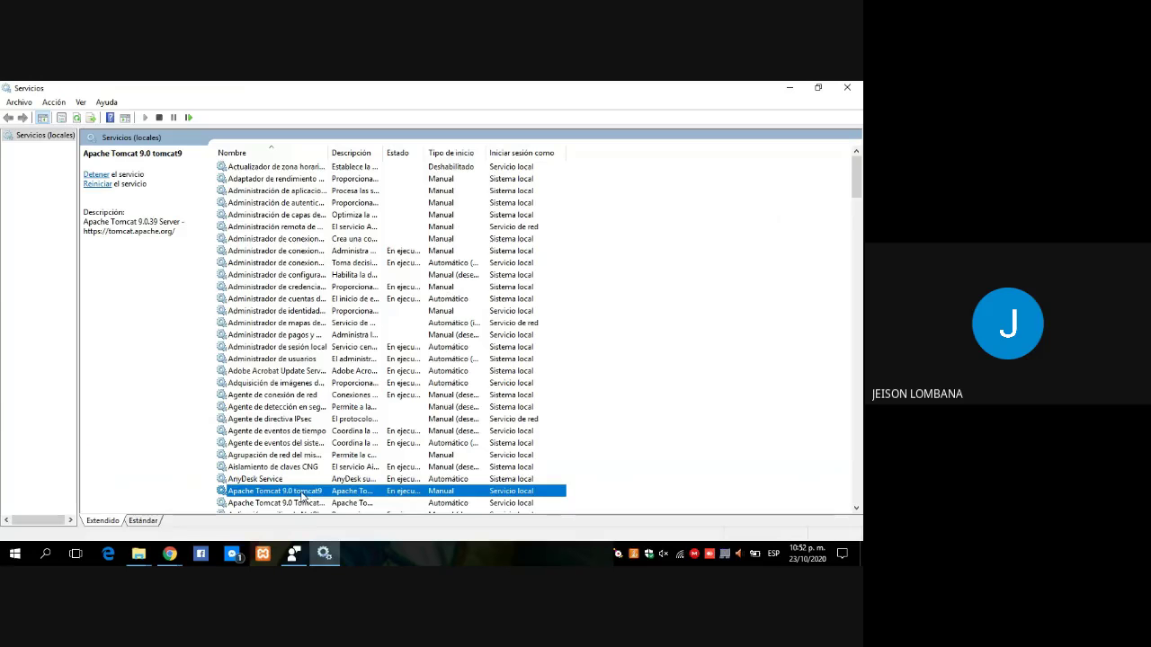
Stop the tomcat9 service with Detener and start Tomcat9.pro with Iniciar.
right_click(303, 495)
left_click(336, 368)
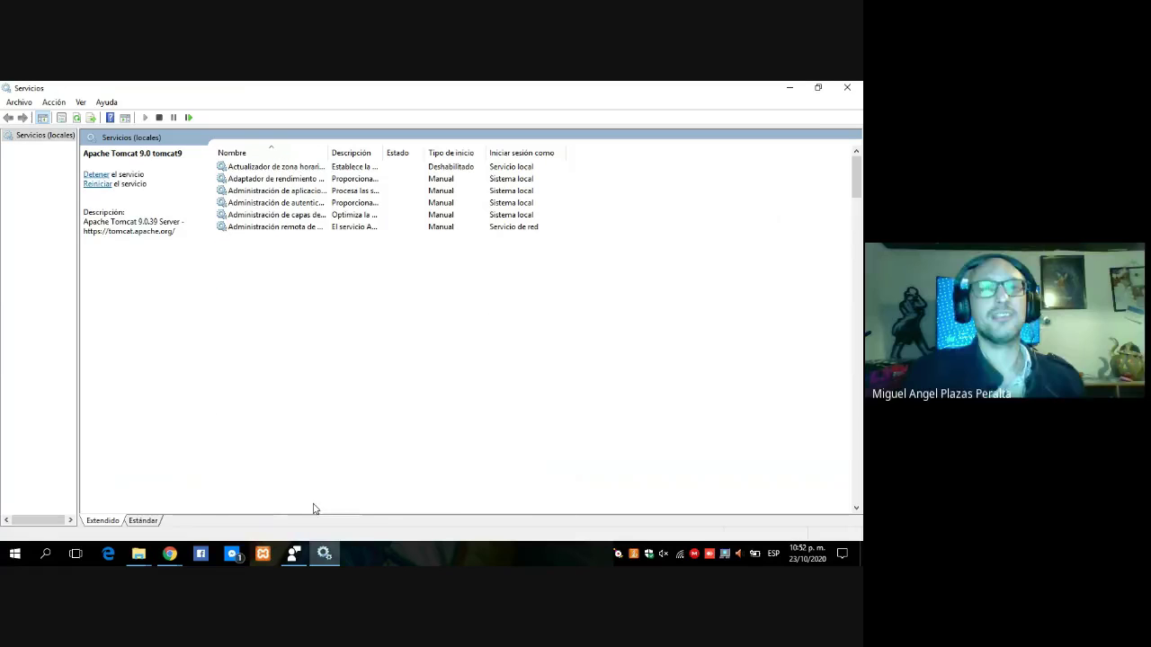
left_click(313, 504)
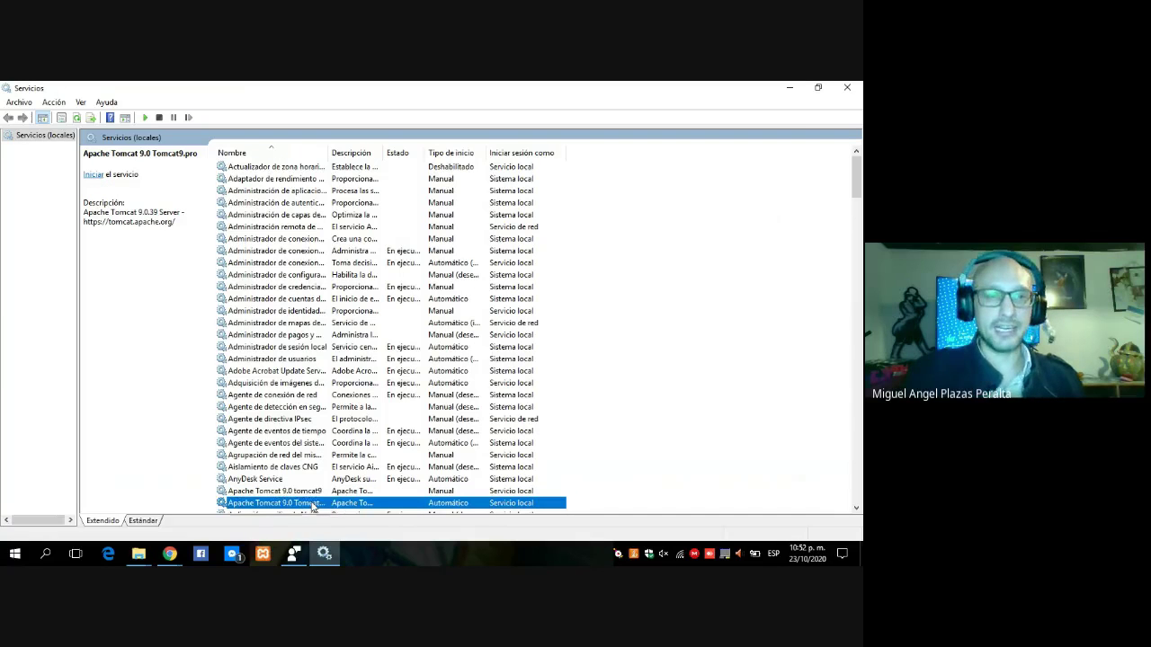
right_click(313, 505)
left_click(337, 363)
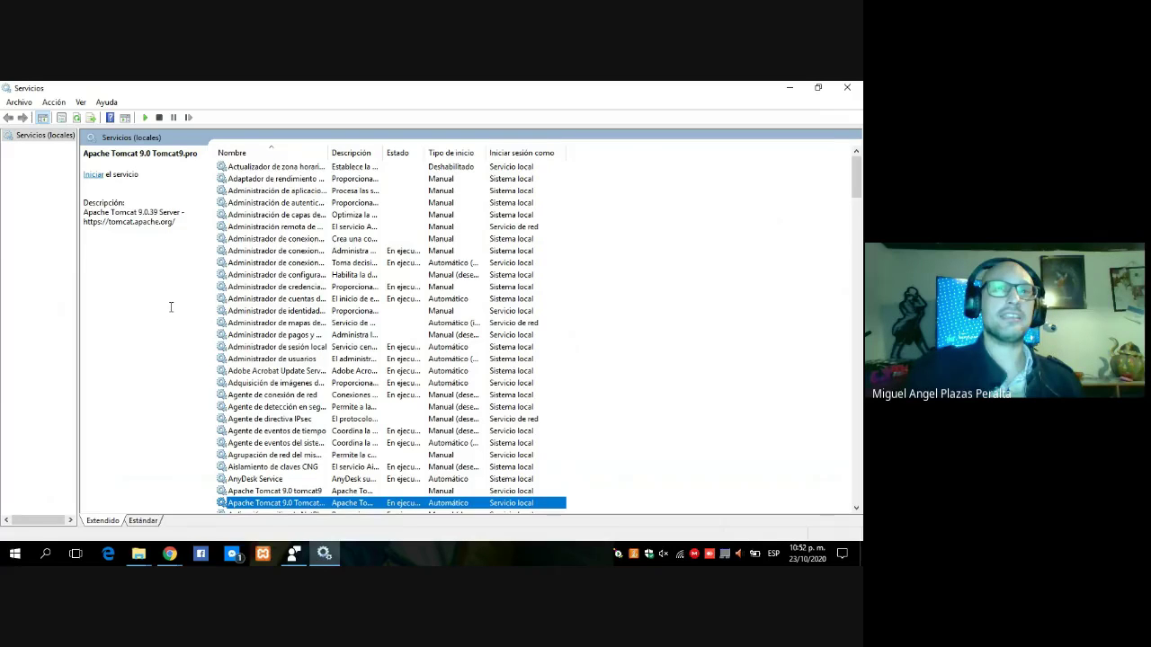
left_click(173, 556)
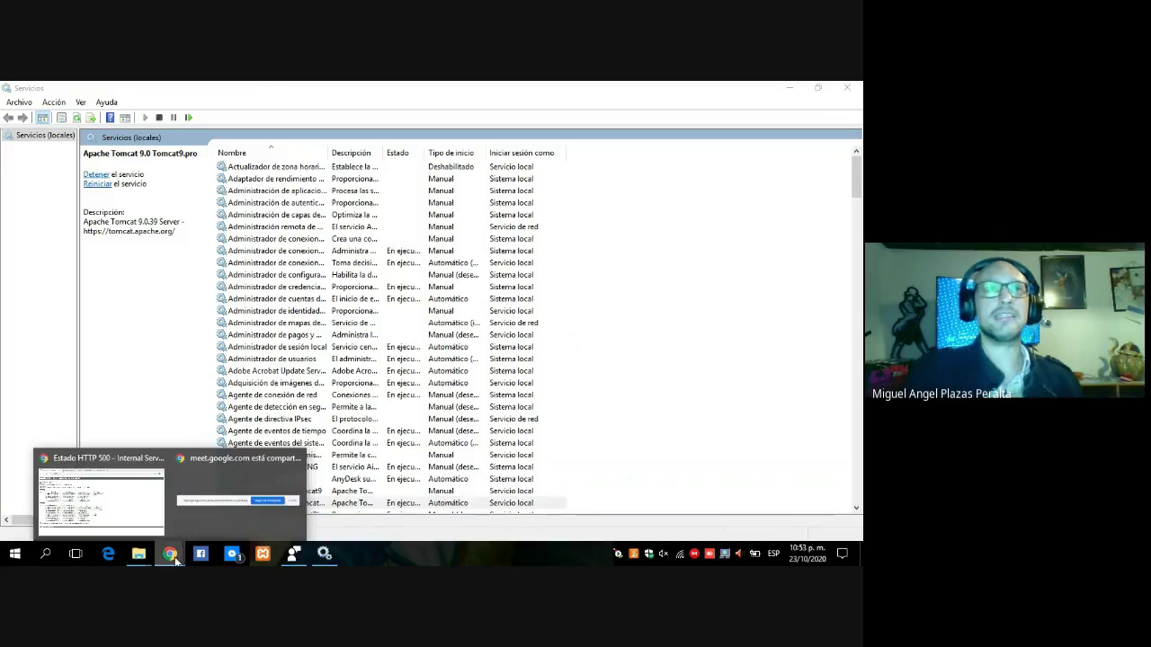
Reload localhost:8080 to show the Tomcat 9.0.39 welcome page and dismiss the Translate offer.
left_click(101, 494)
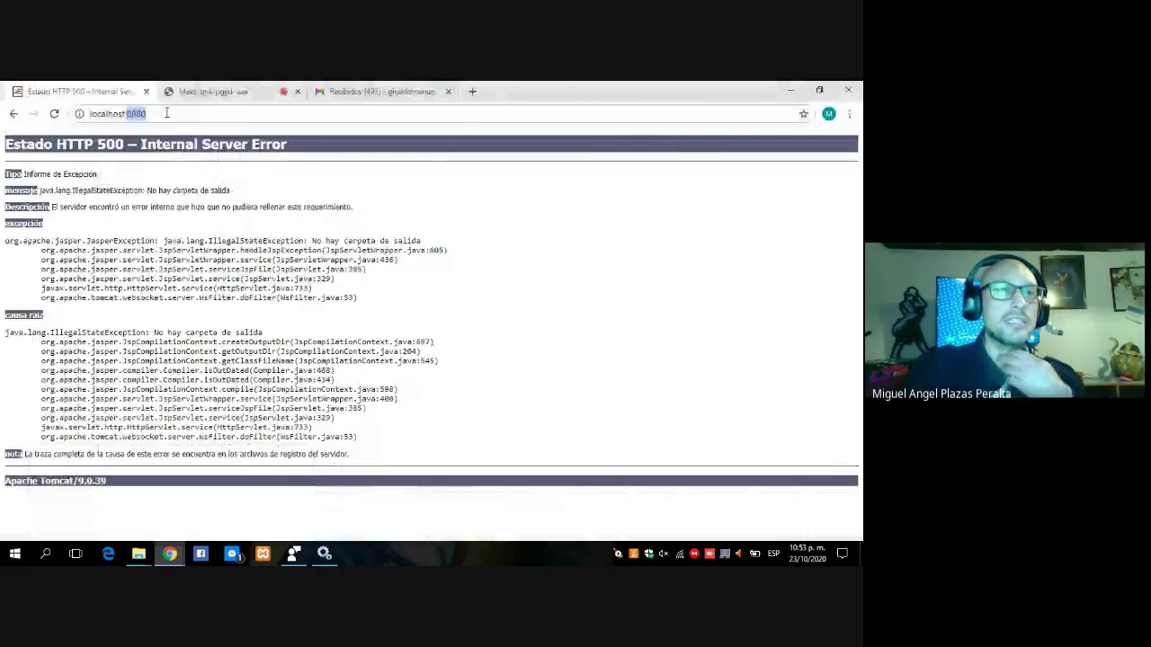
left_click(167, 113)
key("Return")
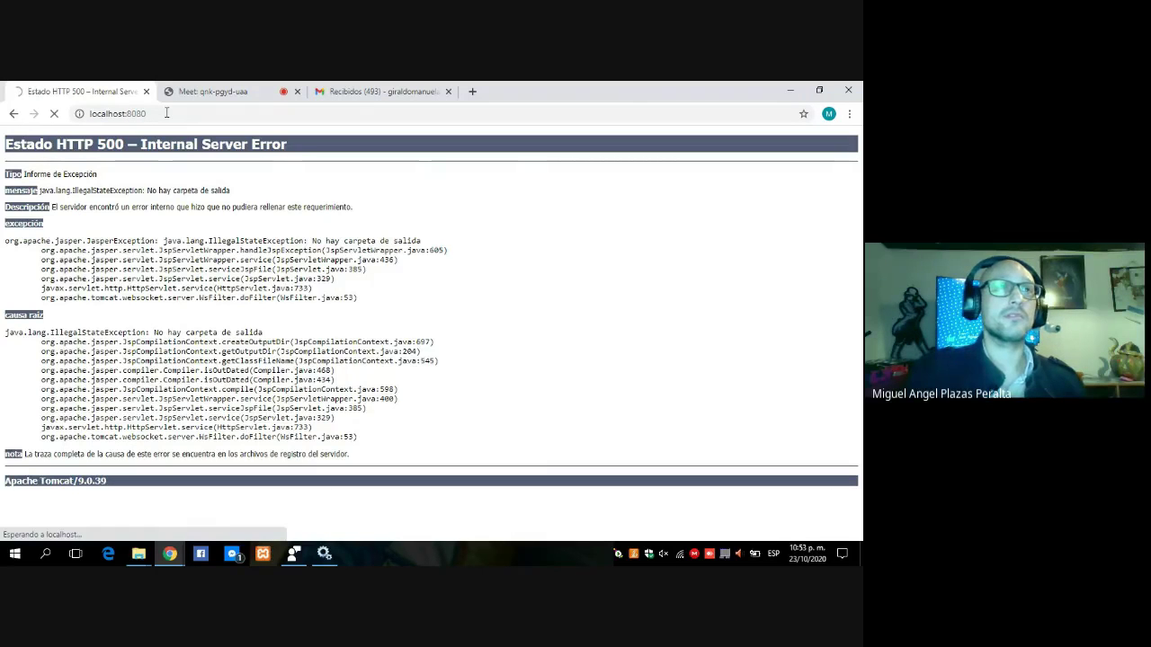
left_click(167, 113)
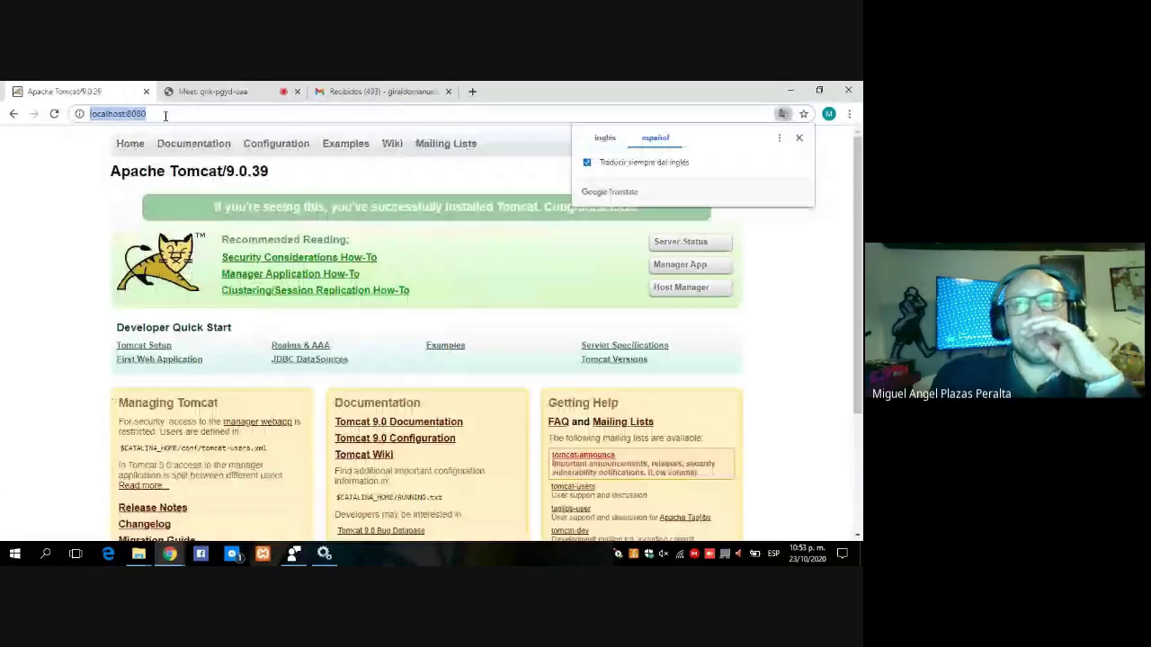
left_click(798, 137)
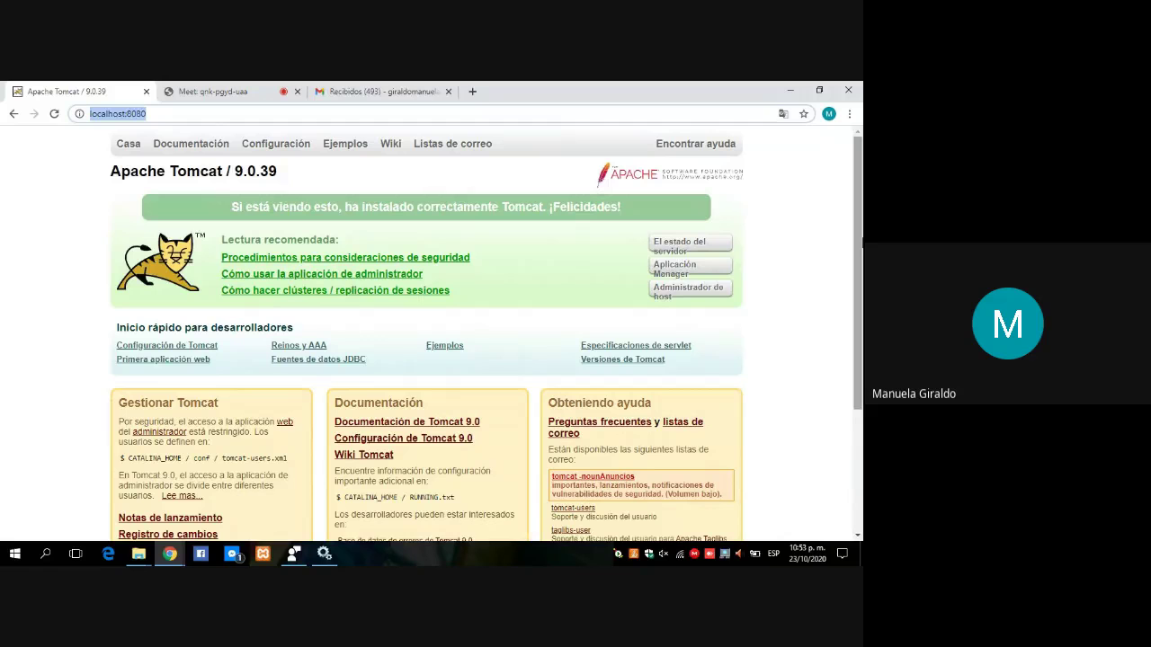
left_click_drag(858, 220, 858, 228)
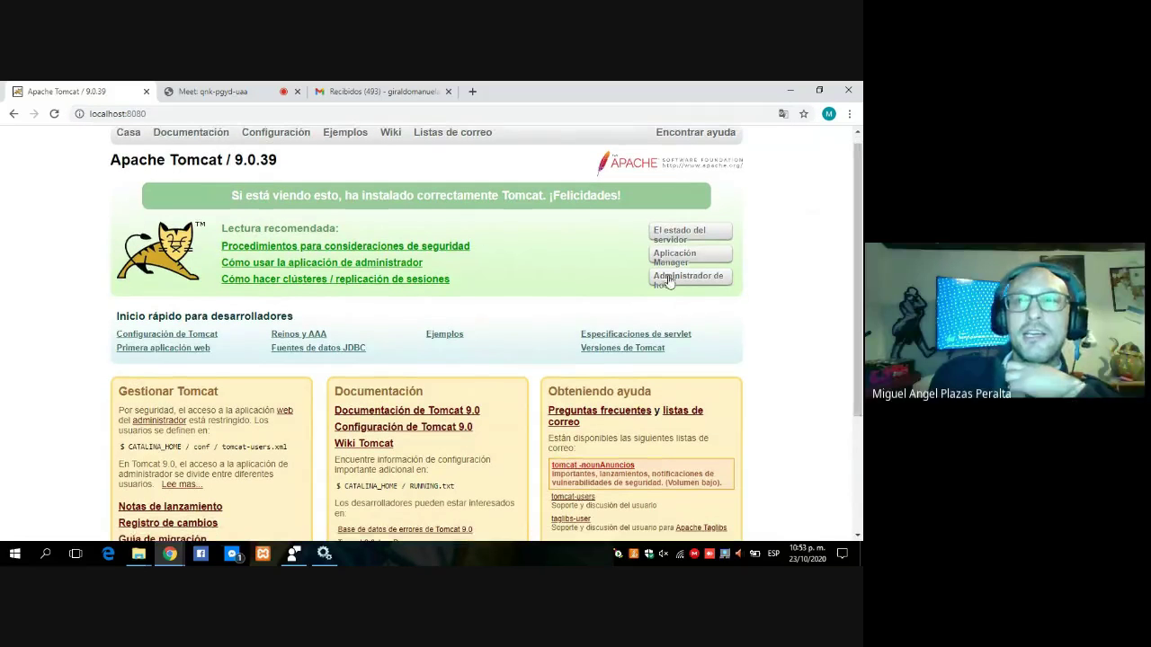
Log in to 'Administrador de host' with a Tomcat username and password, then go back to the welcome page.
left_click(669, 281)
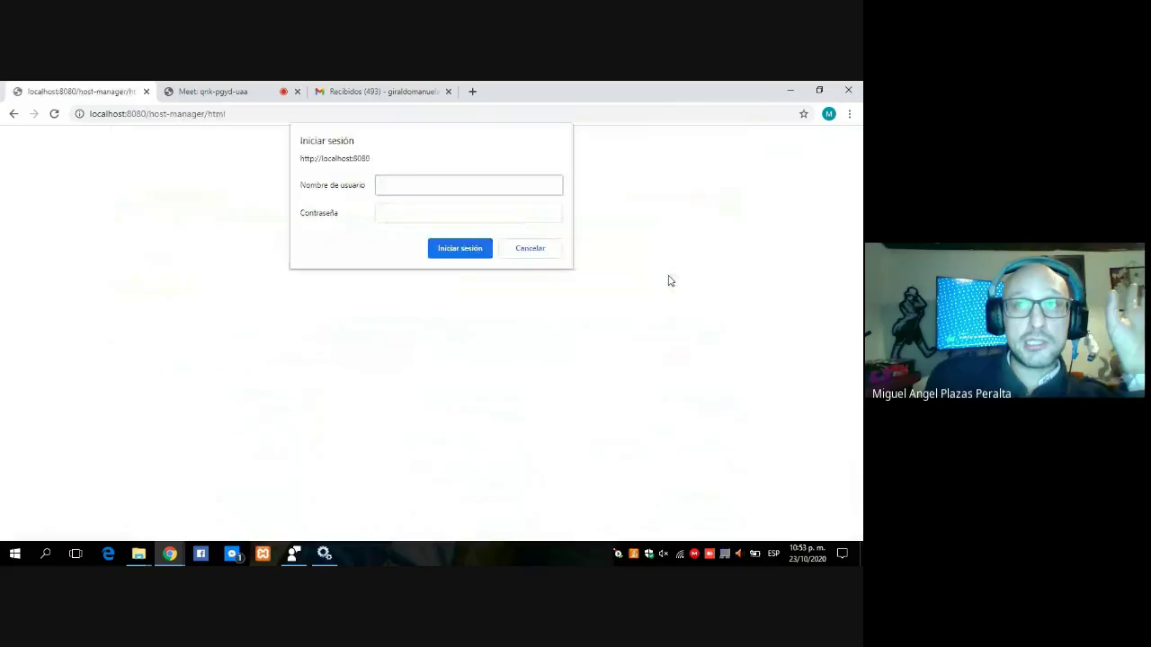
type("ad")
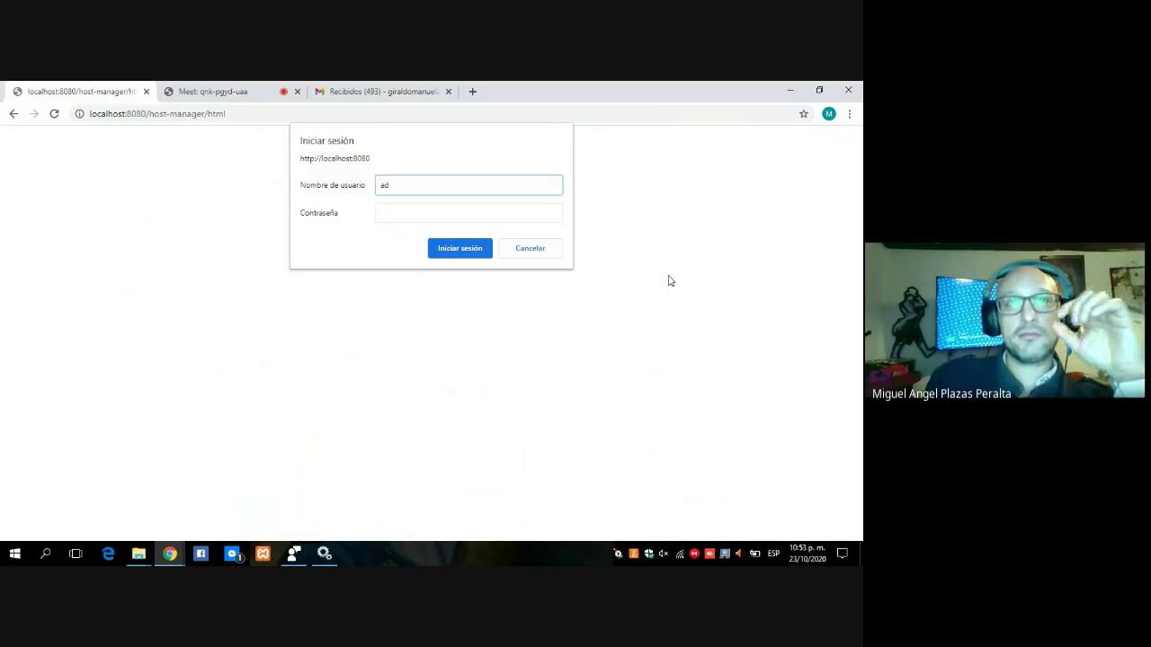
type("min")
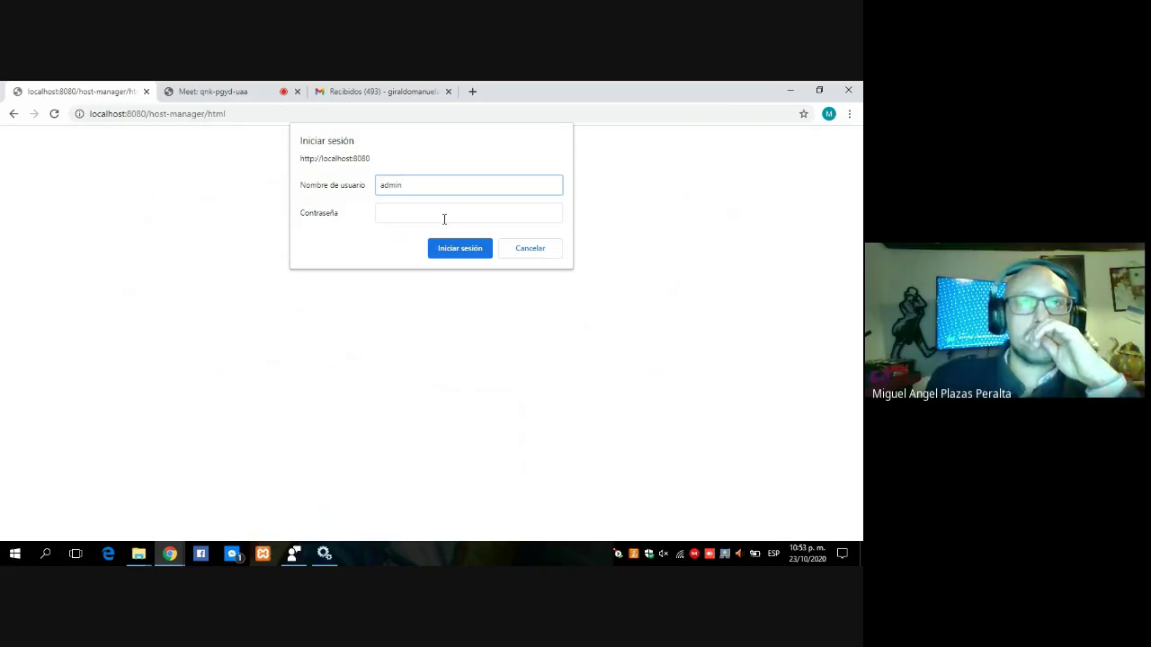
left_click(433, 211)
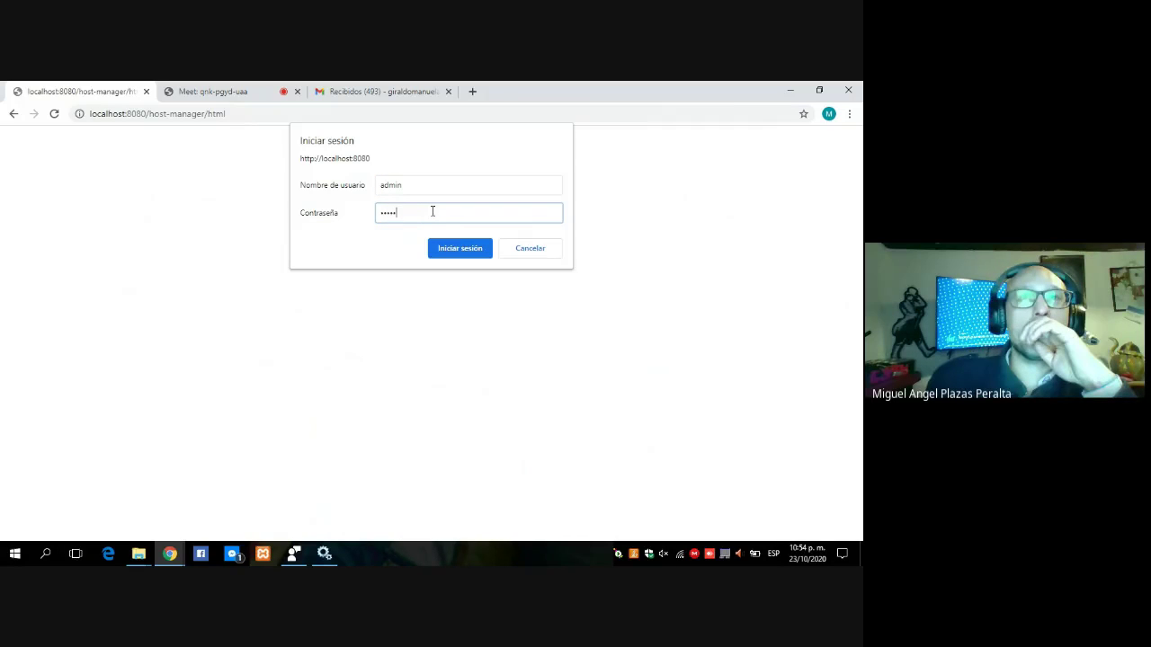
left_click(460, 251)
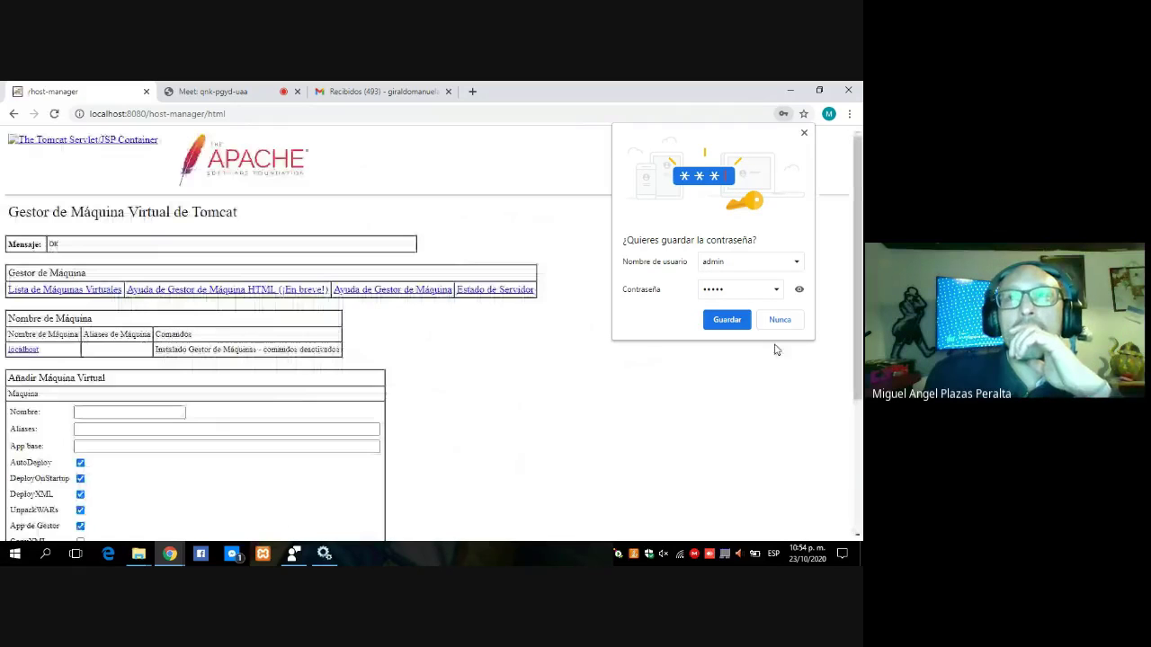
left_click(729, 320)
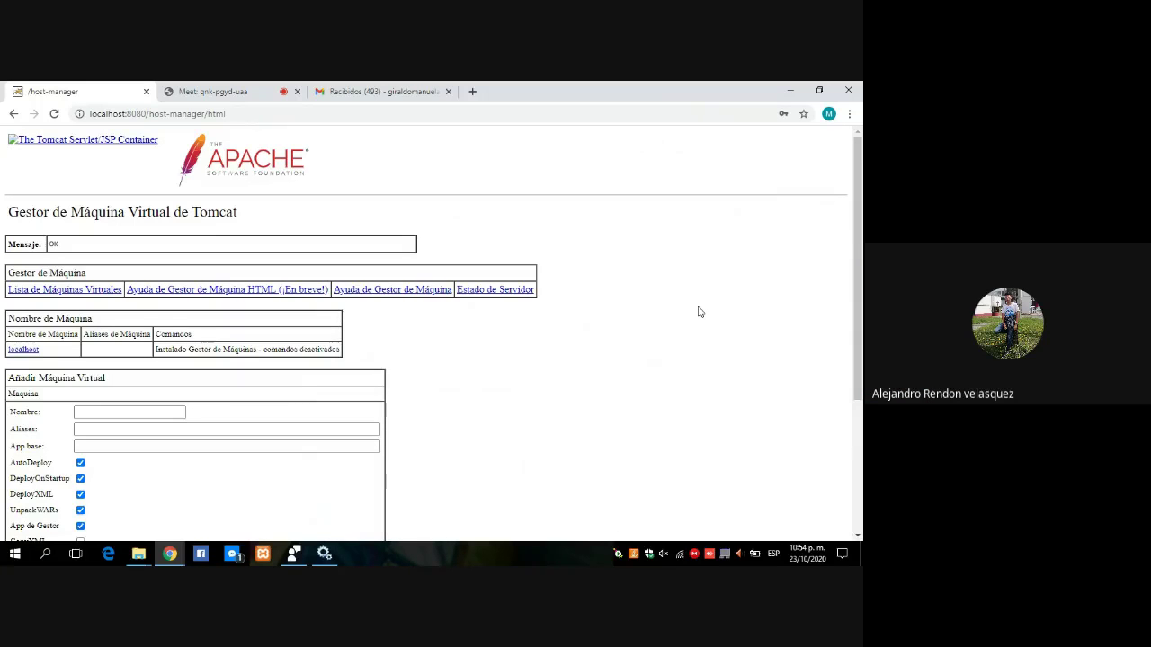
left_click(13, 116)
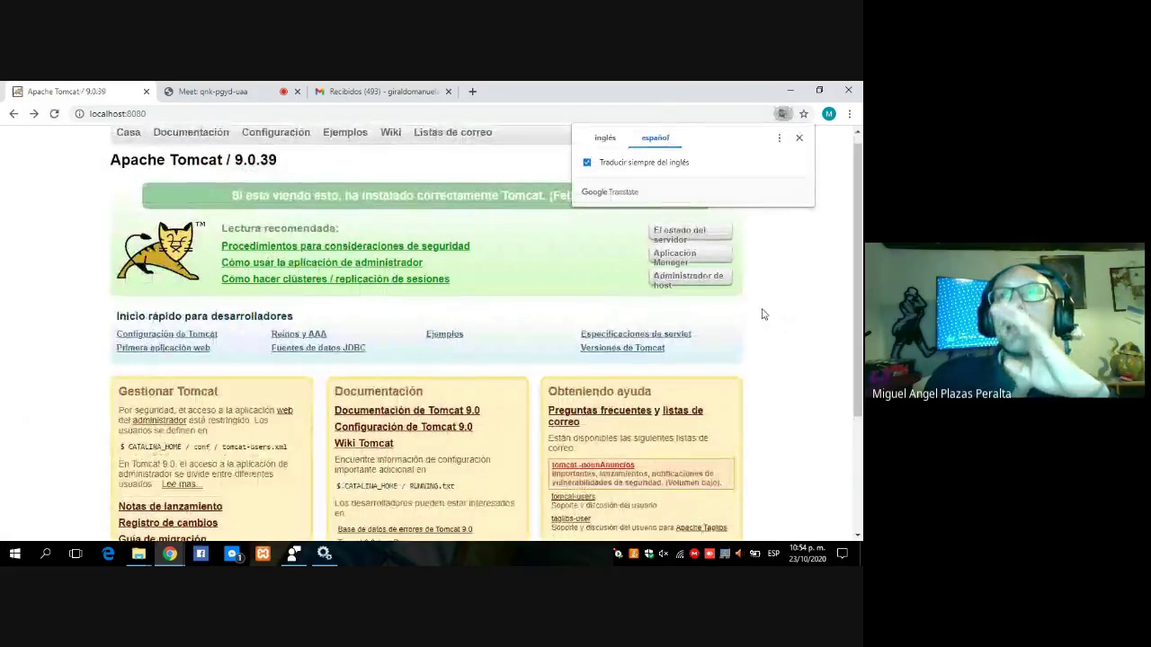
Sign in to the Tomcat Manager App with the manager credentials and let Chrome save the password.
left_click(676, 259)
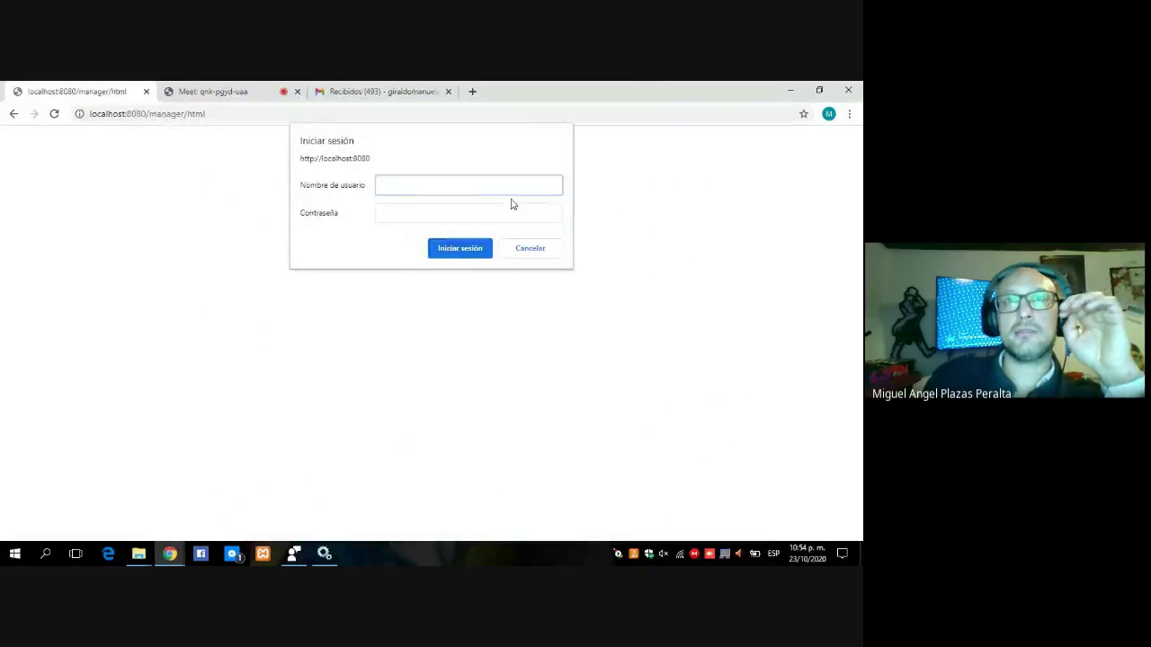
type("min")
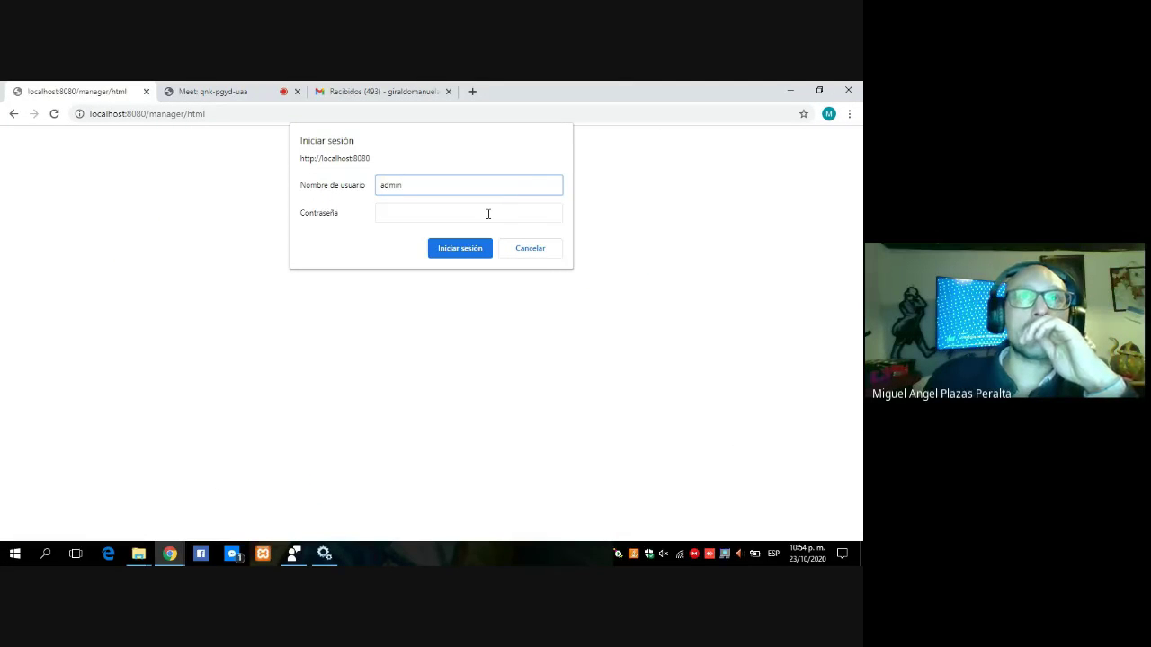
left_click(488, 214)
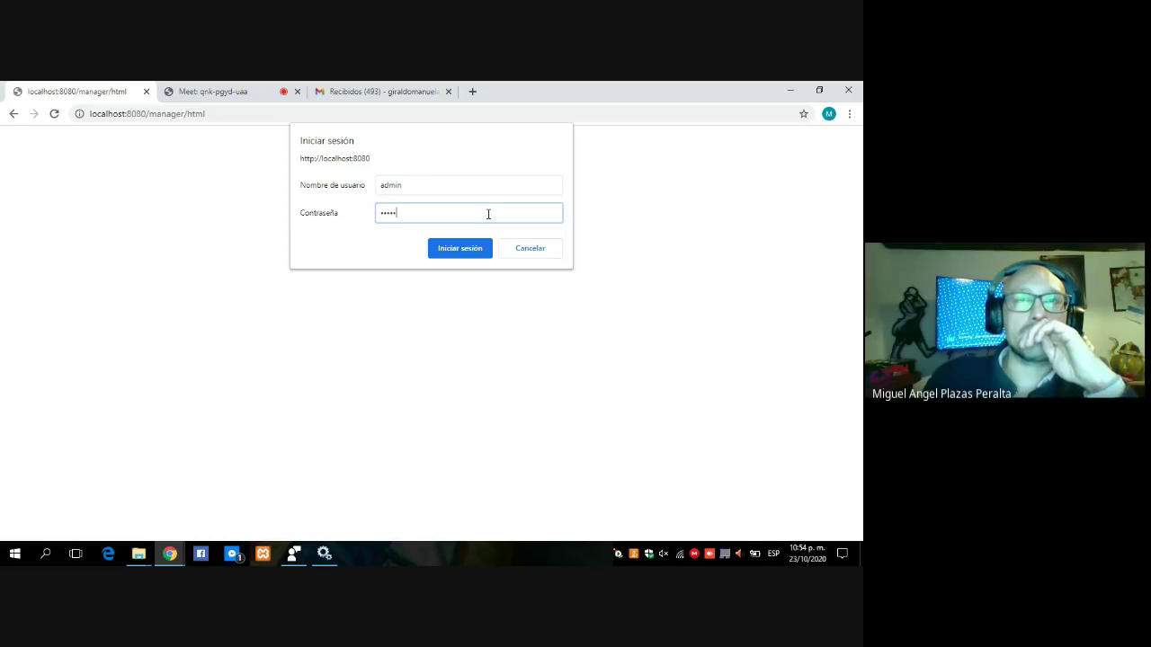
type("admin")
left_click(471, 249)
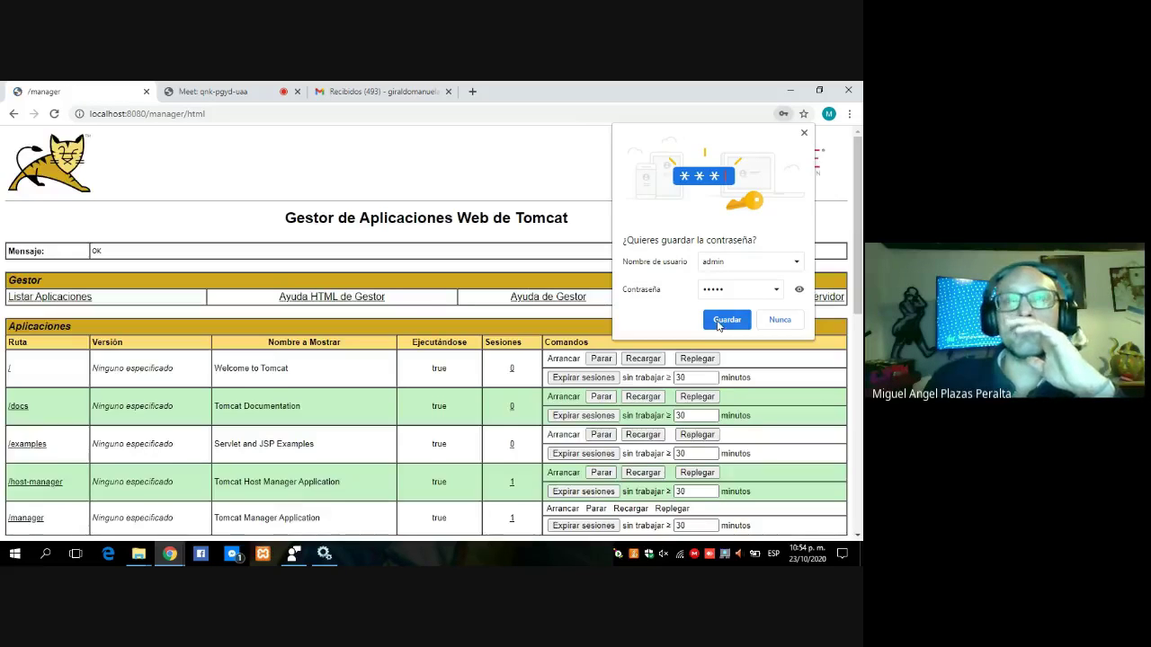
left_click(718, 322)
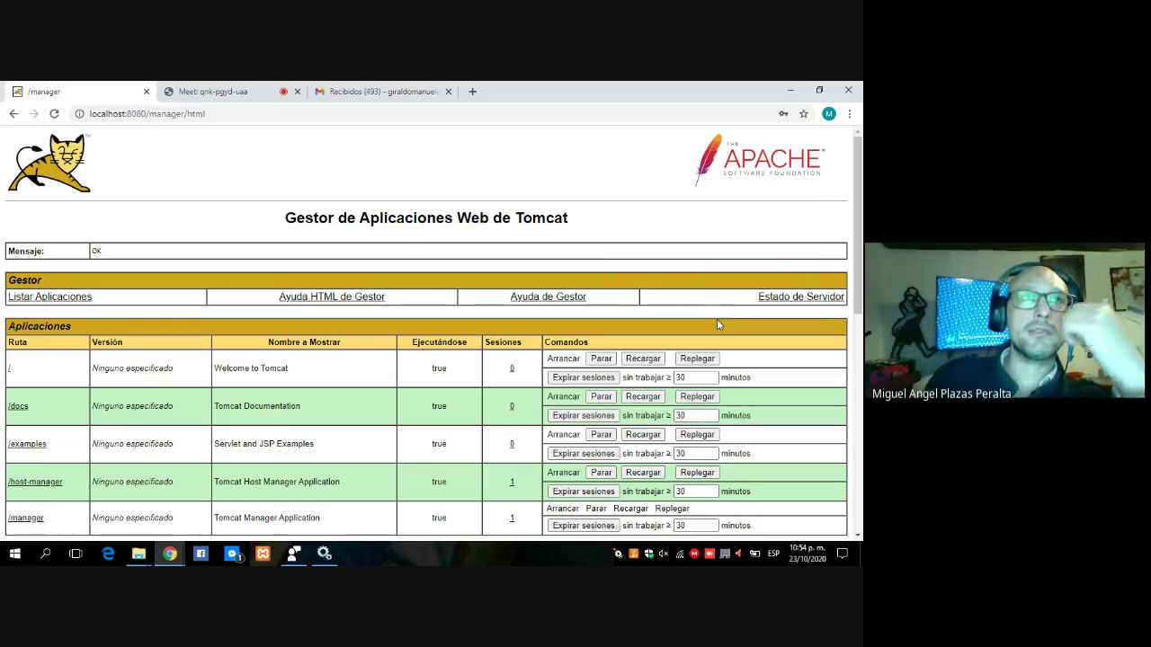
Return to the Tomcat home page and keep it in its original English.
left_click(14, 114)
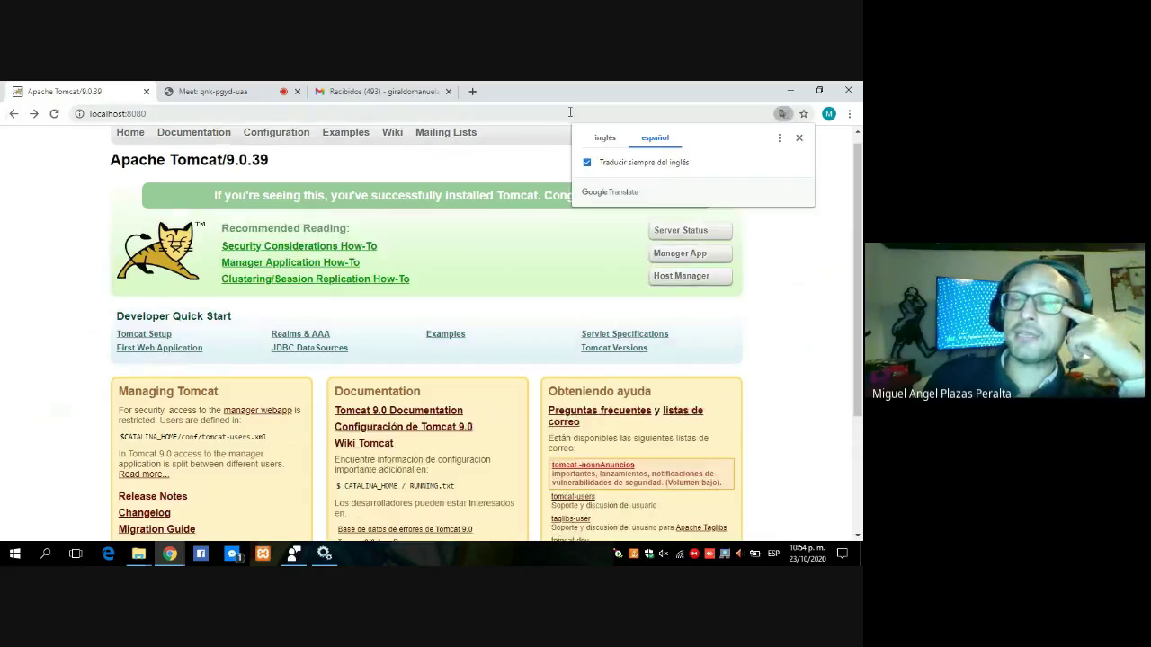
left_click(621, 141)
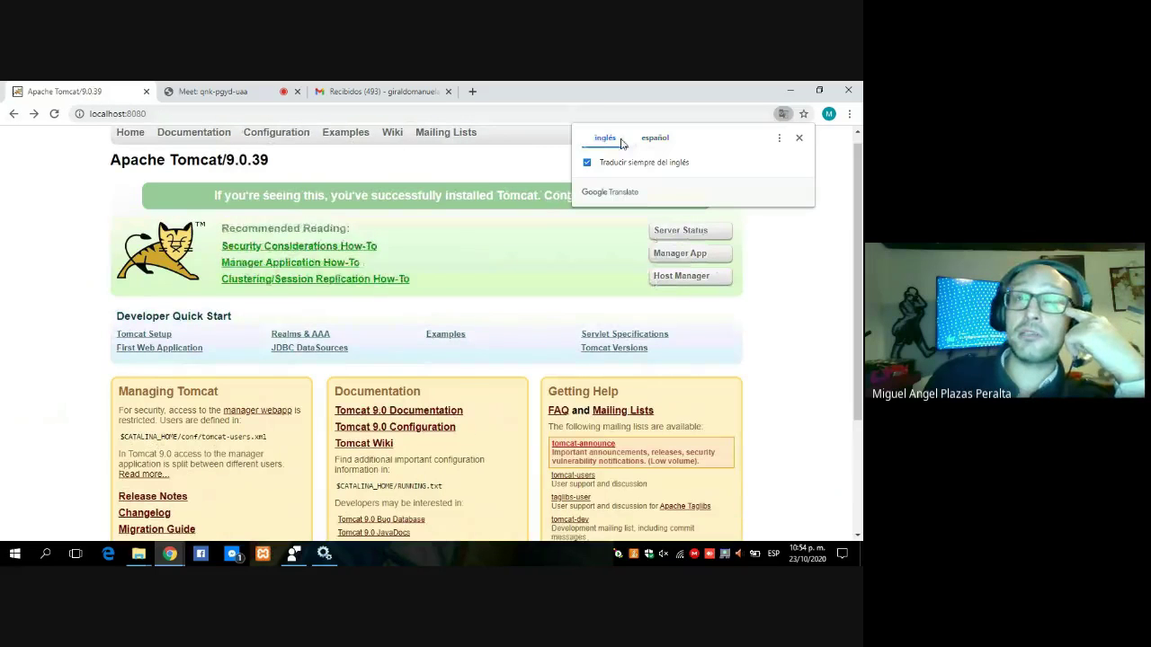
left_click(798, 137)
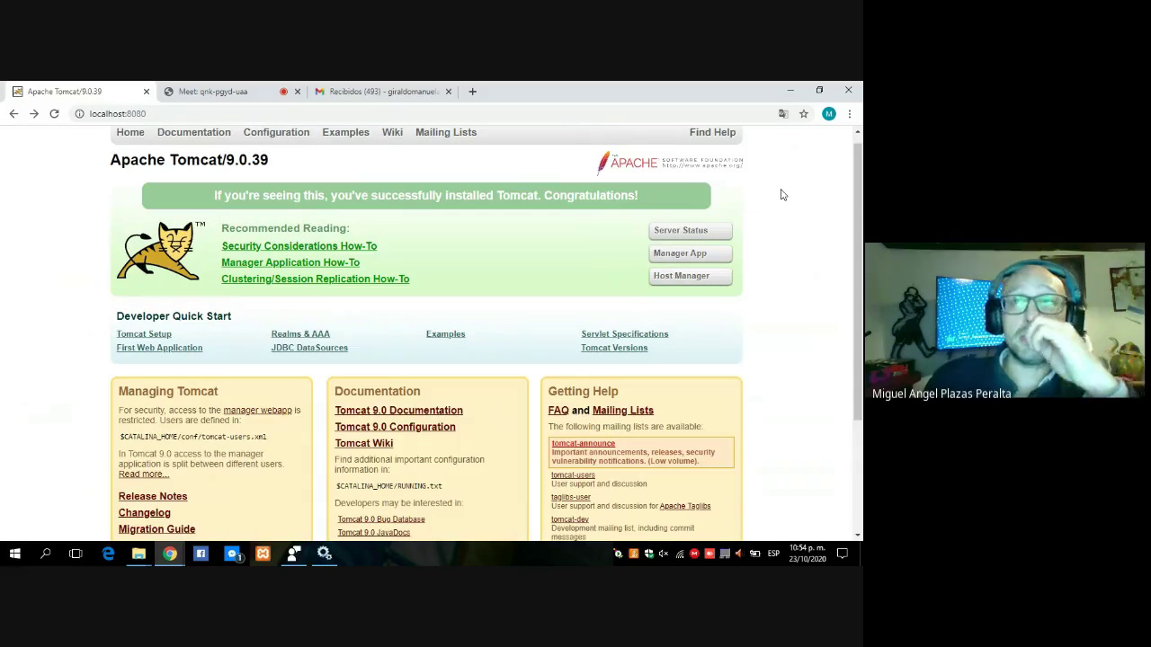
View the Server Status page in original English, then go back to the home page.
left_click(689, 232)
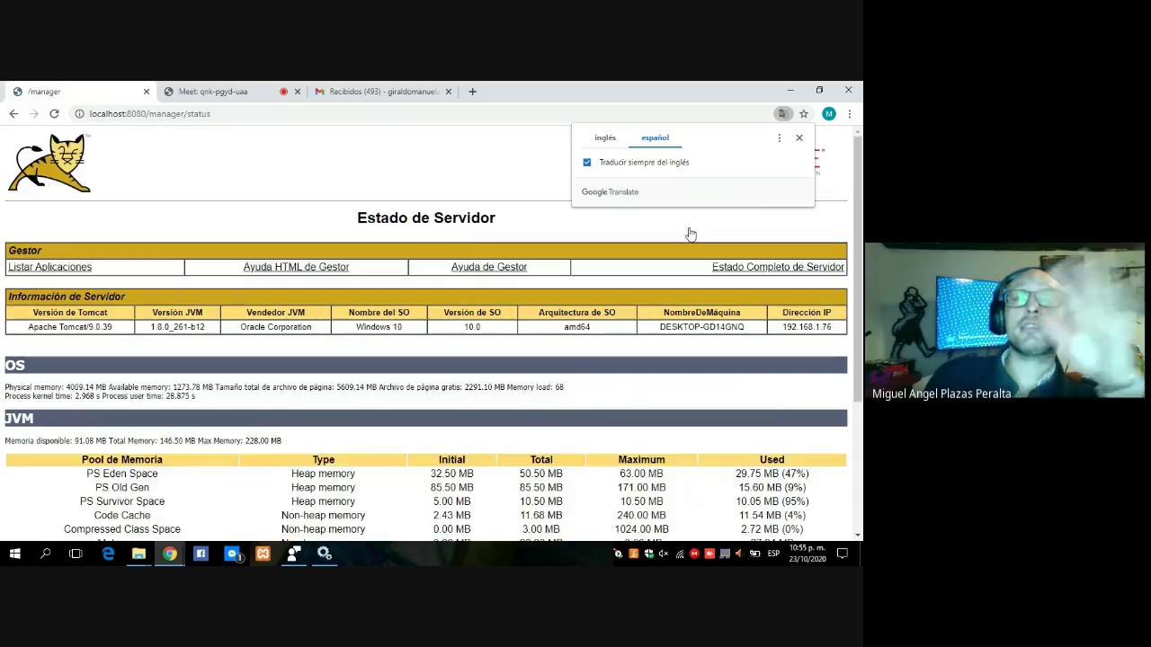
left_click(608, 142)
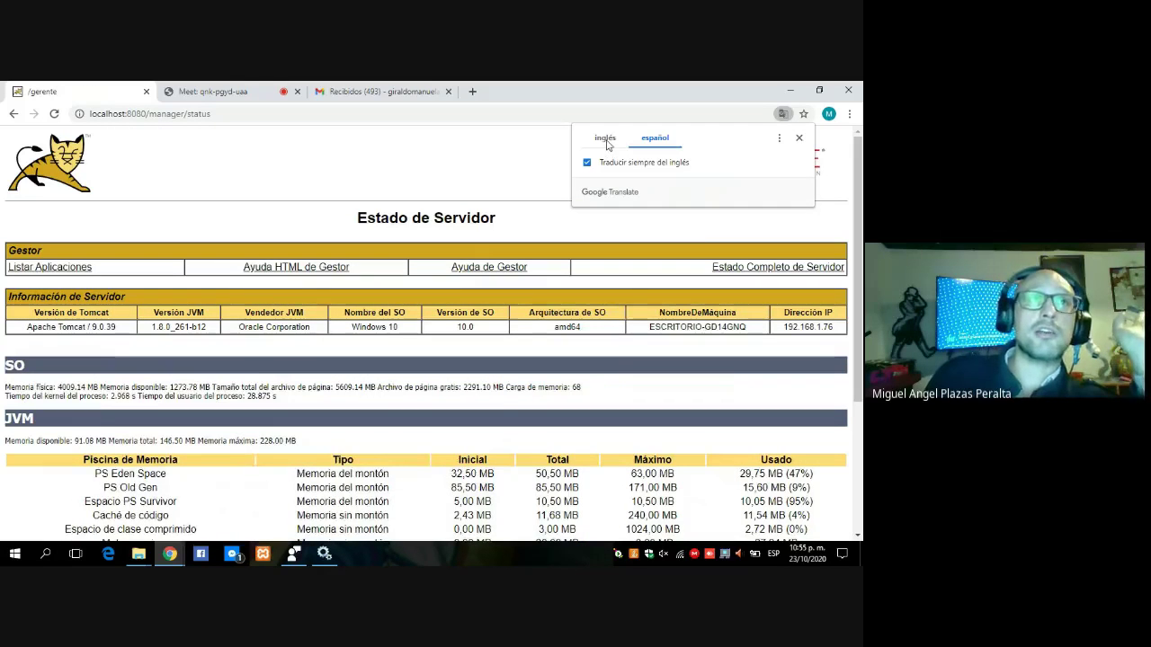
left_click(504, 148)
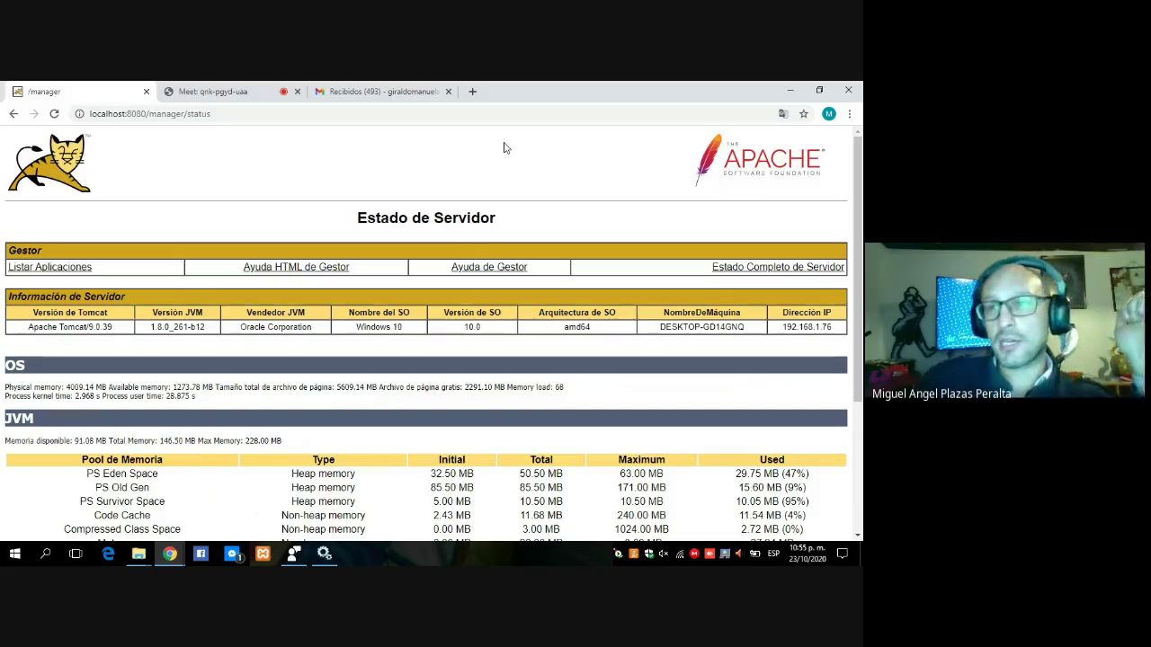
left_click(14, 113)
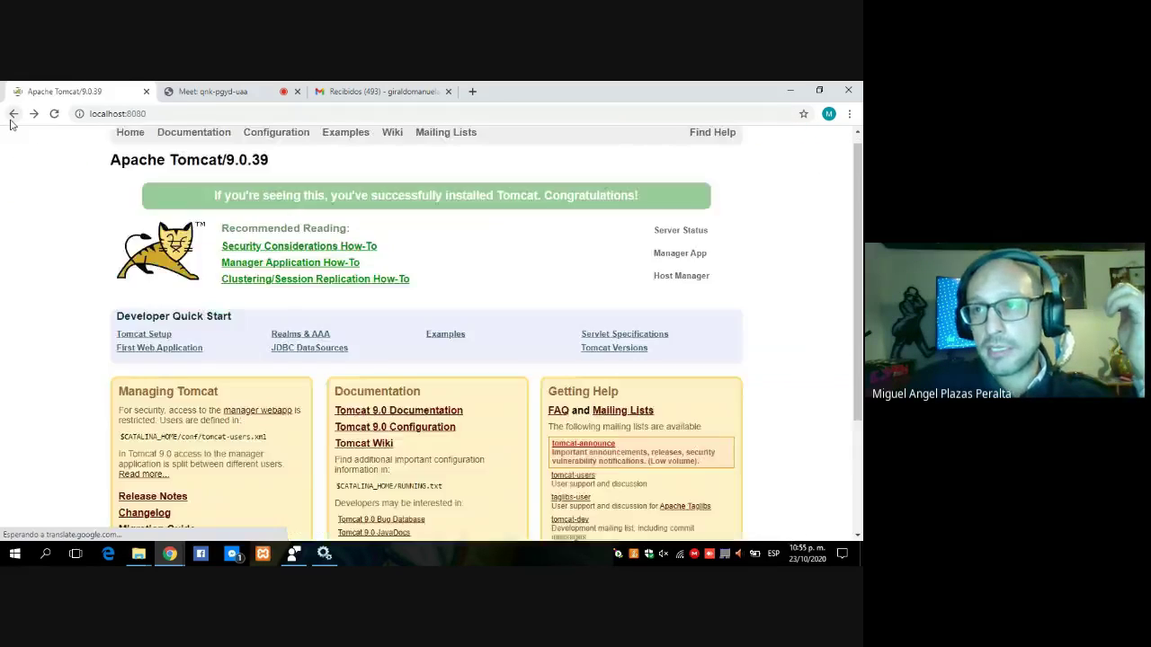
In the Google Meet tab, stop presenting the screen to the call.
left_click(213, 91)
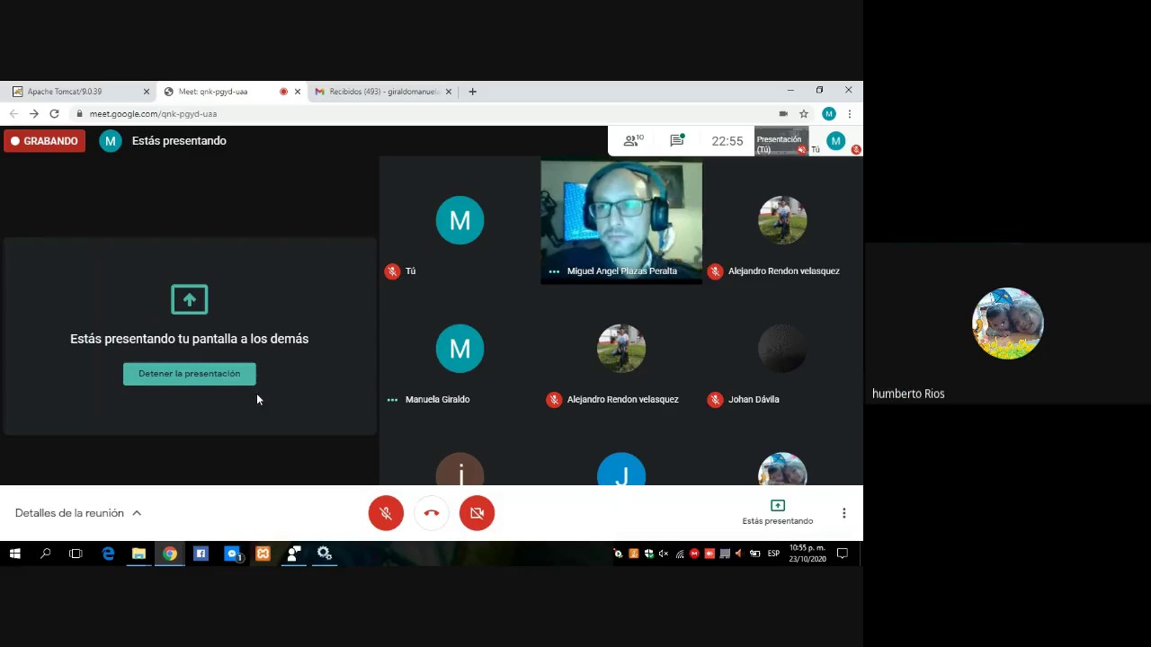
left_click(218, 381)
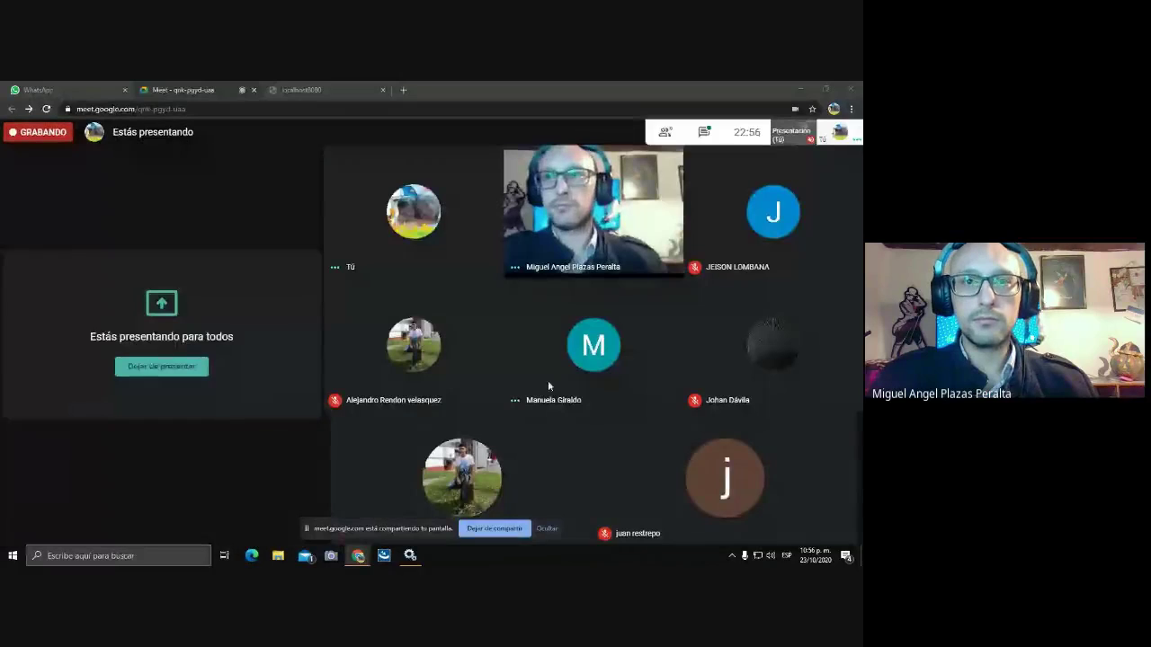
left_click(795, 90)
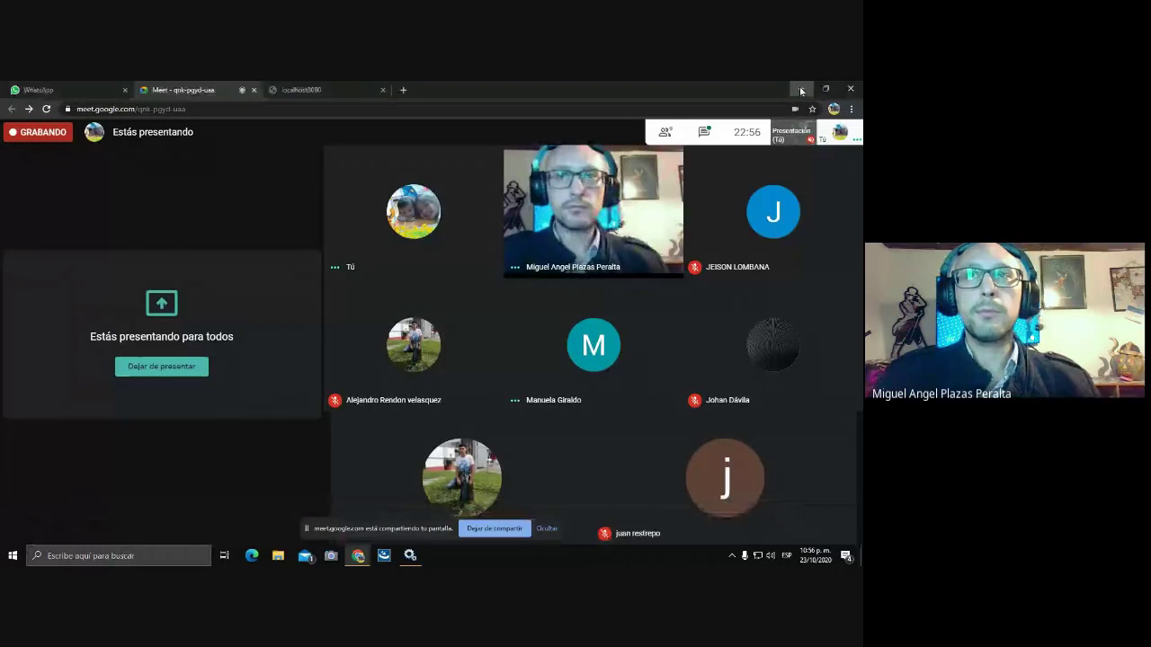
From This PC's Properties, open Advanced system settings and Environment Variables to review CATALINA_HOME and JAVA_HOME.
left_click(800, 90)
right_click(20, 162)
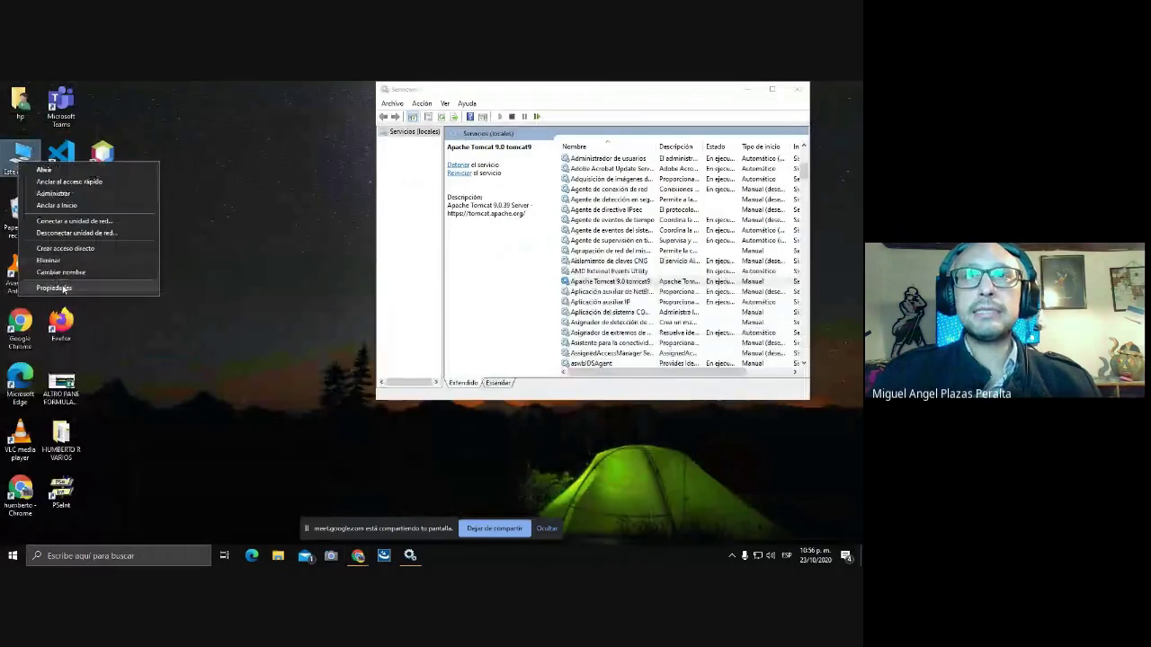
left_click(63, 287)
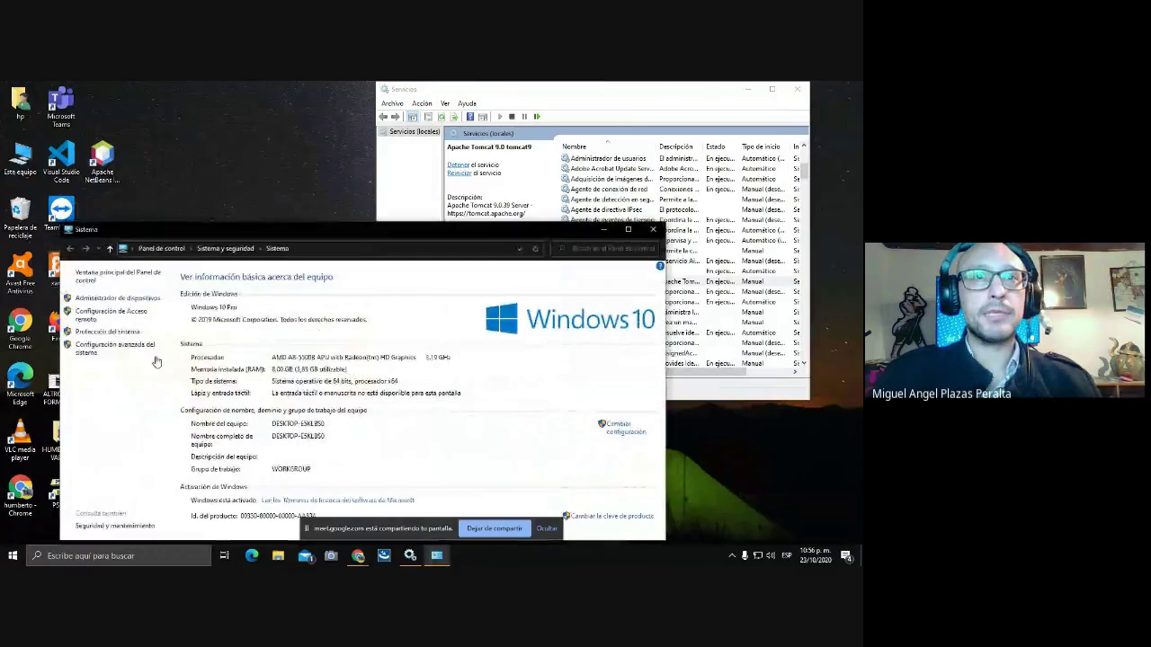
left_click(121, 347)
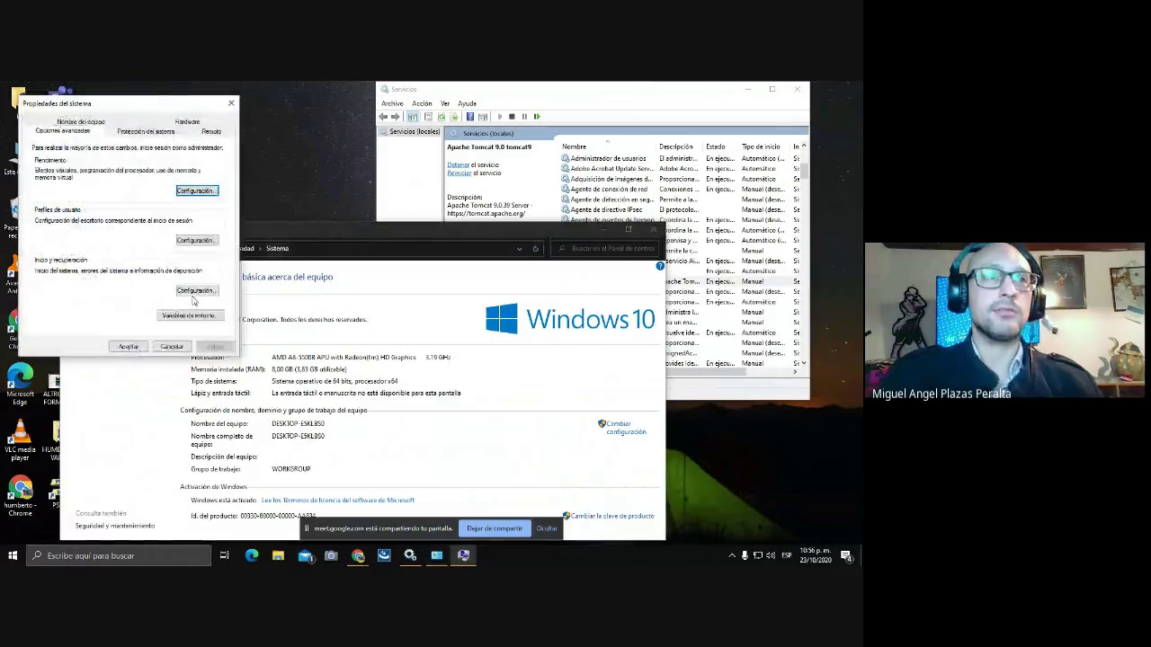
left_click(189, 315)
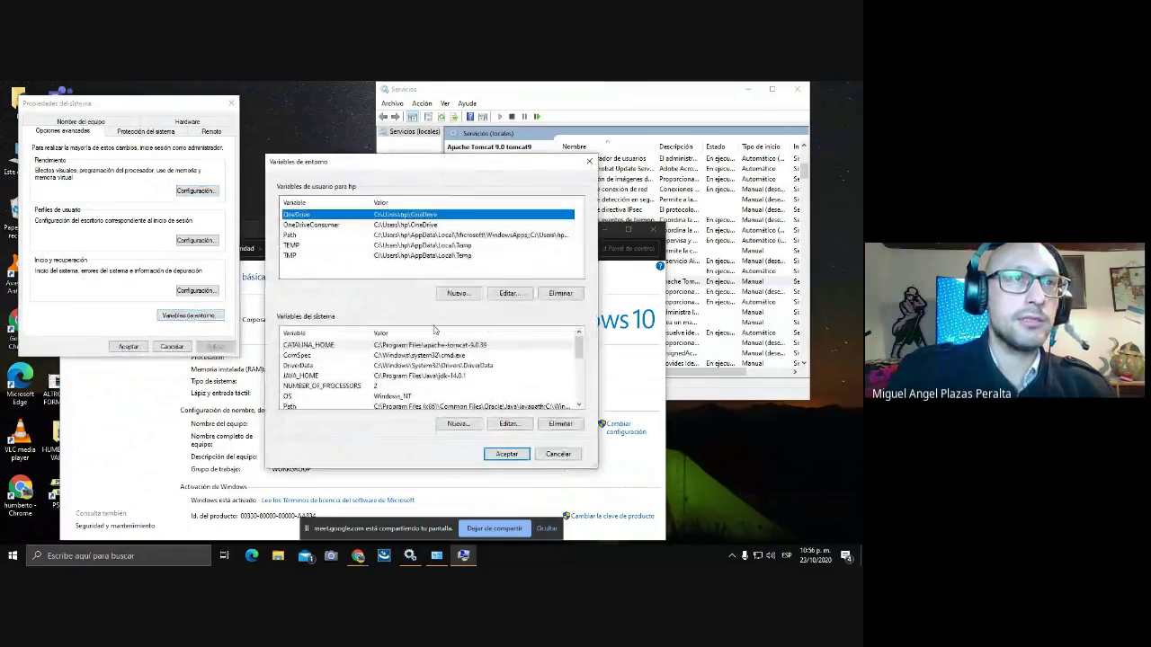
scroll(427, 370, "down", 1)
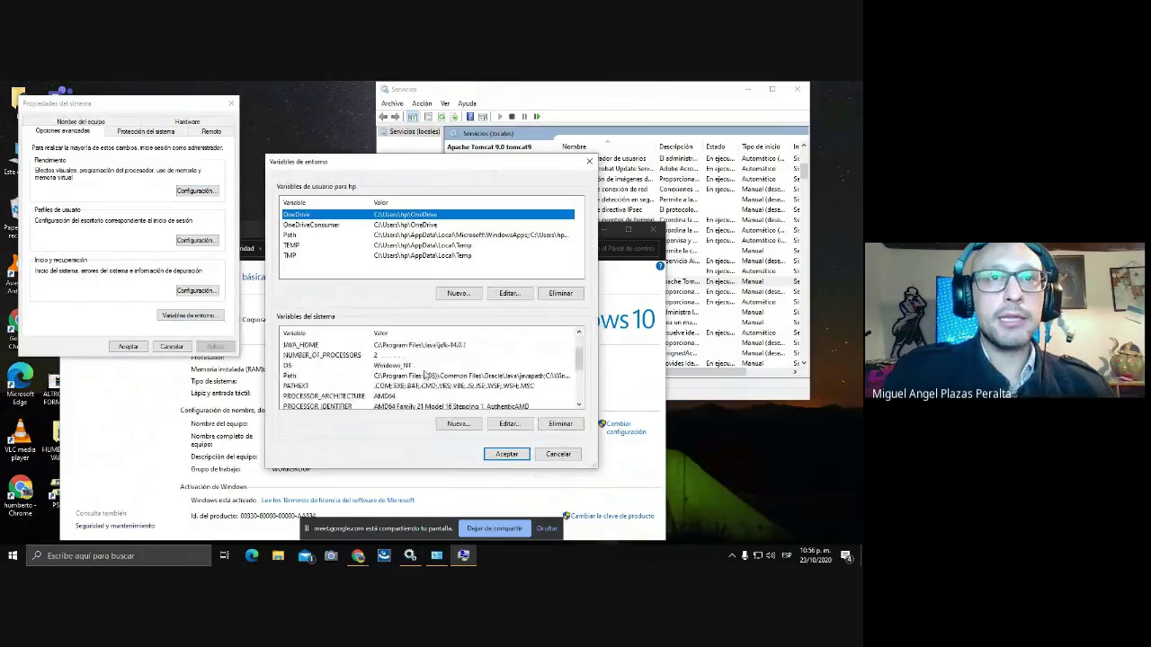
scroll(422, 375, "up", 1)
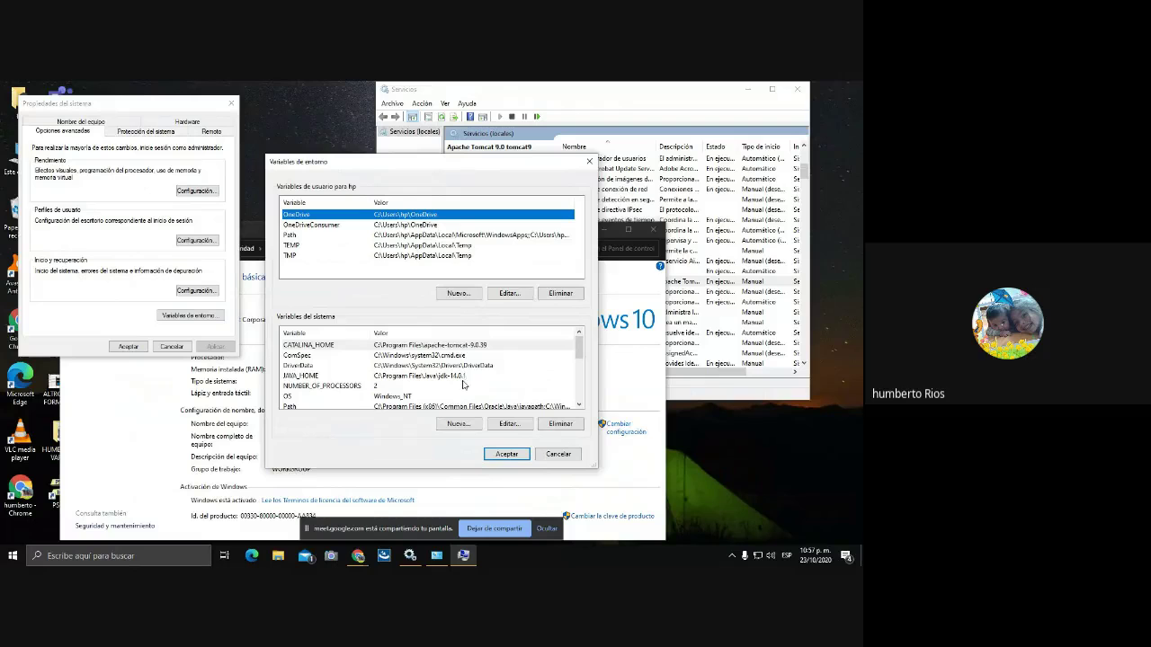
left_click(183, 555)
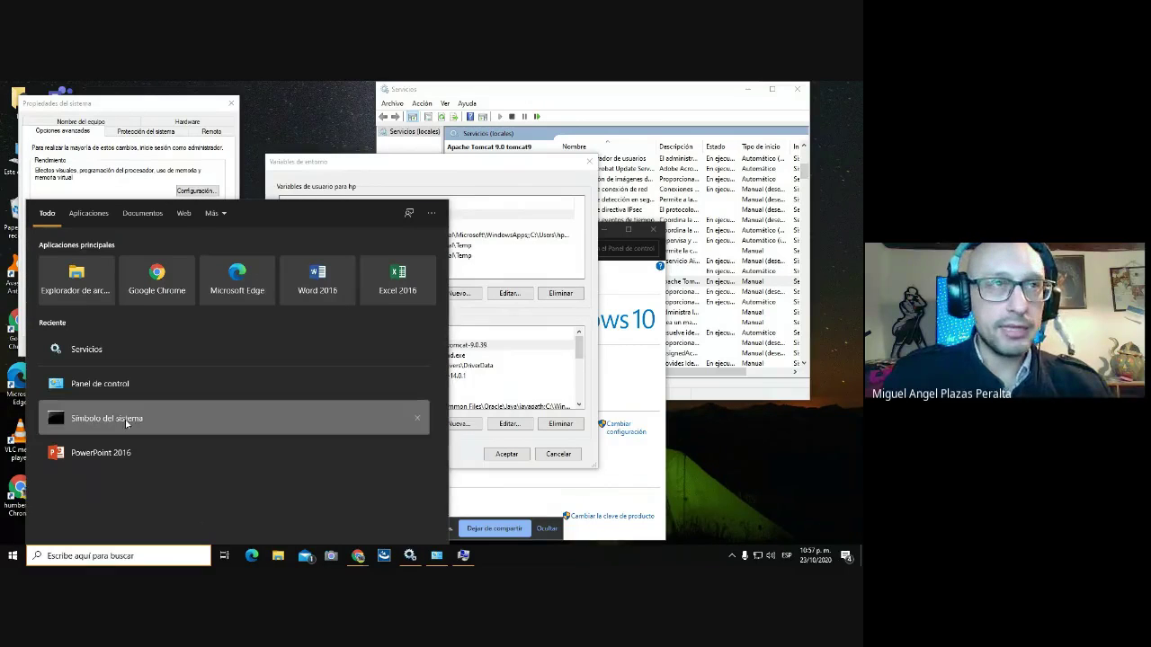
Run java -version in Command Prompt, confirming Java 1.8.0_261, then close the console.
left_click(126, 419)
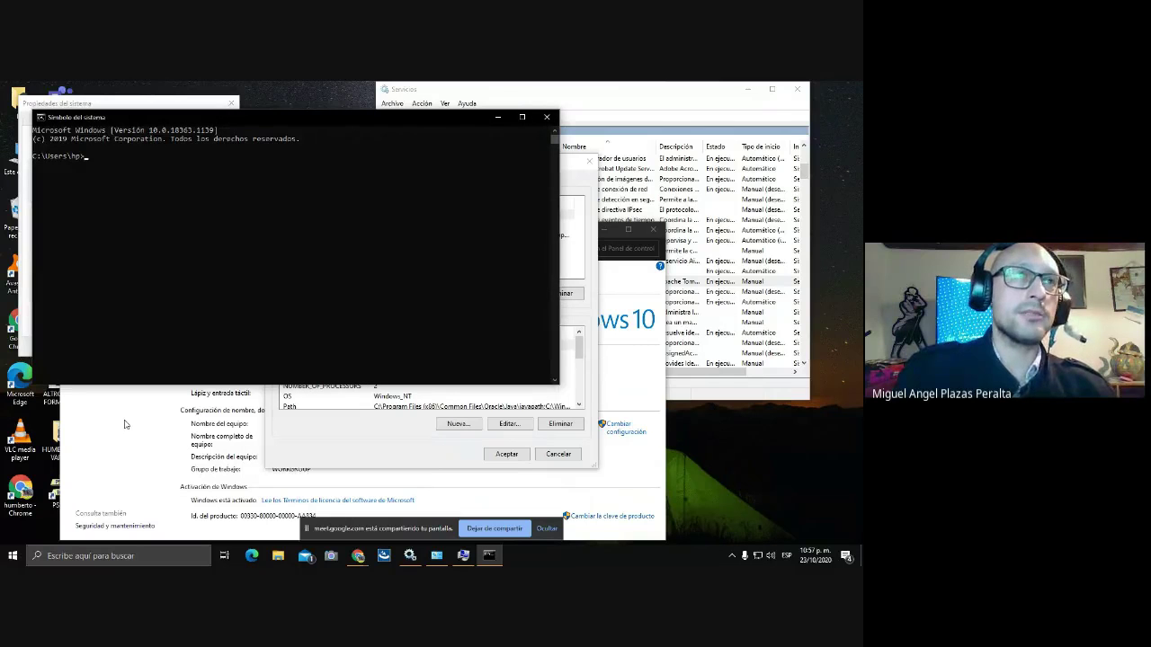
type("java -version")
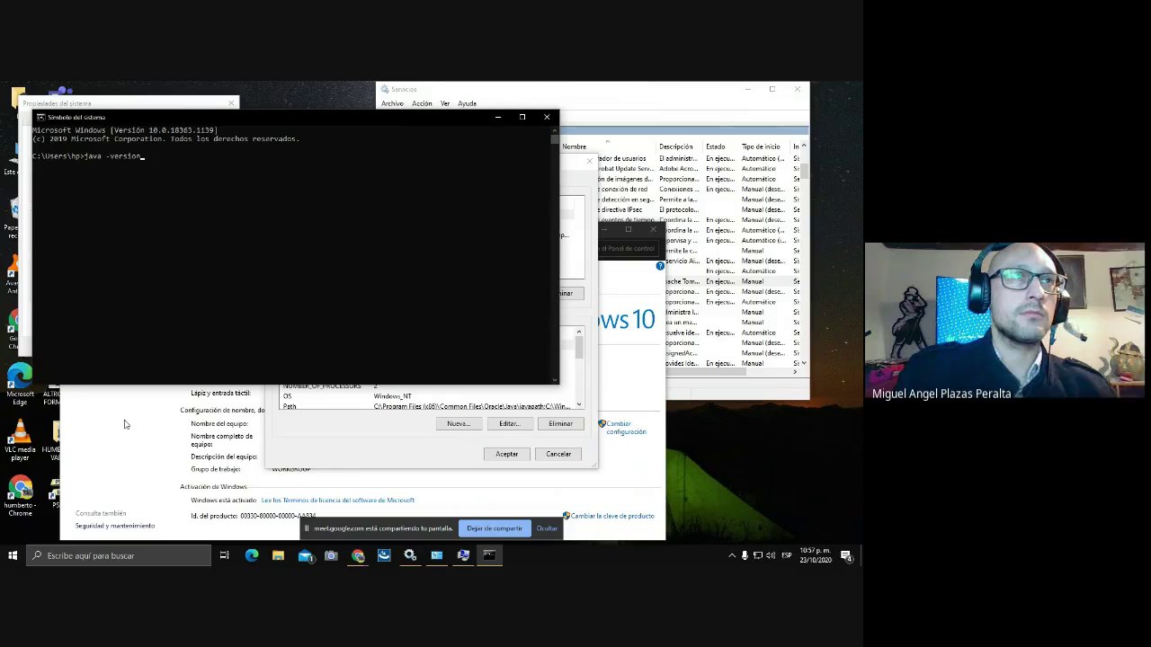
key("Return")
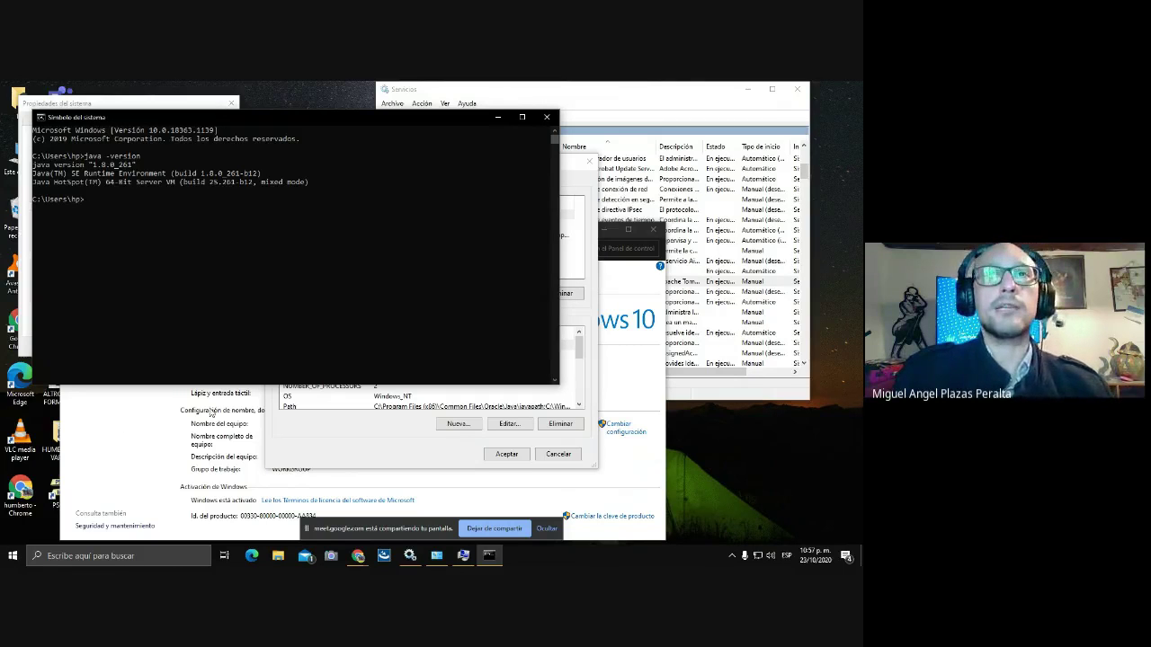
left_click(549, 118)
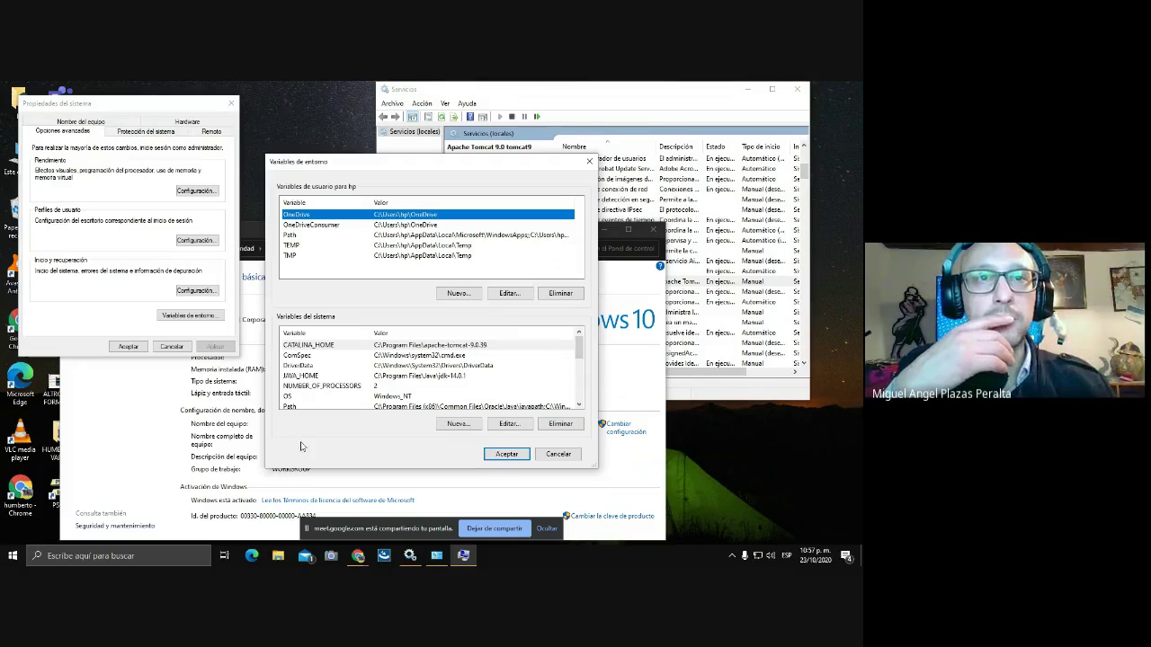
Select the Path system variable and open its list of entries for editing.
scroll(312, 407, "down", 1)
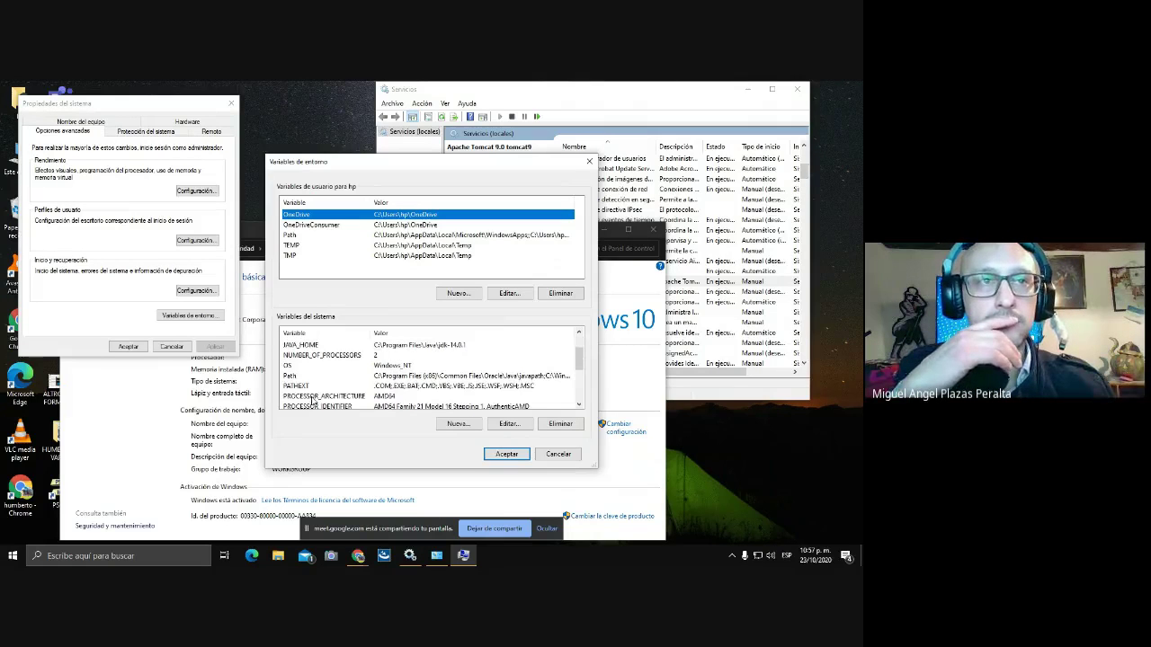
left_click(301, 377)
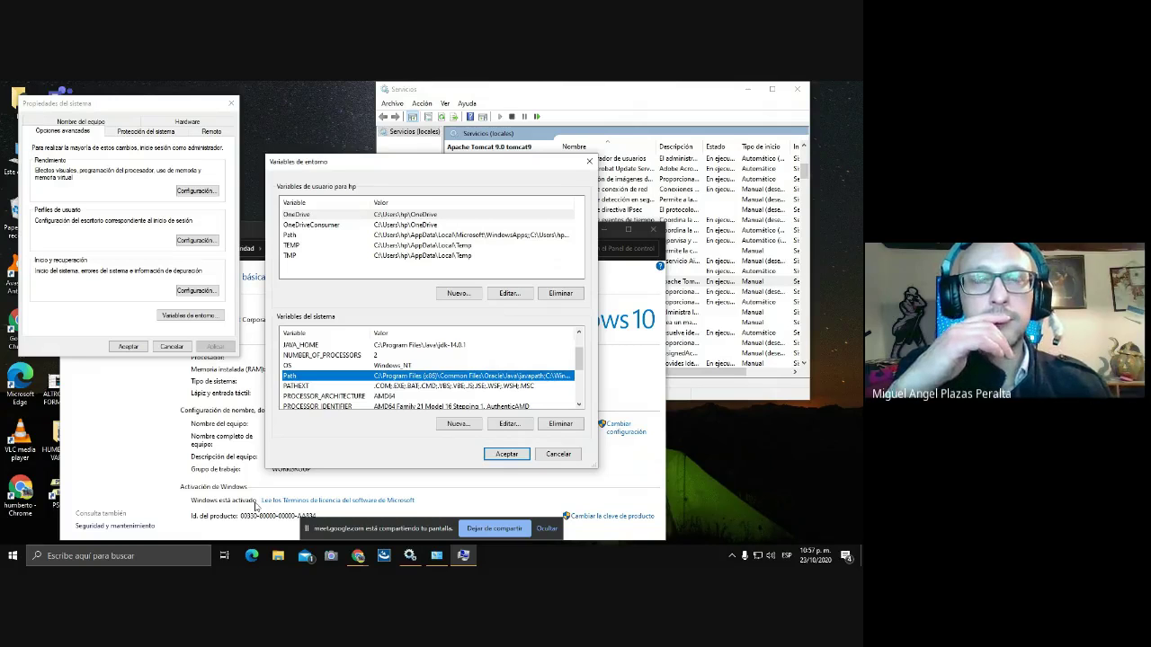
left_click(509, 423)
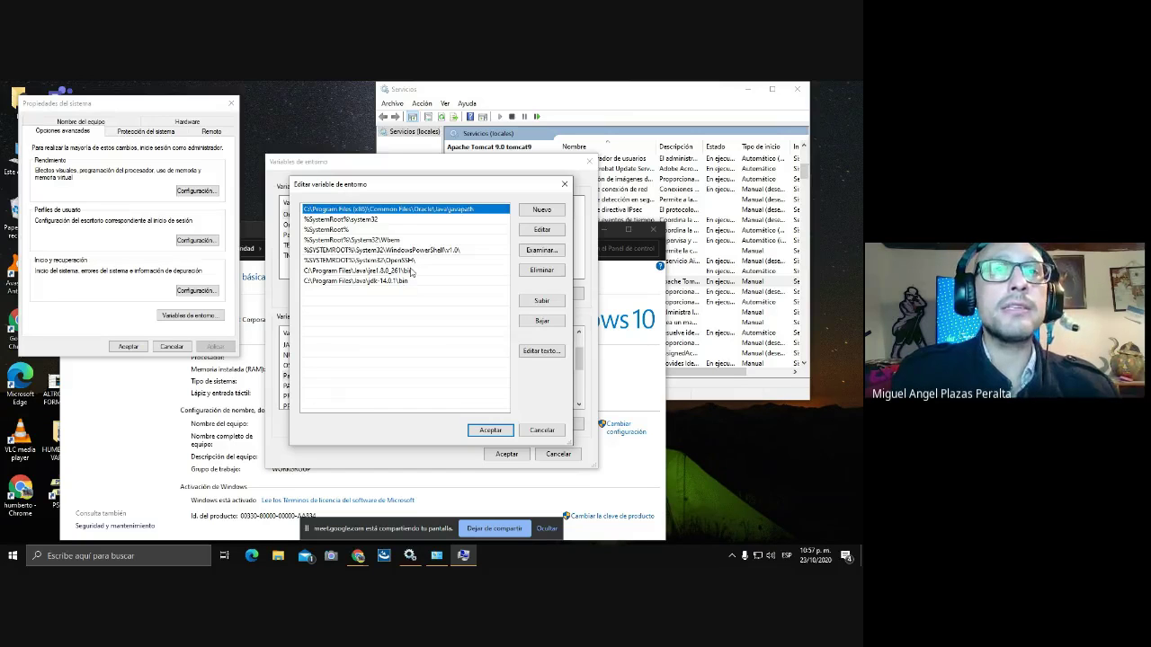
Delete the Java\jre1.8.0_261\bin entry from Path and confirm all three dialogs with Aceptar.
left_click(411, 271)
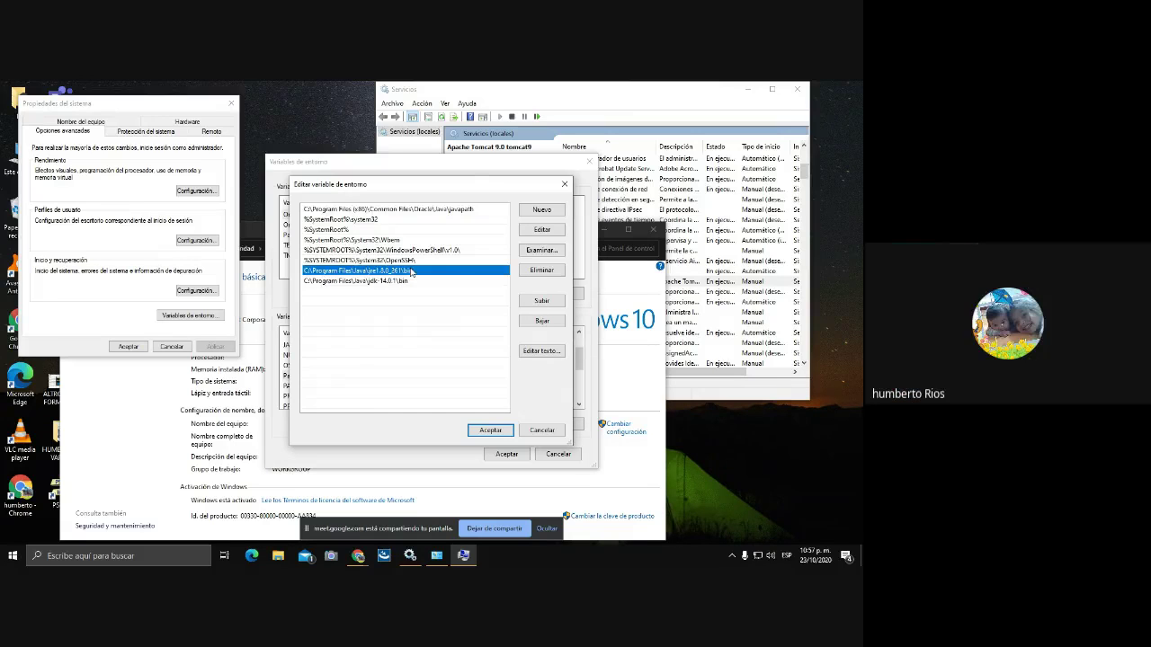
left_click(541, 271)
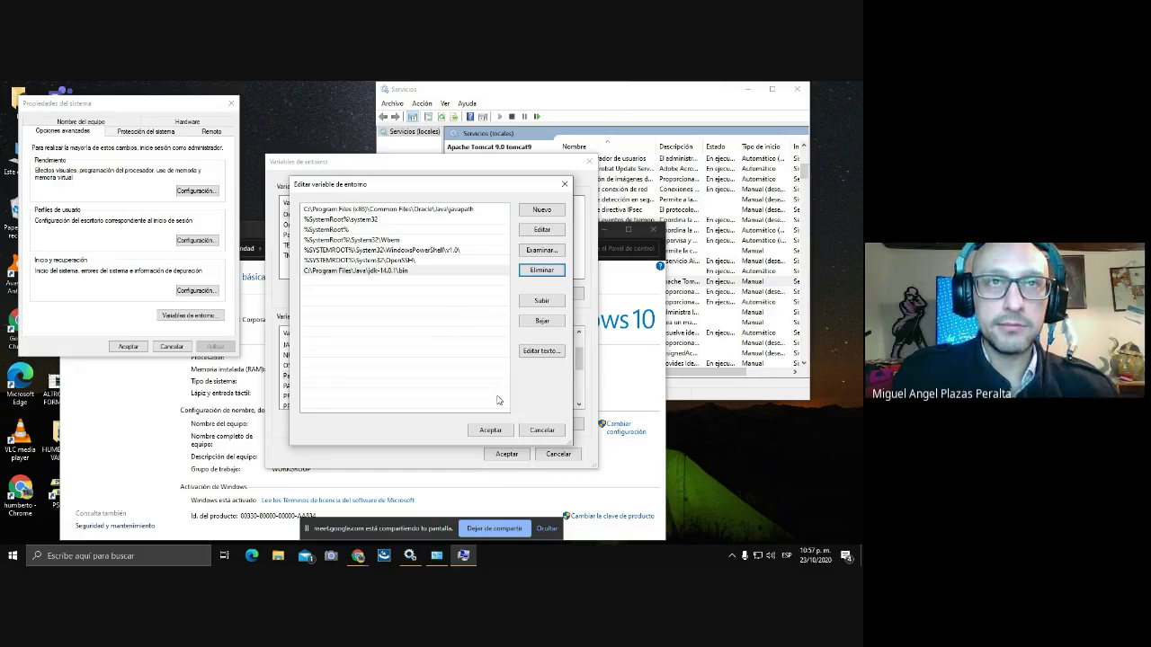
left_click(492, 431)
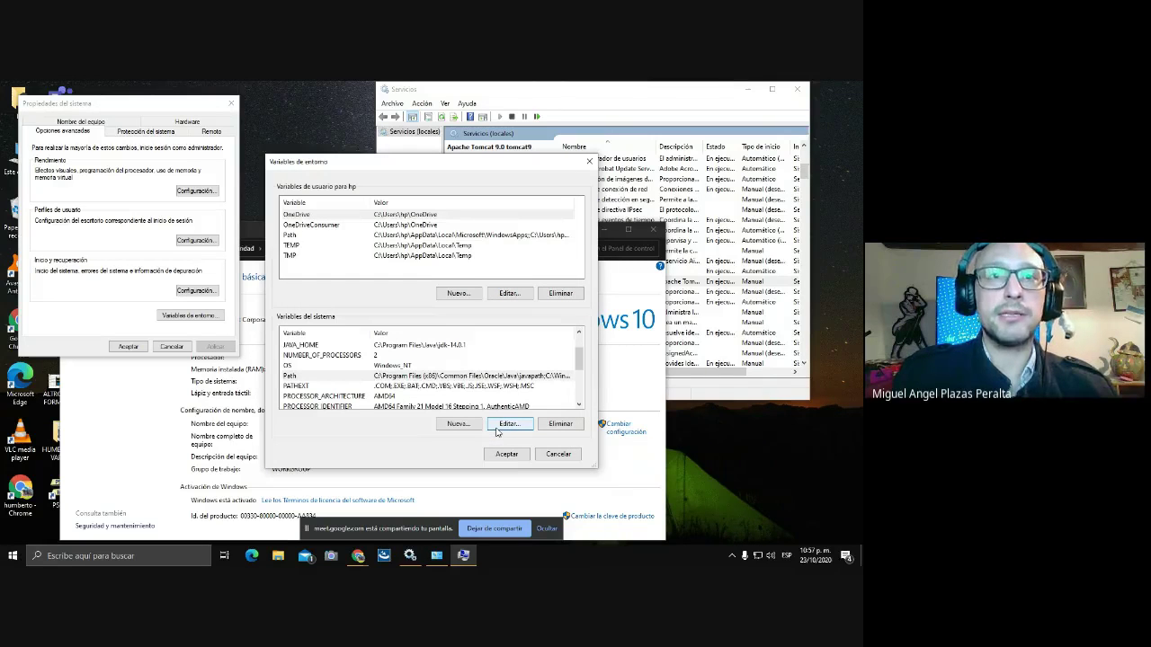
left_click(507, 454)
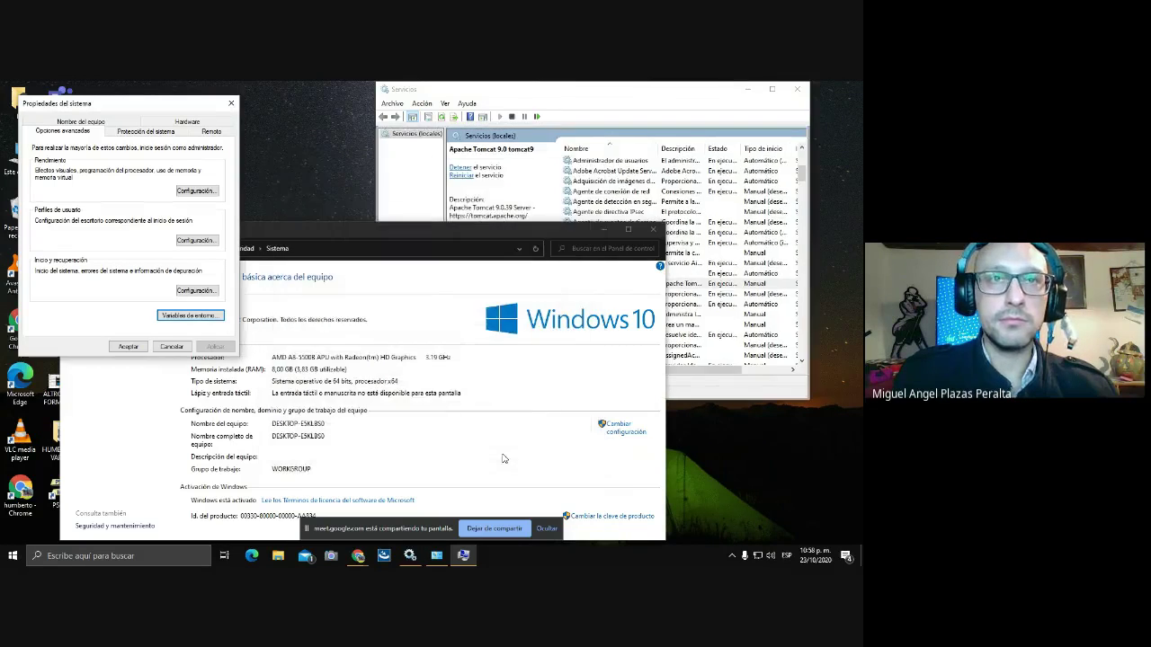
left_click(129, 348)
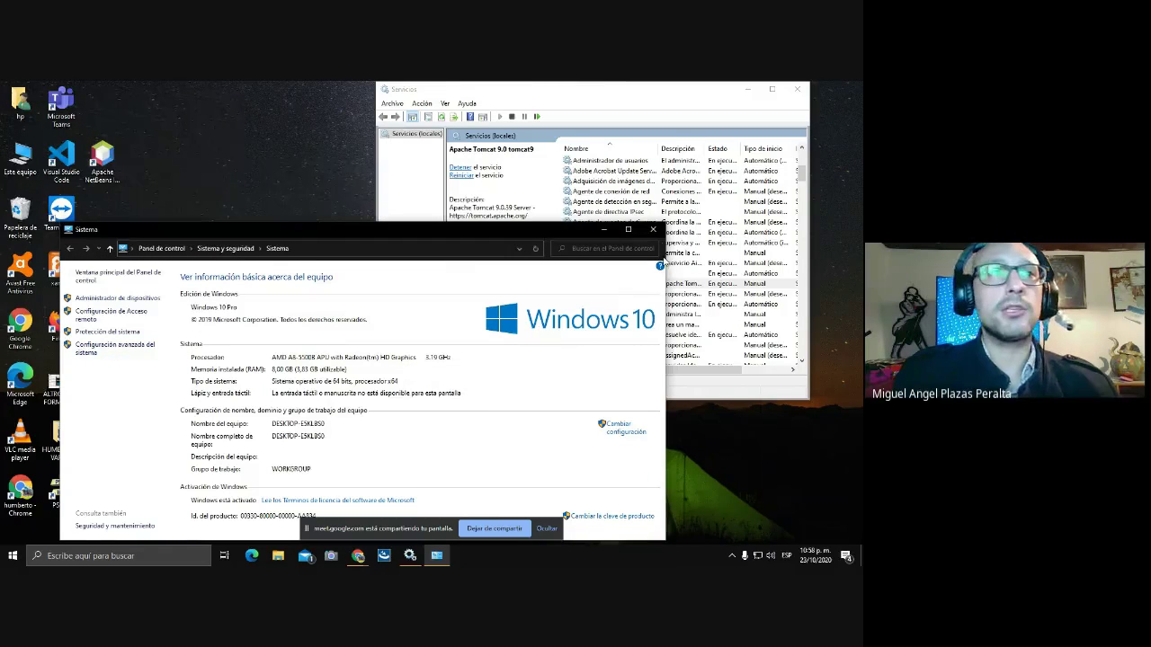
Close the System window, rerun java -version in a new Command Prompt (still 1.8.0_261), then close it.
left_click(653, 231)
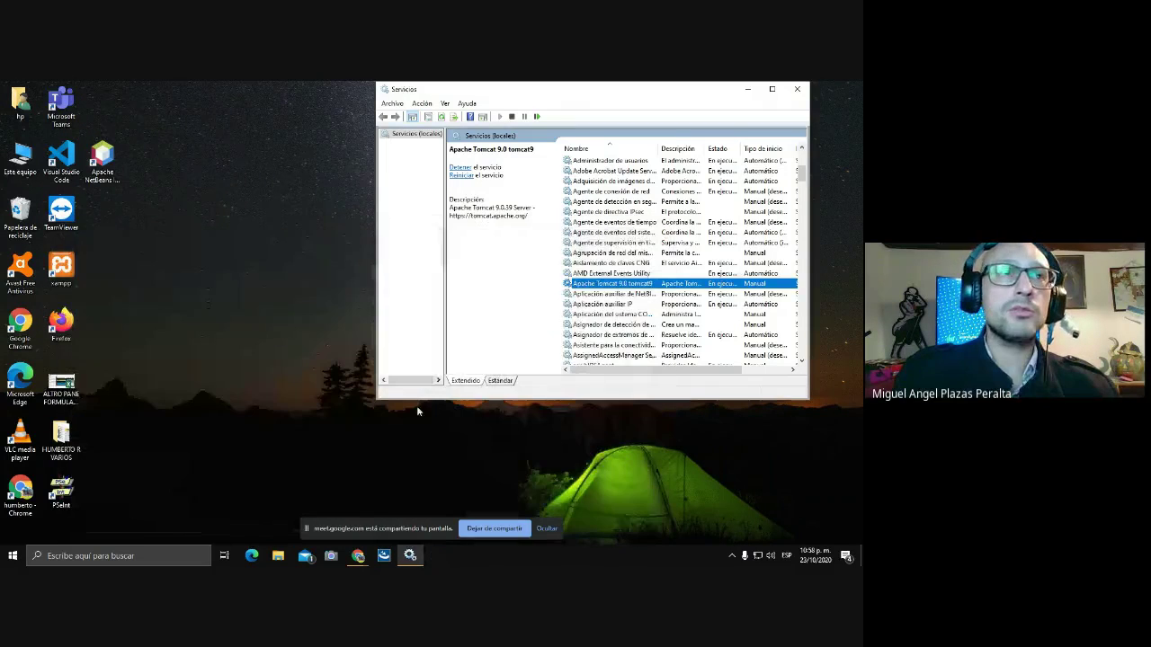
left_click(133, 557)
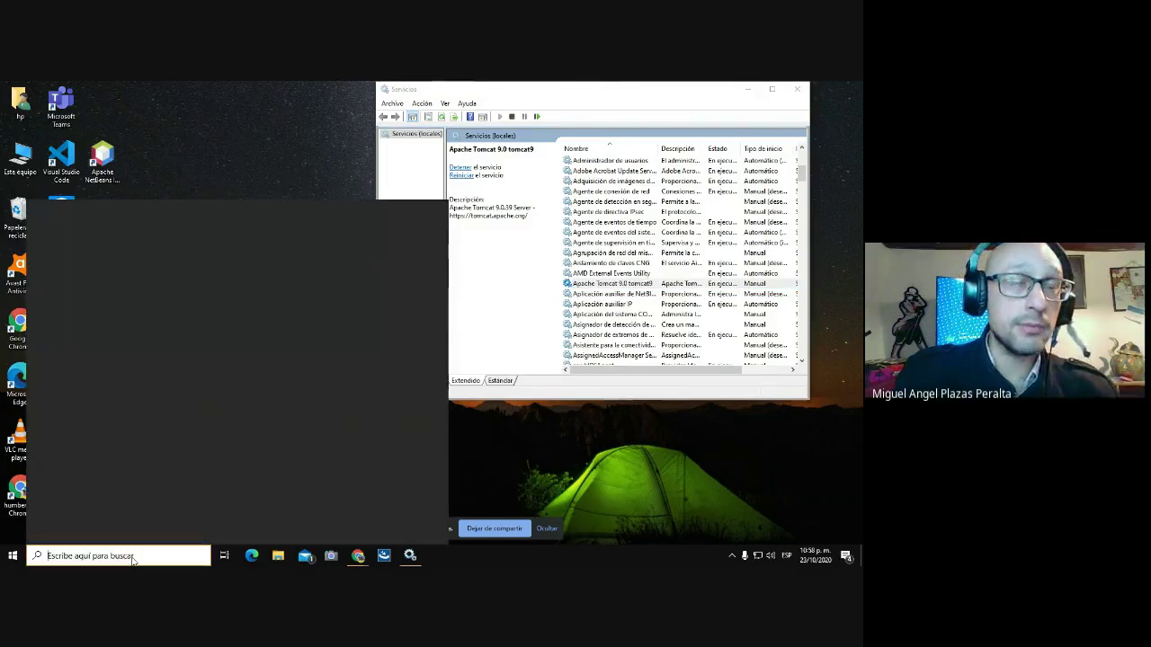
left_click(99, 423)
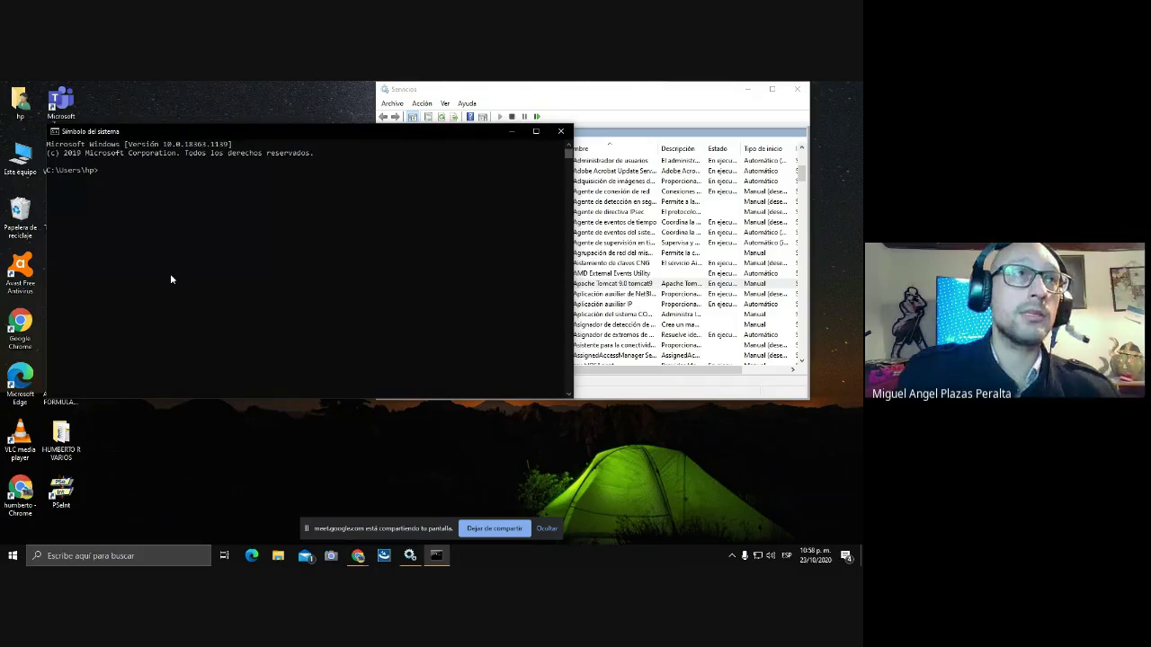
type("java")
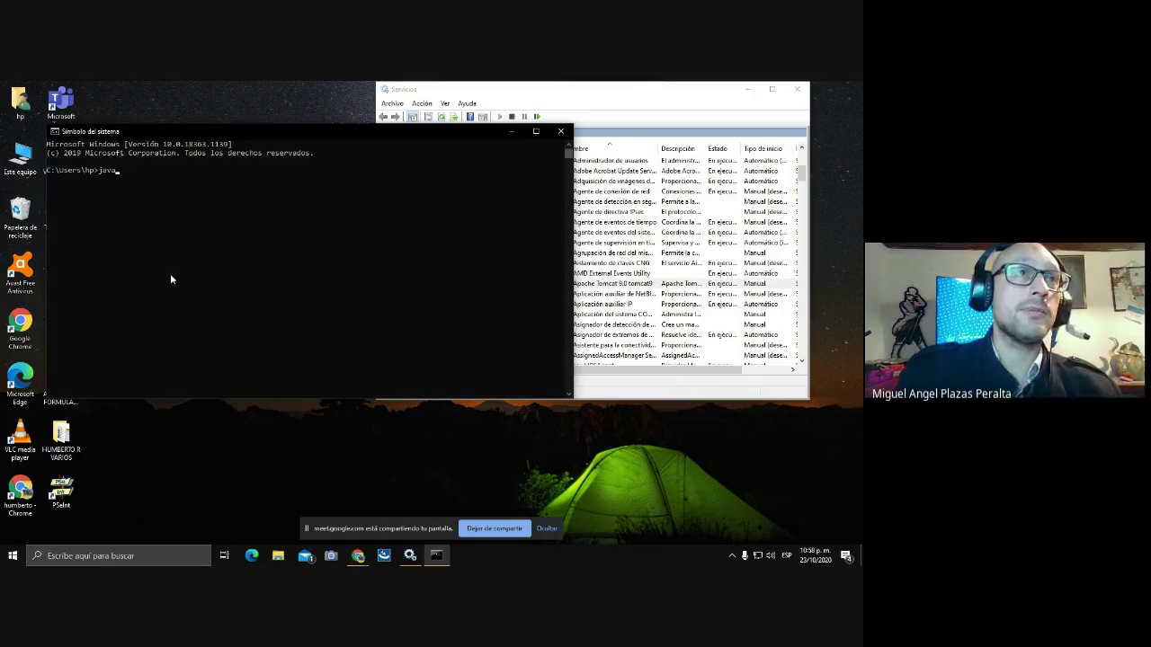
type(" -version")
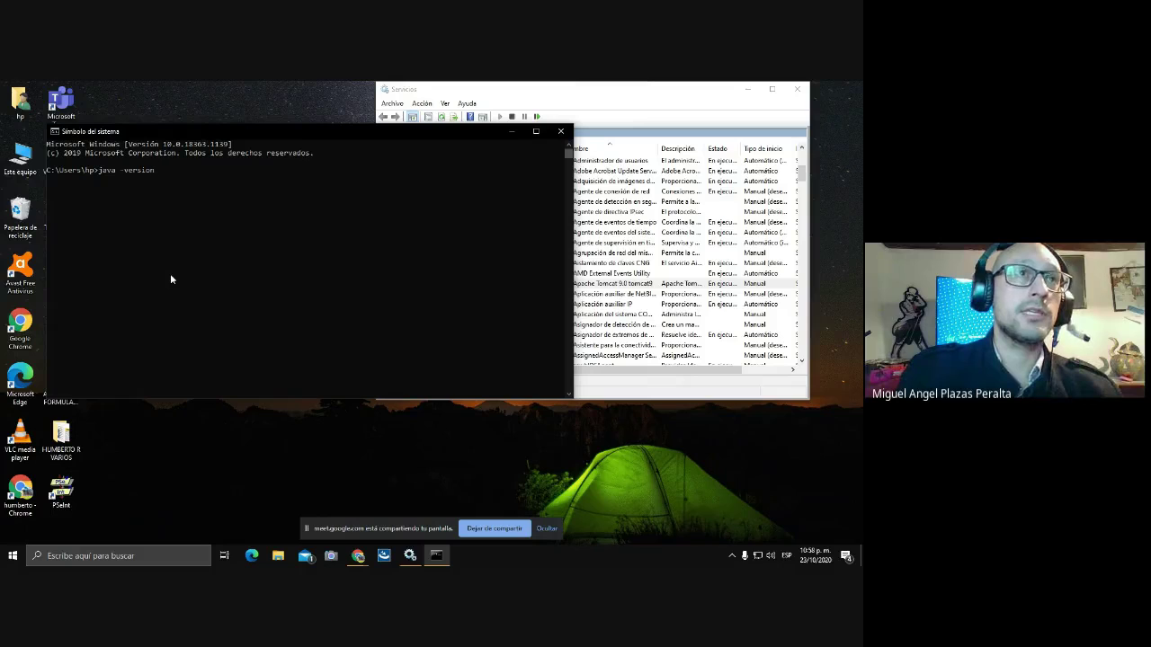
key("Return")
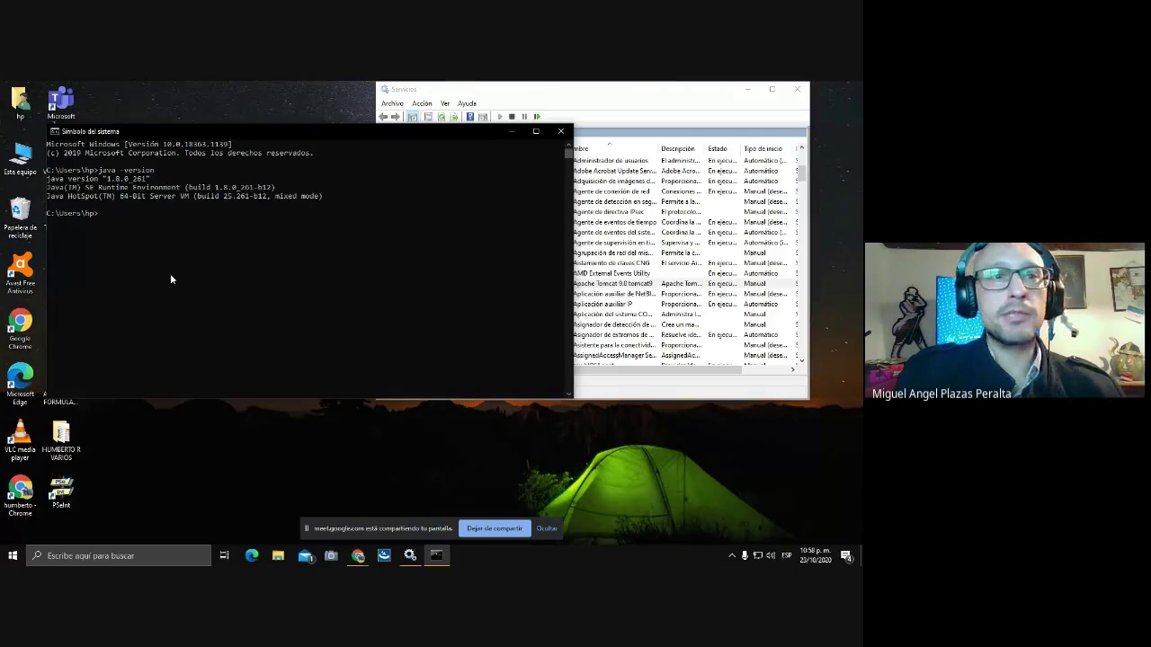
left_click(566, 131)
Bring Chrome forward on the localhost8080 tab, open a new blank tab, then launch File Explorer.
mouse_move(358, 556)
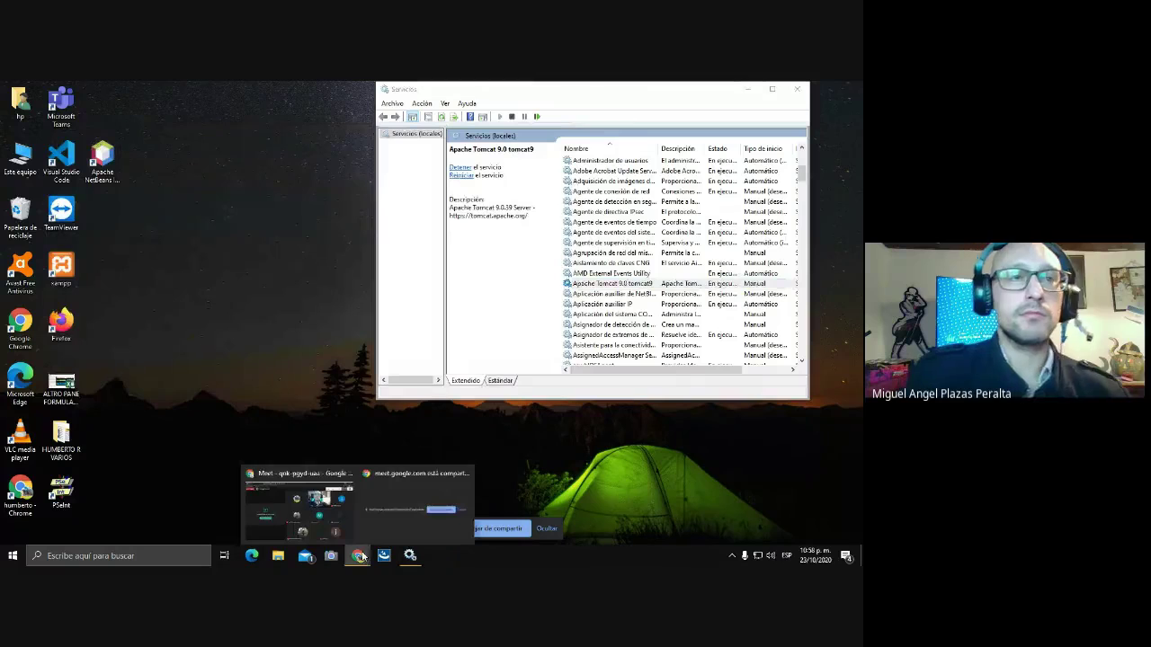
left_click(328, 493)
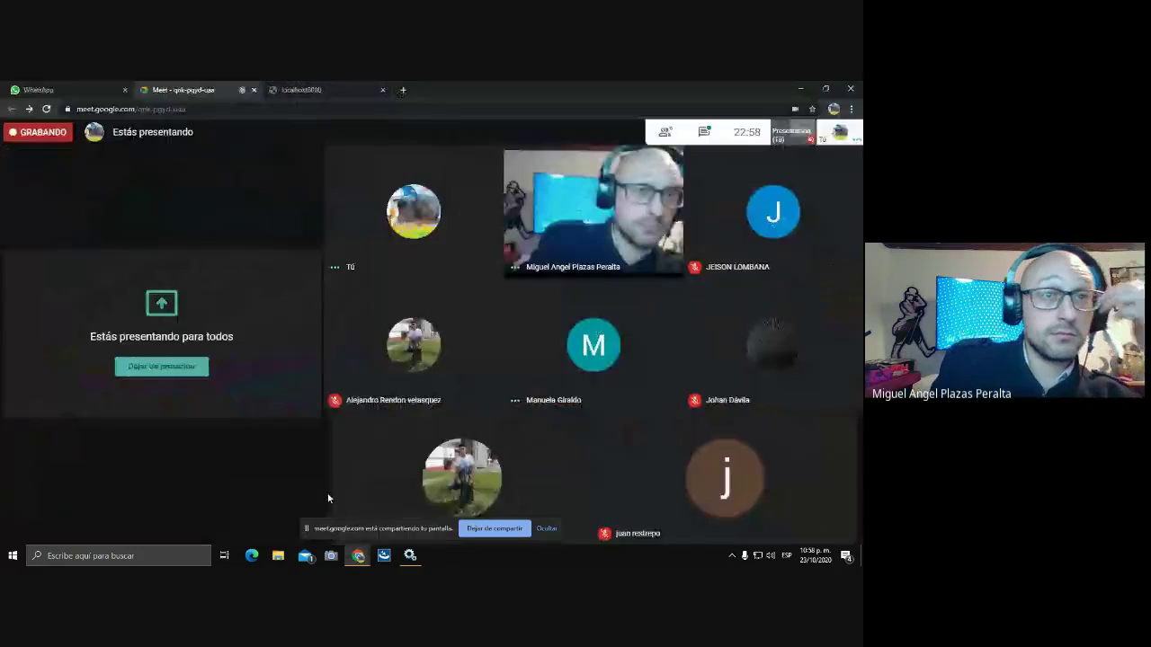
left_click(338, 90)
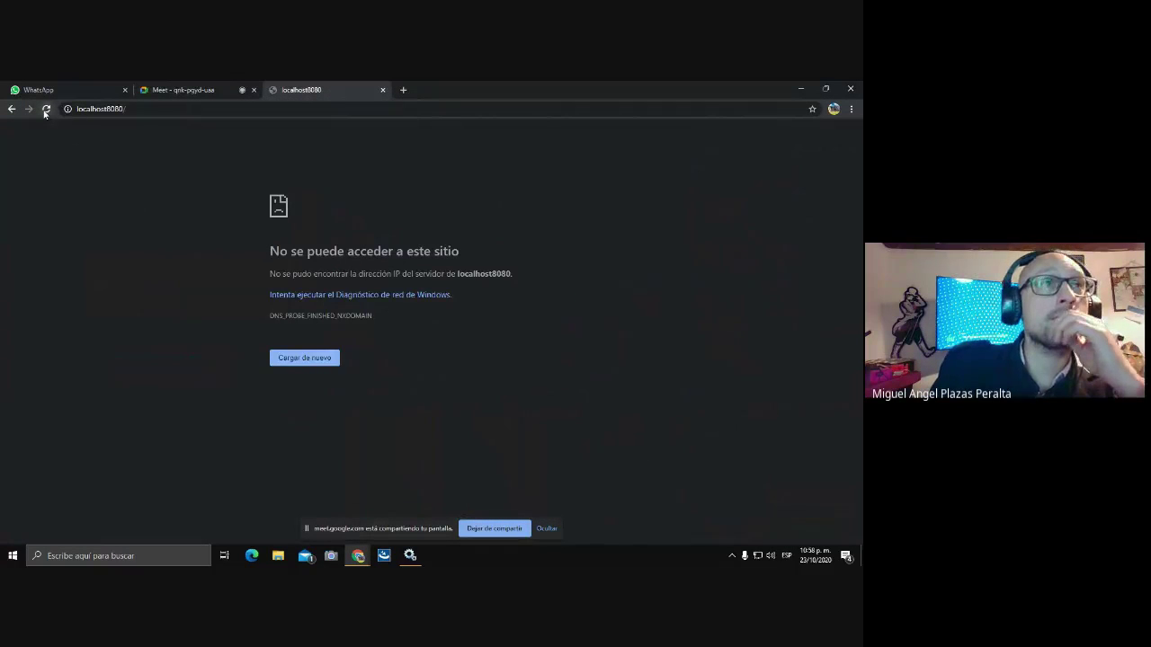
left_click(402, 91)
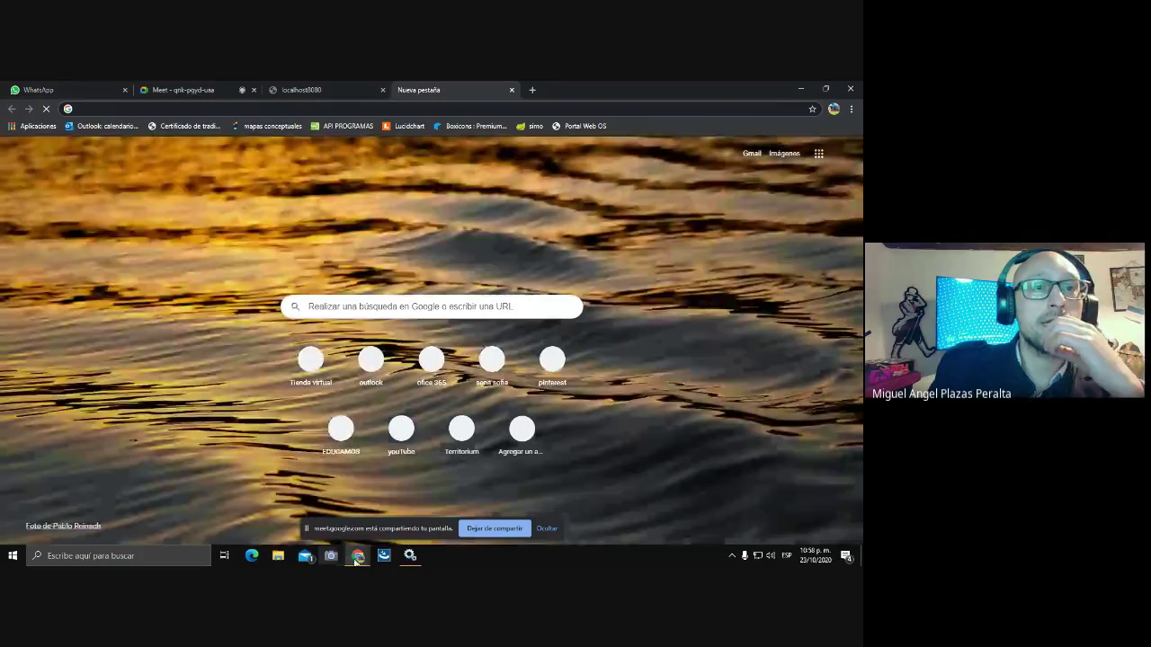
mouse_move(359, 559)
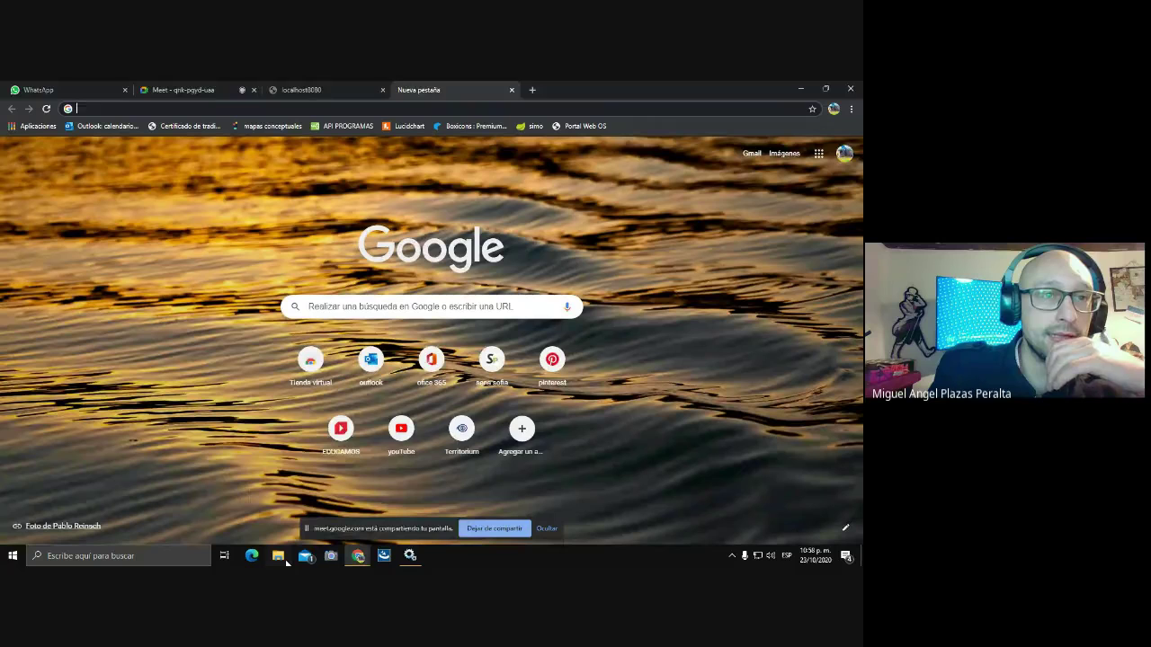
left_click(286, 560)
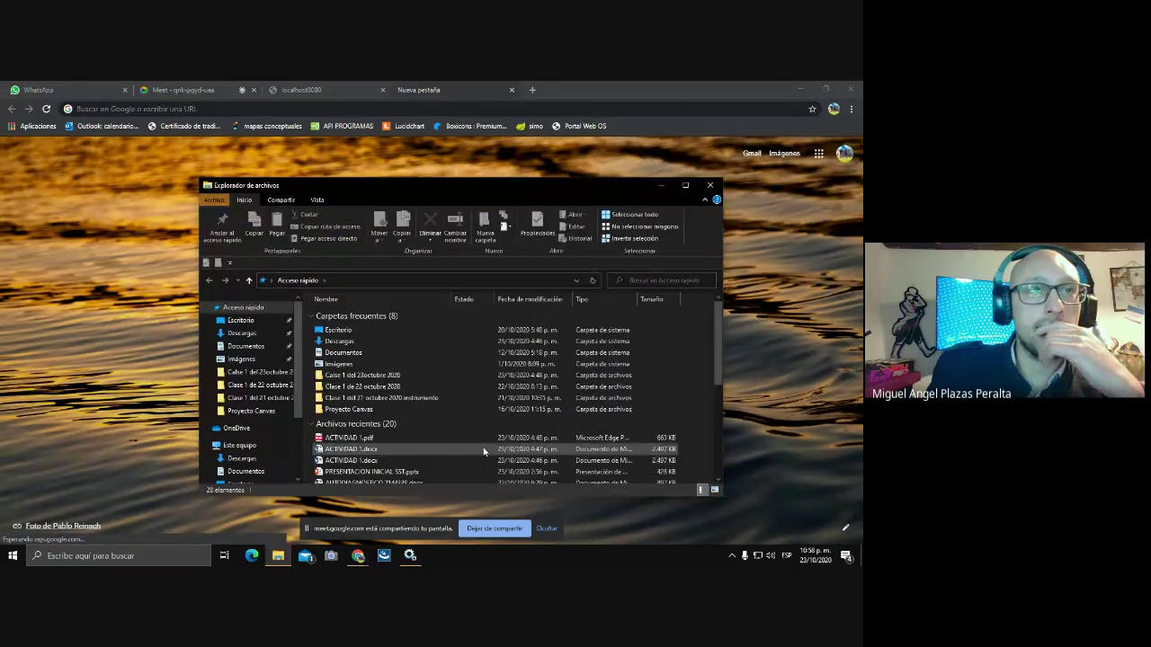
Maximize File Explorer and navigate to C:\Archivos de programa\Java.
left_click(685, 187)
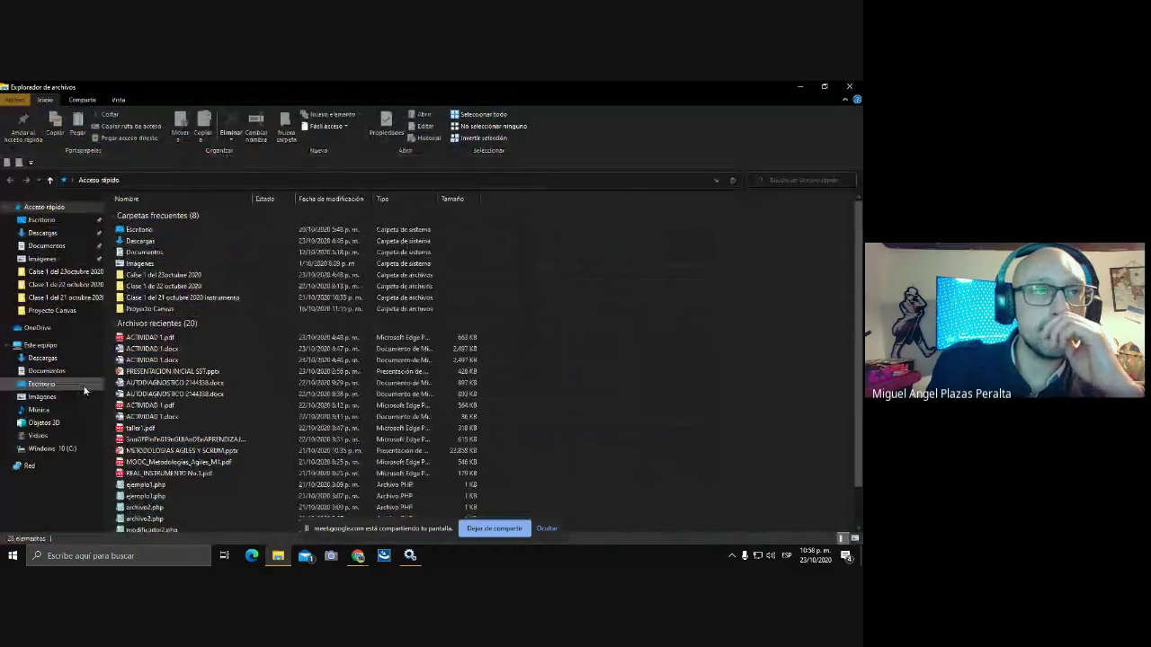
left_click(40, 447)
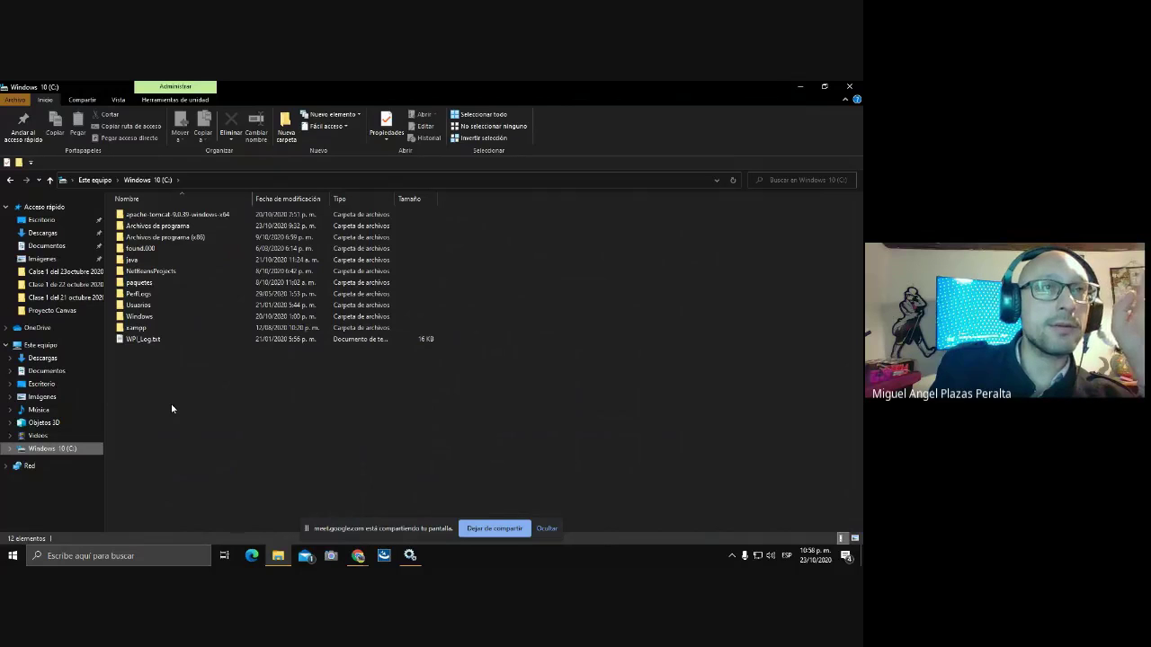
left_click(177, 239)
double_click(177, 239)
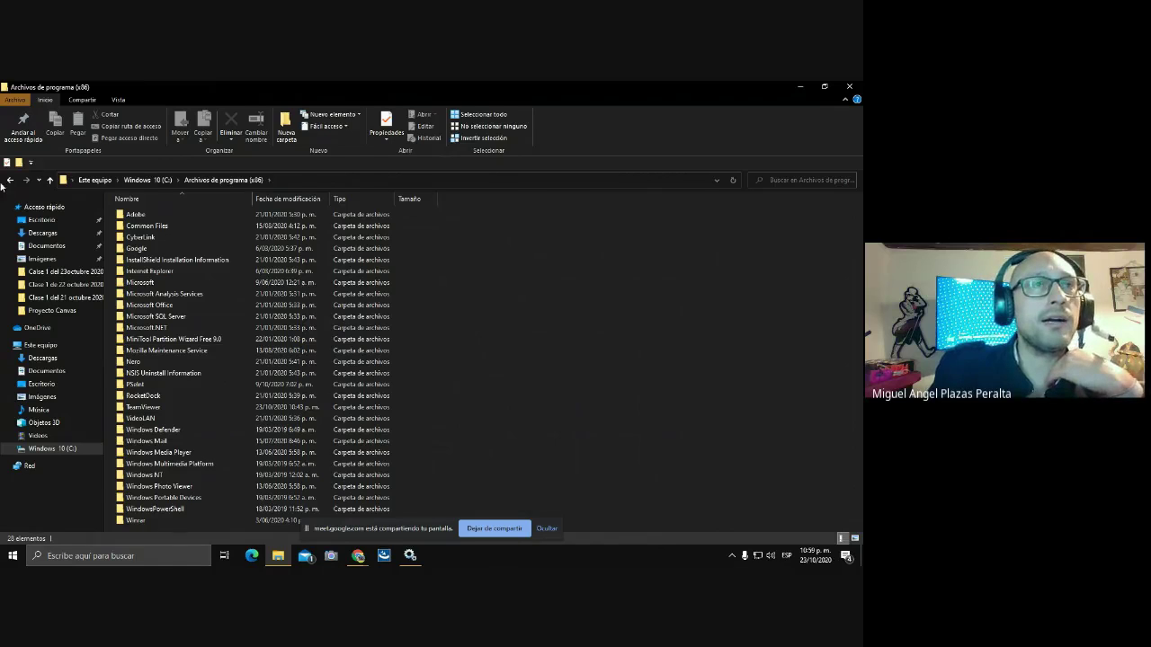
left_click(50, 181)
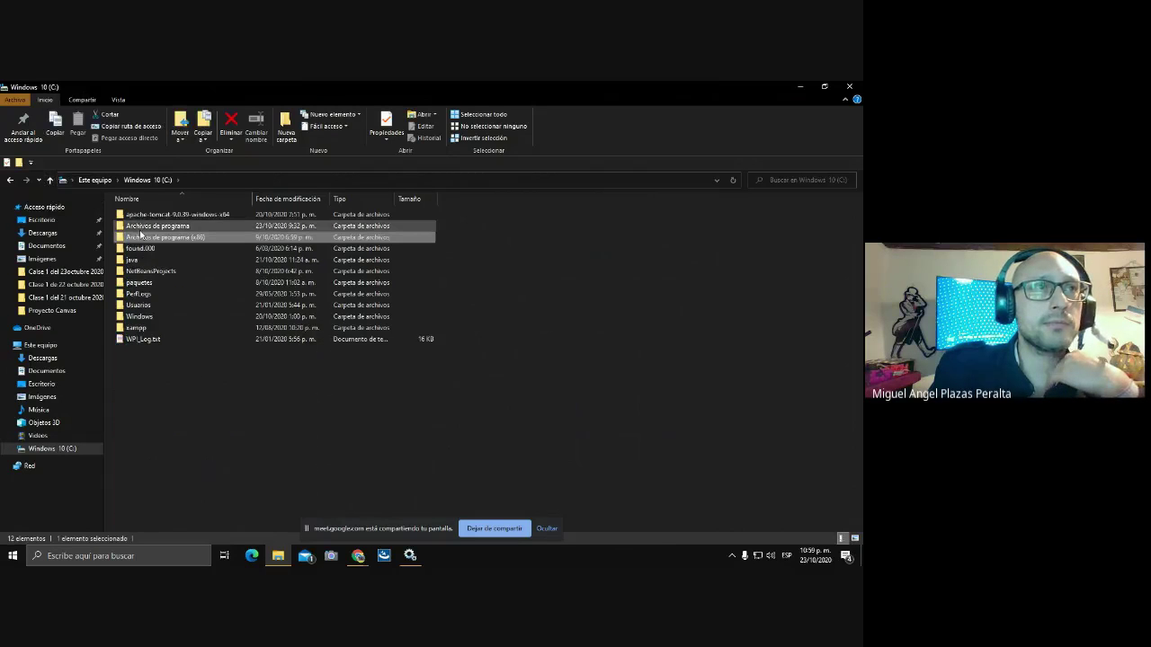
double_click(144, 226)
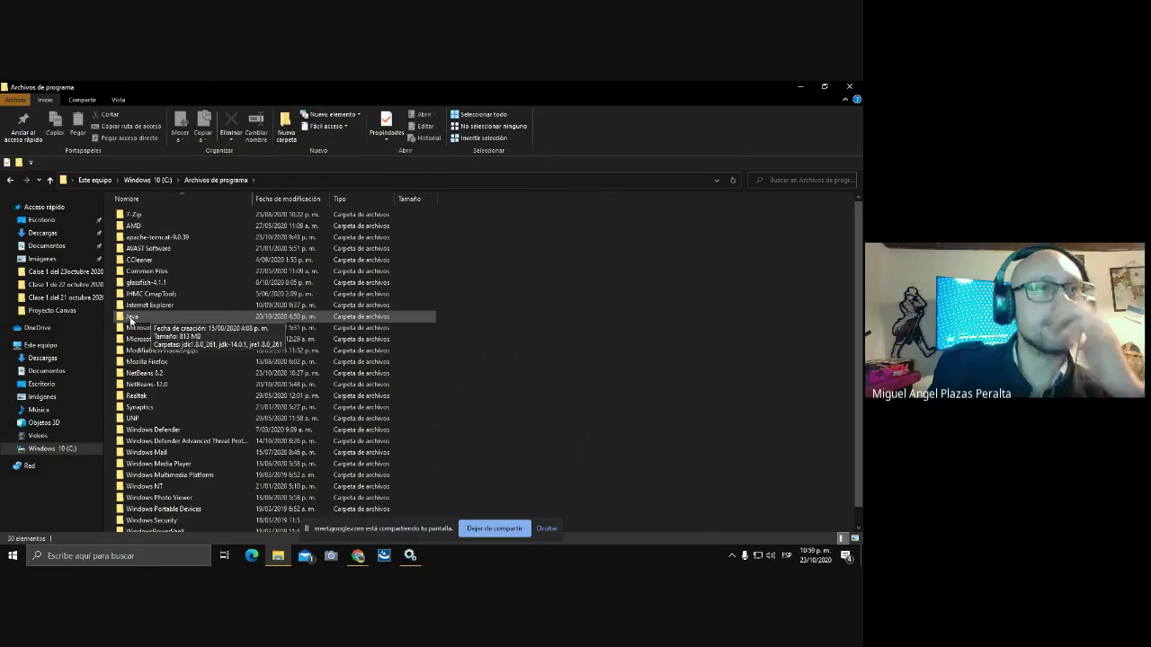
scroll(370, 315, "down", 1)
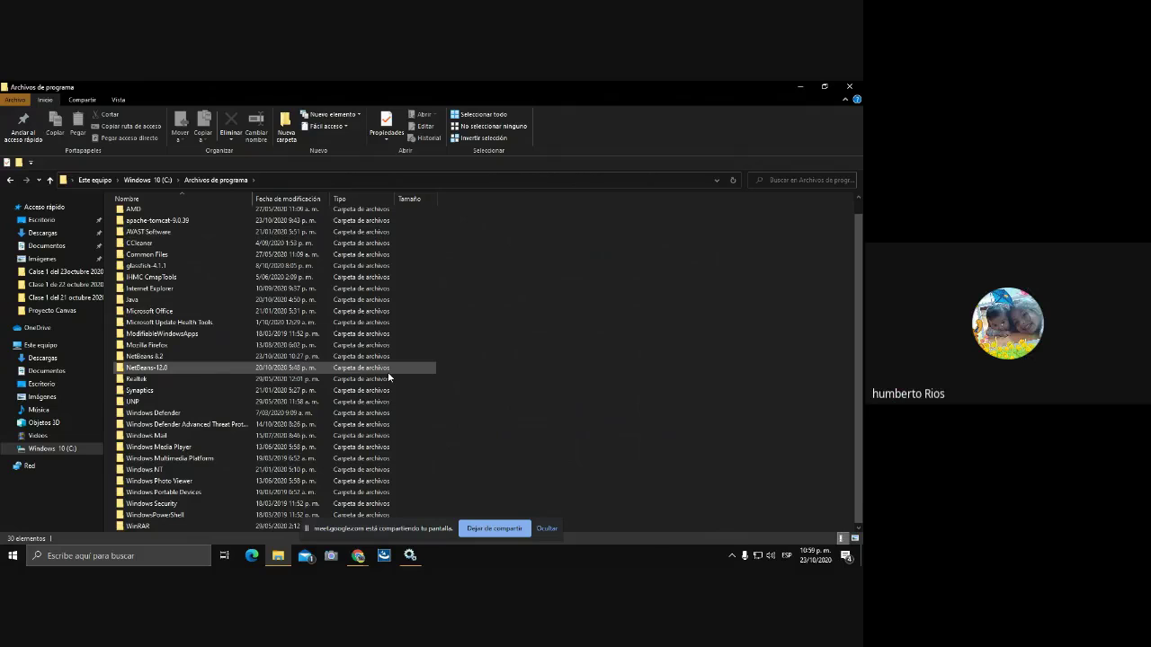
scroll(388, 377, "up", 1)
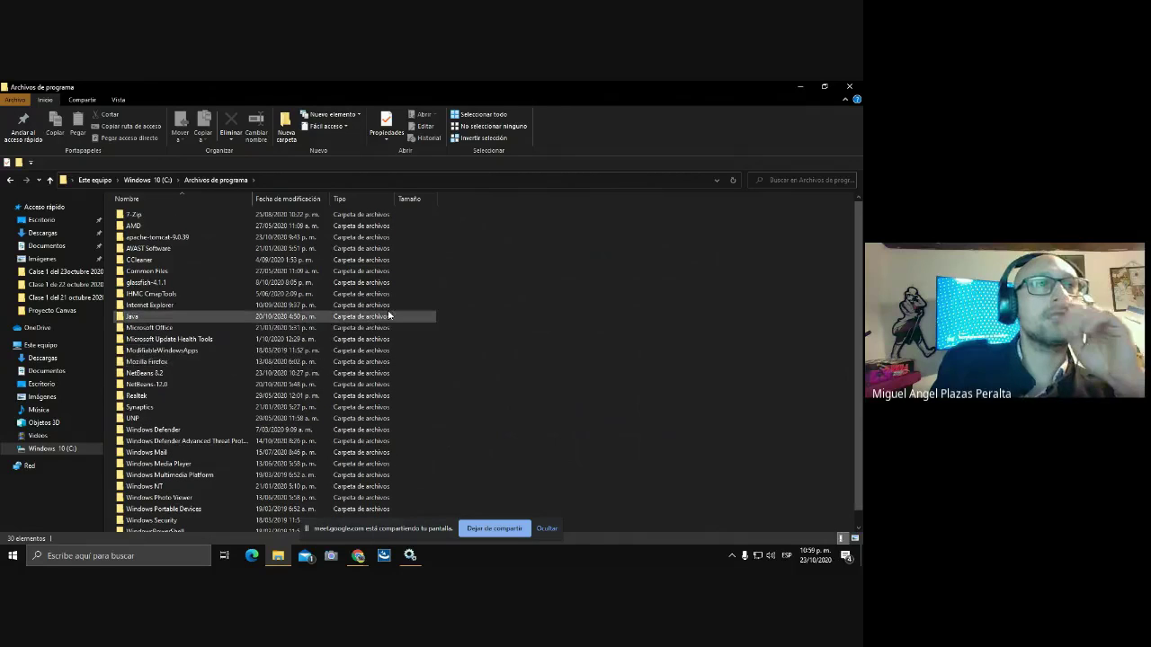
left_click(130, 318)
double_click(130, 317)
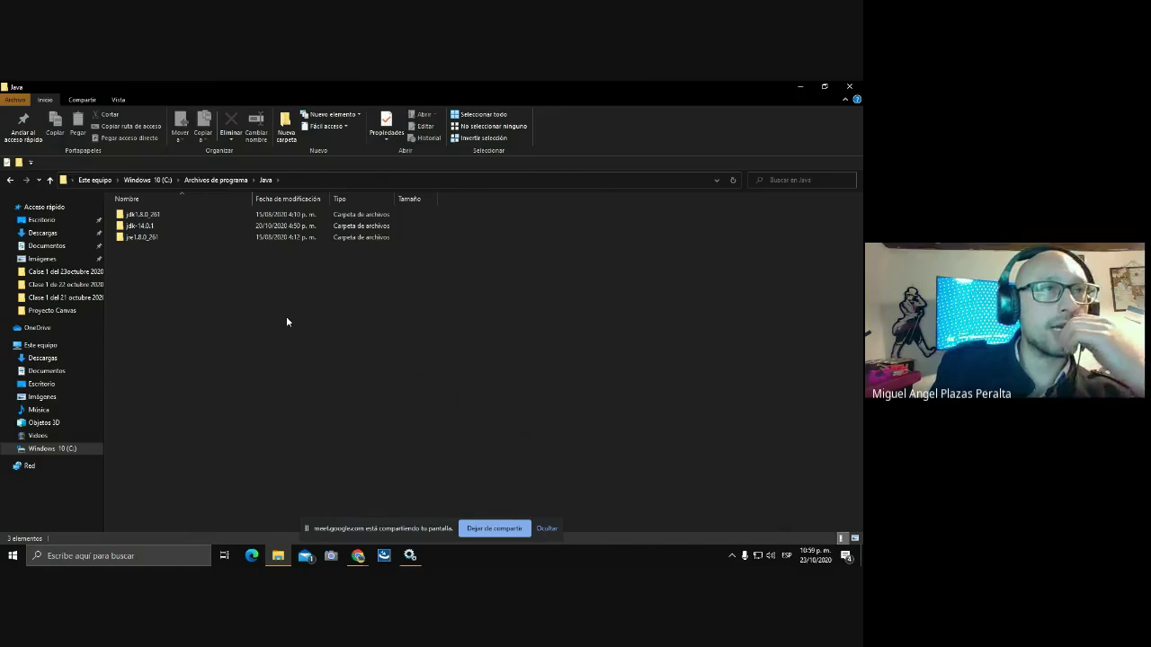
Delete the jre1.8.0_261 and jdk1.8.0_261 folders, leaving only jdk-14.0.1.
left_click(136, 239)
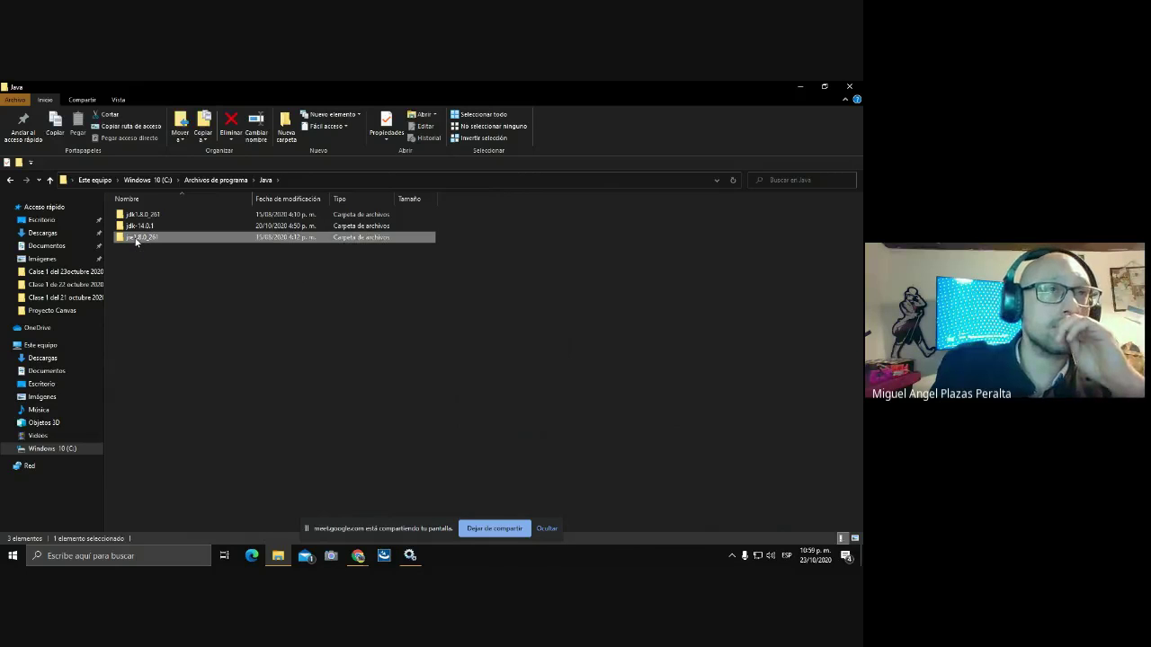
right_click(136, 239)
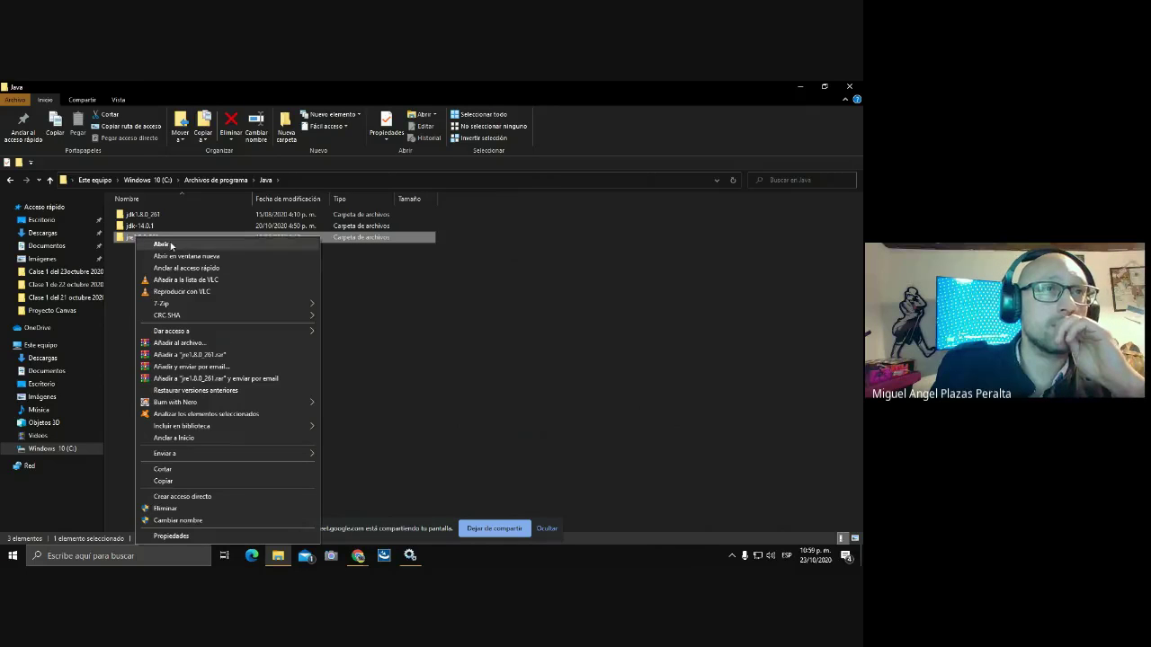
left_click(164, 509)
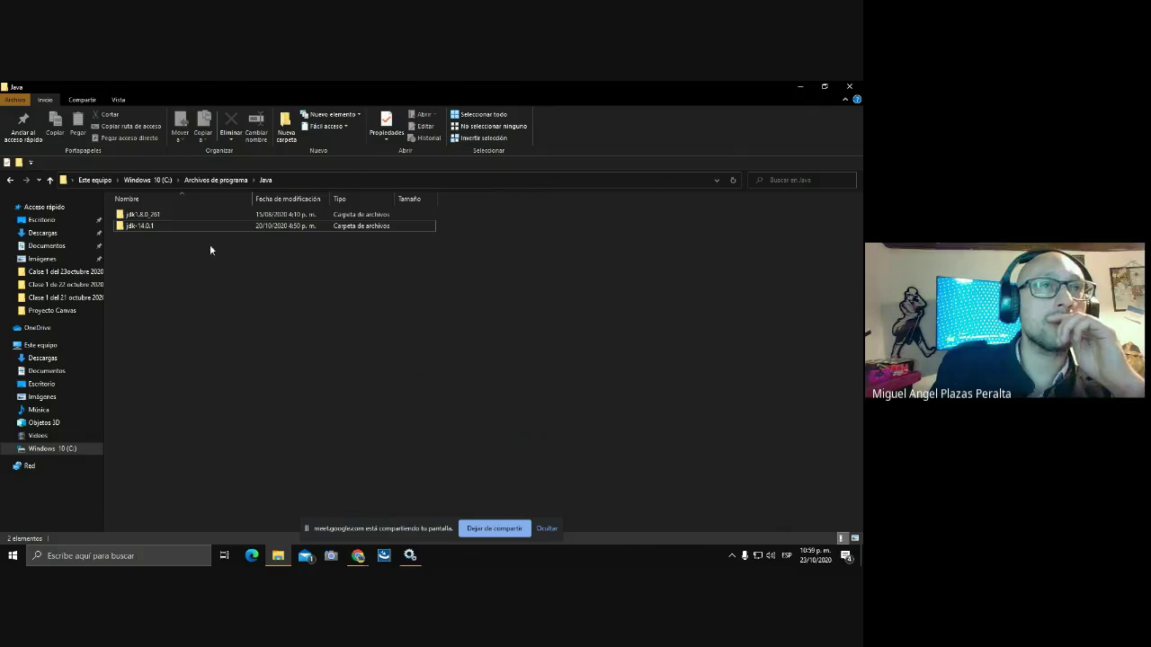
left_click(165, 216)
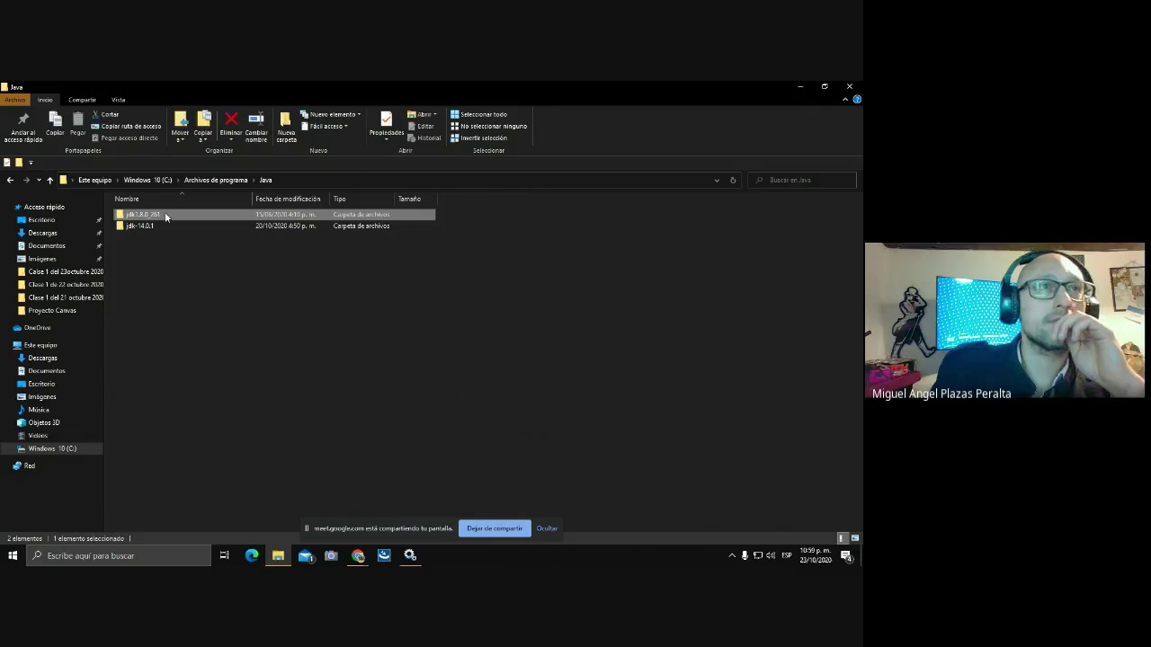
right_click(166, 216)
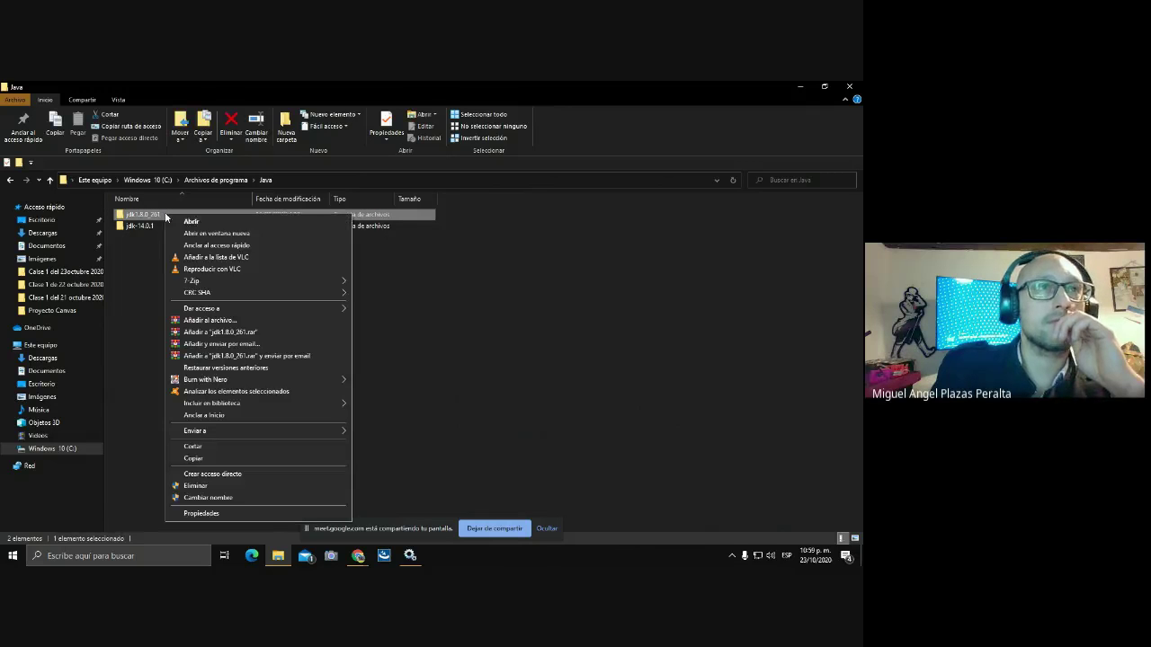
left_click(199, 486)
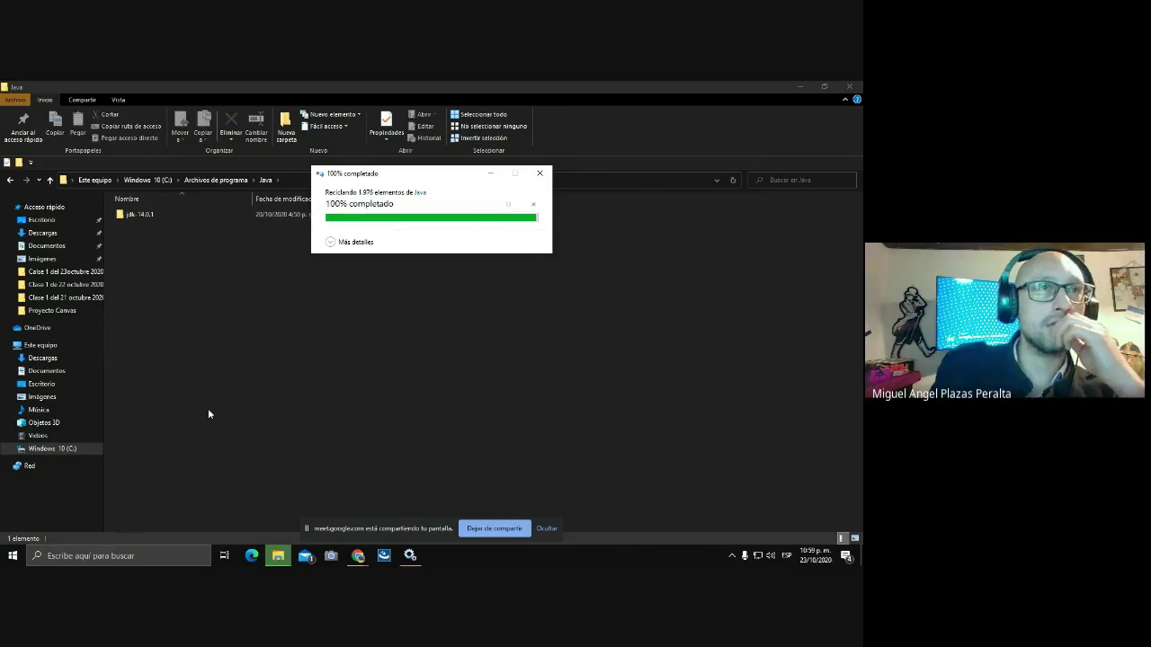
left_click(95, 557)
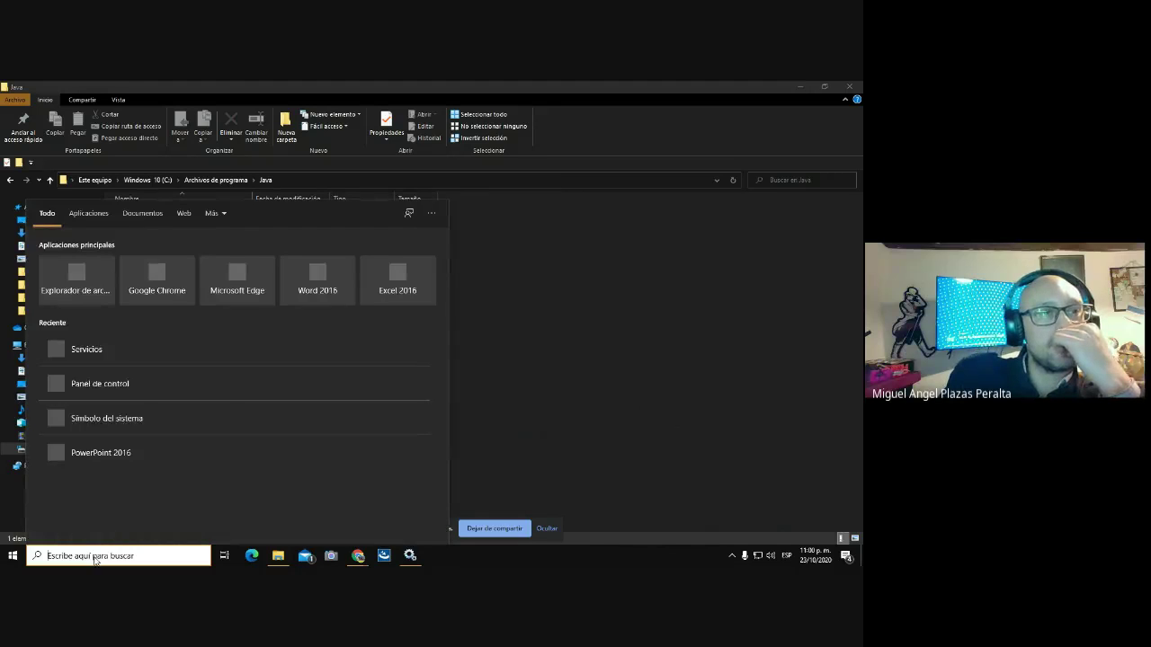
Run java -version in Command Prompt, see the missing jre1.8.0_261 jvm.cfg error, and close it.
left_click(73, 419)
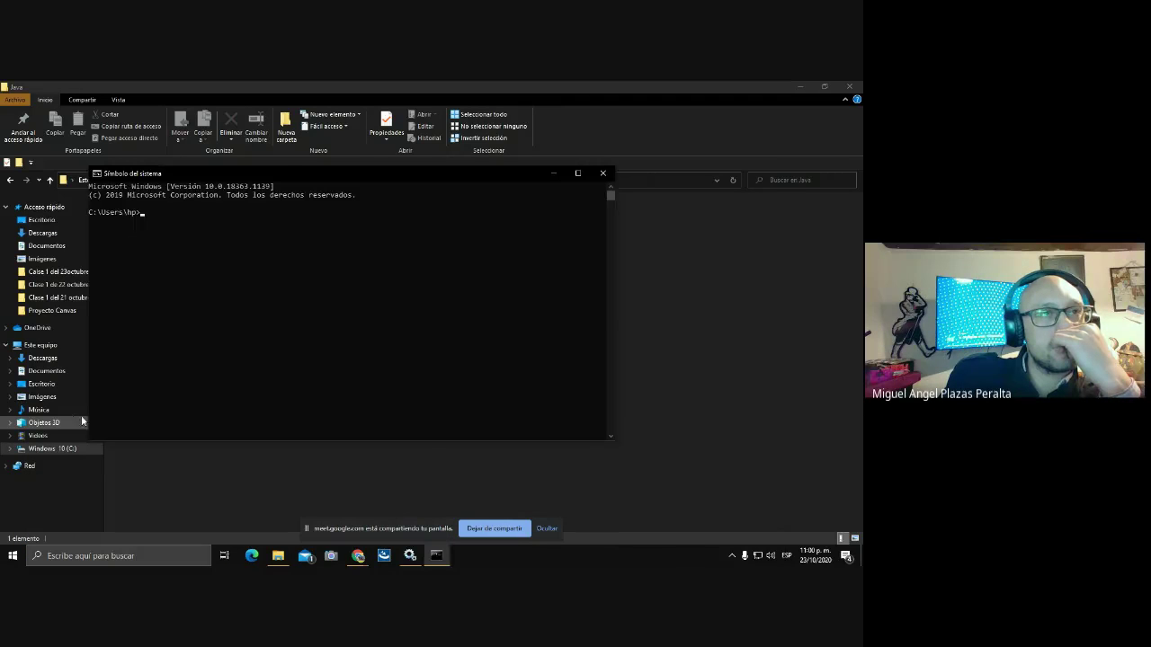
type("java")
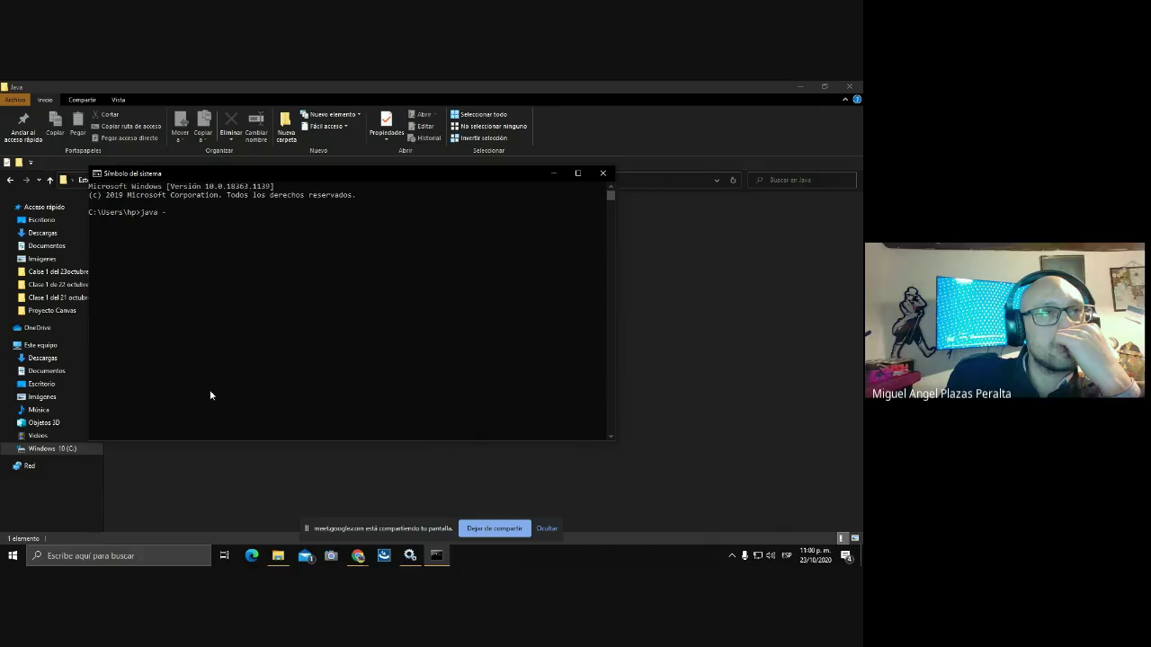
type(" -version")
key("Return")
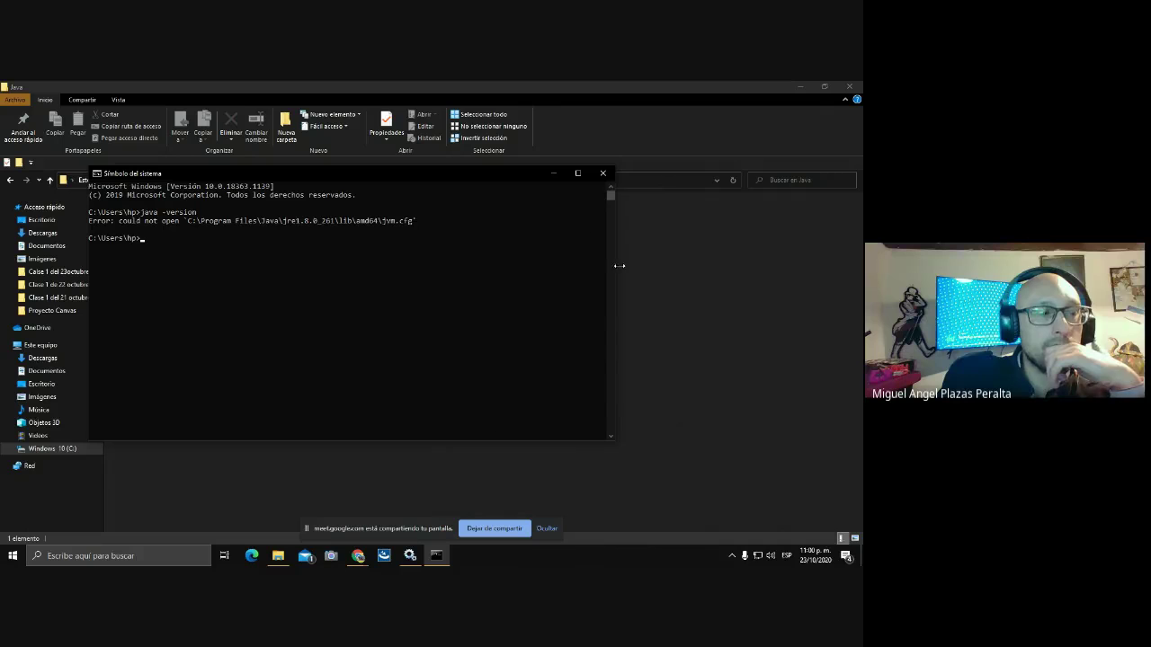
left_click(602, 175)
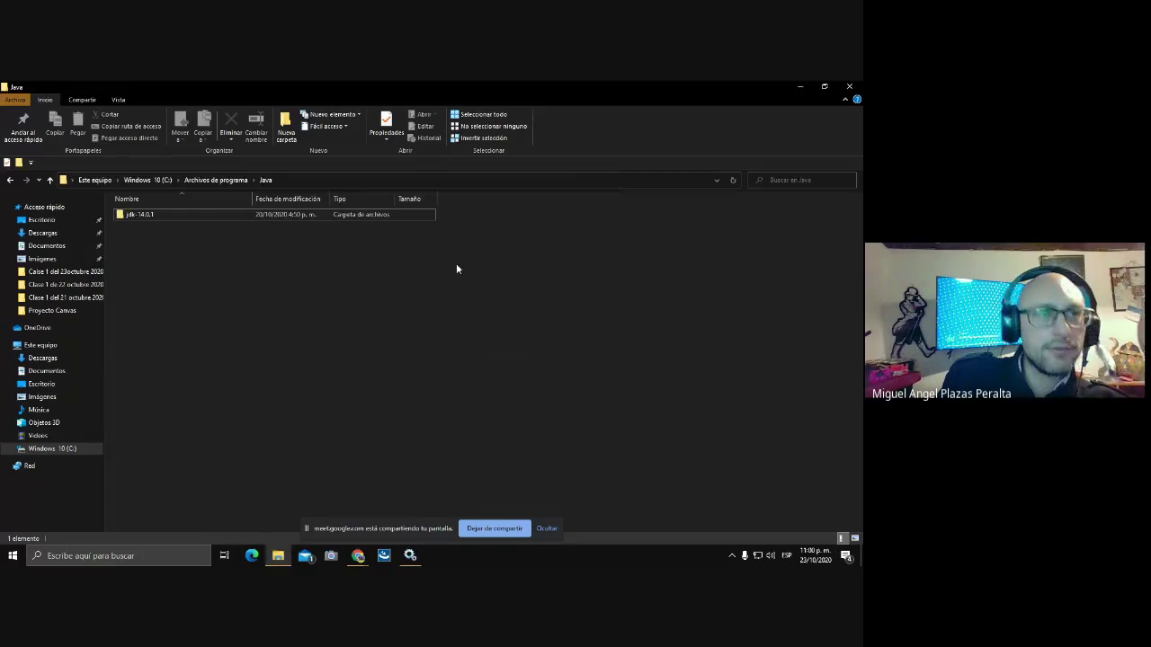
Open Control Panel's installed programs list maximized and uninstall Java 8 Update 261.
left_click(98, 555)
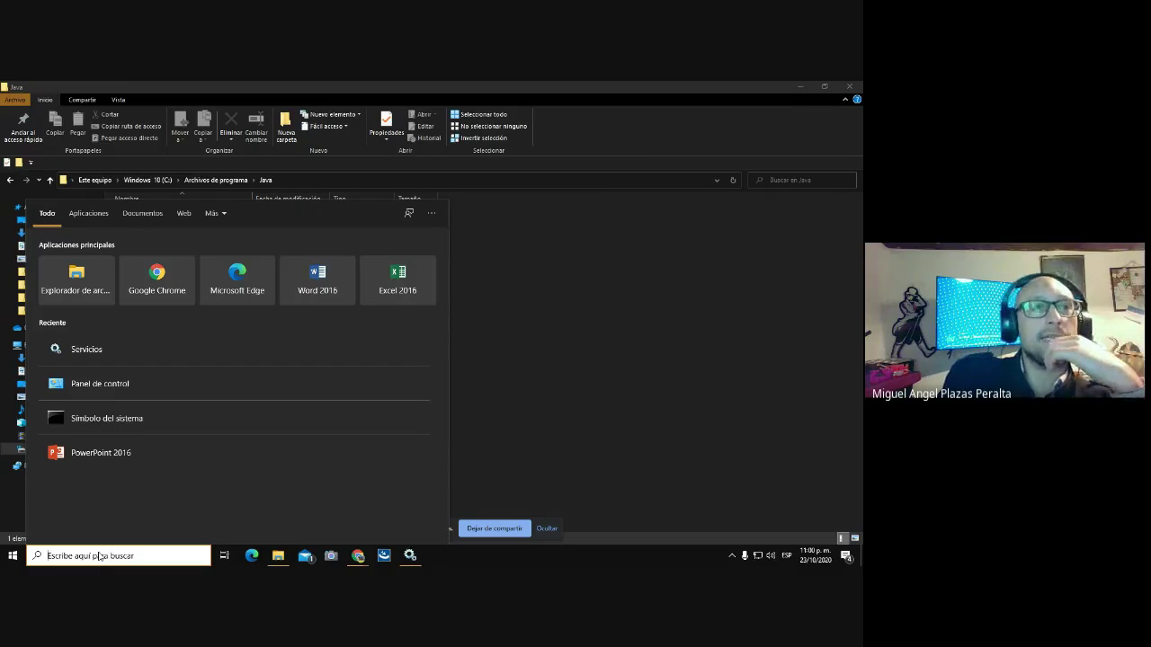
left_click(99, 384)
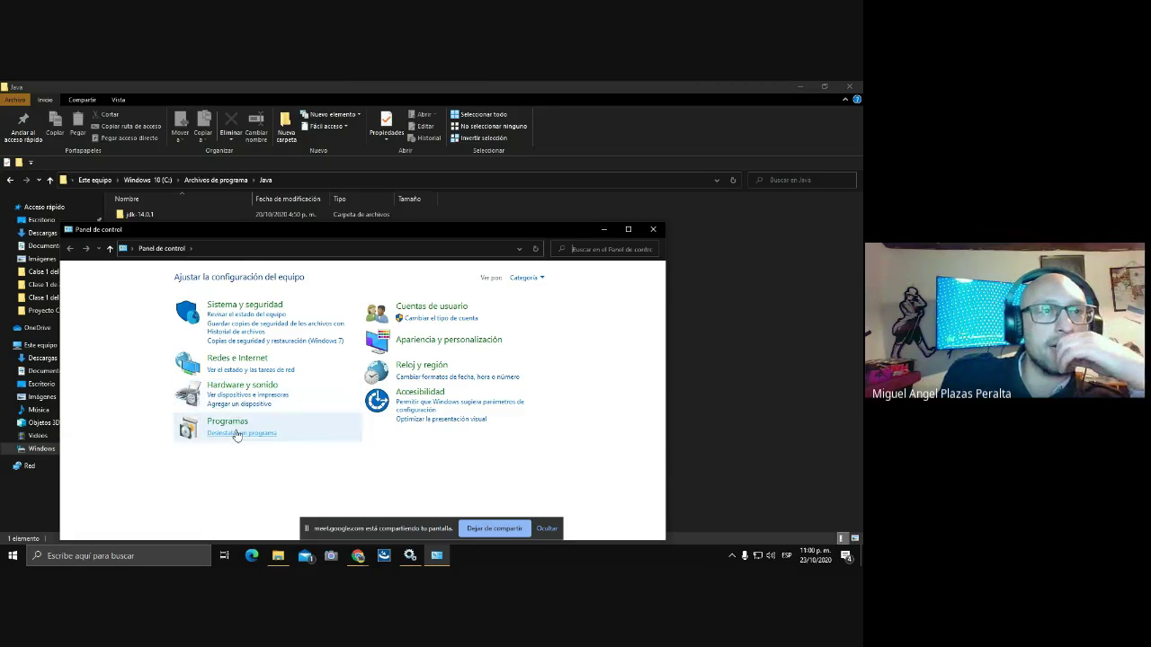
left_click(238, 433)
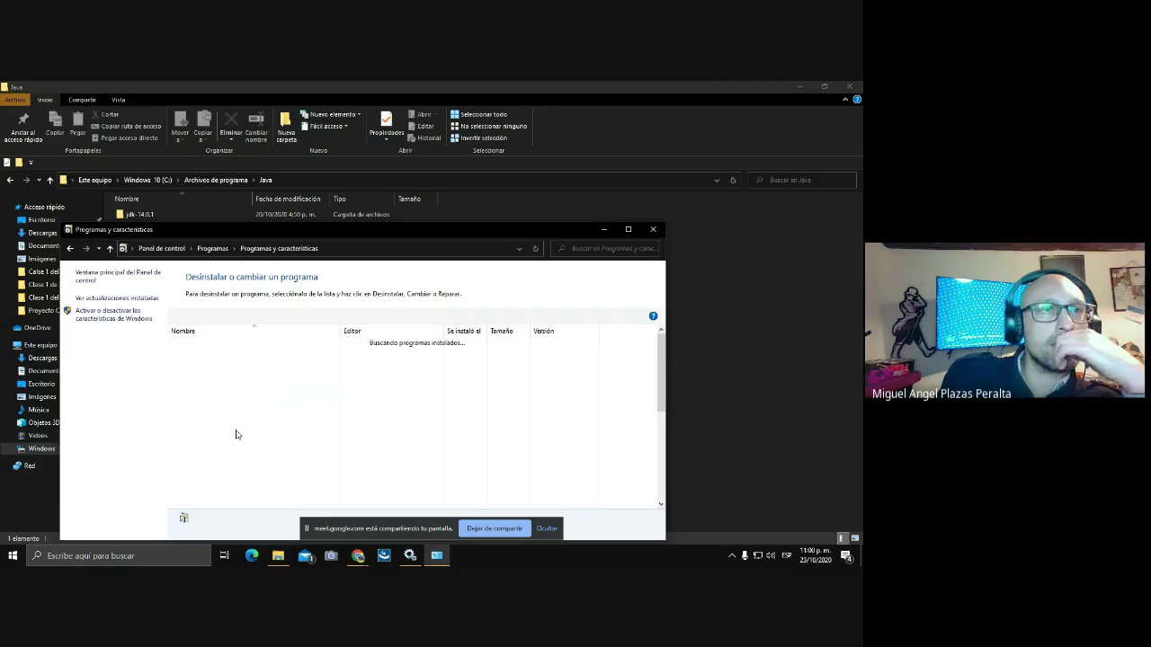
left_click(628, 230)
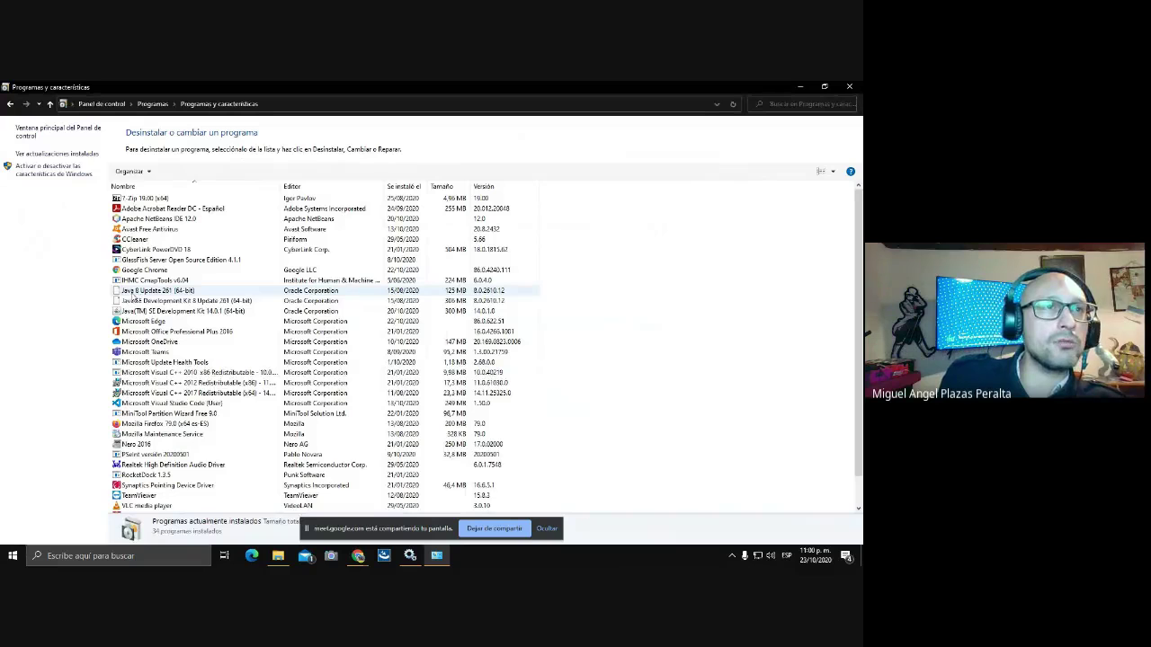
right_click(154, 293)
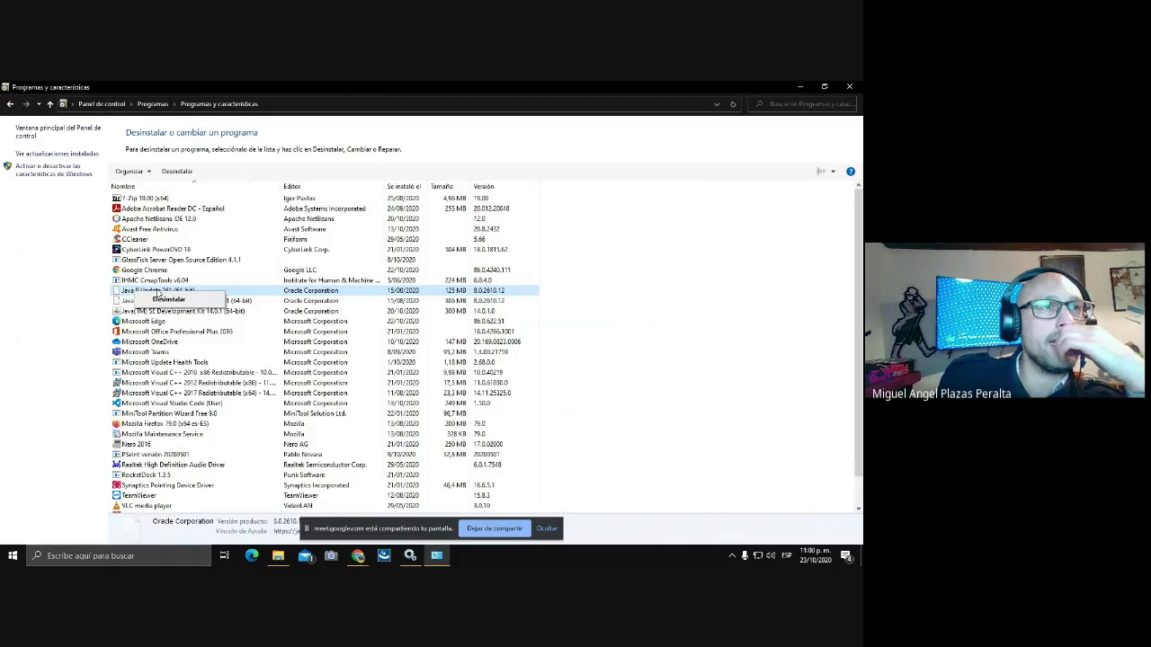
left_click(167, 299)
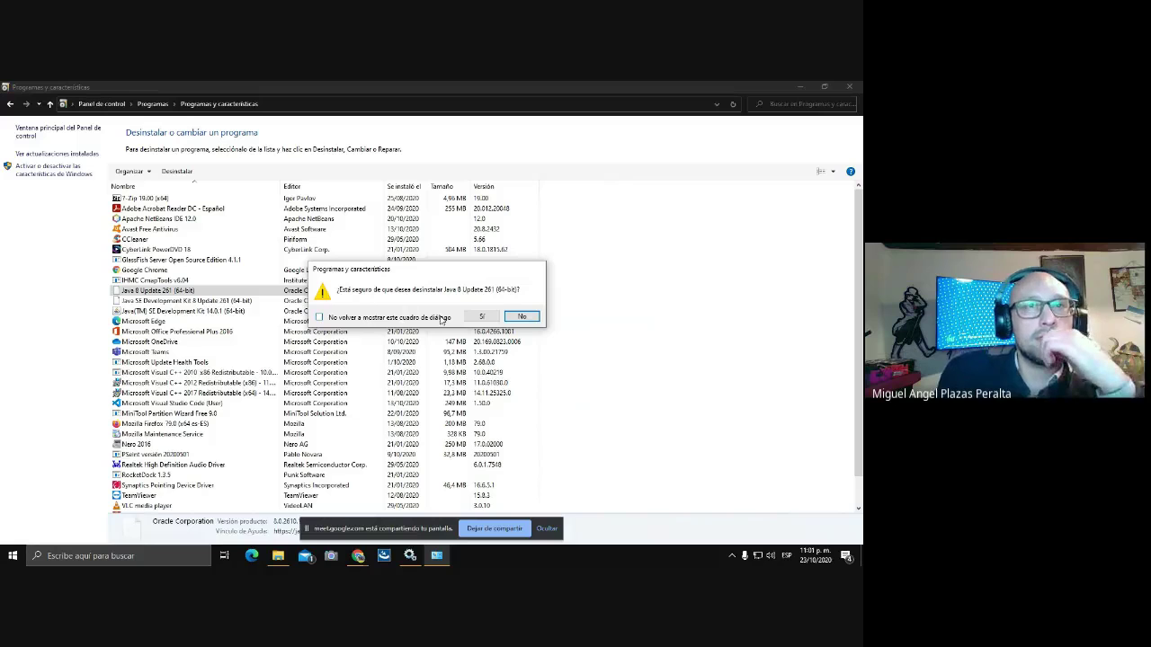
left_click(481, 316)
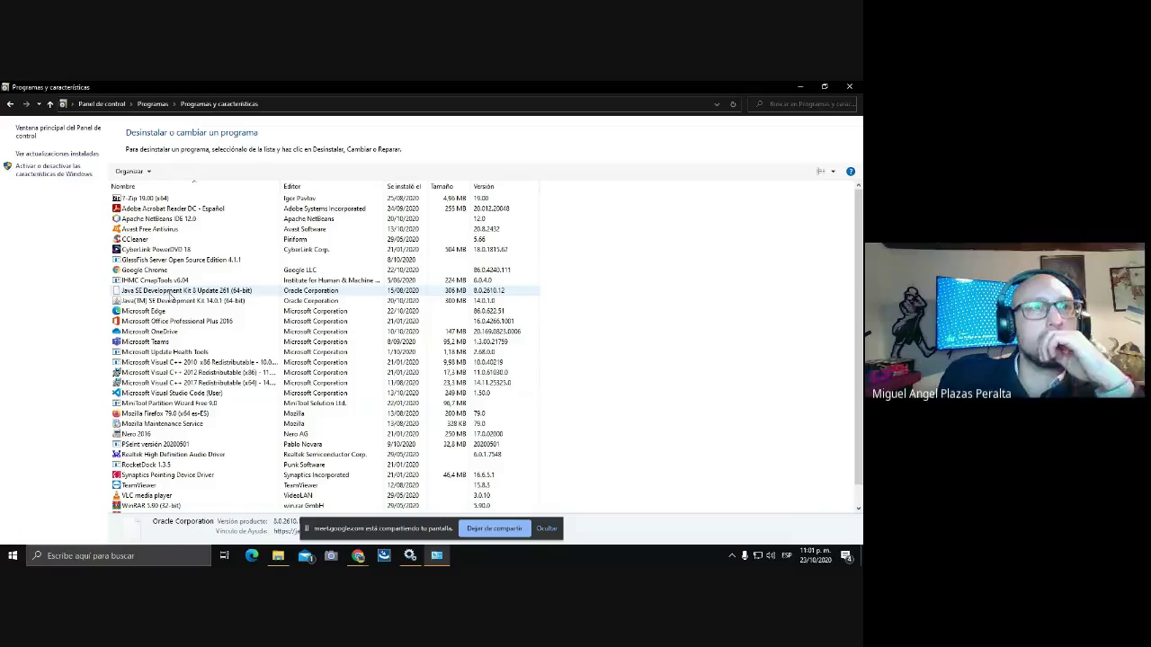
Uninstall Java SE Development Kit 8 Update 261, leaving only JDK 14.0.1 listed.
left_click(176, 292)
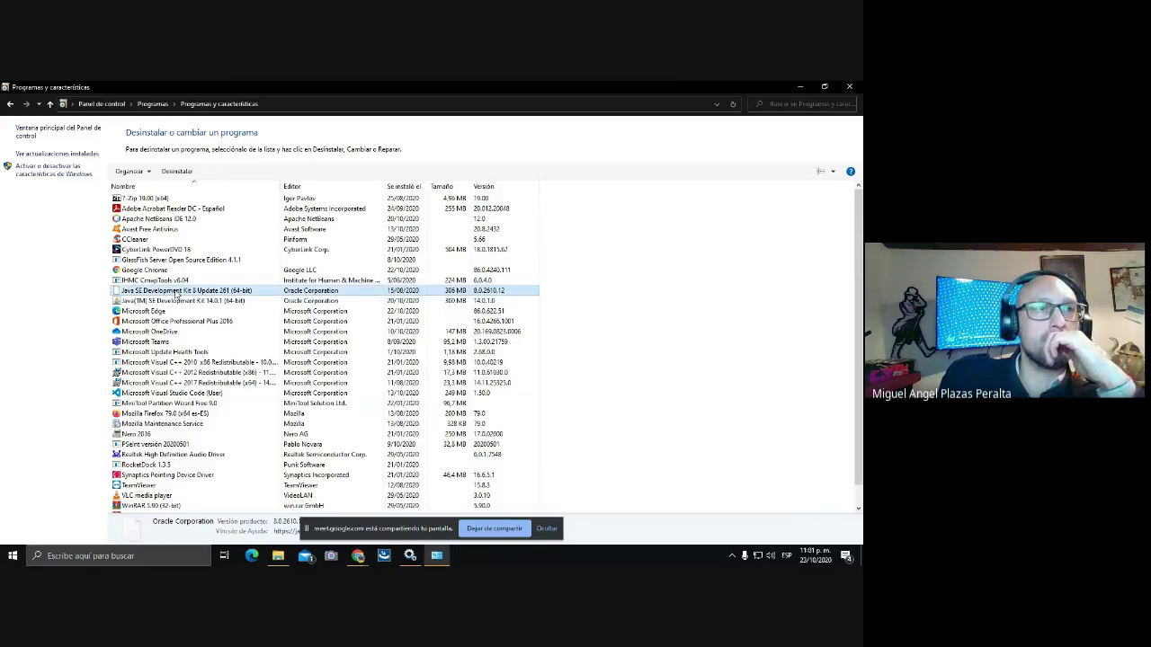
right_click(177, 292)
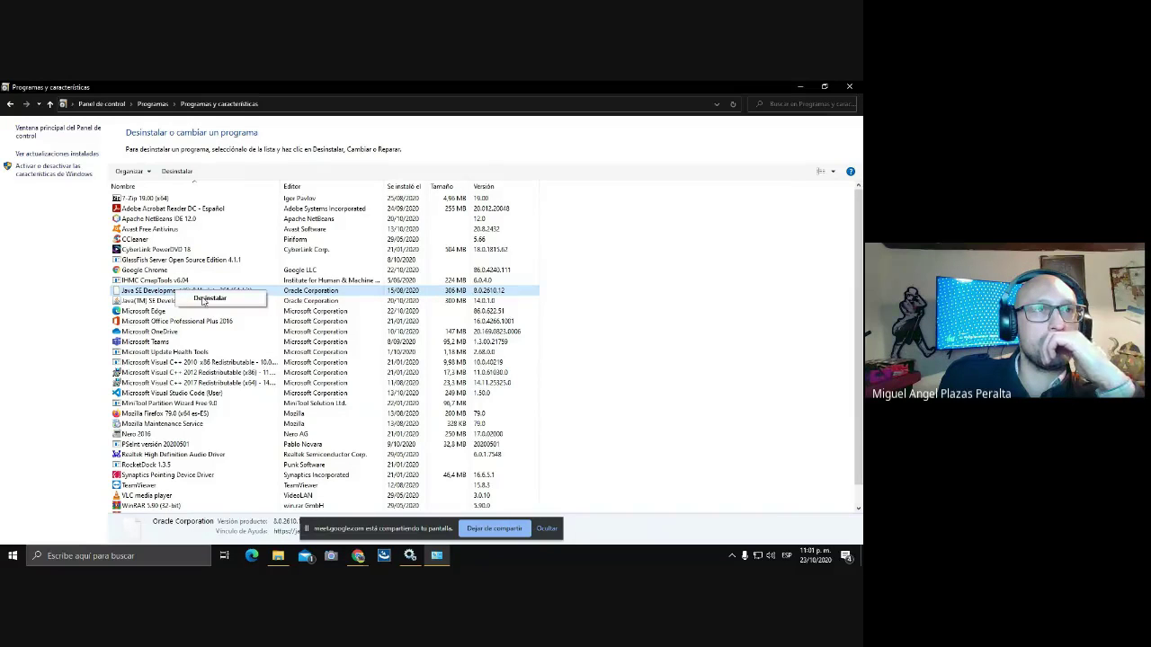
left_click(203, 302)
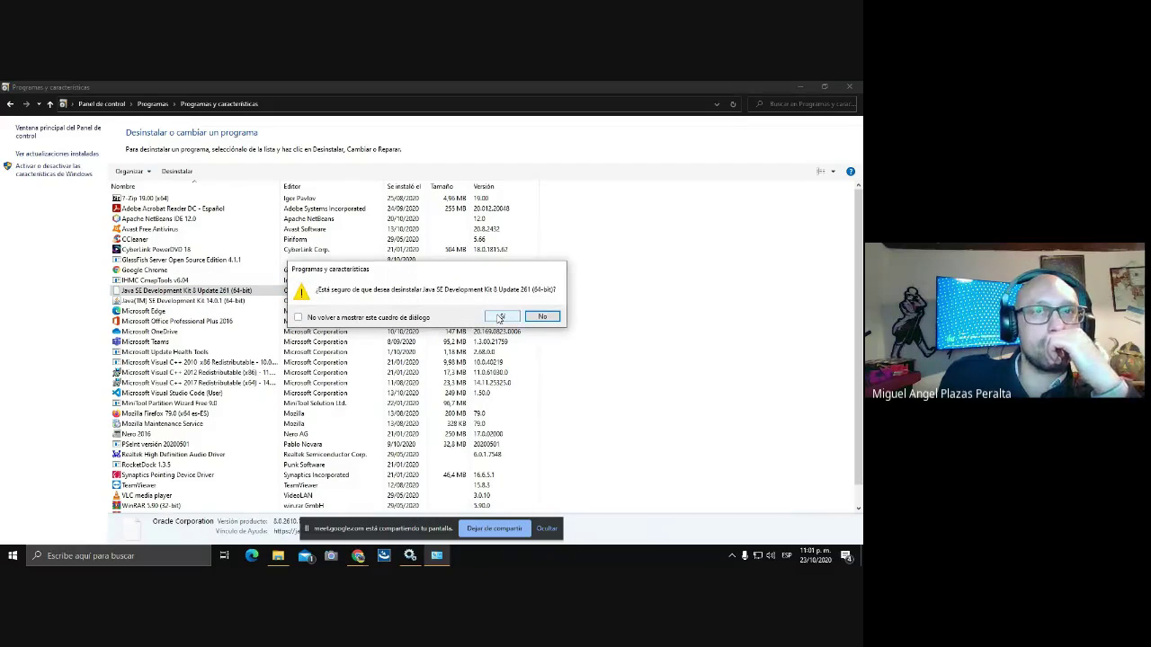
left_click(500, 316)
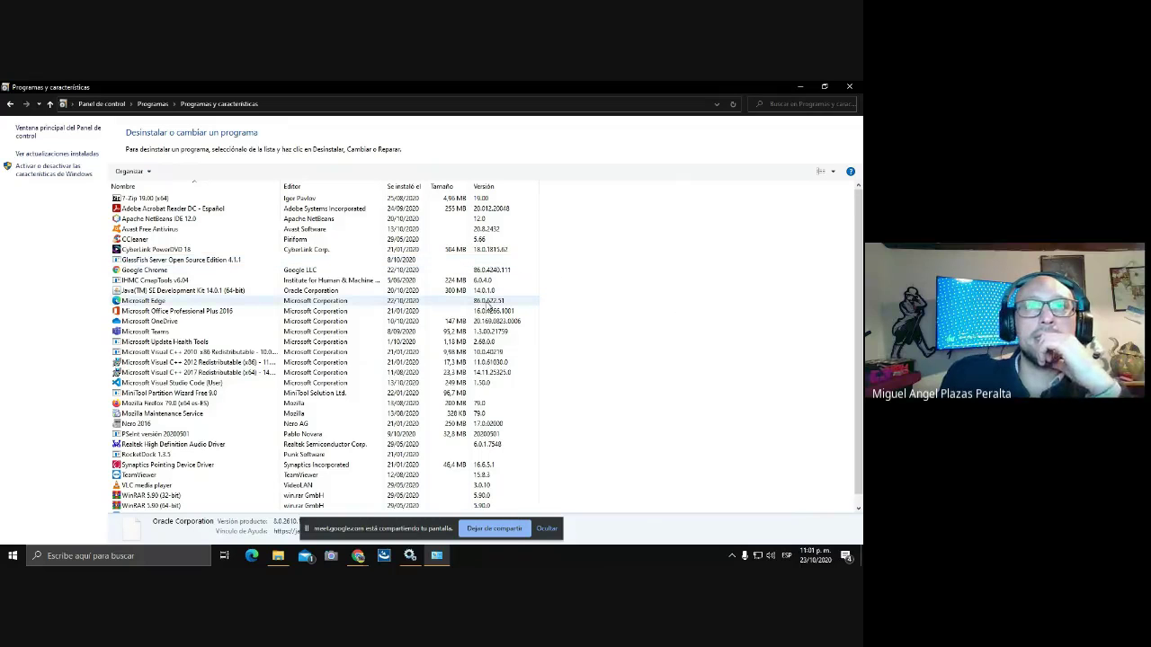
scroll(557, 269, "down", 1)
scroll(647, 225, "up", 1)
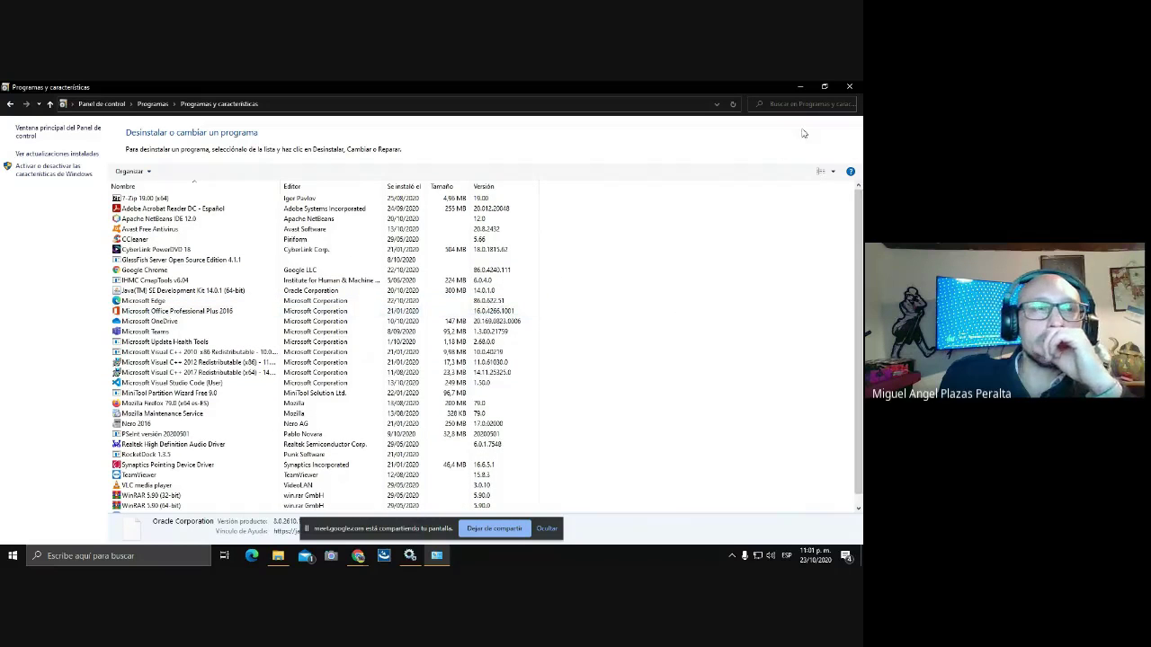
Close the programs list, confirm java -version reports Java 14.0.1, then close the prompt and Java folder.
left_click(845, 87)
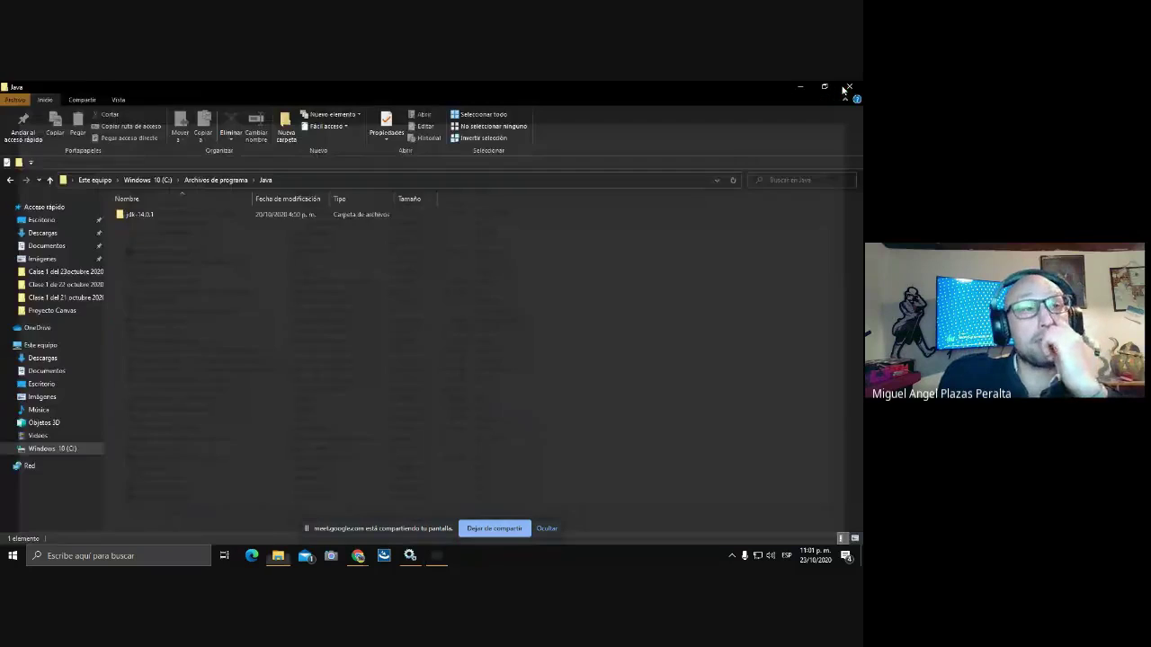
left_click(106, 557)
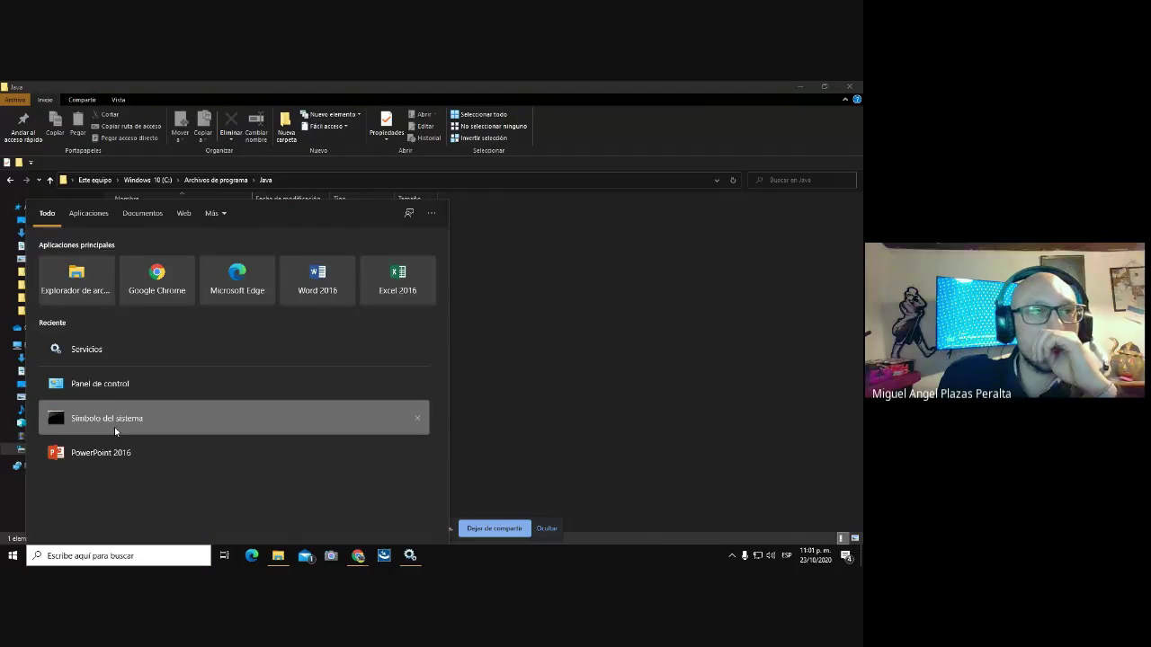
left_click(115, 432)
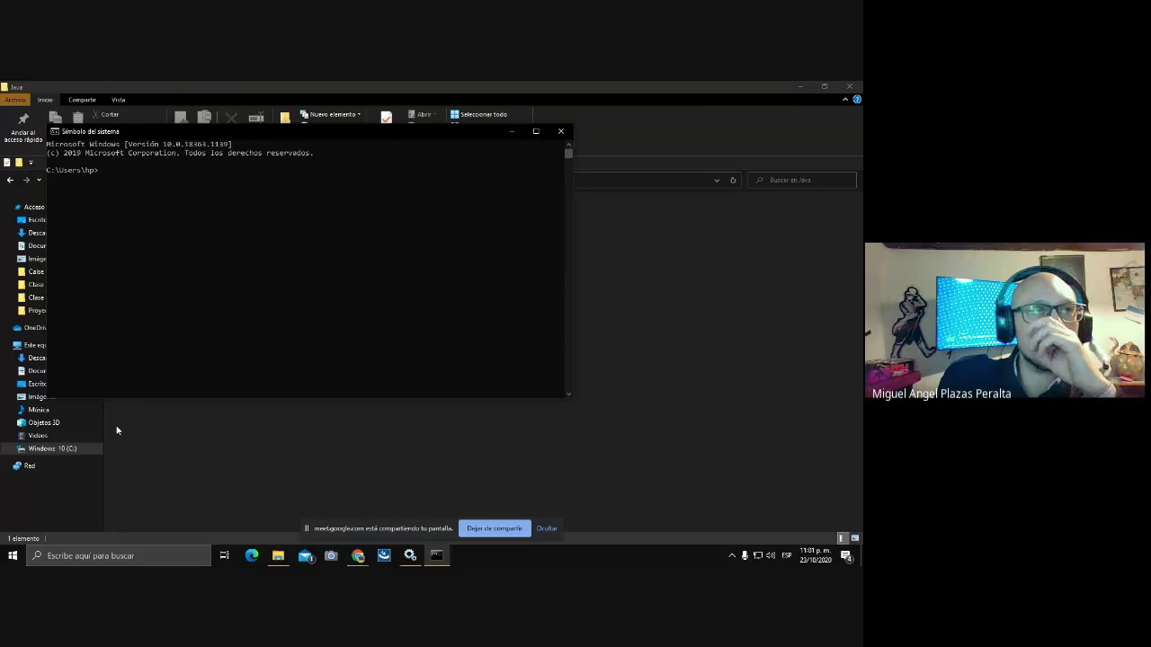
type("java")
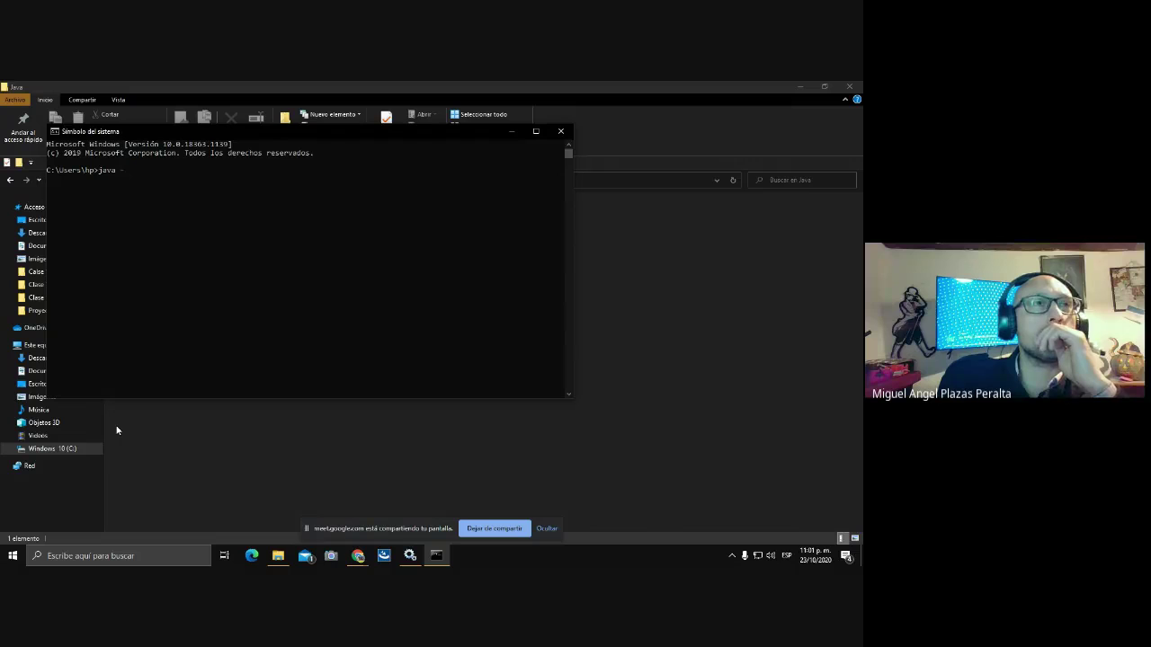
type(" -versio")
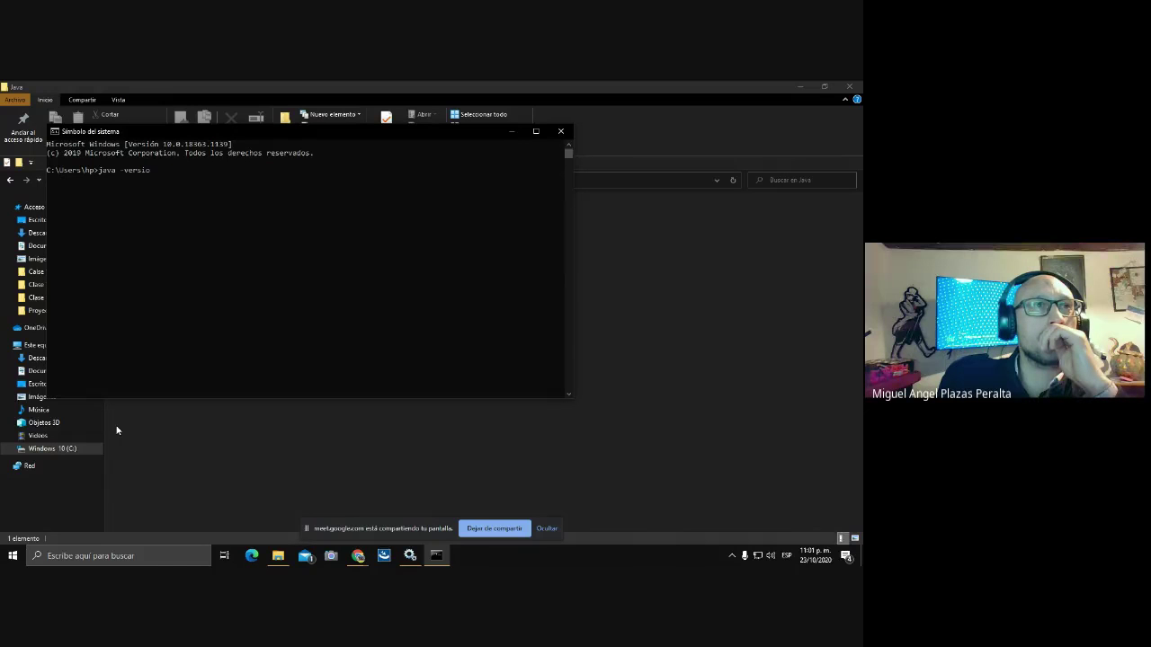
type("n")
key("Return")
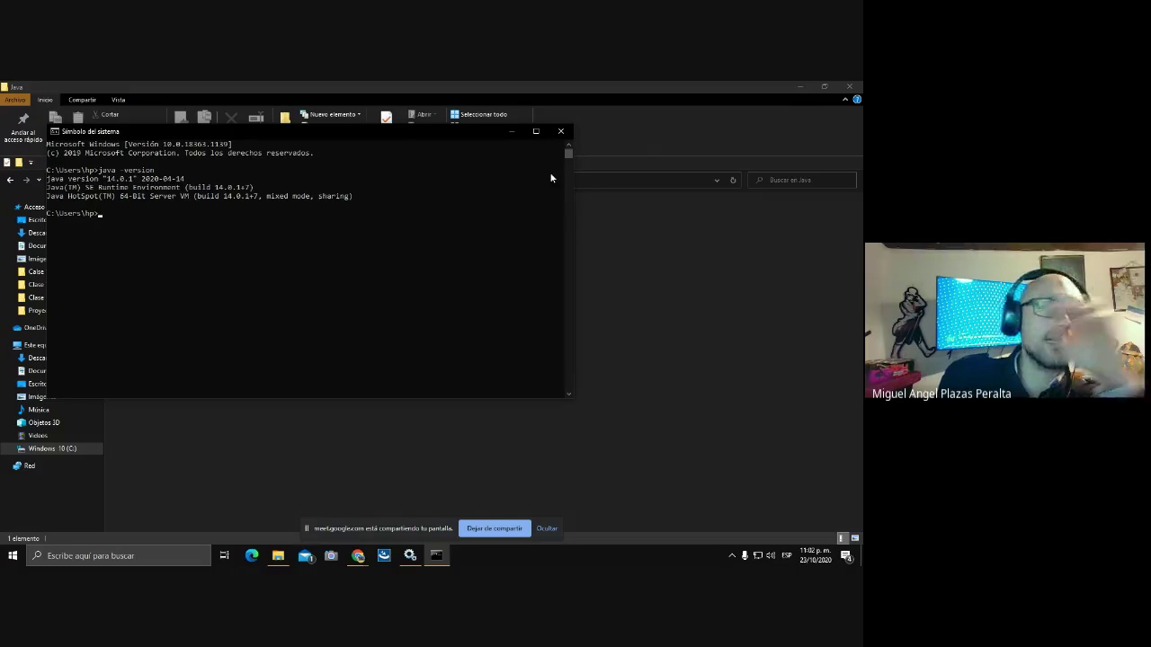
left_click(560, 132)
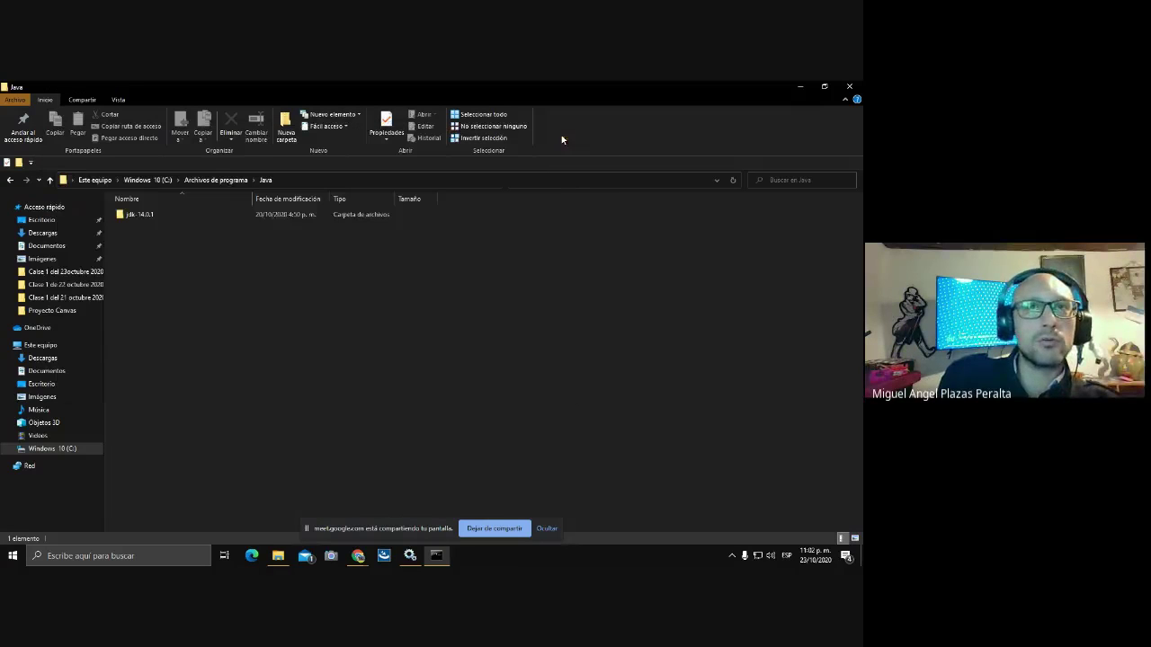
left_click(850, 86)
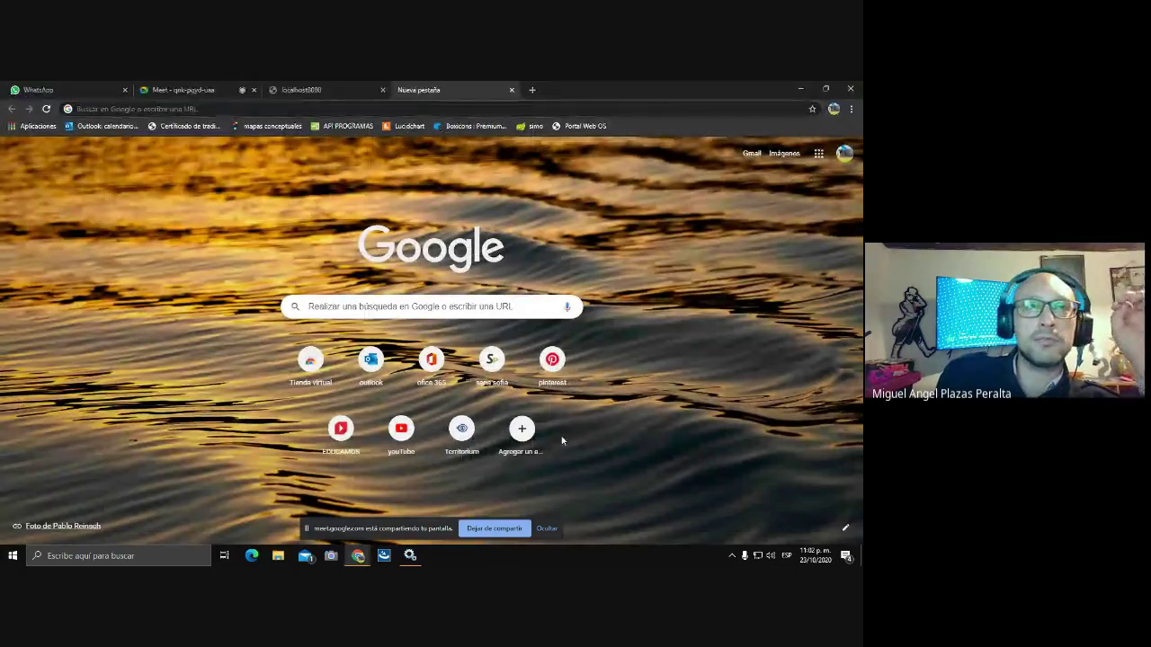
Confirm the Apache Tomcat 9.0 tomcat9 service is running in Services, then return to the localhost8080 tab.
left_click(411, 555)
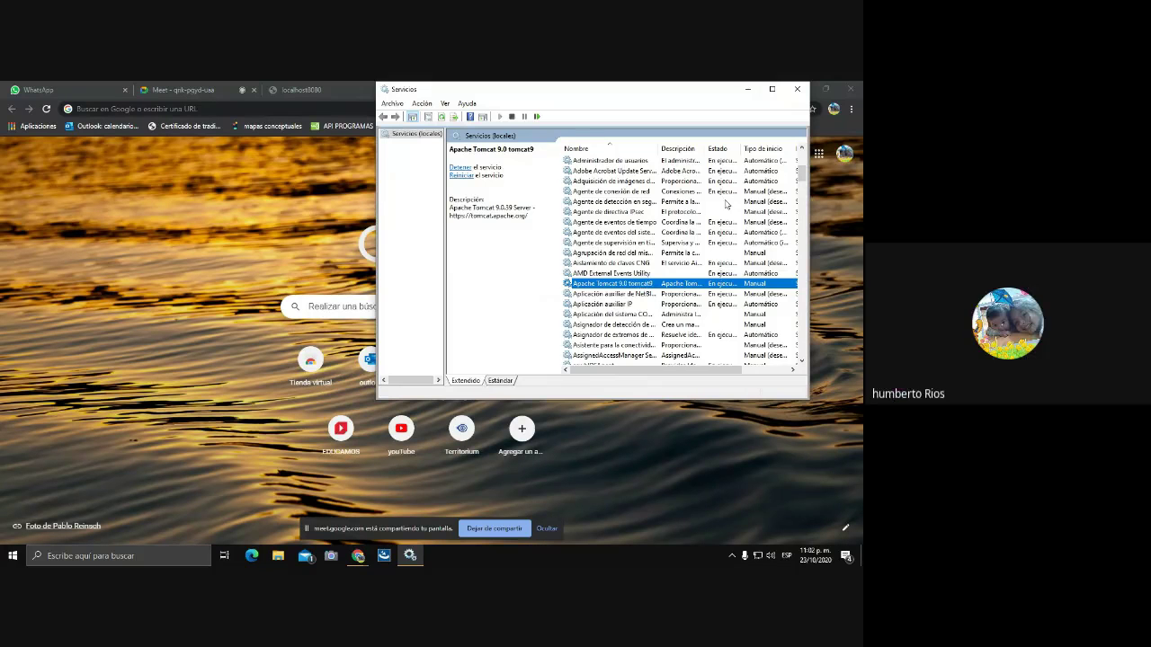
left_click(773, 90)
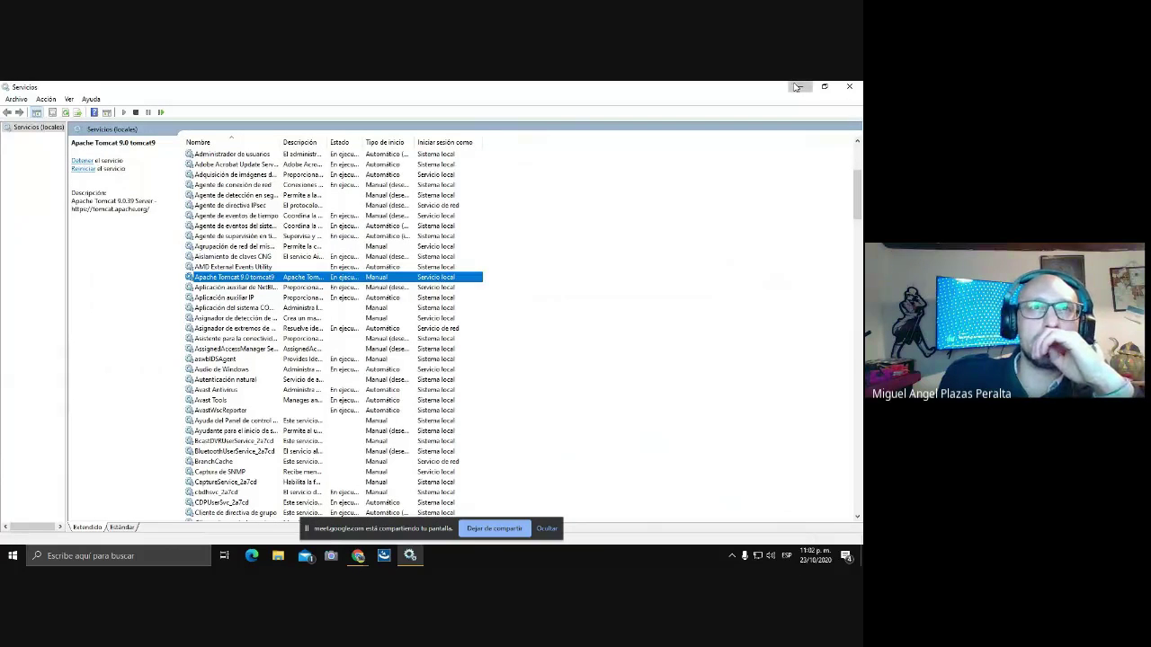
left_click(796, 86)
left_click(305, 90)
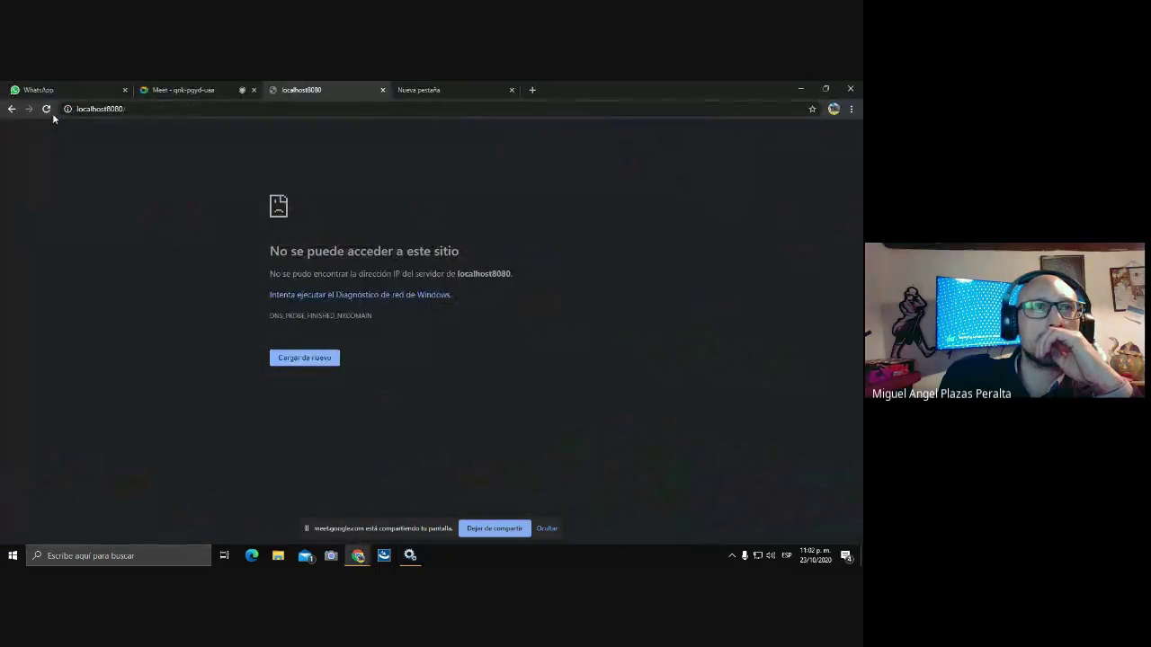
Reload the localhost8080 address with its trailing slash removed.
left_click(132, 110)
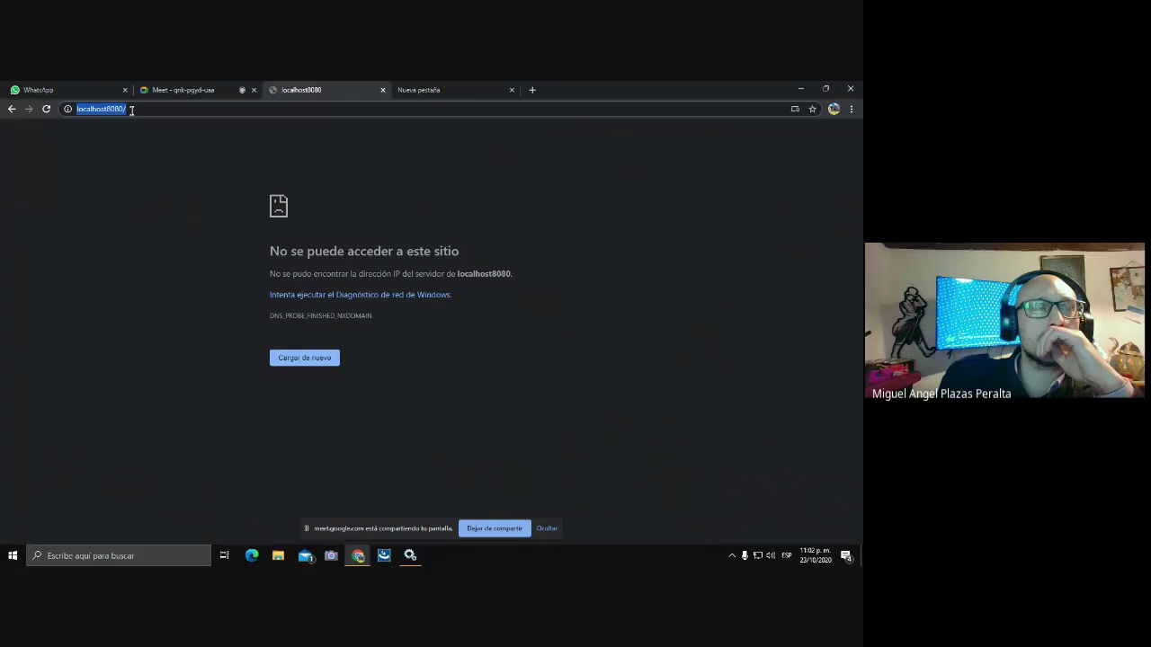
left_click(131, 109)
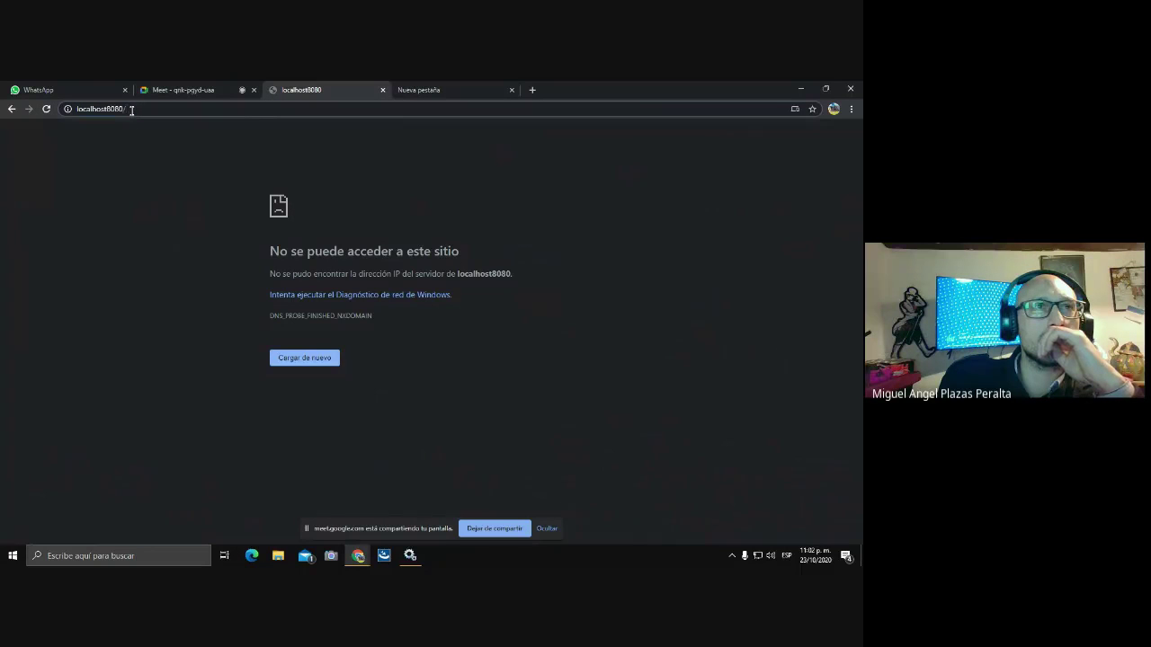
key("BackSpace")
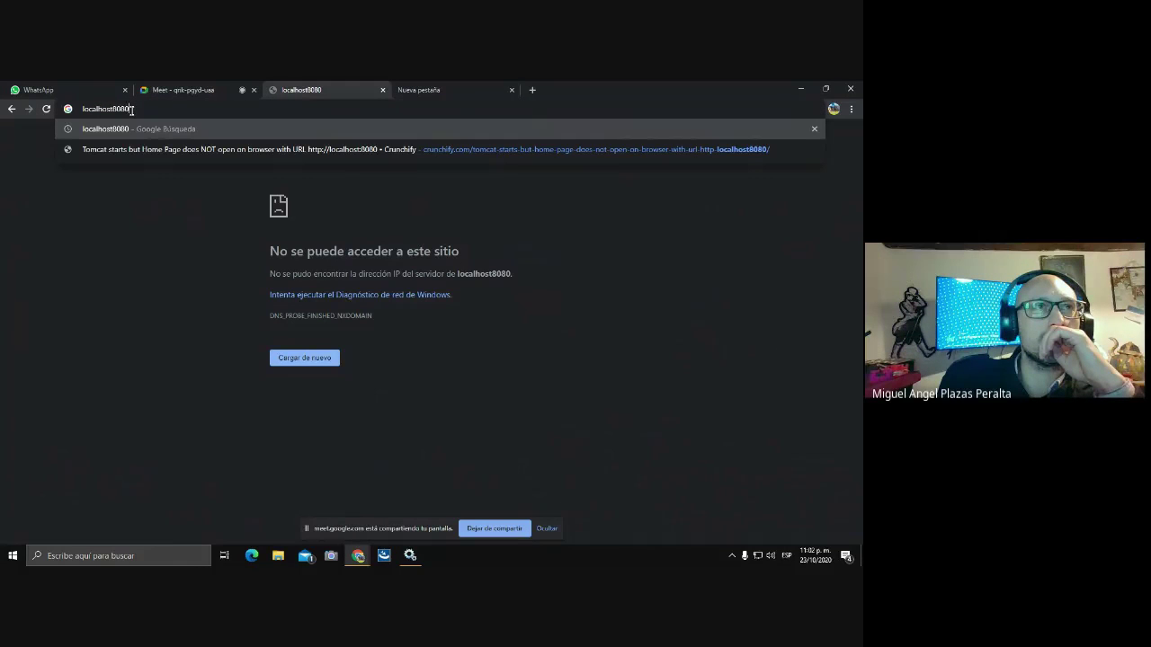
key("Return")
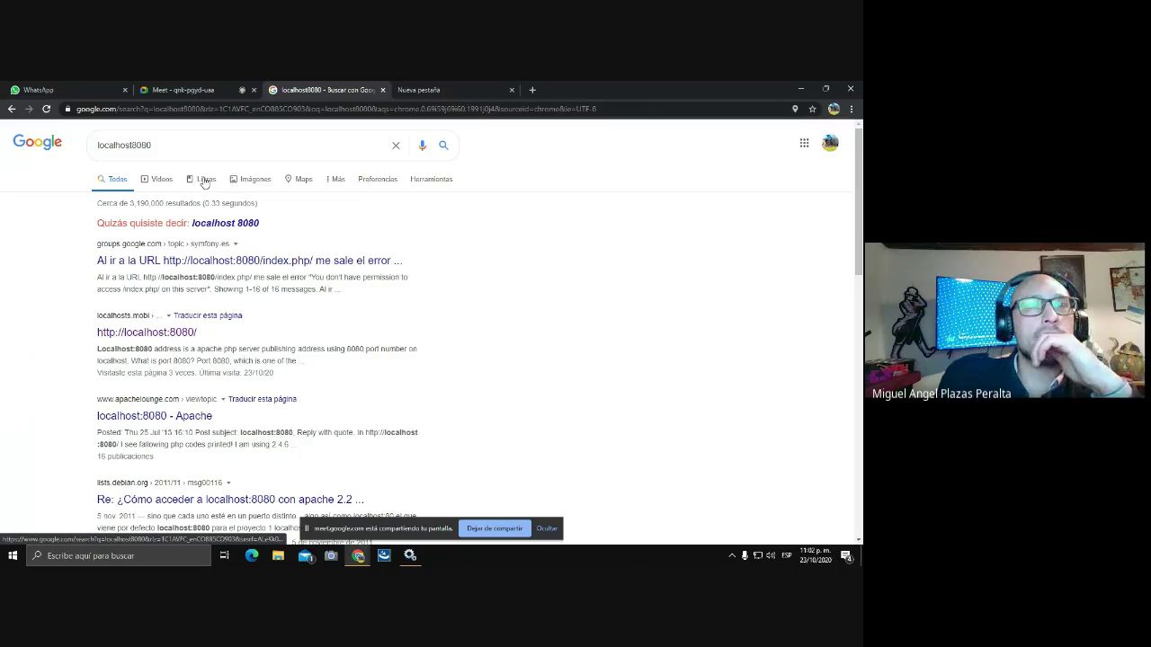
left_click(465, 91)
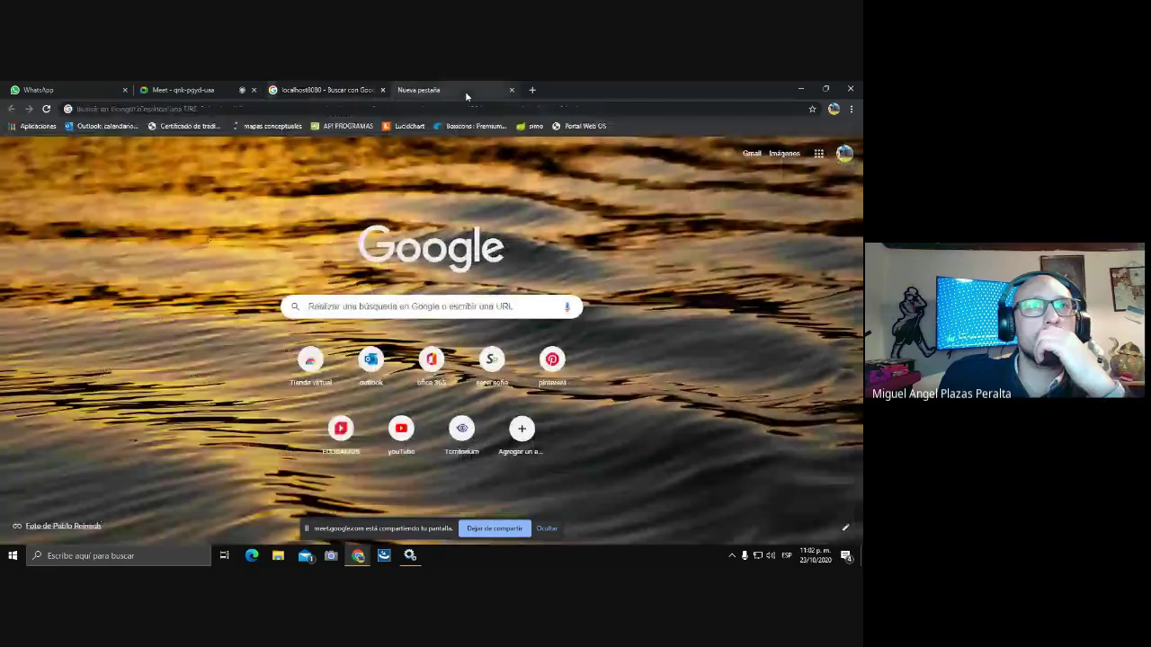
left_click(194, 109)
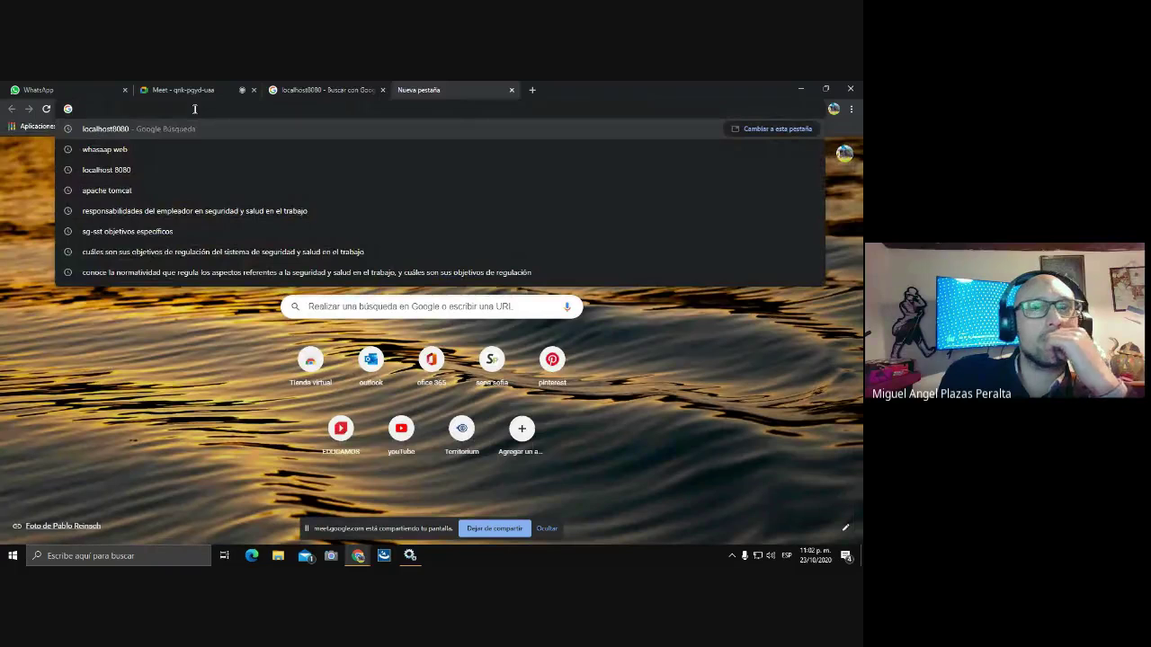
type("htt")
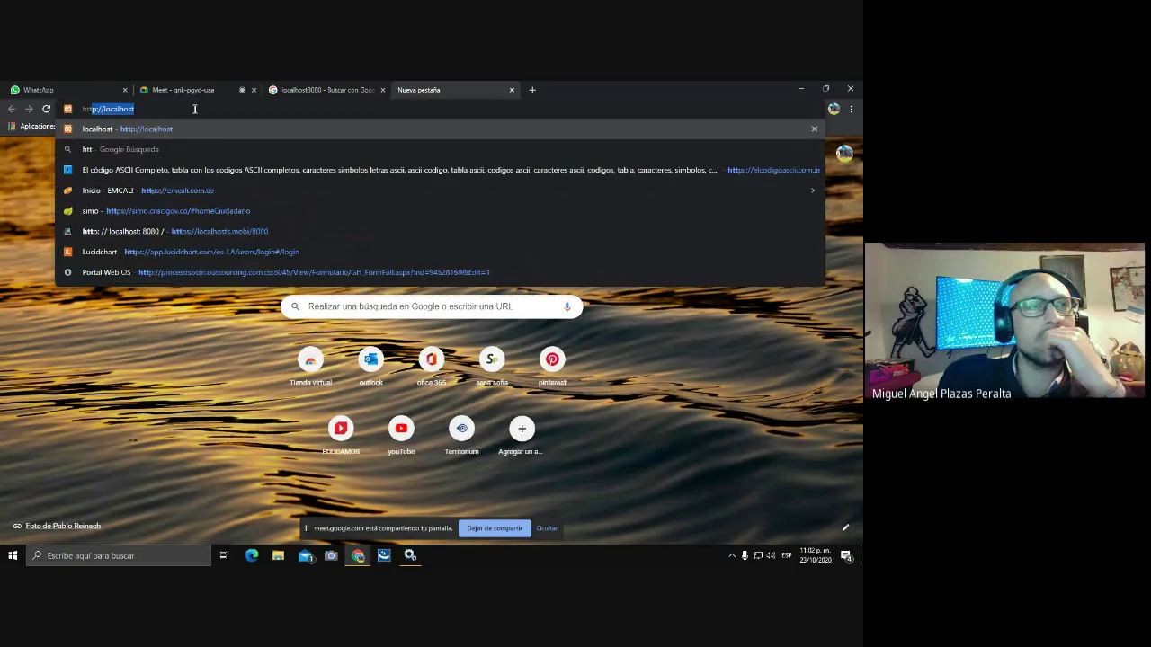
type("p")
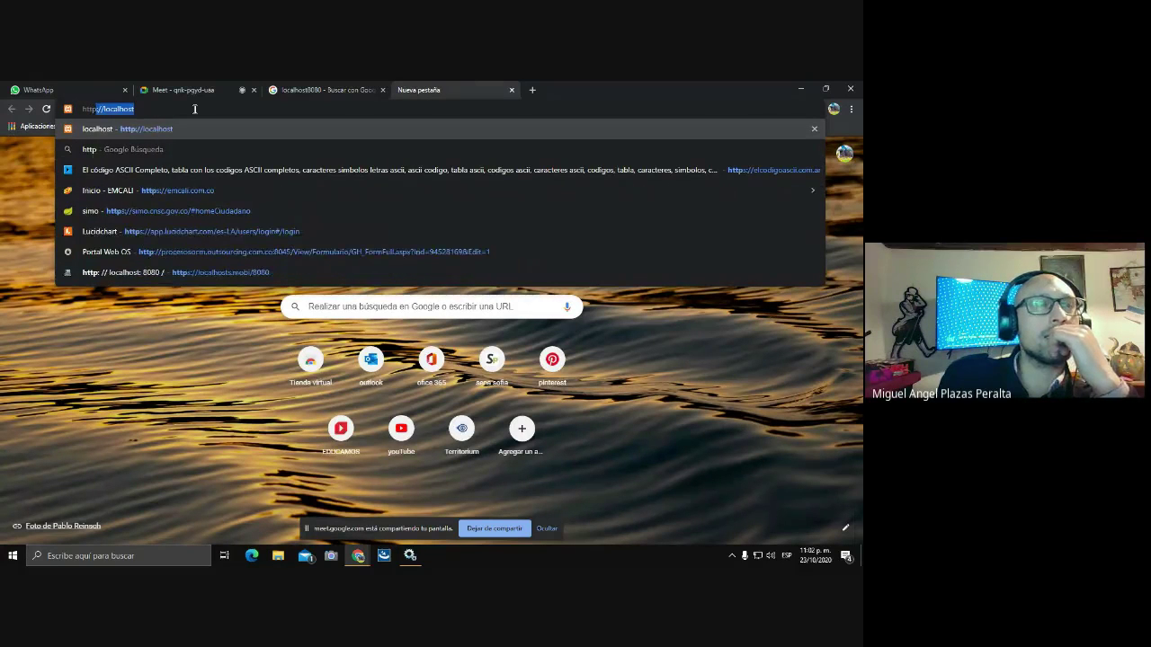
type(":")
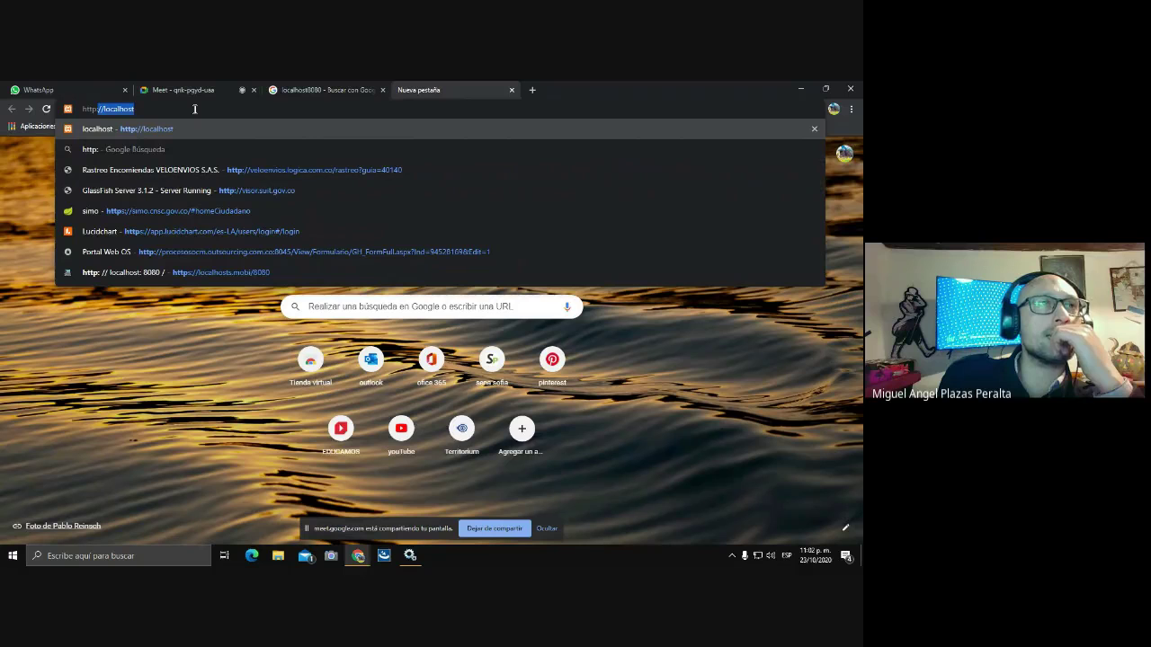
type("//loc")
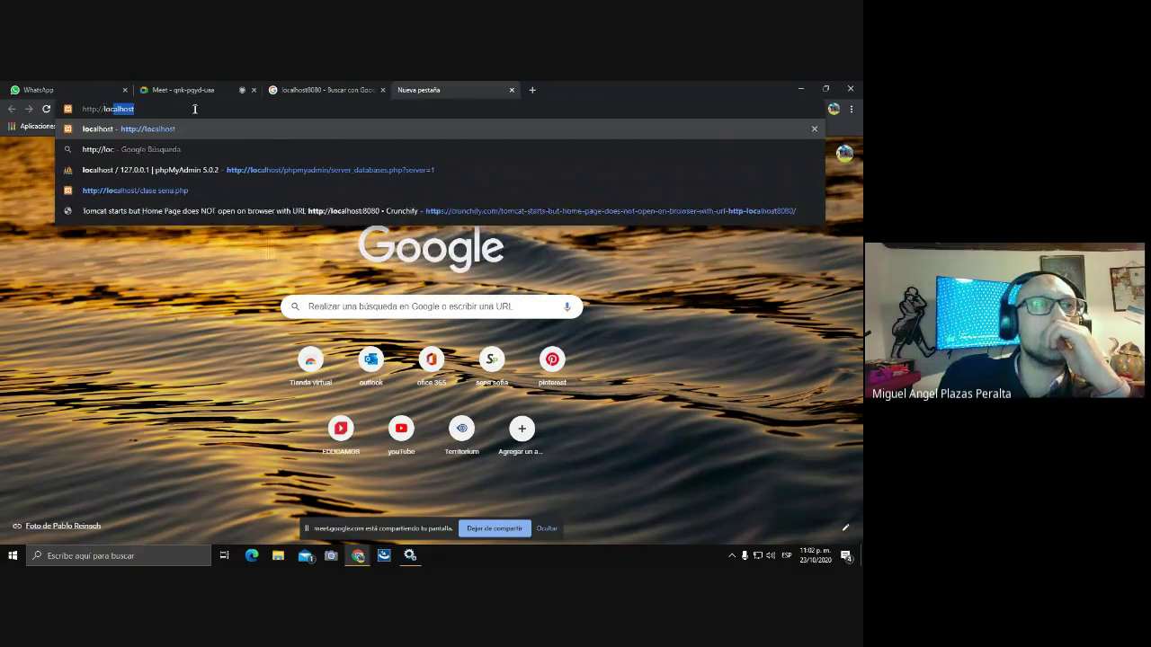
type("alh")
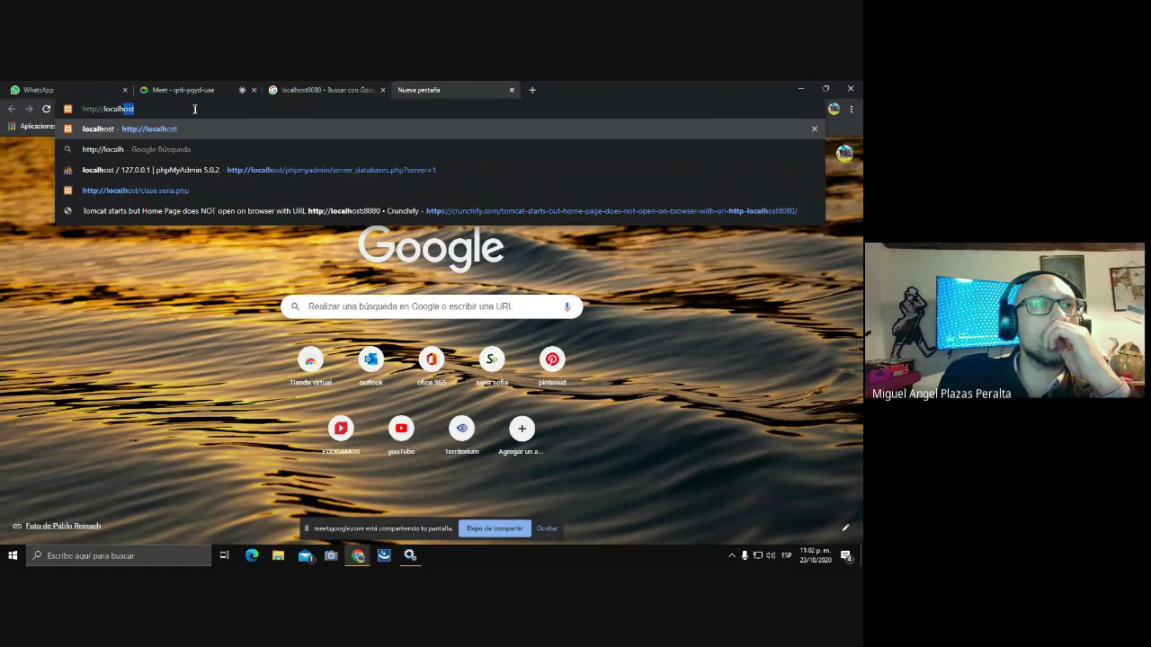
type("ost")
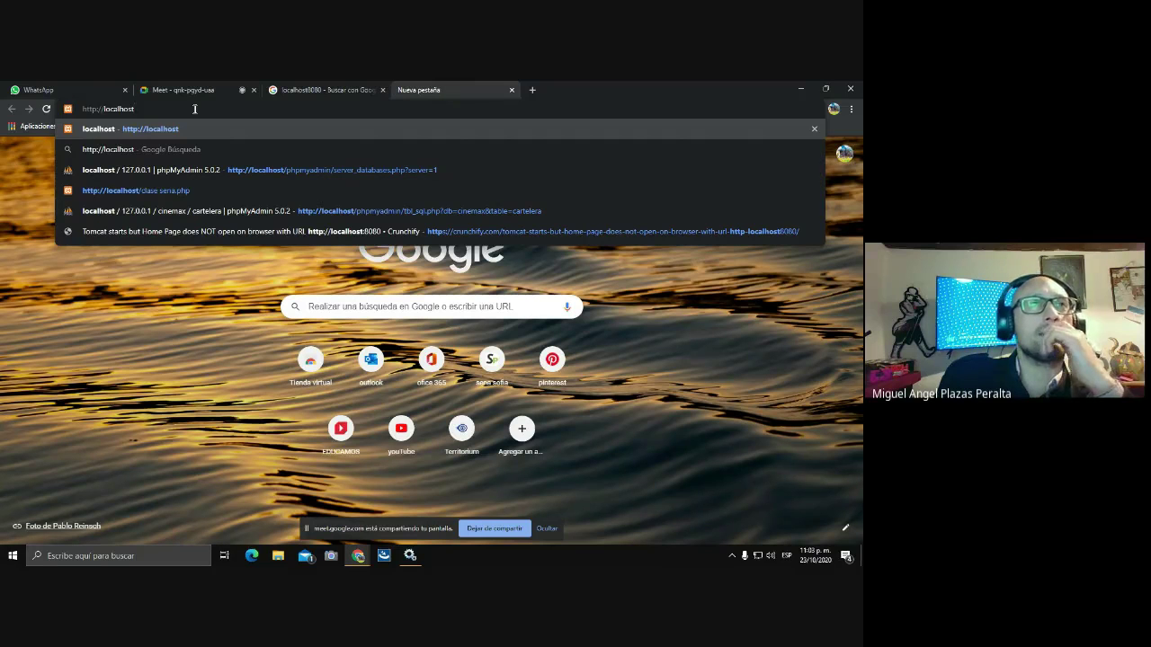
type(":")
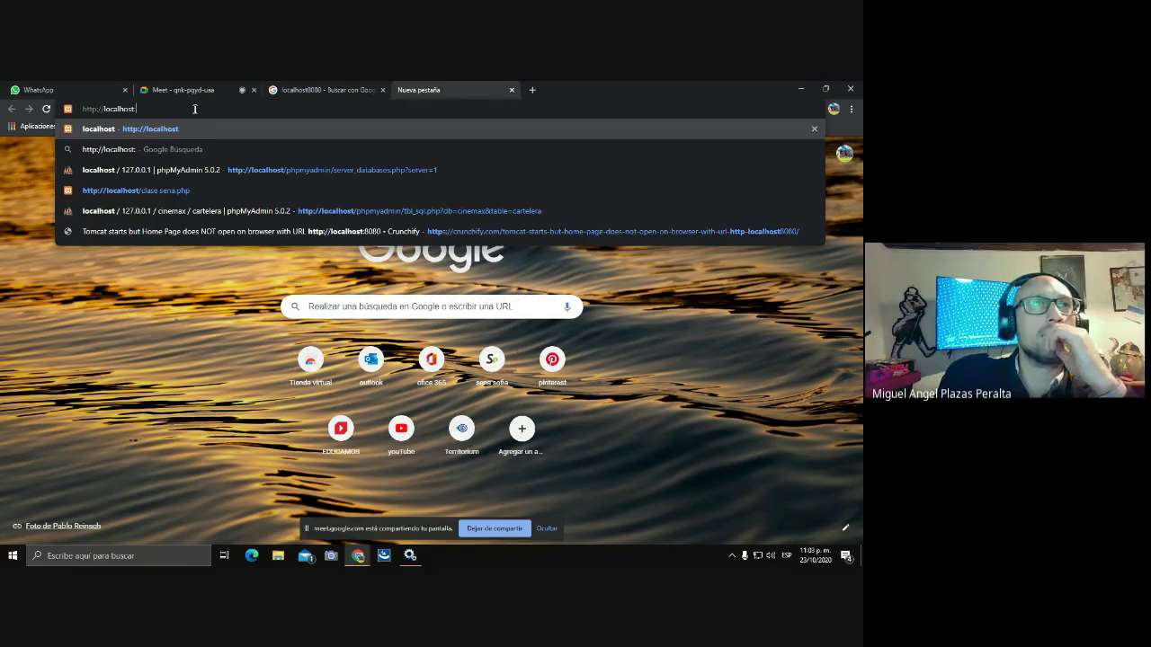
type("8080")
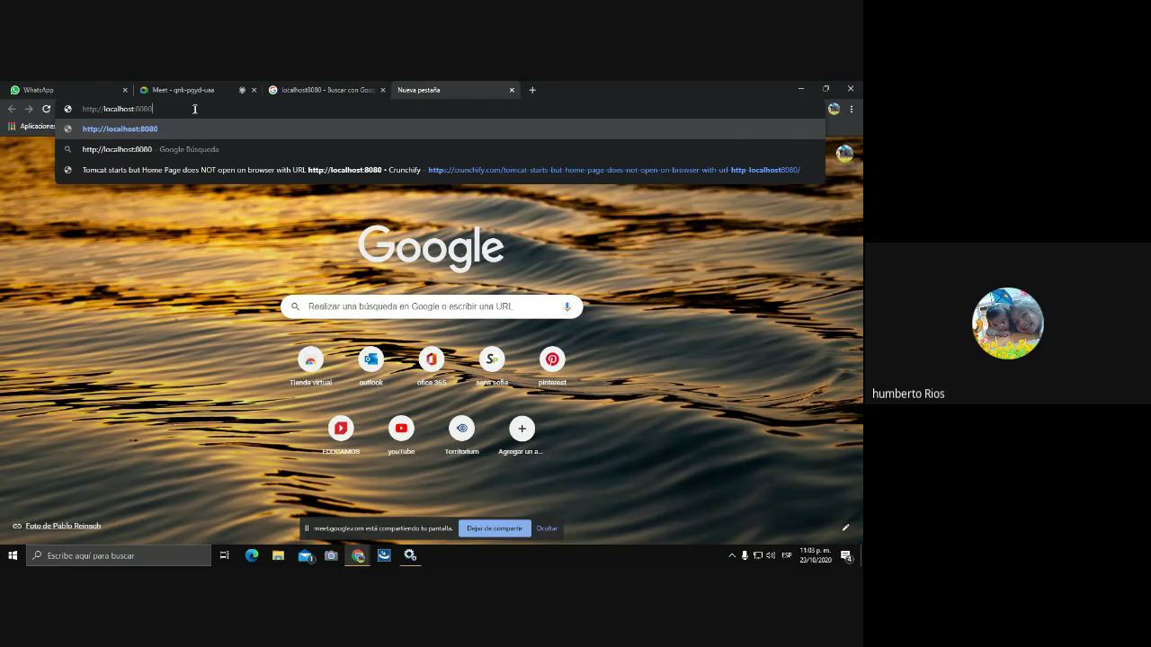
key("Return")
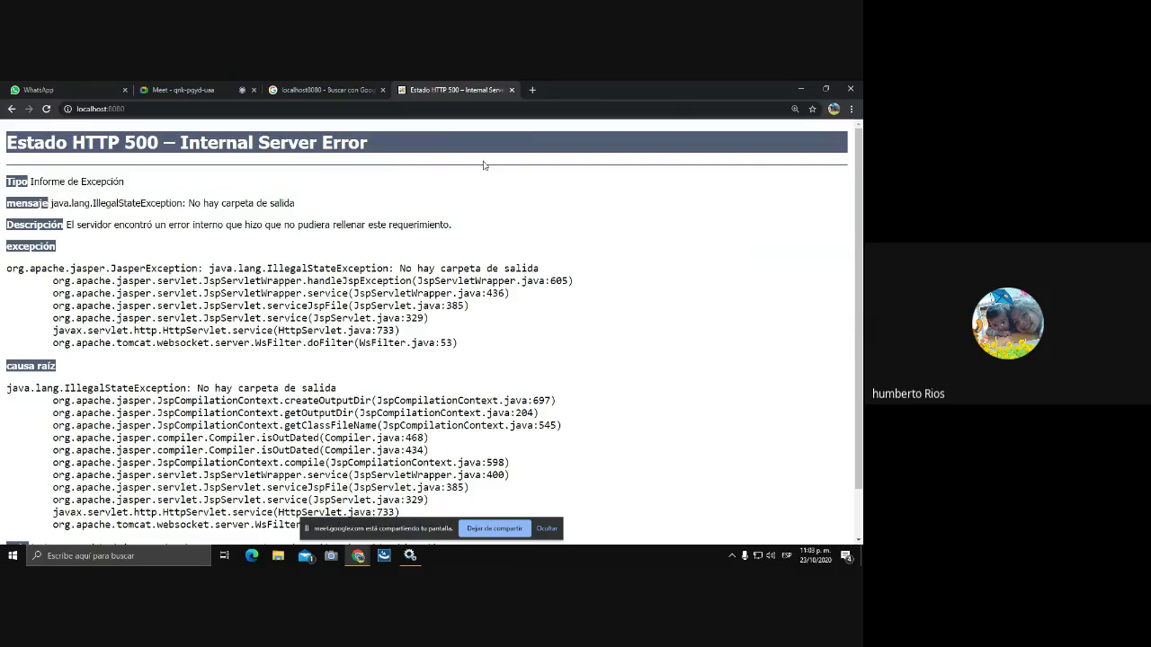
left_click(512, 90)
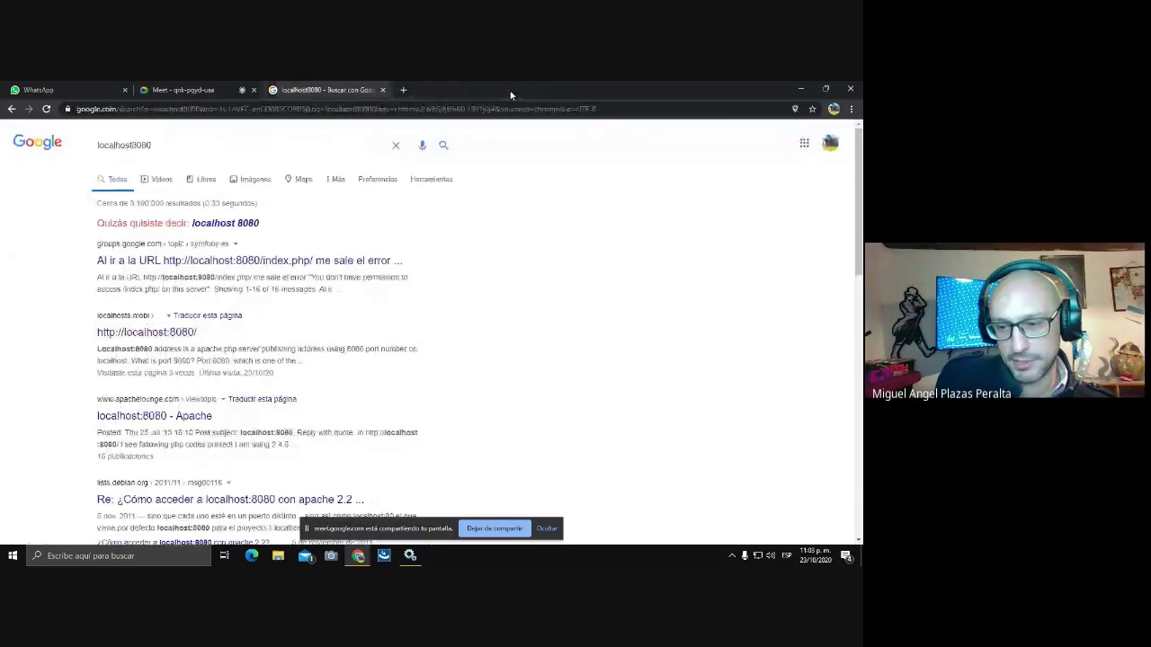
left_click(383, 90)
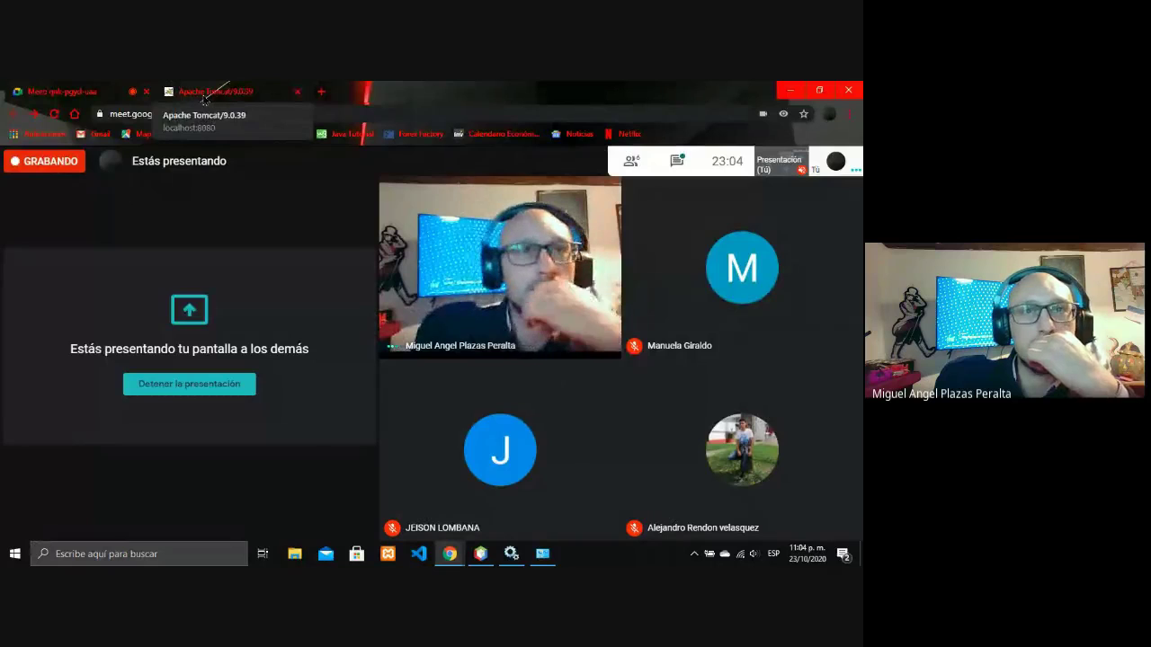
Try the admin username with a default password on the Tomcat host-manager login; it's rejected.
left_click(204, 93)
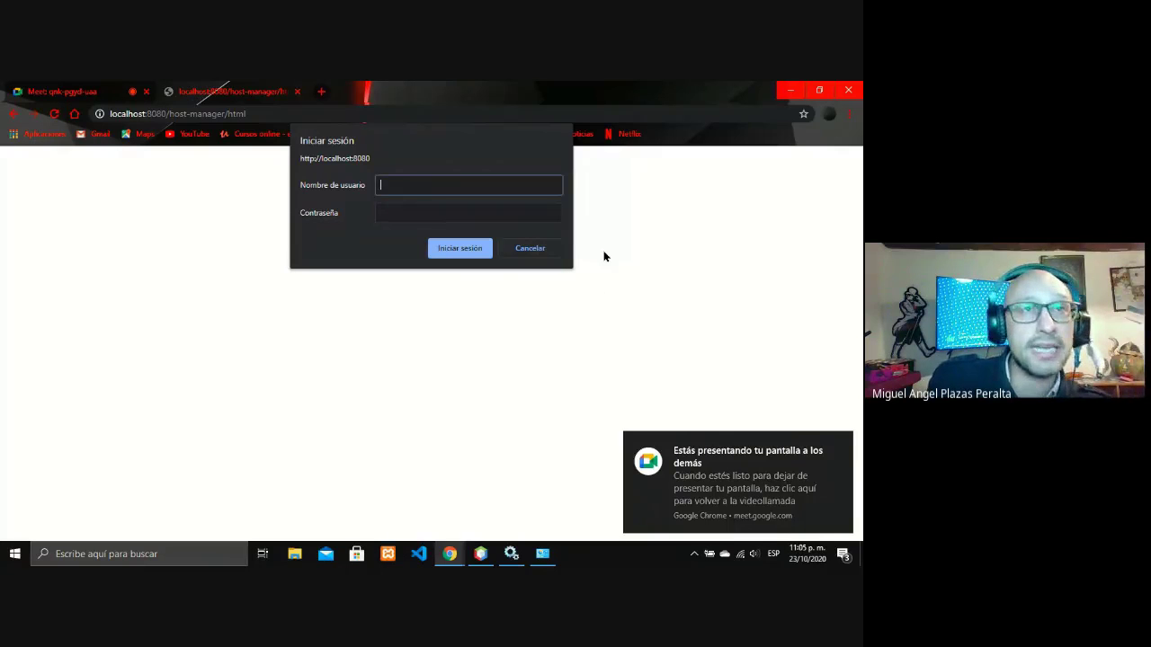
type("admin")
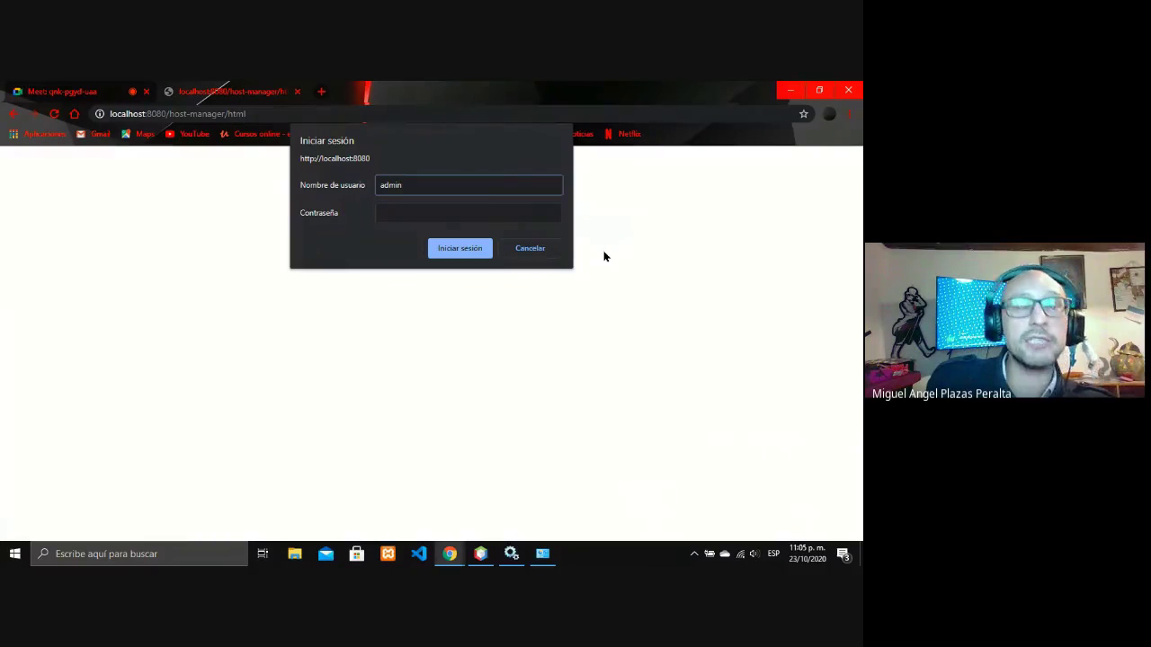
key("Tab")
type("admin")
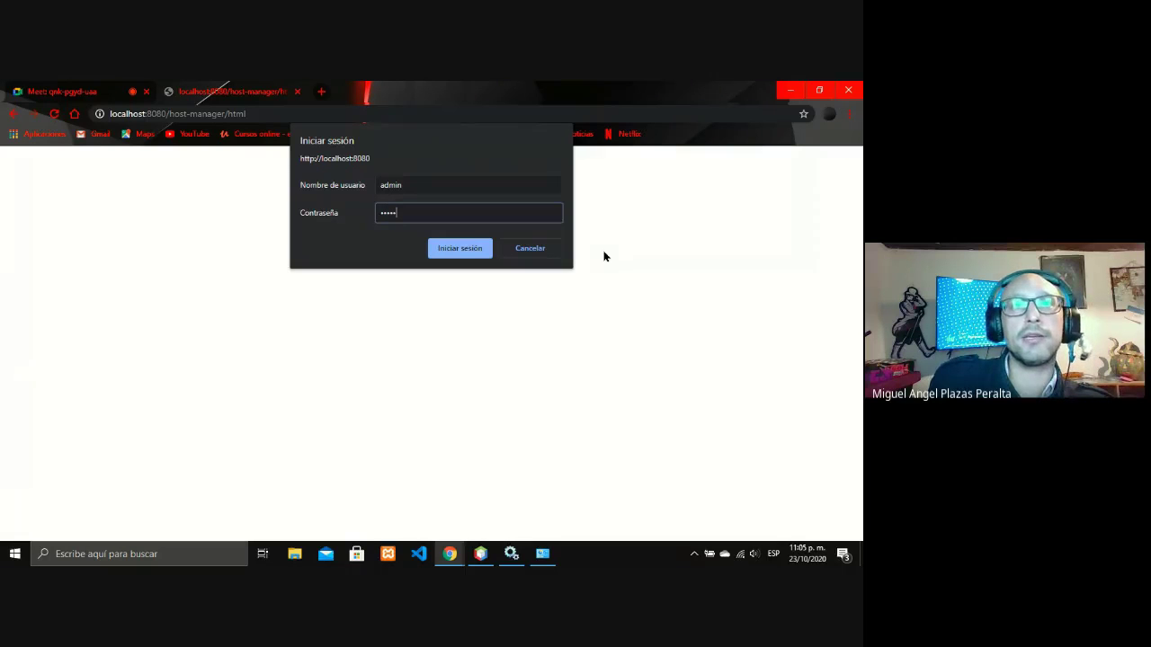
key("Return")
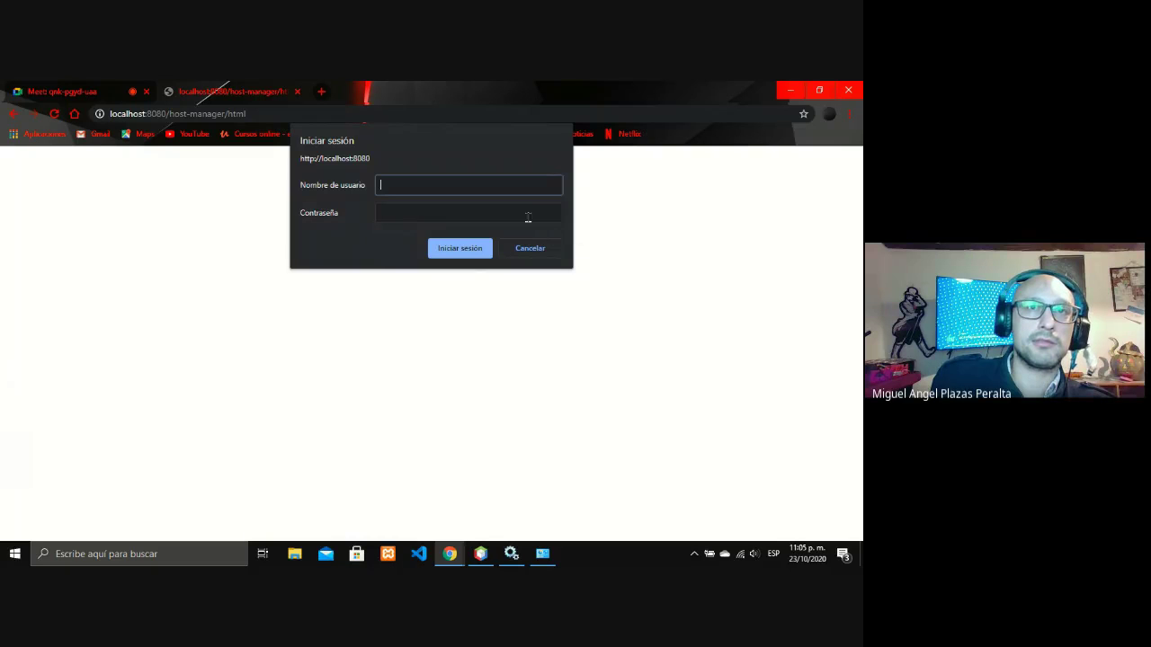
left_click(470, 251)
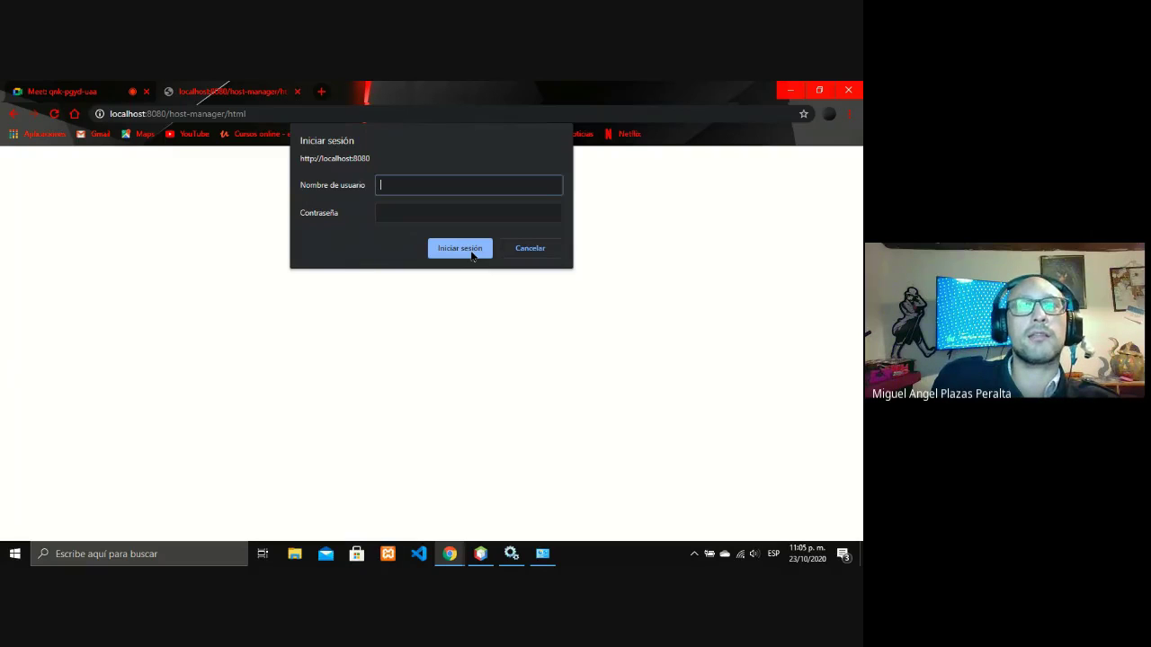
Retry the login with another default username and password pair, then bring Windows Services forward.
type("oot")
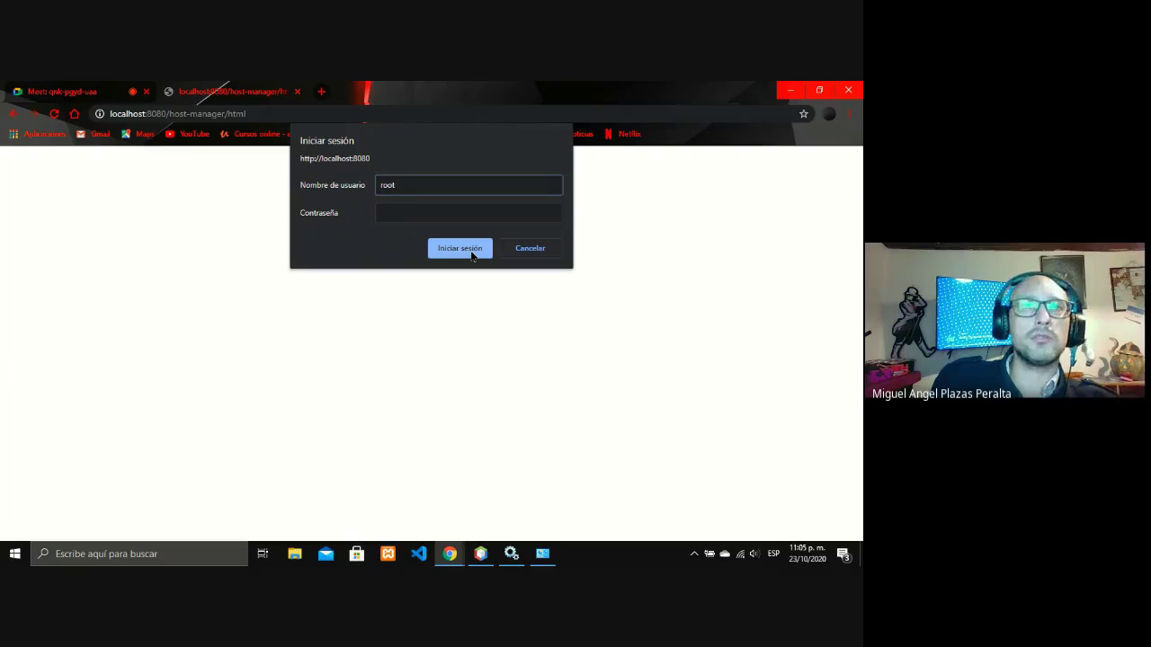
left_click(463, 218)
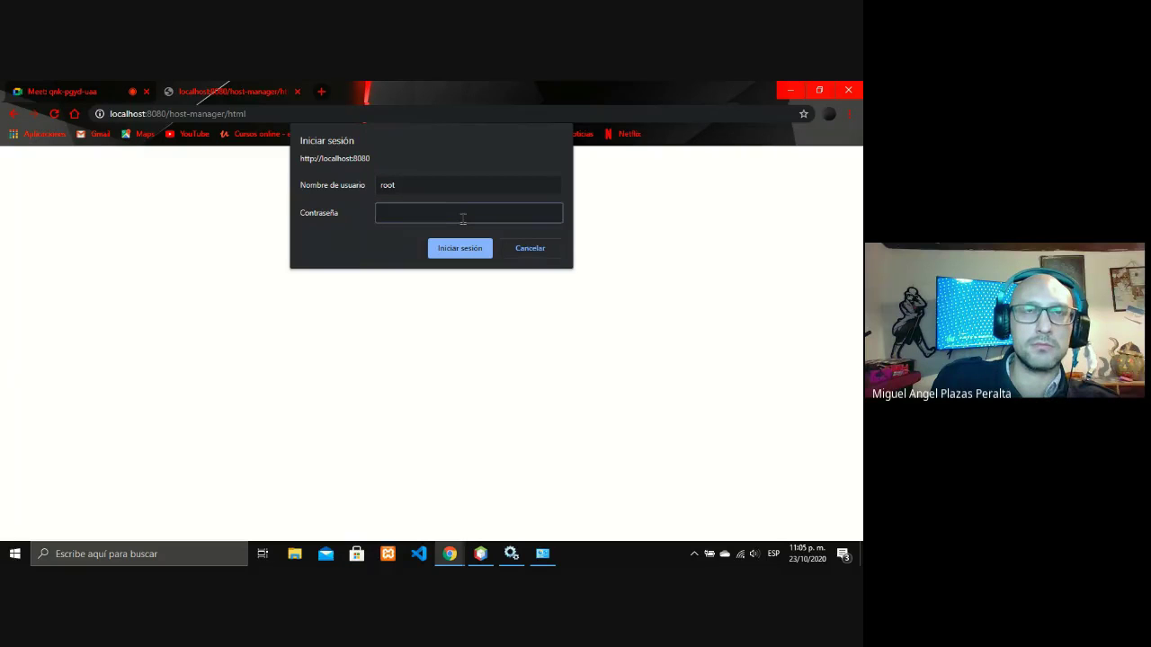
type("root")
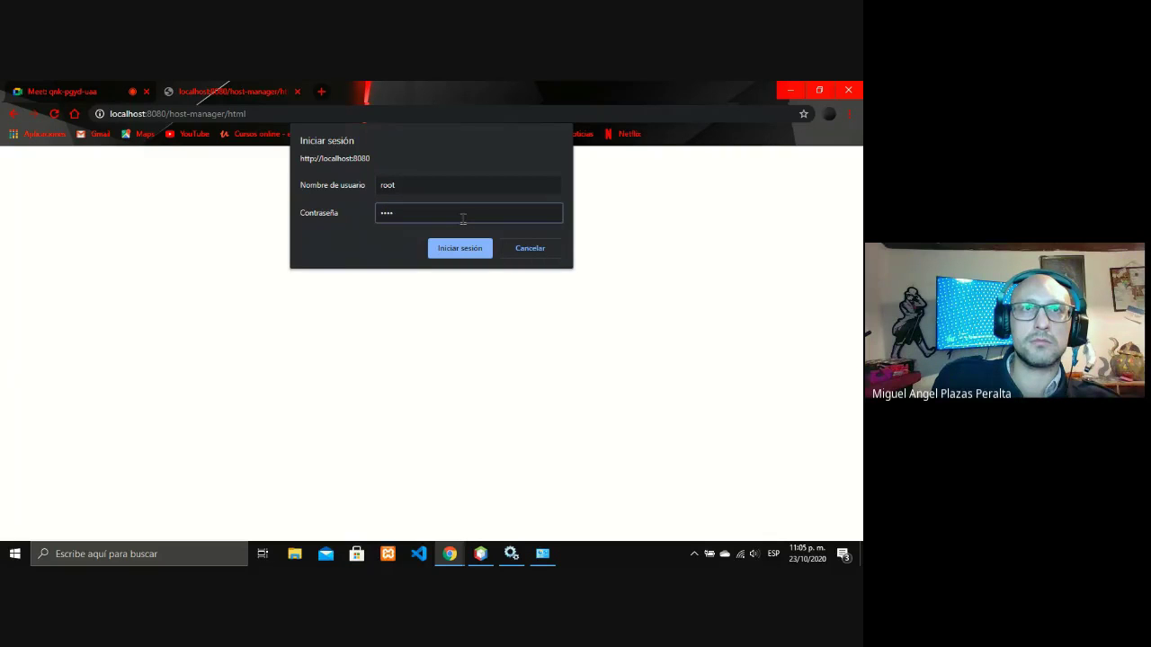
left_click(460, 248)
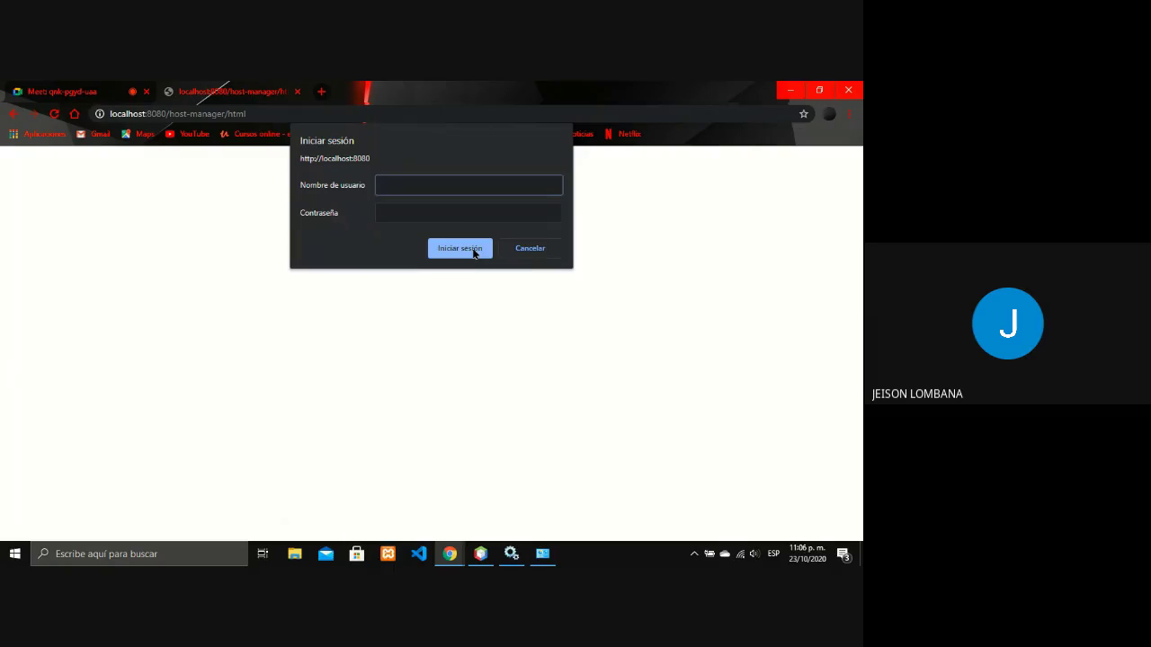
left_click(510, 554)
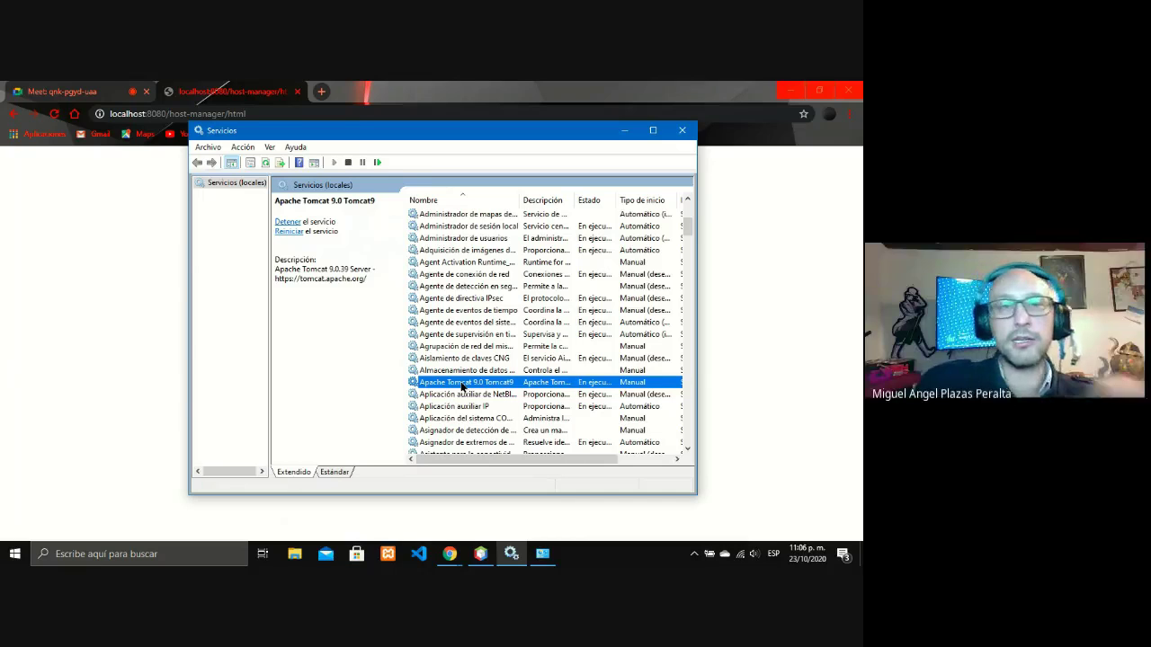
left_click(180, 542)
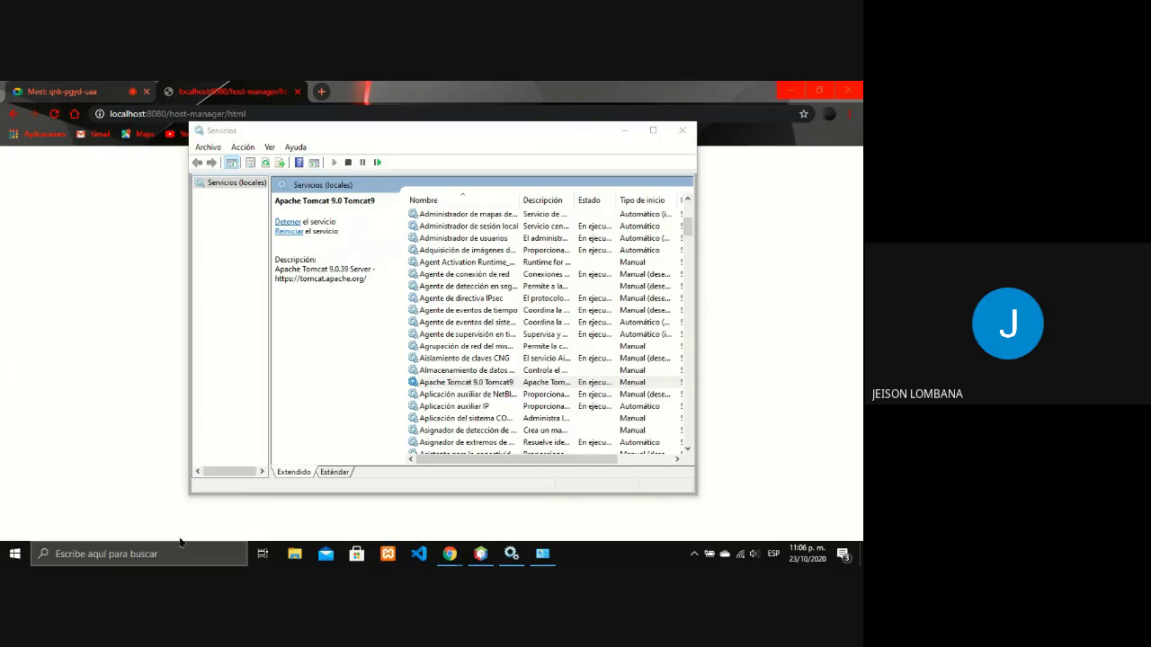
type("cdm")
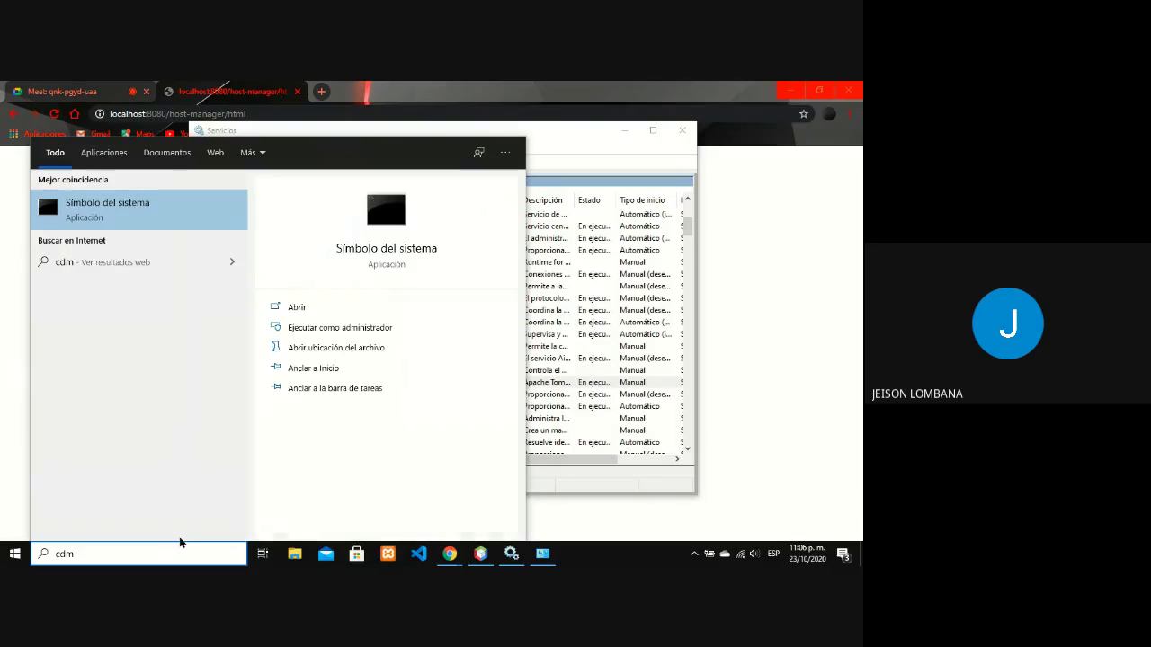
key("Return")
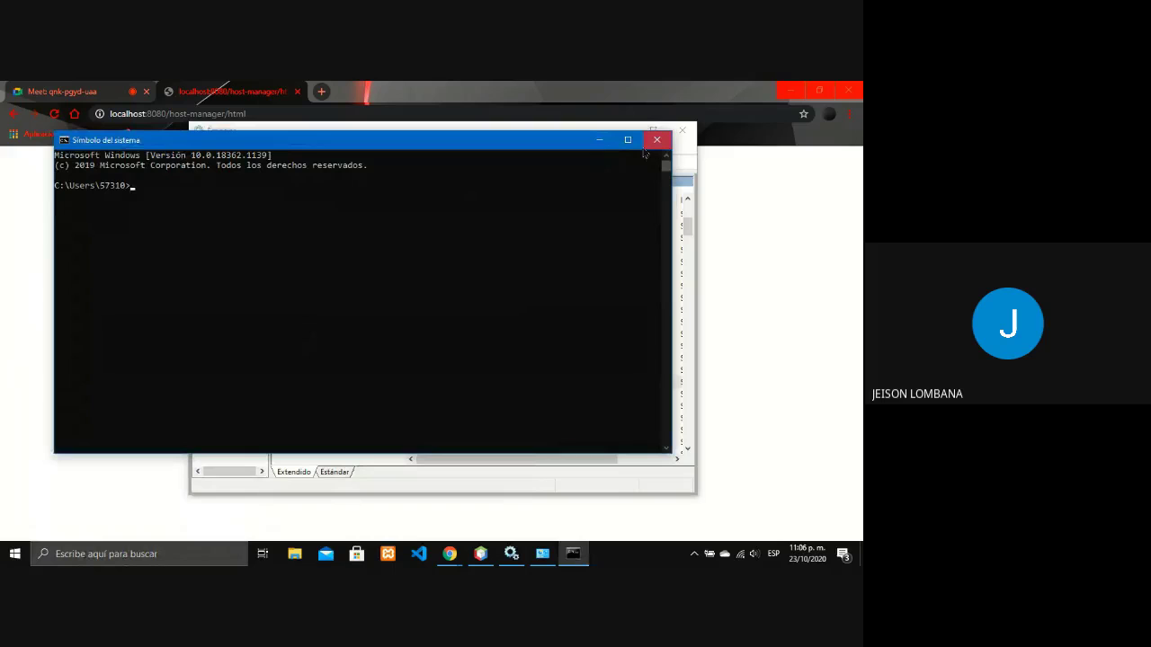
left_click(656, 139)
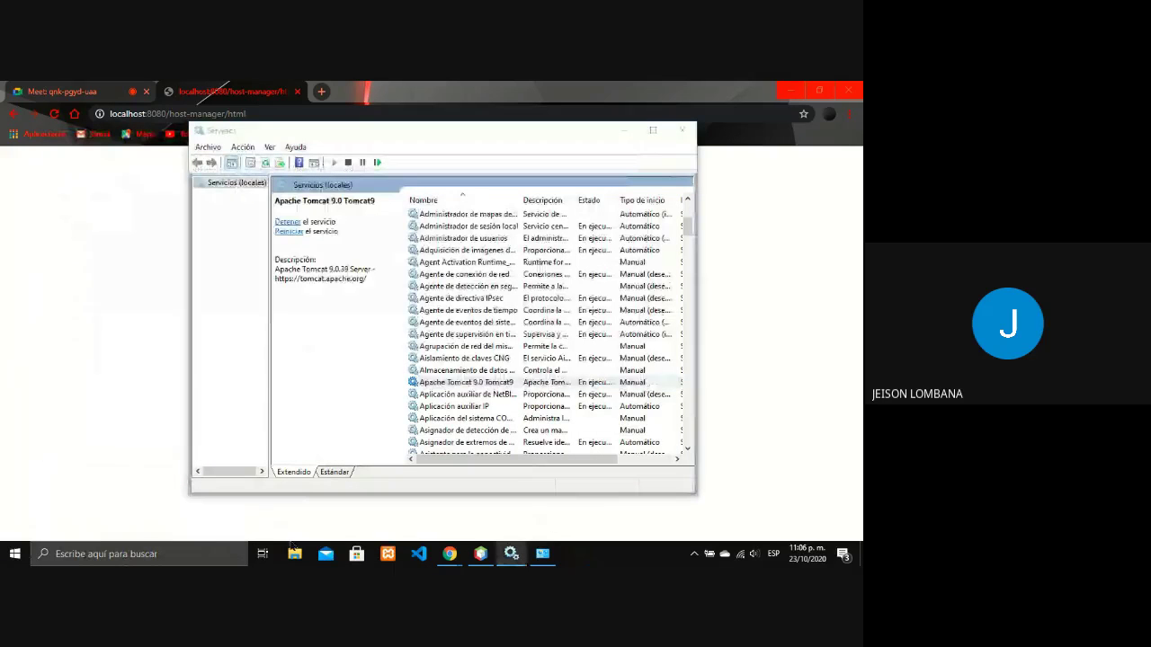
Browse to C:\Program Files\Apache Software Foundation\Tomcat 9.0, granting permanent folder access.
left_click(294, 553)
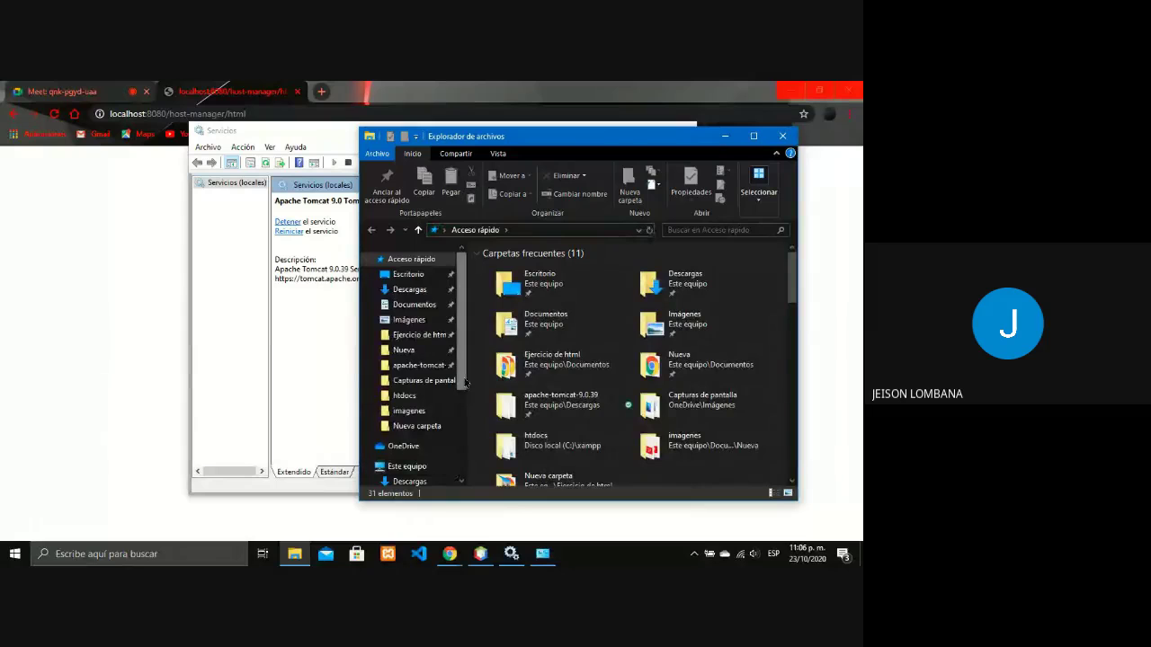
scroll(465, 384, "down", 3)
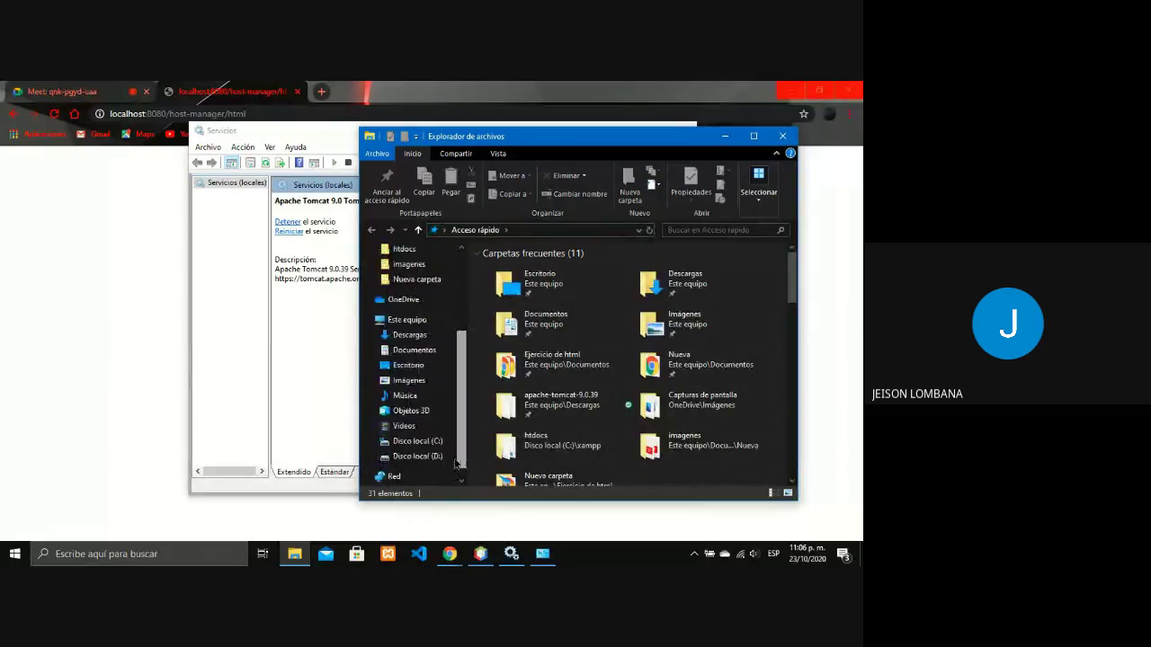
left_click(371, 441)
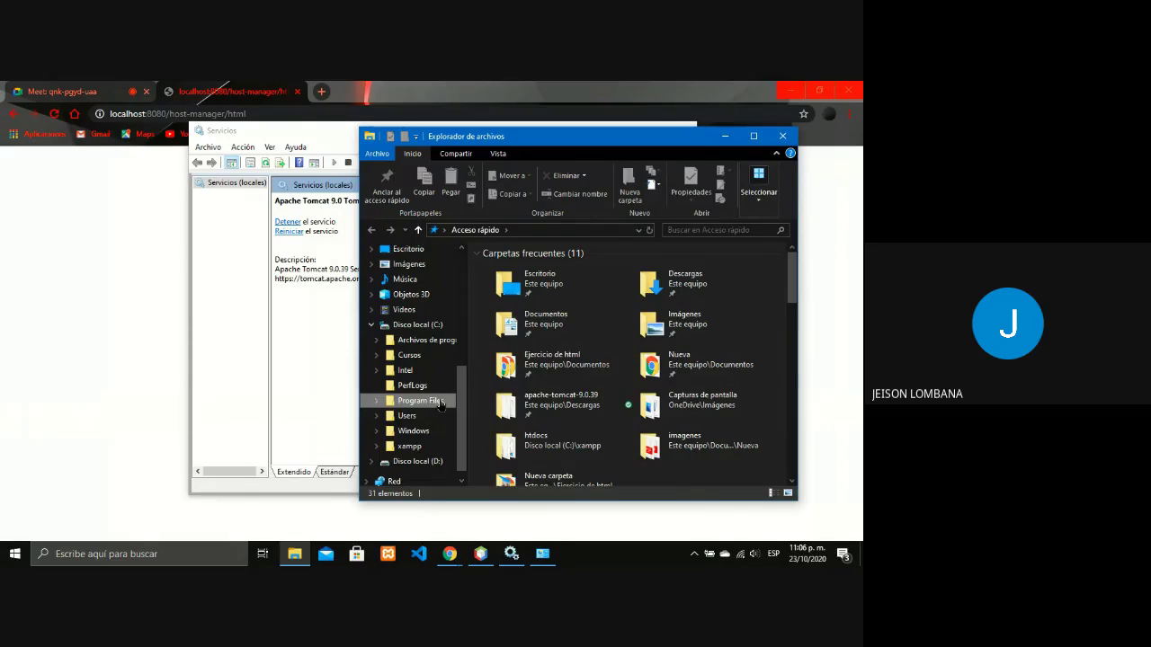
left_click(441, 403)
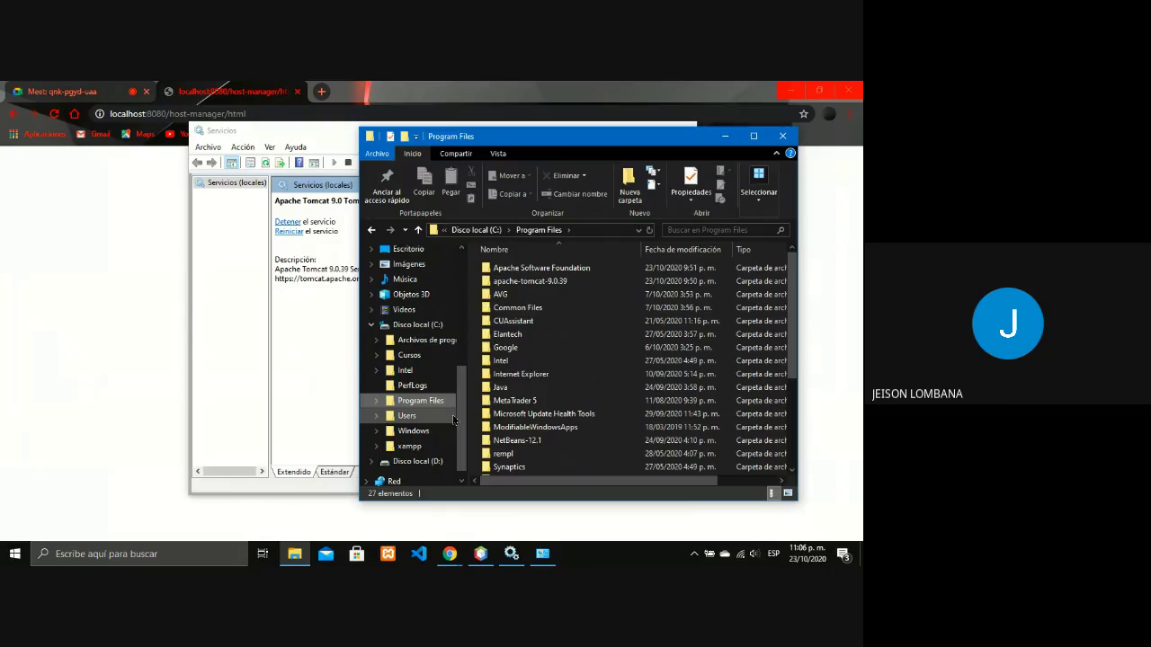
left_click(554, 270)
double_click(553, 269)
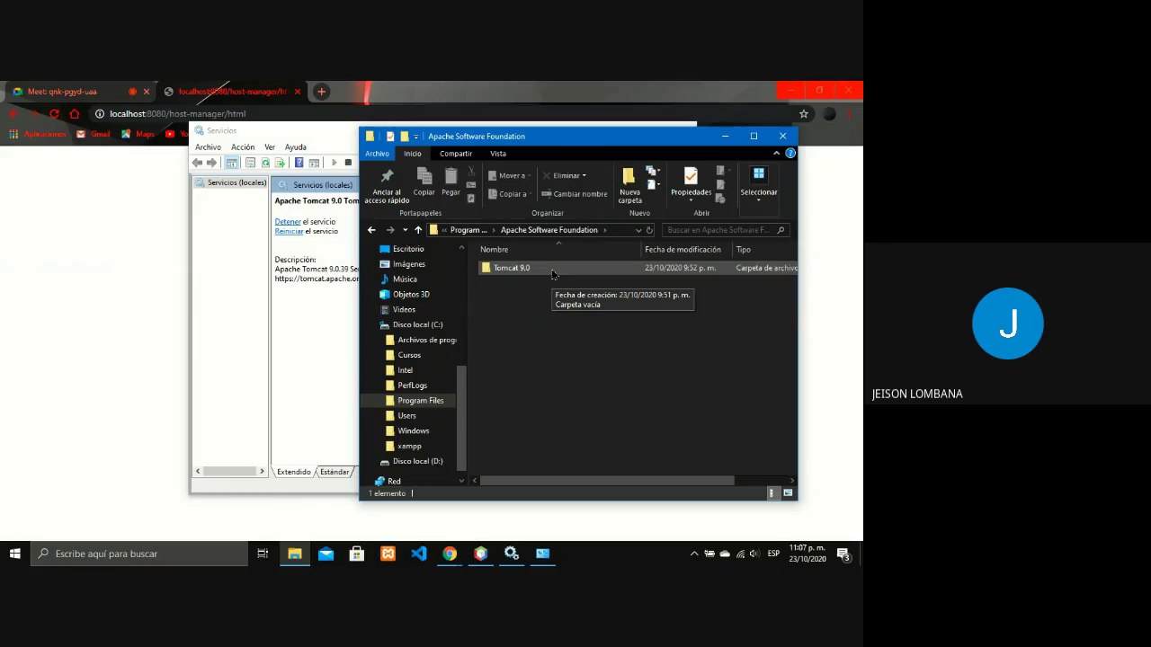
double_click(552, 270)
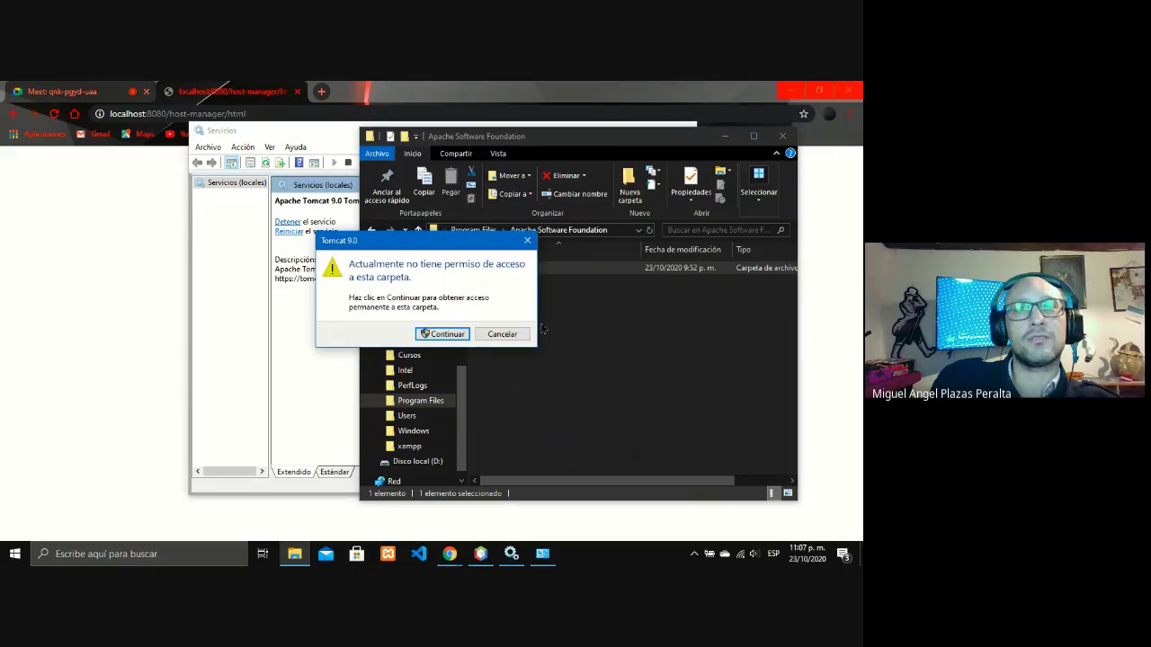
left_click(447, 334)
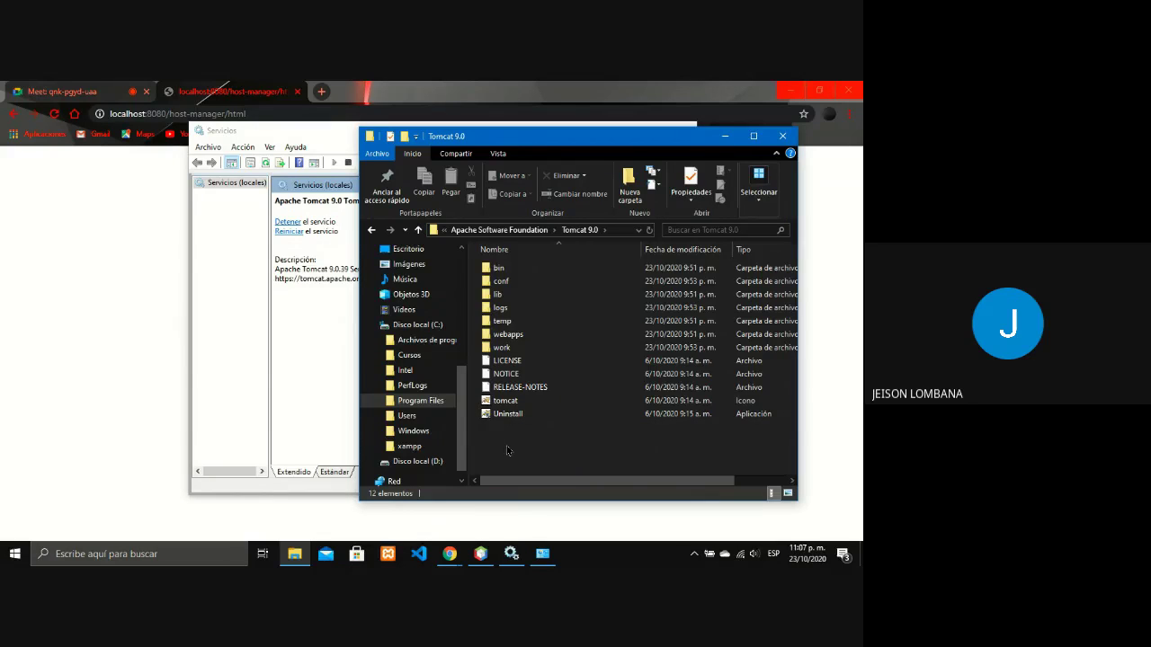
Open the tomcat-users file from the conf folder with Notepad (Abrir con > Bloc de notas).
left_click(502, 281)
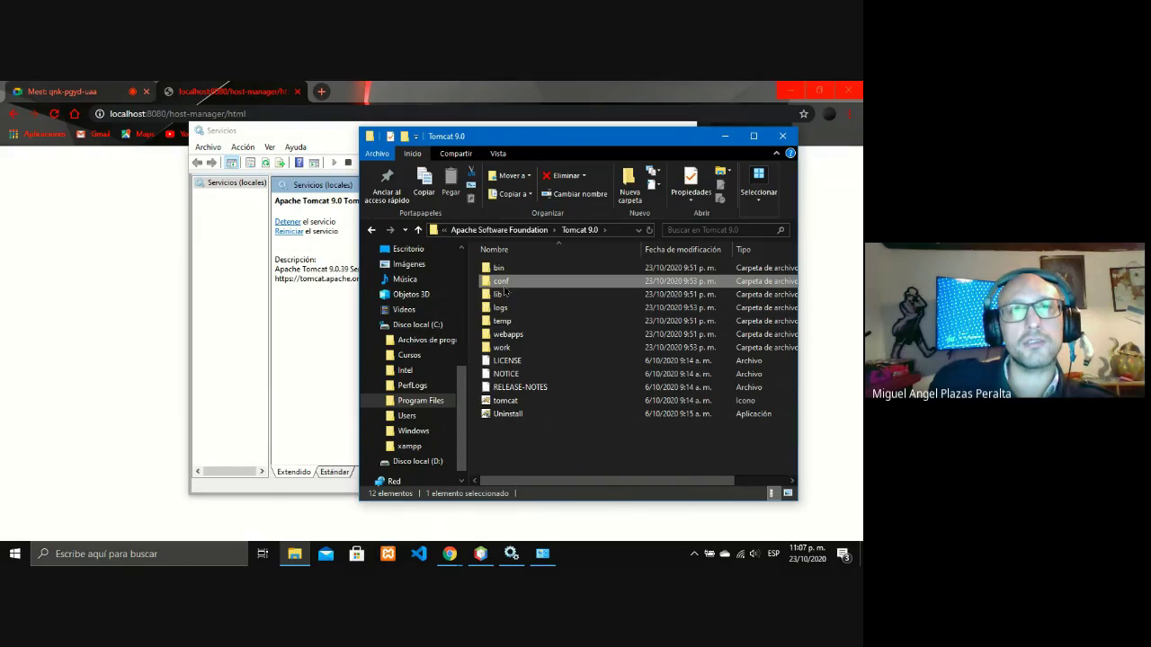
key("Return")
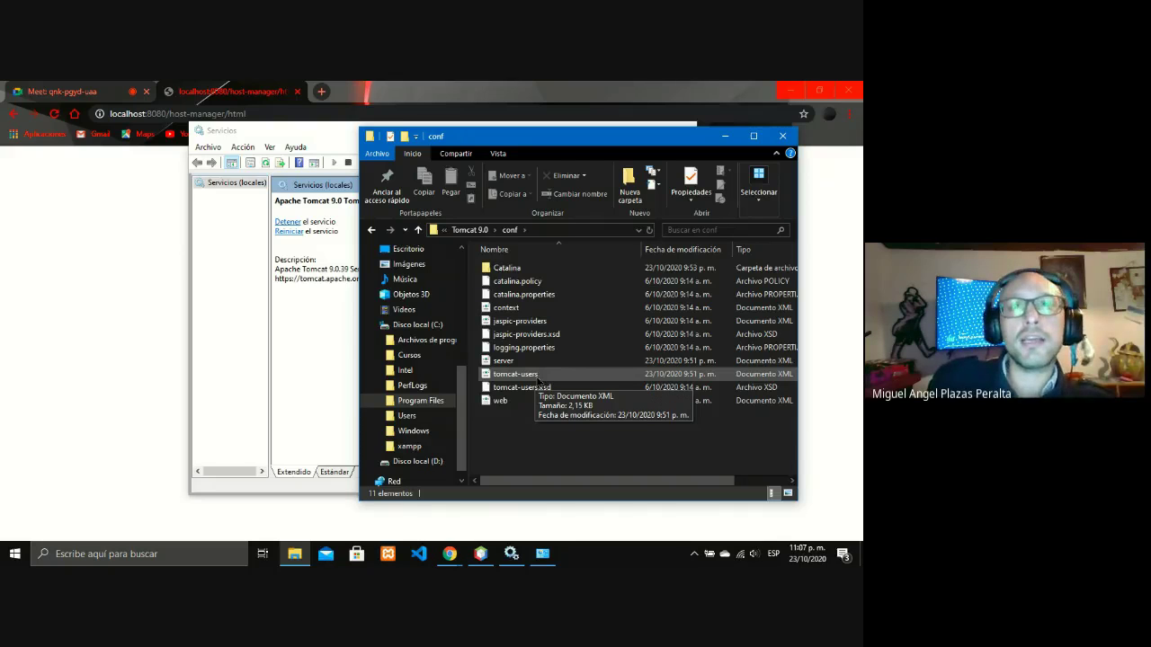
double_click(538, 377)
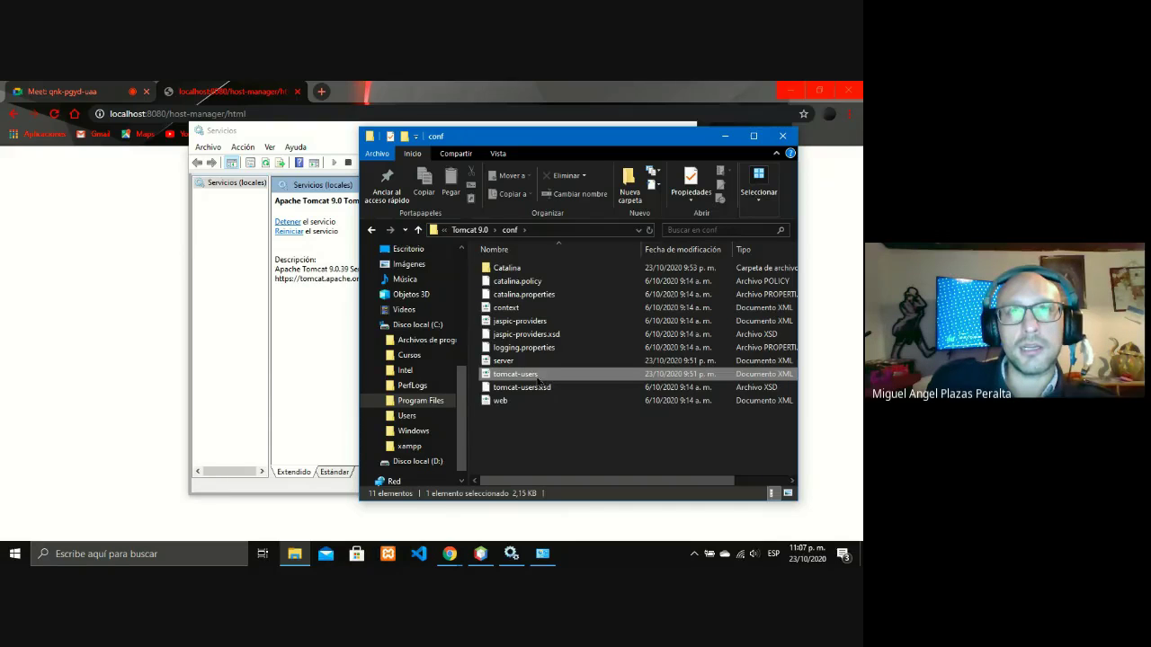
right_click(536, 377)
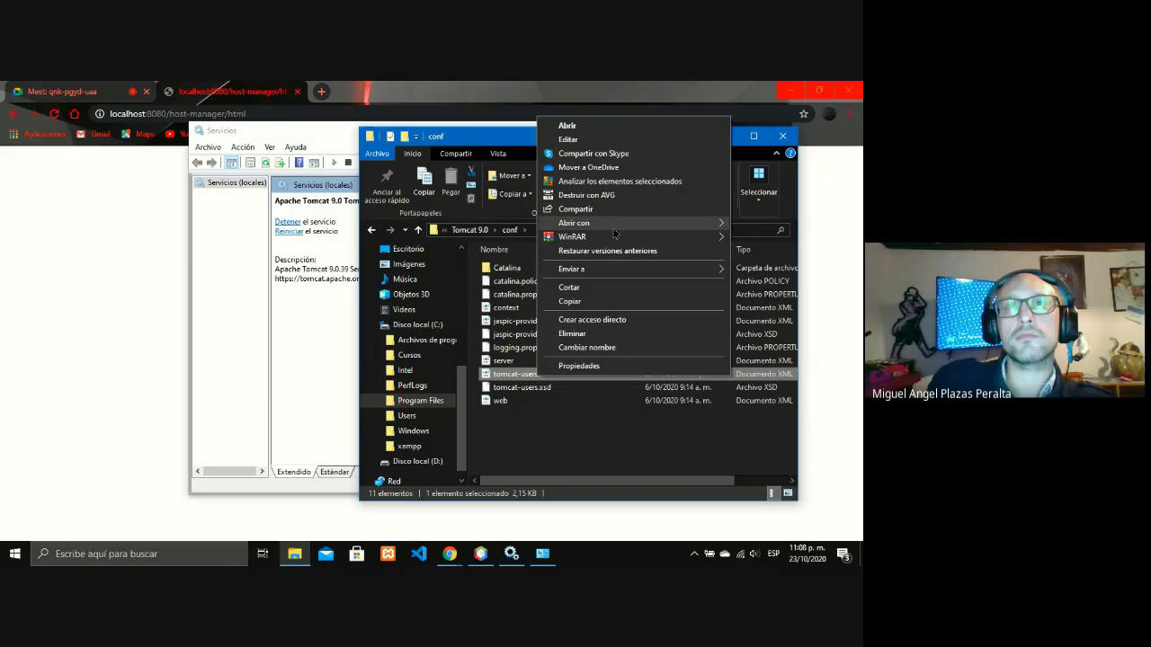
mouse_move(706, 230)
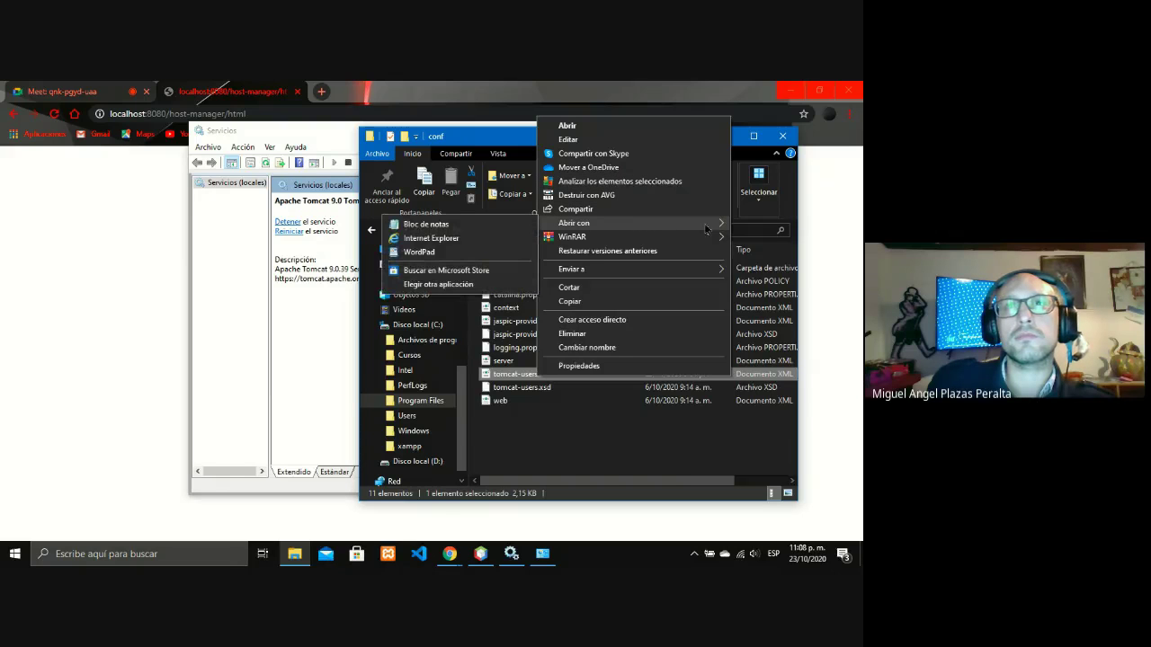
left_click(508, 227)
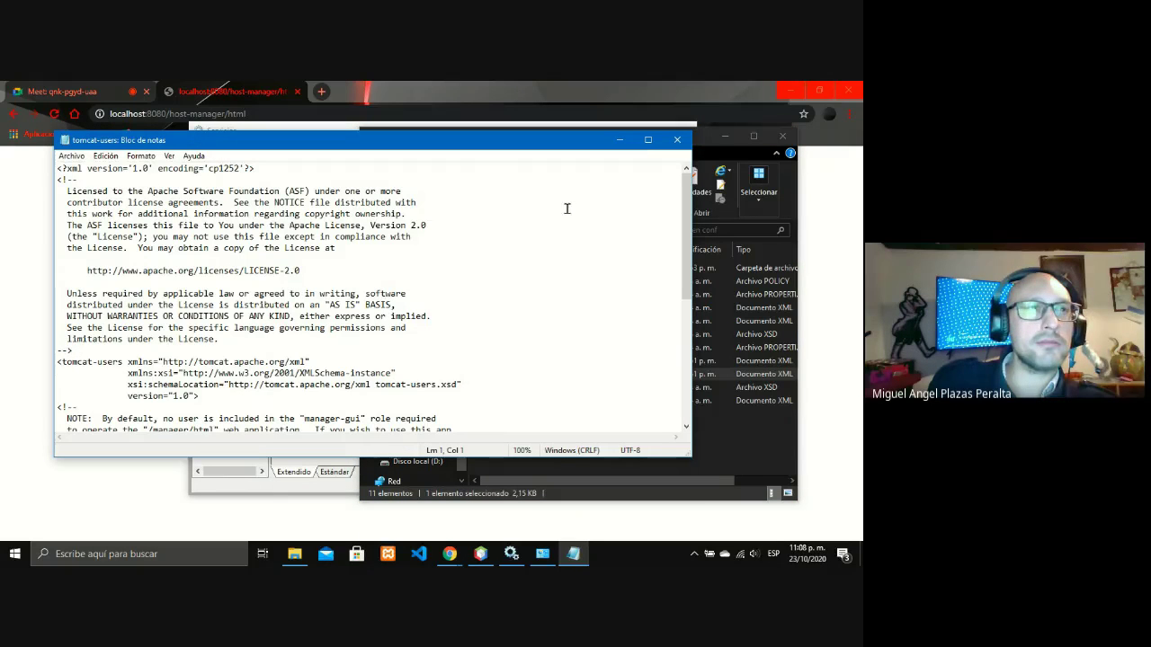
Maximize Notepad, read tomcat-users.xml down to the sample role and user entries, then snap it right.
left_click(647, 140)
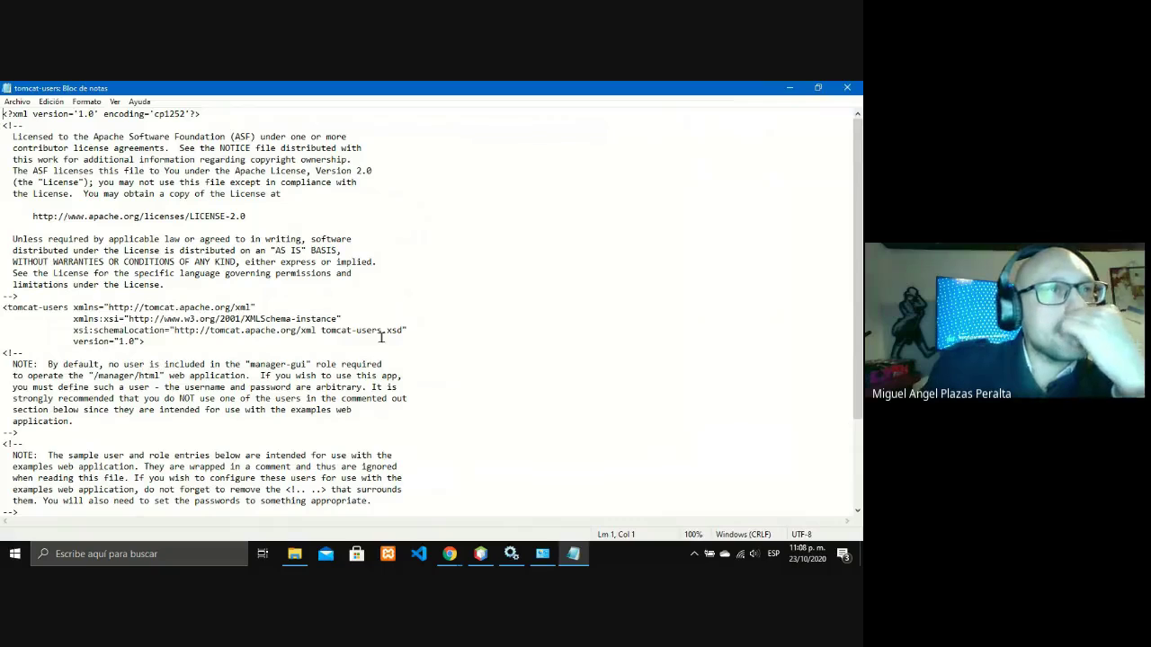
scroll(381, 336, "down", 1)
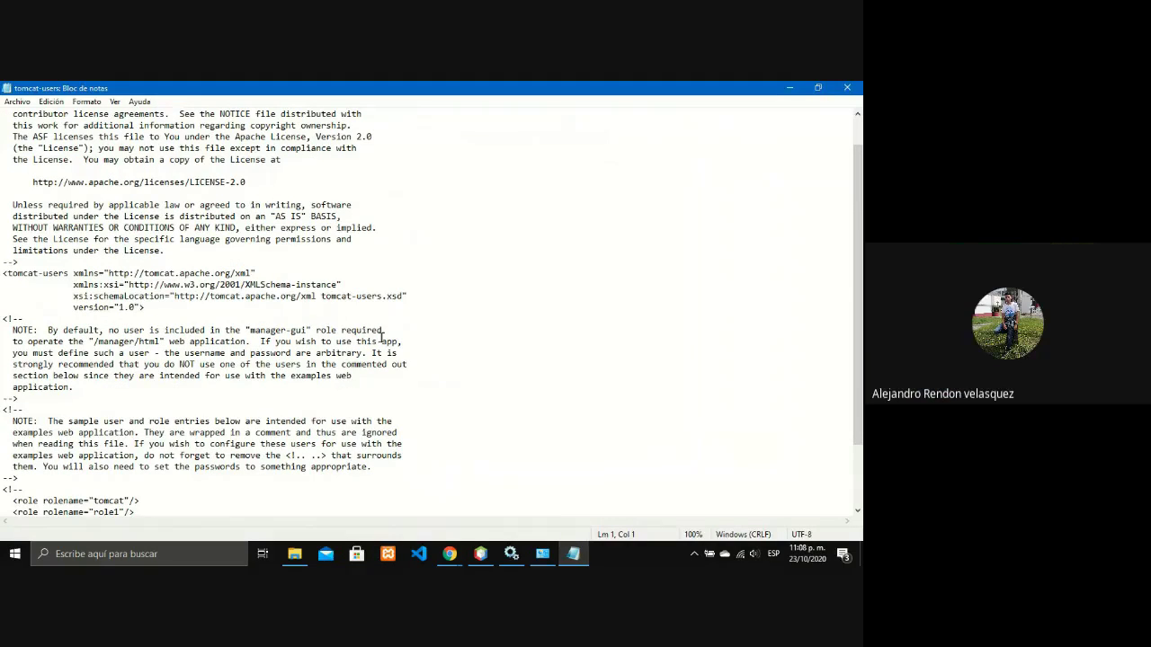
scroll(381, 337, "down", 2)
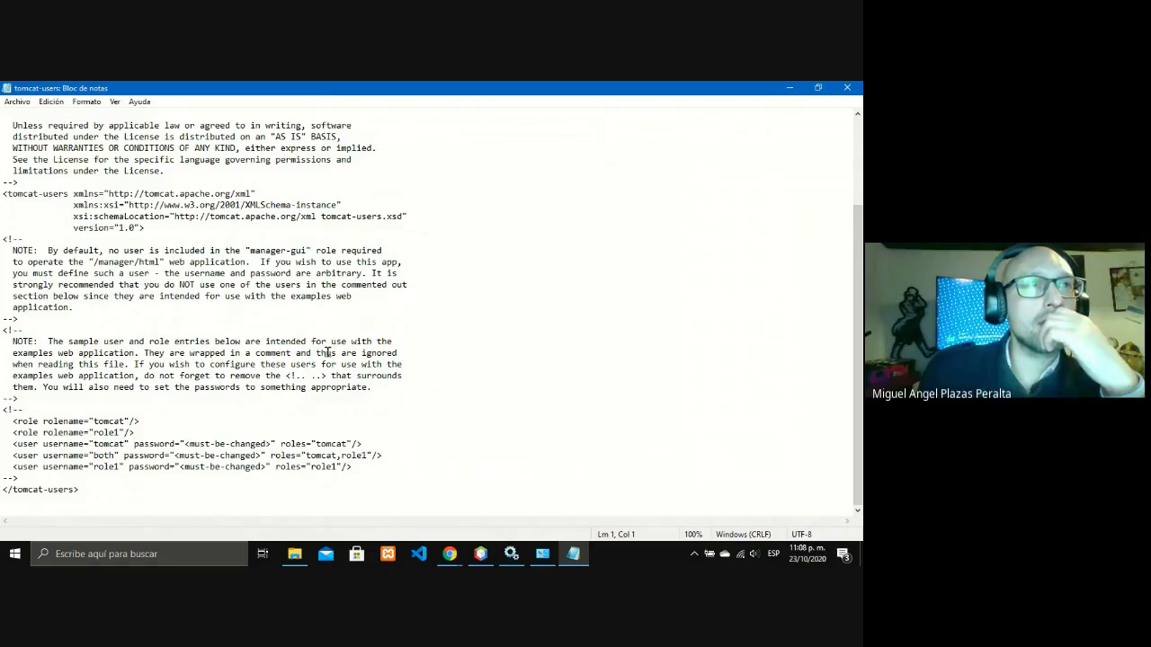
scroll(327, 352, "up", 4)
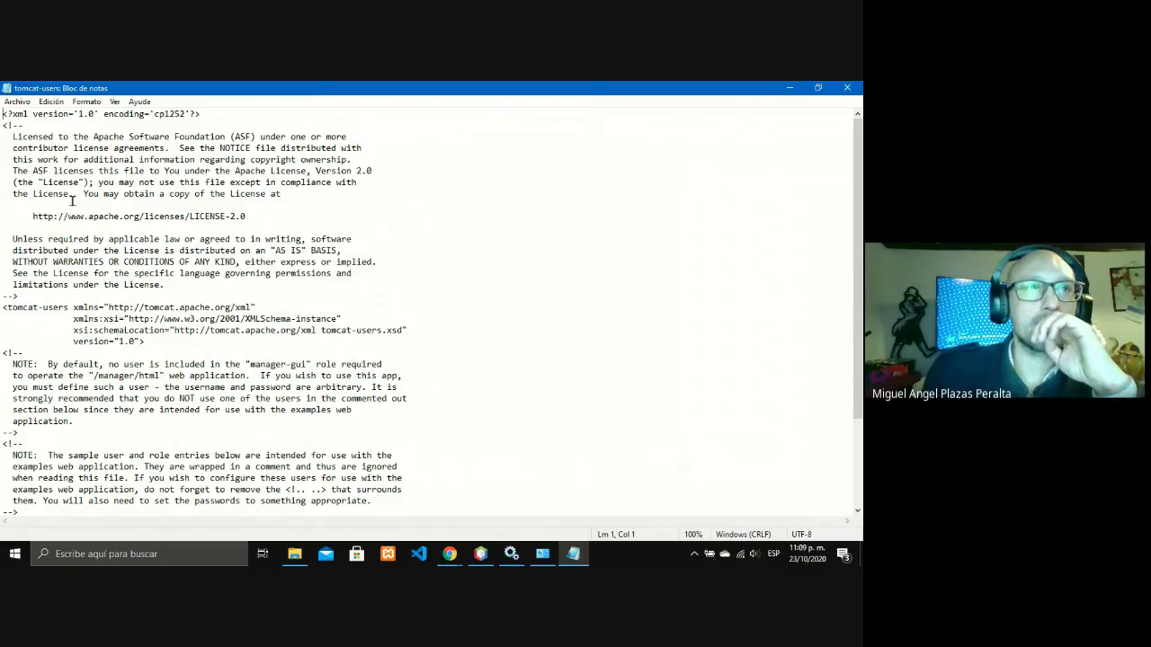
key("super+Right")
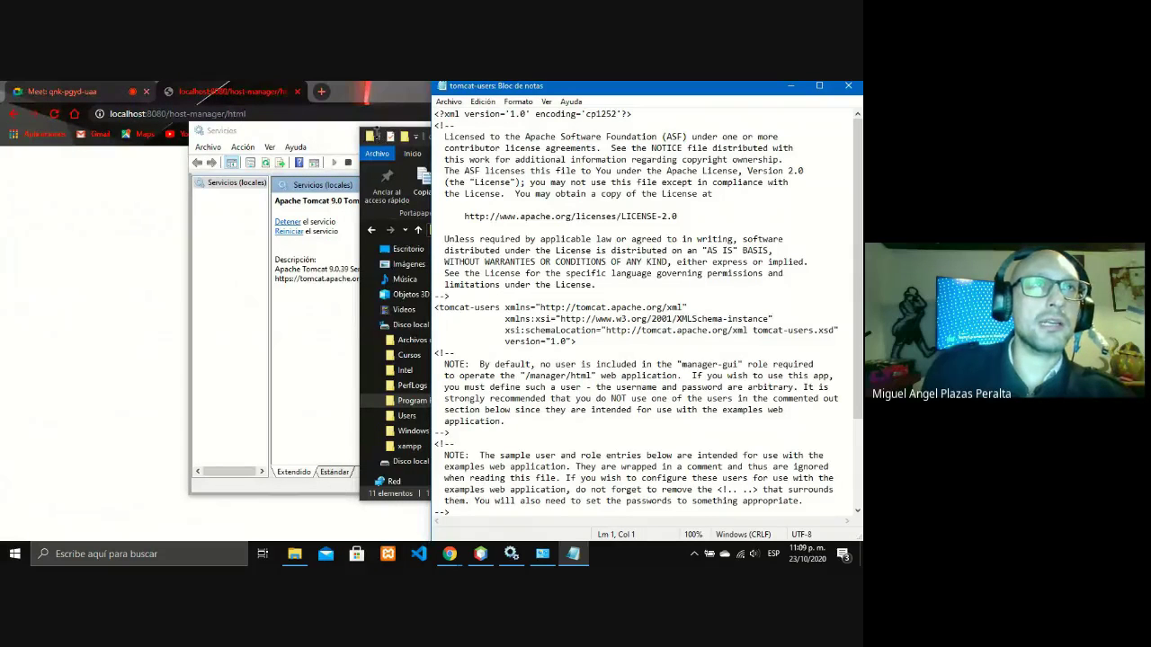
Minimize the conf folder and snap Chrome's host-manager login to the left beside Notepad.
left_click(370, 178)
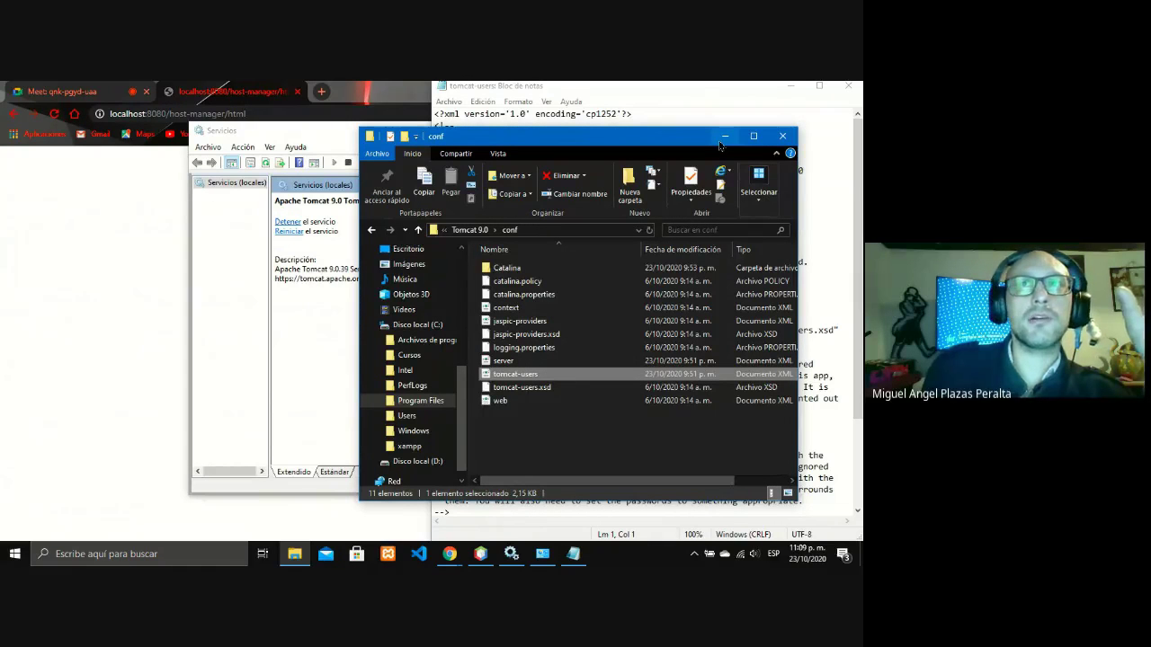
left_click(725, 136)
left_click(252, 90)
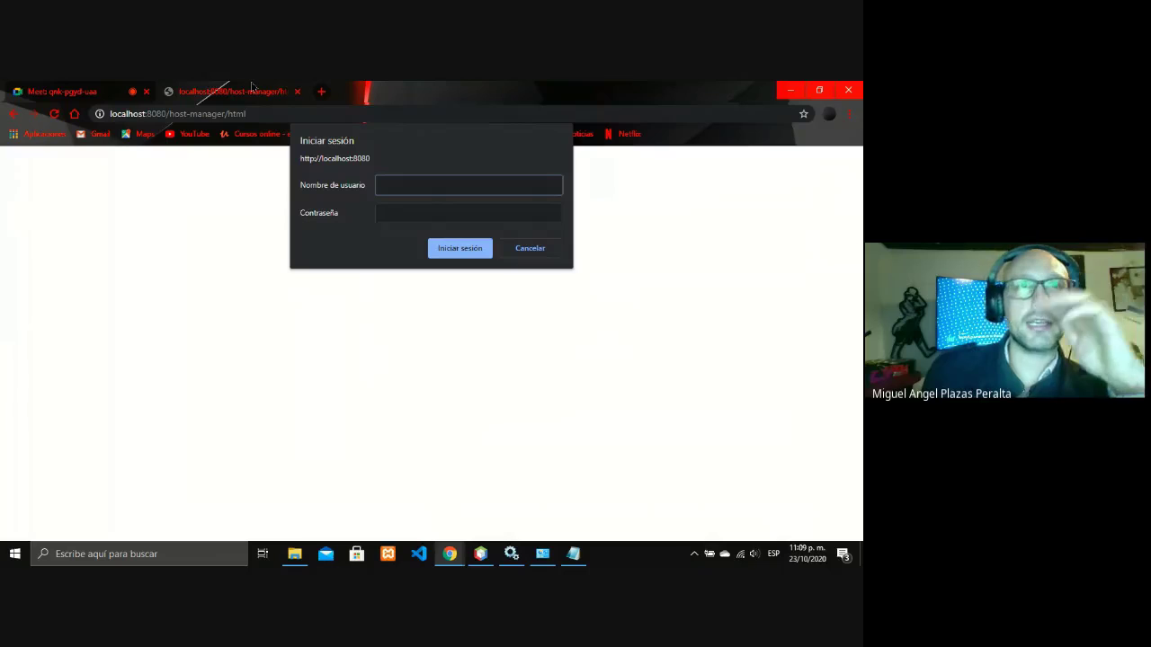
key("super+Left")
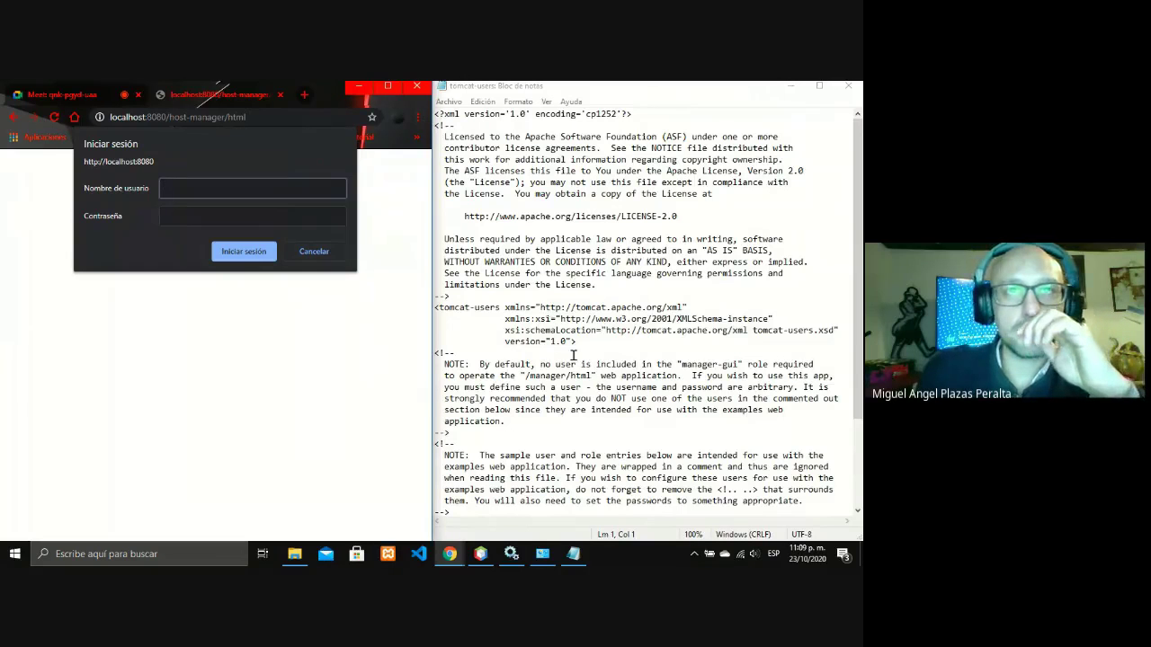
scroll(577, 358, "down", 4)
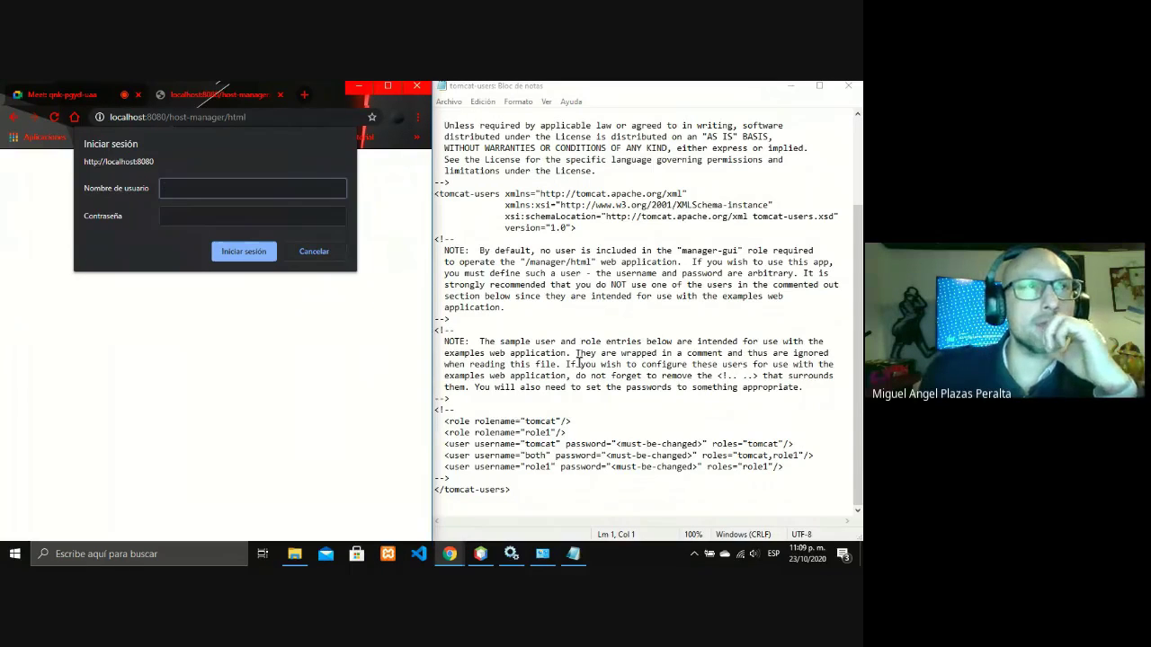
Enter tomcat as the username and try several passwords in the host-manager sign-in prompt.
type("to")
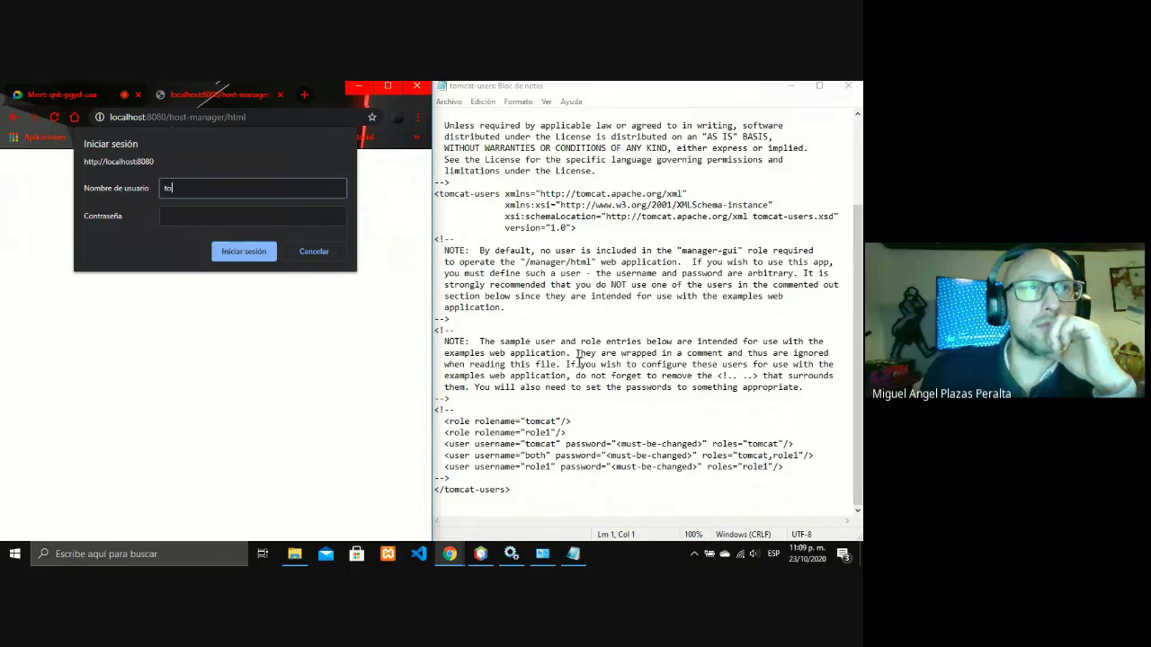
type("mcat")
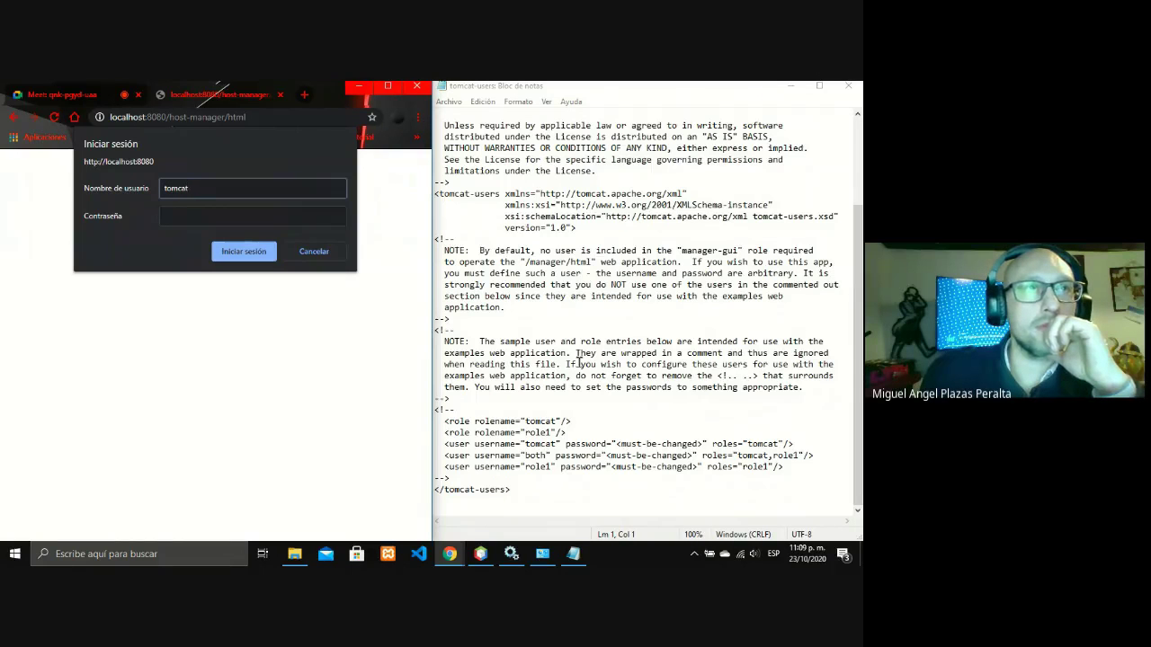
key("Tab")
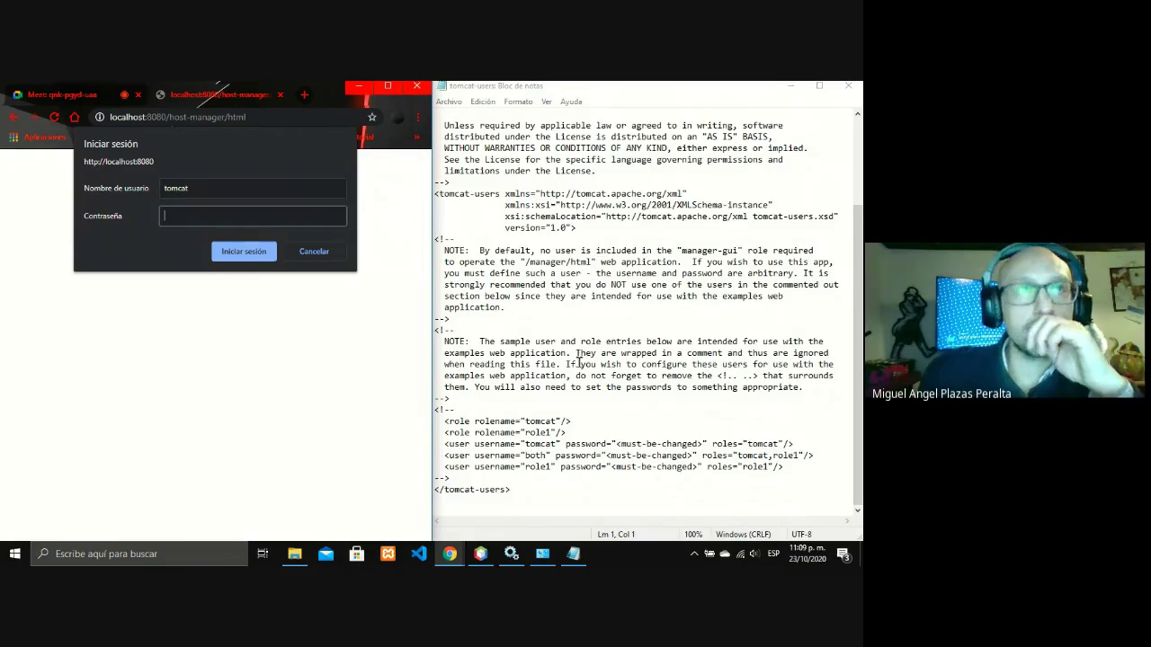
type("t")
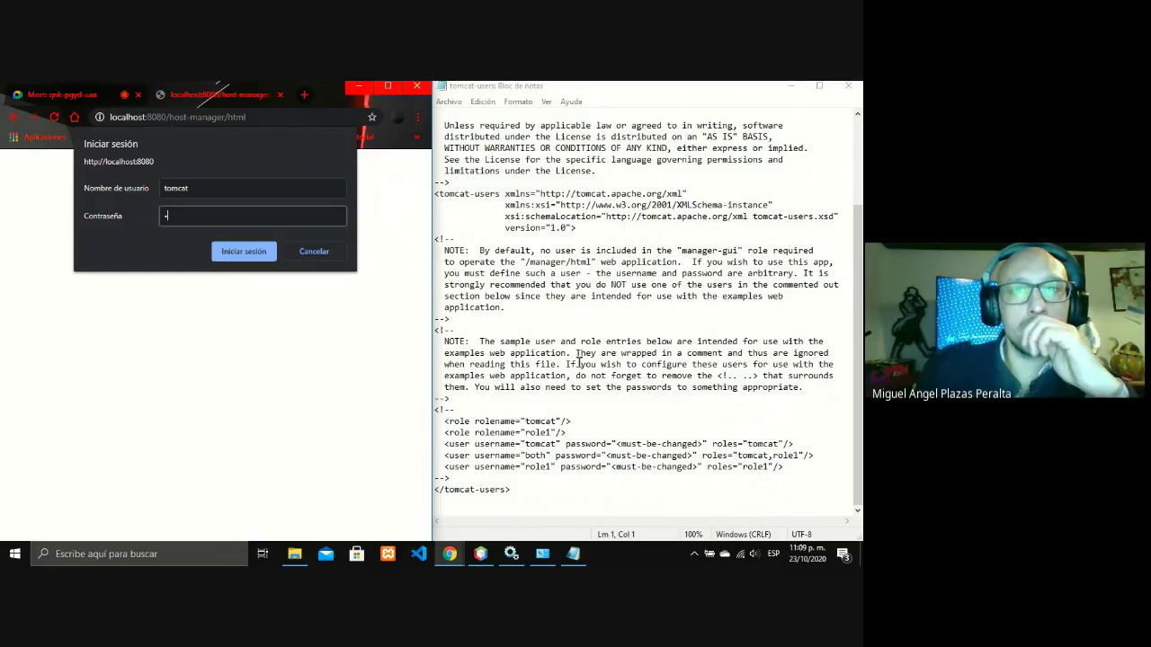
key("BackSpace")
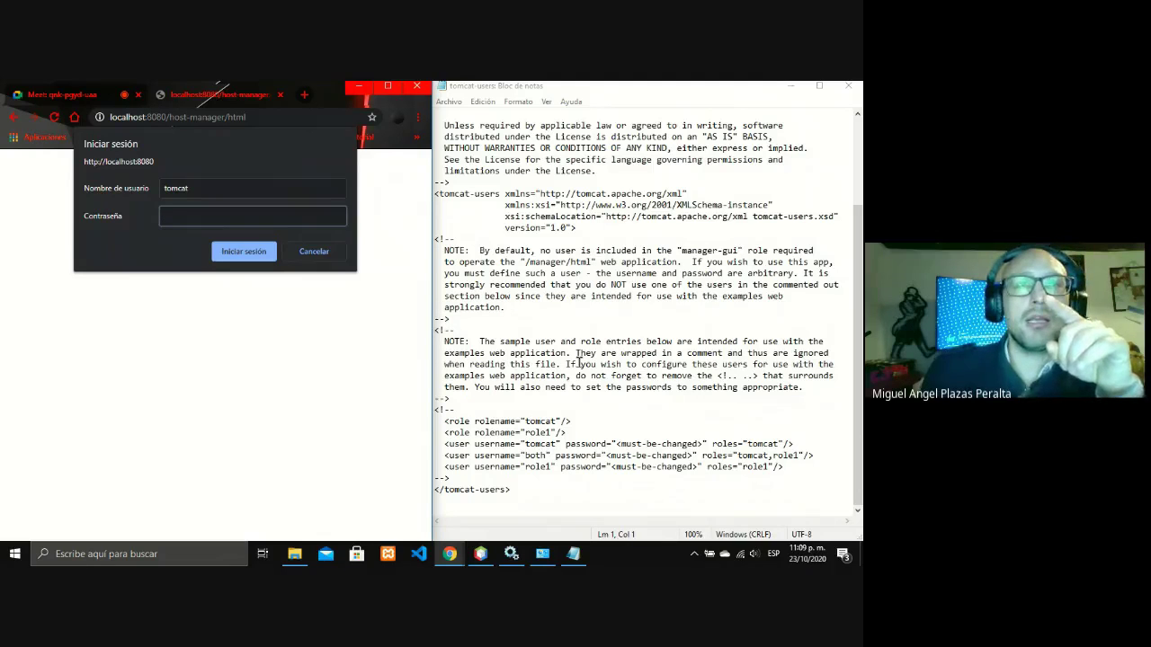
type("1234")
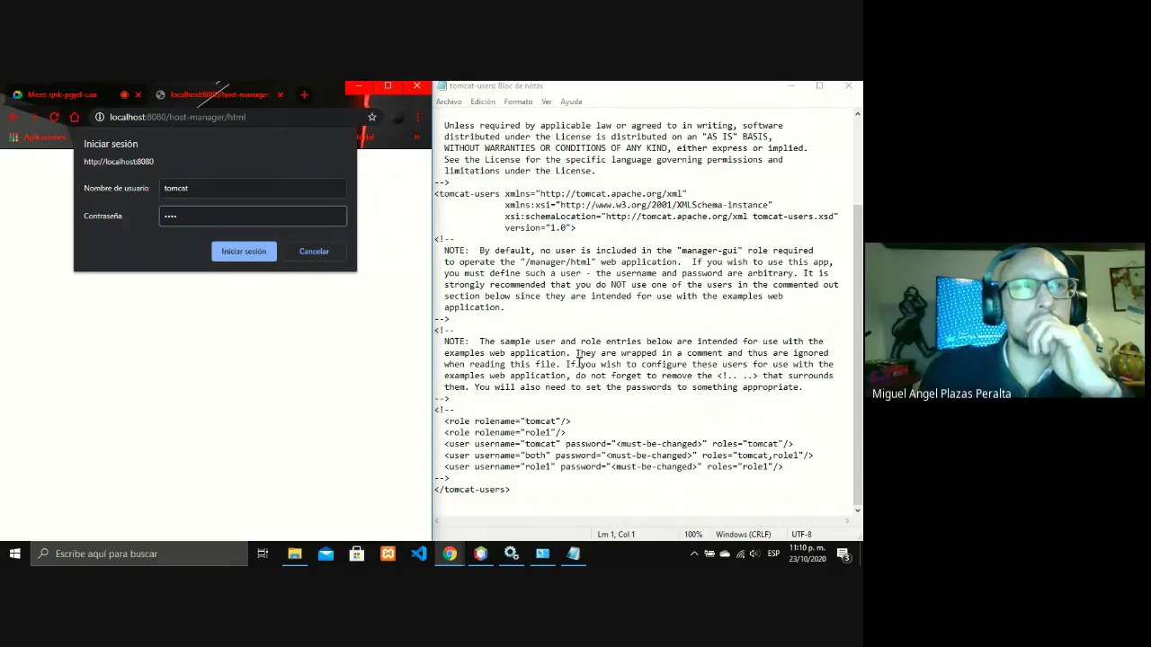
type("5")
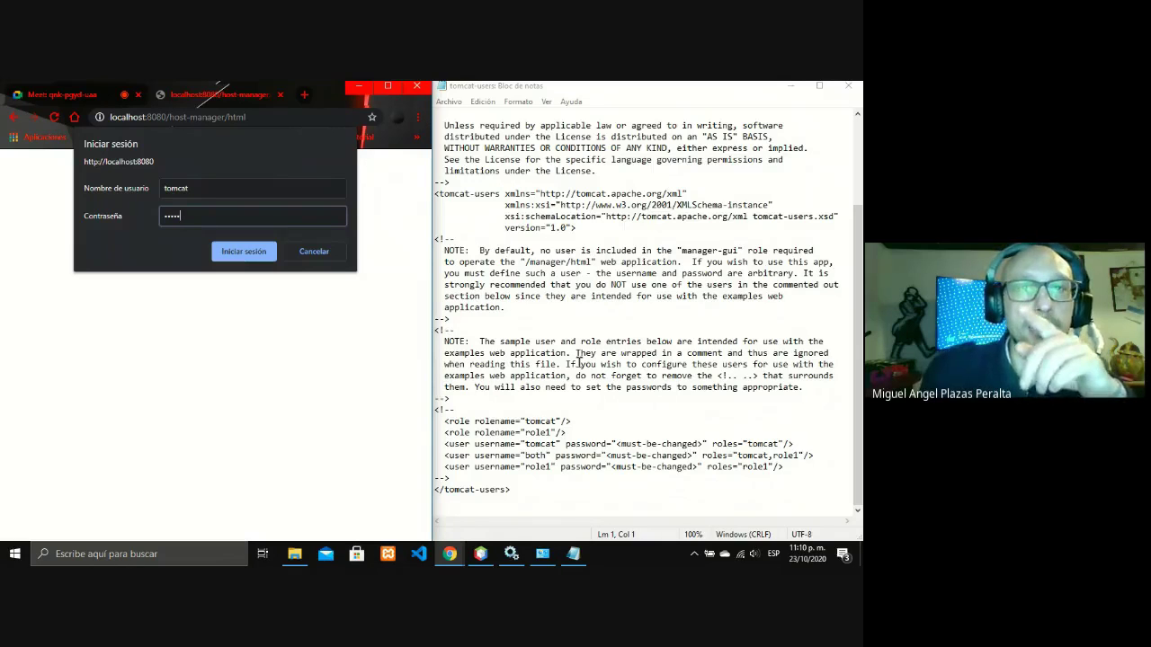
key("BackSpace")
key("BackSpace")
key("BackSpace")
key("BackSpace")
key("BackSpace")
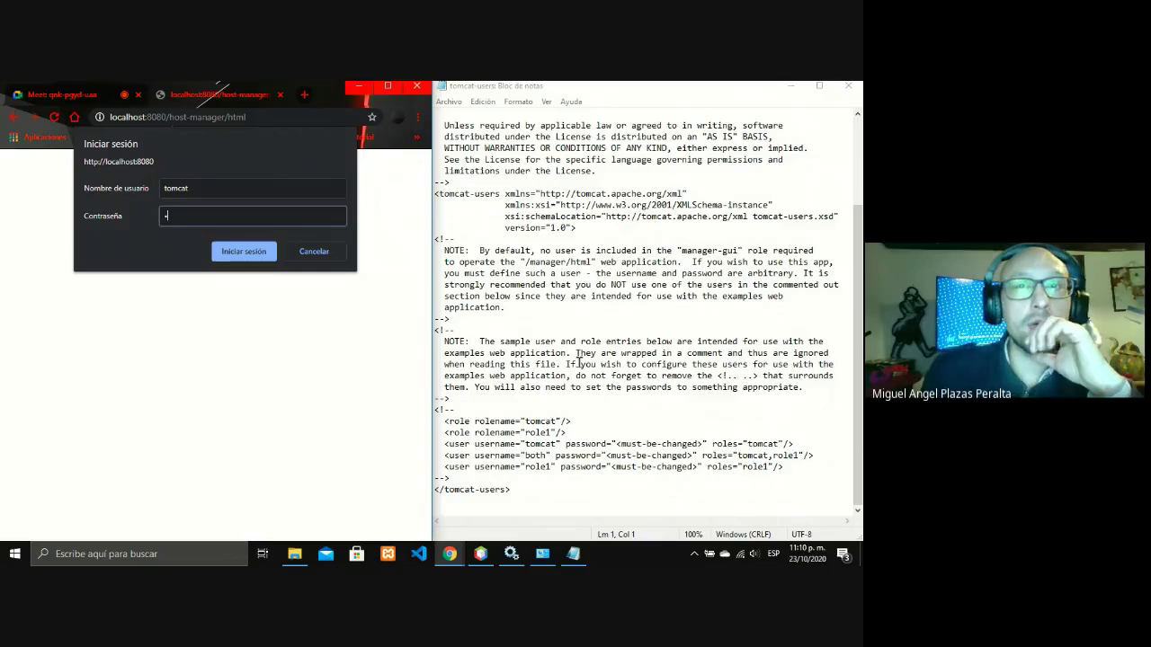
type("to1234")
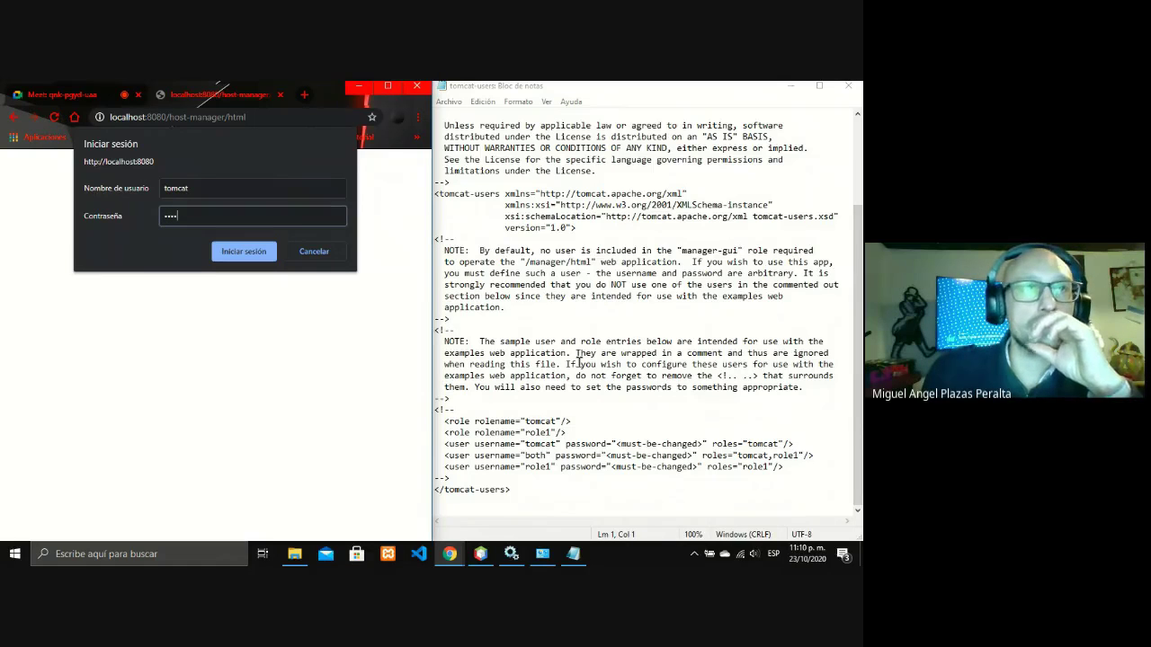
type("567")
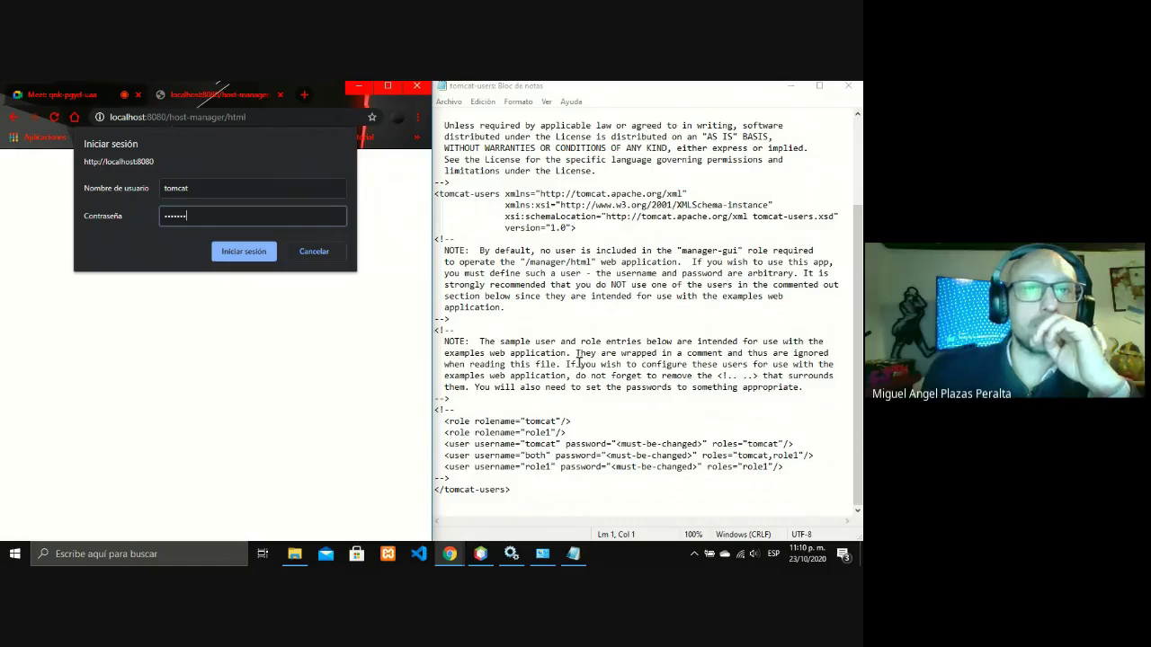
type("8")
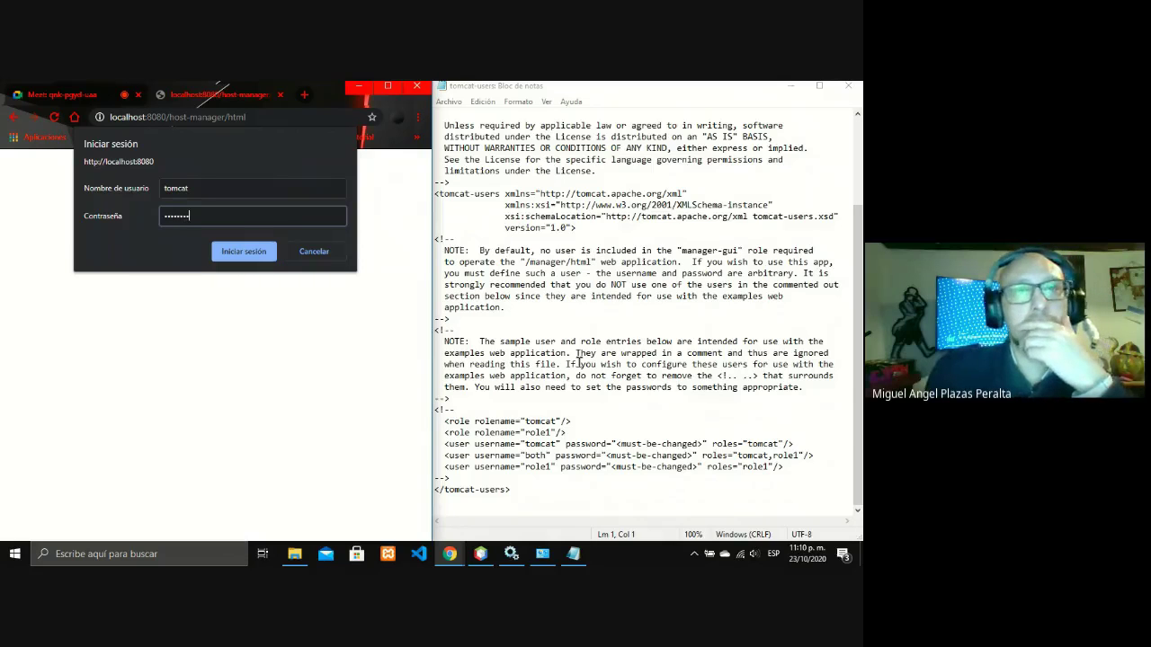
type("91234")
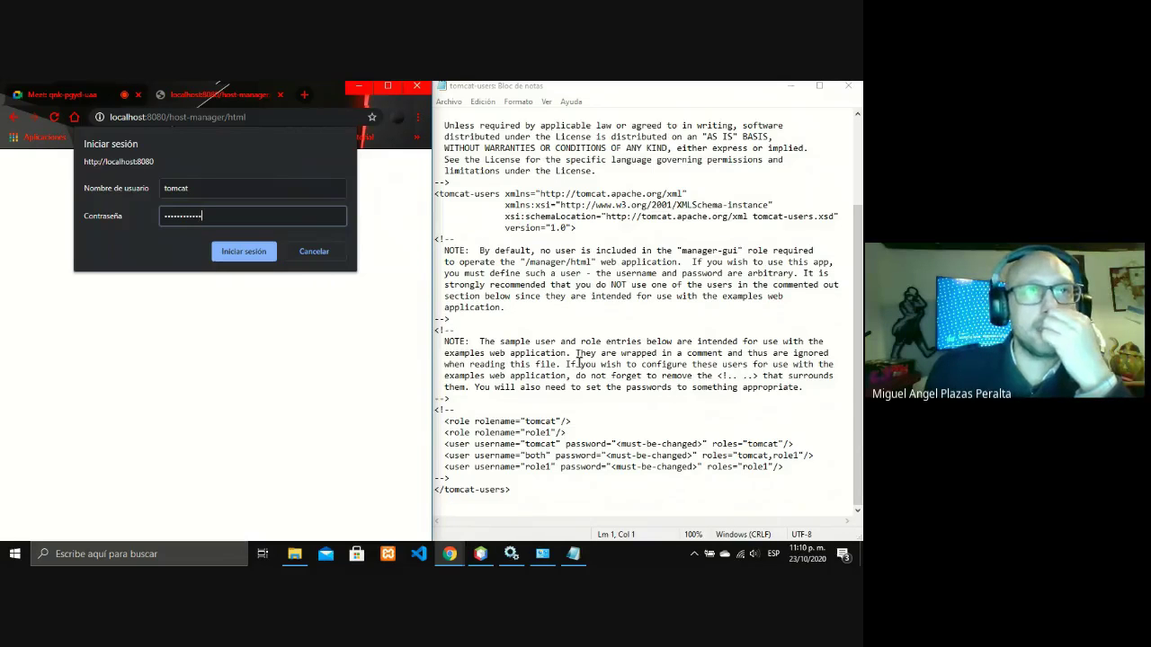
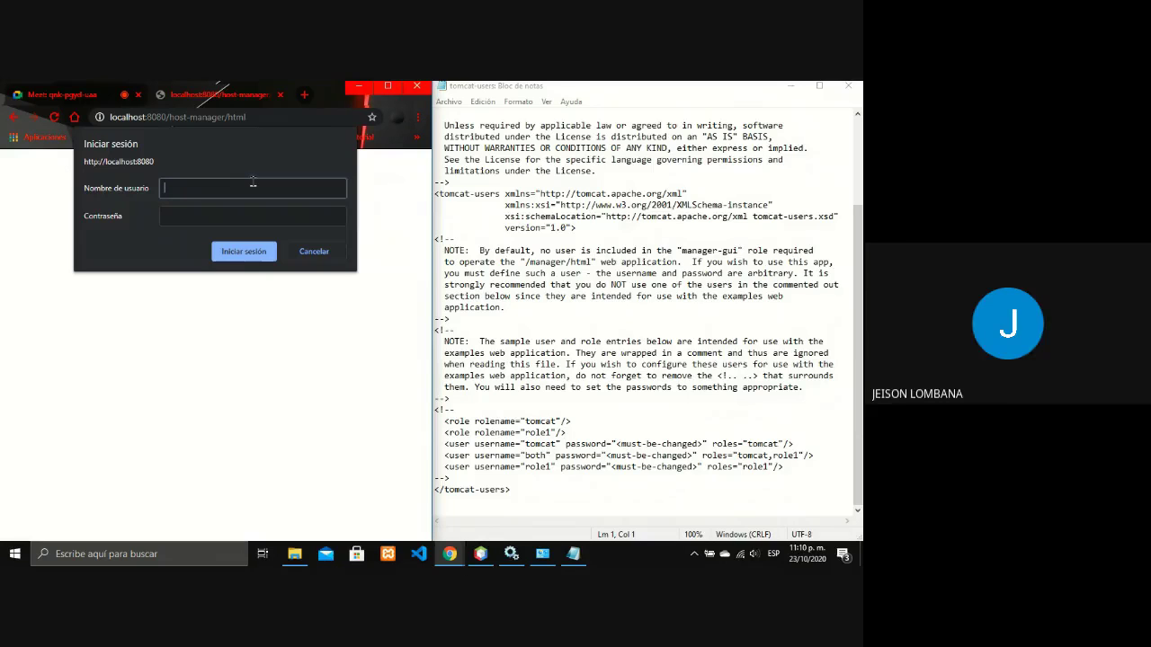
Try signing in to Host Manager as 'tomcat', then enter the username 'role1'.
type("tomc")
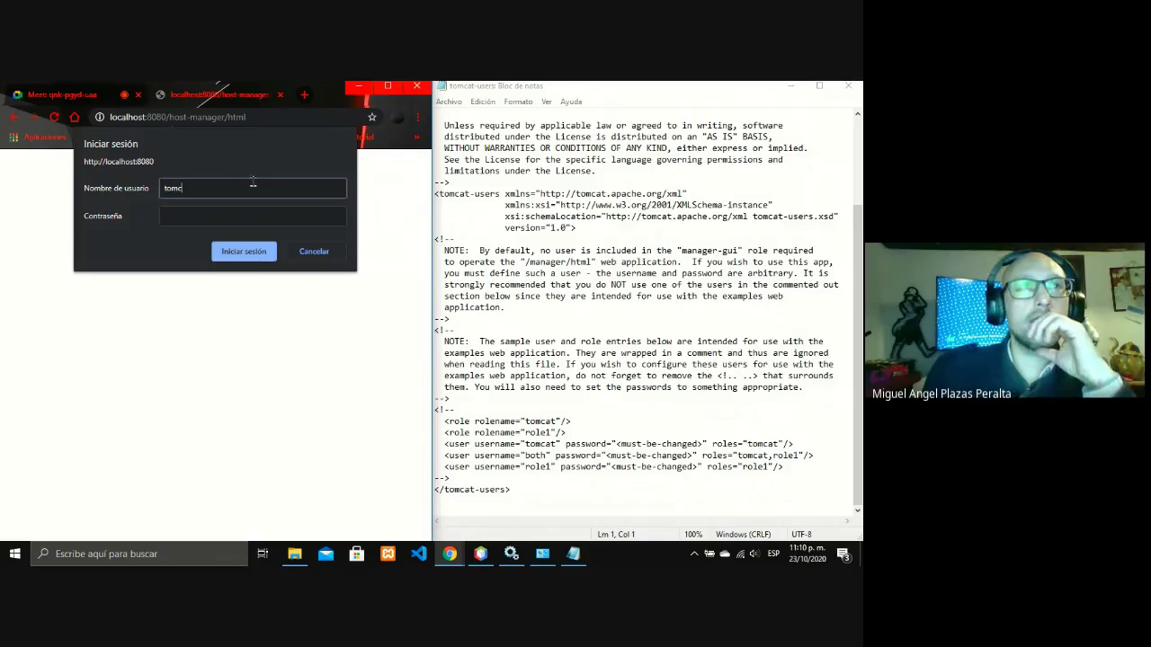
type("at")
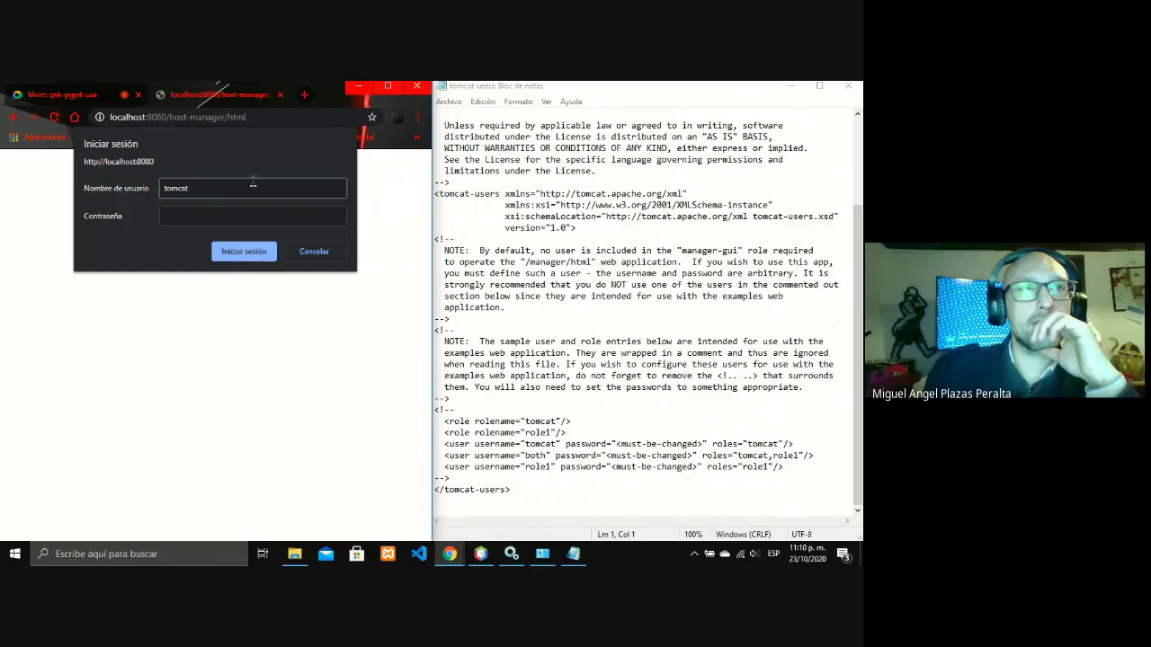
left_click(235, 254)
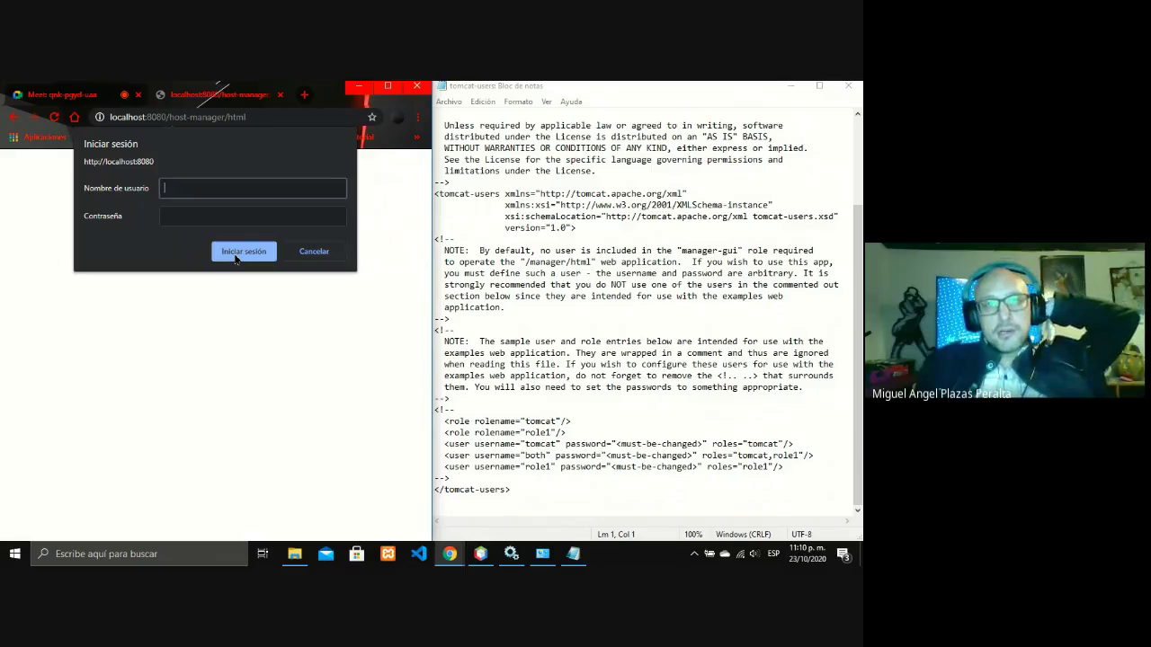
type("role1")
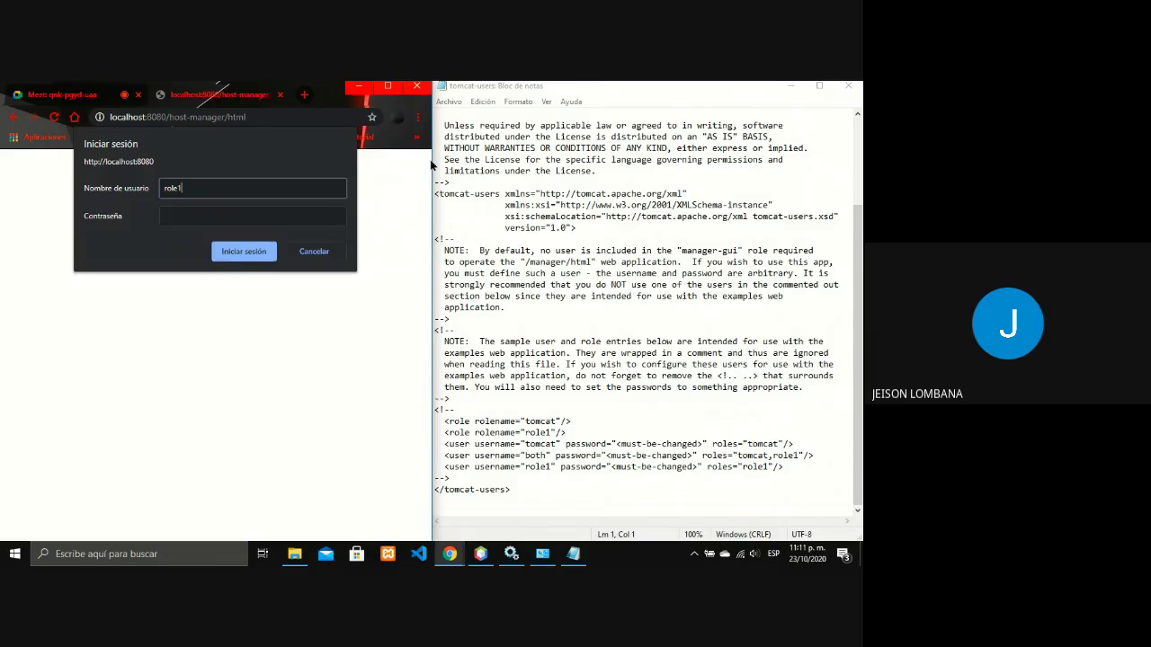
Minimize the browser and Notepad, then restore Chrome on the Google Meet tab.
left_click(359, 88)
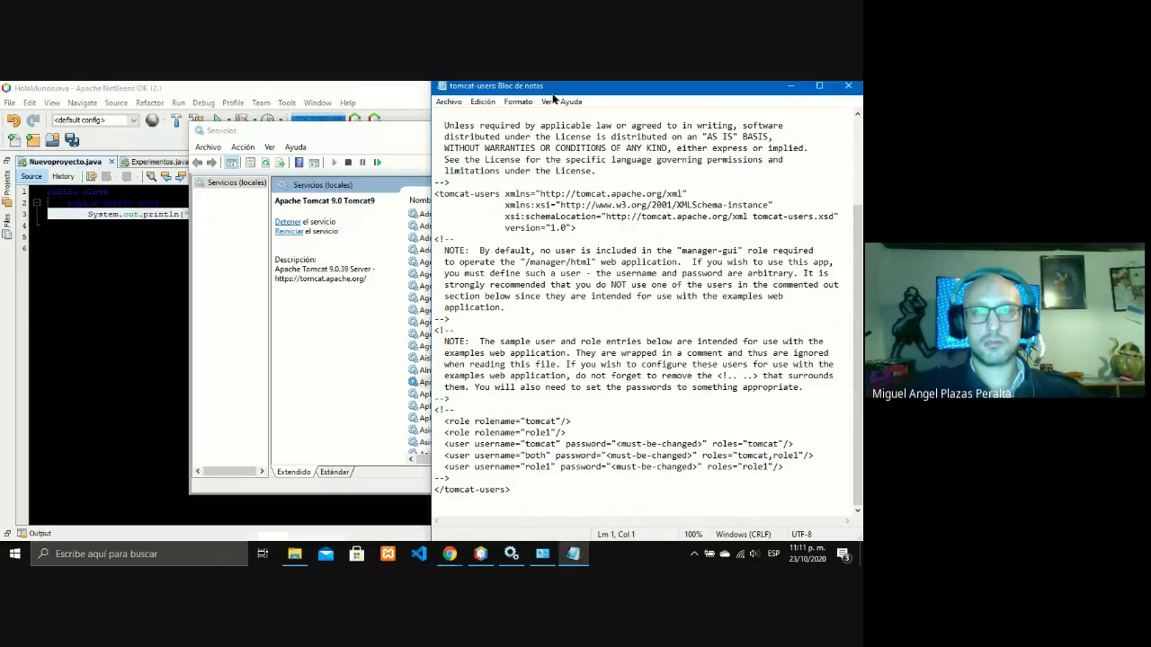
left_click(790, 85)
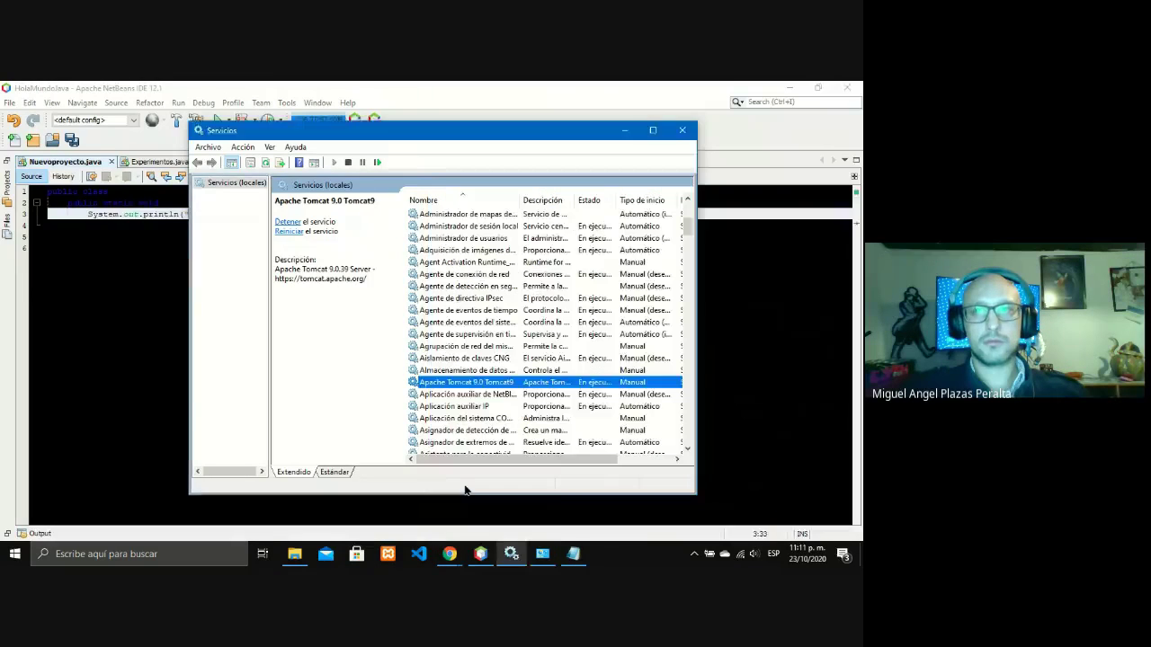
left_click(450, 553)
left_click(387, 499)
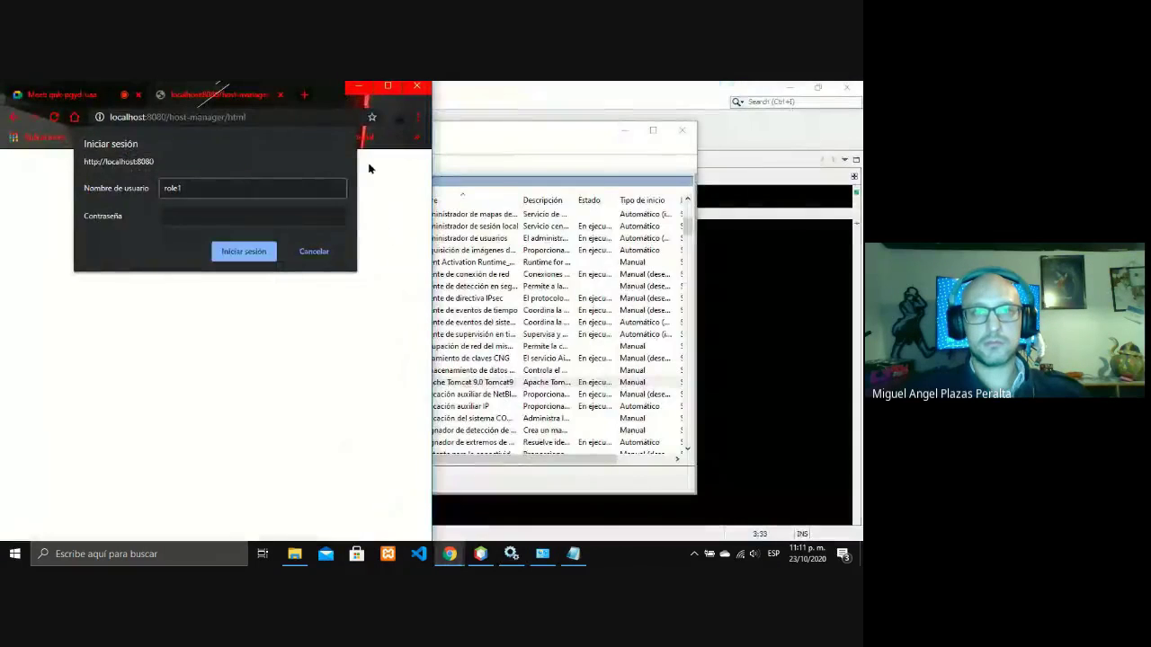
left_click(78, 95)
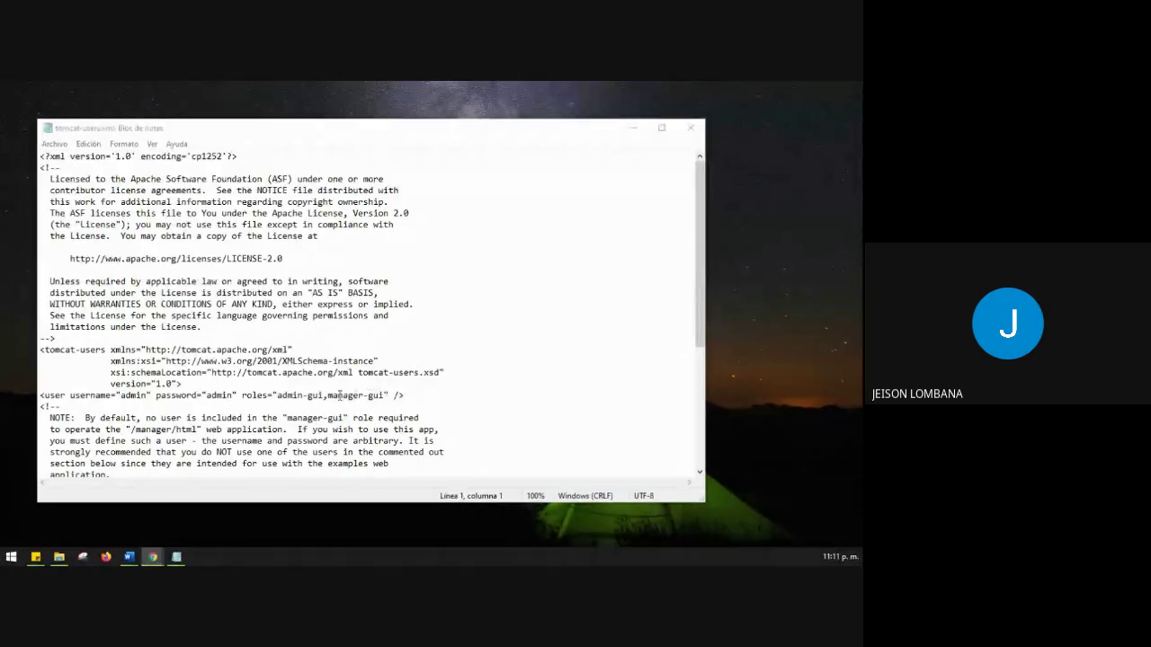
Highlight the tomcat-users tag, then the user line's username, password and admin-gui,manager-gui roles.
left_click(45, 351)
left_click_drag(40, 352, 181, 385)
left_click(99, 393)
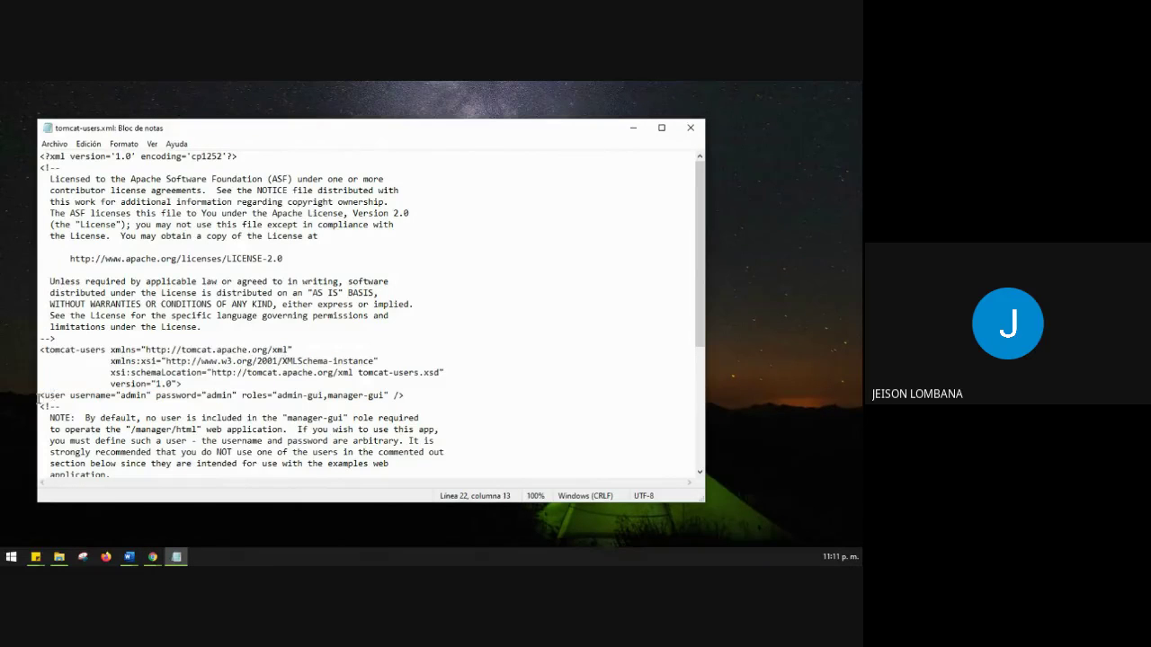
key("shift+End")
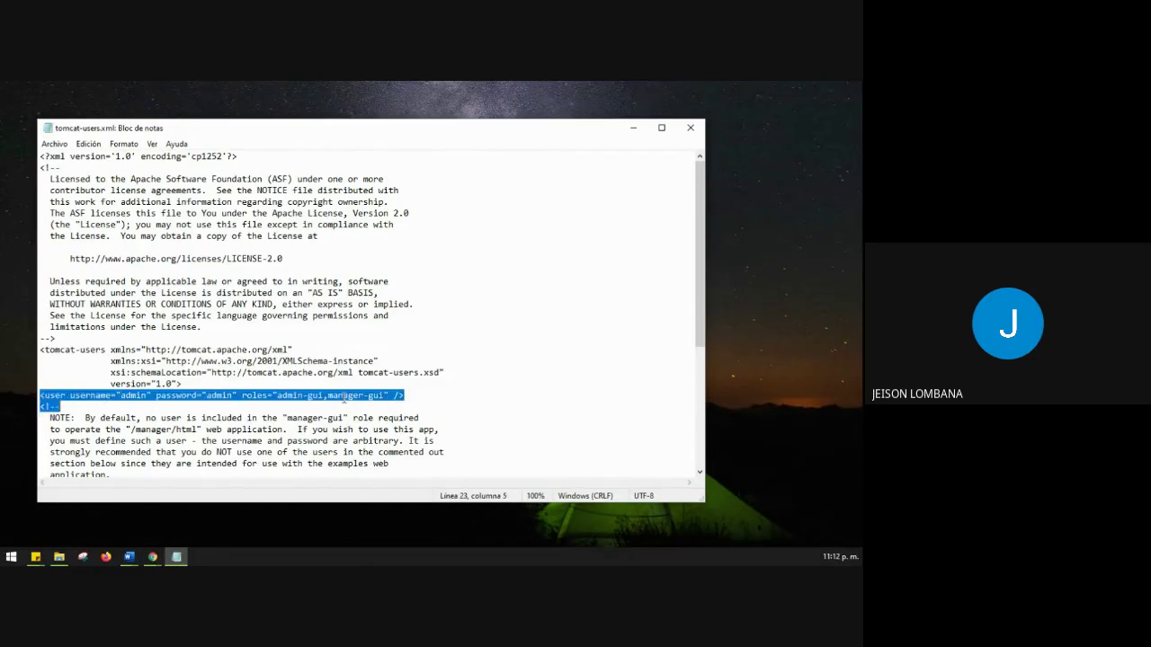
double_click(123, 397)
double_click(211, 392)
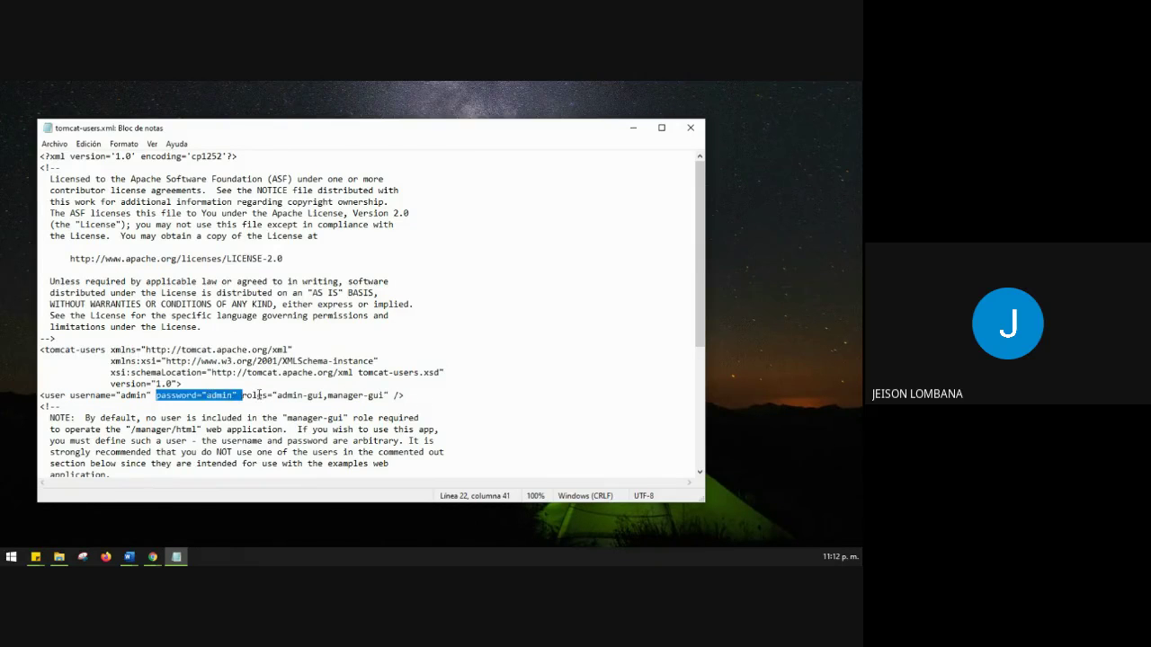
left_click_drag(279, 396, 386, 395)
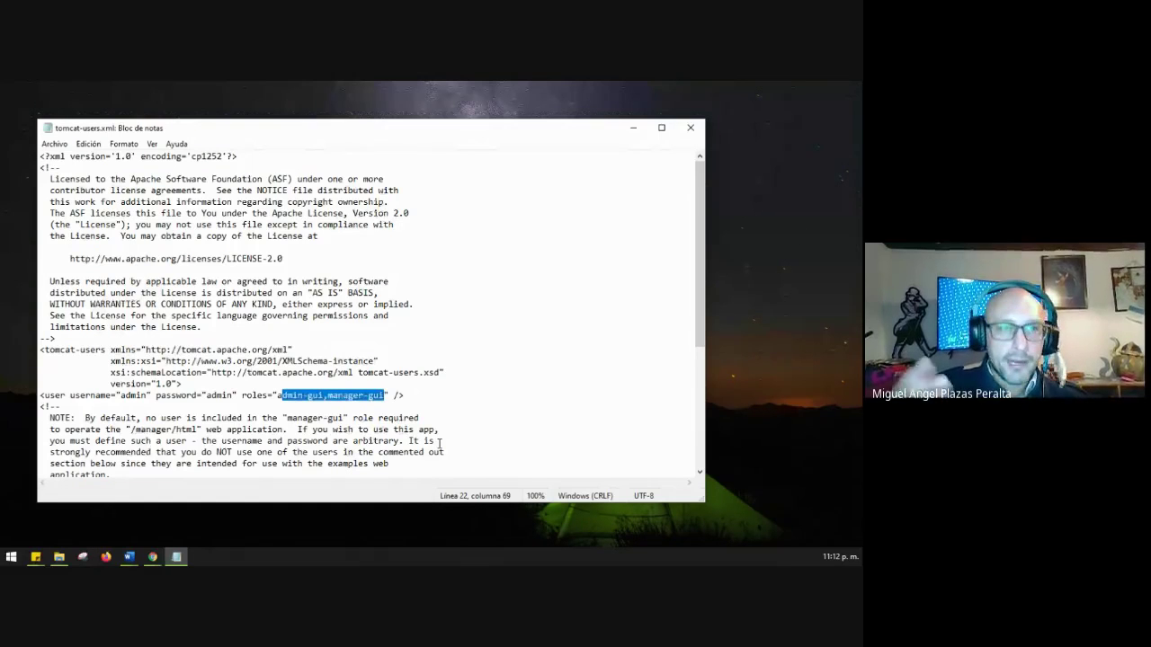
Select the entire user line and switch over to Chrome to share it.
scroll(438, 385, "down", 6)
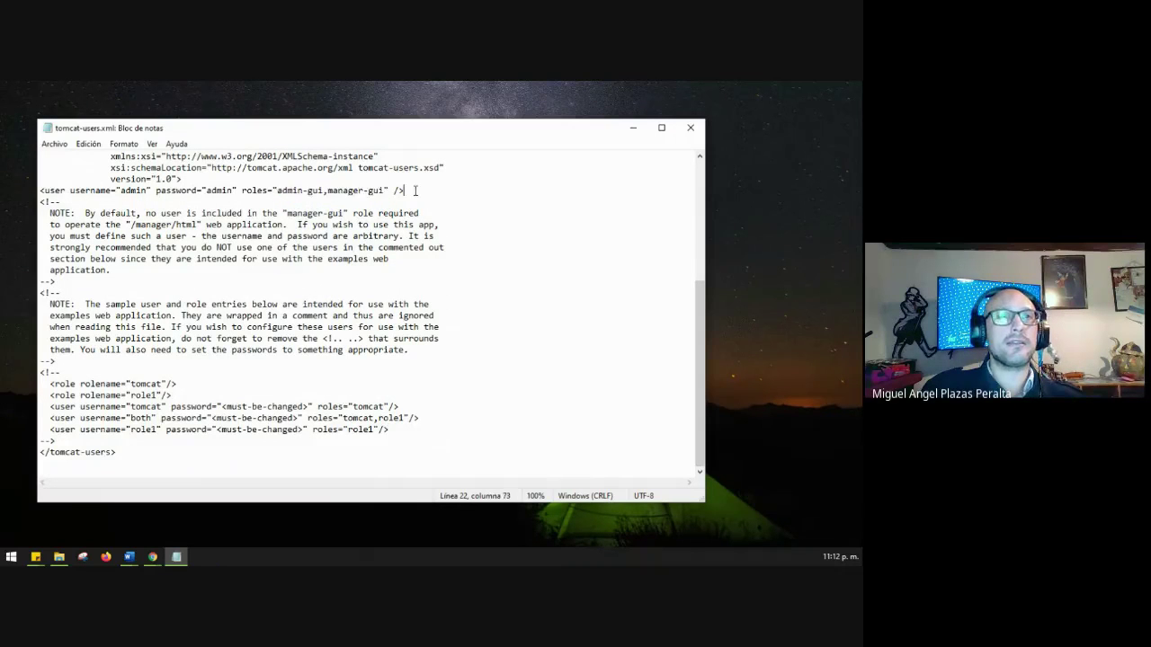
left_click_drag(411, 190, 32, 191)
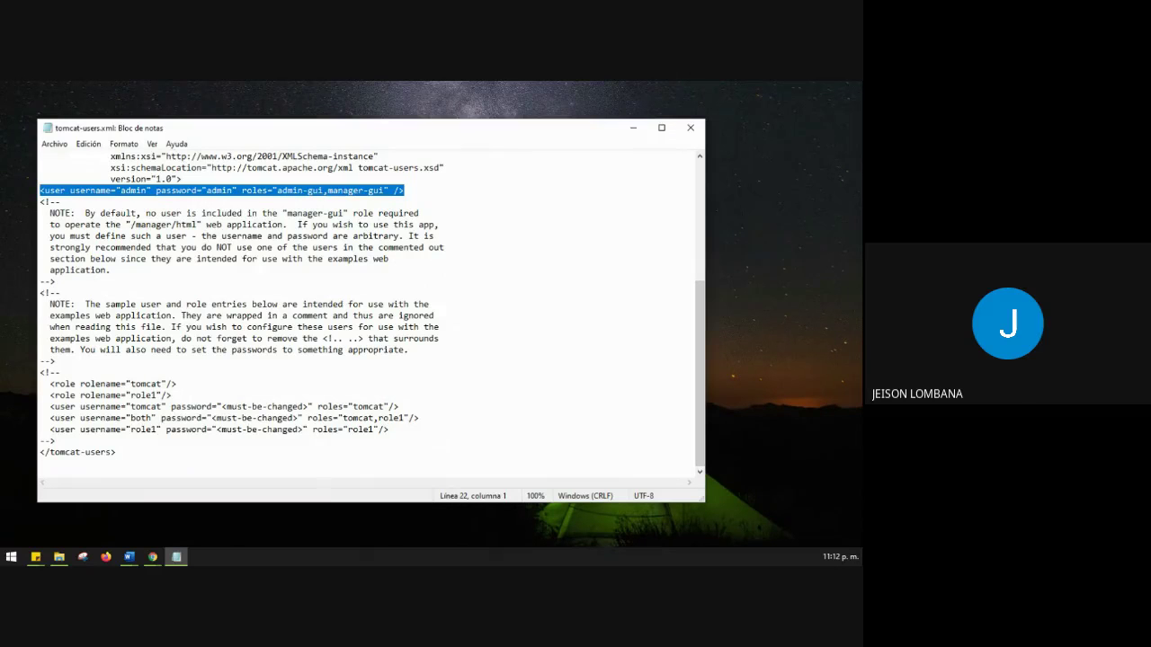
key("alt+Tab")
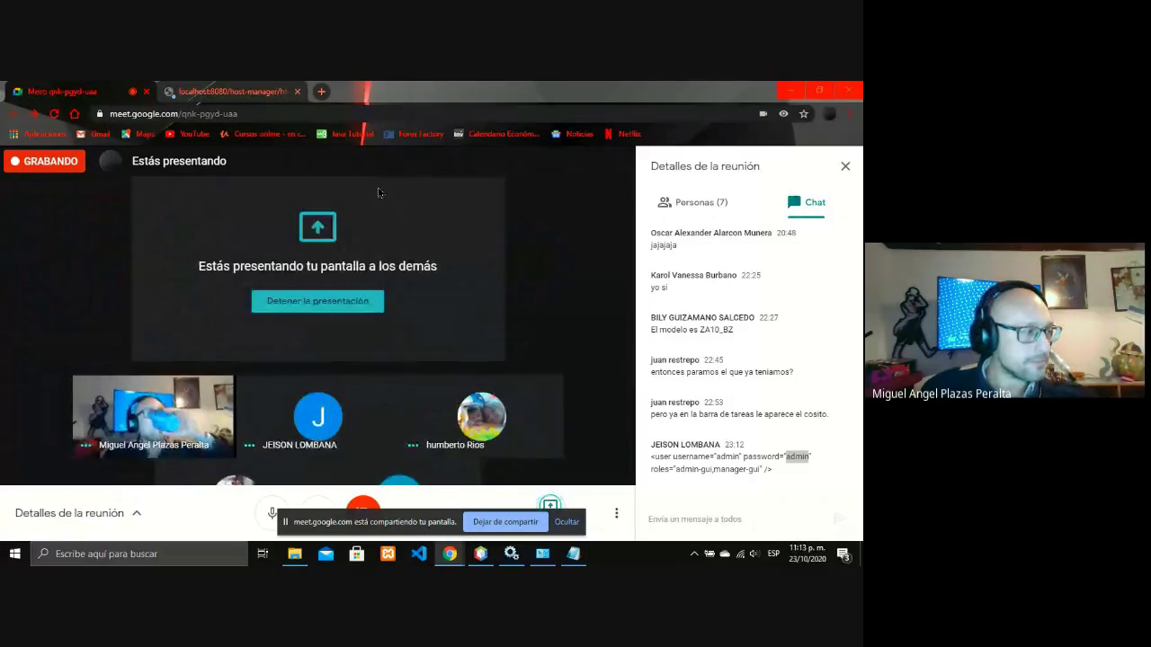
On the host-manager tab, clear the username and cancel the login prompt.
left_click(230, 90)
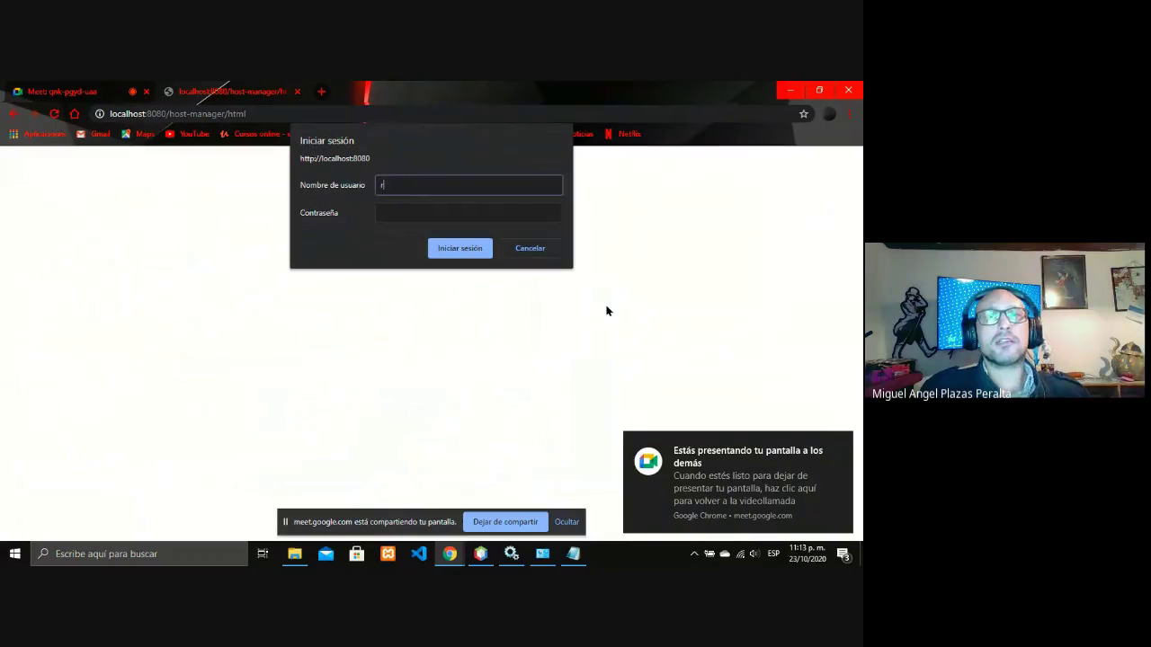
key("BackSpace")
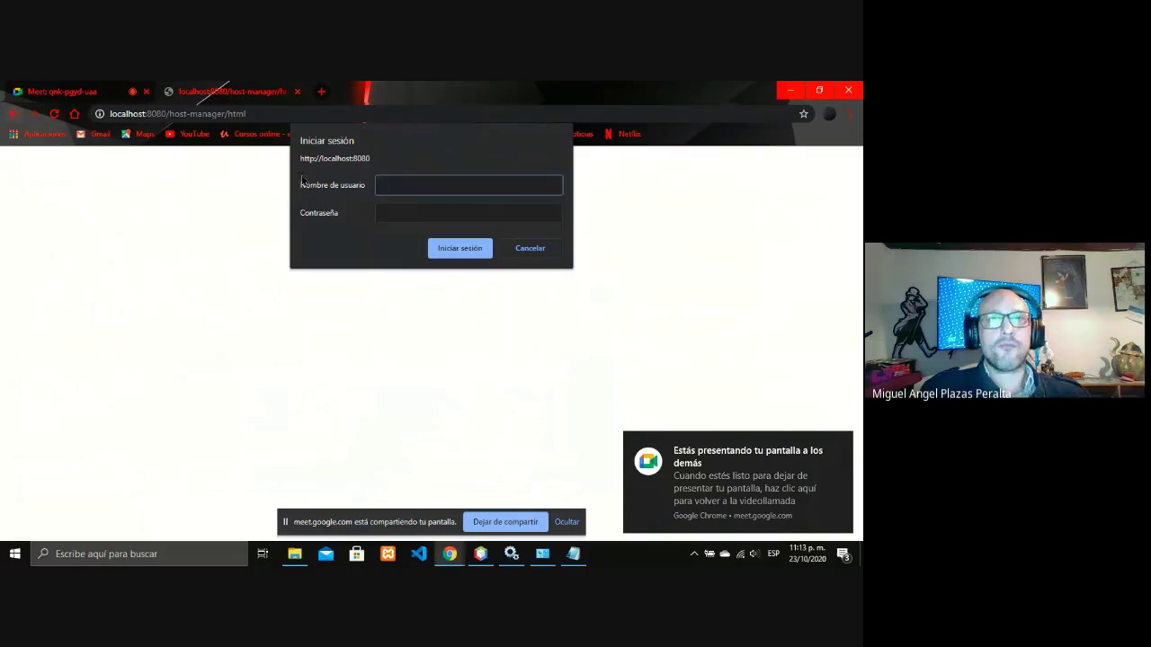
left_click(545, 249)
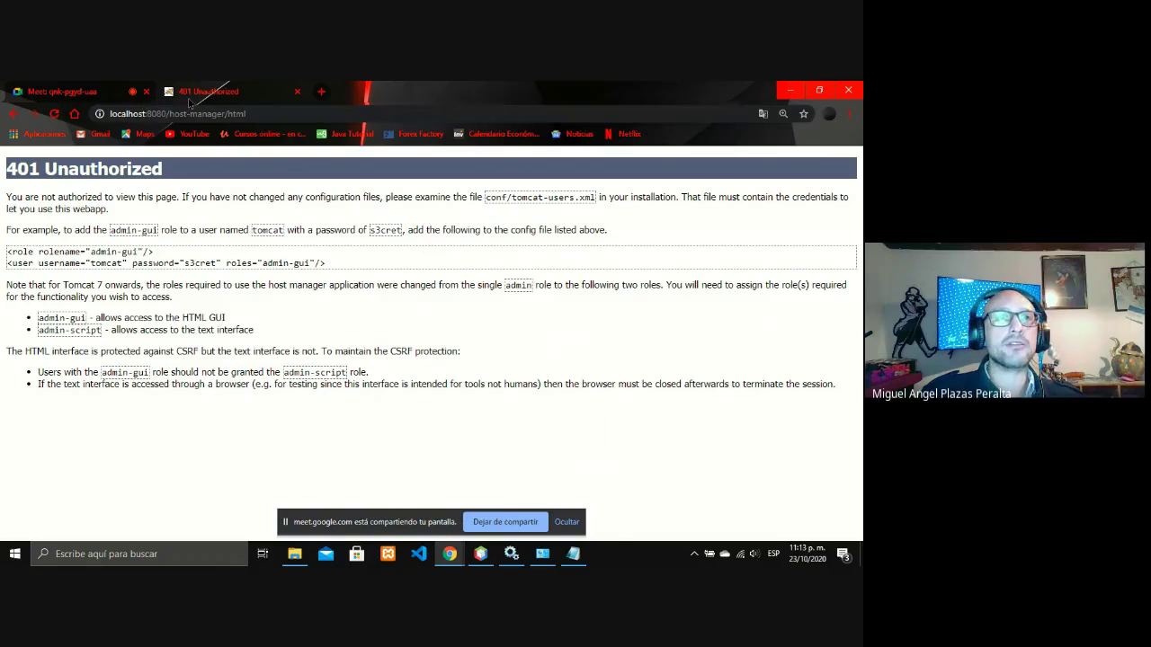
From the Tomcat welcome page, open Host Manager and submit its login prompt.
left_click(13, 120)
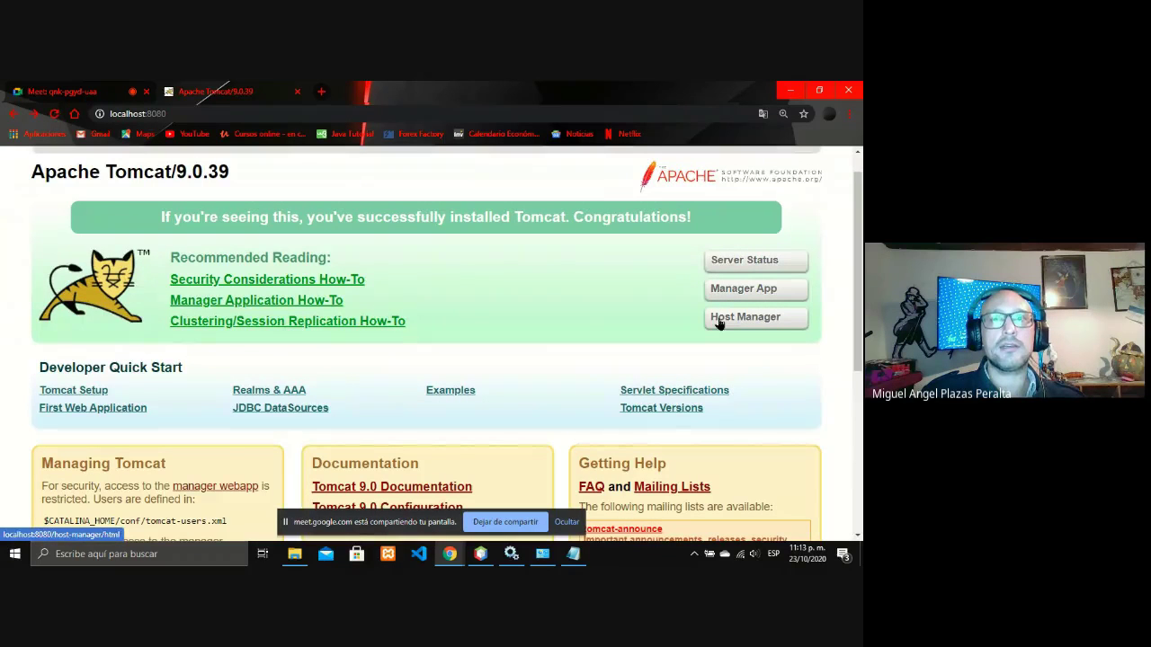
left_click(719, 322)
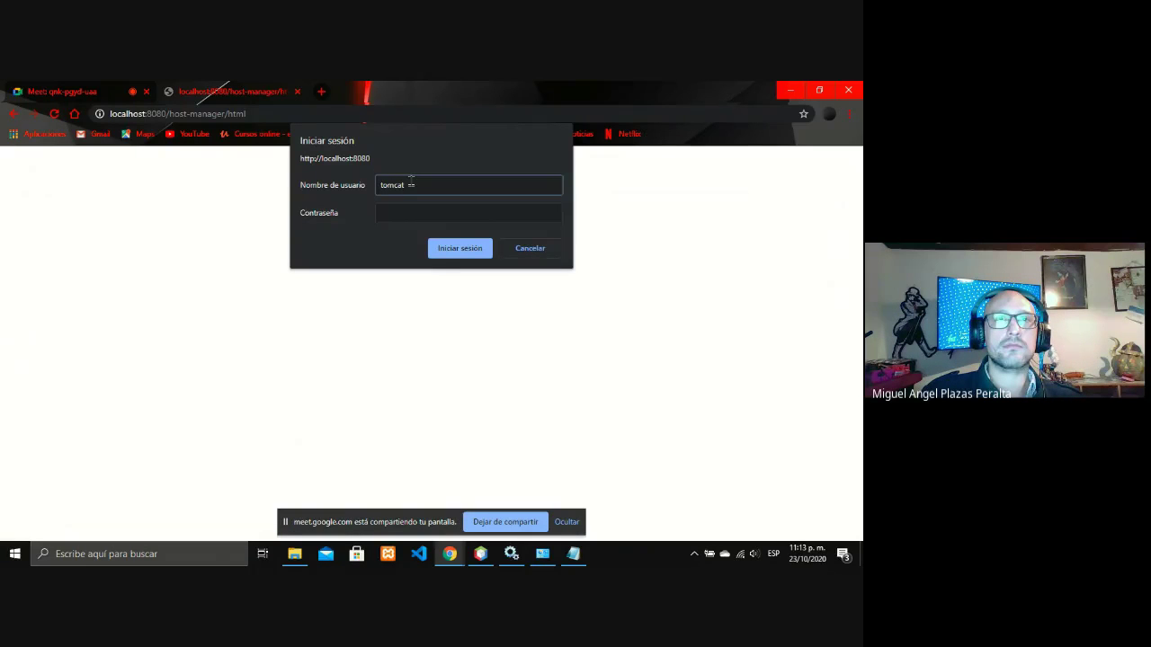
key("Tab")
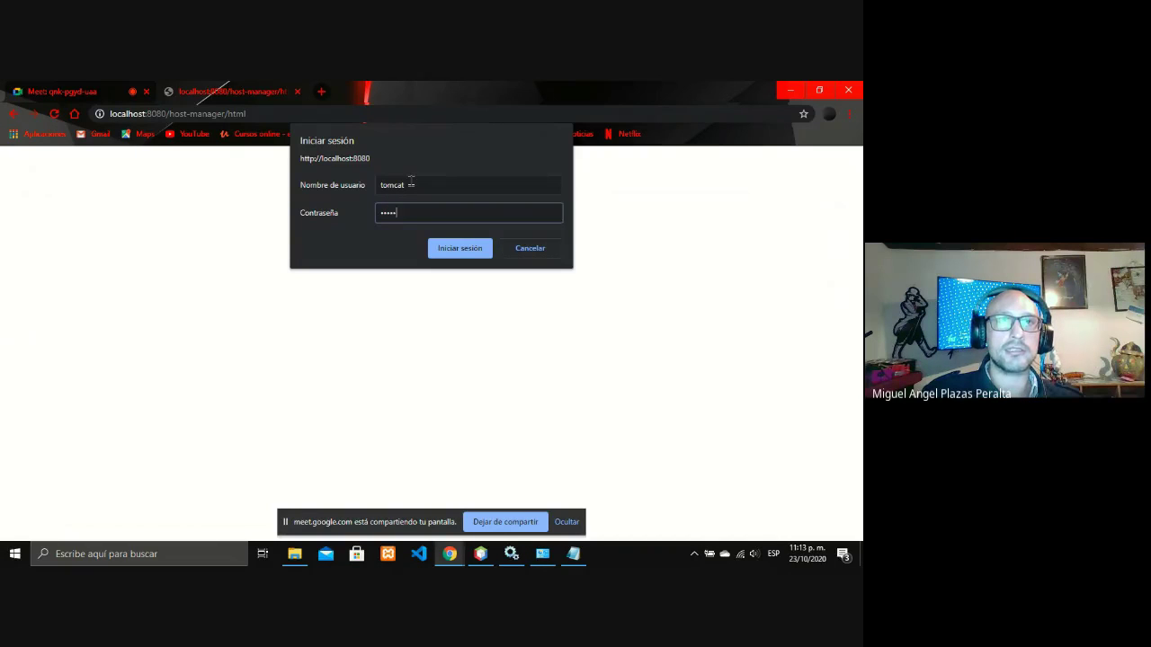
key("Return")
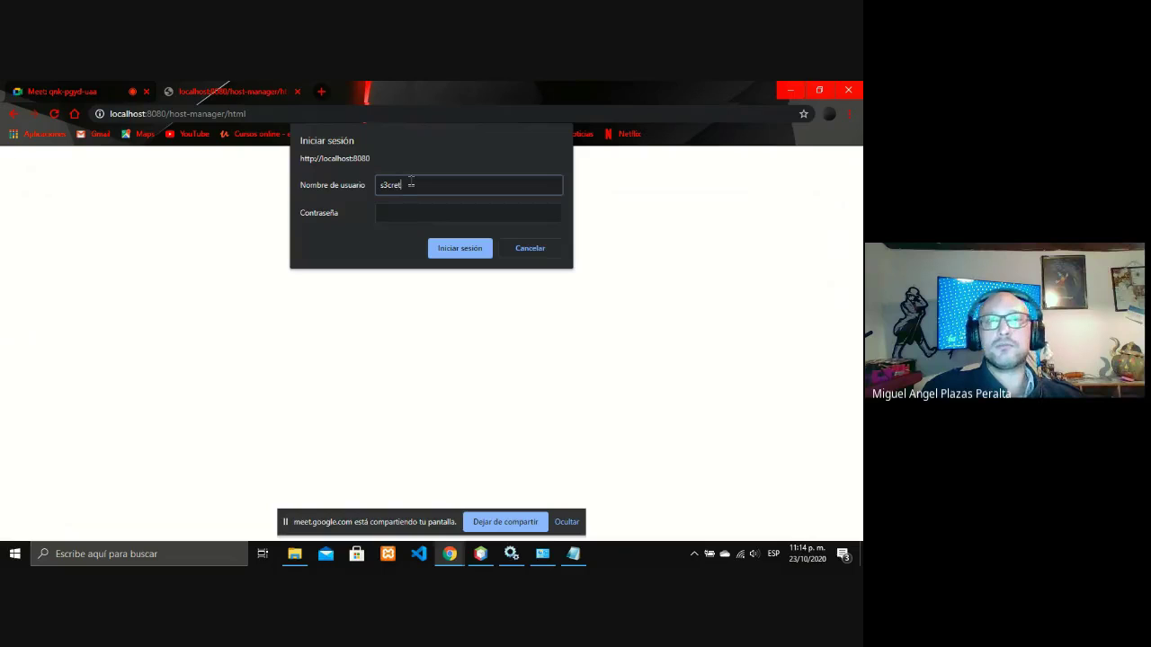
Retry the Host Manager login with username 'tomcat' and a password.
key("BackSpace")
key("BackSpace")
key("BackSpace")
key("BackSpace")
key("BackSpace")
key("BackSpace")
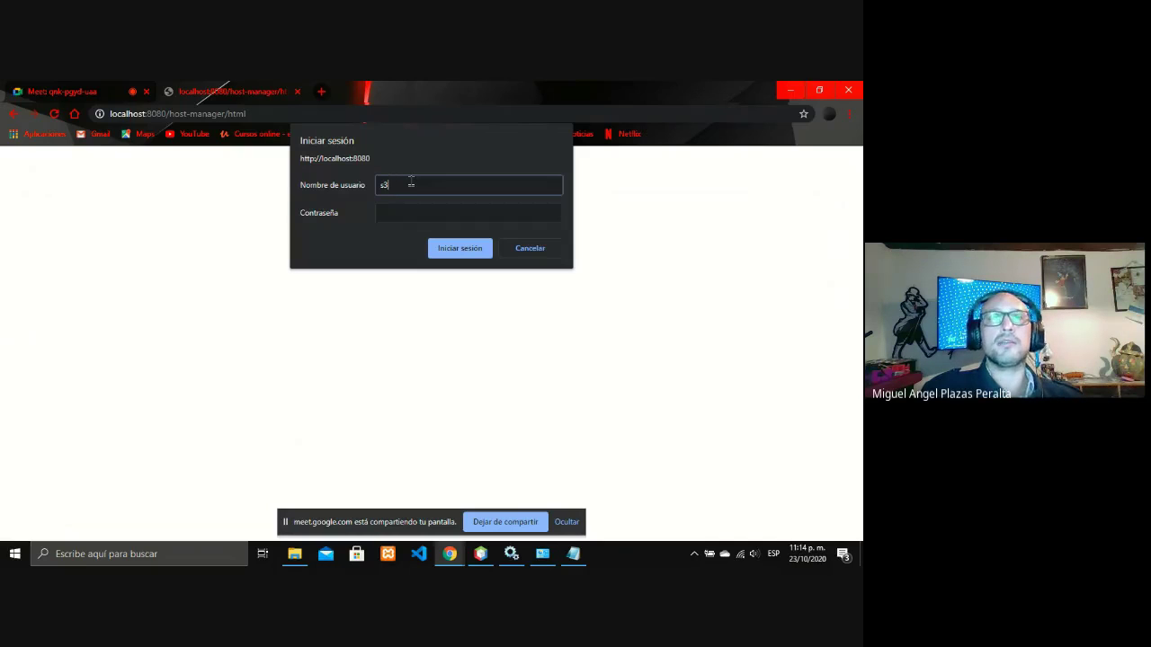
type("tomcat")
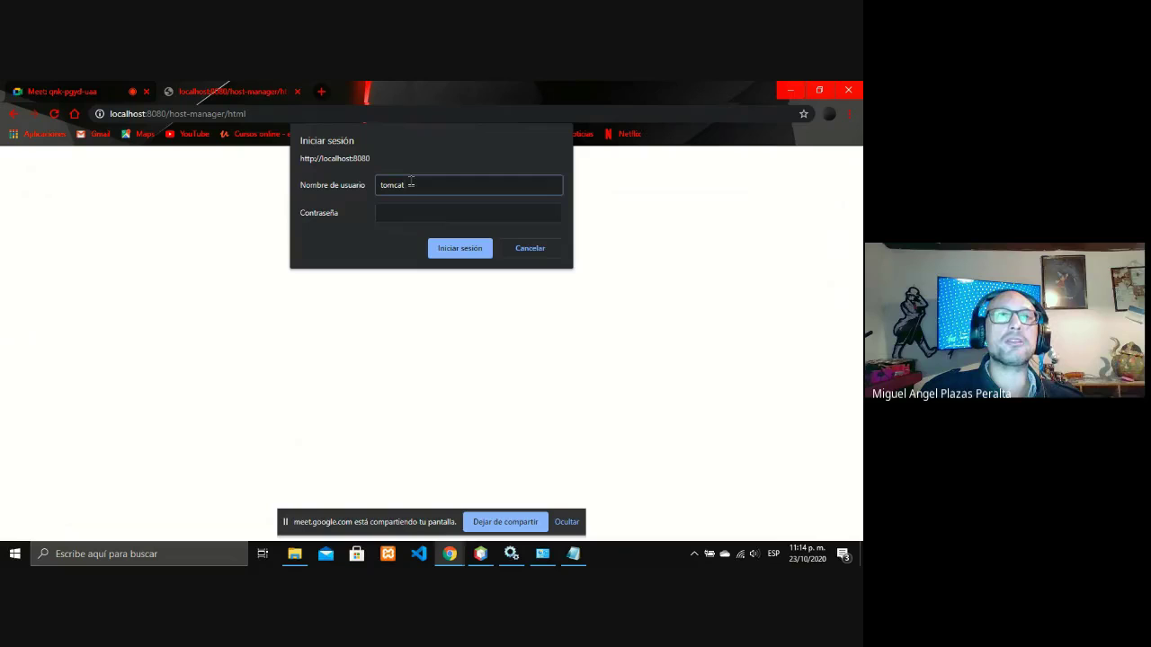
key("Tab")
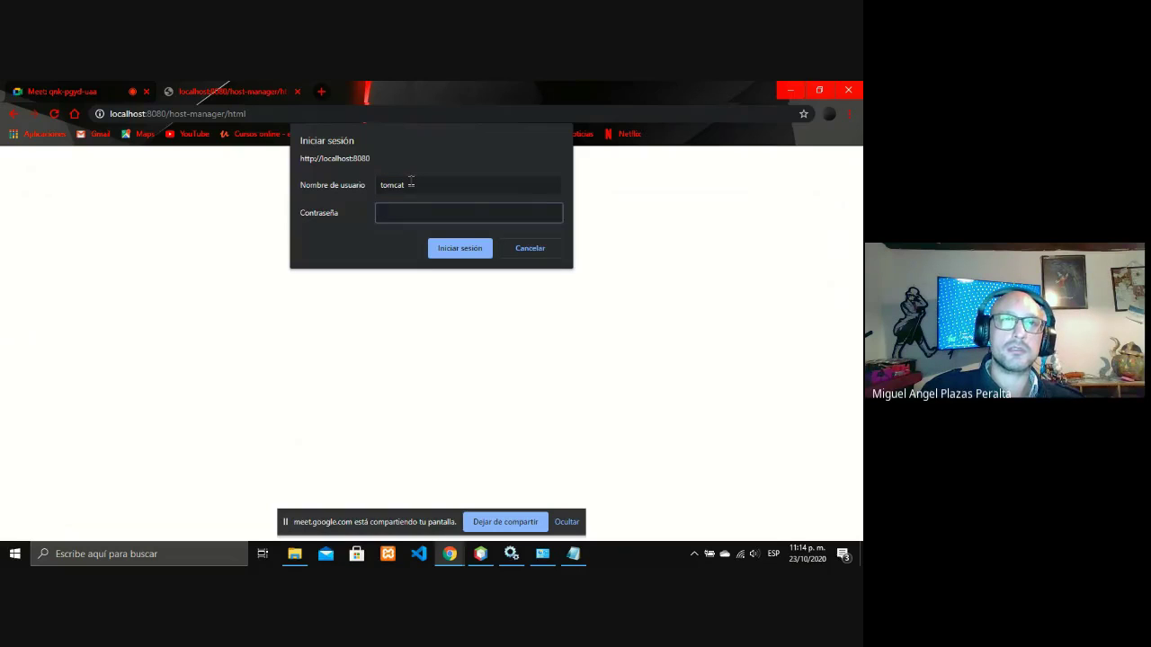
type("s")
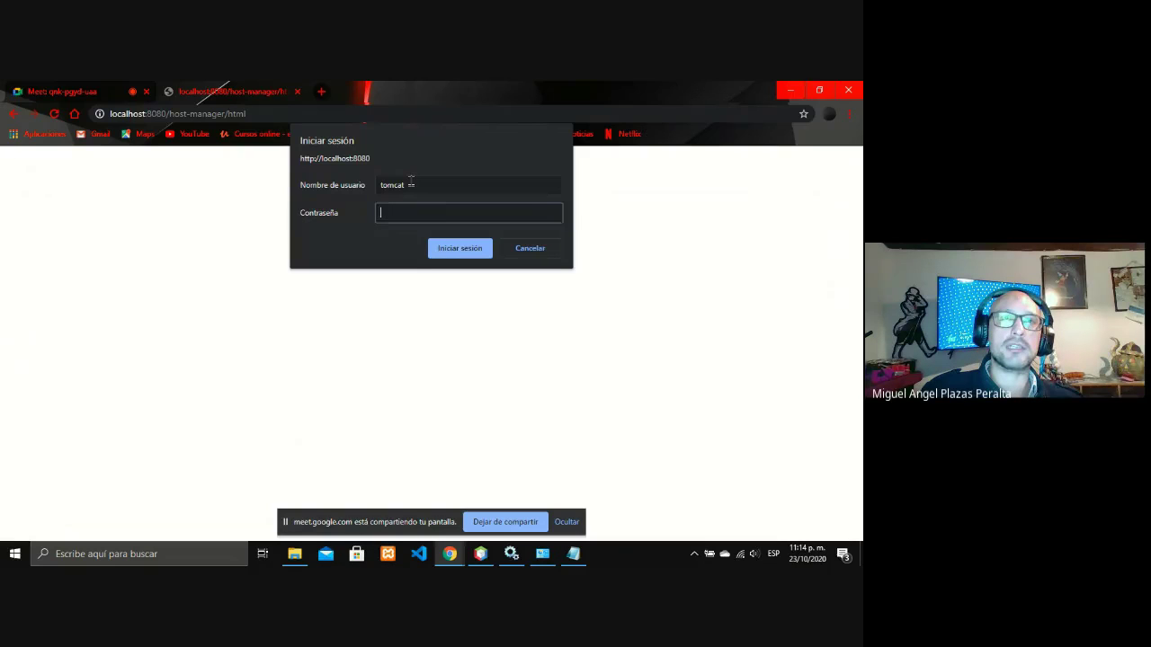
key("Return")
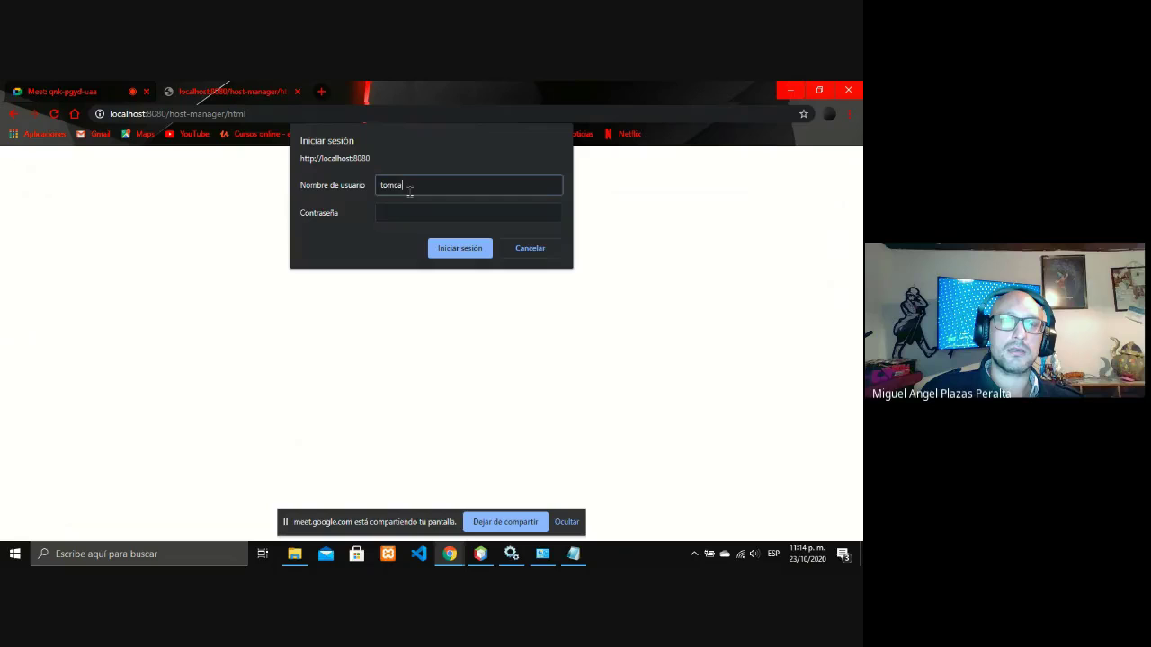
Retry with username 'roo' and a password, then dismiss the login prompt.
key("BackSpace")
key("BackSpace")
key("BackSpace")
key("BackSpace")
key("BackSpace")
type("roo")
key("Tab")
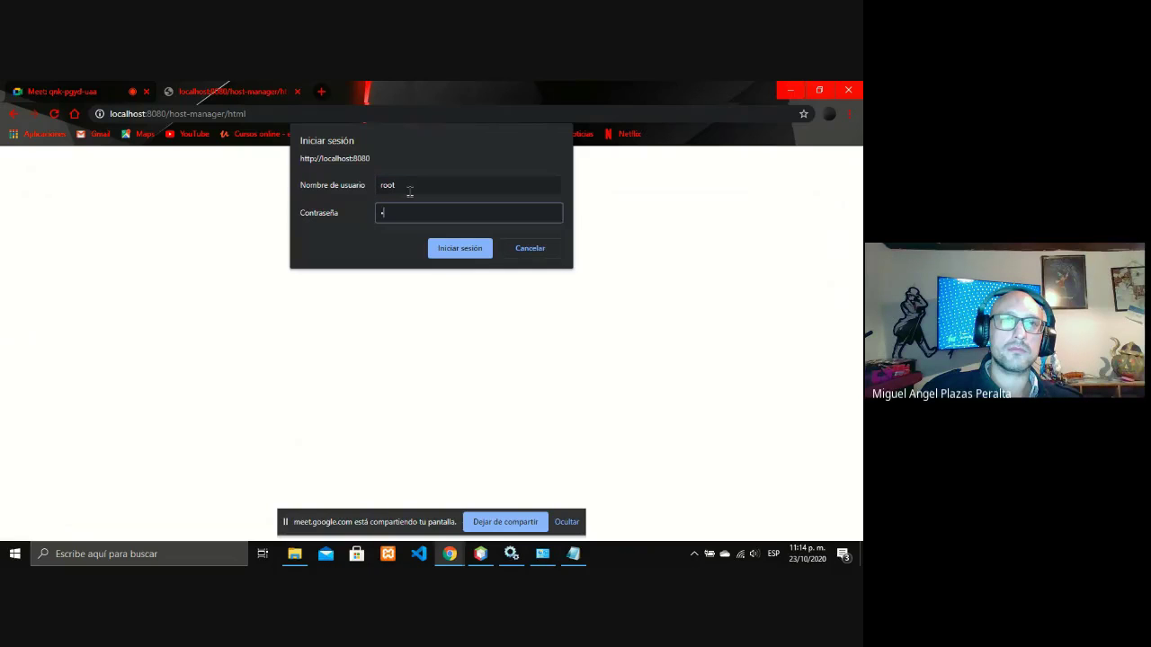
type("tomcat")
key("Return")
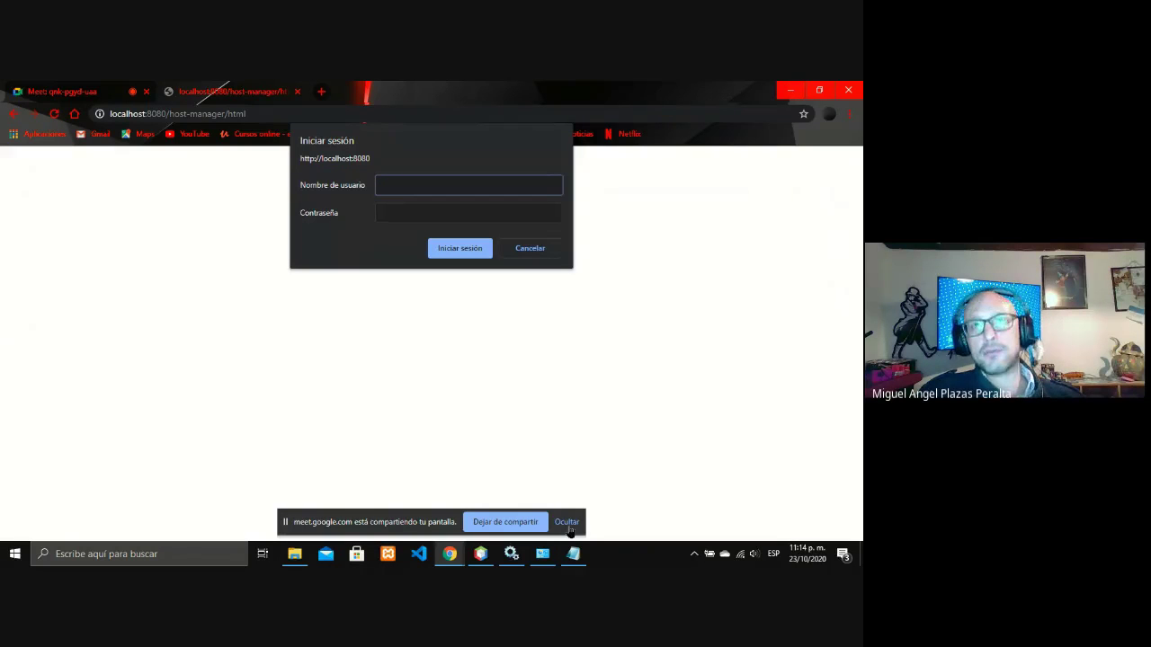
key("Escape")
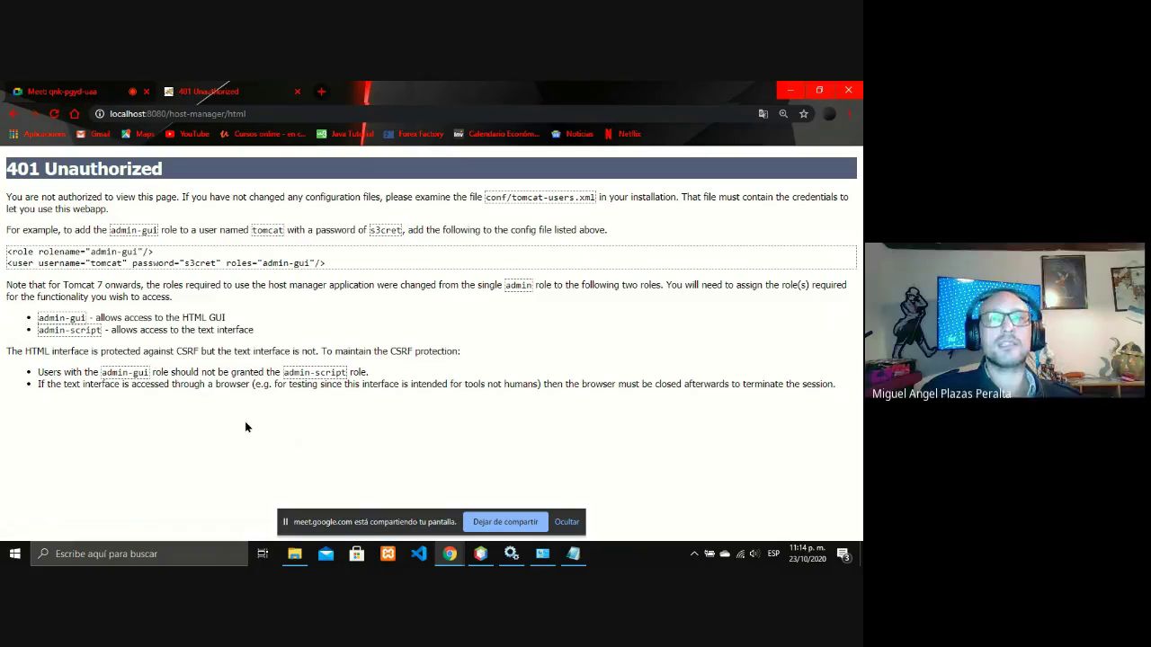
Stop Tomcat9 via Detener in Services and return Chrome to the Tomcat/9.0.39 welcome page.
left_click(516, 550)
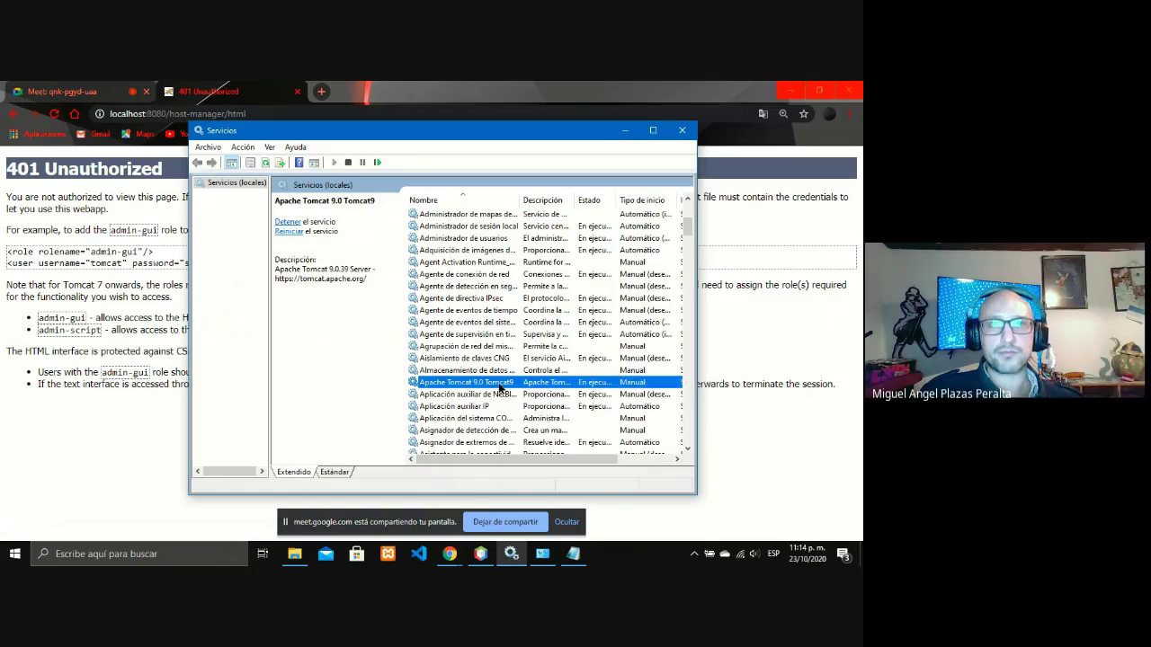
right_click(509, 385)
left_click(535, 406)
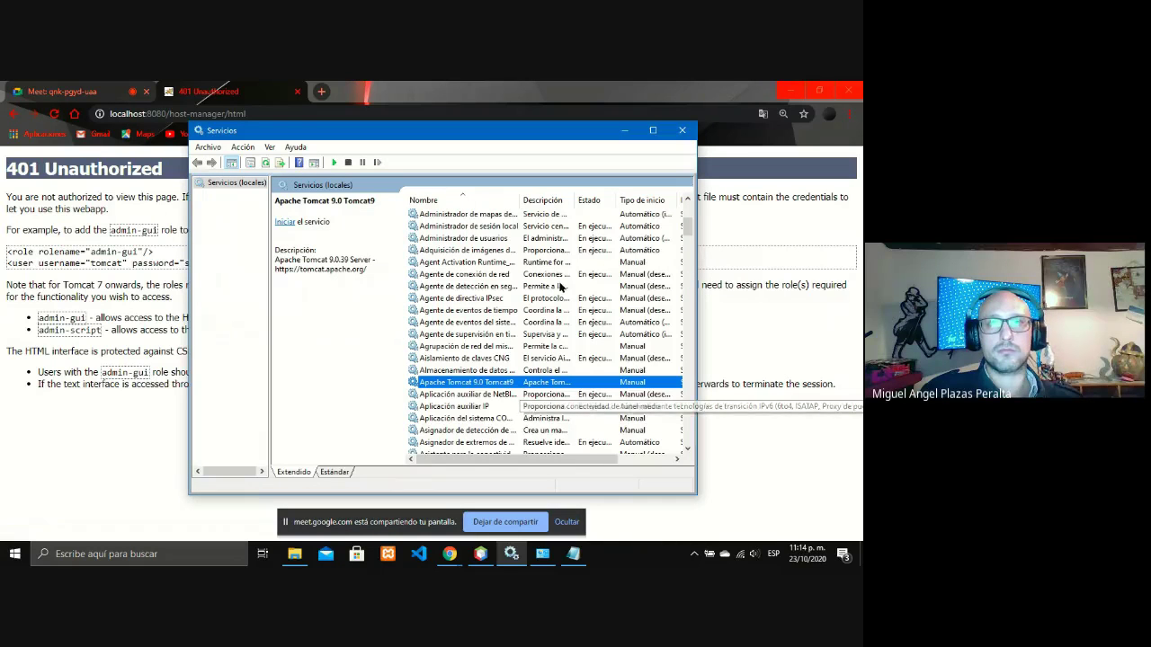
left_click(623, 131)
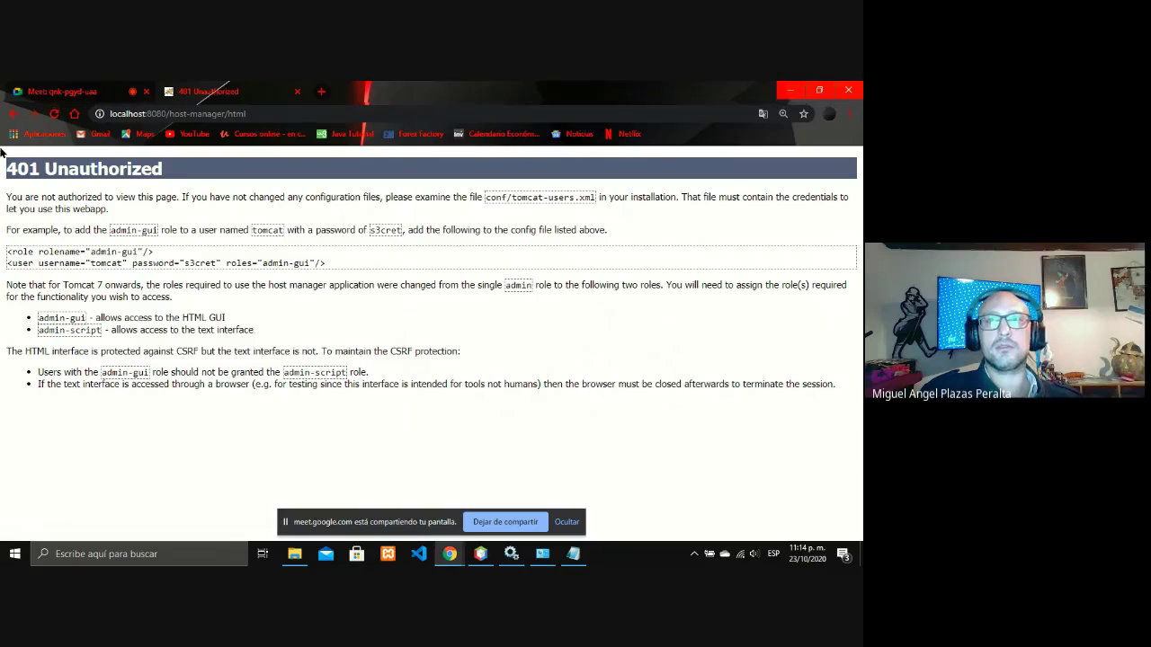
left_click(11, 117)
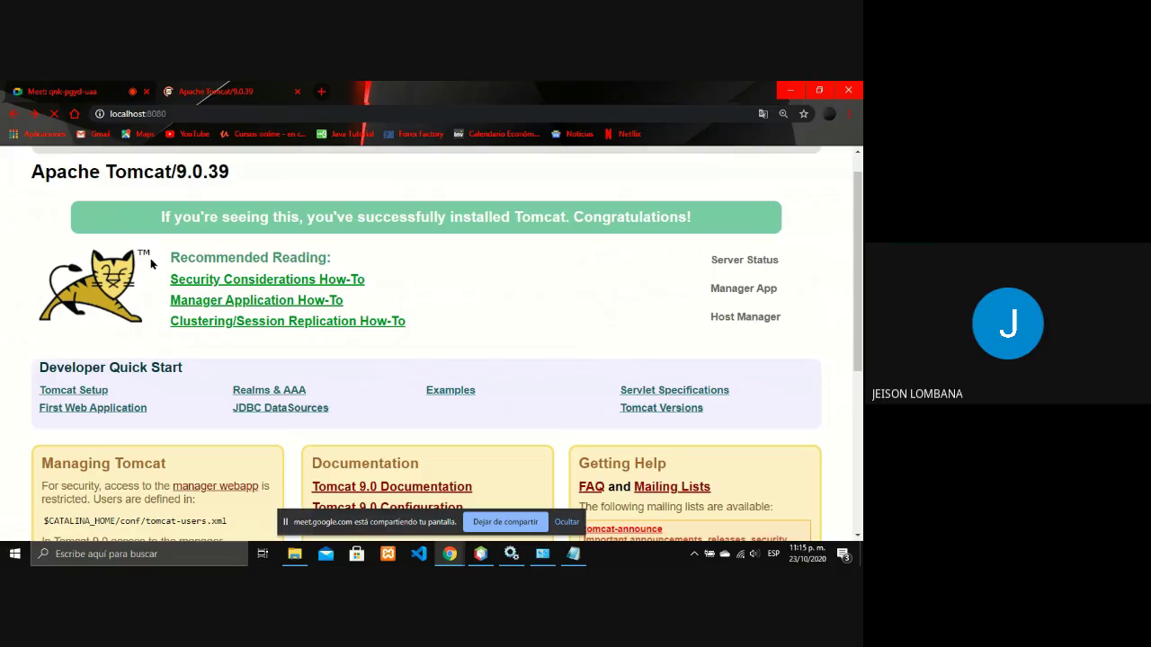
Bring up tomcat-users in Notepad and hide the screen-sharing notice.
left_click(449, 554)
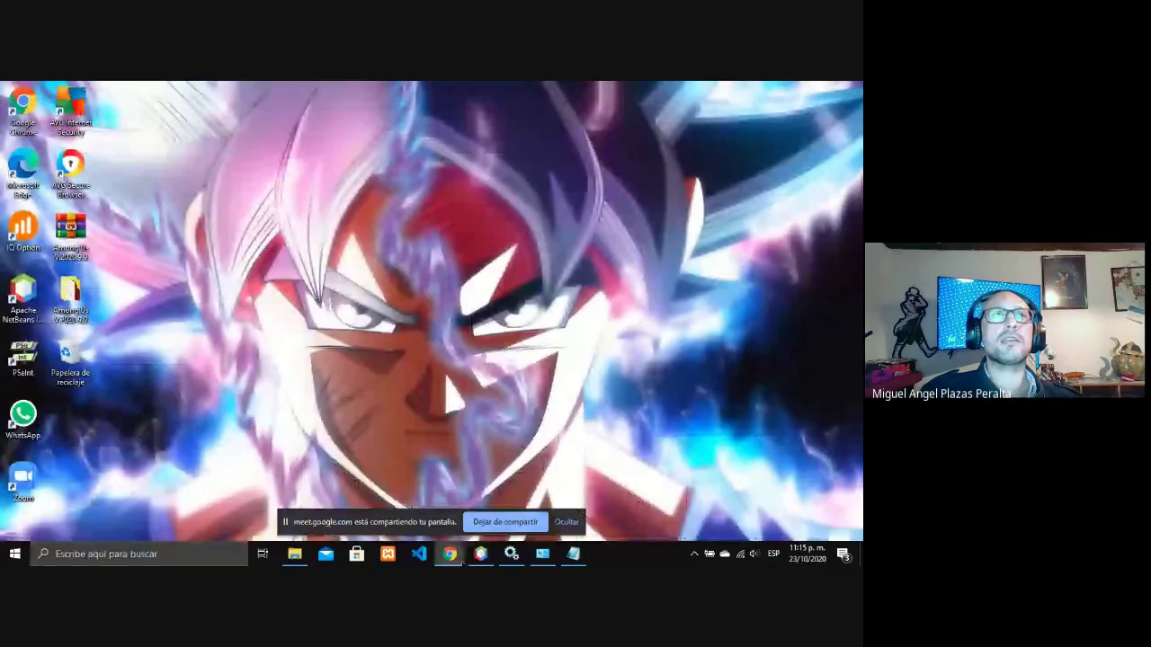
mouse_move(459, 558)
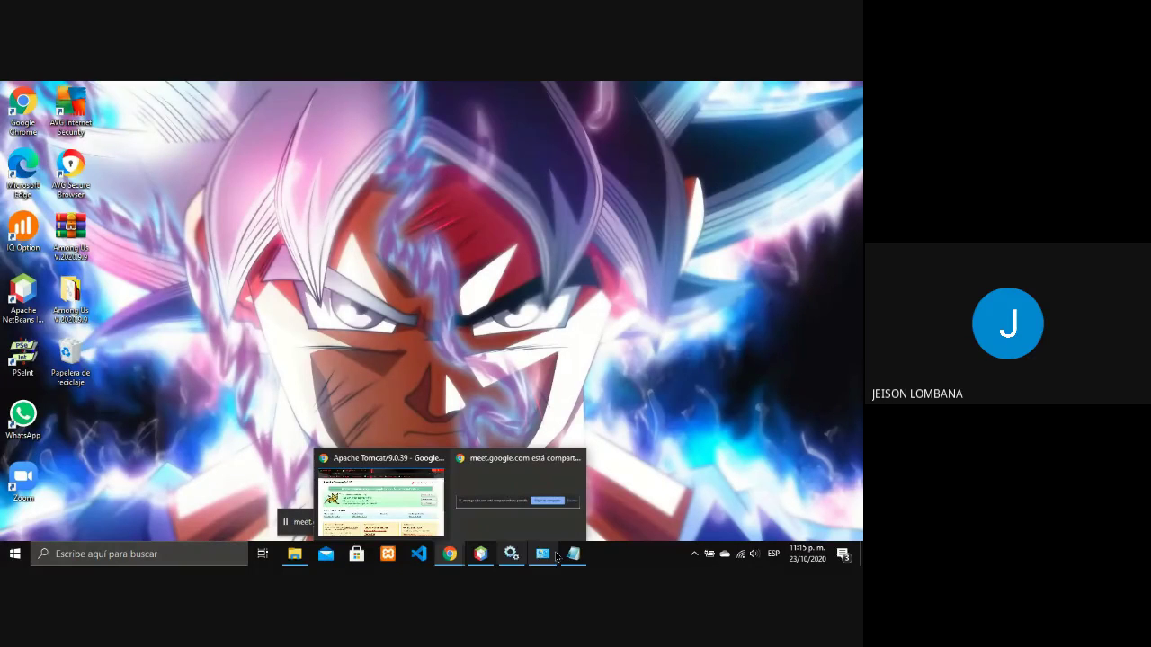
mouse_move(573, 554)
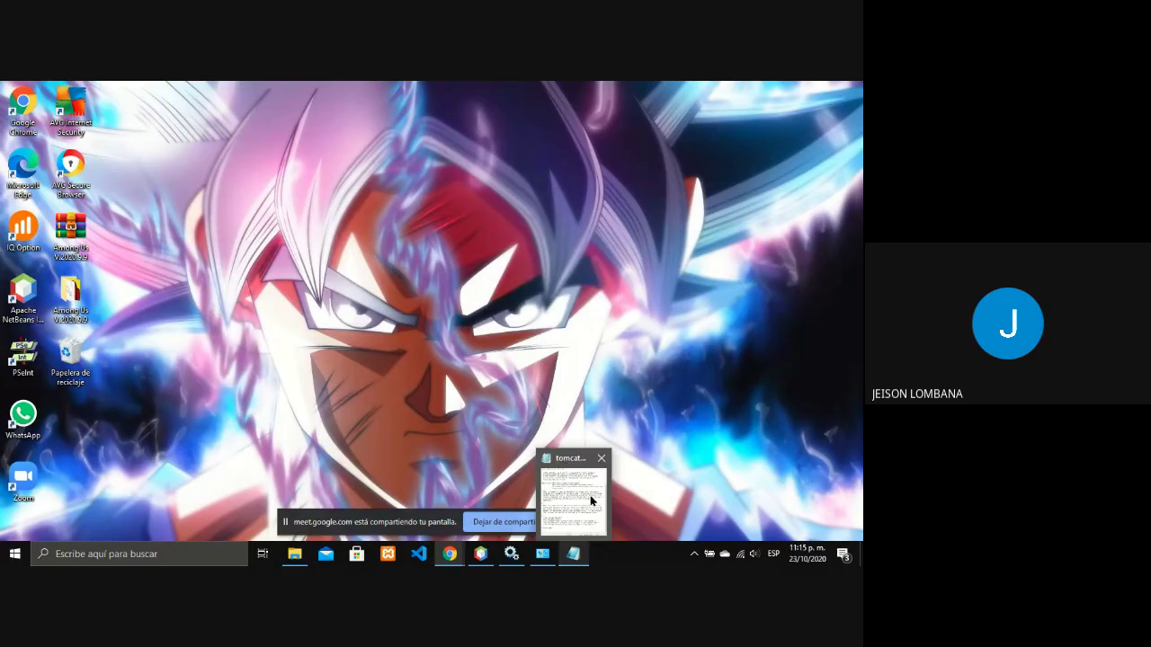
left_click(590, 501)
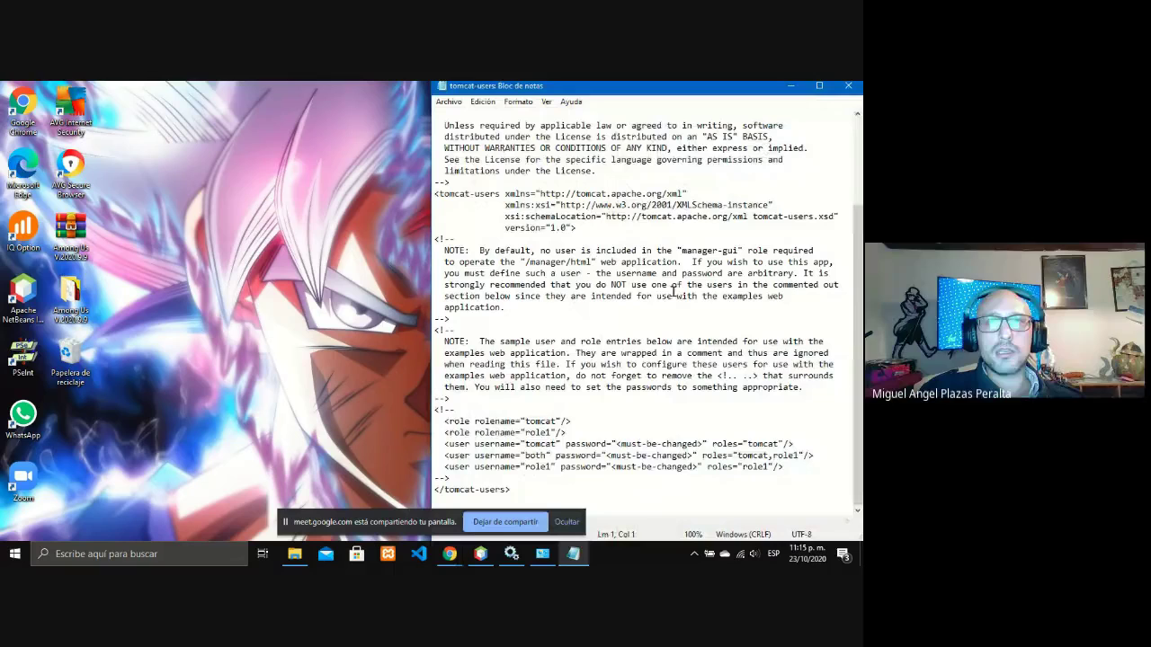
left_click(569, 525)
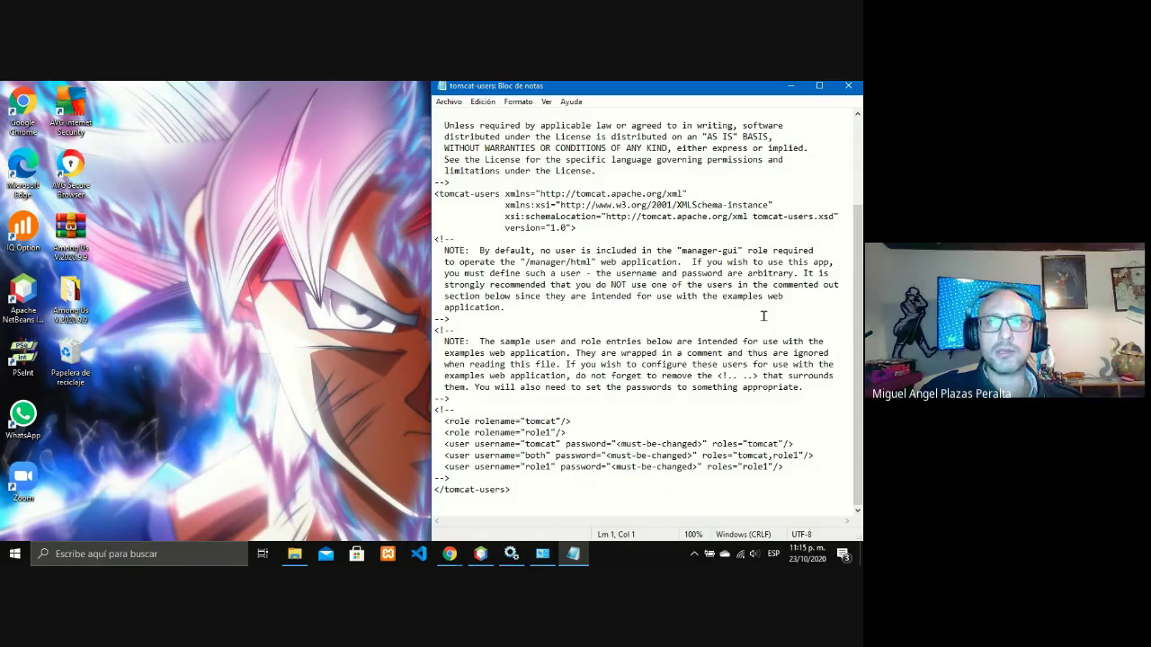
scroll(763, 315, "up", 4)
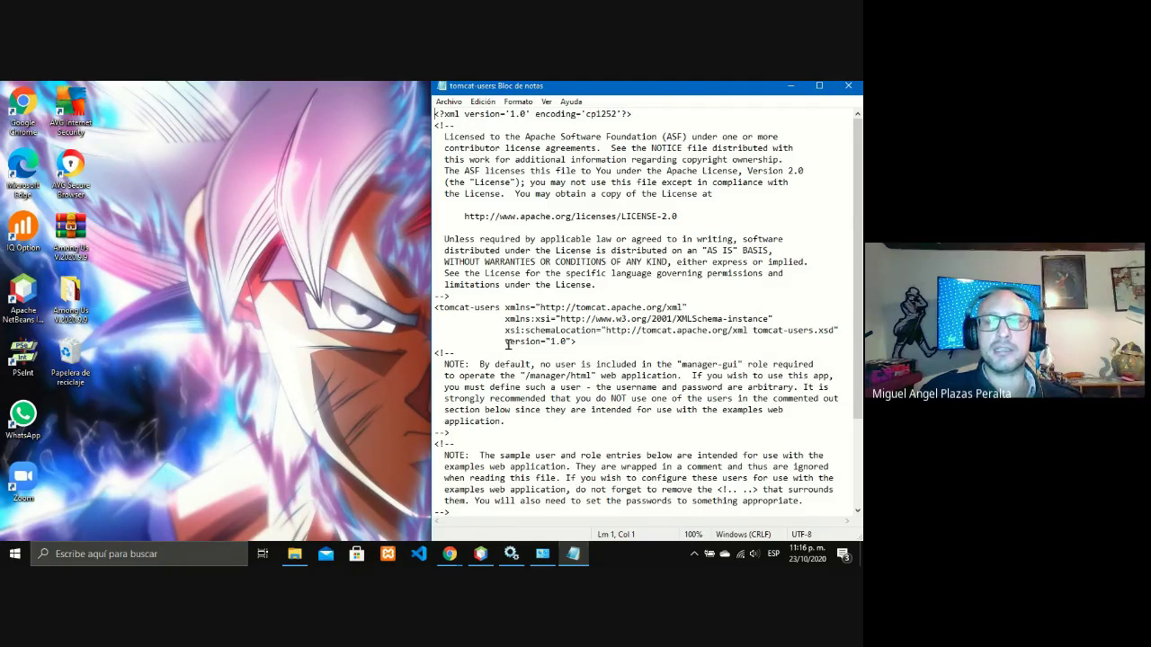
Insert a blank line after version="1.0"> in the tomcat-users opening tag.
mouse_move(511, 554)
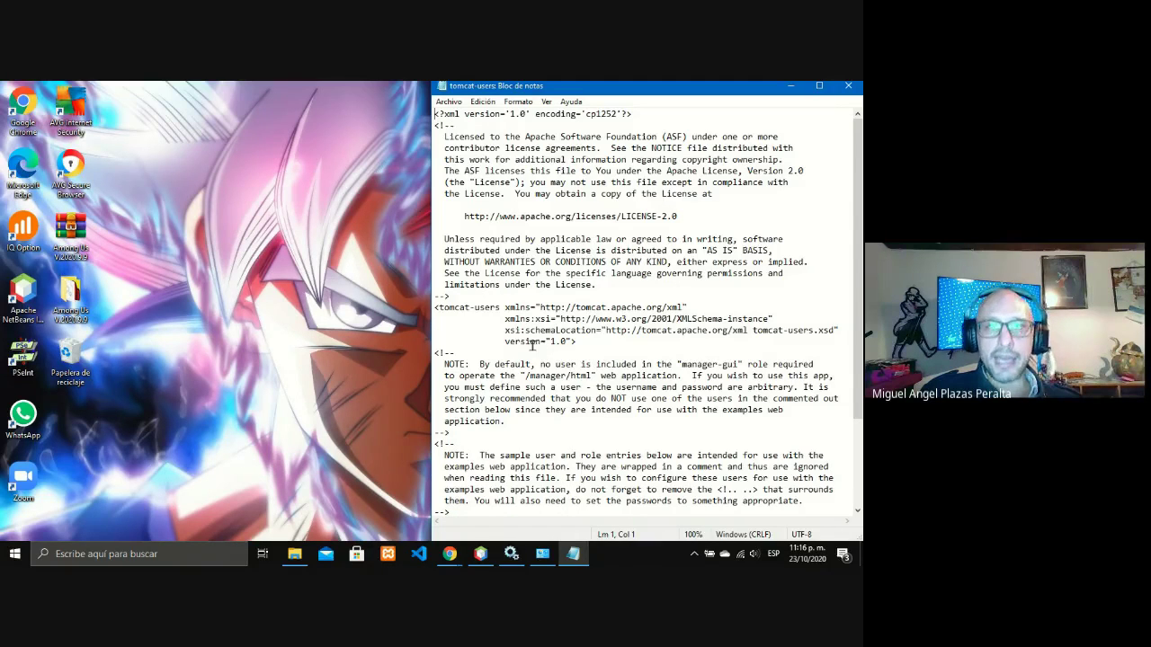
left_click(533, 344)
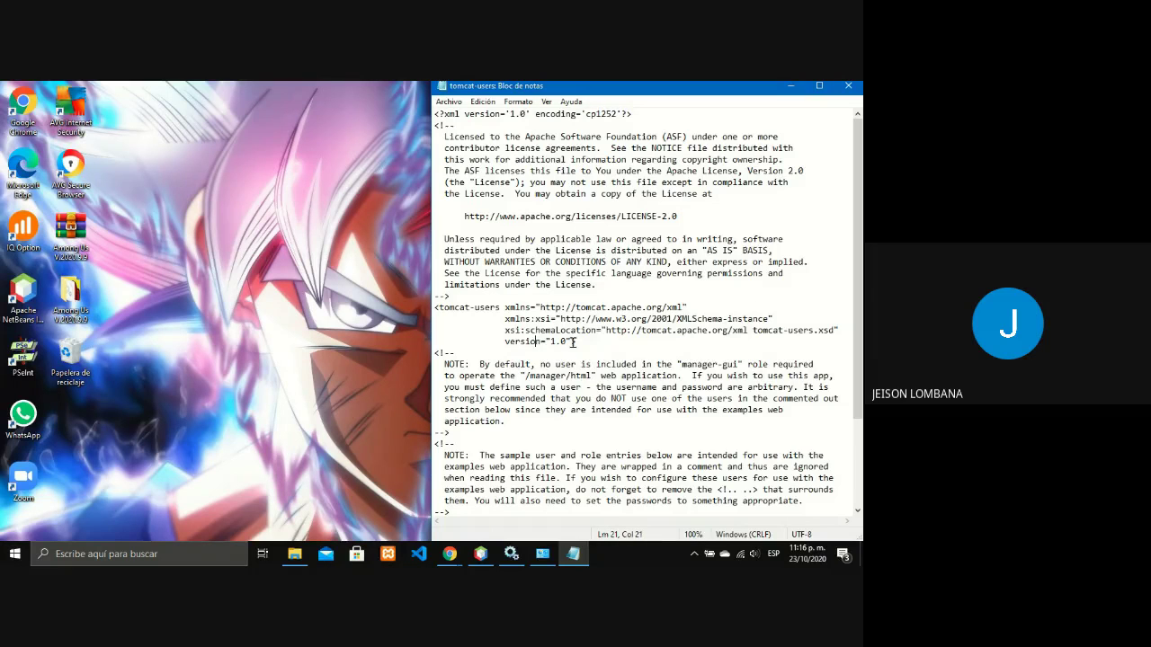
type(">")
key("Return")
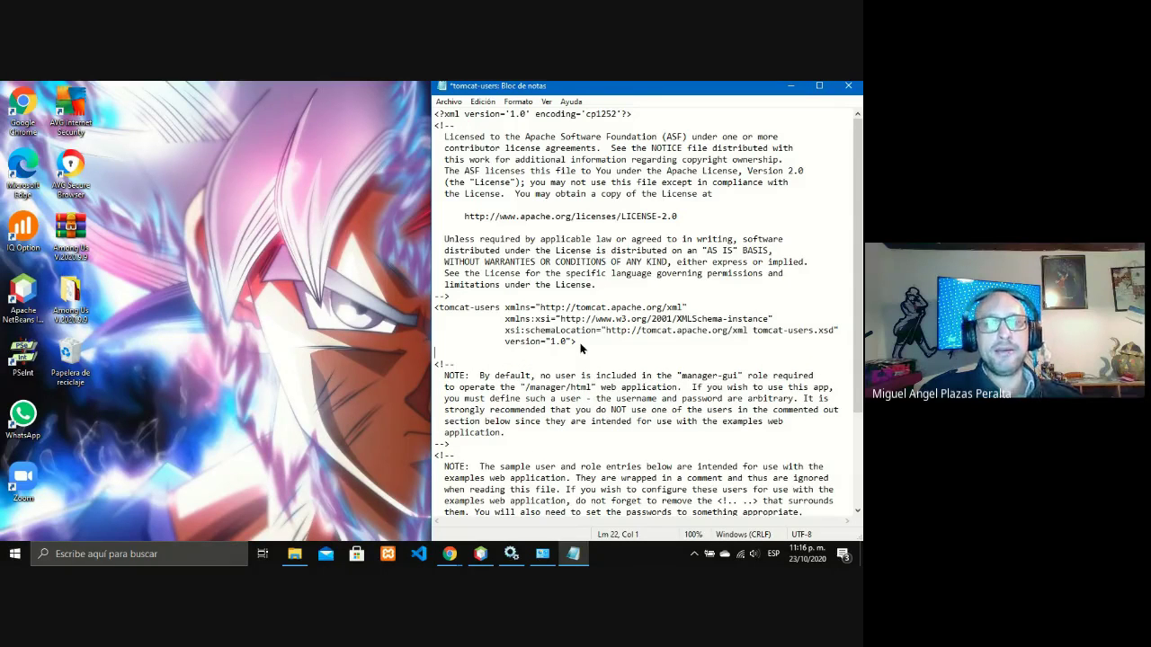
Bring the Chrome window forward on the Google Meet chat.
left_click(449, 554)
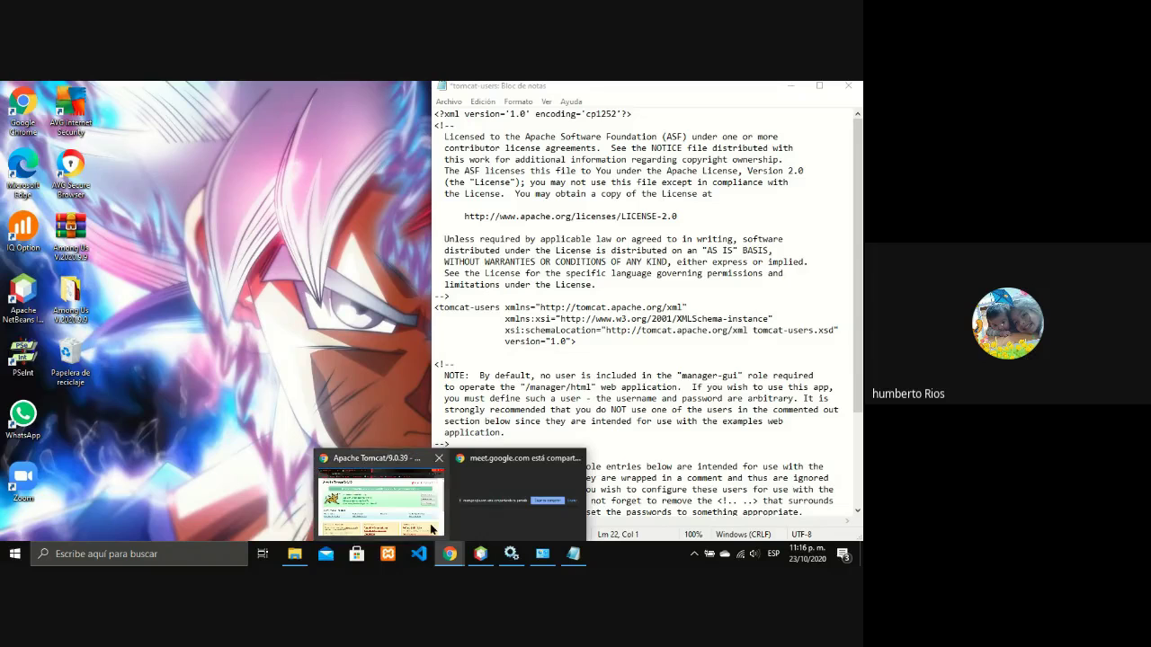
left_click(432, 530)
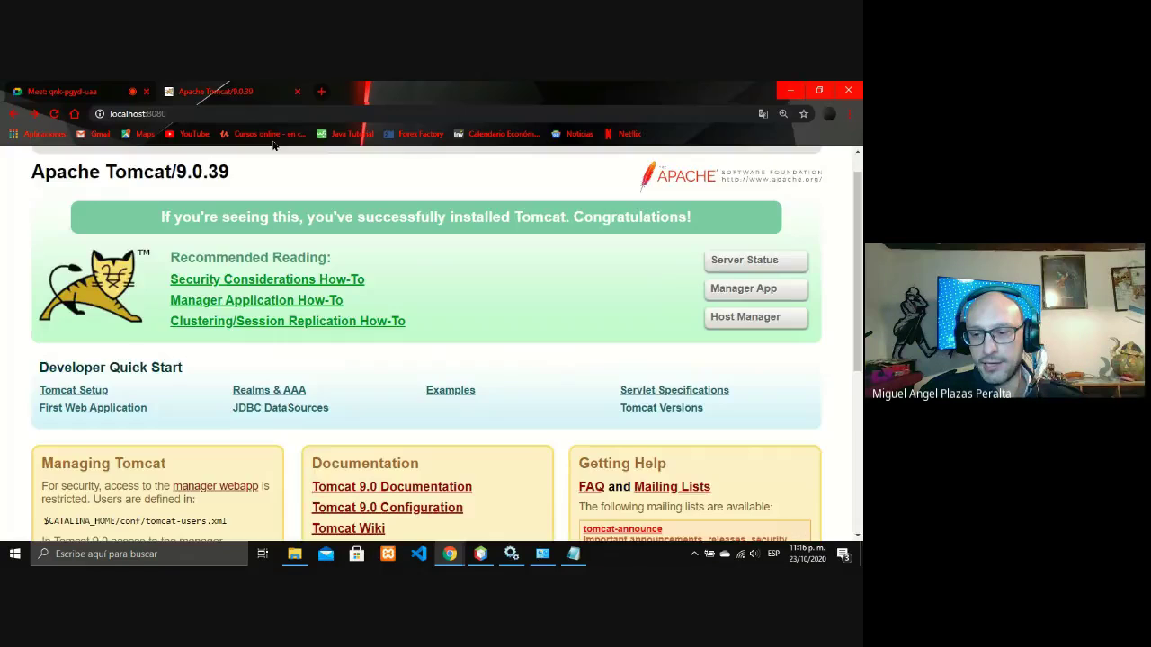
left_click(63, 91)
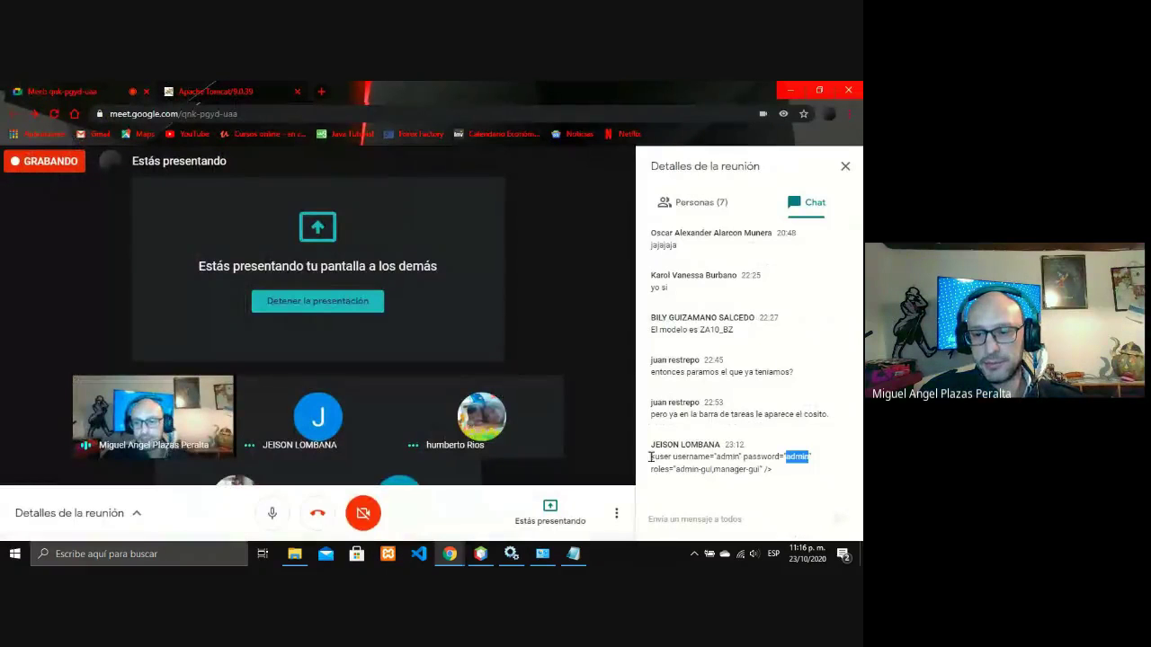
Copy the admin-gui,manager-gui user entry from Meet chat and paste it onto the blank Notepad line.
left_click_drag(650, 456, 853, 486)
right_click(849, 473)
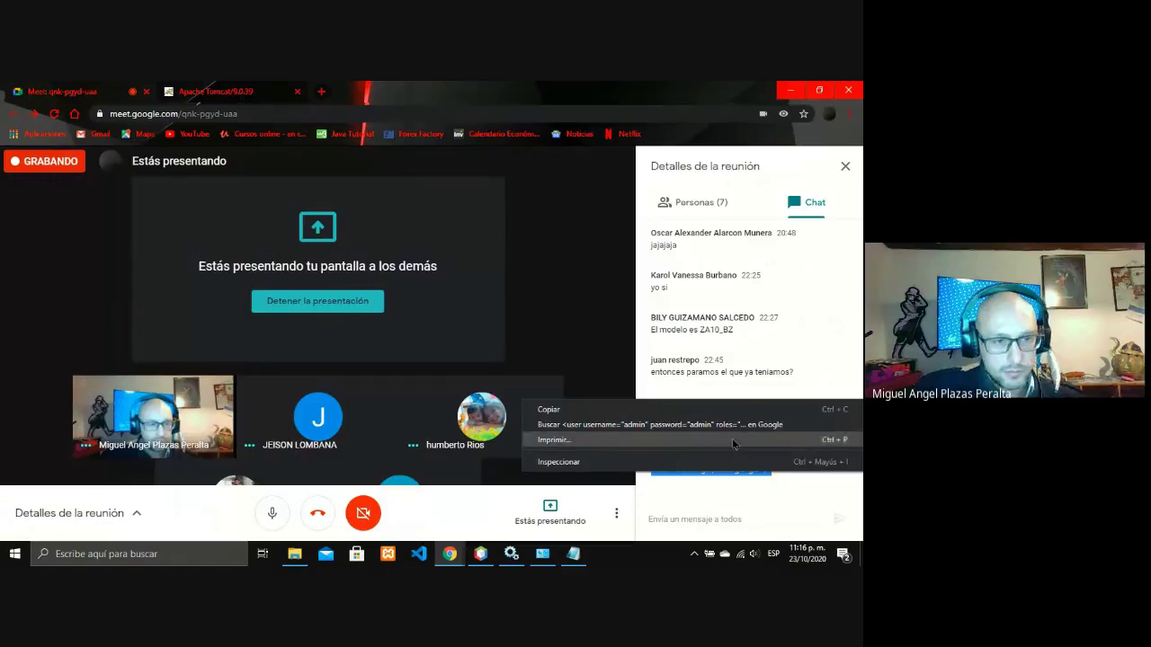
left_click(575, 405)
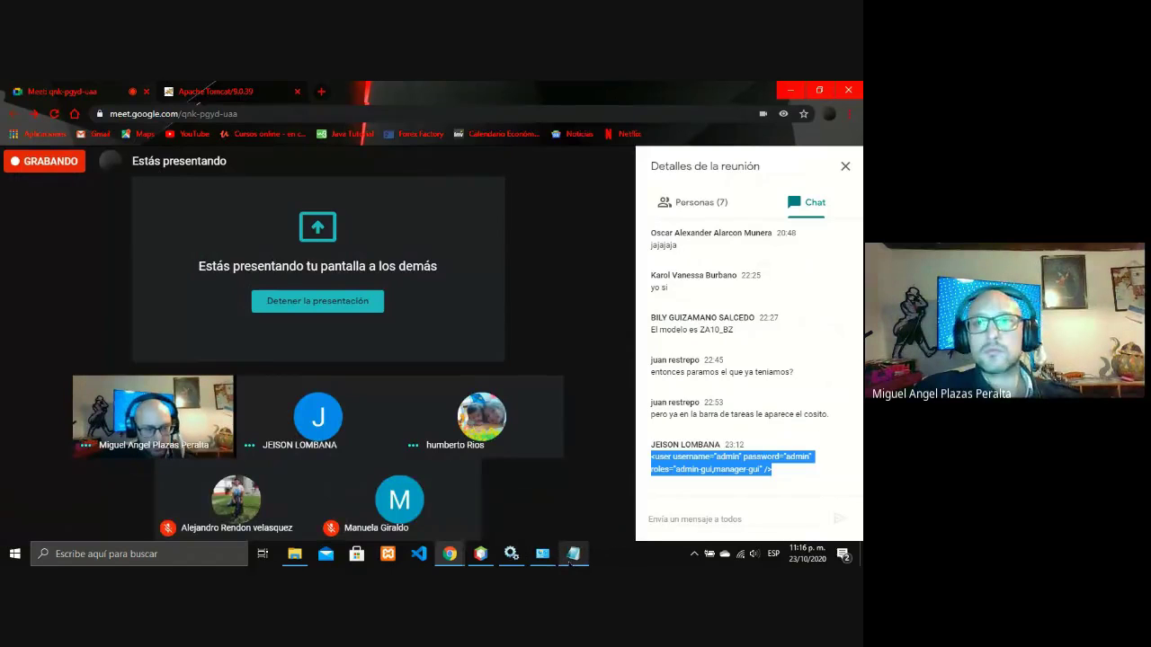
left_click(573, 554)
right_click(486, 156)
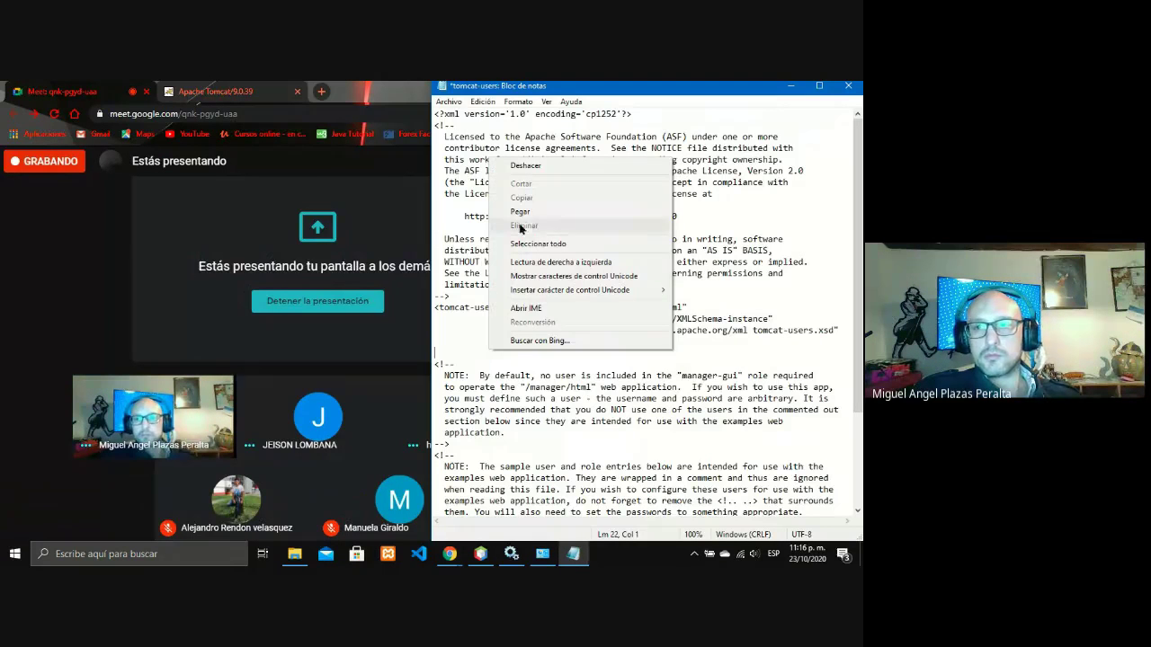
left_click(508, 213)
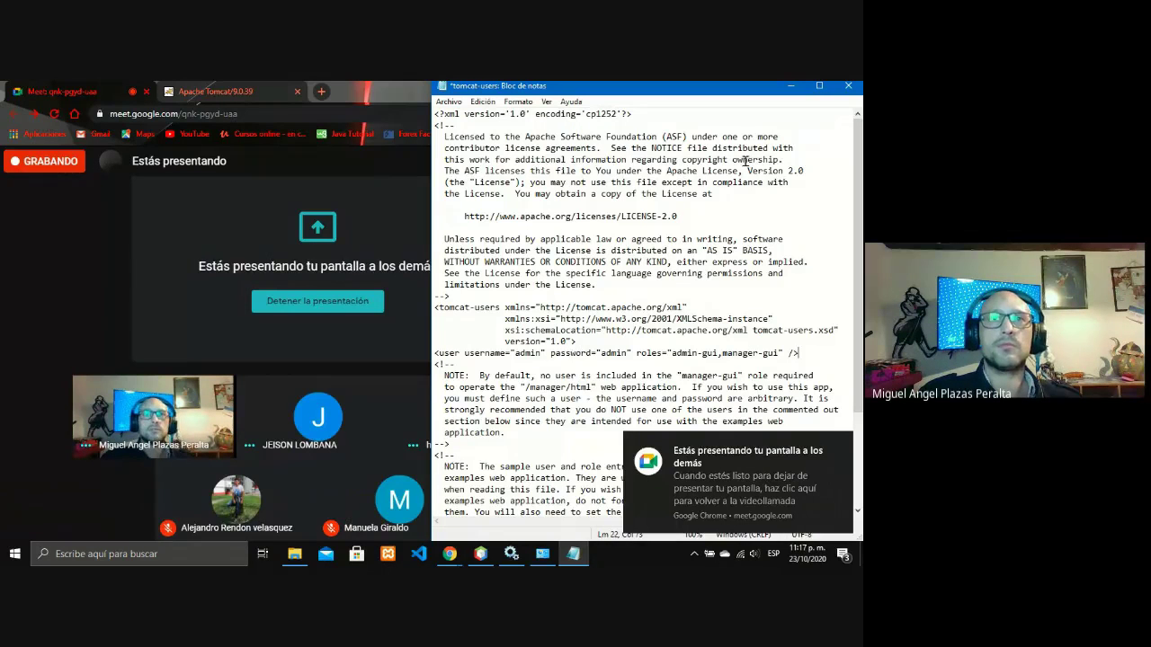
Save tomcat-users via Archivo > Guardar and close Notepad.
left_click(449, 102)
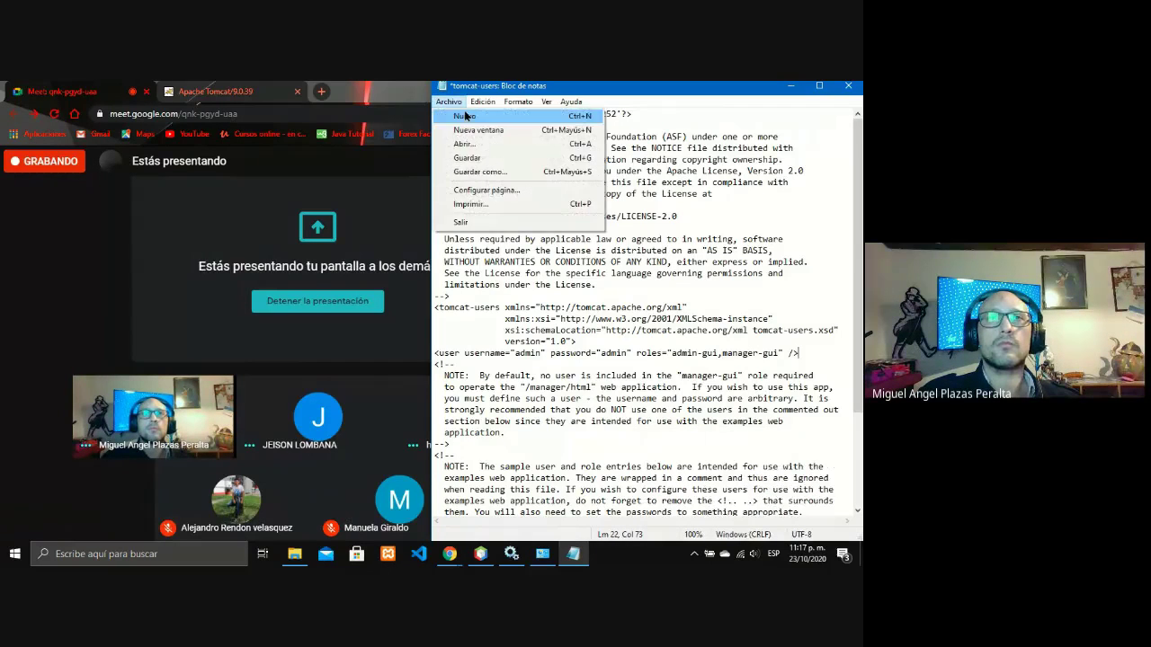
left_click(483, 158)
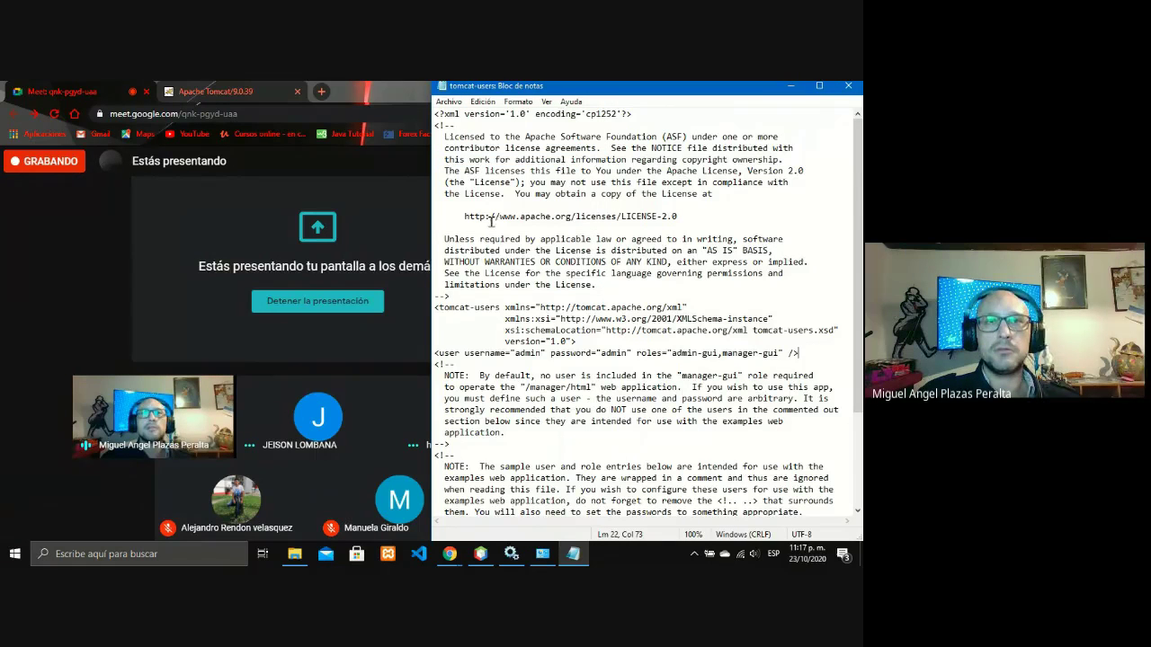
left_click(857, 86)
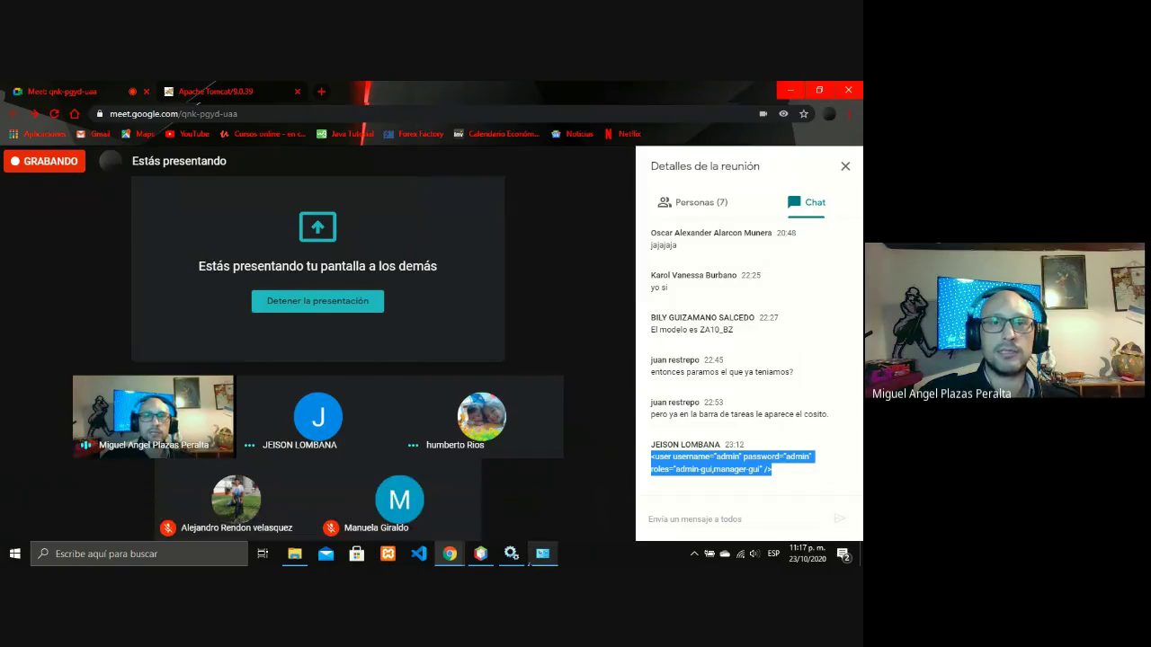
In the conf folder, select tomcat-users without renaming it and close the stray browser window.
mouse_move(509, 560)
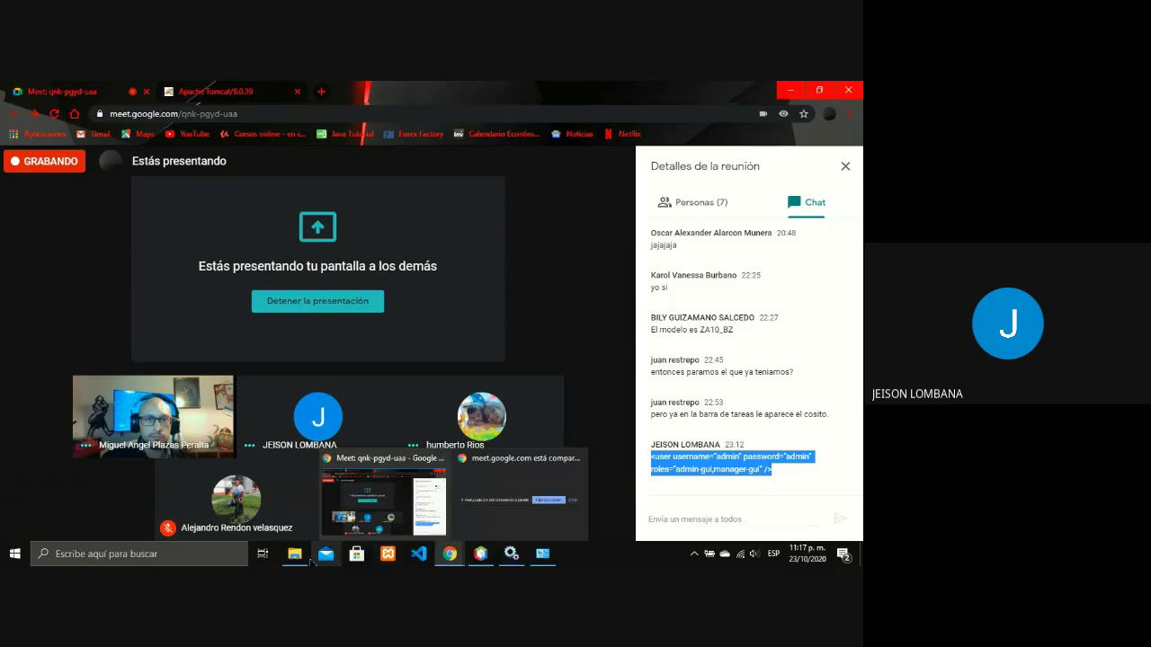
left_click(311, 562)
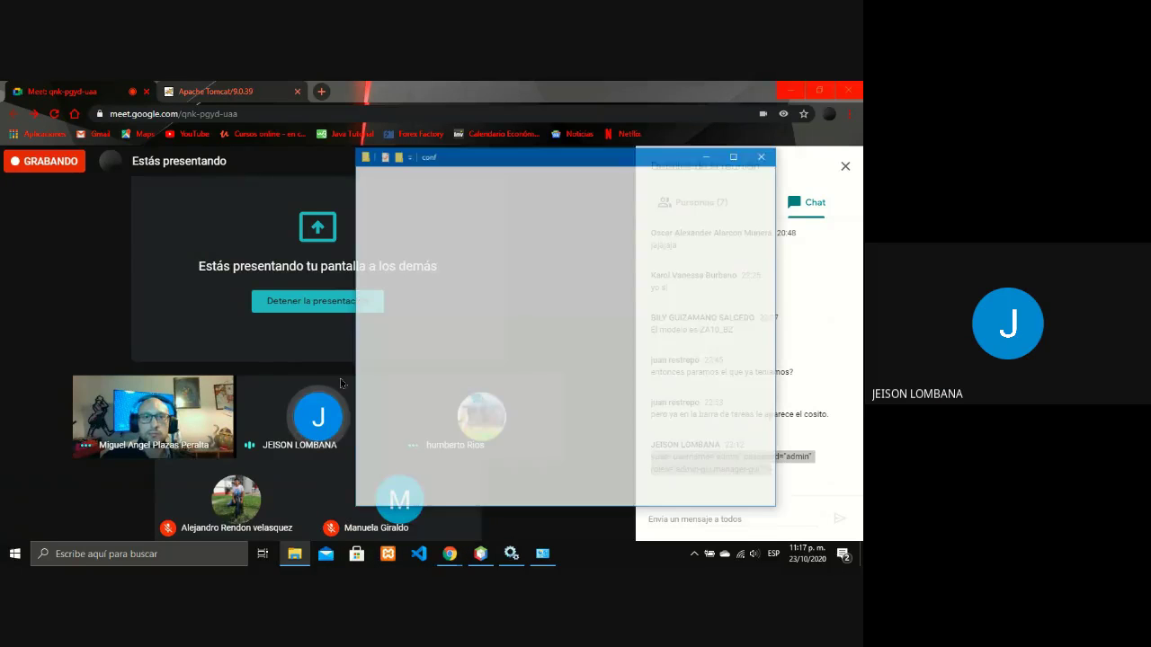
left_click(517, 374)
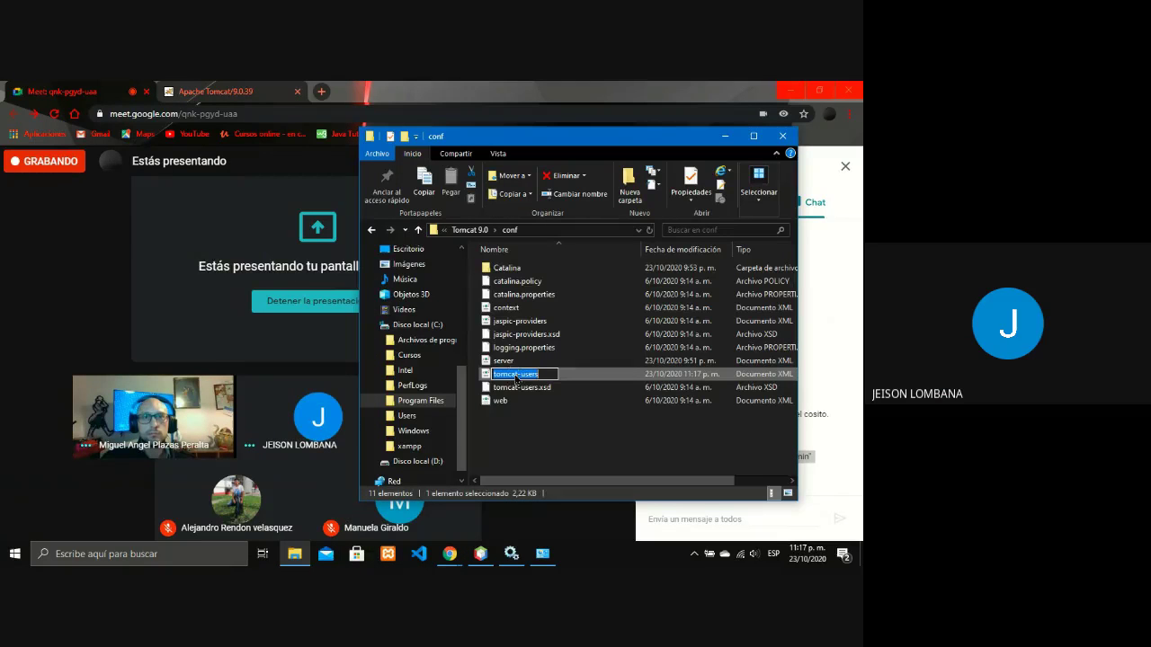
left_click(512, 374)
left_click(614, 374)
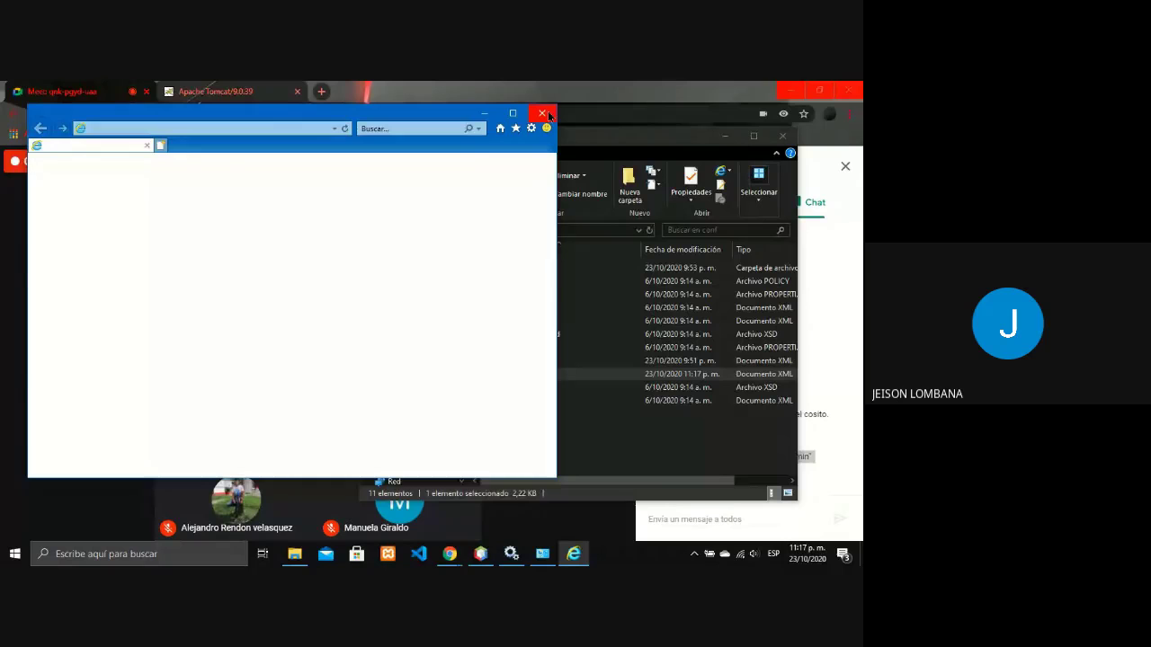
left_click(544, 114)
Reopen tomcat-users in Notepad to confirm the admin-gui,manager-gui entry, then close it.
right_click(635, 375)
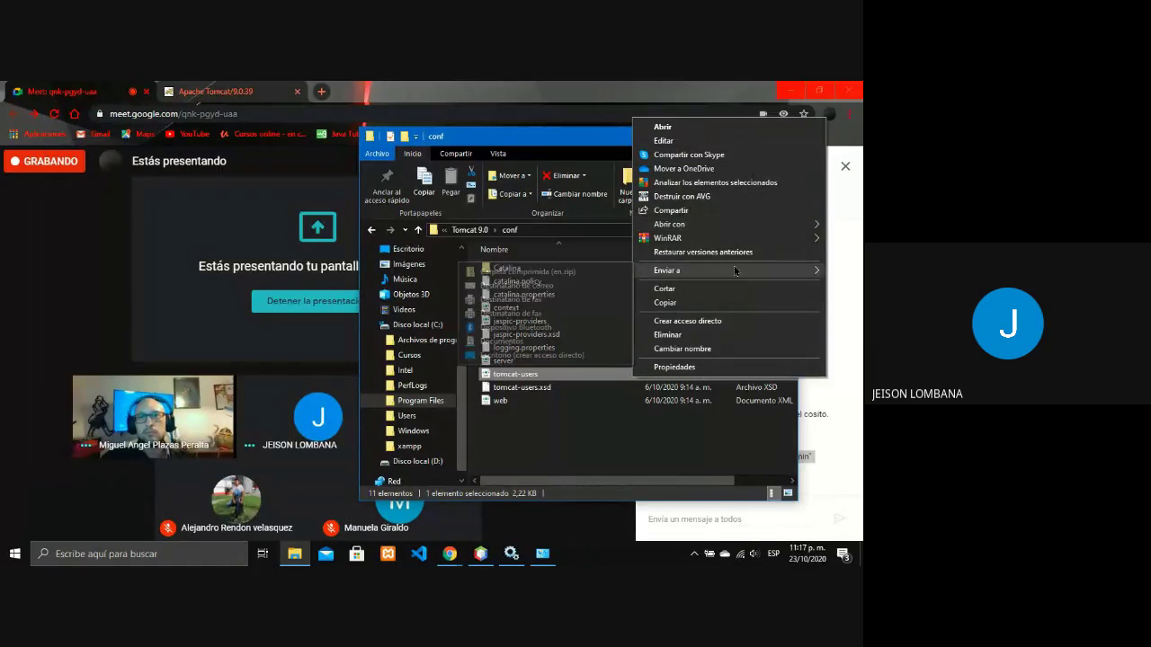
mouse_move(735, 271)
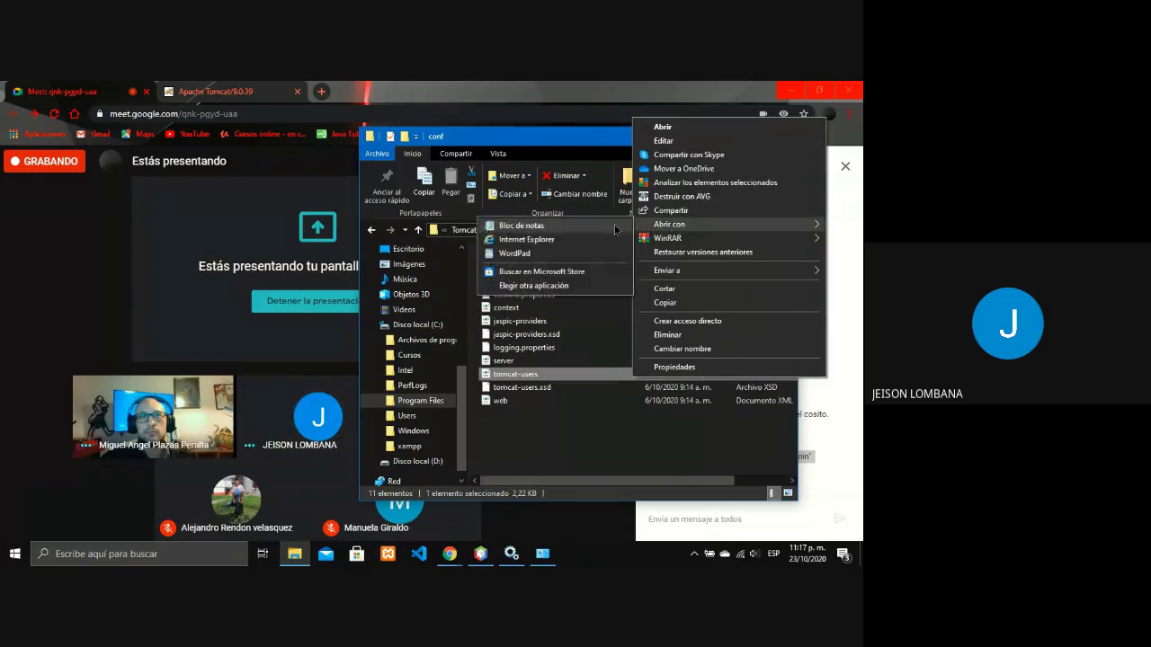
left_click(616, 230)
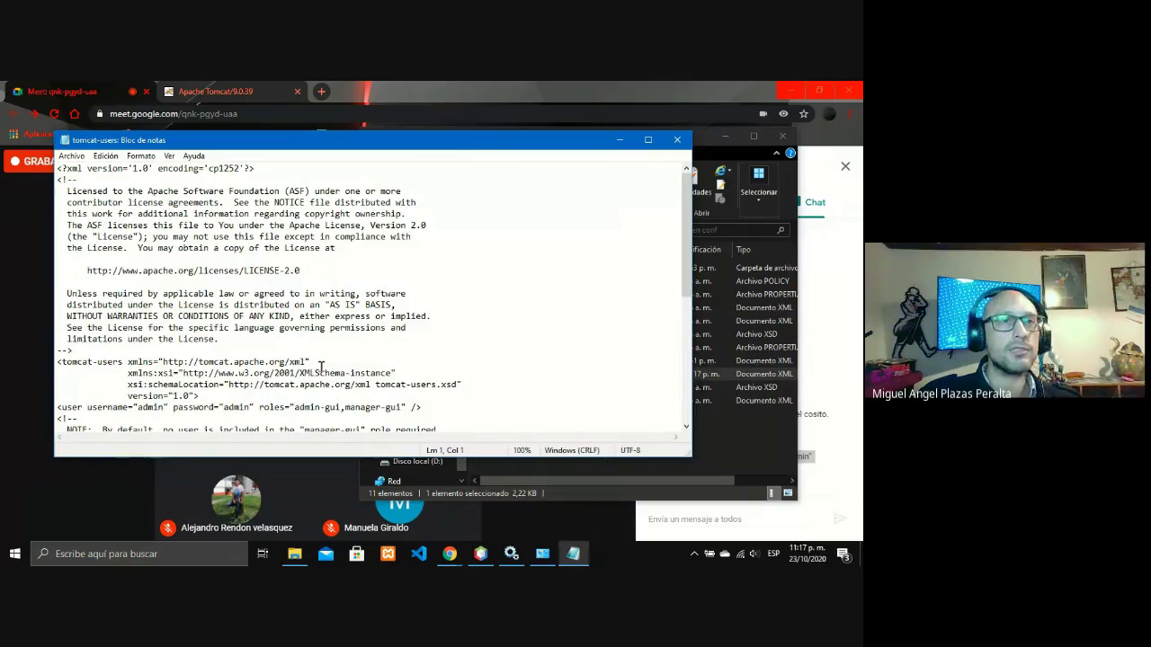
scroll(305, 368, "down", 1)
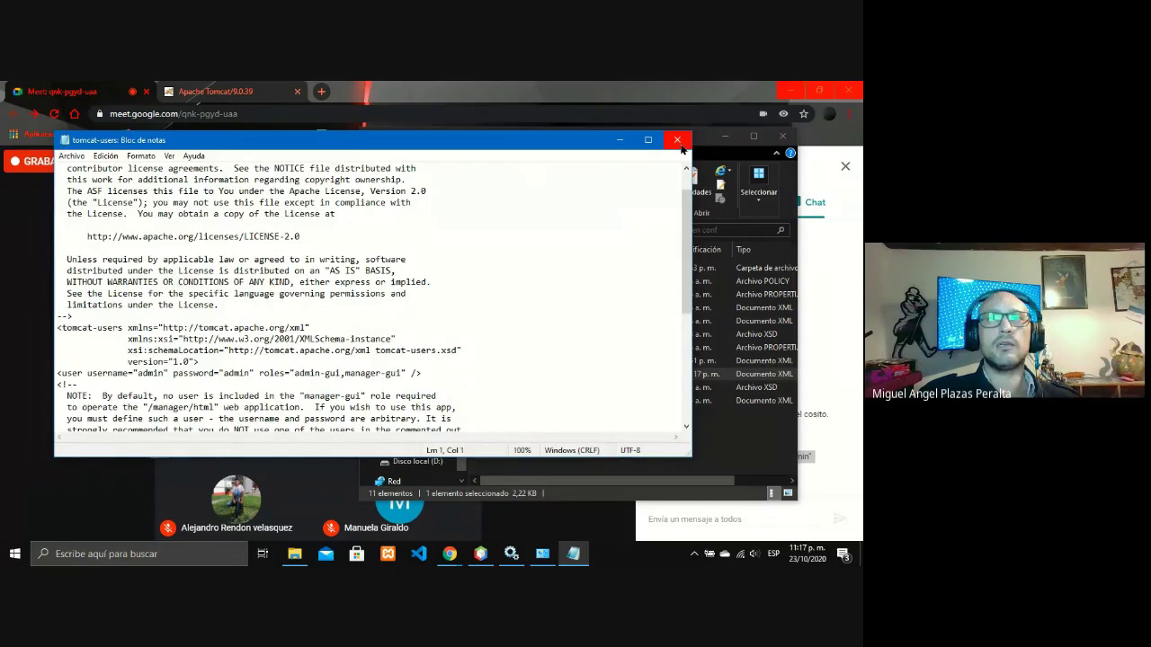
left_click(679, 143)
Start the Apache Tomcat 9.0 Tomcat9 service with Iniciar, then minimize Services.
left_click(723, 141)
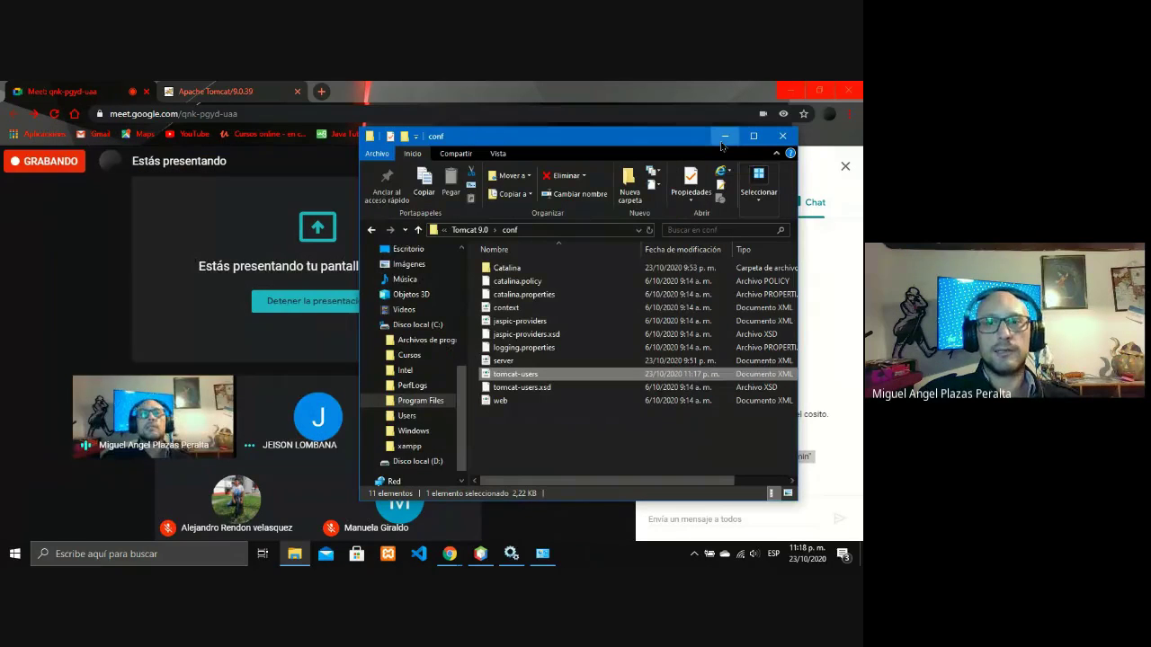
left_click(511, 554)
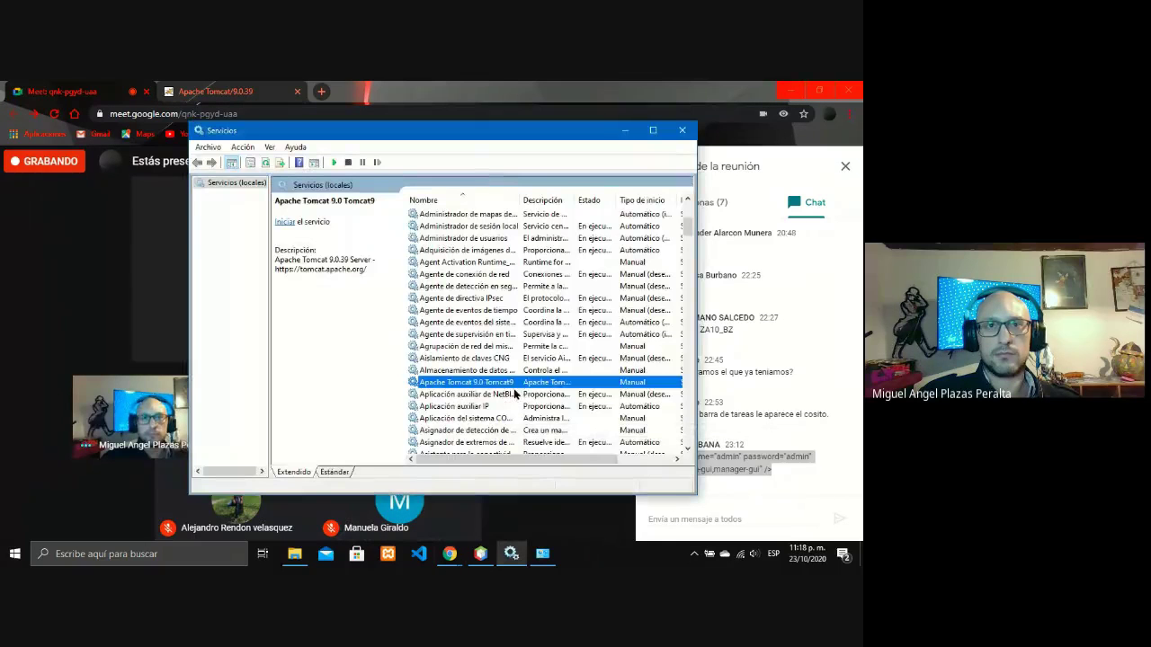
right_click(527, 385)
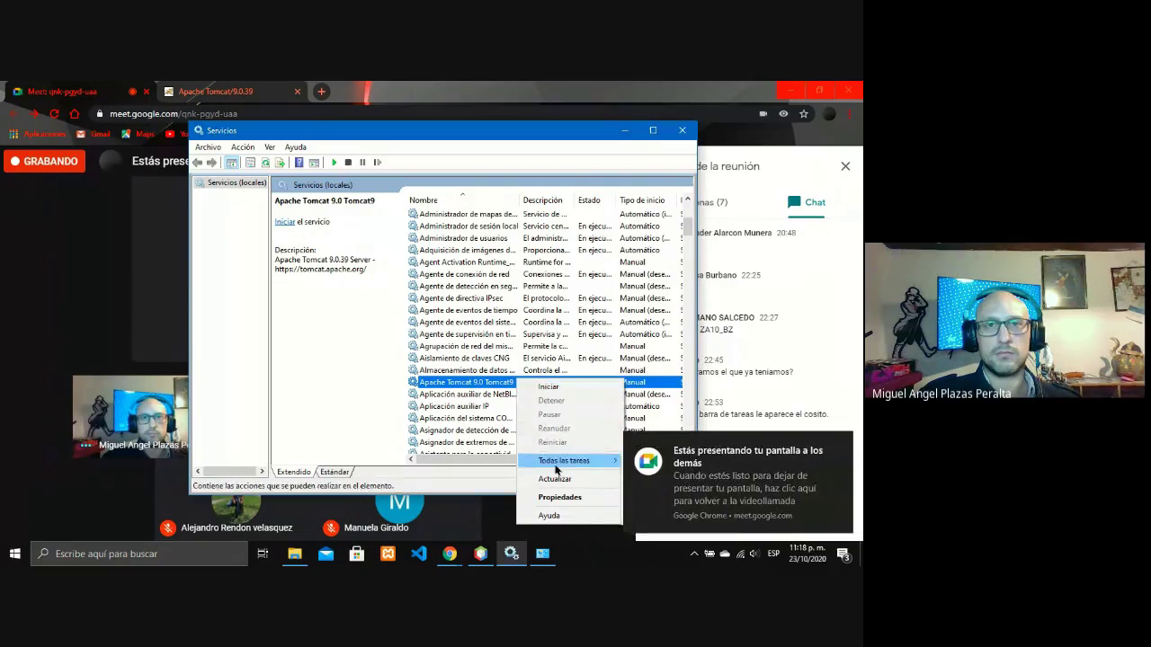
left_click(548, 388)
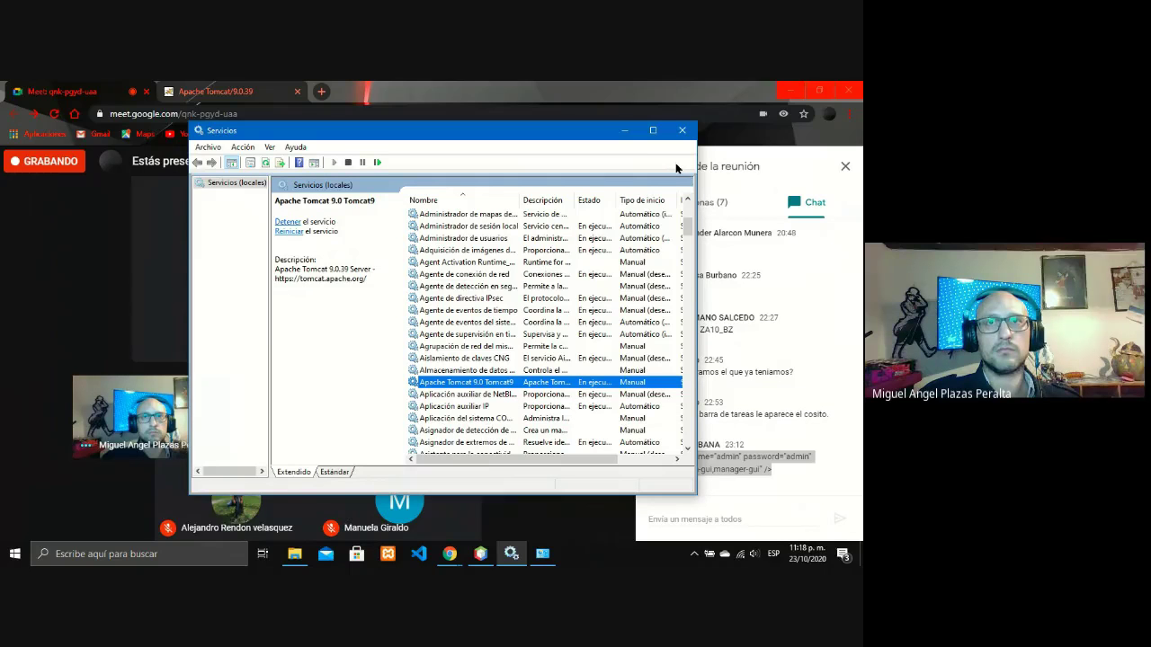
left_click(625, 133)
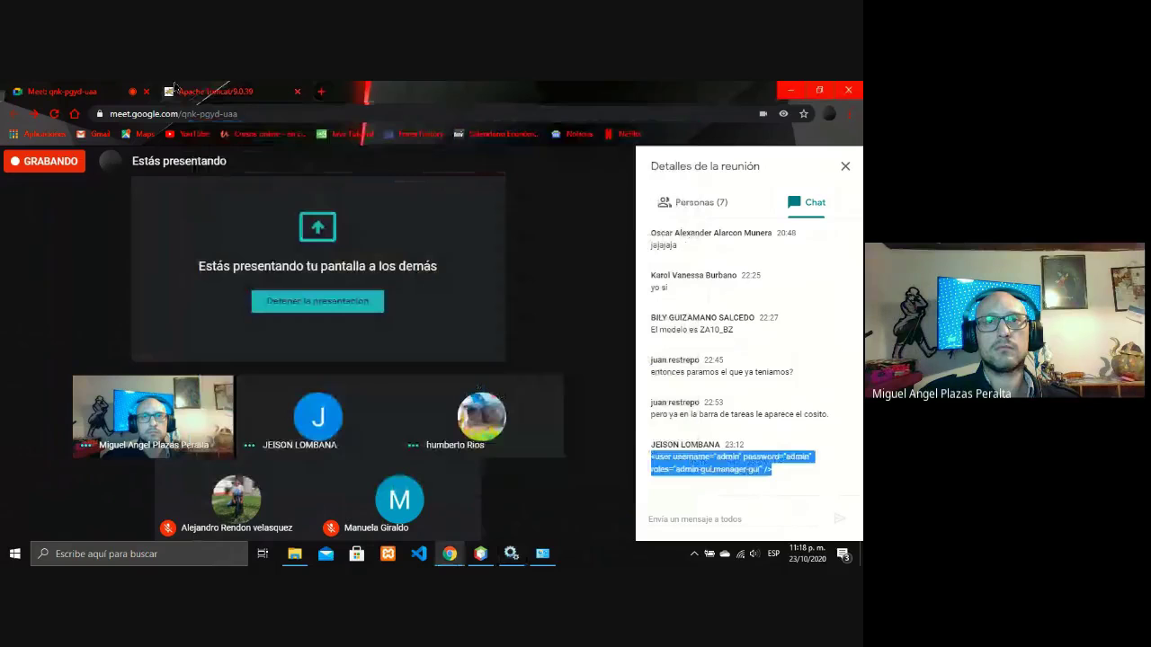
Close the old Tomcat tab and open localhost:8080 from the address suggestions in a new tab.
left_click(177, 90)
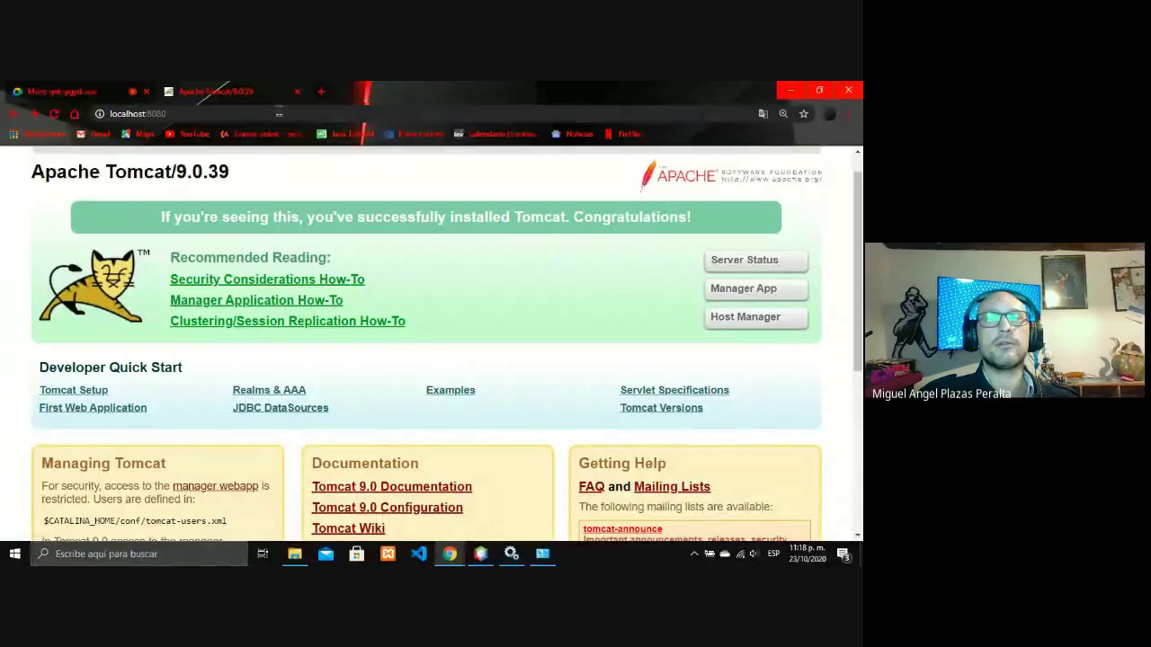
left_click(297, 91)
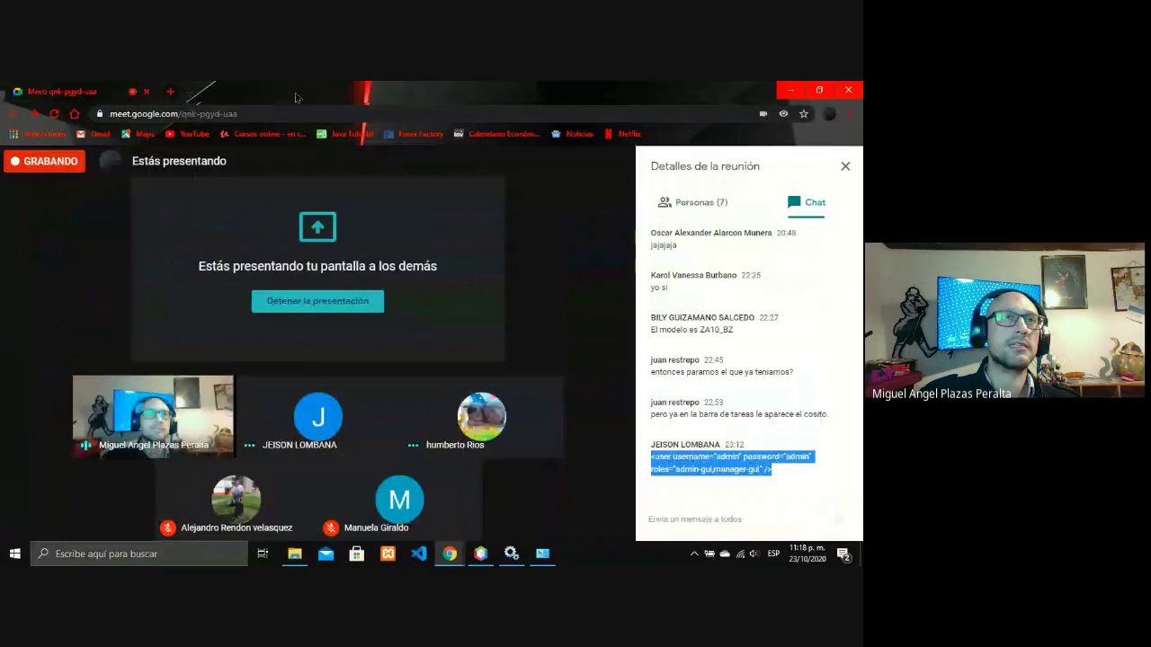
left_click(175, 93)
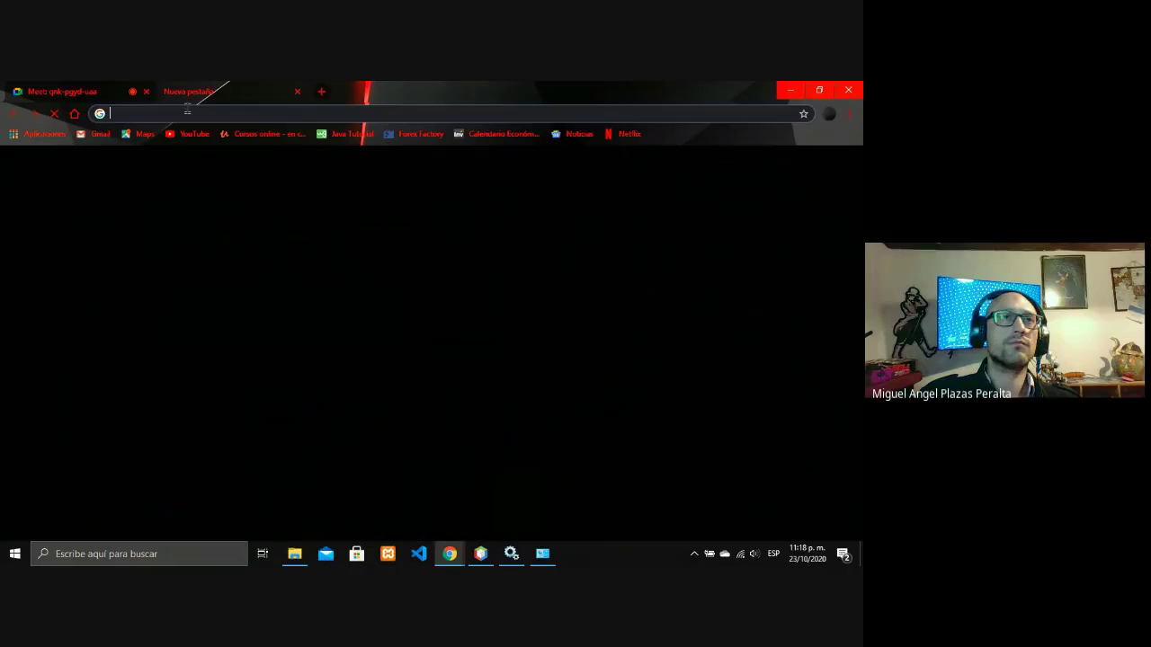
type("http://localhost")
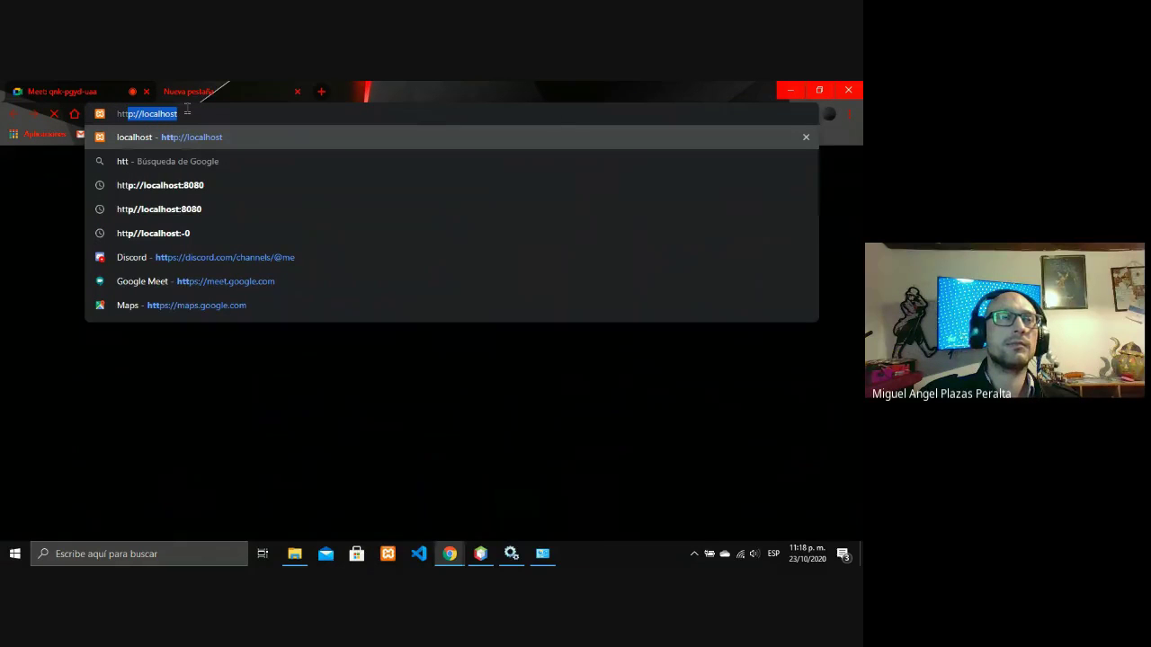
key("Down")
key("Down")
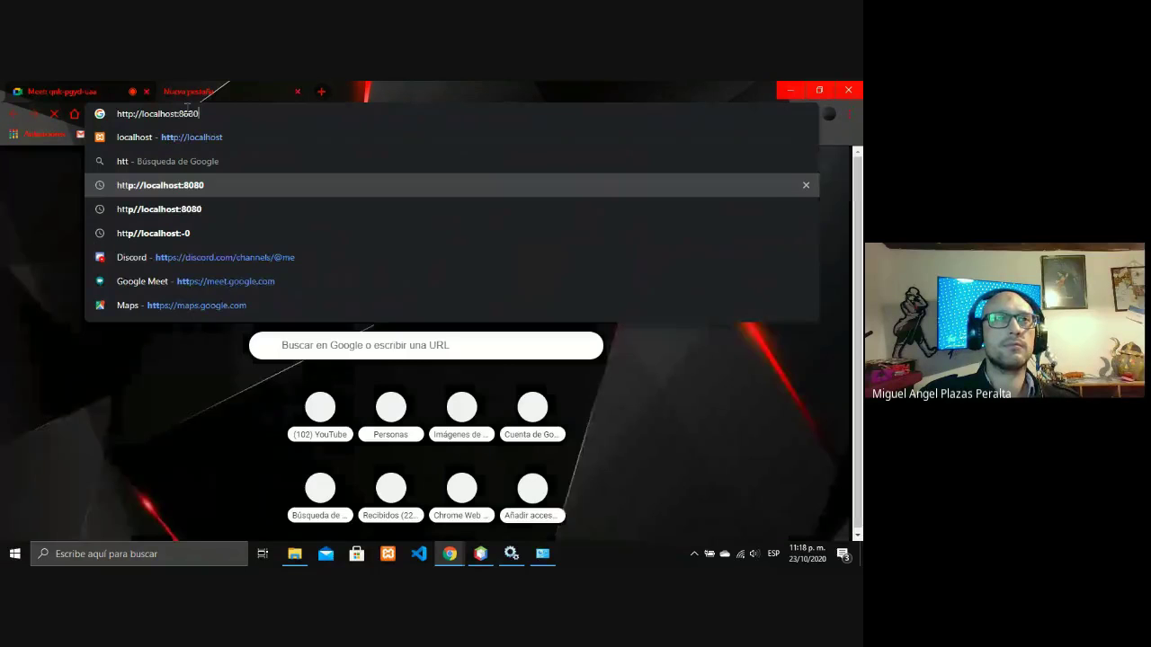
key("Return")
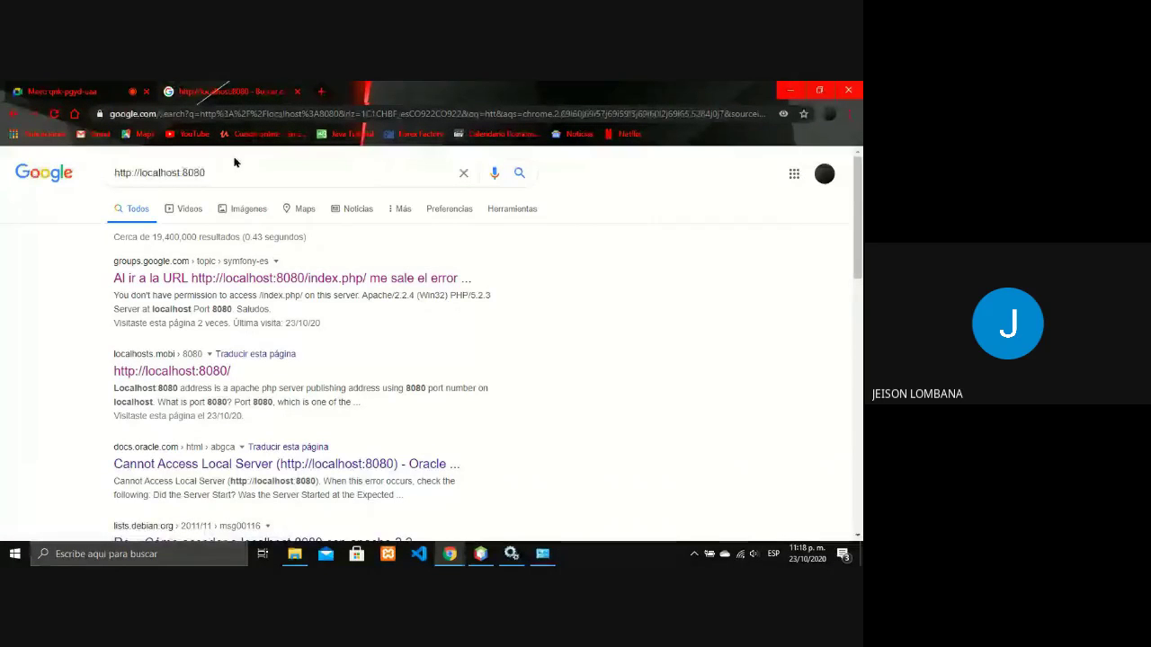
Replace the Google search address with http:localhost:8080/ to load the Tomcat welcome page.
double_click(757, 114)
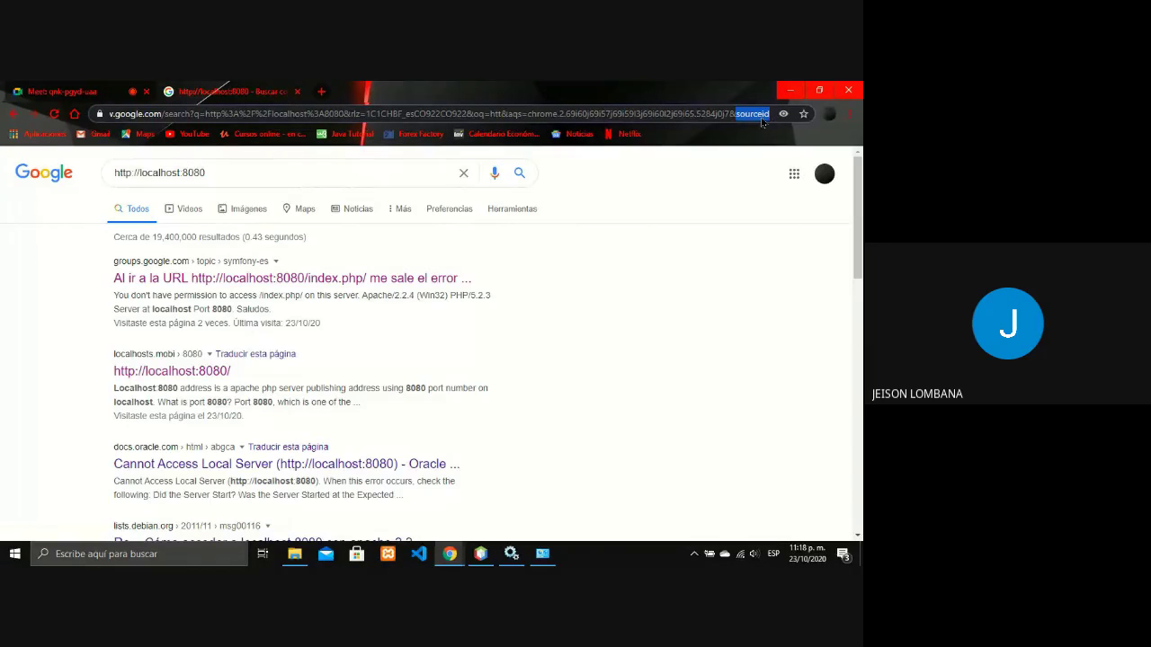
triple_click(676, 117)
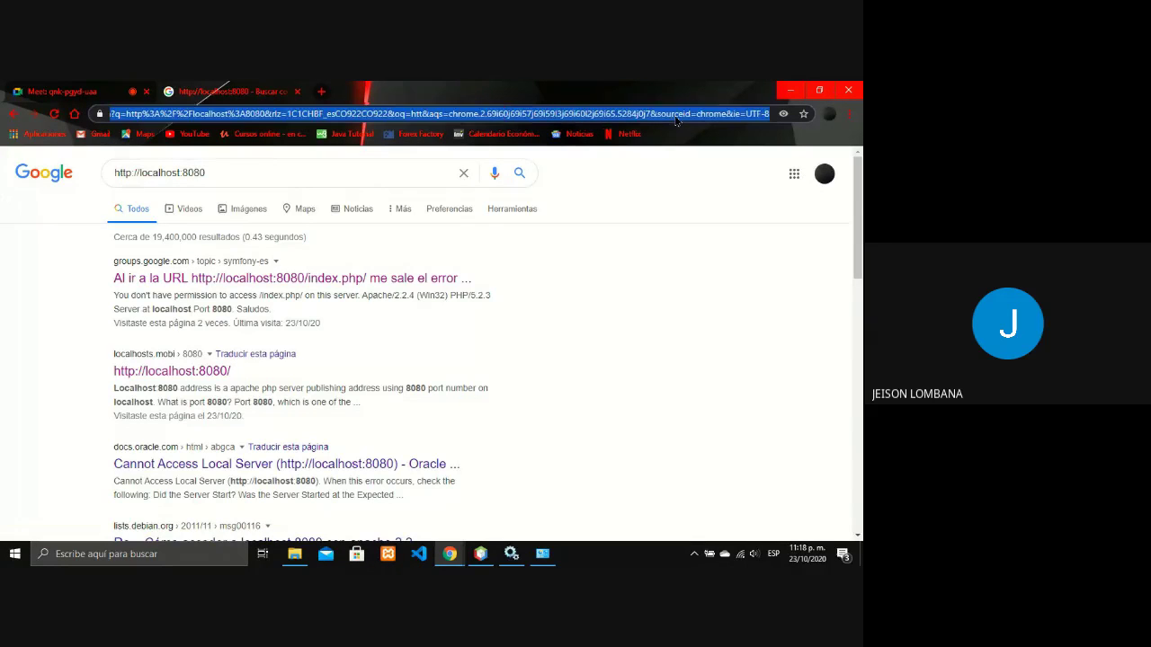
key("BackSpace")
type("h")
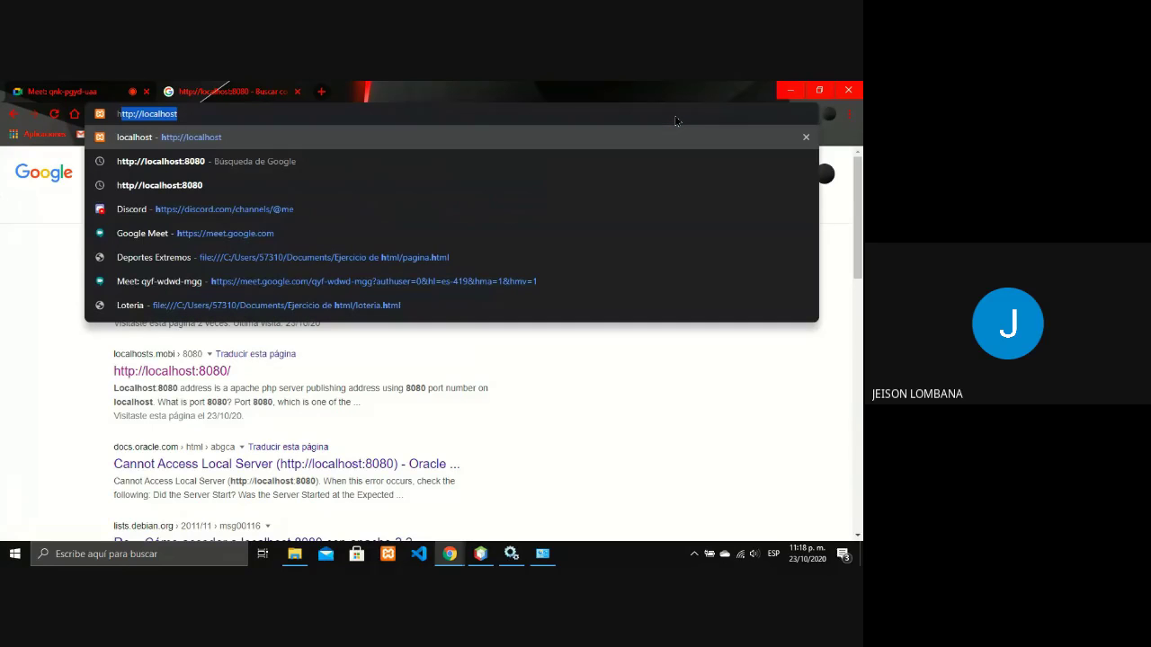
type("ttp:lo")
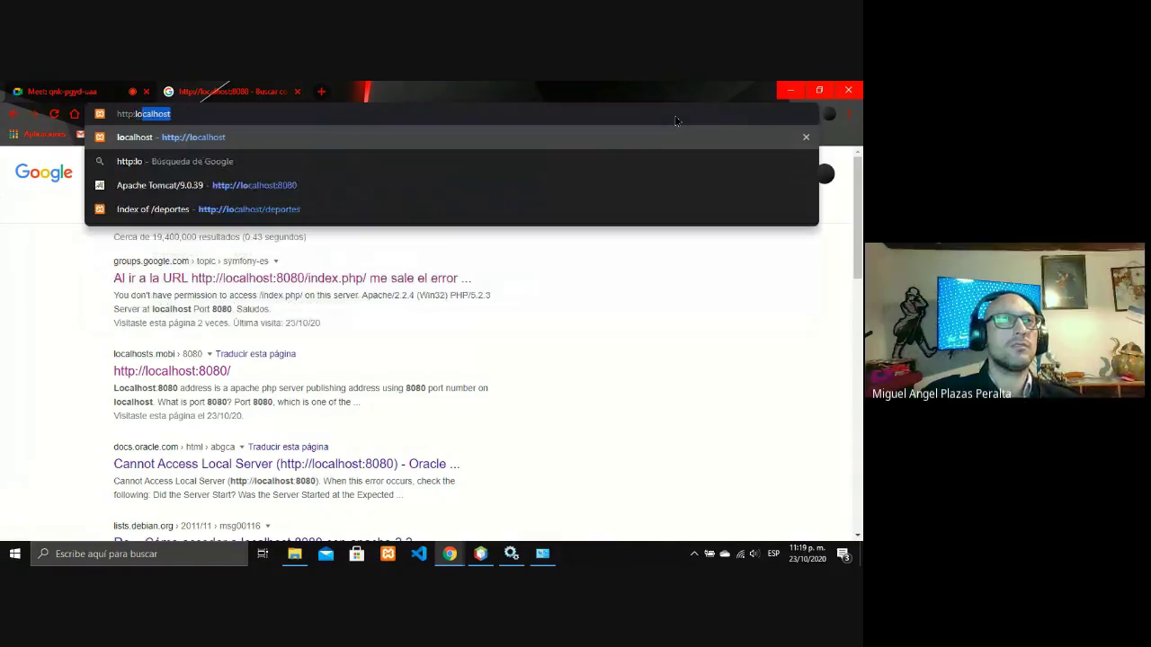
type("calhost")
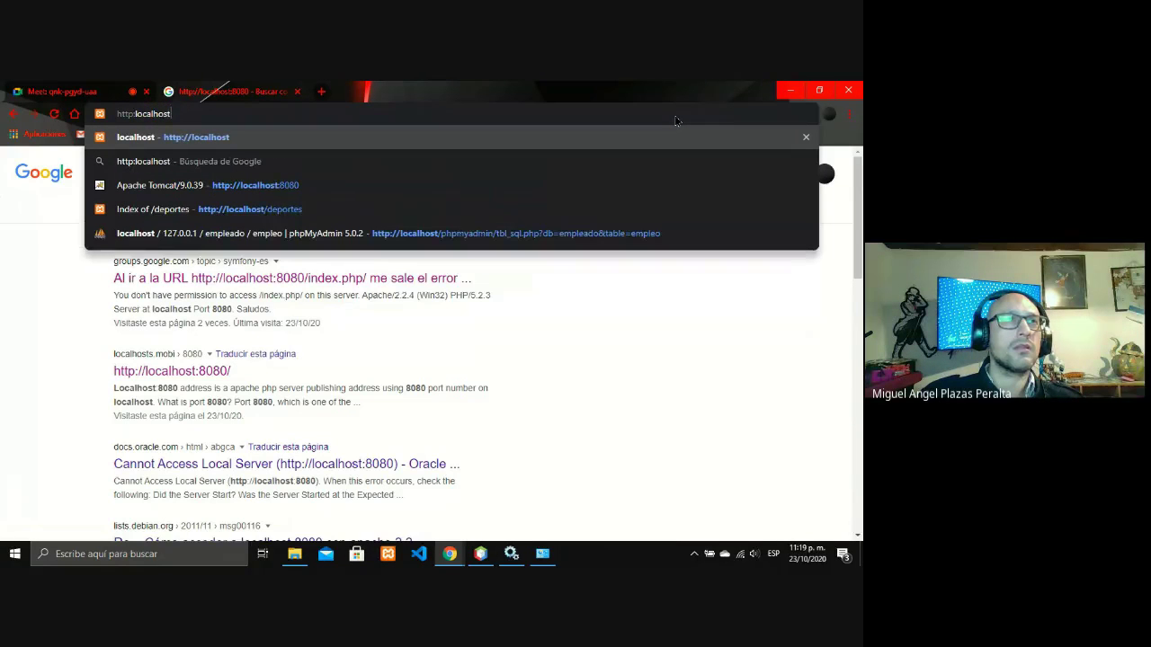
type(":8")
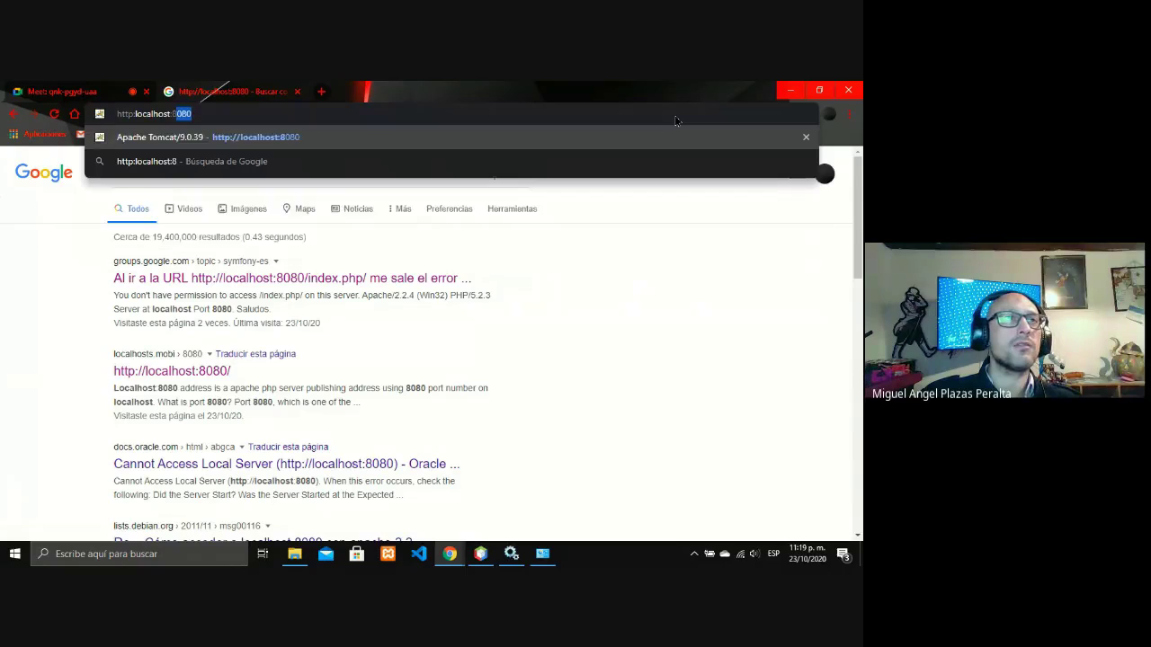
type("080")
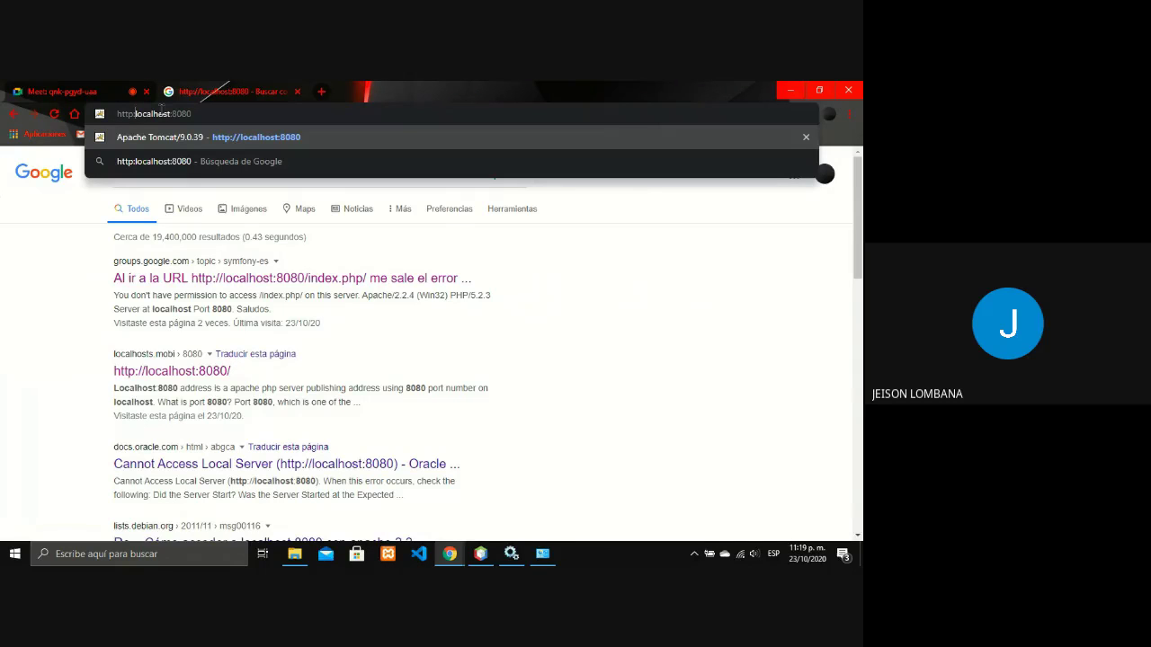
type("//")
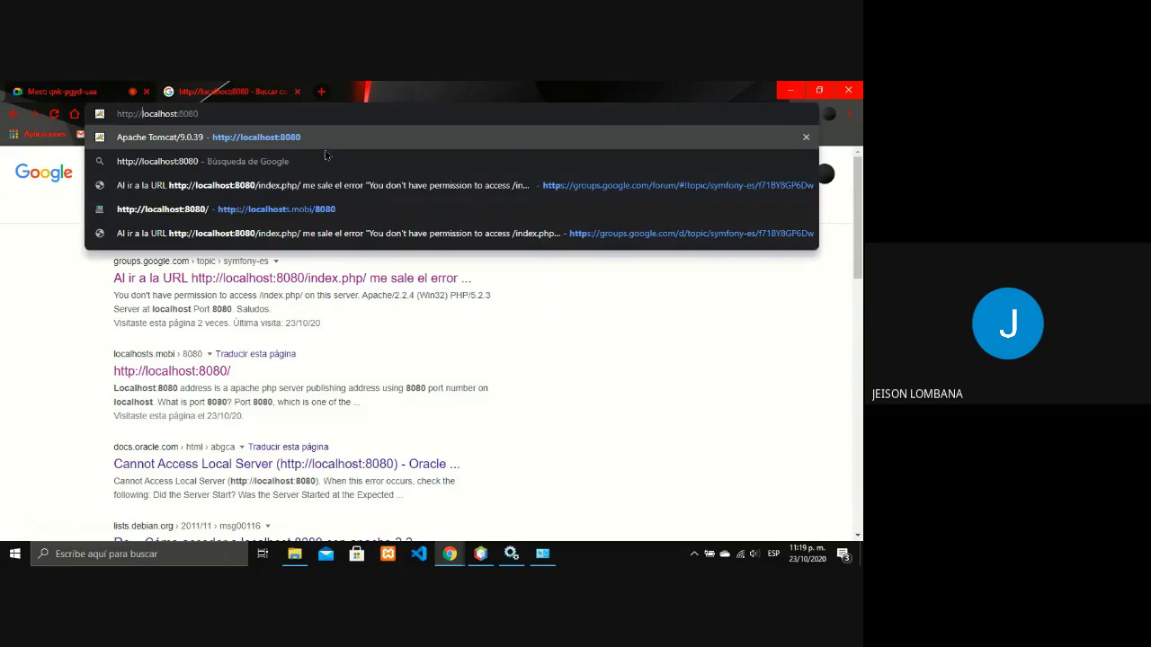
key("Return")
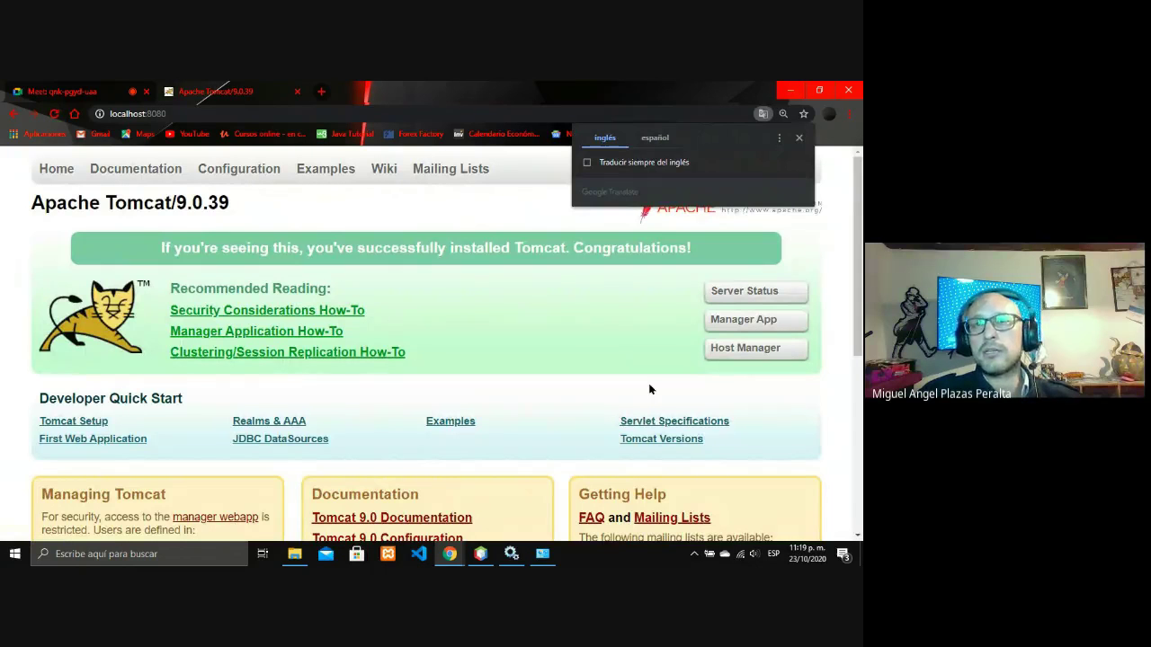
Log in to Host Manager with the manager username and password, check the localhost host, then return.
left_click(760, 359)
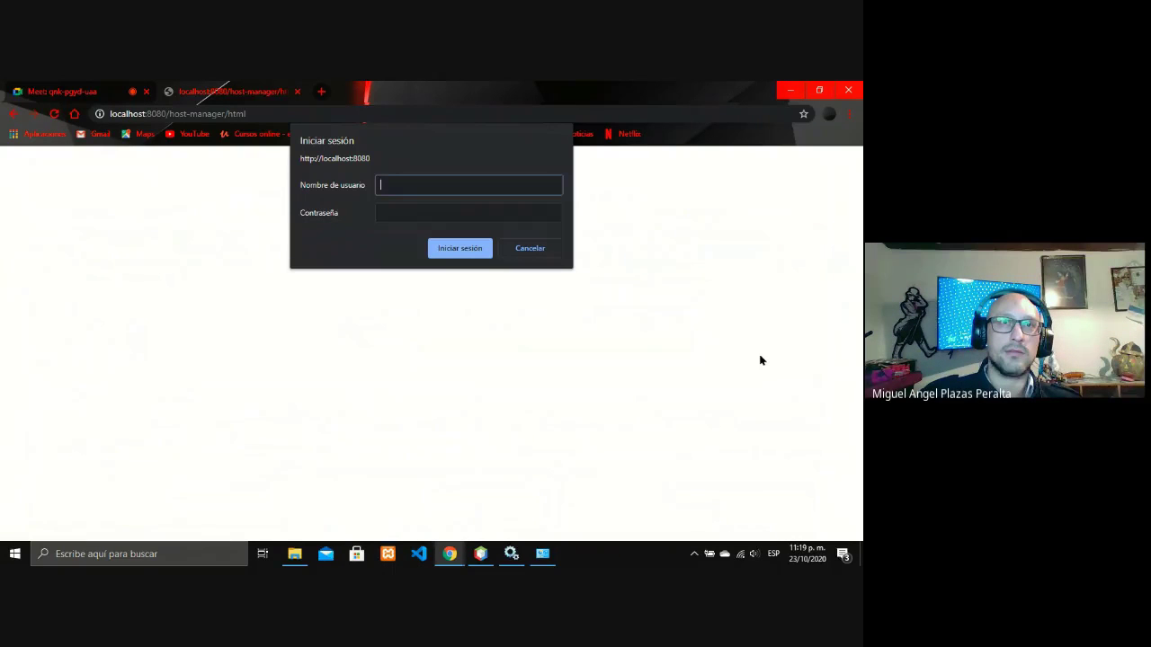
type("admin")
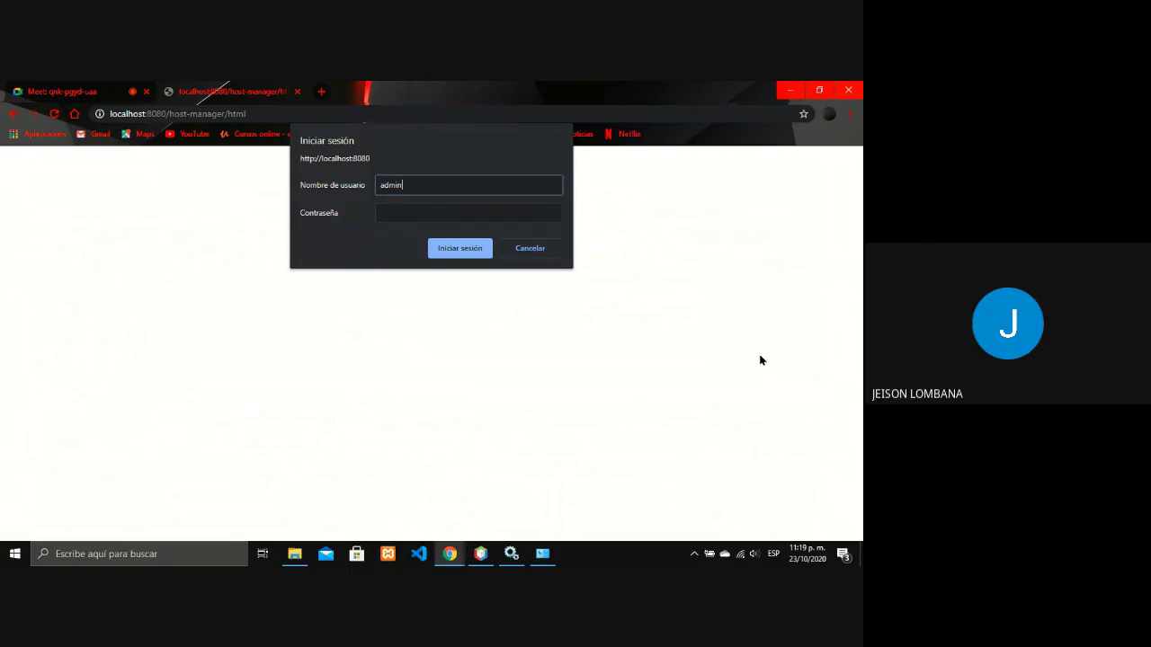
key("Tab")
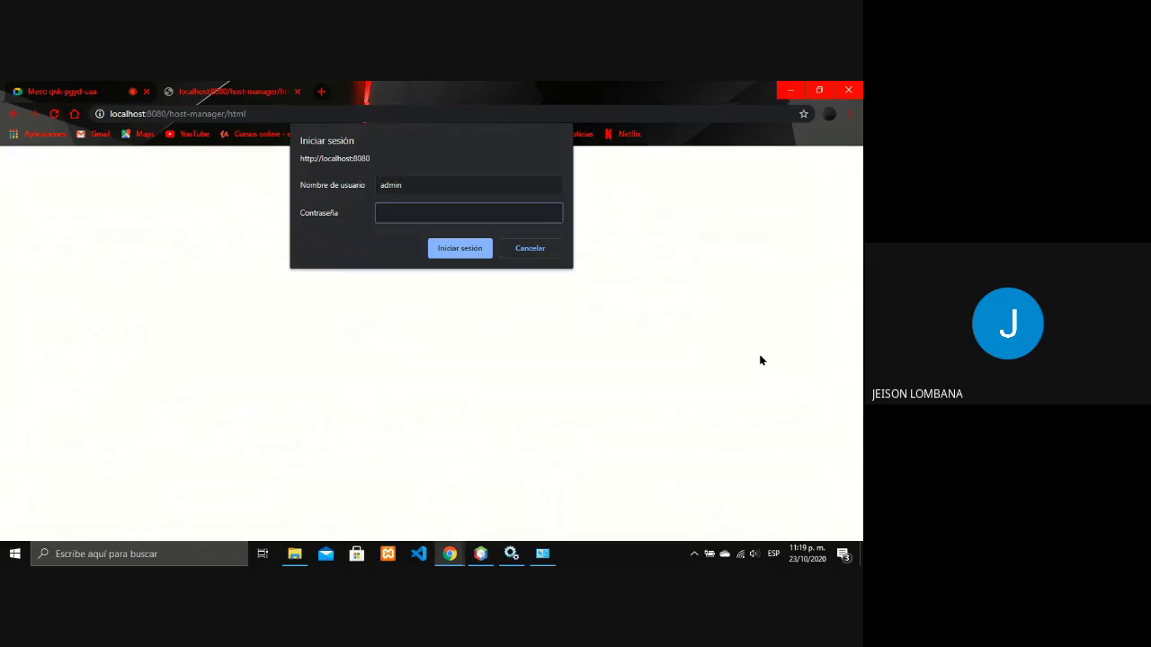
type("admin")
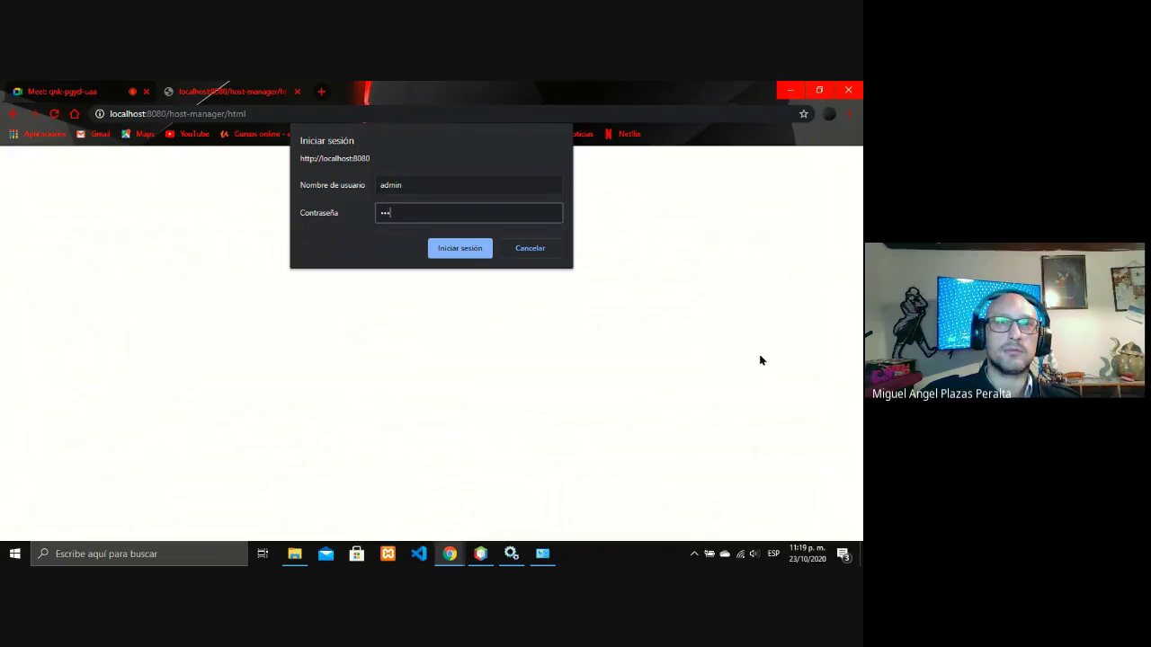
key("Return")
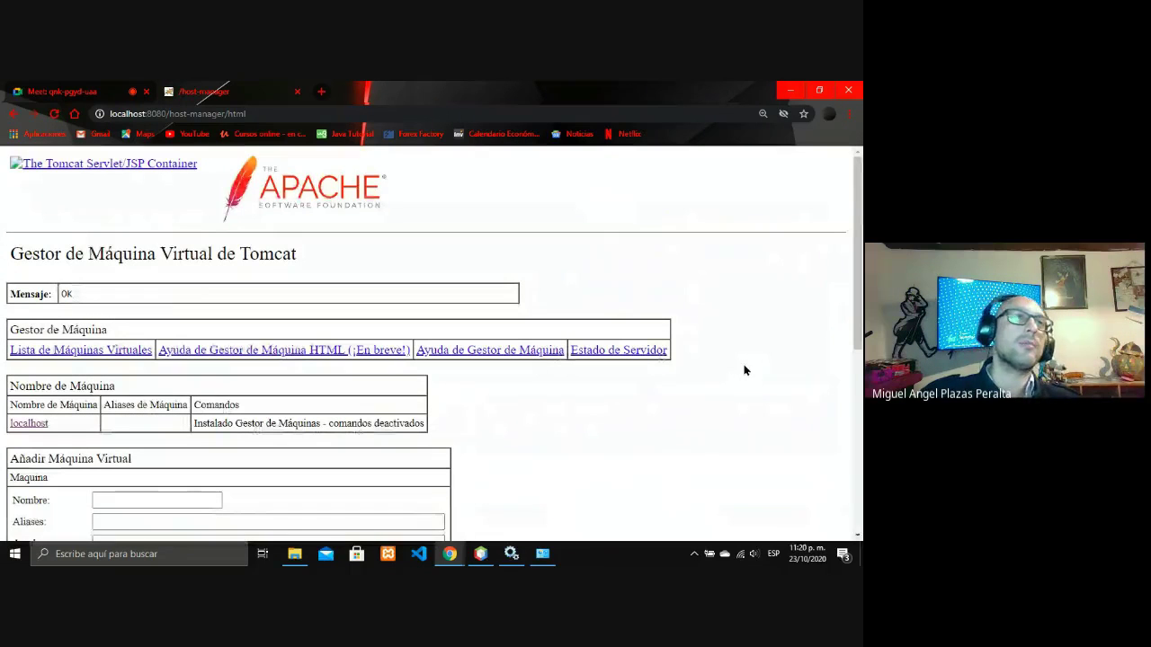
scroll(547, 385, "down", 2)
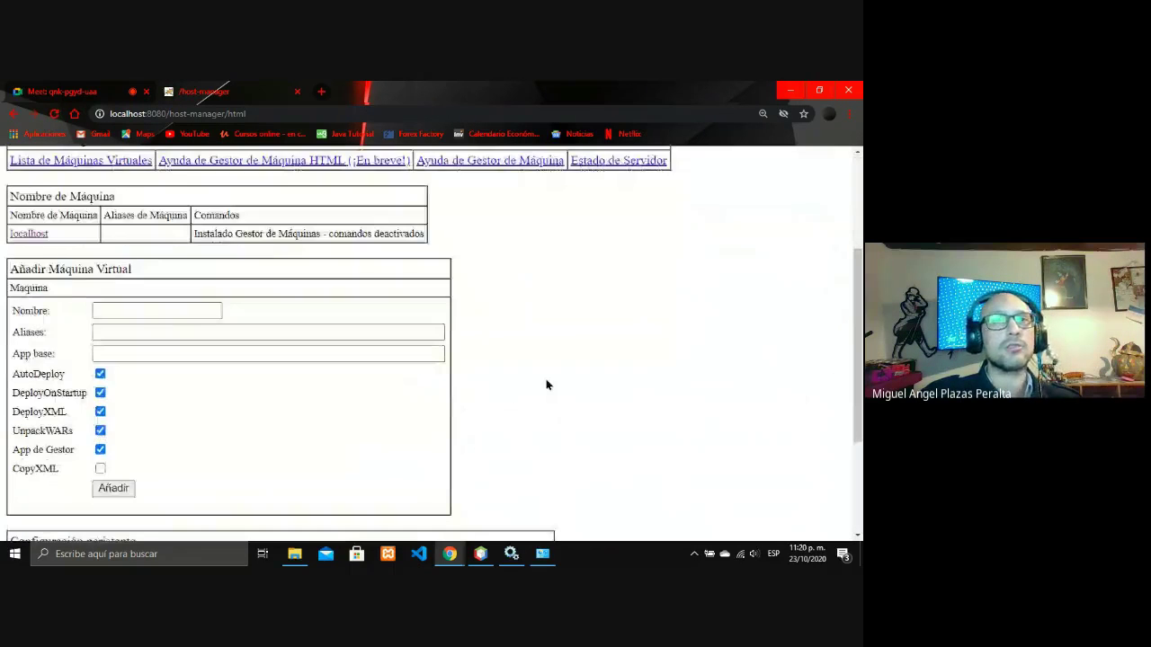
scroll(547, 385, "up", 2)
left_click(13, 114)
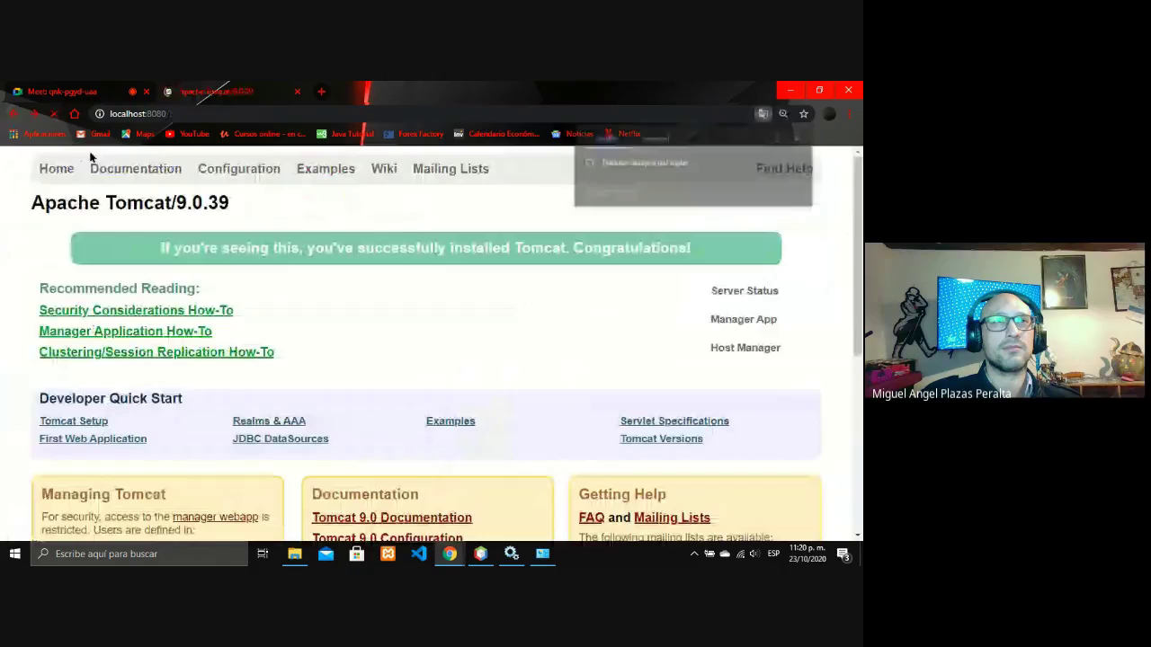
Log in to the Tomcat web application manager and scroll through the deployed applications list.
left_click(742, 321)
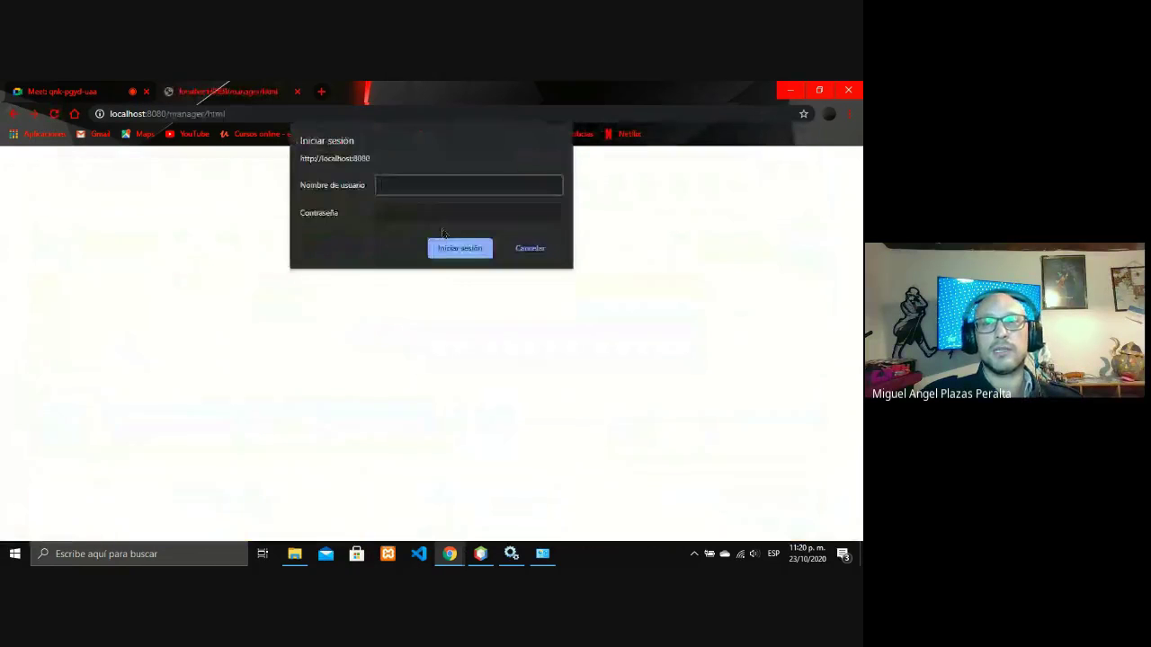
type("admin")
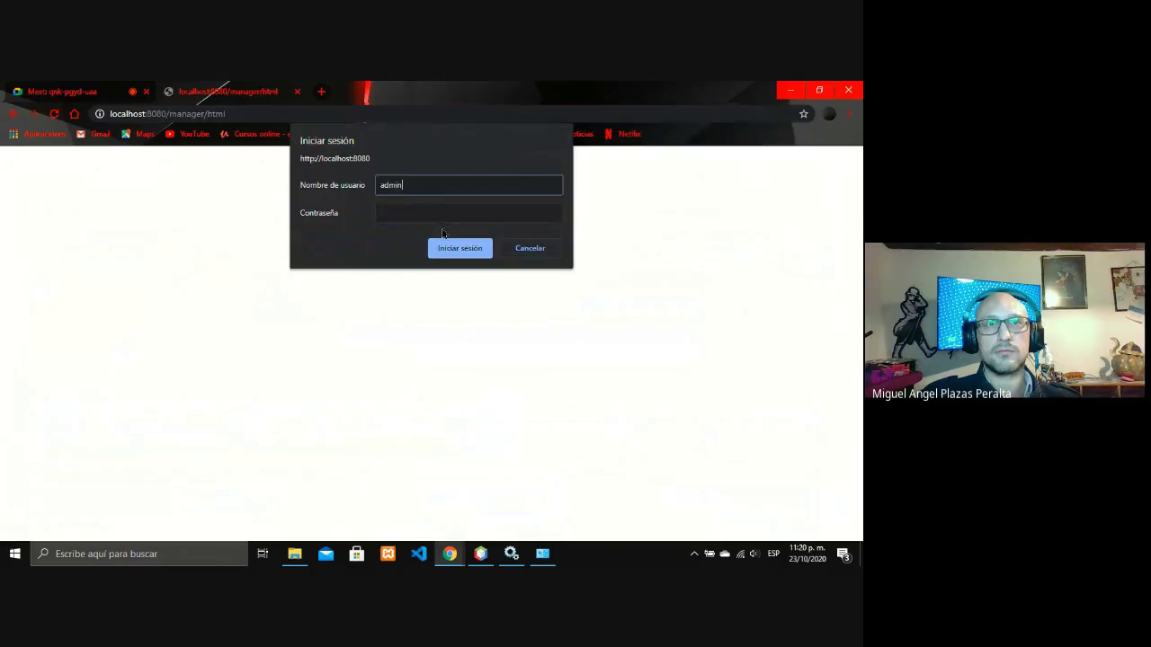
key("Tab")
type("admin")
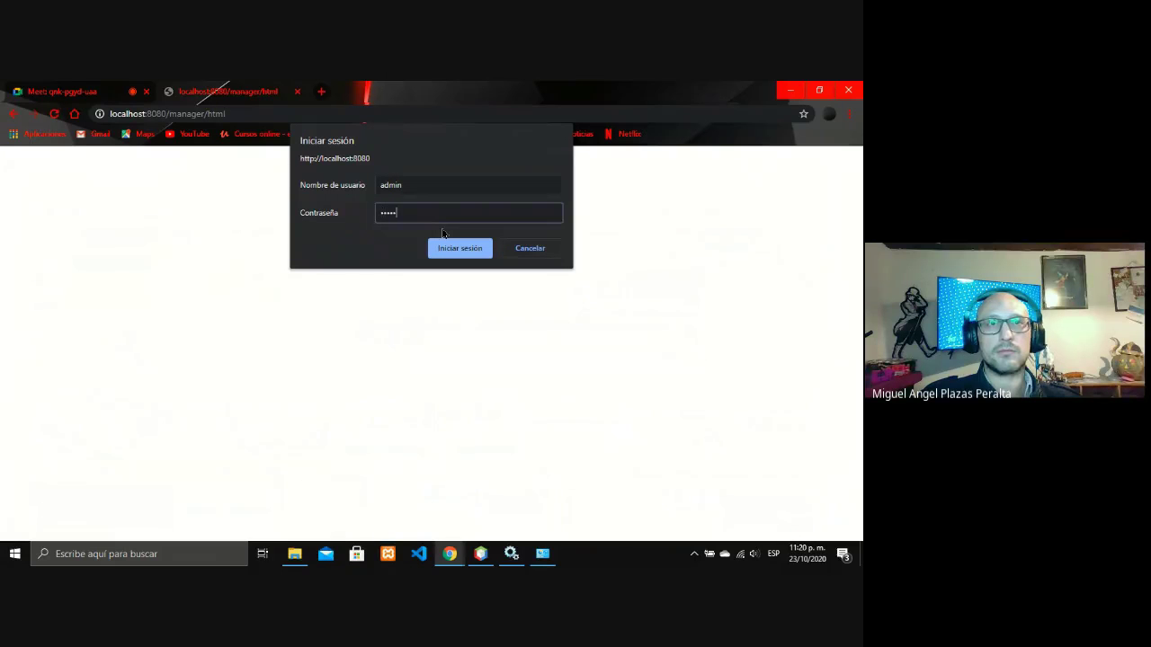
key("Return")
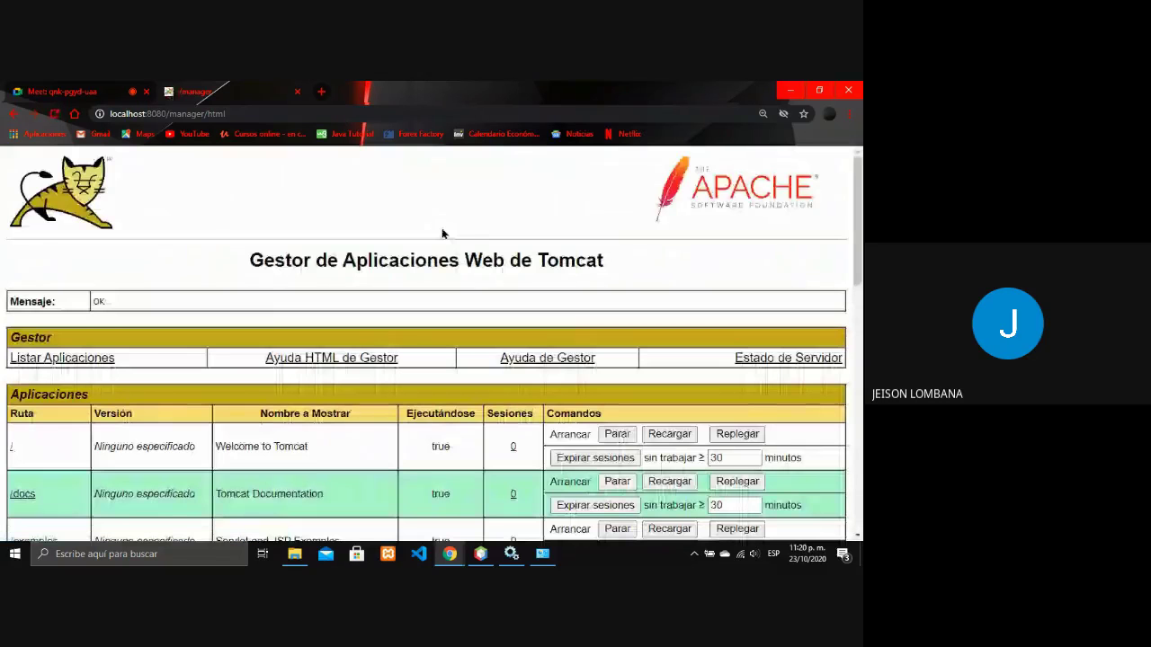
scroll(441, 233, "down", 3)
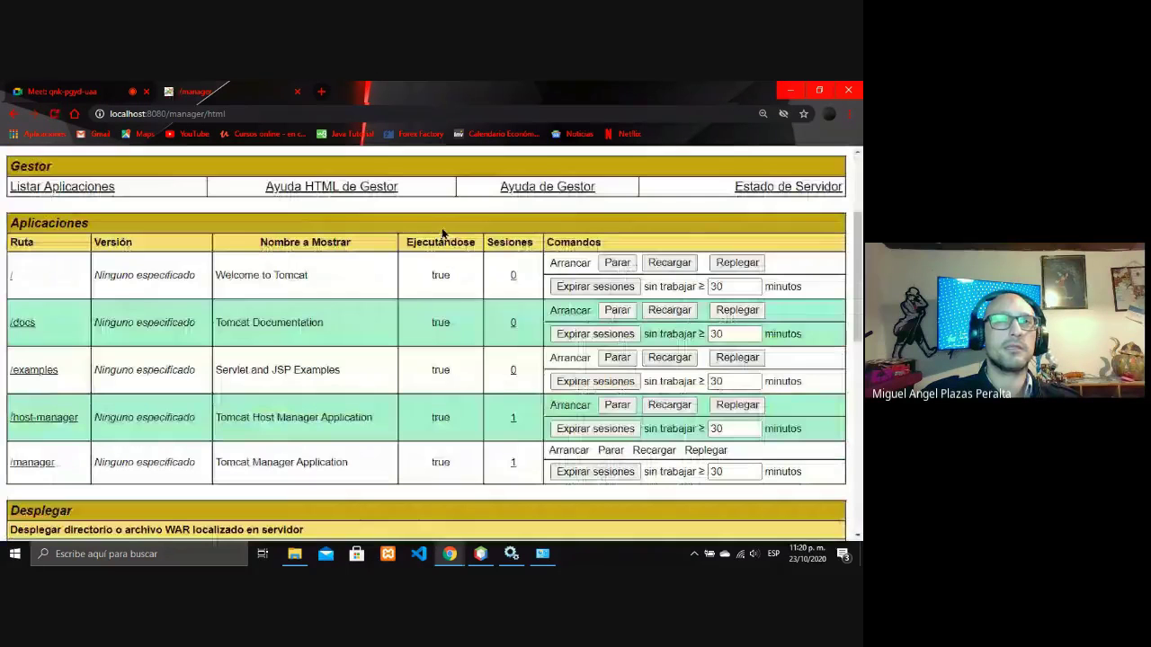
scroll(441, 230, "down", 6)
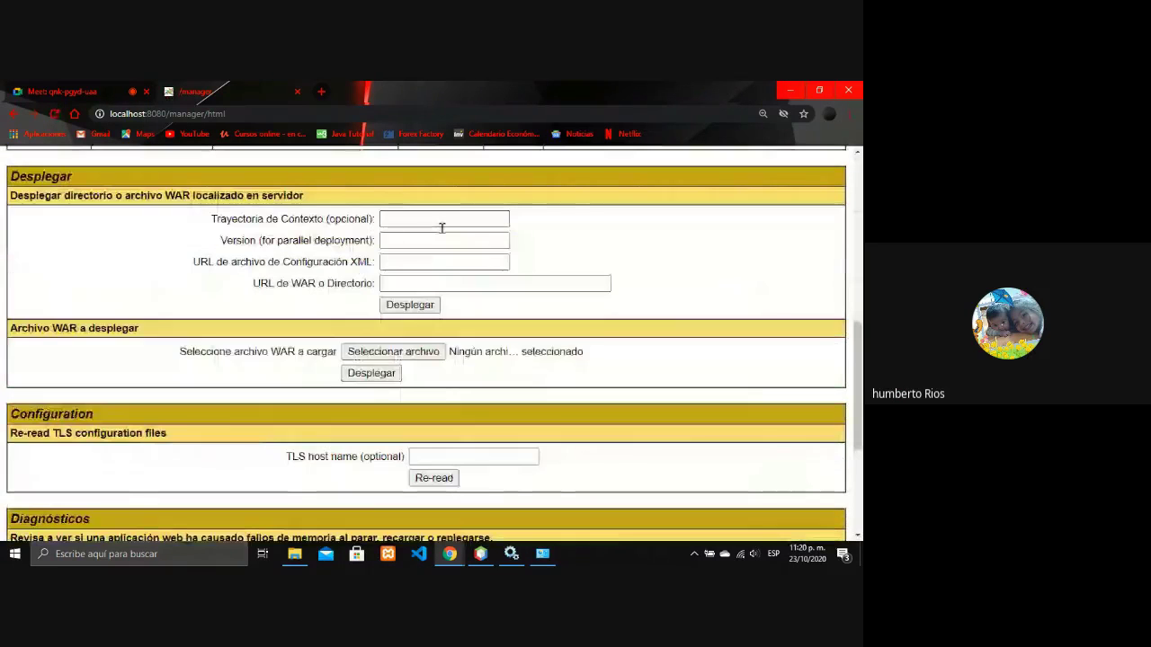
left_click(15, 114)
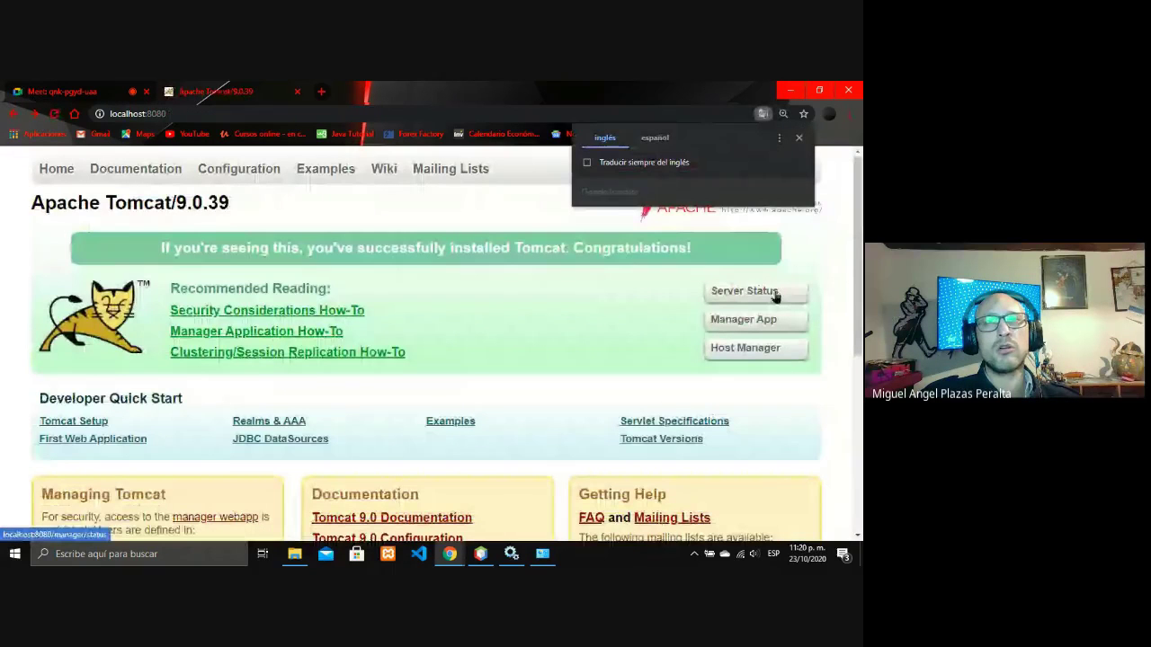
View the Tomcat Server Status page, go back, and return to the Google Meet tab.
left_click(775, 295)
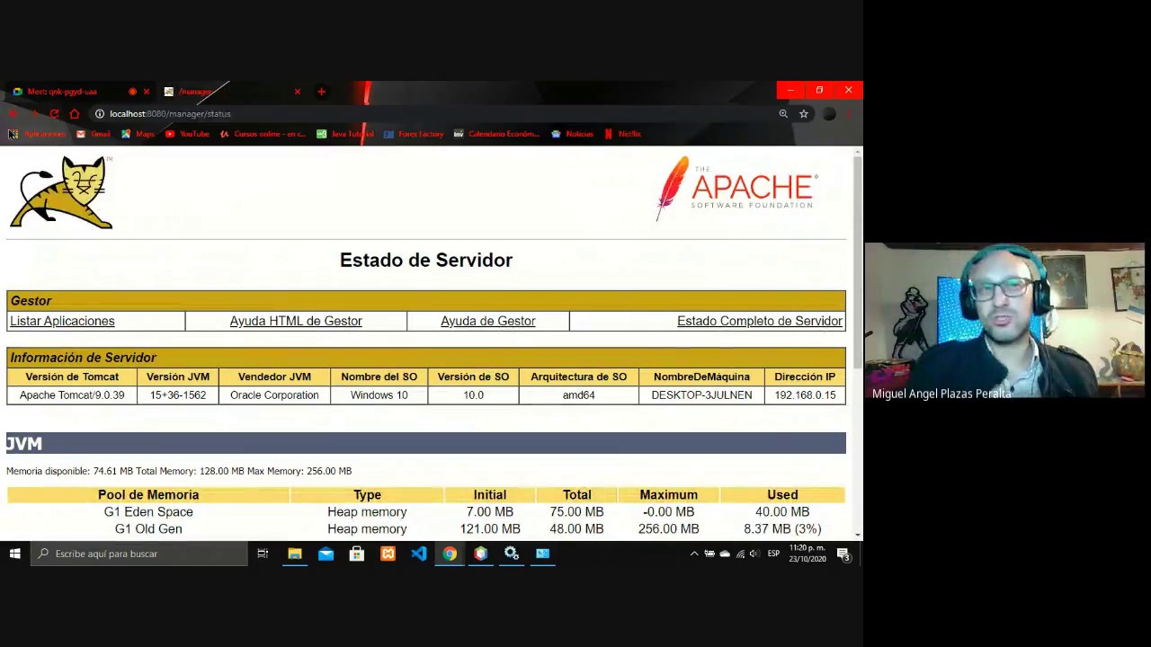
left_click(11, 115)
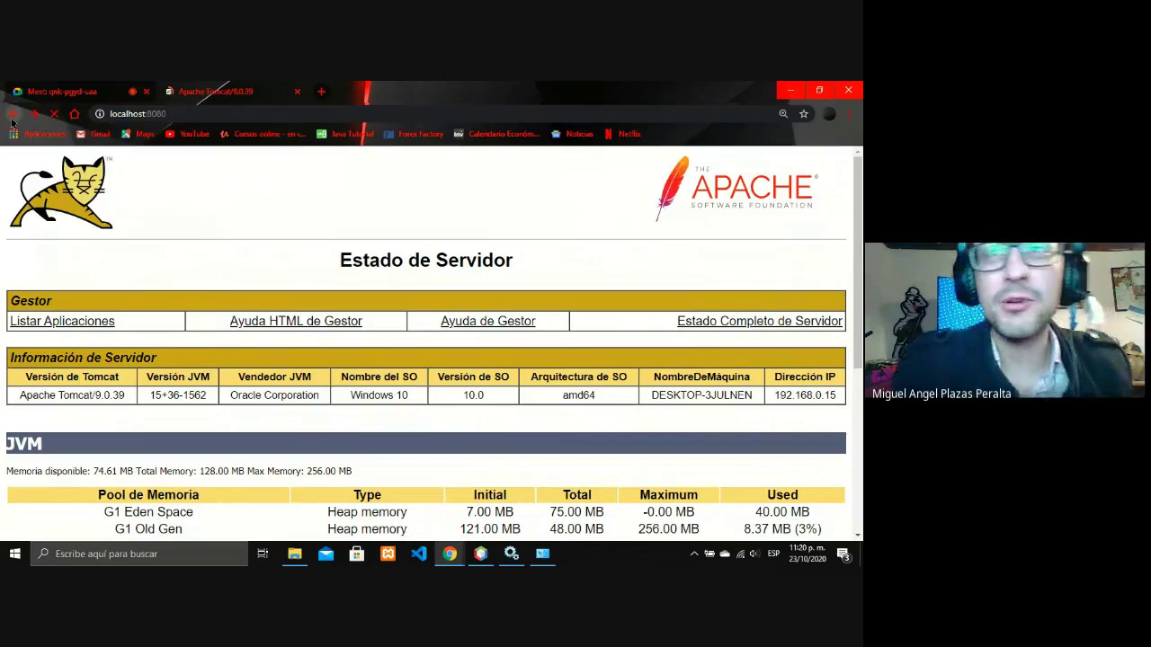
left_click(54, 90)
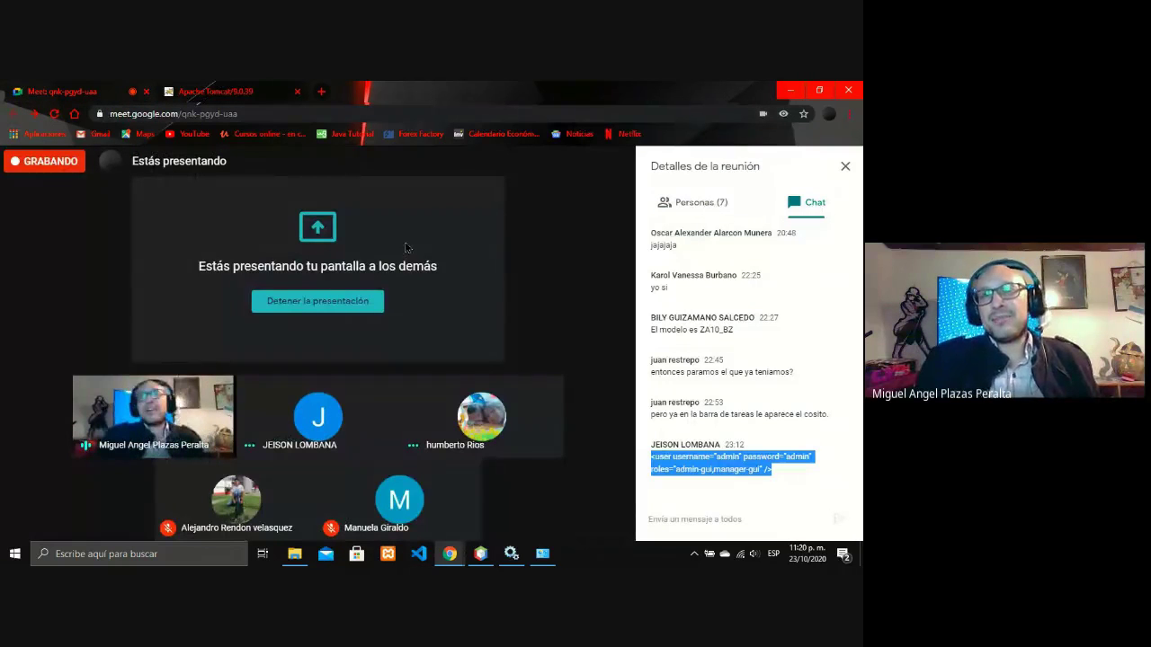
mouse_move(403, 245)
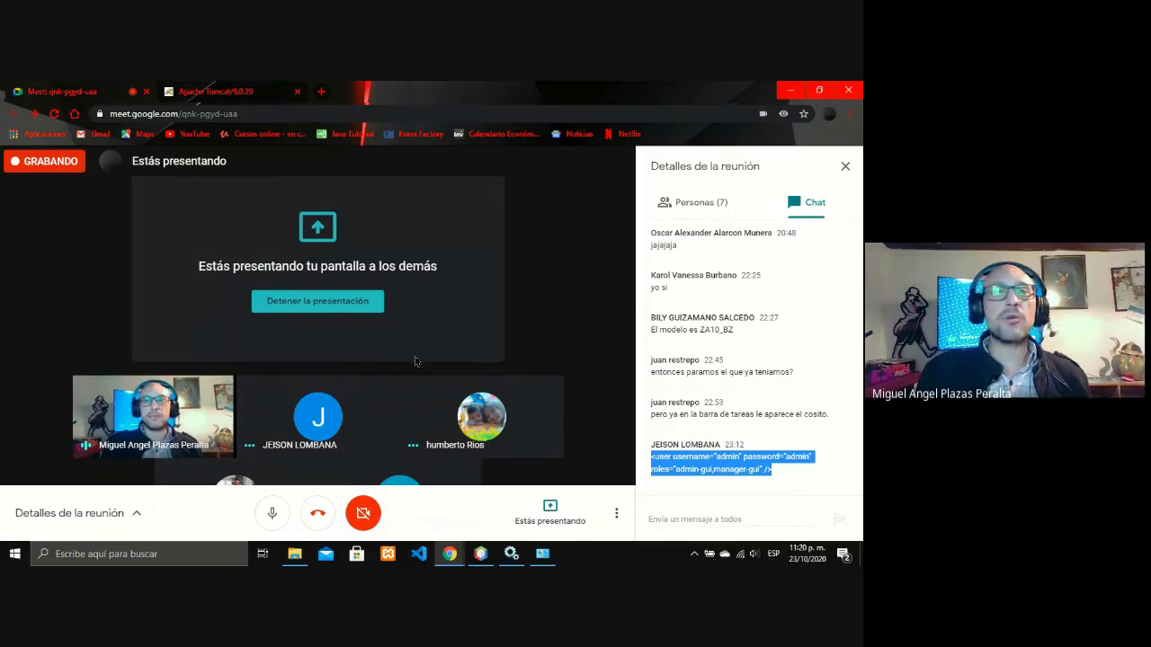
mouse_move(391, 395)
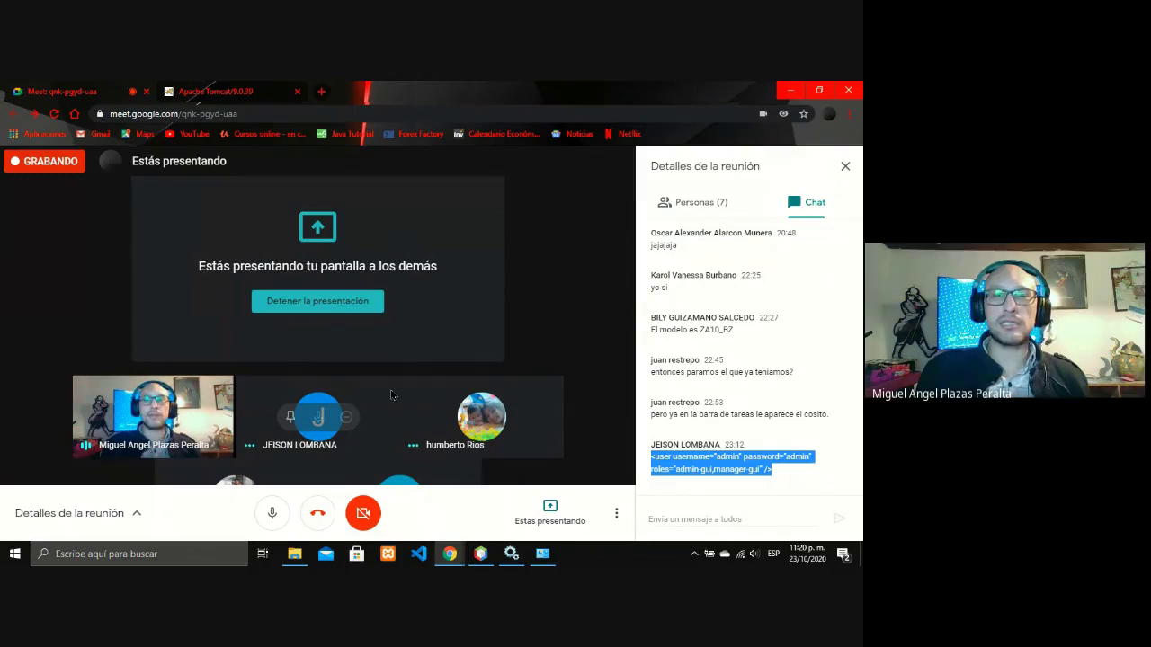
mouse_move(511, 552)
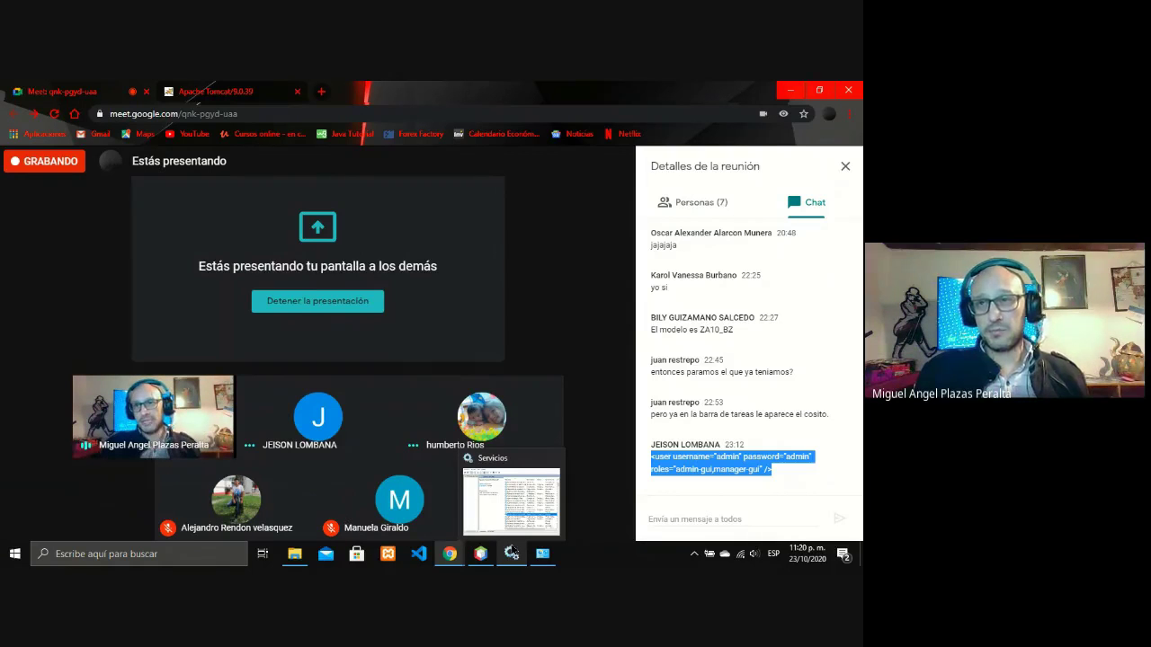
mouse_move(541, 523)
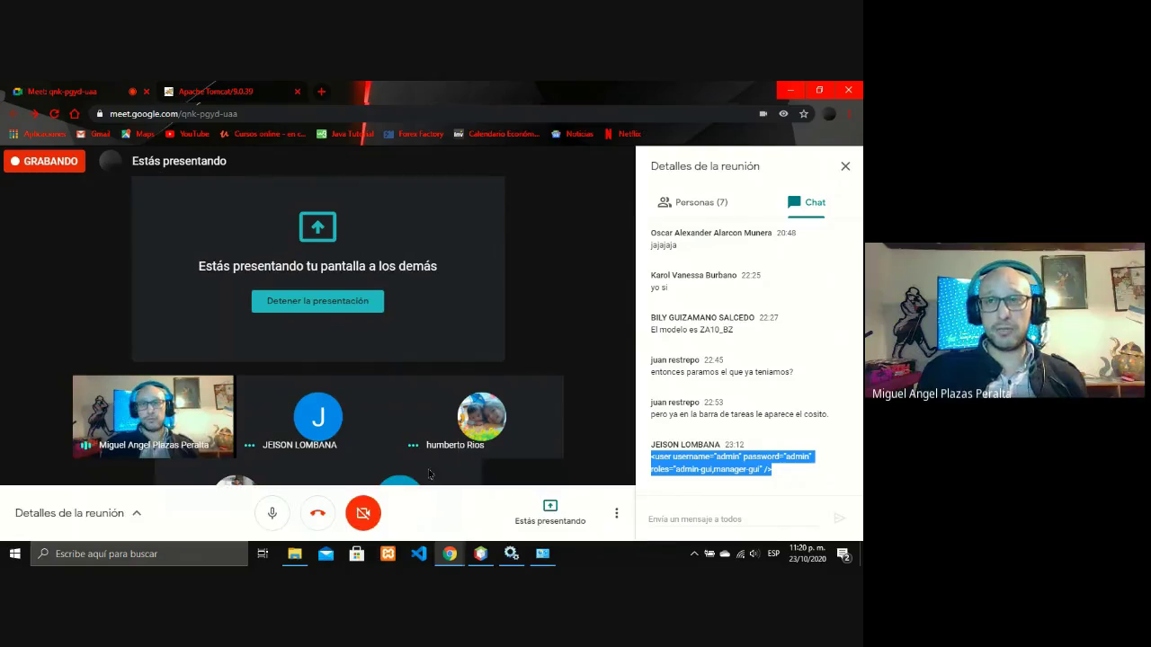
Stop presenting your screen in Google Meet with 'Estás presentando' > Detener la presentación.
left_click(557, 516)
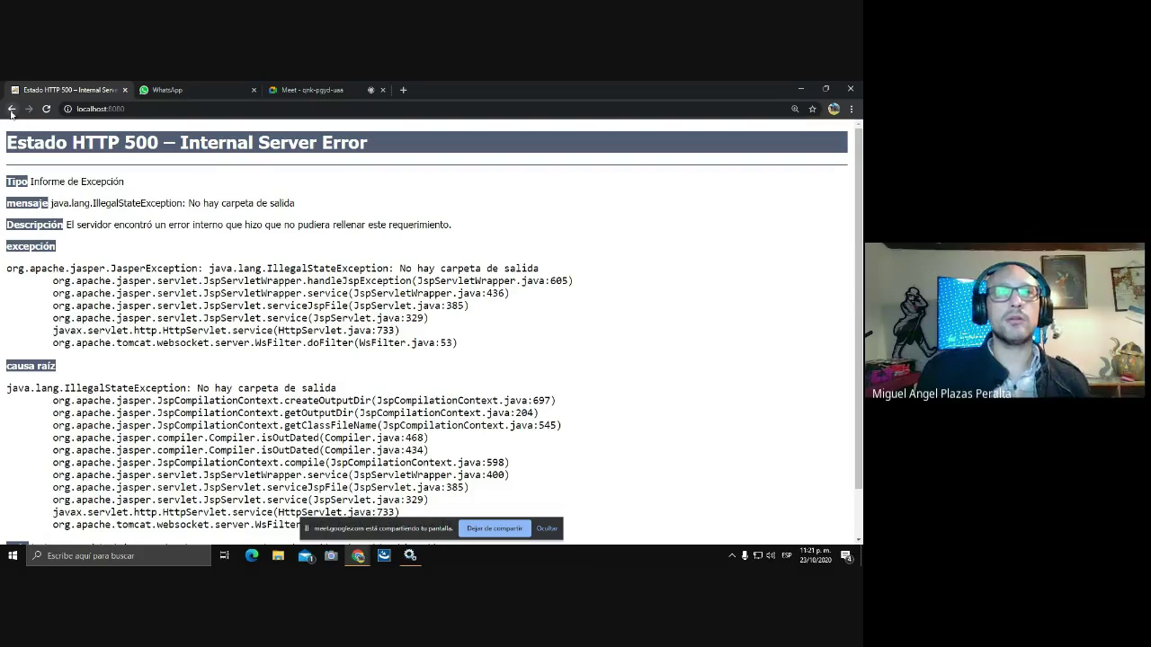
Minimize the open windows and open the System information page for Este equipo.
left_click(11, 109)
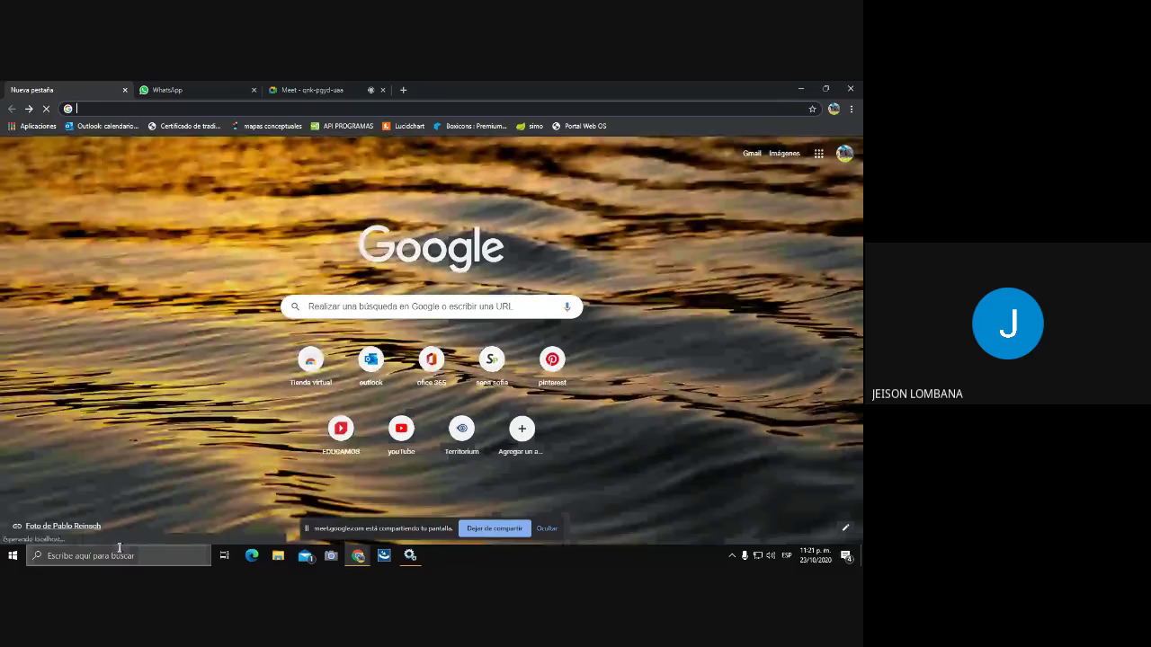
left_click(135, 557)
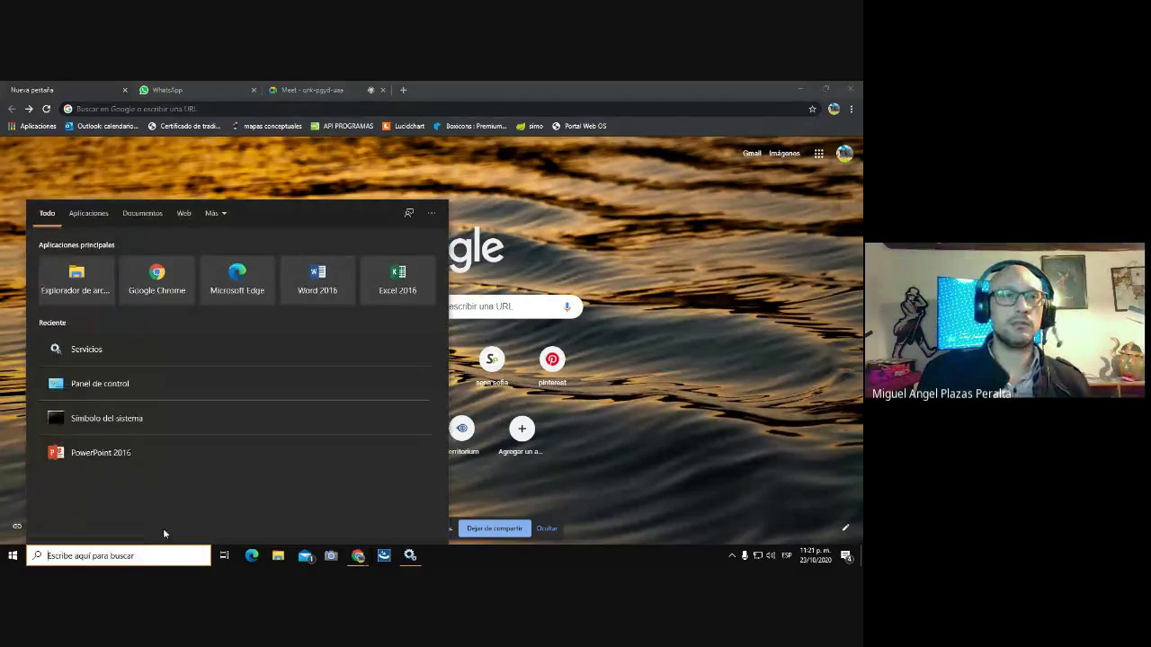
left_click(621, 260)
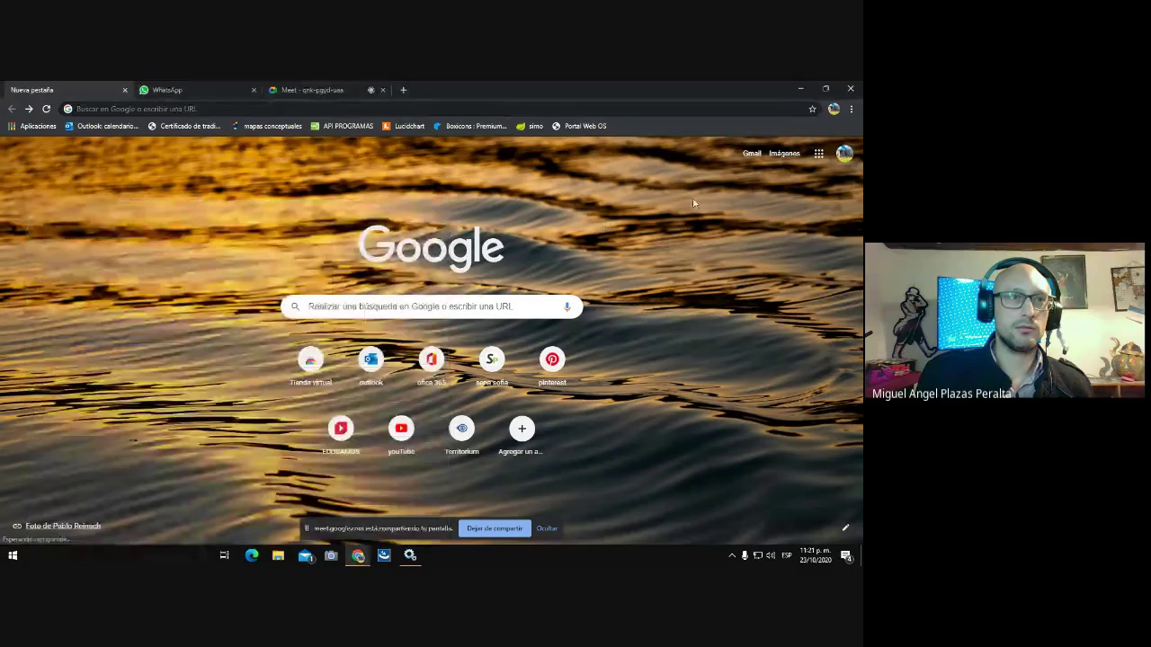
left_click(804, 90)
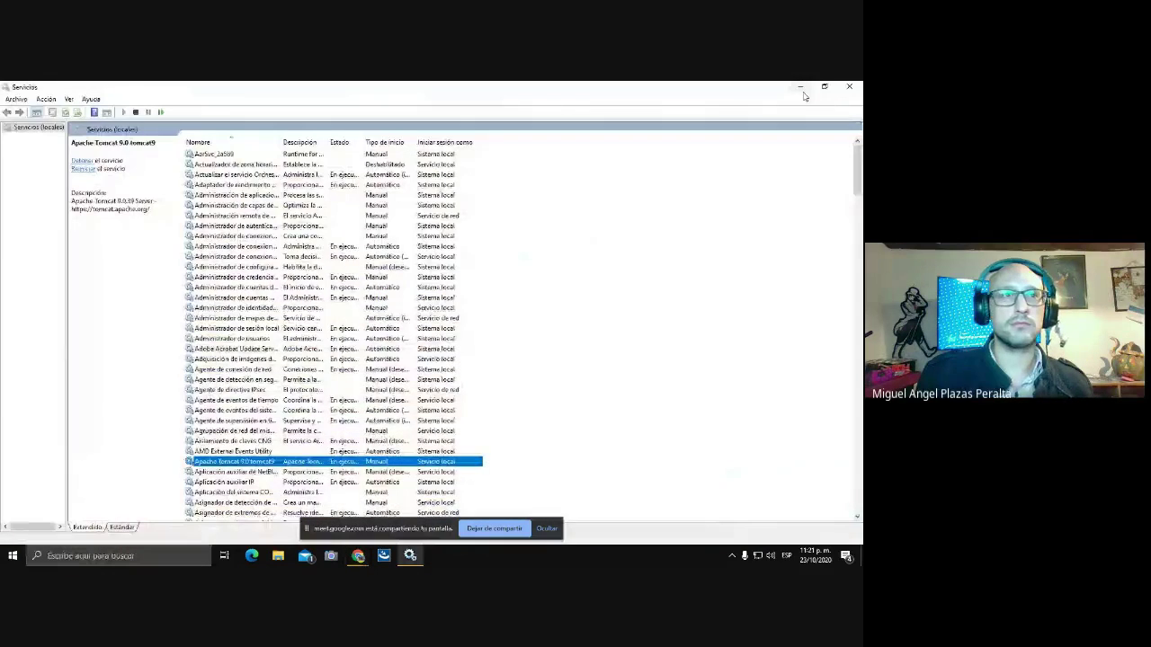
left_click(801, 89)
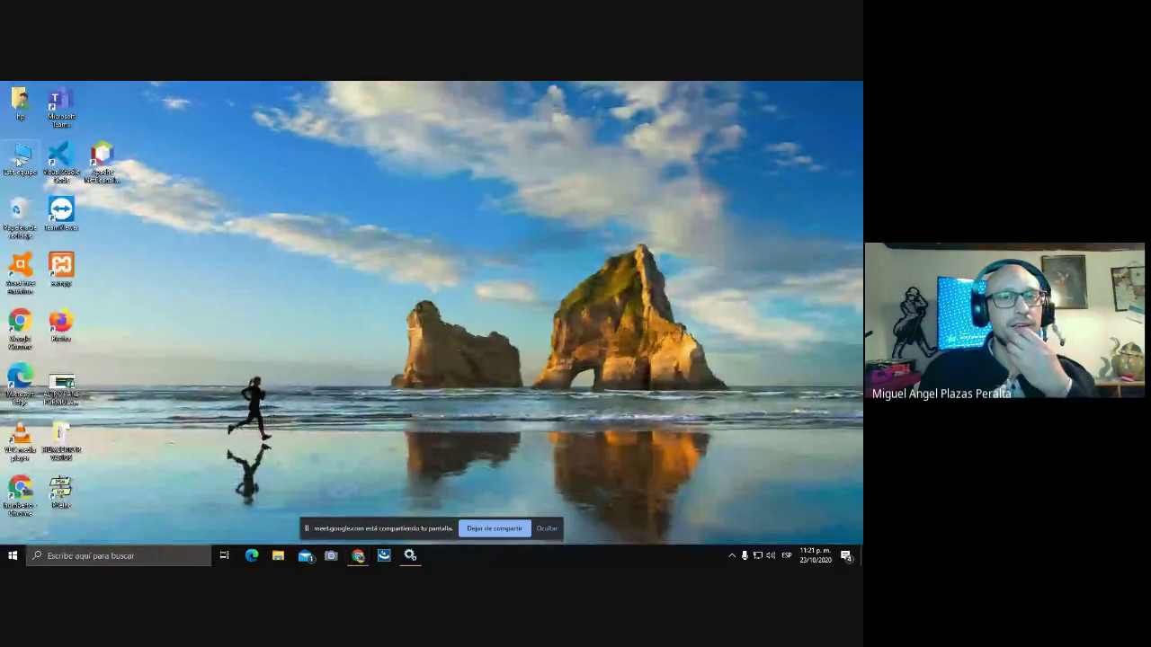
right_click(20, 160)
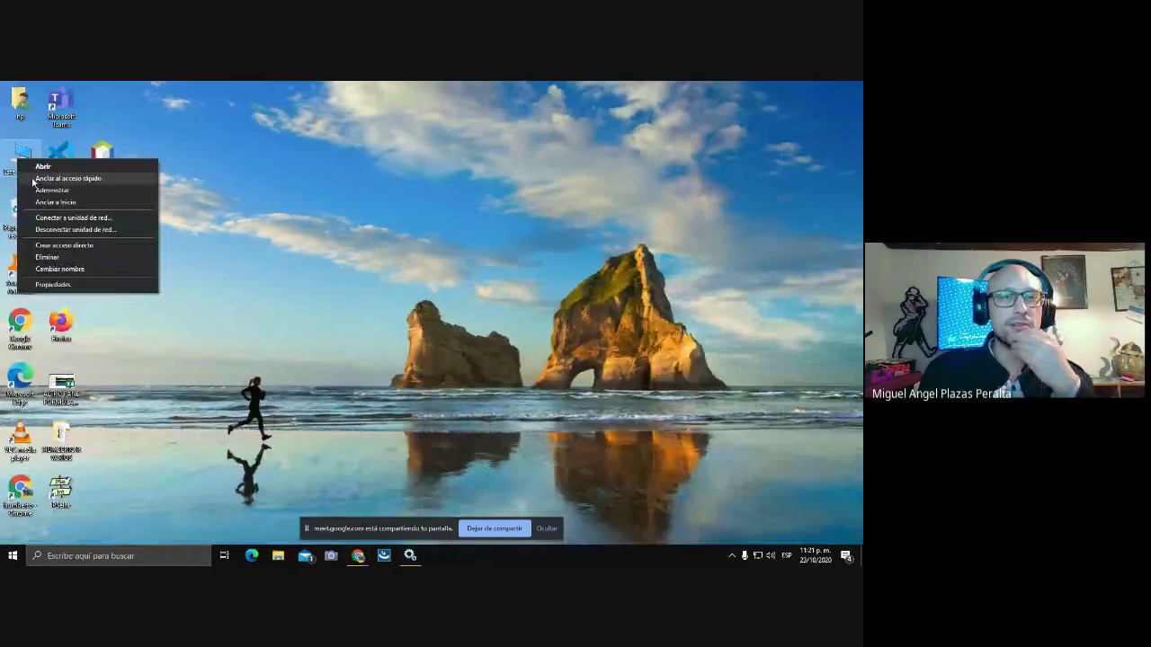
left_click(27, 178)
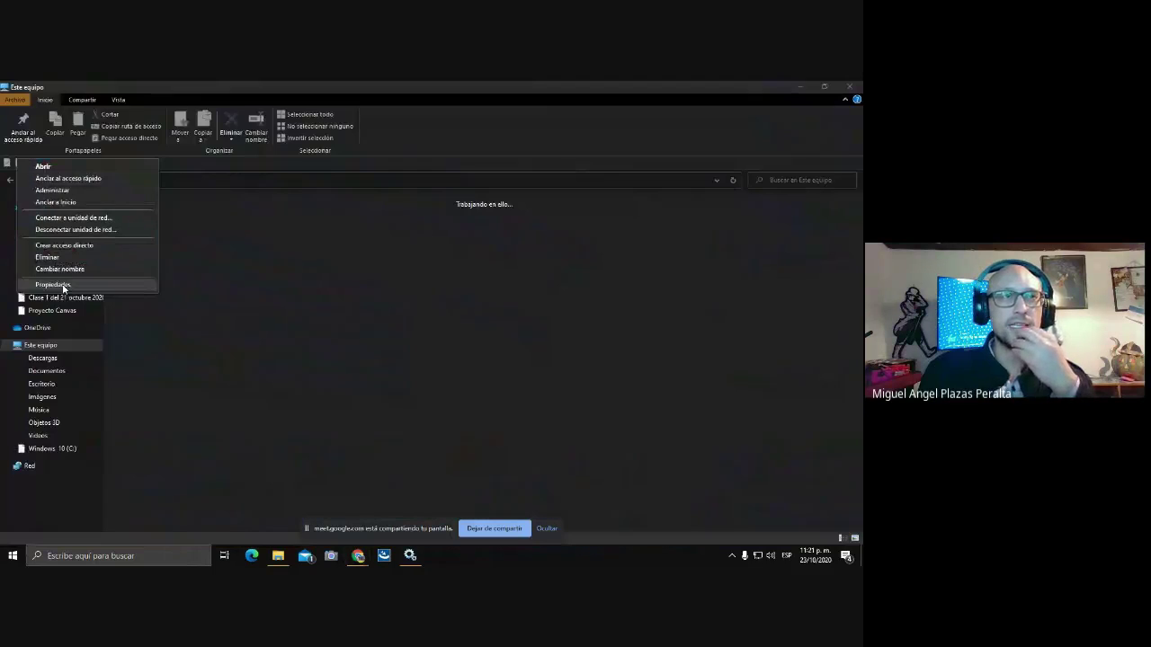
left_click(409, 556)
key("super+Pause")
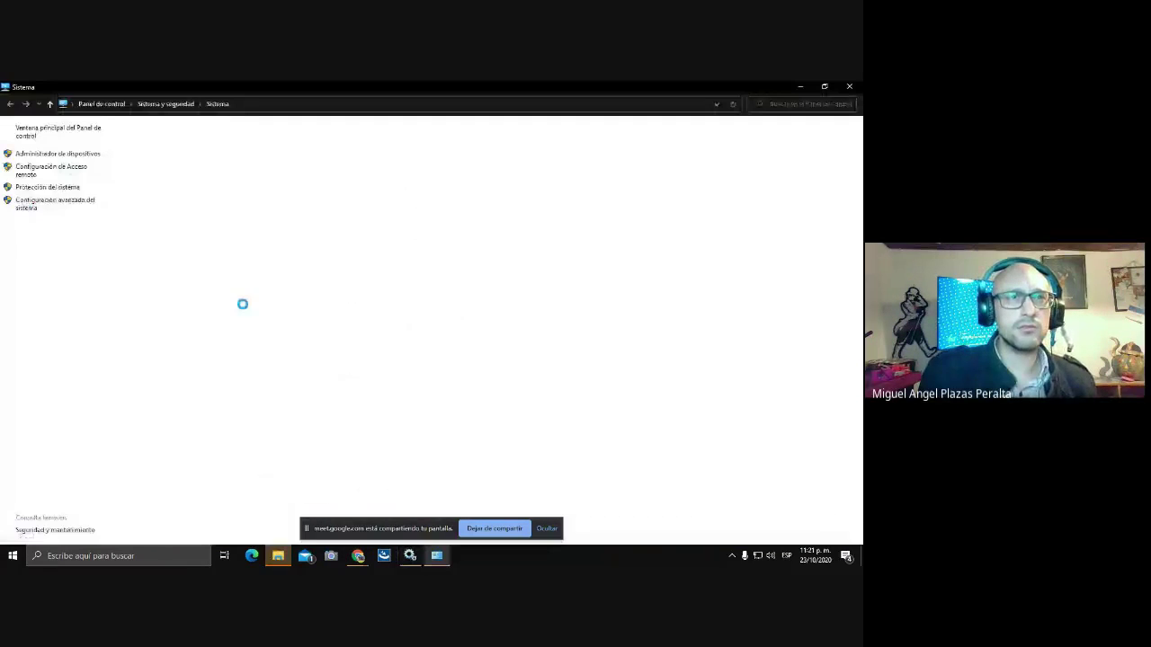
Stop the Apache Tomcat 9.0 tomcat9 service in Services, then bring up the System window.
left_click(410, 555)
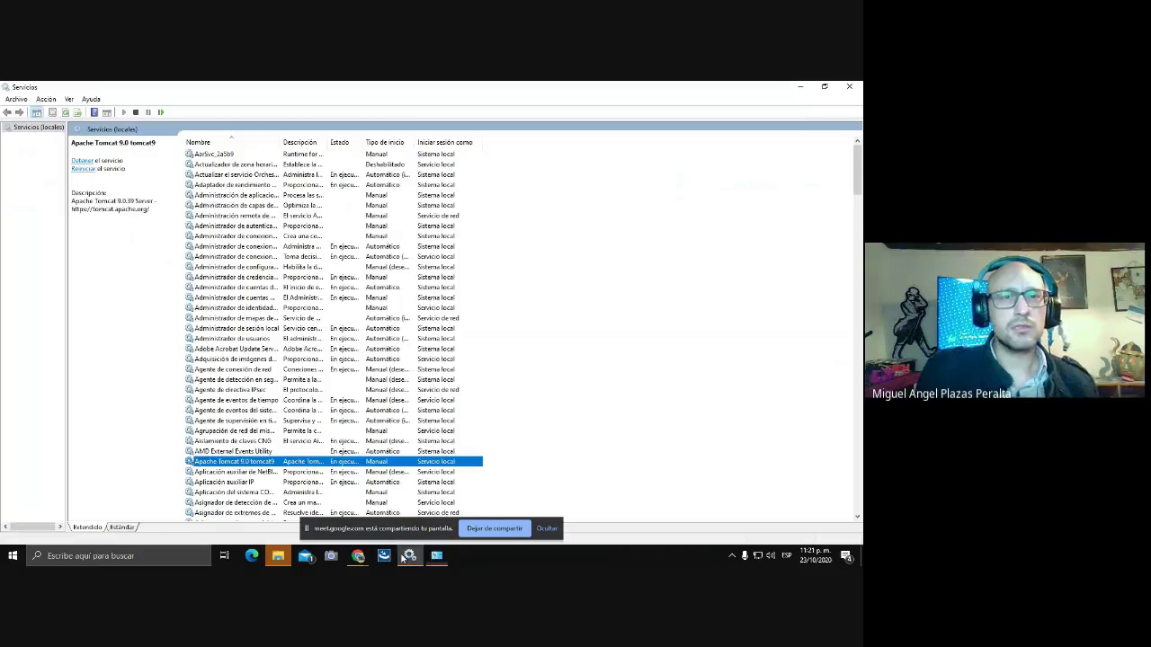
right_click(327, 464)
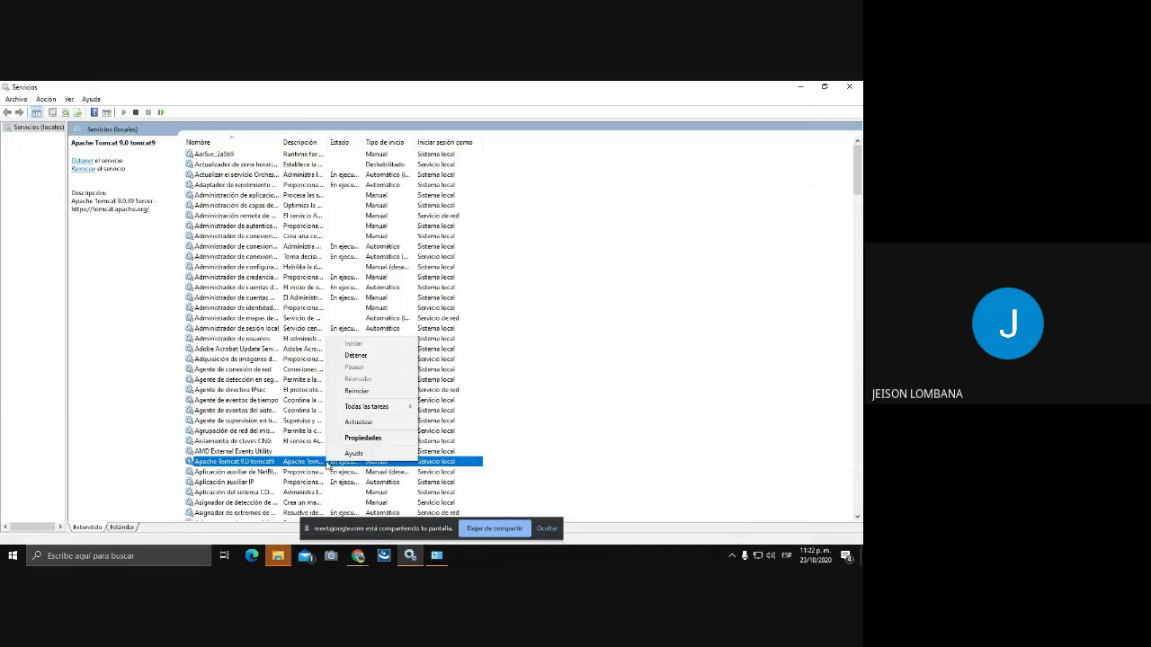
left_click(355, 356)
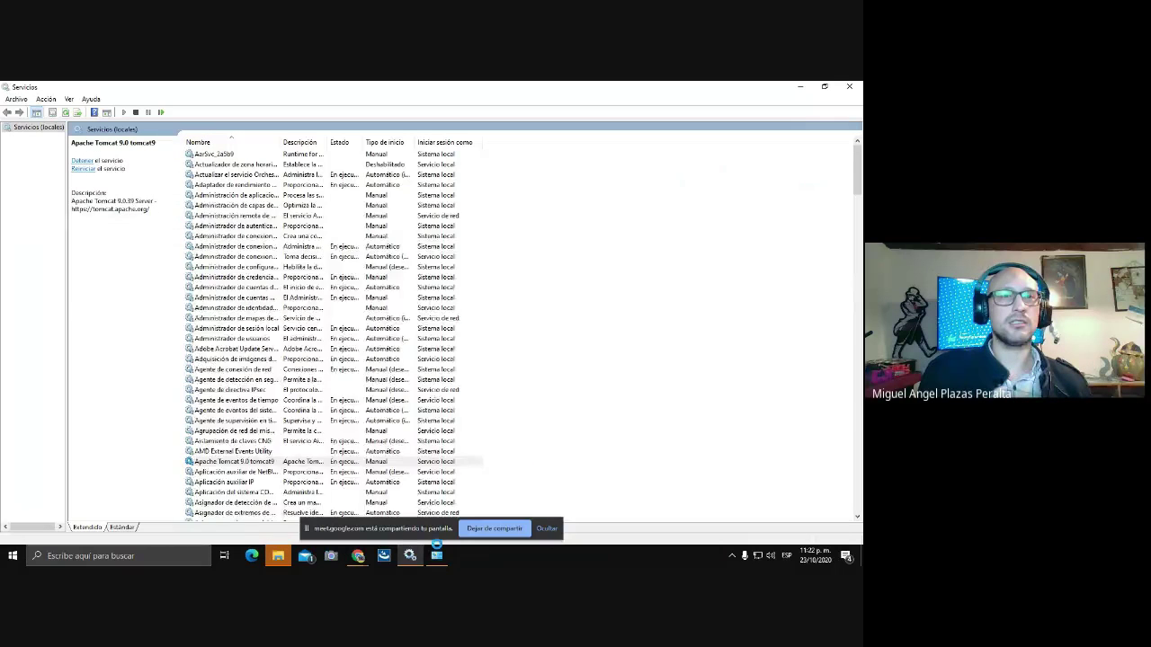
left_click(436, 555)
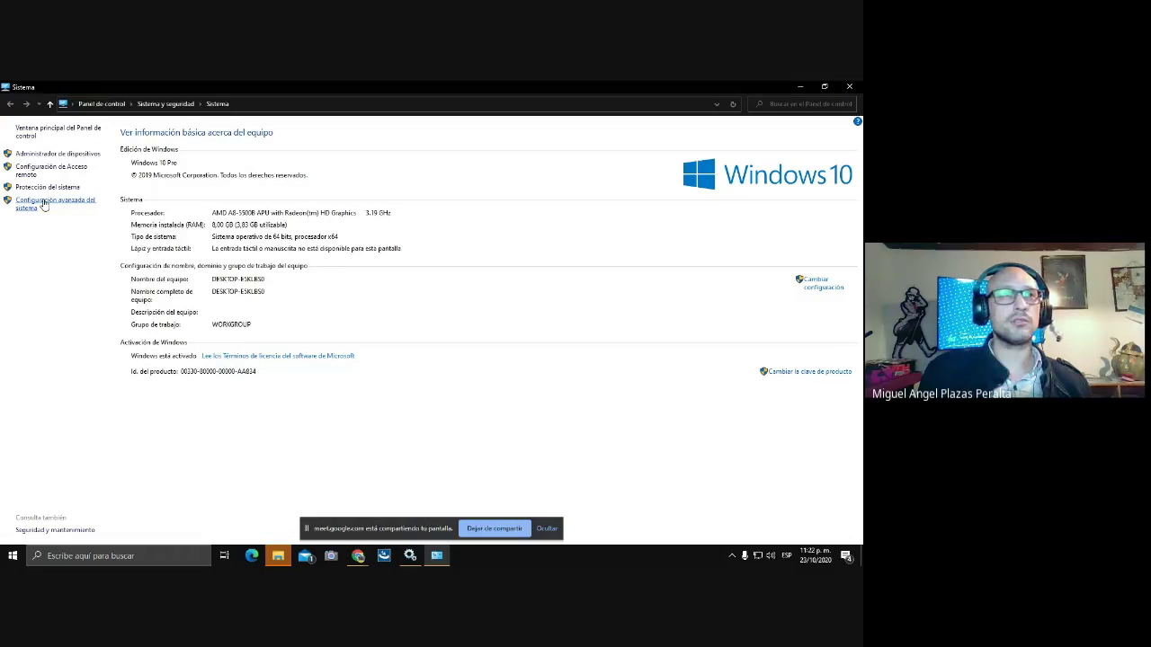
Open Advanced system settings > Variables de entorno, inspect the system Path, and scroll to CATALINA_HOME.
left_click(43, 204)
left_click(208, 331)
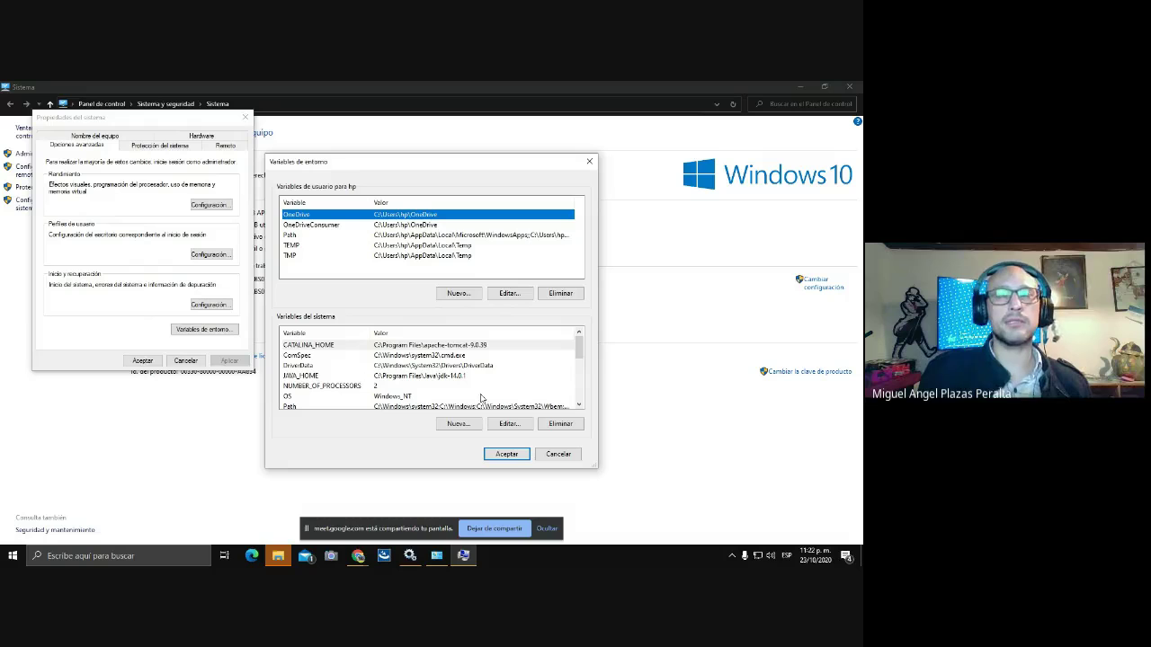
scroll(494, 396, "down", 1)
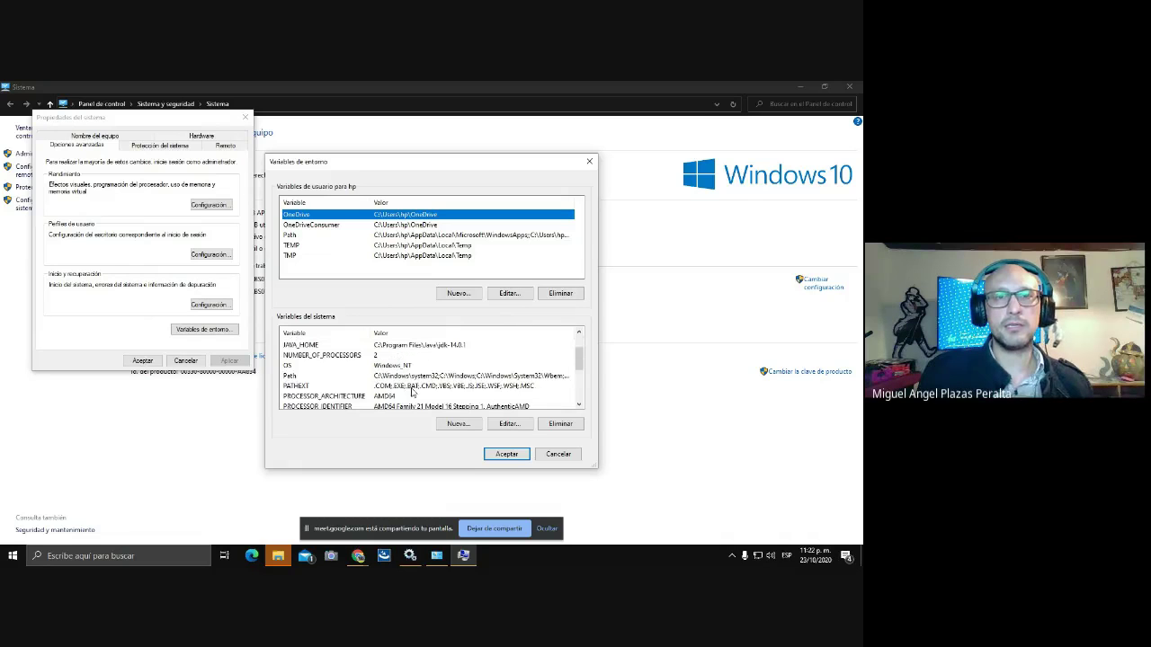
left_click(290, 377)
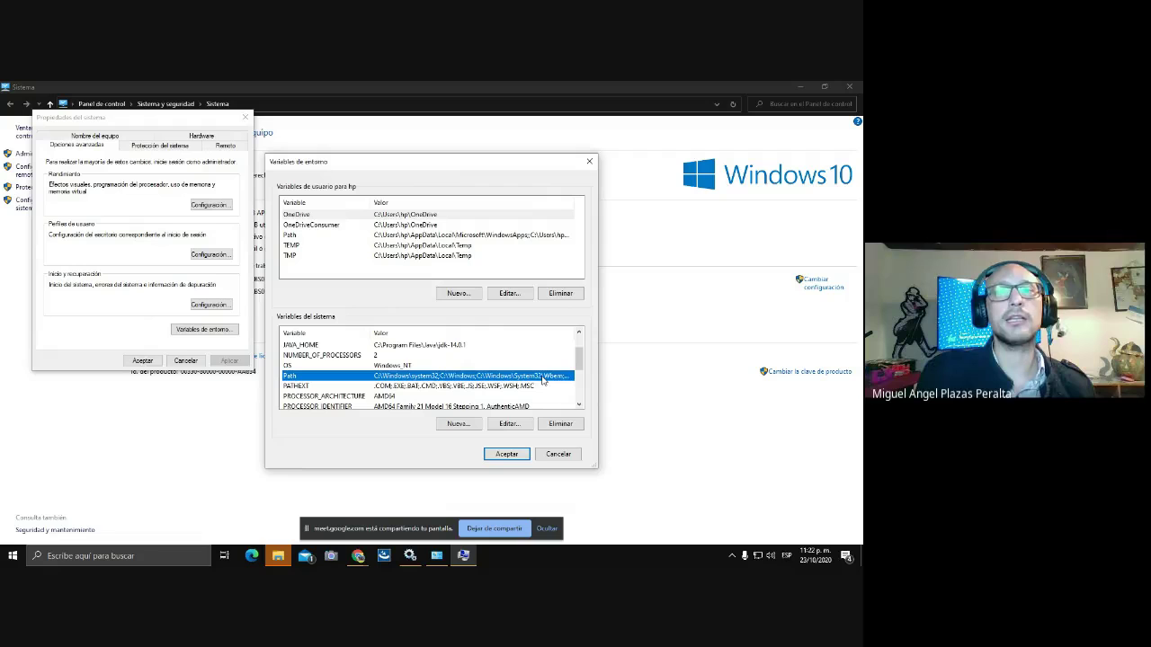
left_click(509, 424)
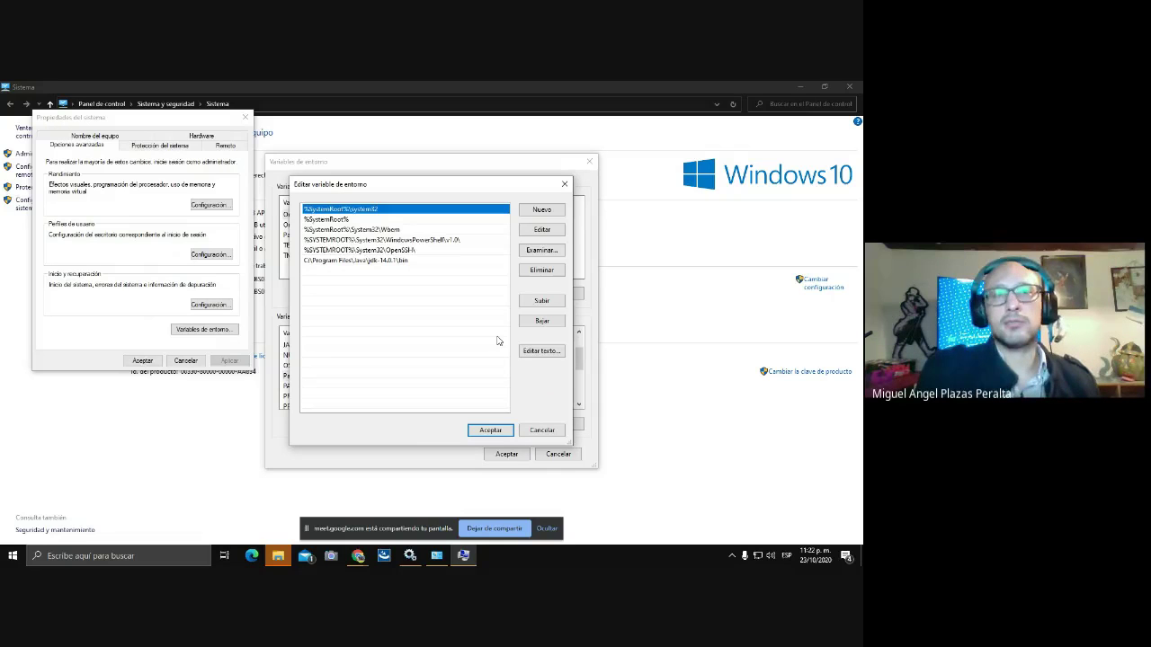
left_click(494, 431)
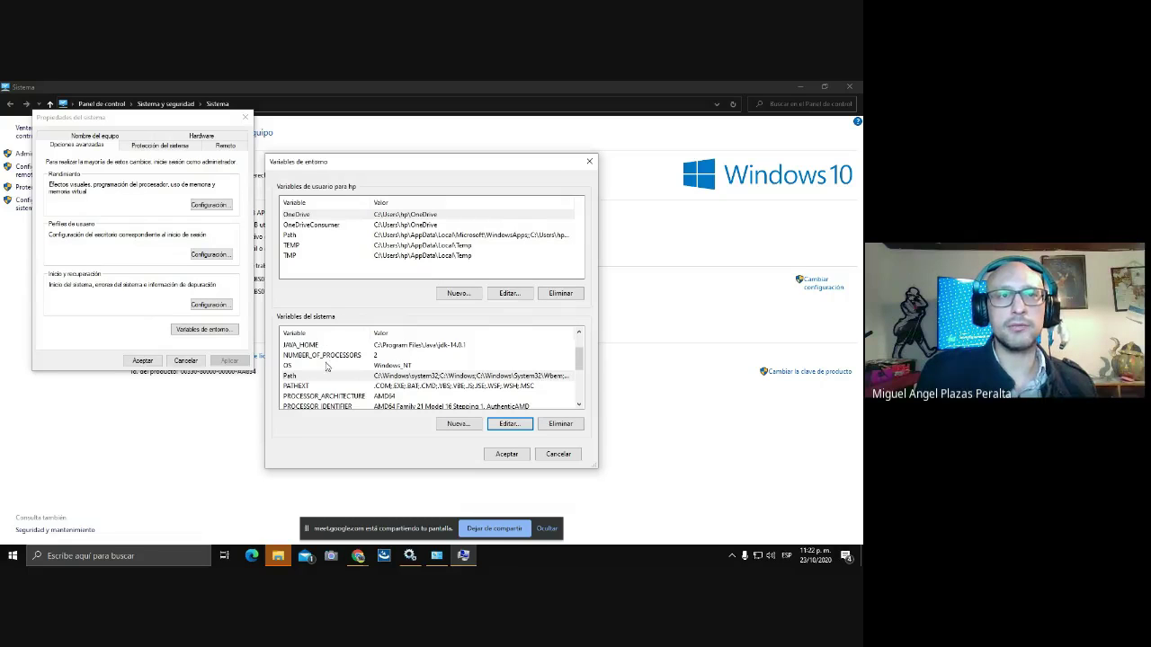
scroll(324, 358, "up", 1)
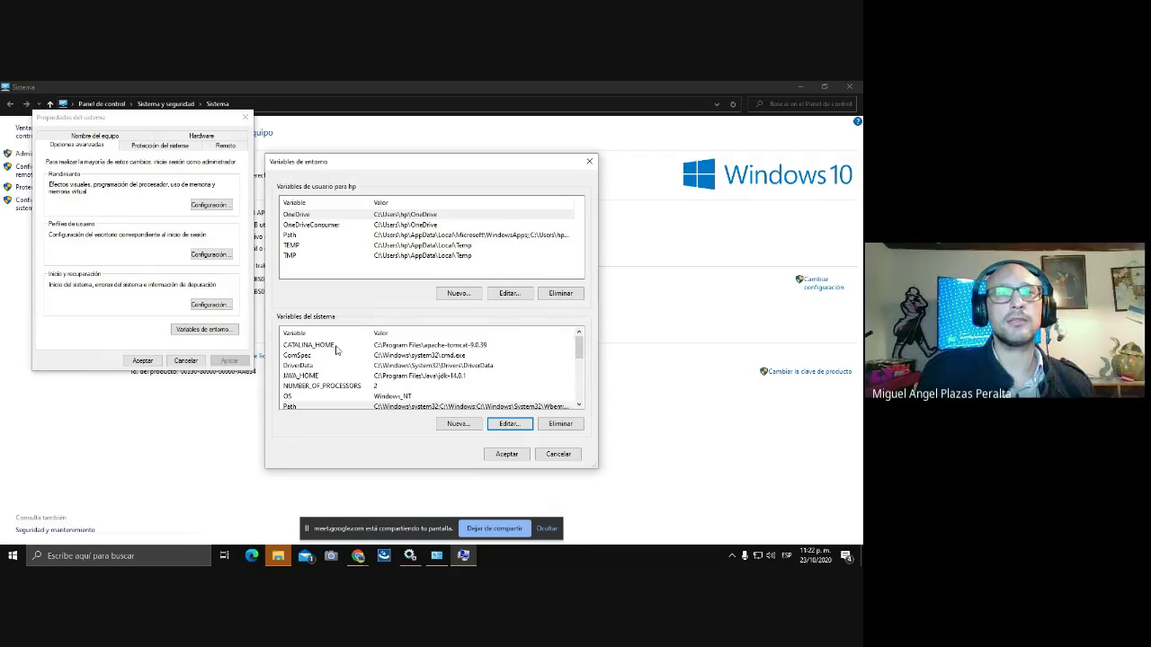
Edit CATALINA_HOME and browse into Este equipo > Windows 10 (C:) > Archivos de programa.
left_click(337, 350)
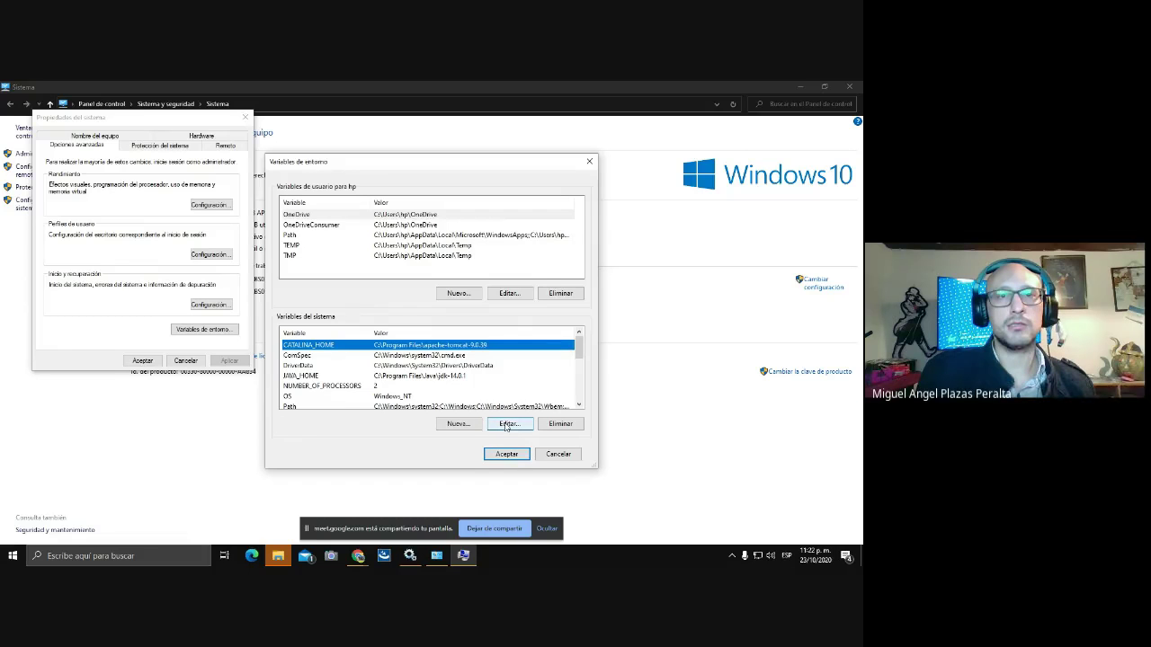
left_click(507, 424)
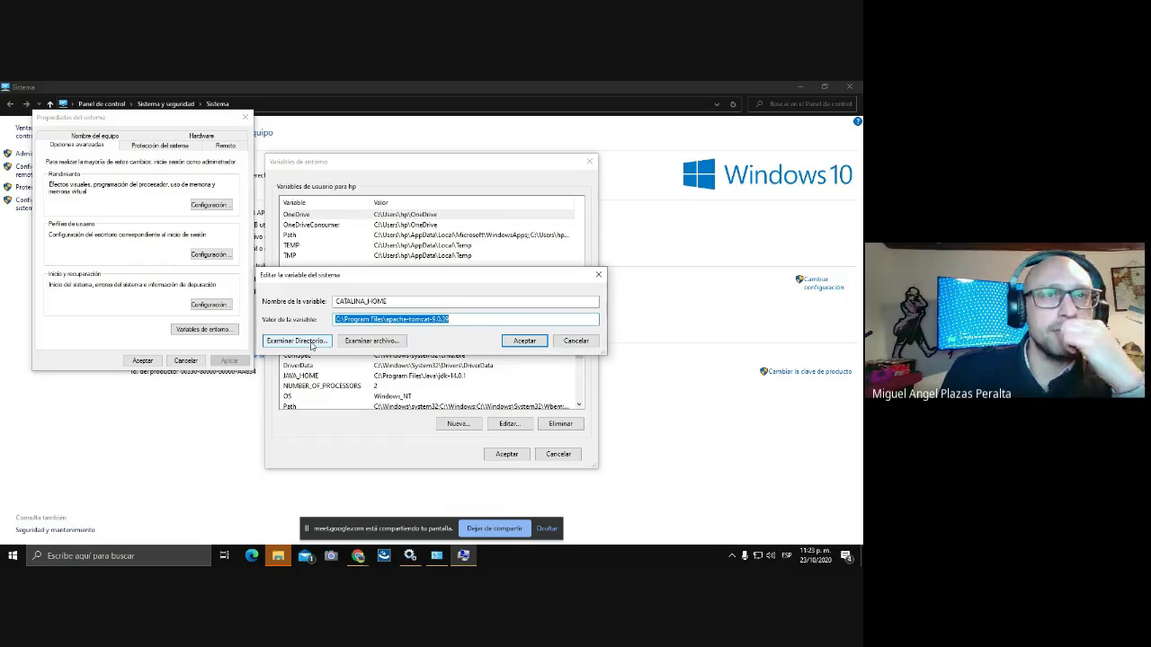
left_click(312, 345)
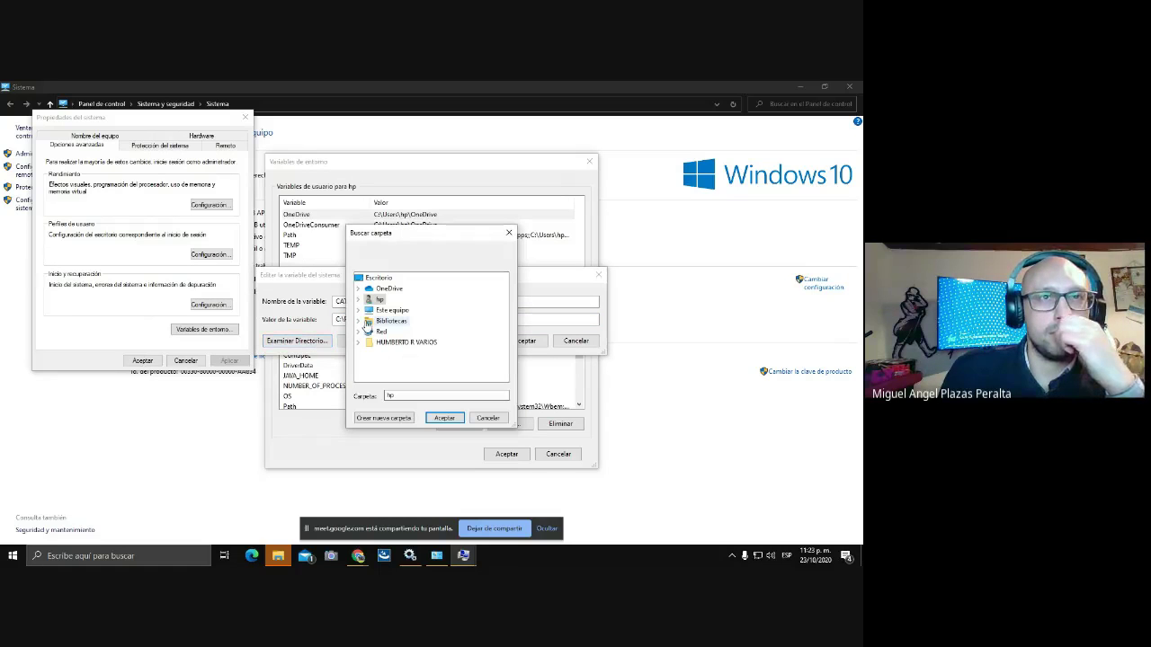
left_click(359, 311)
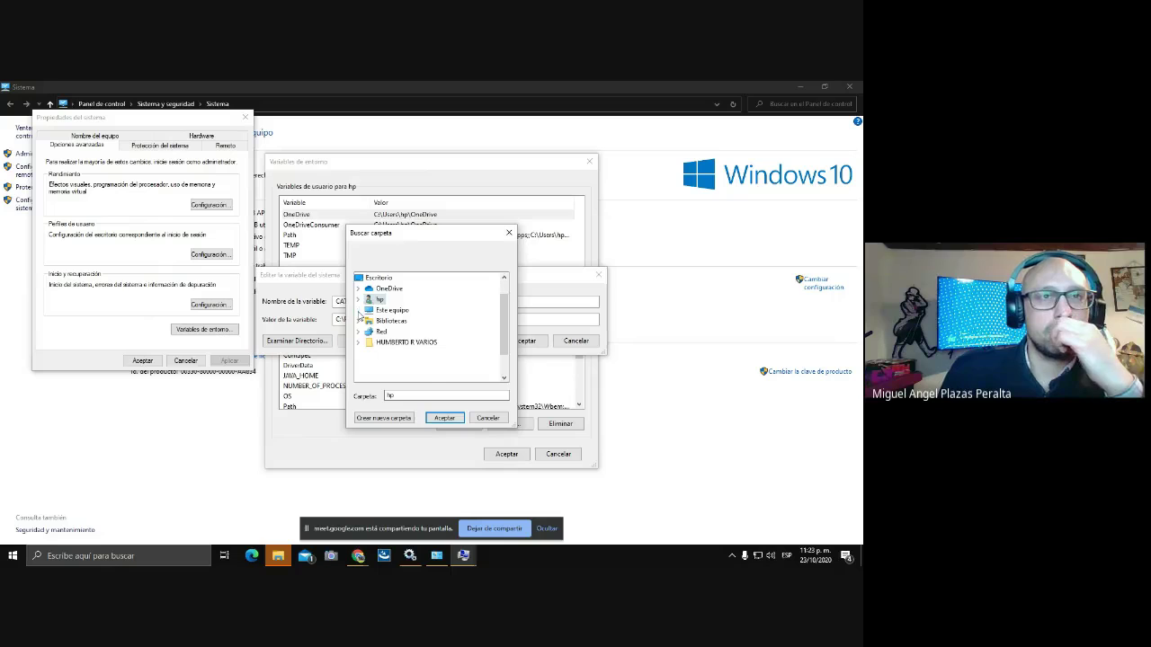
left_click(400, 375)
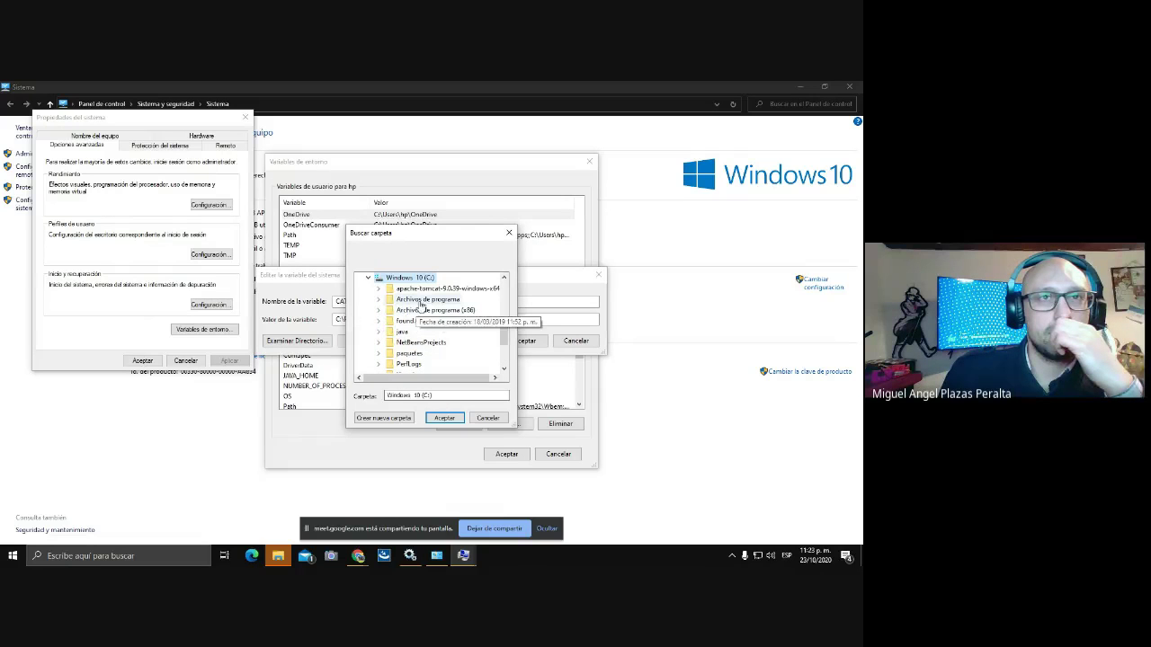
left_click(378, 299)
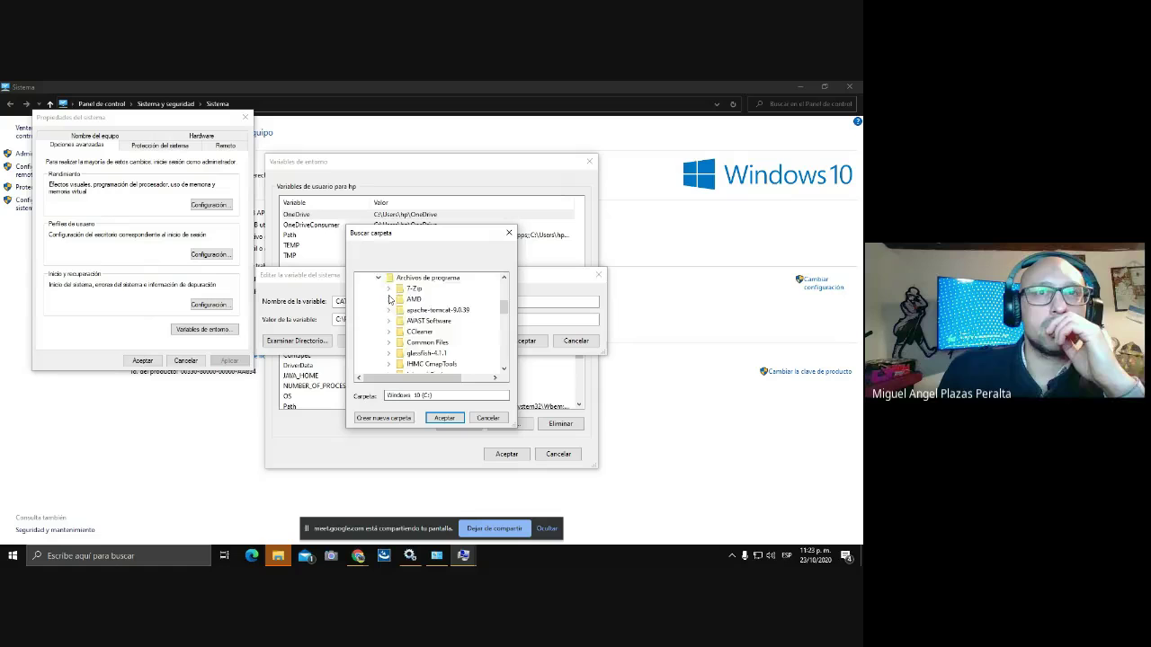
Pick the apache-tomcat-9.0.39 folder as the CATALINA_HOME value and accept it.
scroll(390, 306, "up", 2)
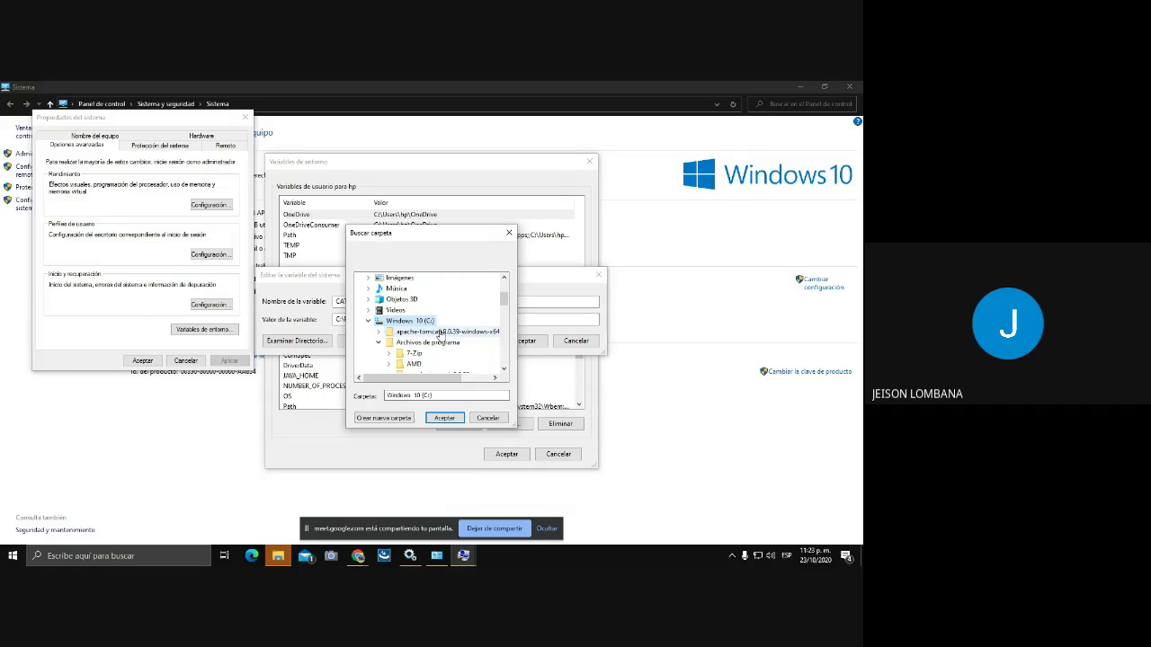
scroll(440, 333, "down", 1)
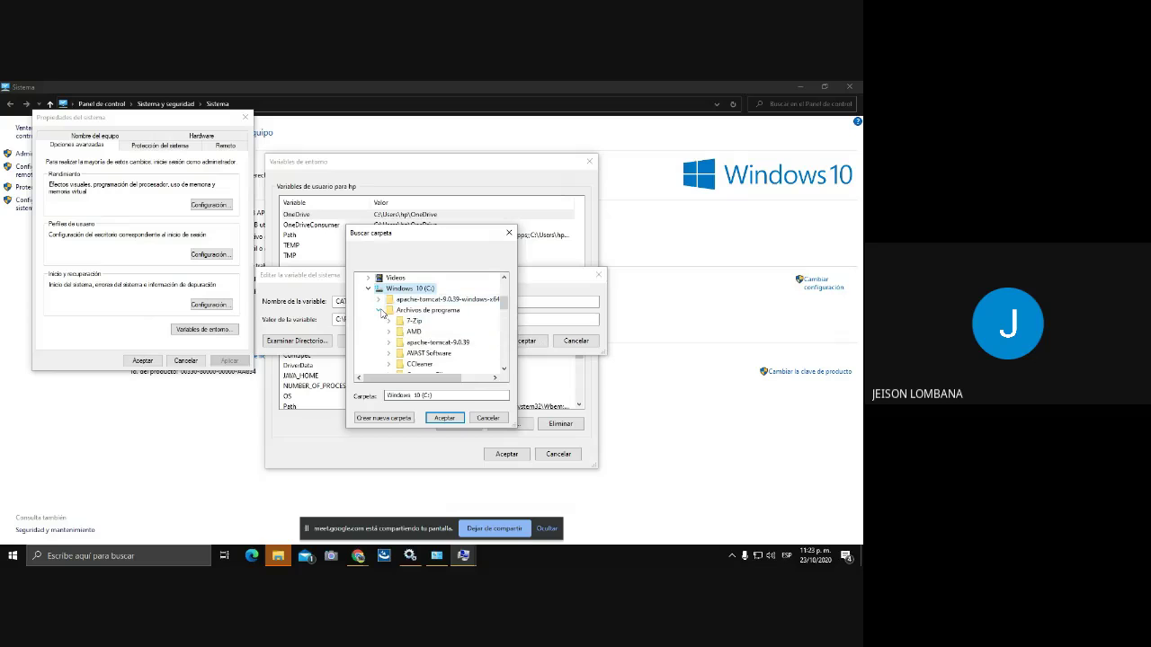
scroll(381, 312, "down", 1)
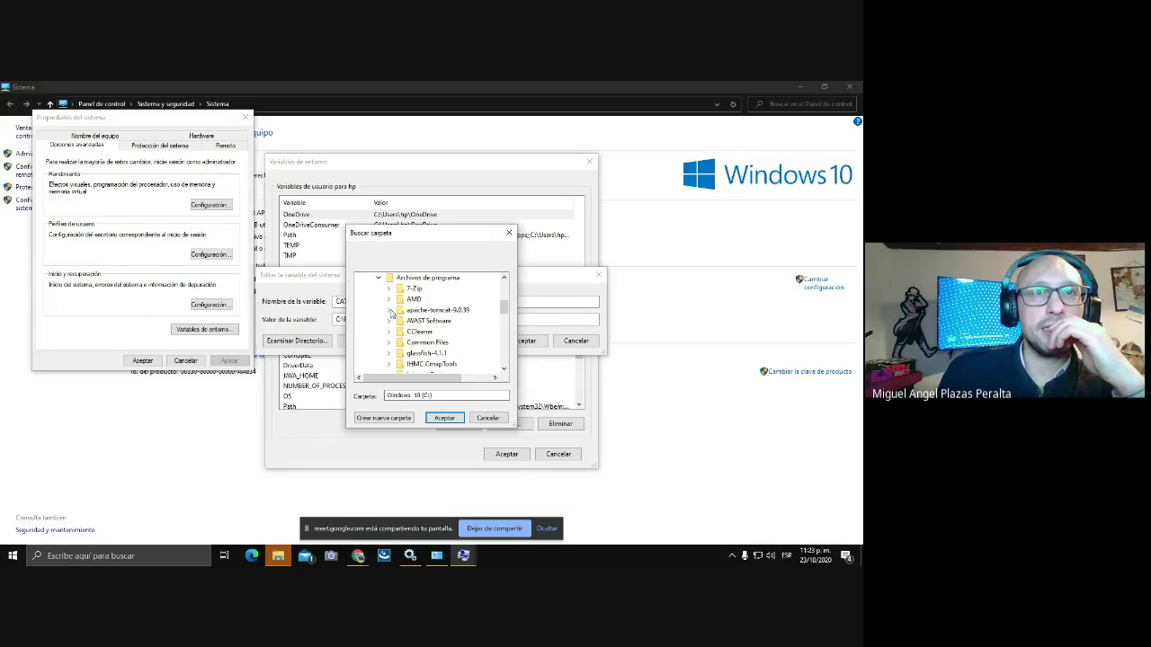
left_click(389, 310)
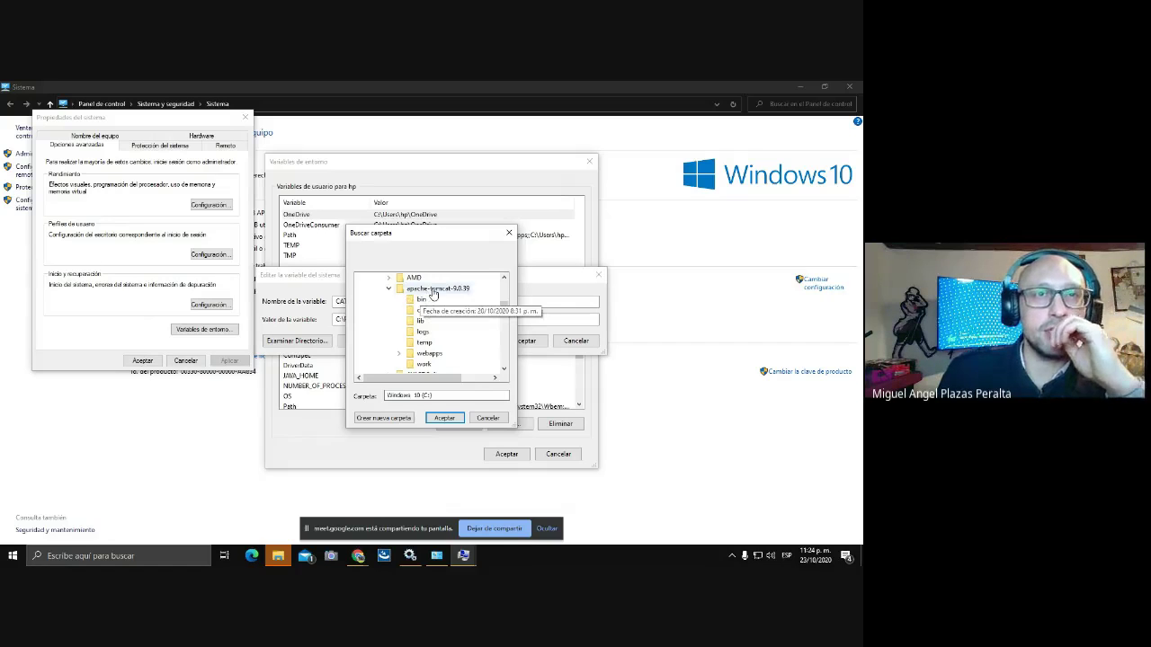
left_click(434, 289)
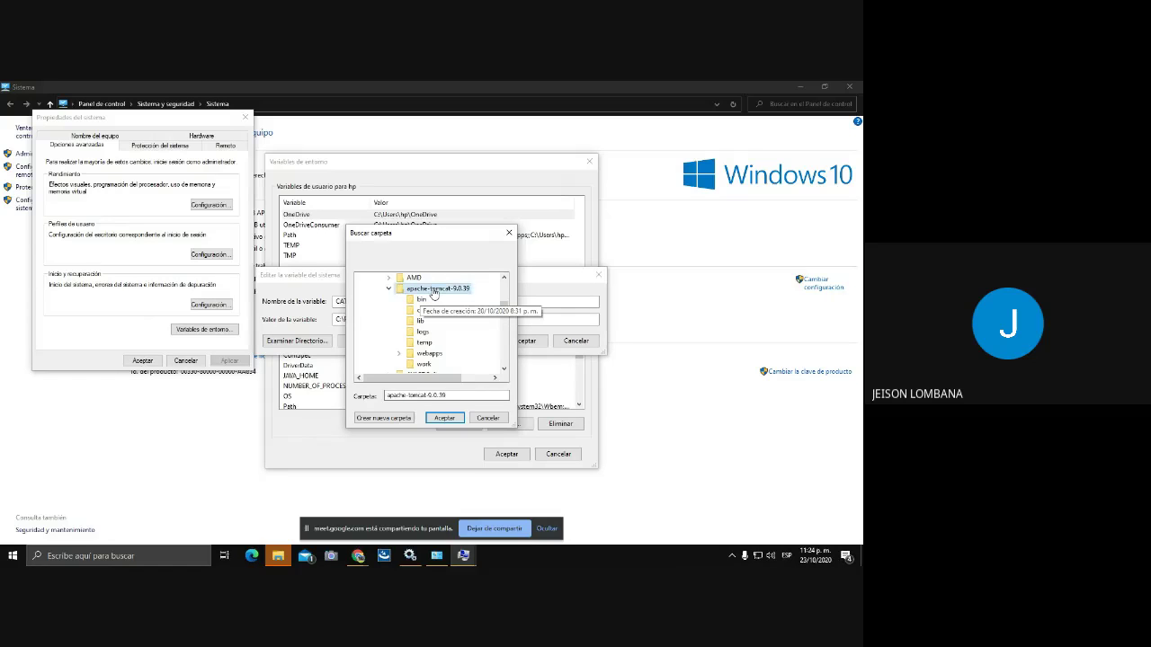
left_click(443, 418)
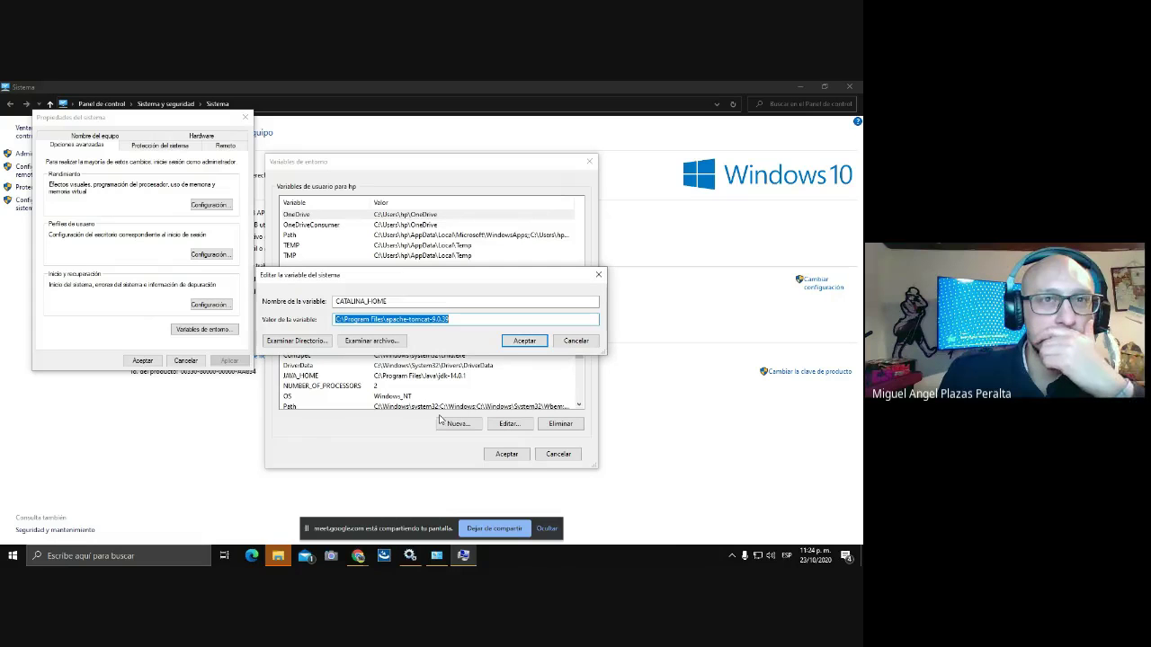
Confirm the CATALINA_HOME change in the edit, Variables de entorno and Propiedades del sistema dialogs.
left_click(524, 340)
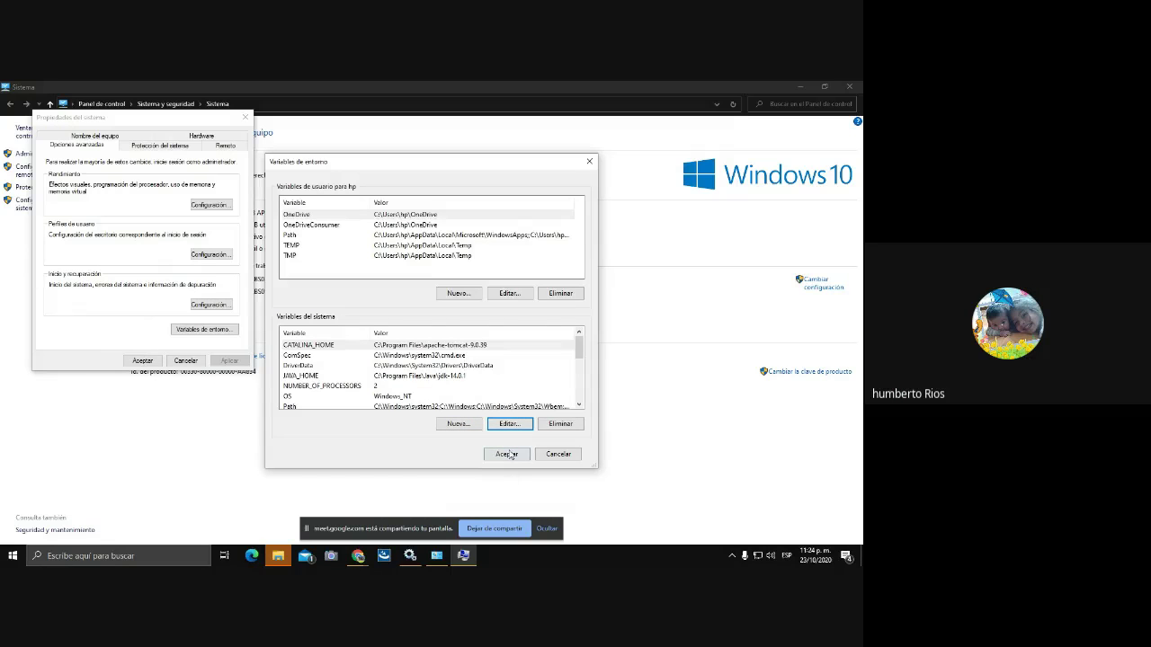
left_click(507, 454)
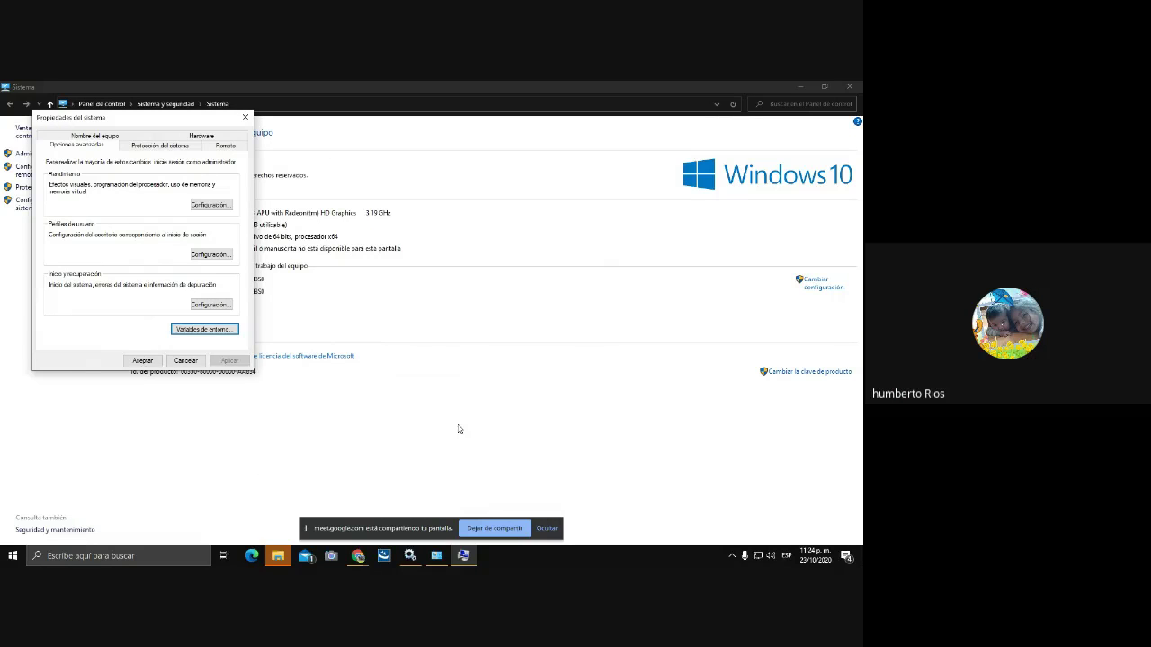
left_click(131, 363)
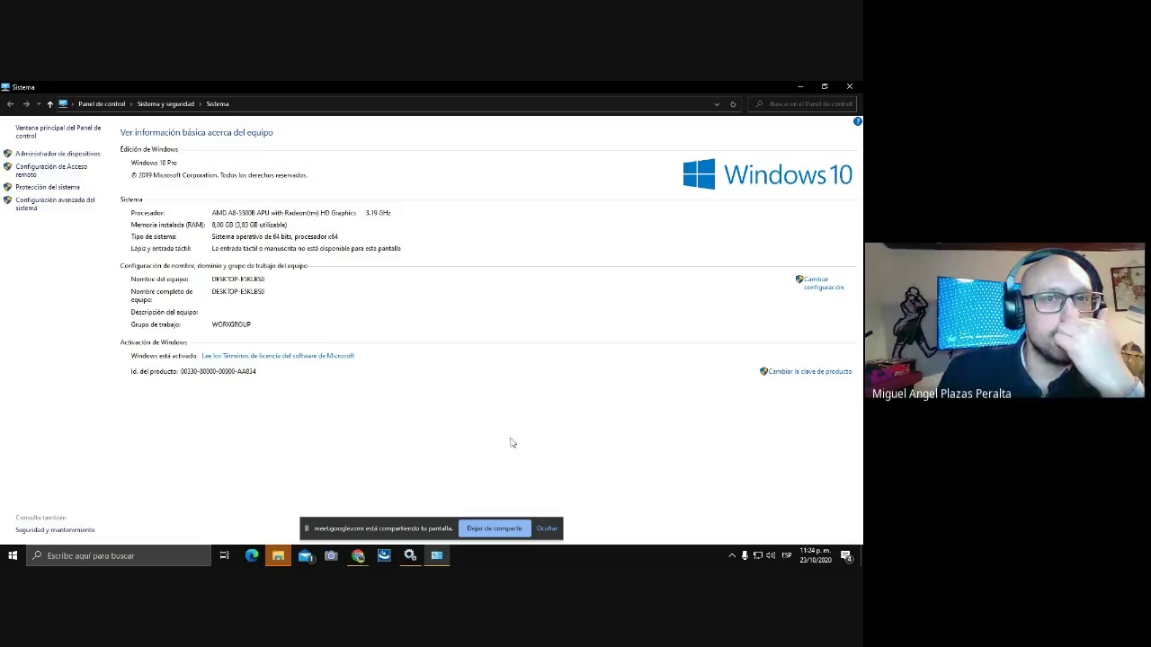
Start the Apache Tomcat 9.0 tomcat9 service from the Services window.
left_click(796, 87)
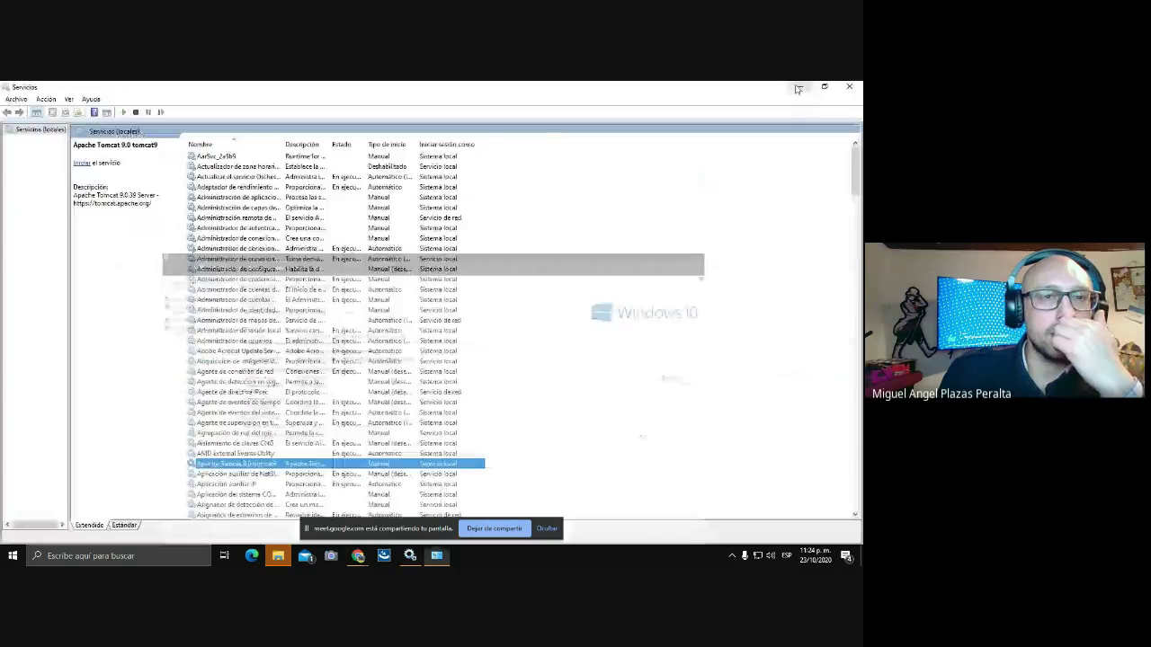
right_click(318, 464)
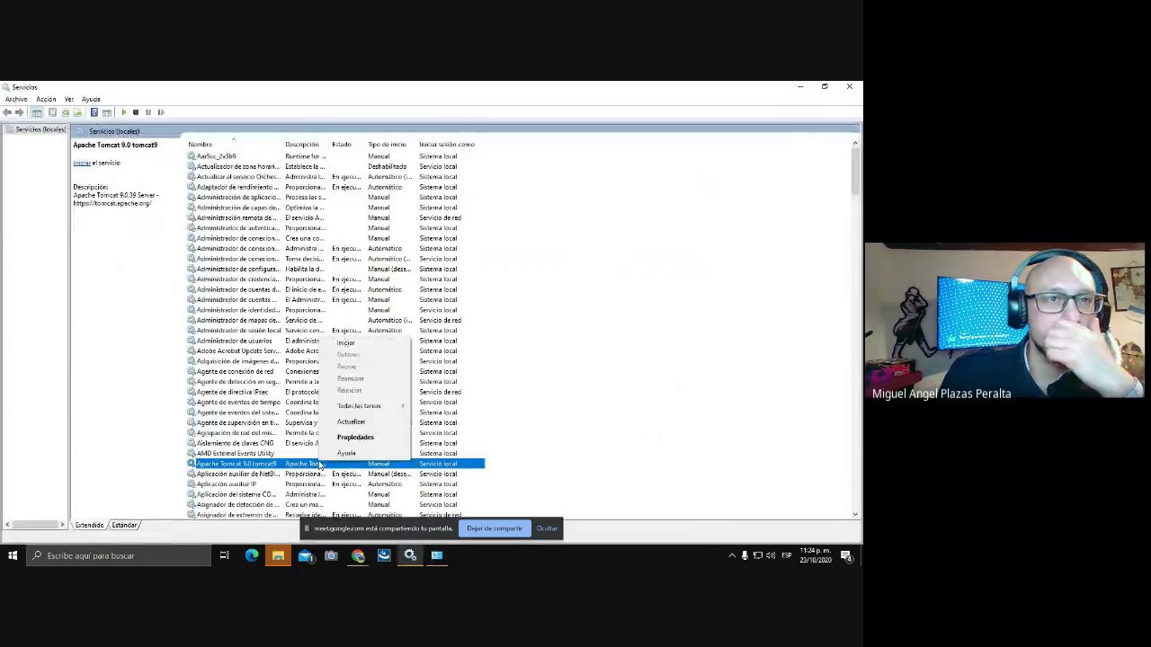
left_click(358, 342)
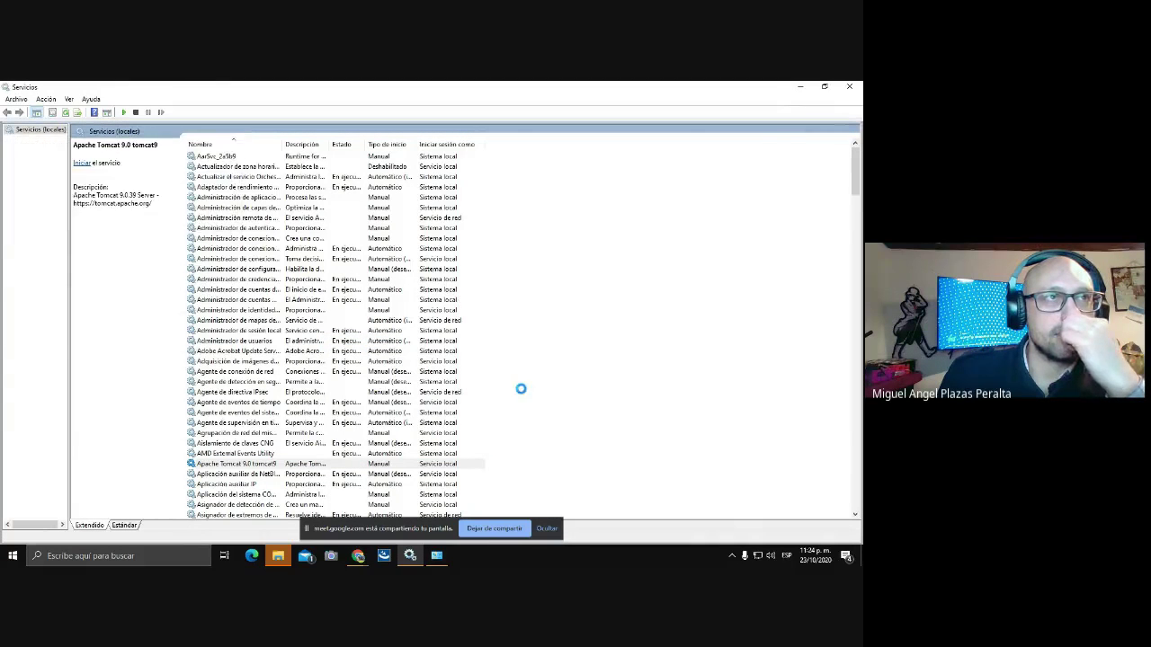
left_click(357, 555)
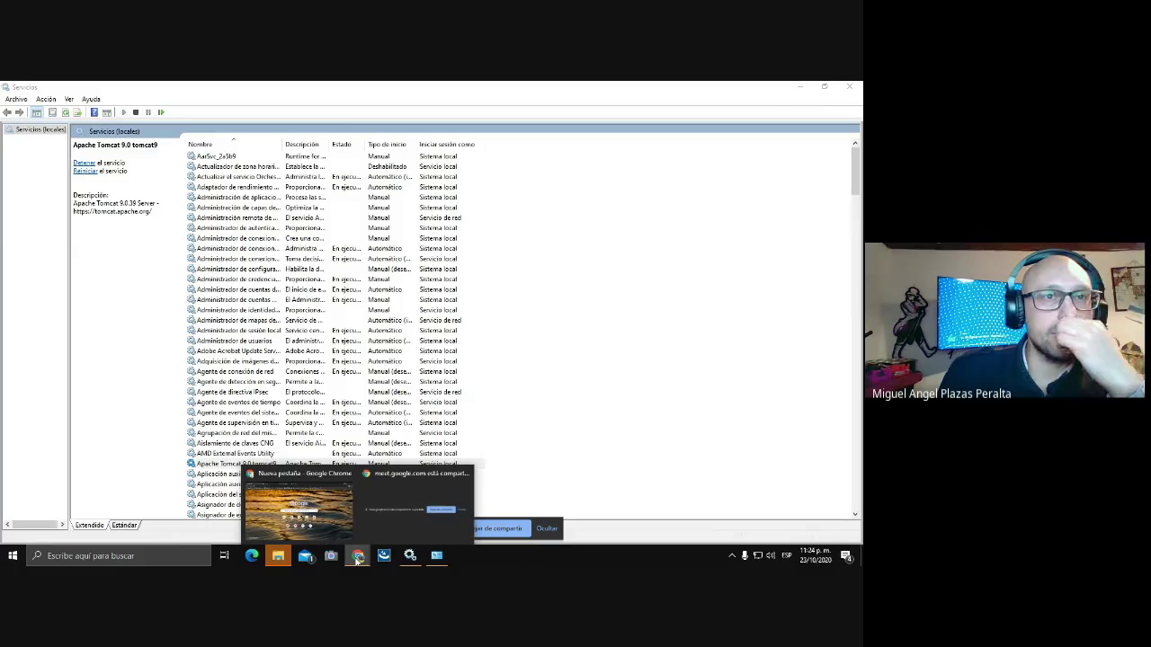
Bring the Chrome new-tab window to the front and dismiss the address suggestions.
left_click(299, 506)
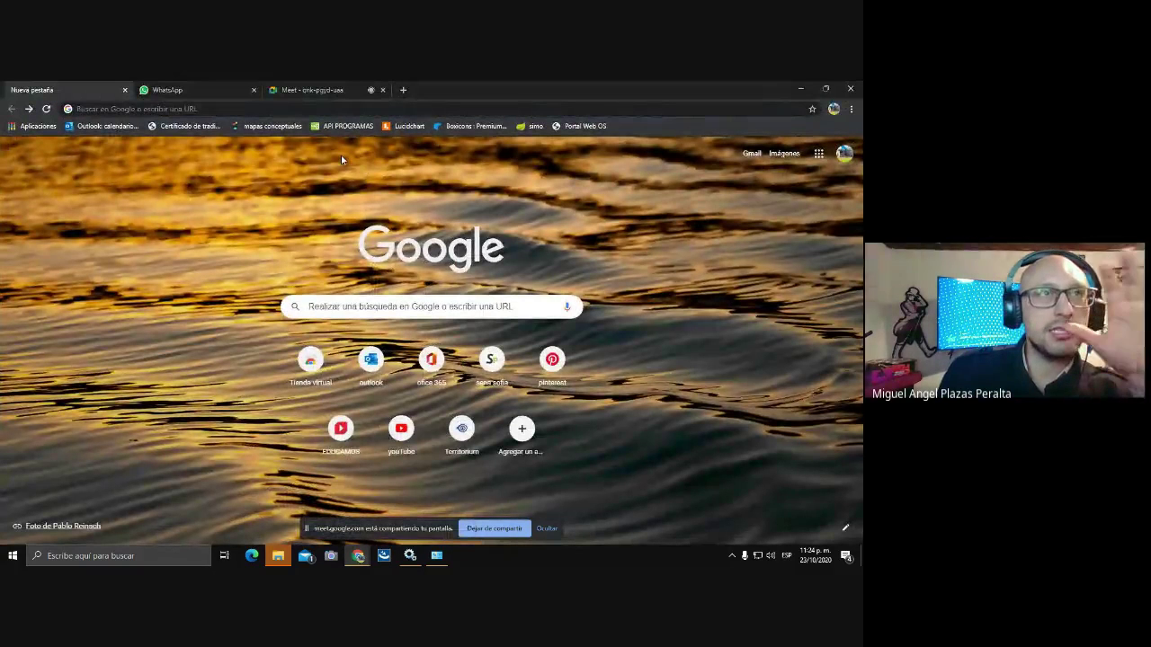
left_click(411, 557)
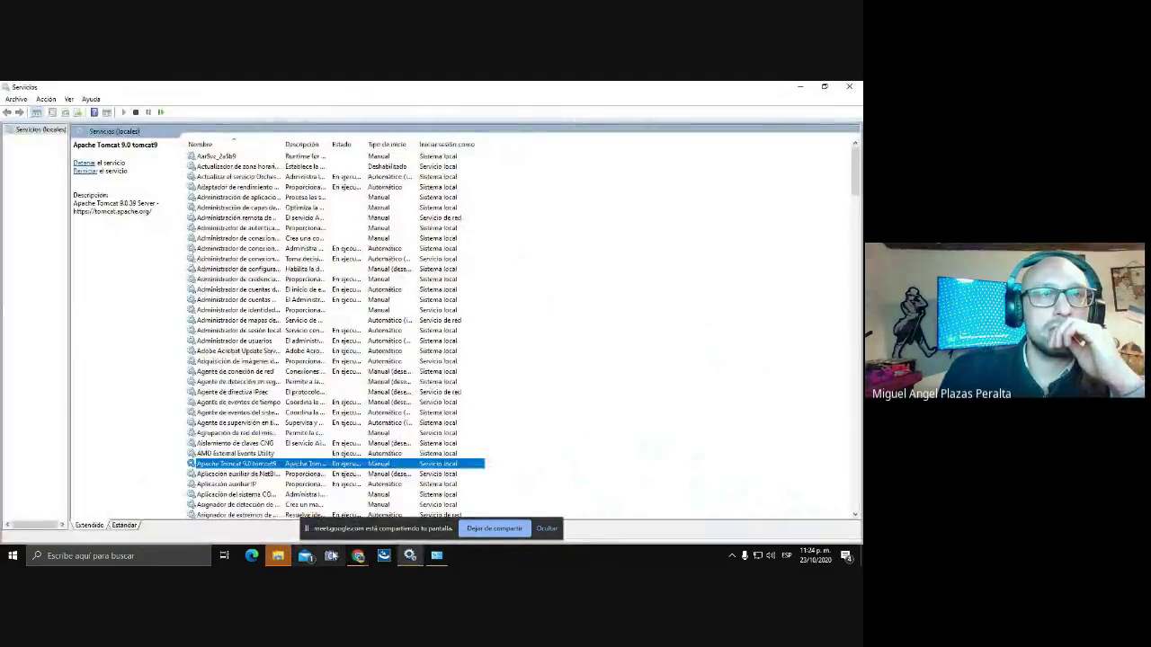
mouse_move(358, 556)
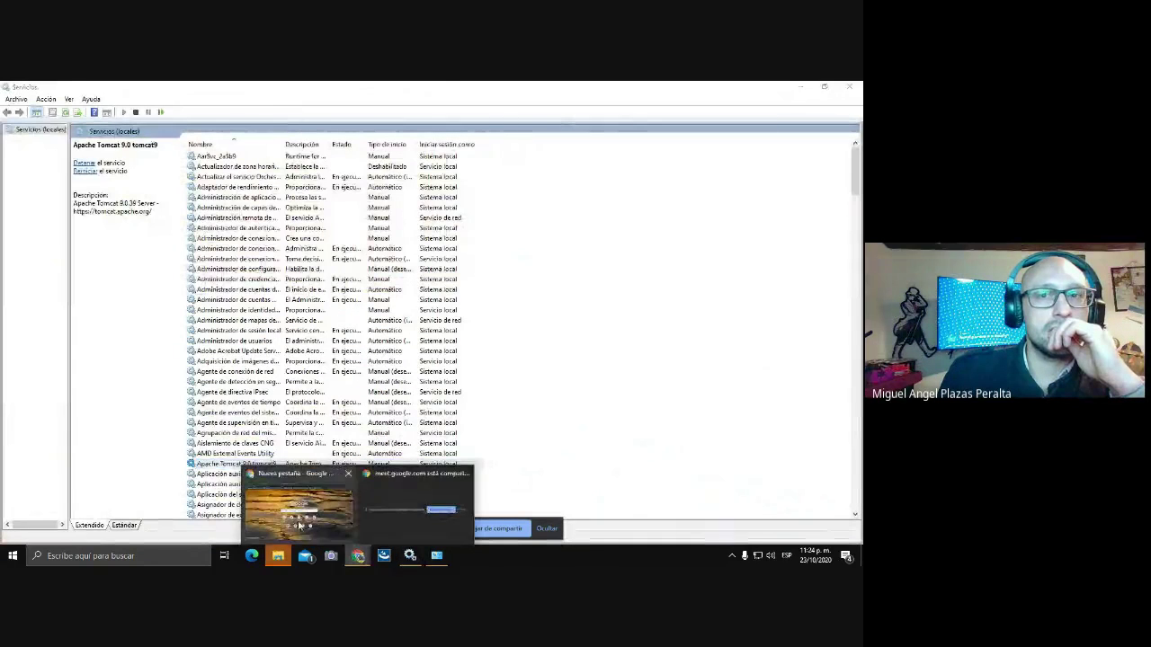
left_click(297, 520)
left_click(226, 109)
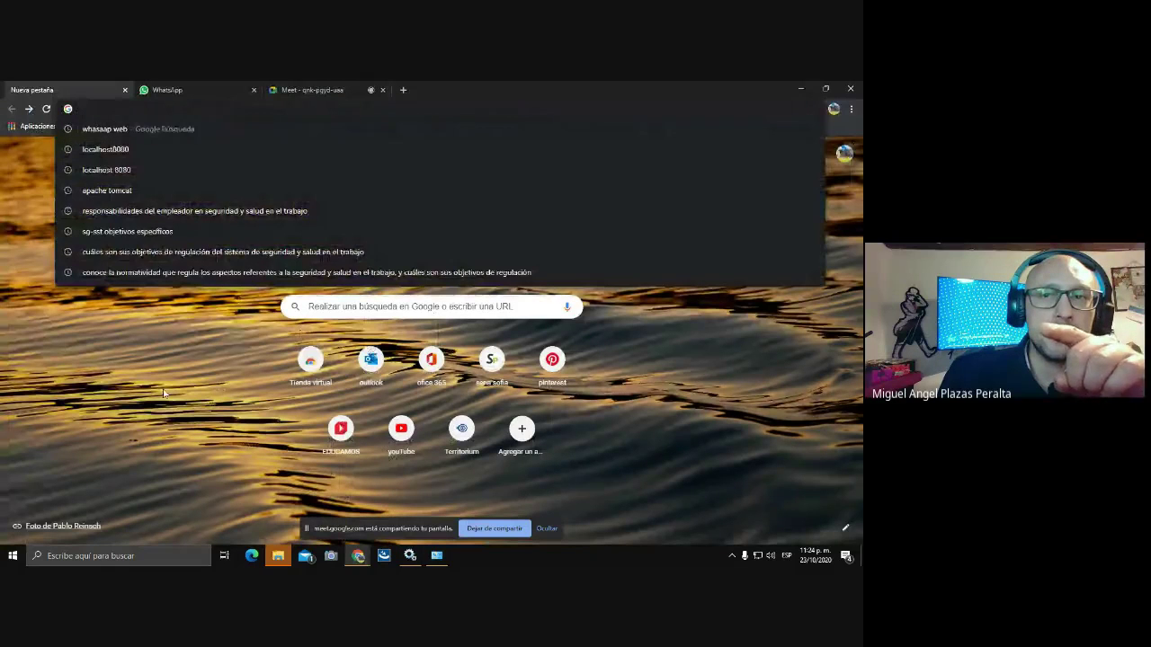
left_click(627, 498)
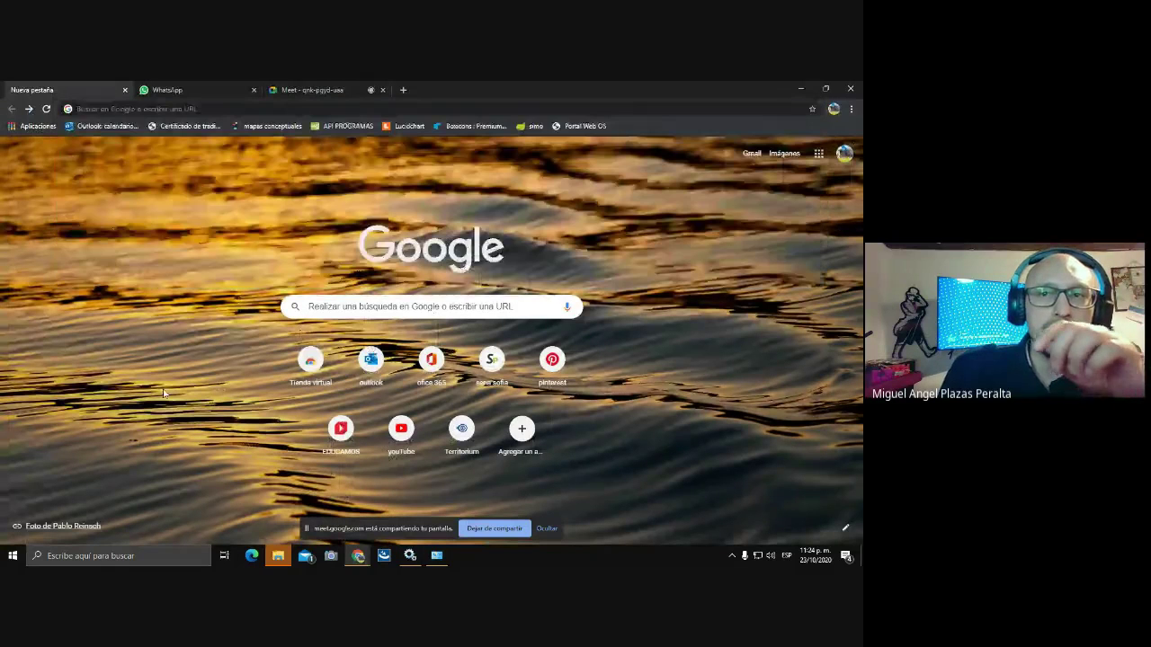
left_click(732, 556)
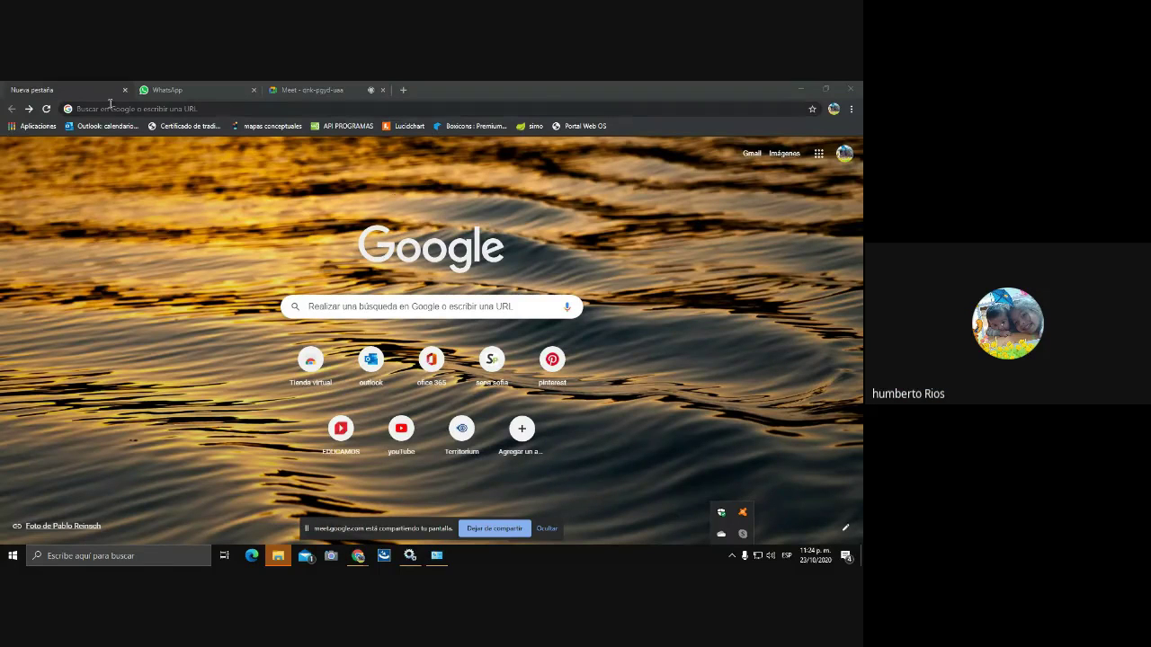
left_click(209, 108)
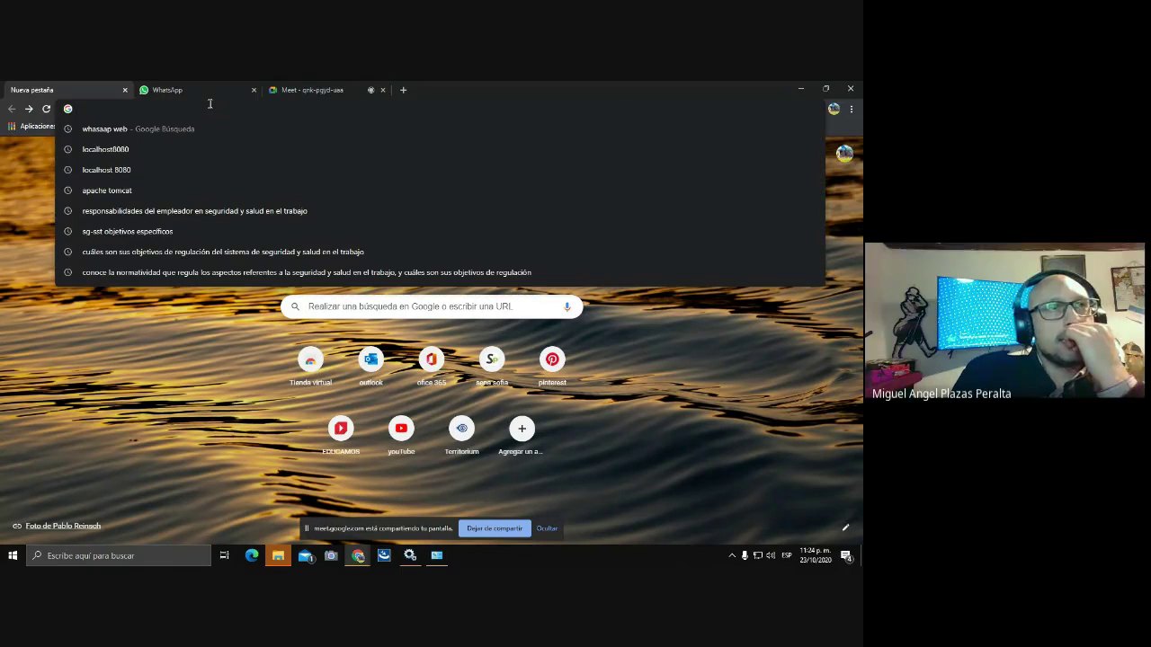
type("hh")
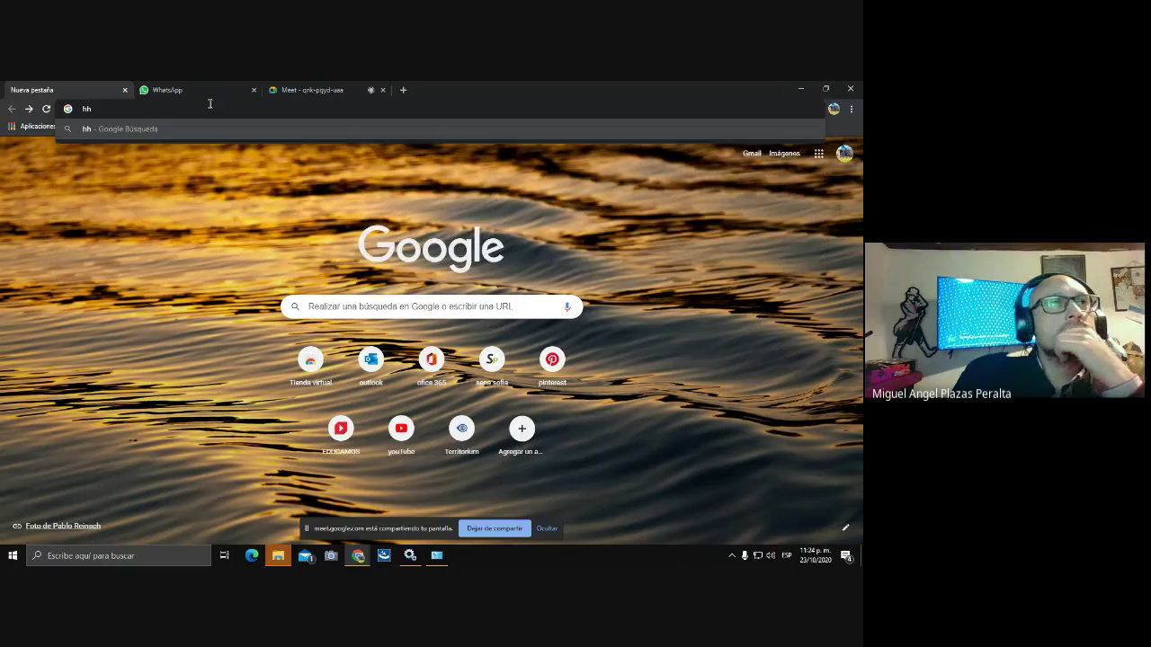
key("BackSpace")
key("BackSpace")
type("htt")
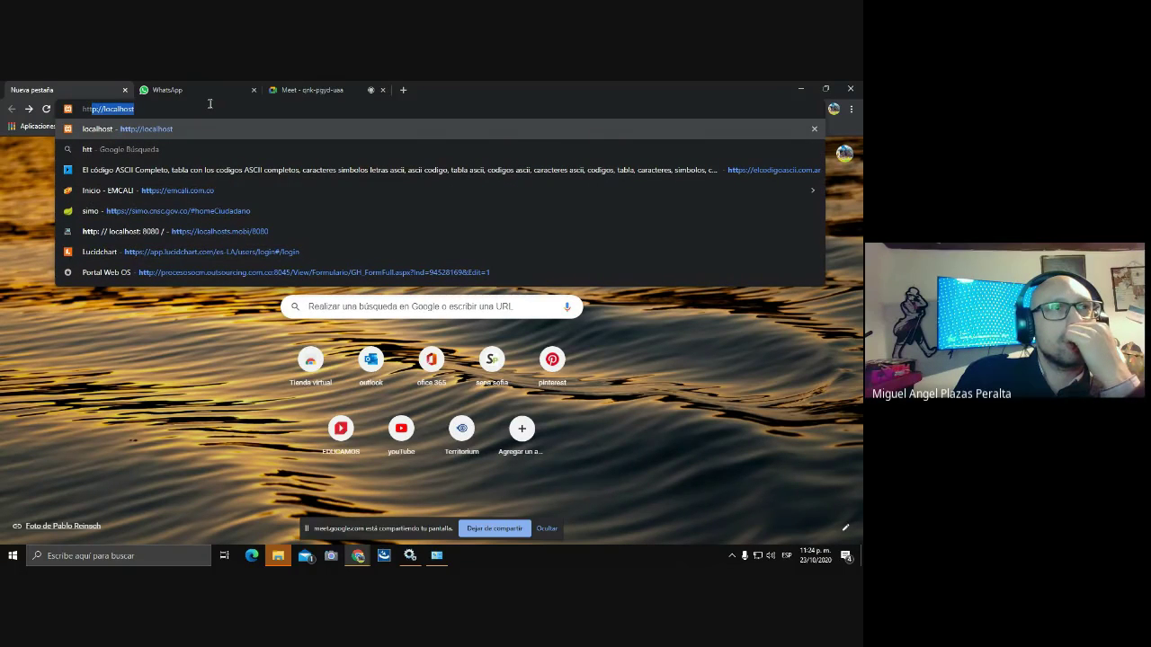
type("p")
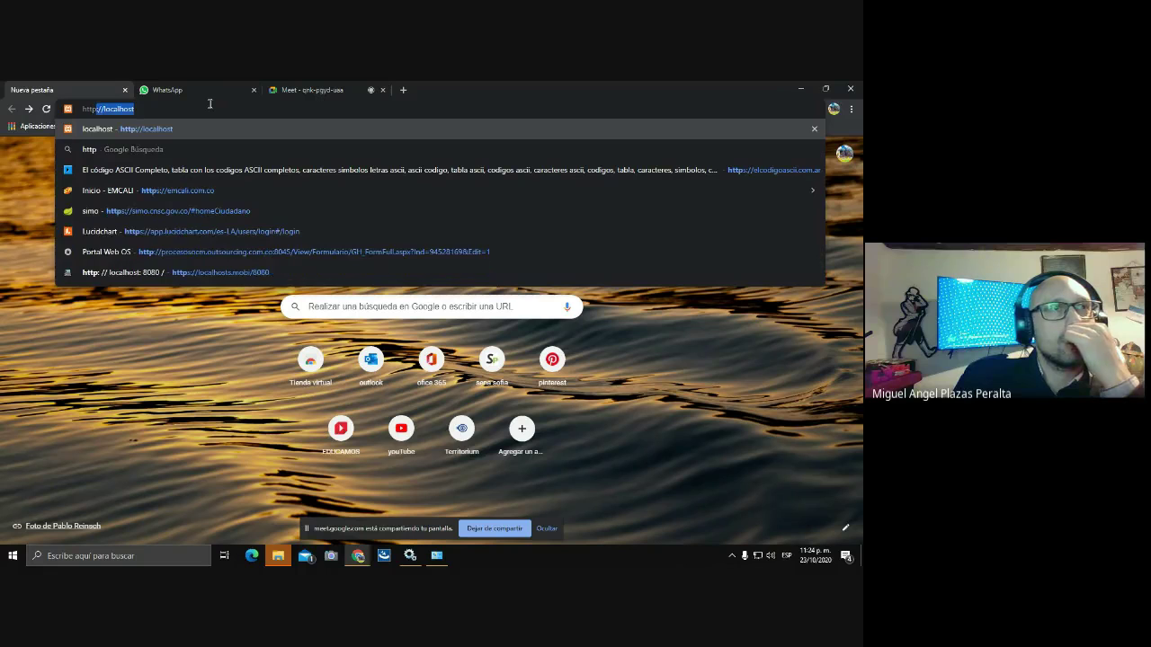
type(":")
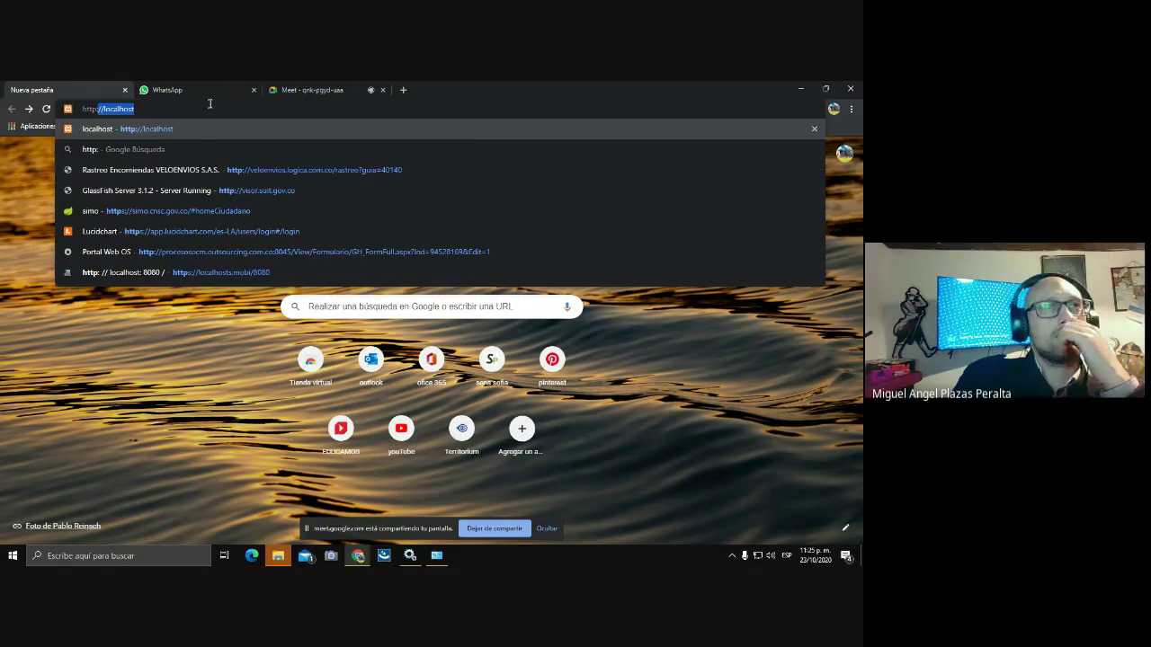
type("//loc")
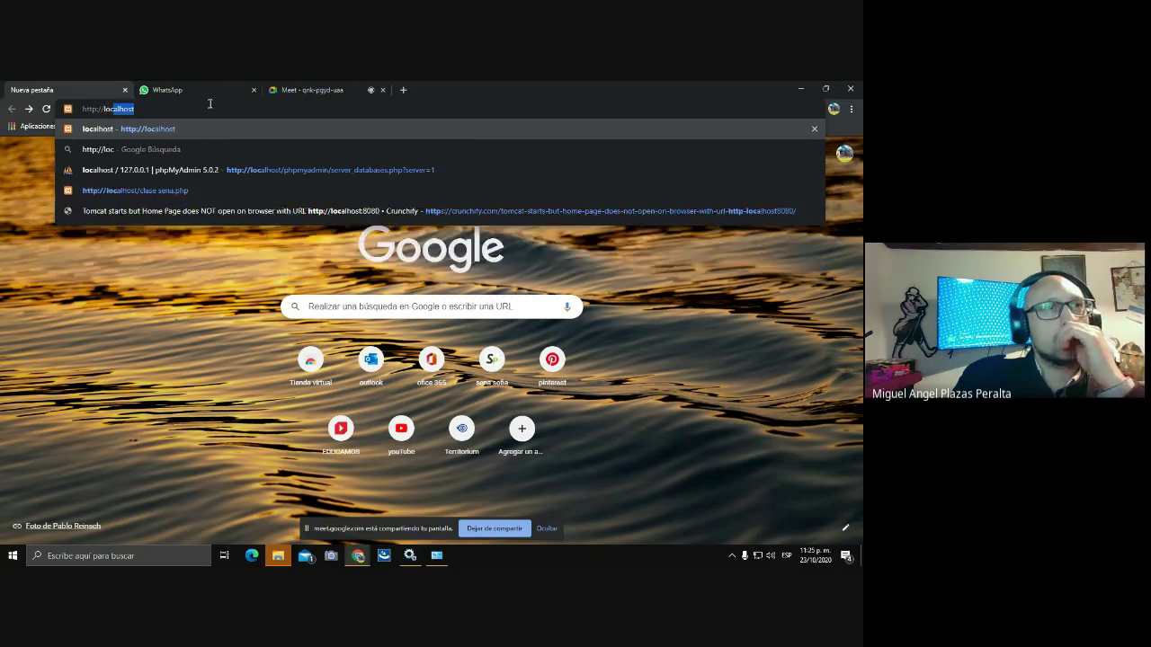
type("alhost")
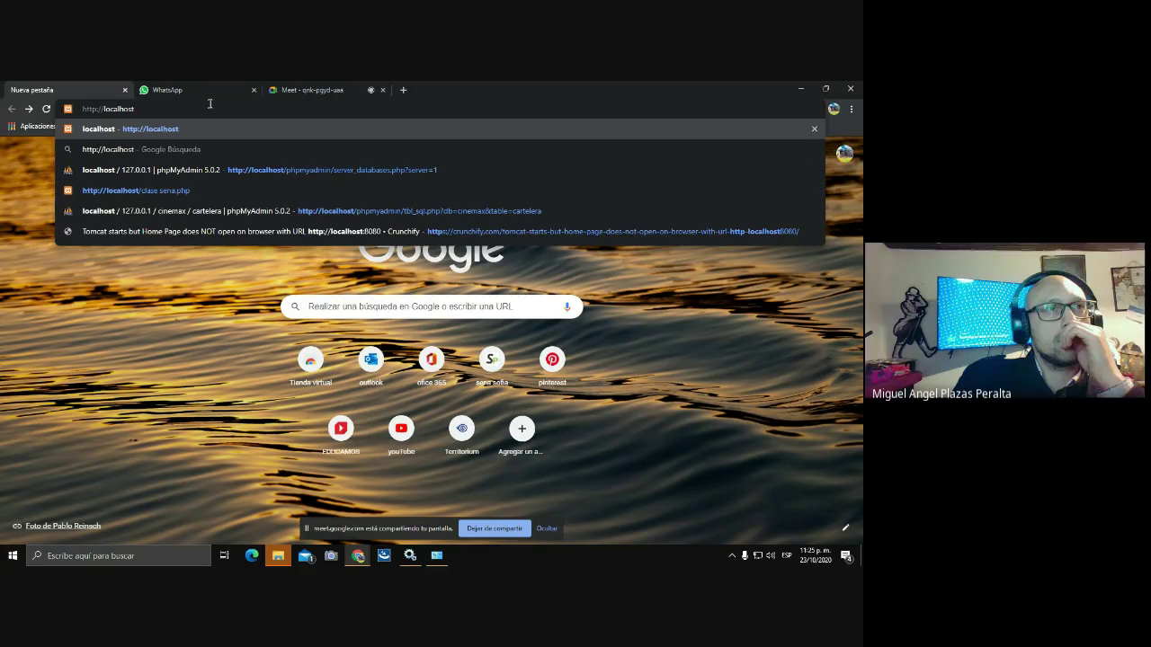
type(":")
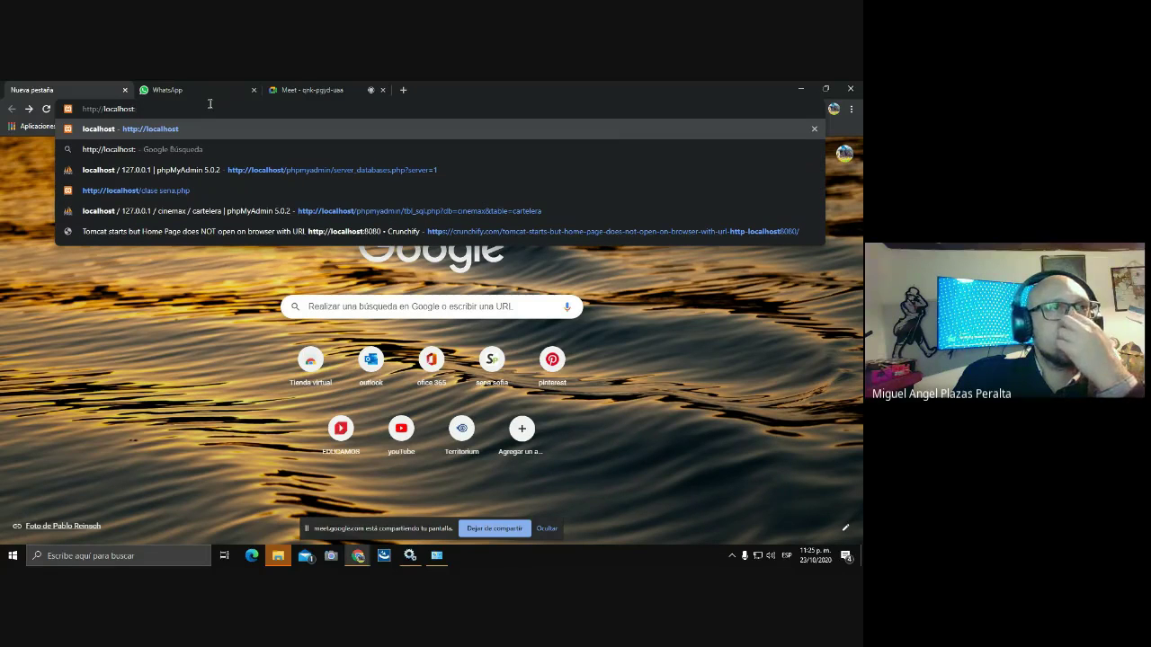
type("8080")
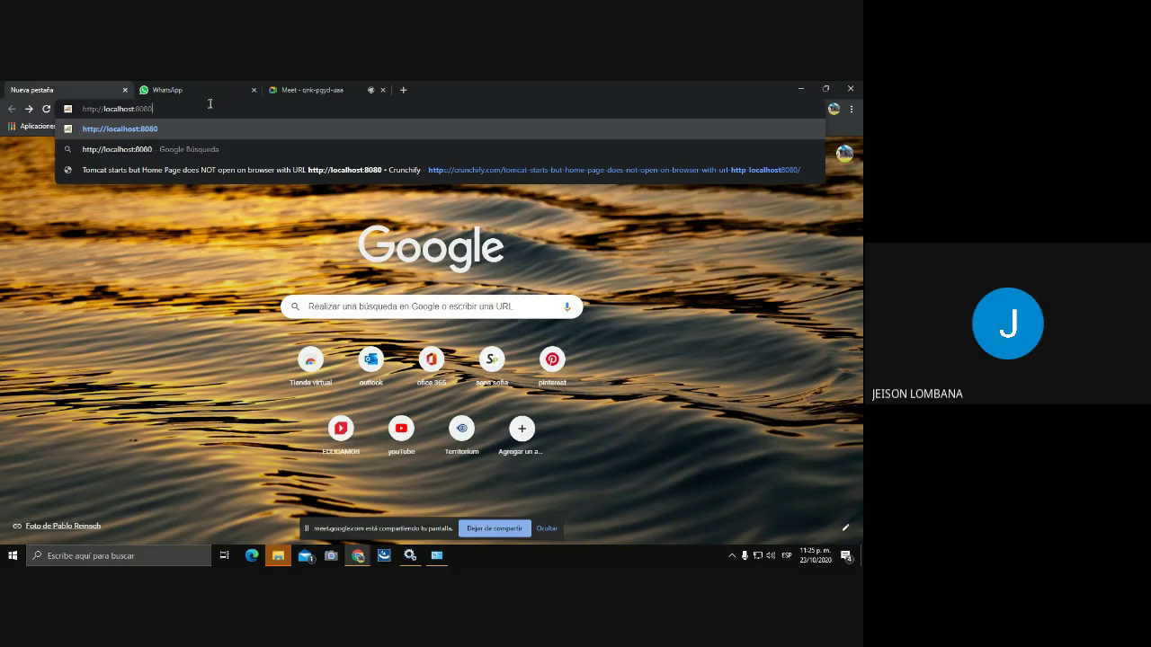
key("Return")
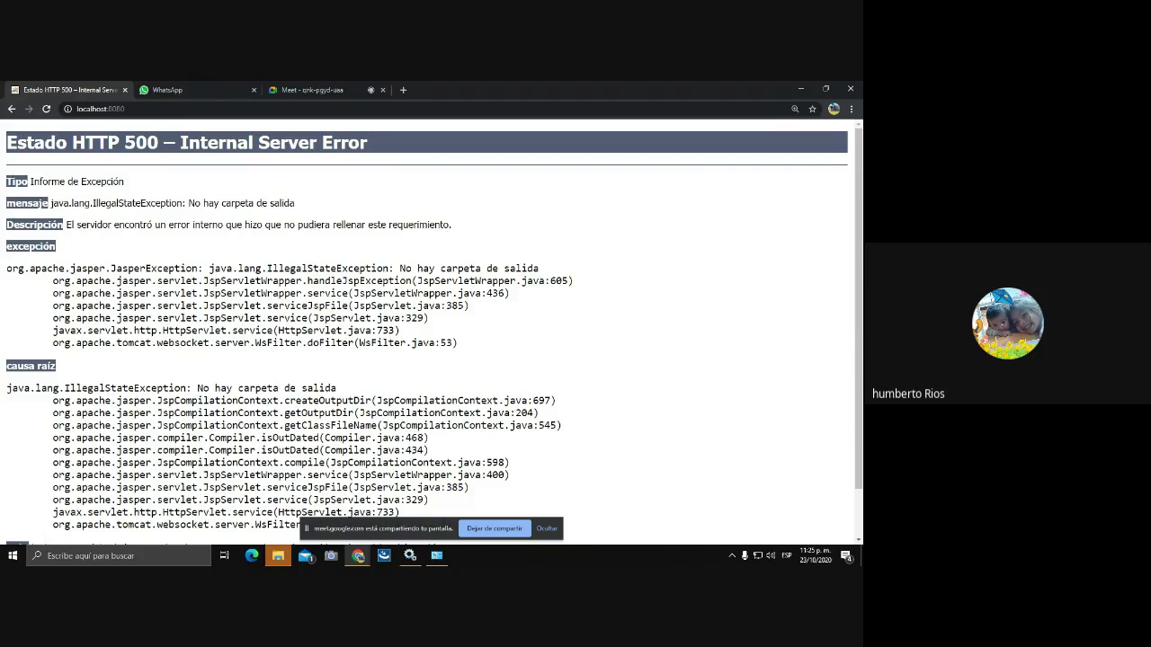
After viewing the HTTP 500 error, open File Explorer on Este equipo from the taskbar.
left_click(280, 550)
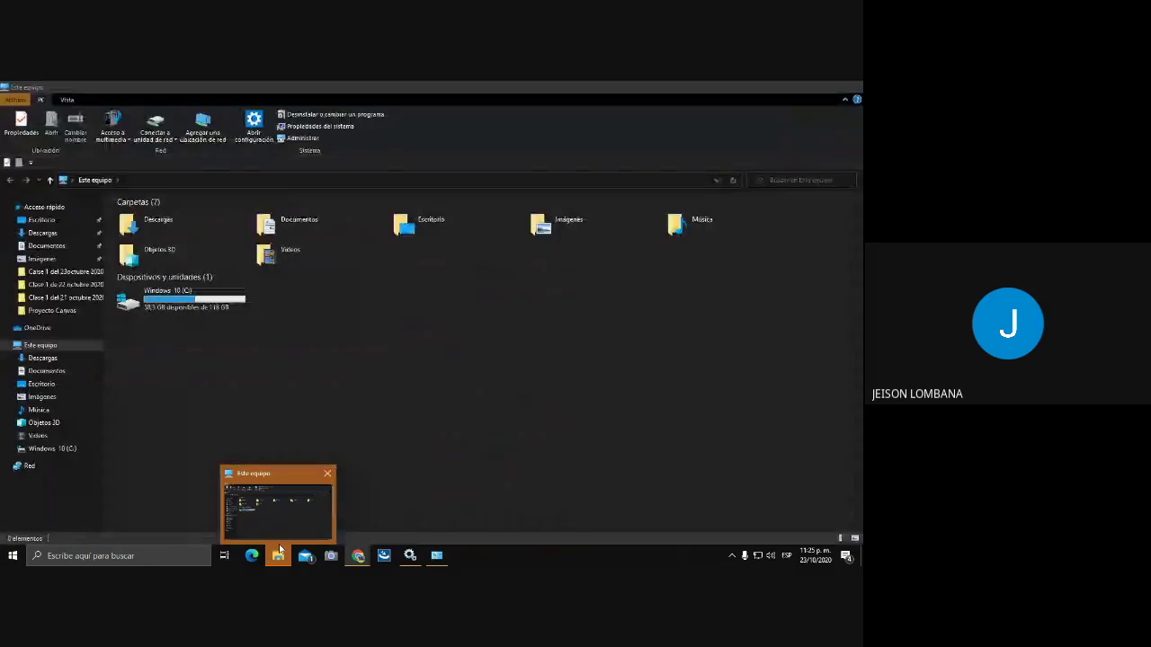
Toggle the Este equipo Explorer window aside, check the Services list, then return to Explorer.
left_click(241, 517)
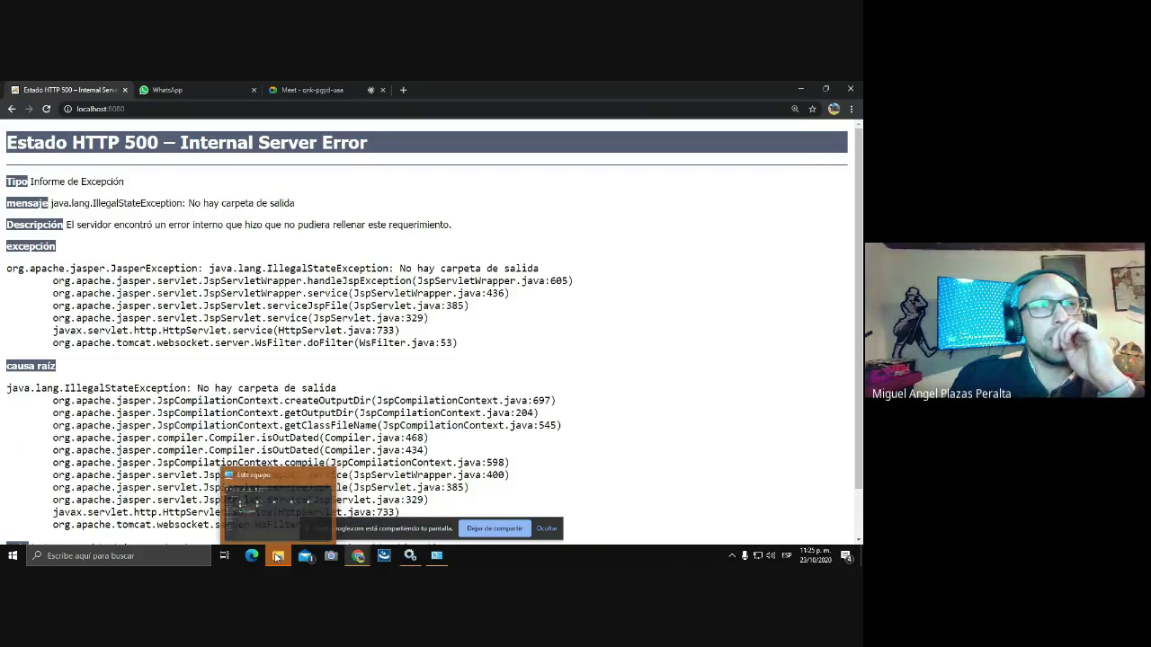
left_click(243, 504)
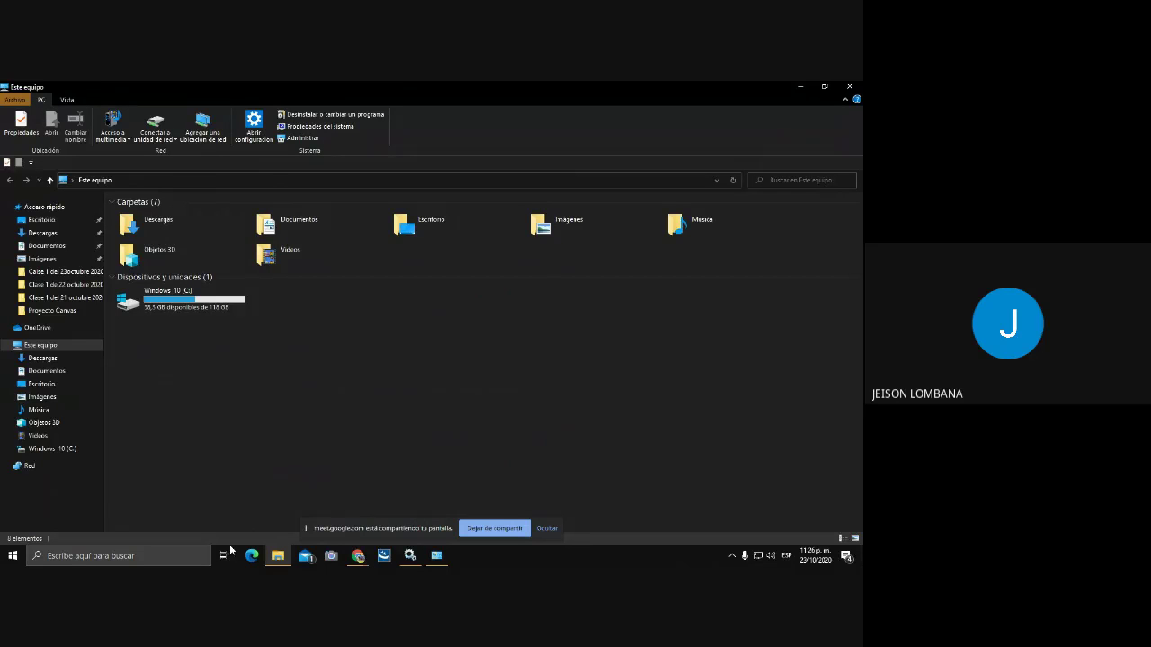
left_click(276, 556)
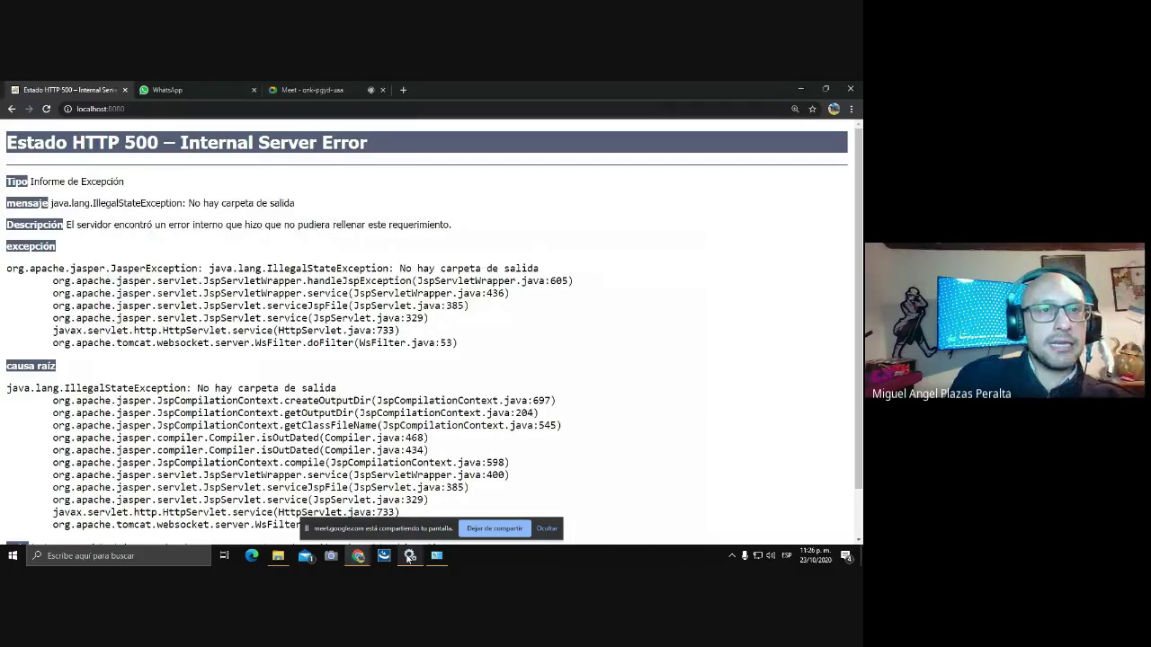
left_click(409, 555)
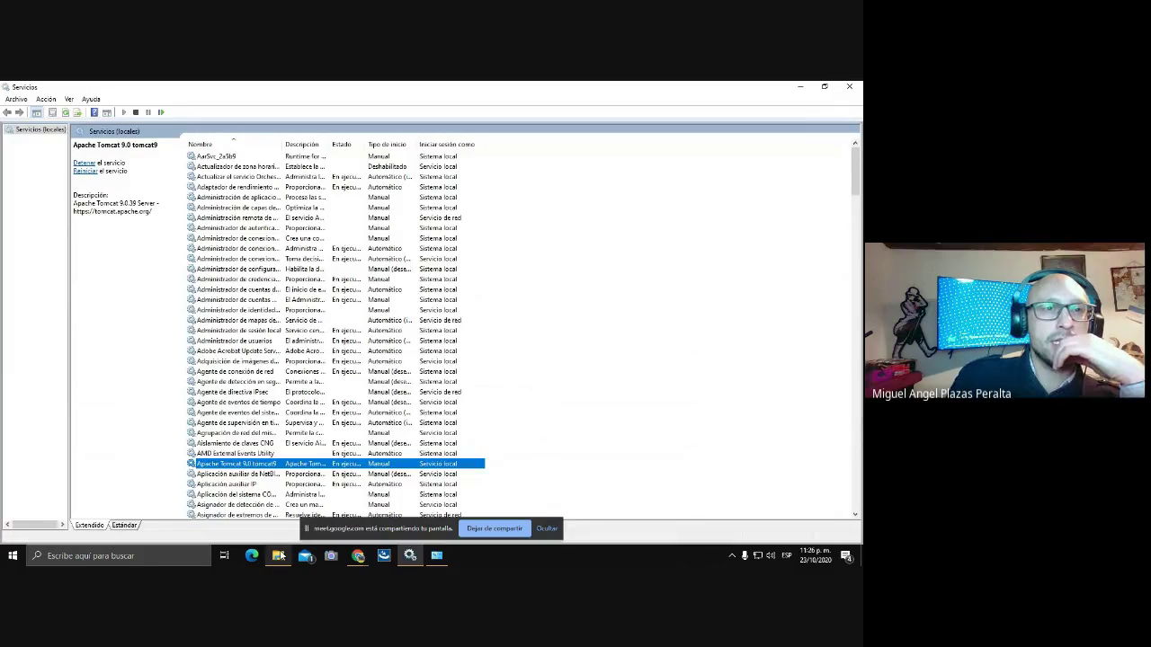
left_click(279, 556)
Delete the apache-tomcat-9.0.39-windows-x64 folder from the Windows 10 (C:) drive.
double_click(173, 304)
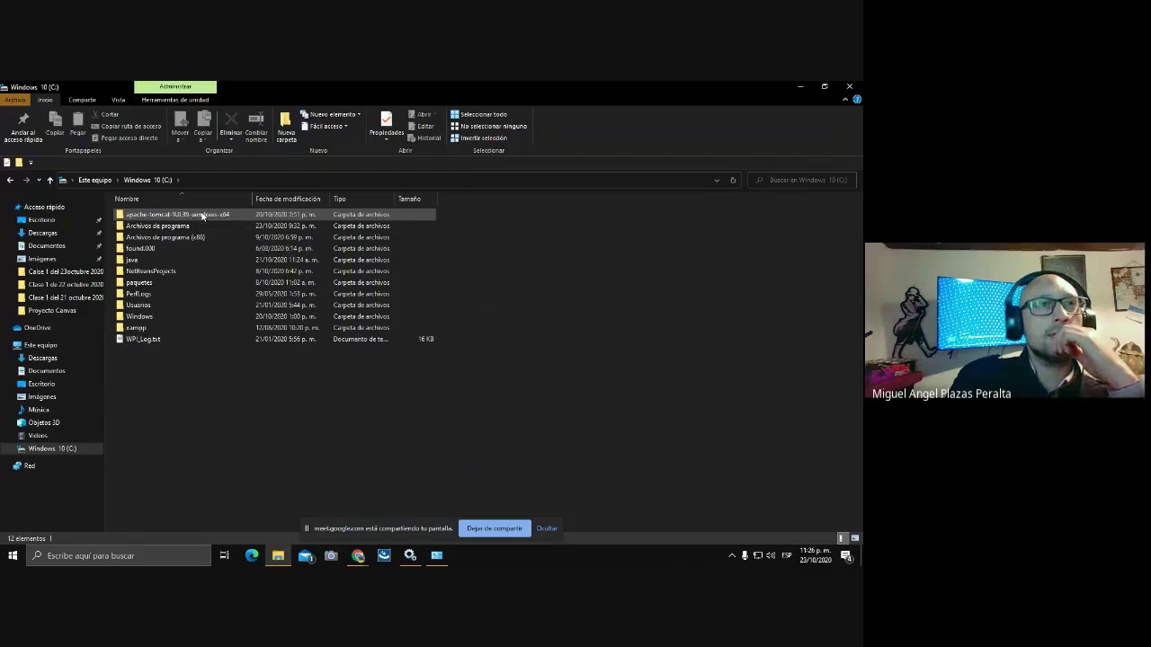
right_click(204, 216)
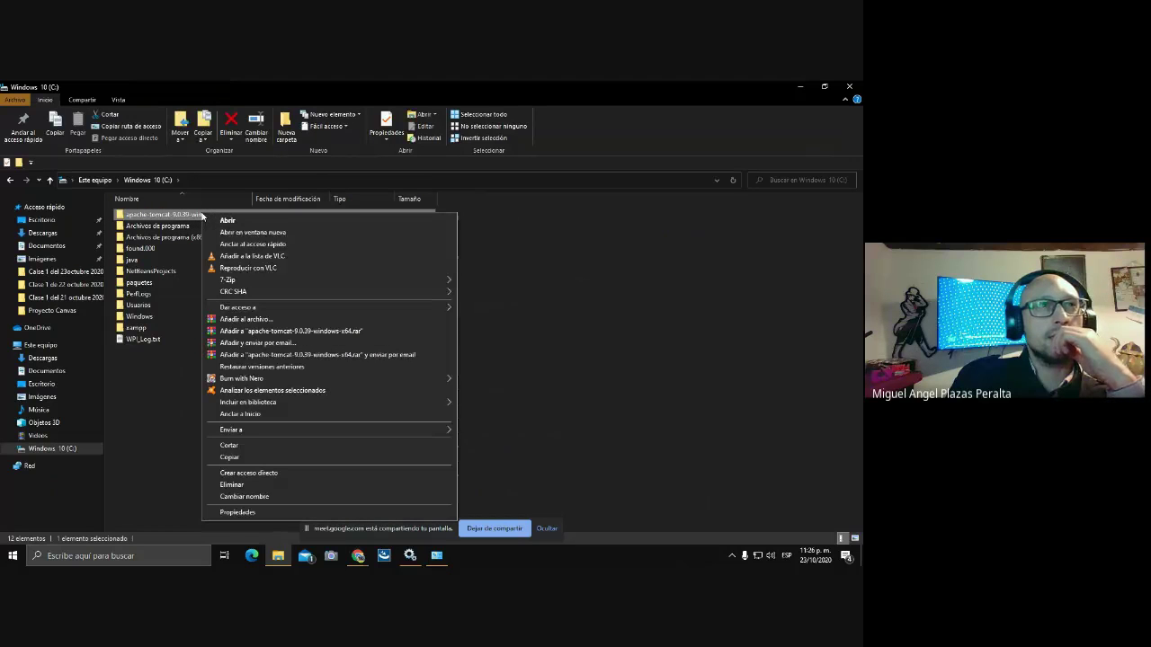
left_click(232, 485)
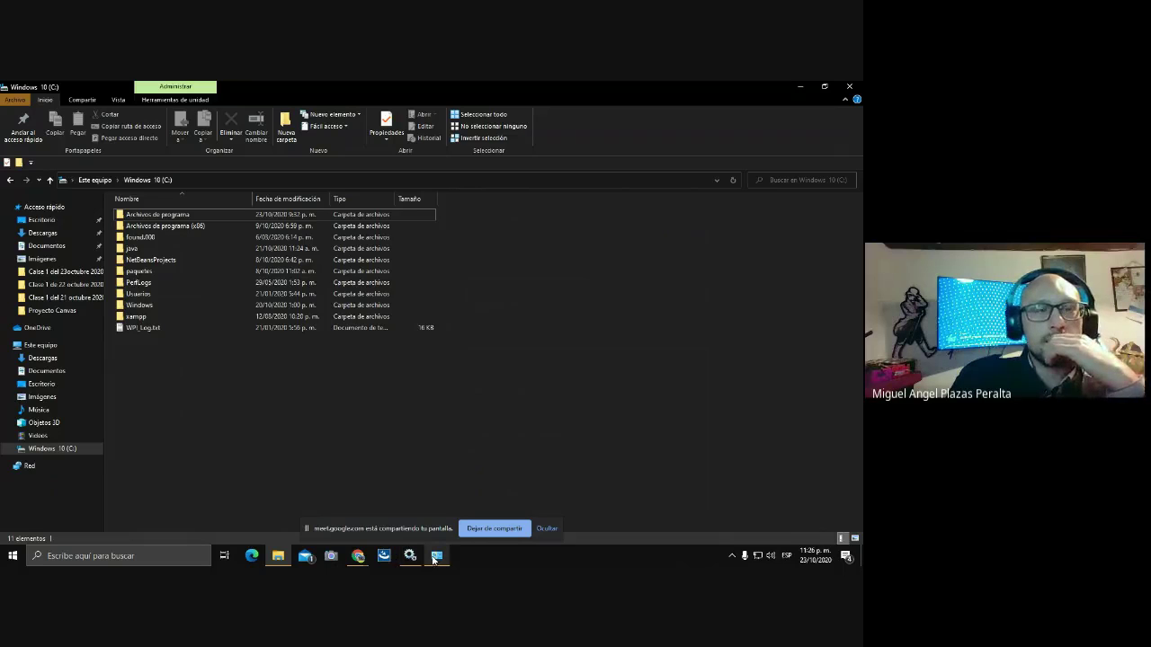
Switch to the Chrome window showing the HTTP 500 error and open a new tab.
mouse_move(410, 558)
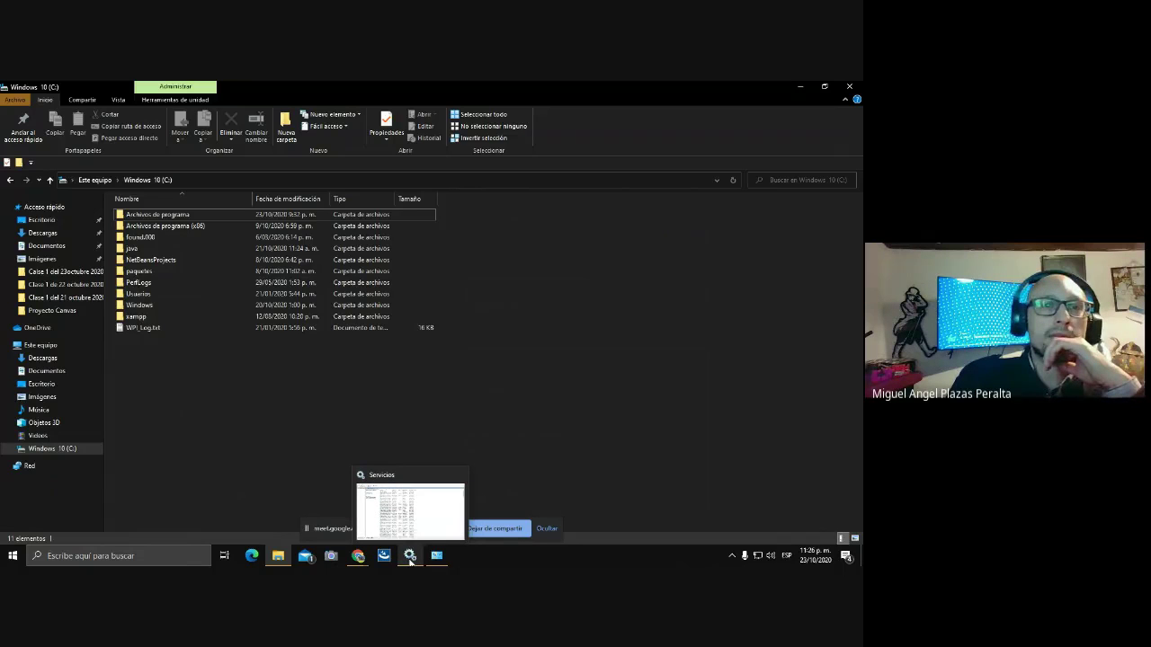
left_click(359, 558)
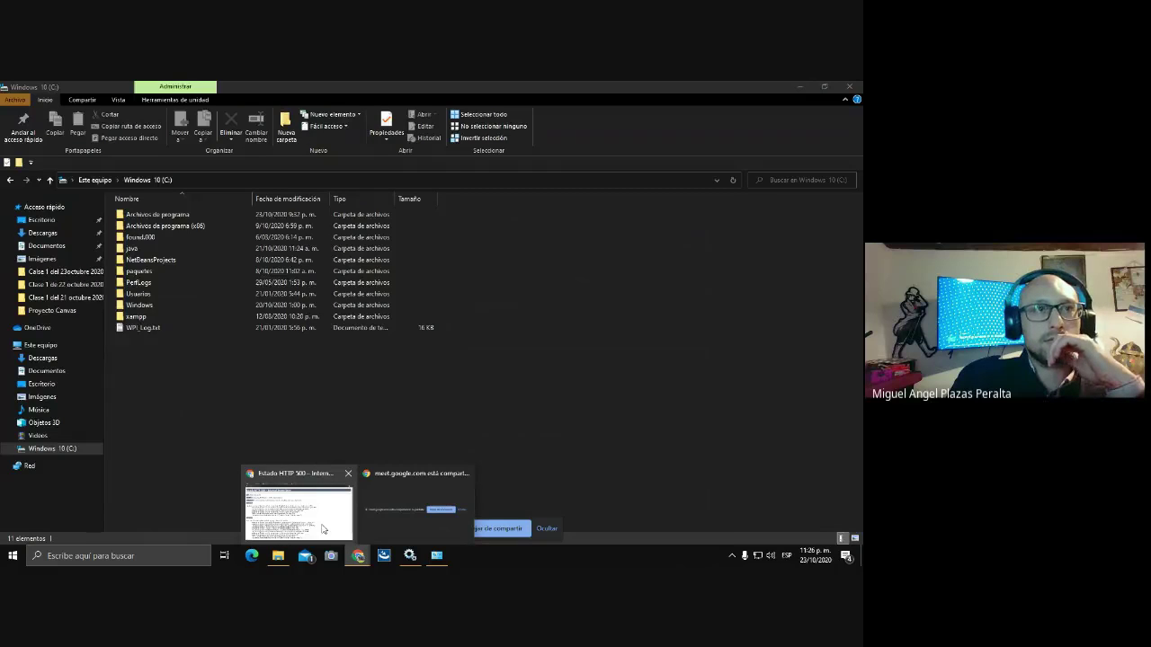
left_click(323, 528)
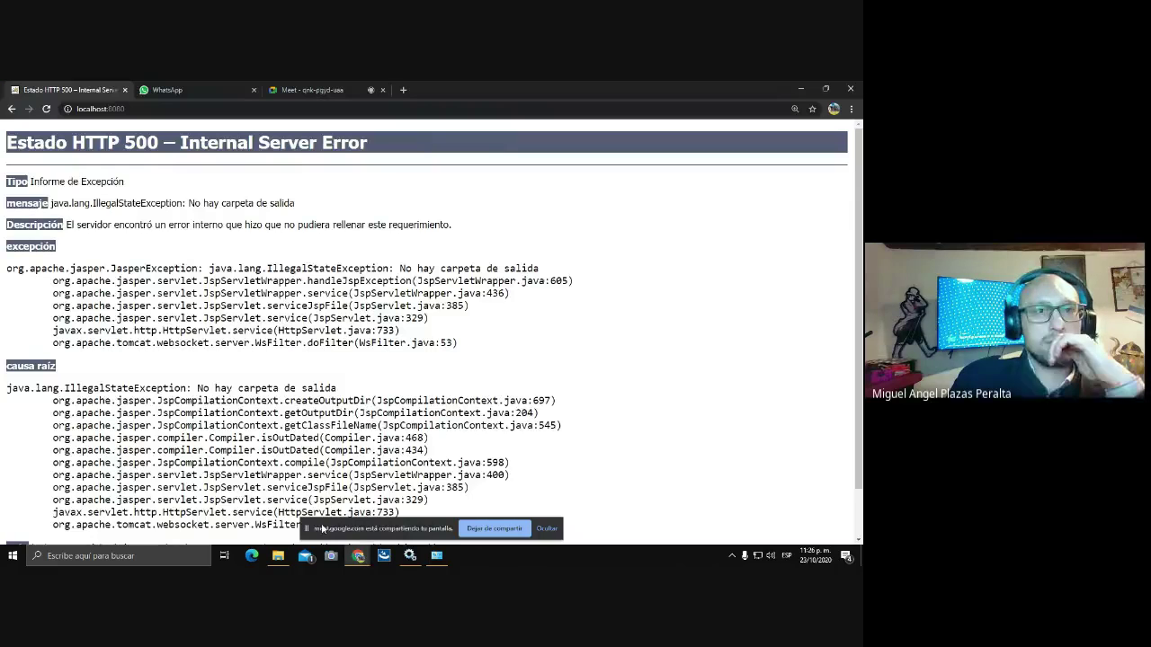
left_click(402, 90)
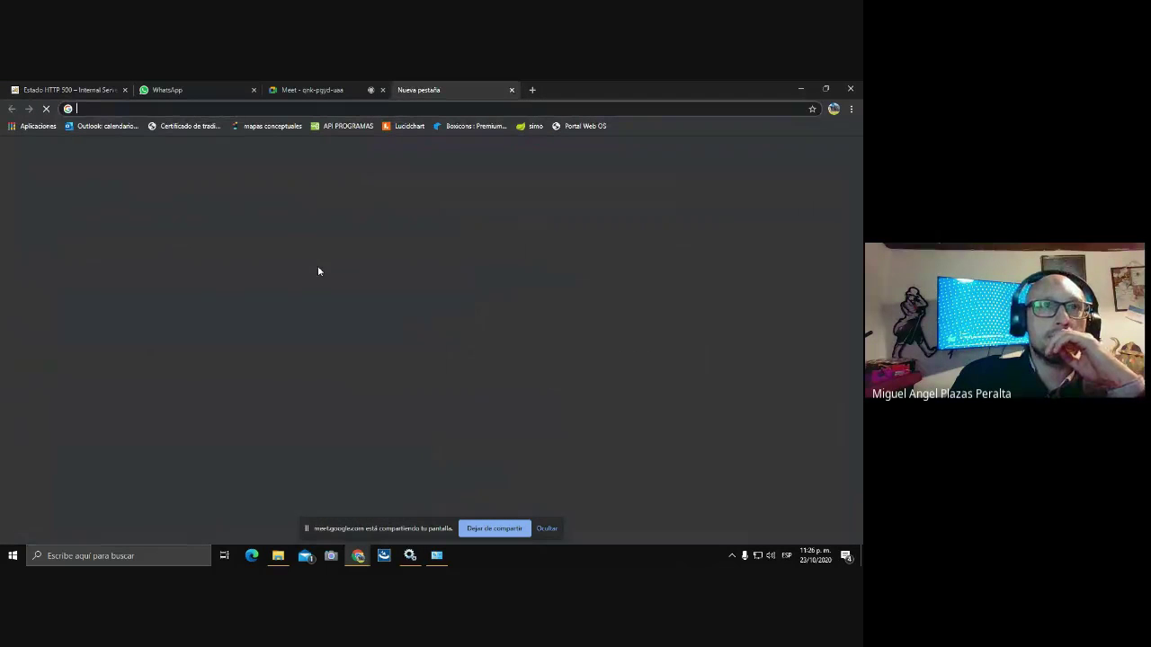
Stop the Apache Tomcat 9.0 tomcat9 service with Detener, then return to Chrome's new tab.
left_click(410, 555)
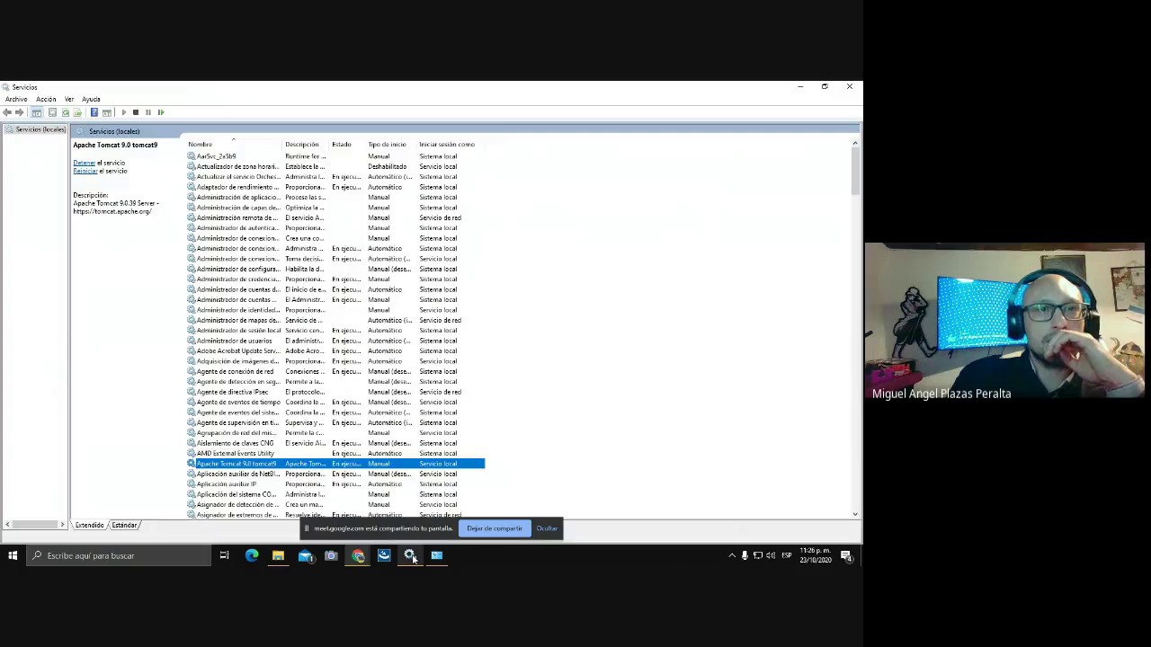
right_click(368, 464)
left_click(396, 356)
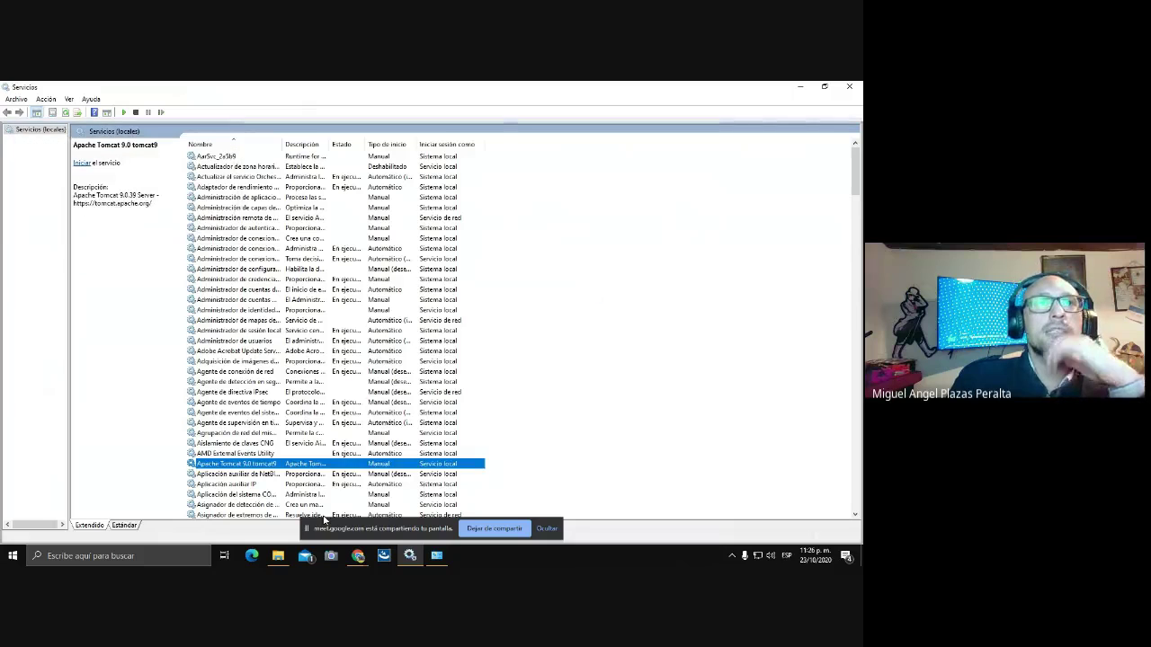
left_click(358, 557)
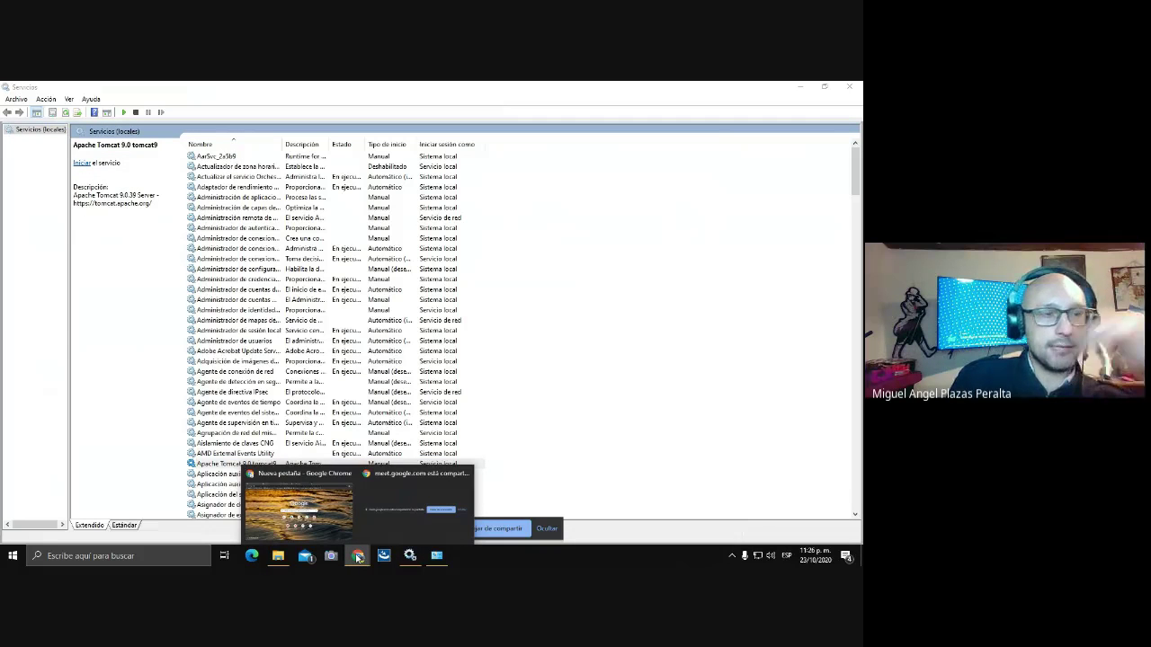
left_click(317, 521)
Search Google for 'apache tomcat' and open the Apache Tomcat® - Welcome! site.
left_click(329, 307)
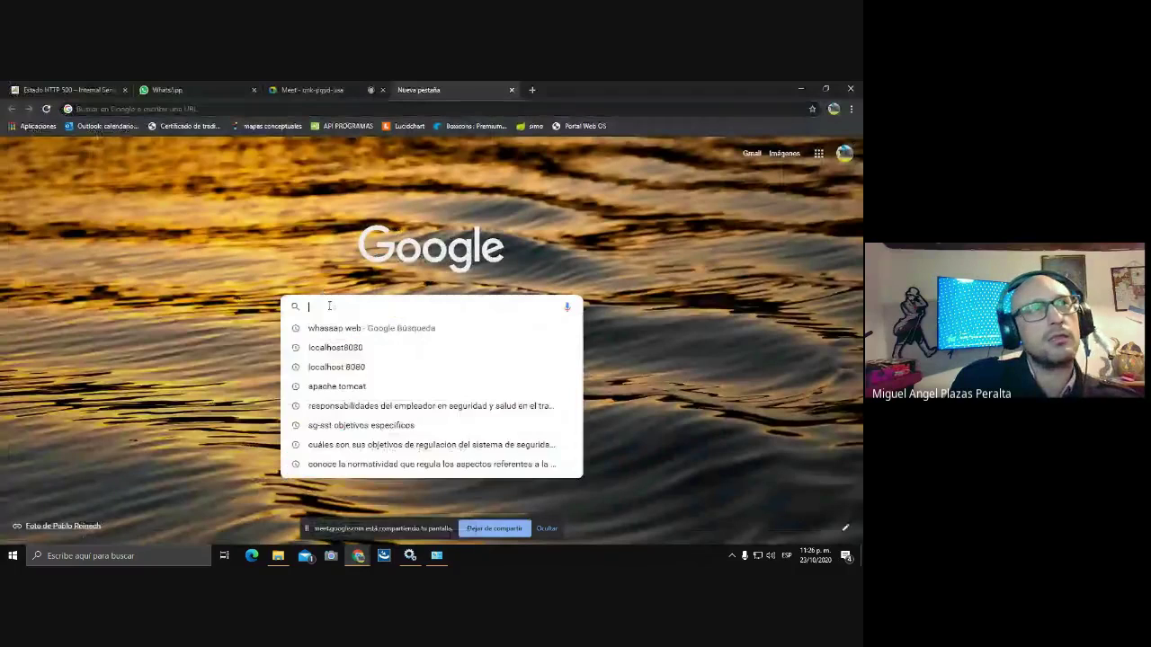
type("apache")
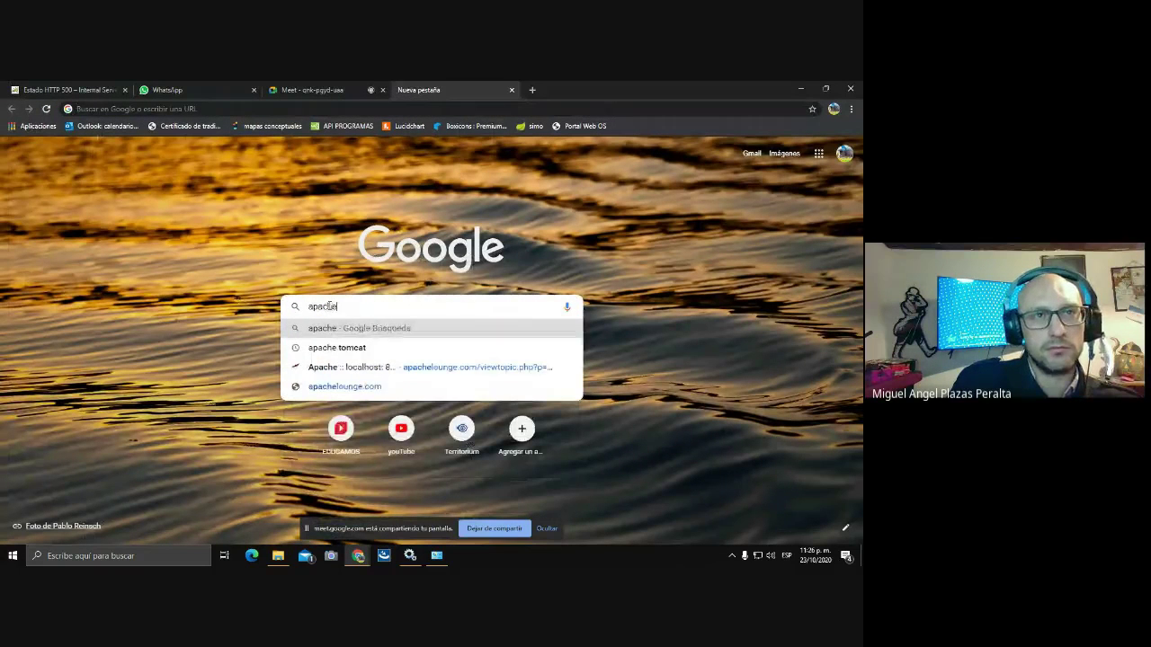
key("Down")
key("Down")
key("Down")
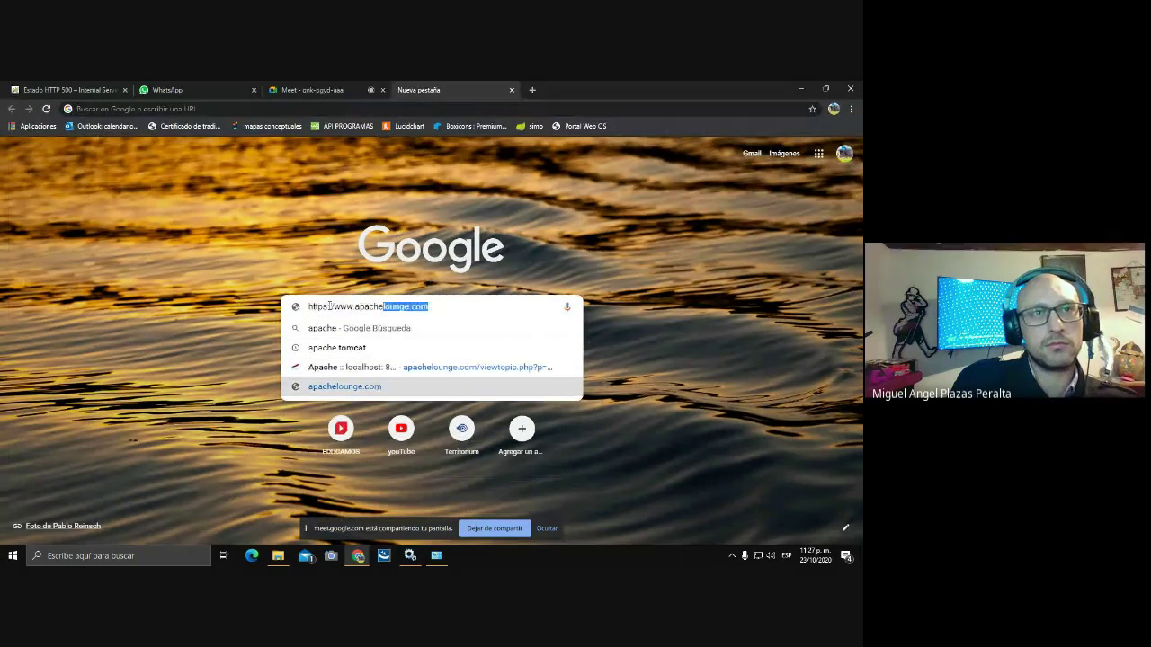
key("Up")
key("Up")
key("Return")
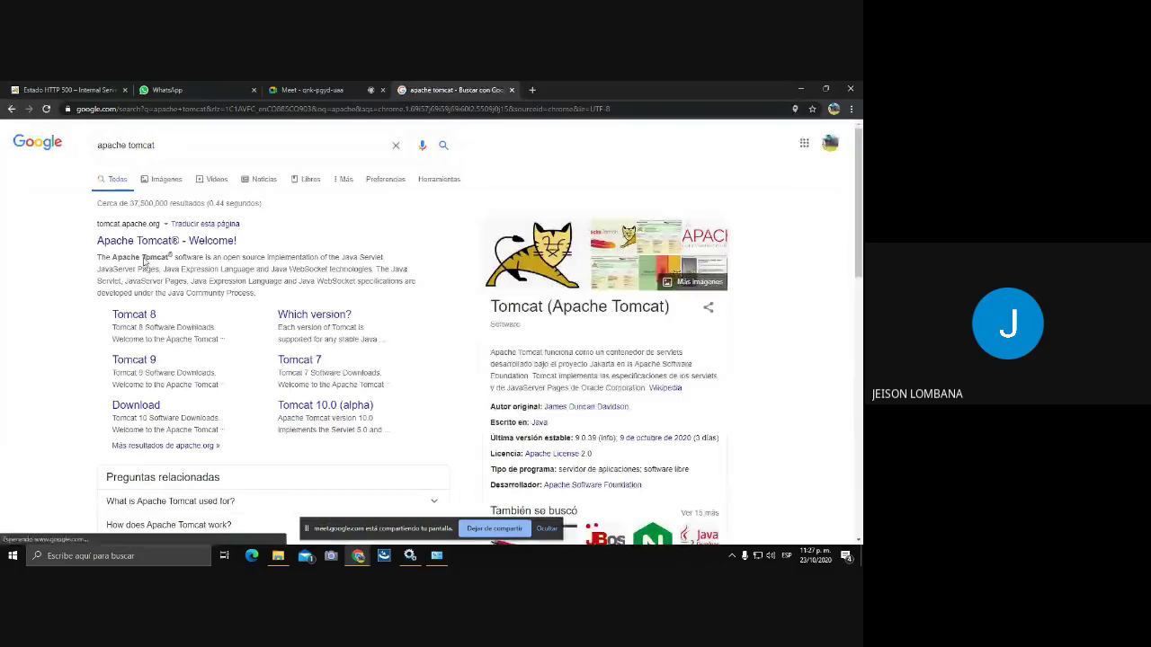
left_click(142, 242)
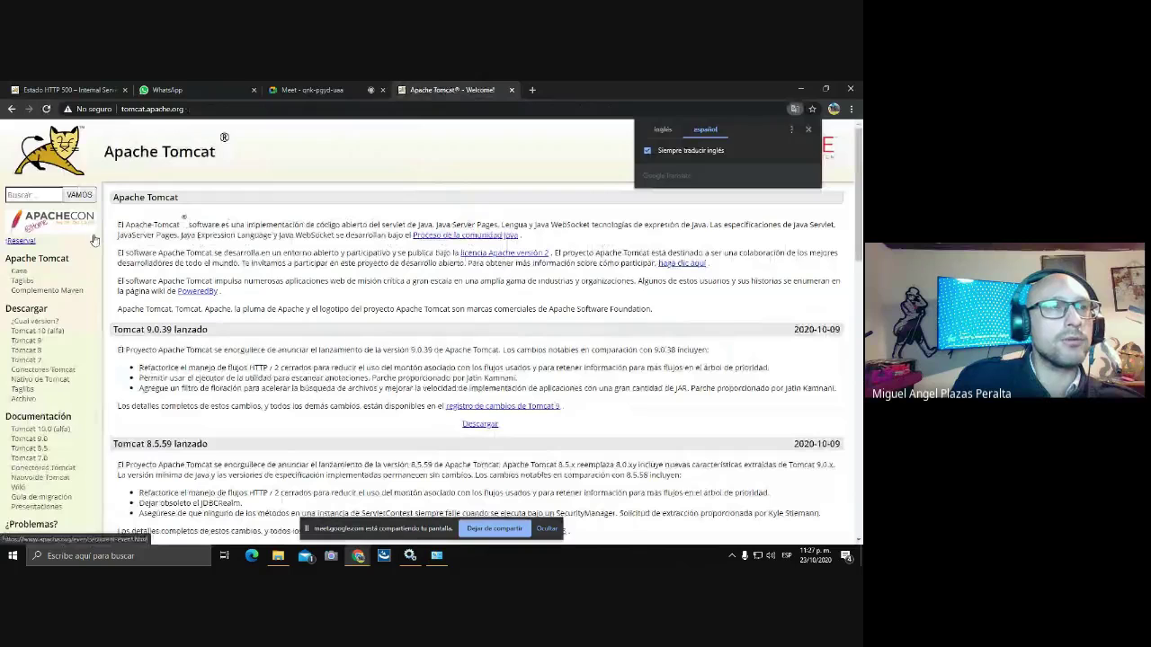
Download the Tomcat 9 32-bit/64-bit Windows Service Installer from the Tomcat 9 download page.
left_click(35, 344)
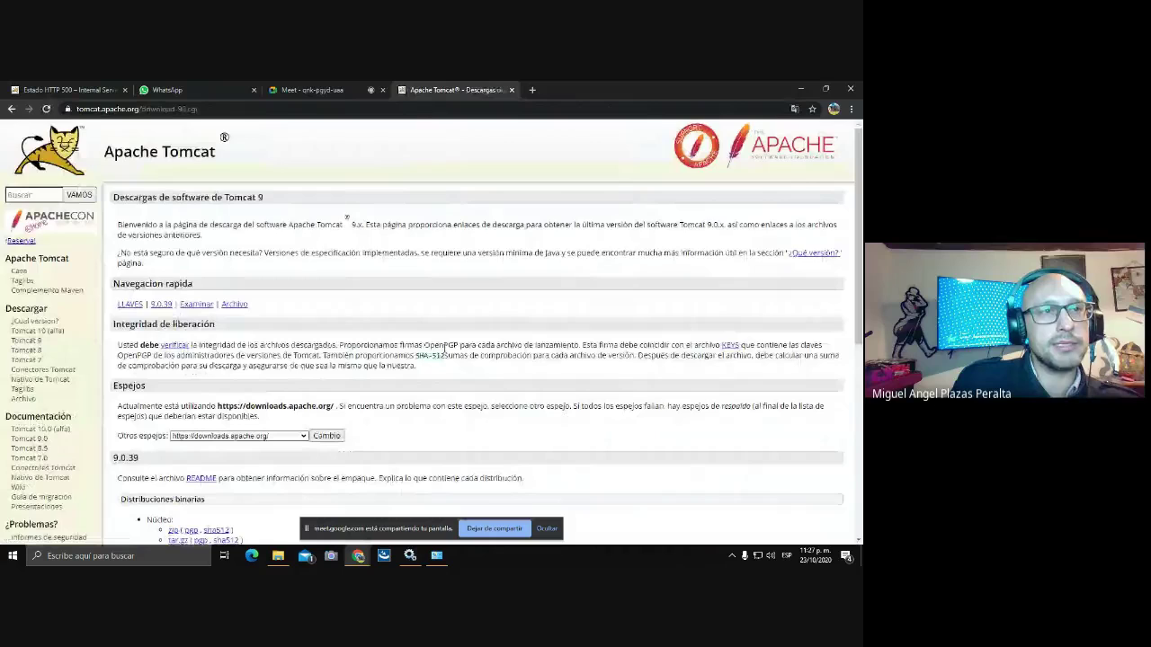
scroll(444, 349, "down", 3)
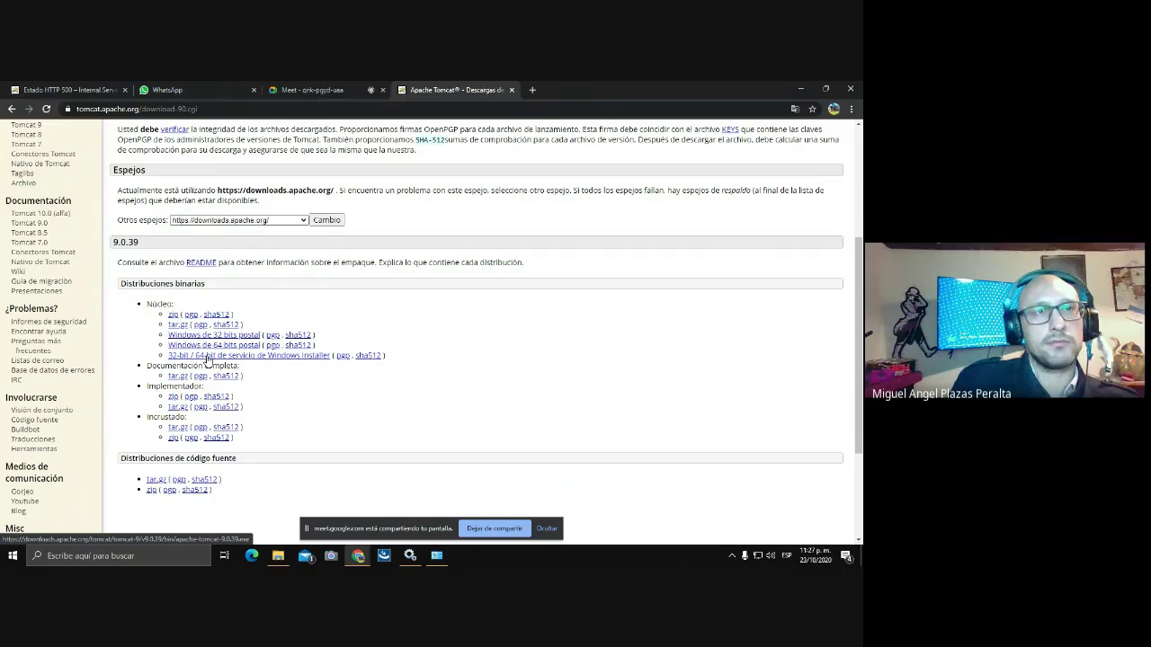
left_click(206, 357)
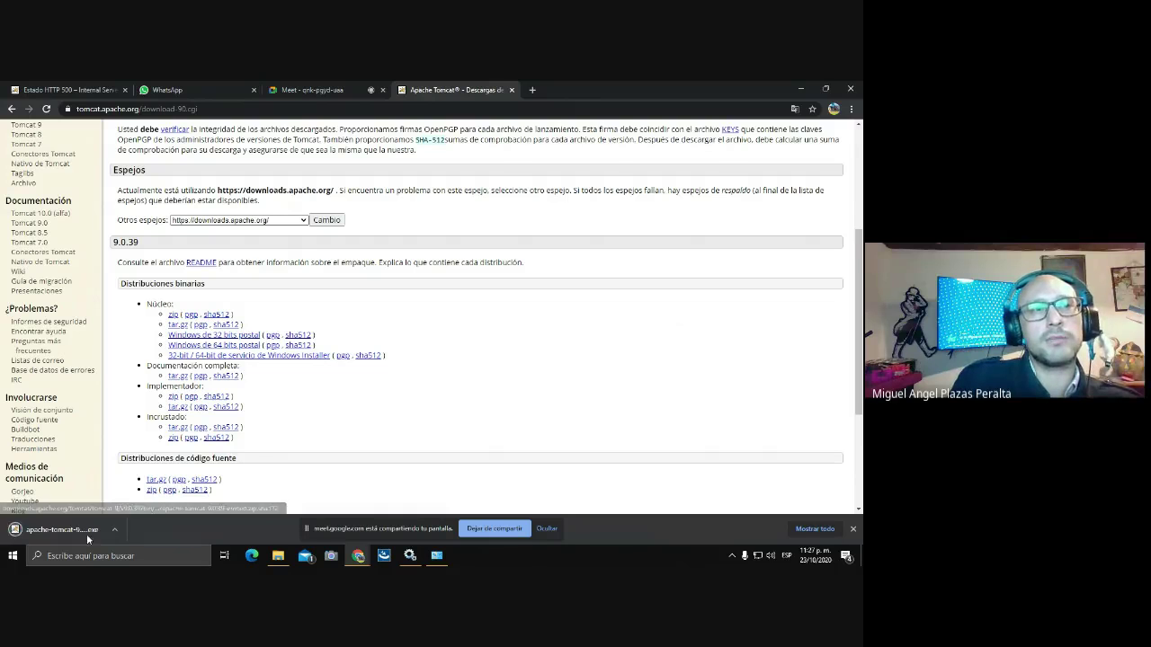
Show the downloaded installer in Descargas and cut apache-tomcat-9.0.39.exe.
left_click(114, 531)
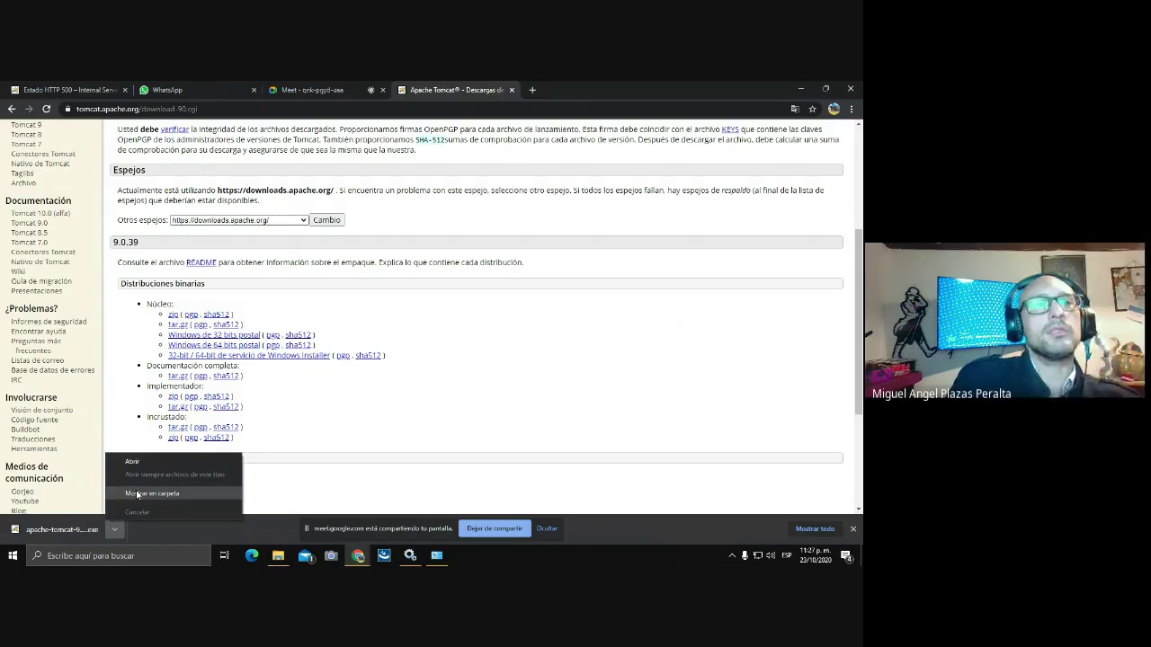
left_click(137, 492)
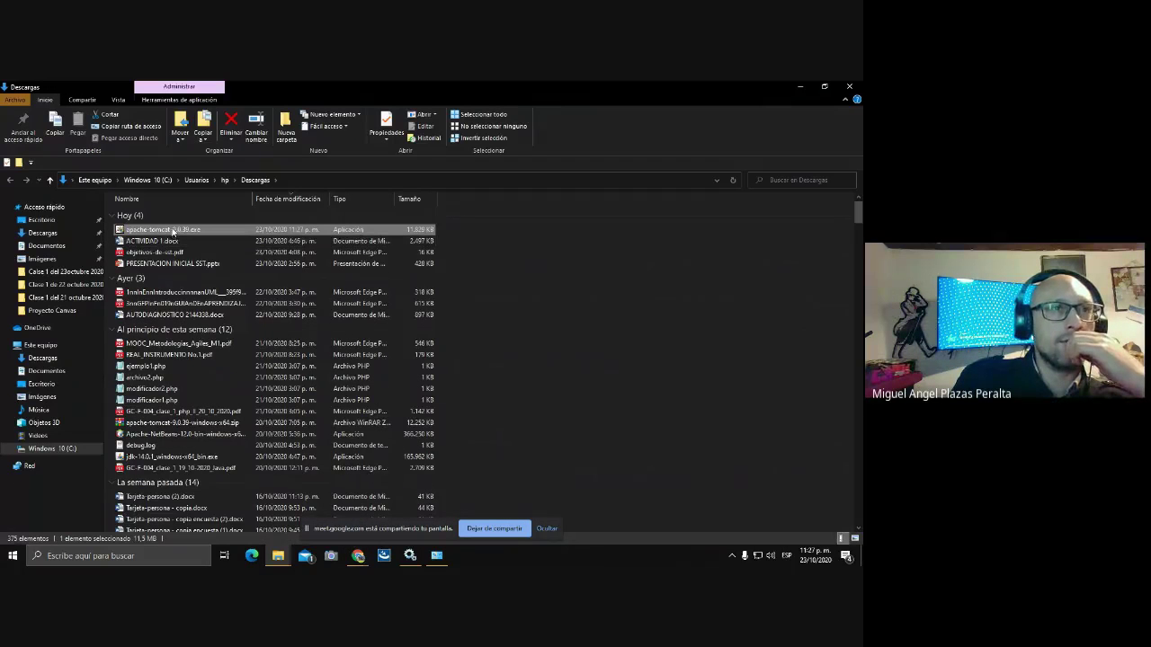
right_click(172, 230)
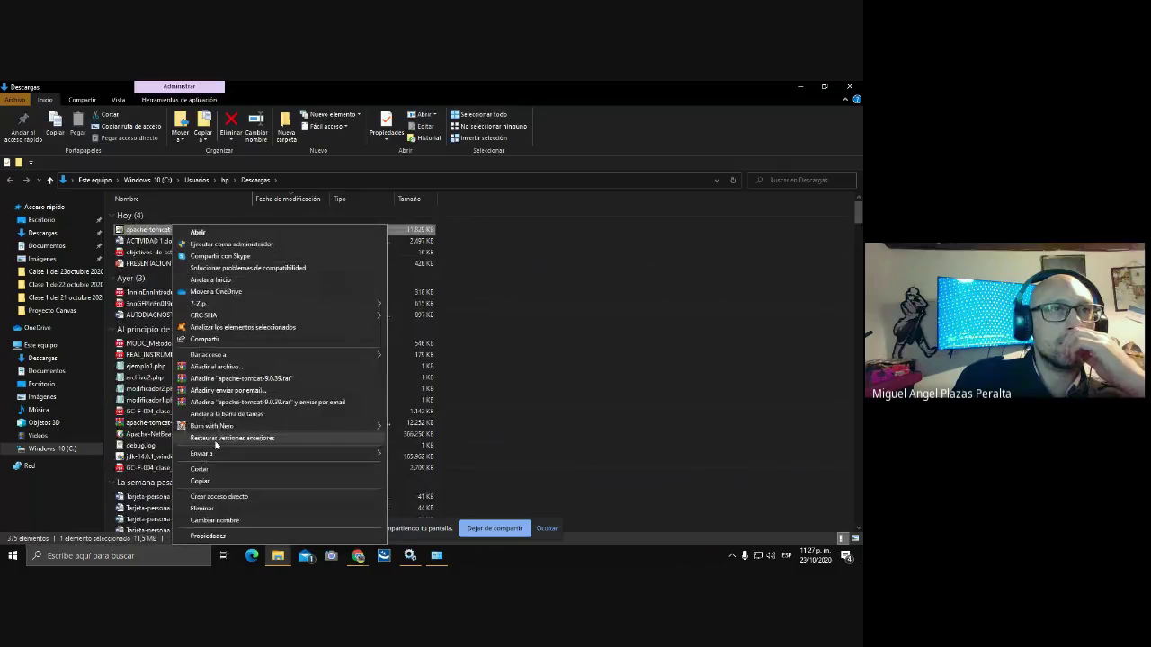
left_click(205, 469)
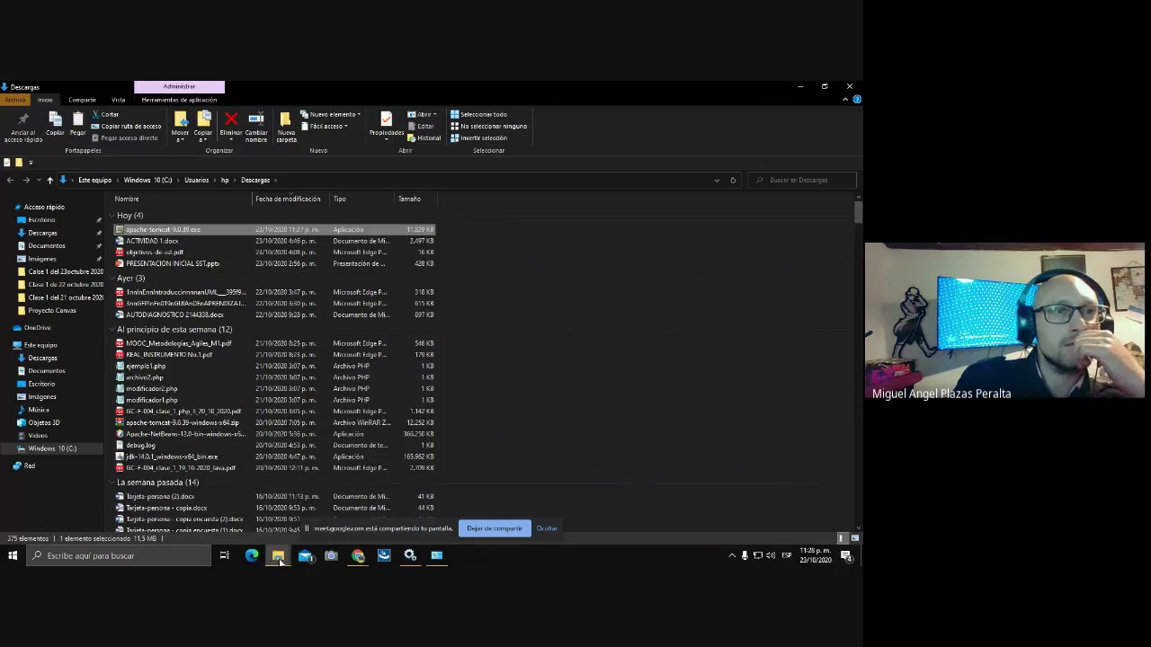
Paste the installer into C:\Archivos de programa, granting administrator permission.
left_click(72, 449)
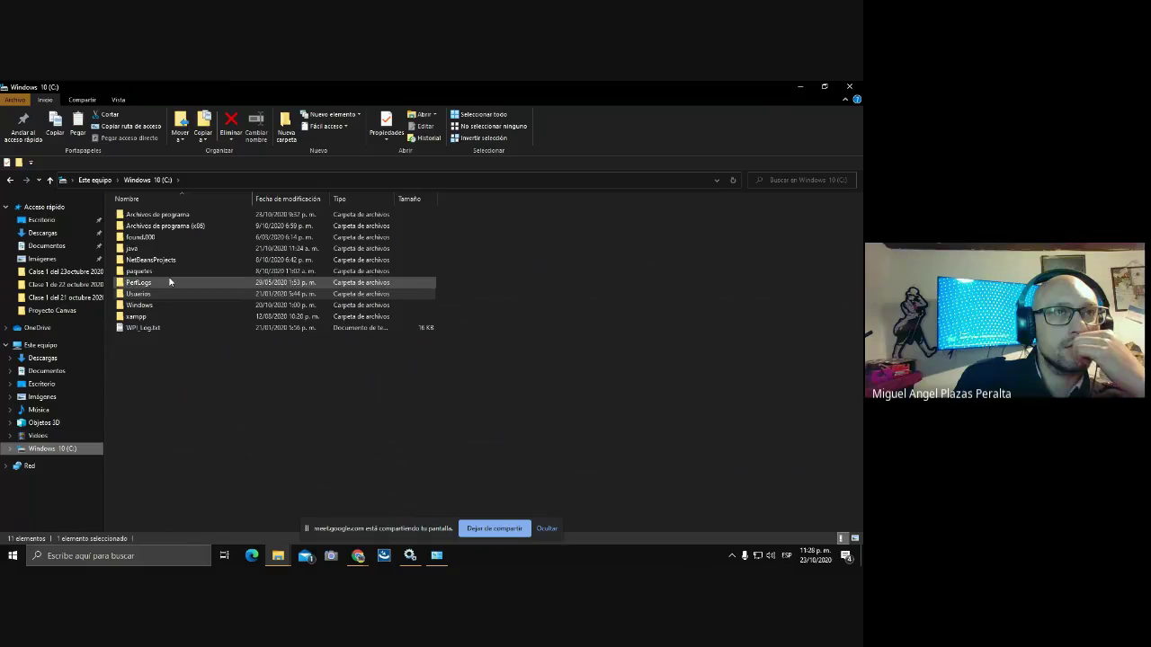
double_click(160, 214)
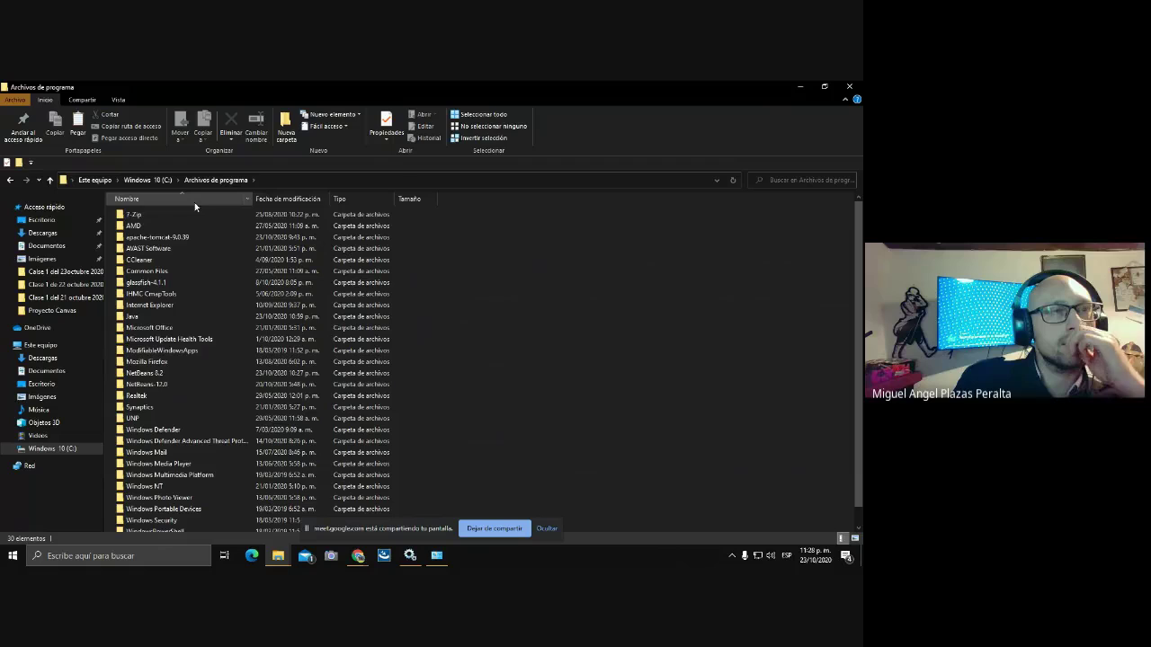
right_click(508, 242)
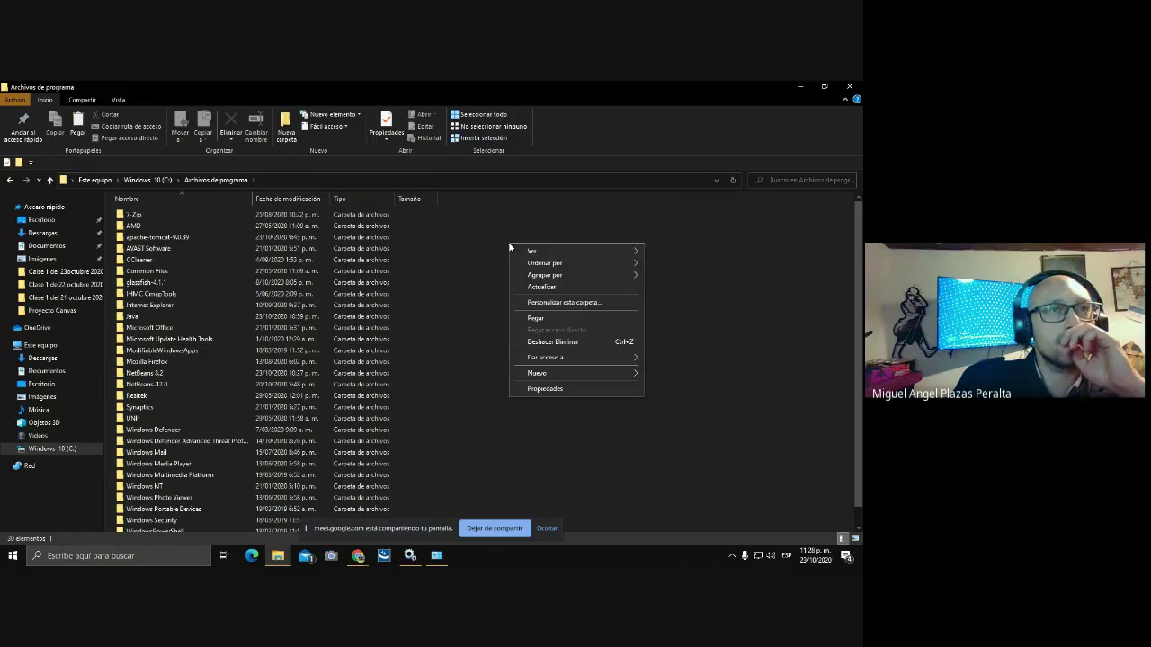
left_click(538, 319)
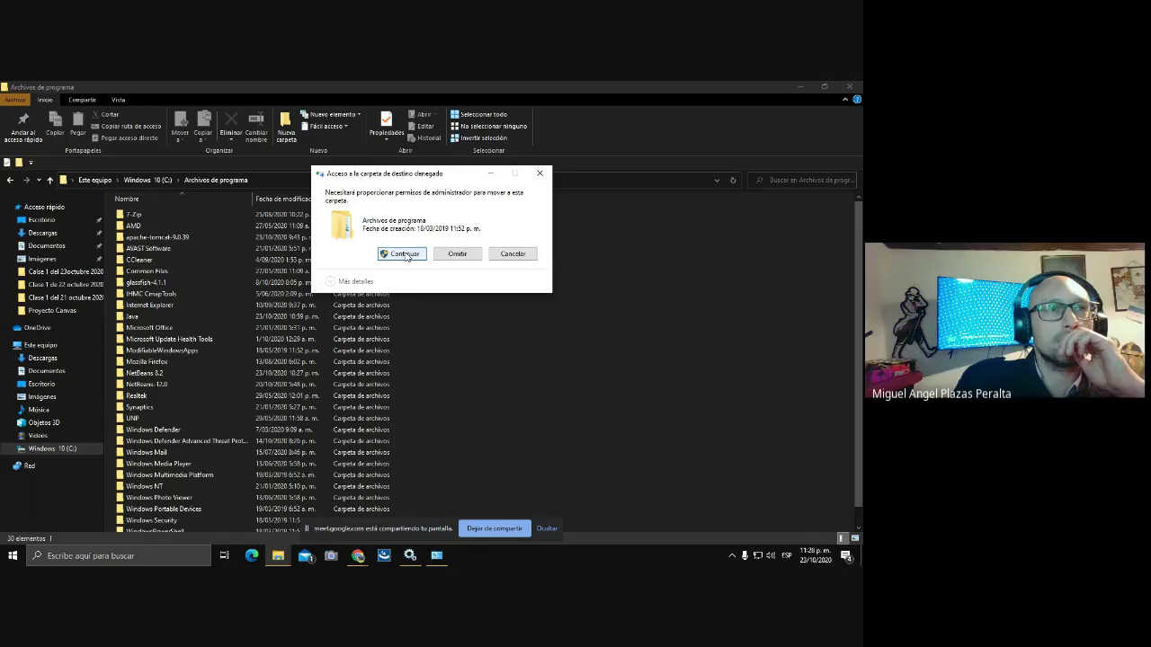
left_click(405, 255)
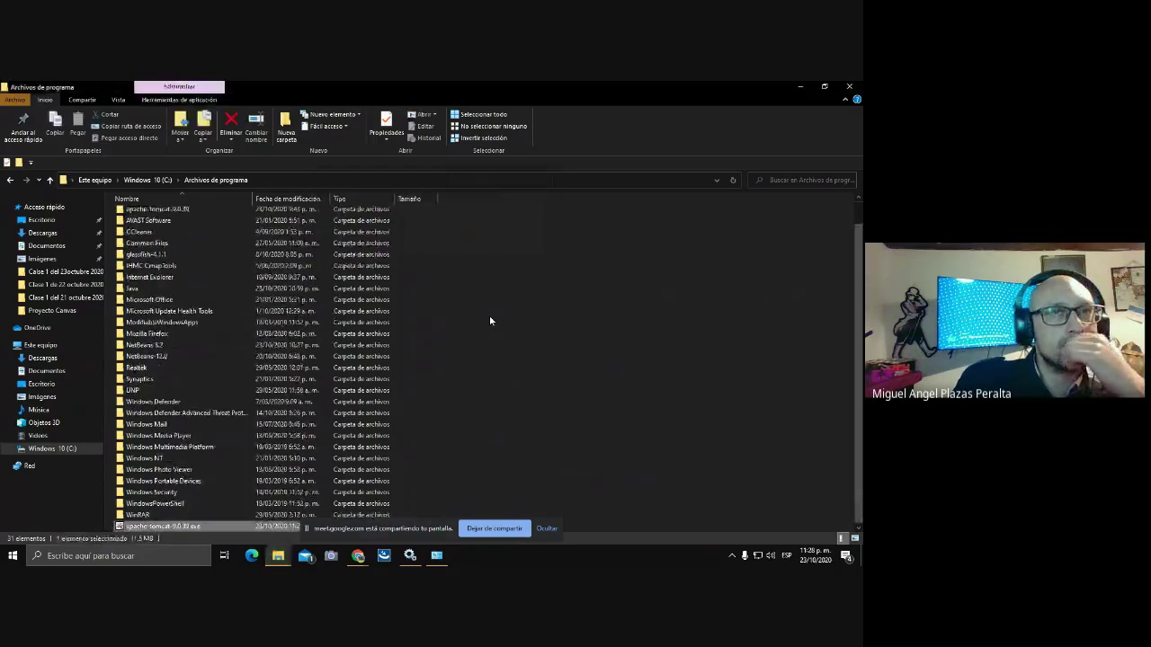
Run the Tomcat installer as administrator and accept the licence agreement.
right_click(165, 527)
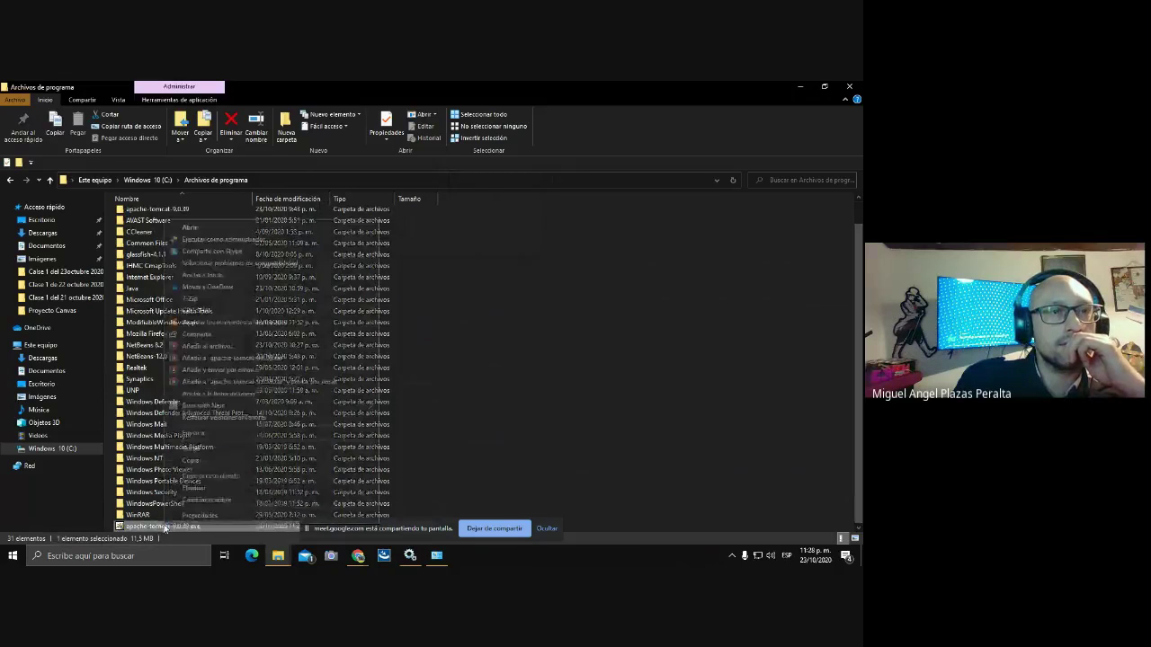
left_click(225, 239)
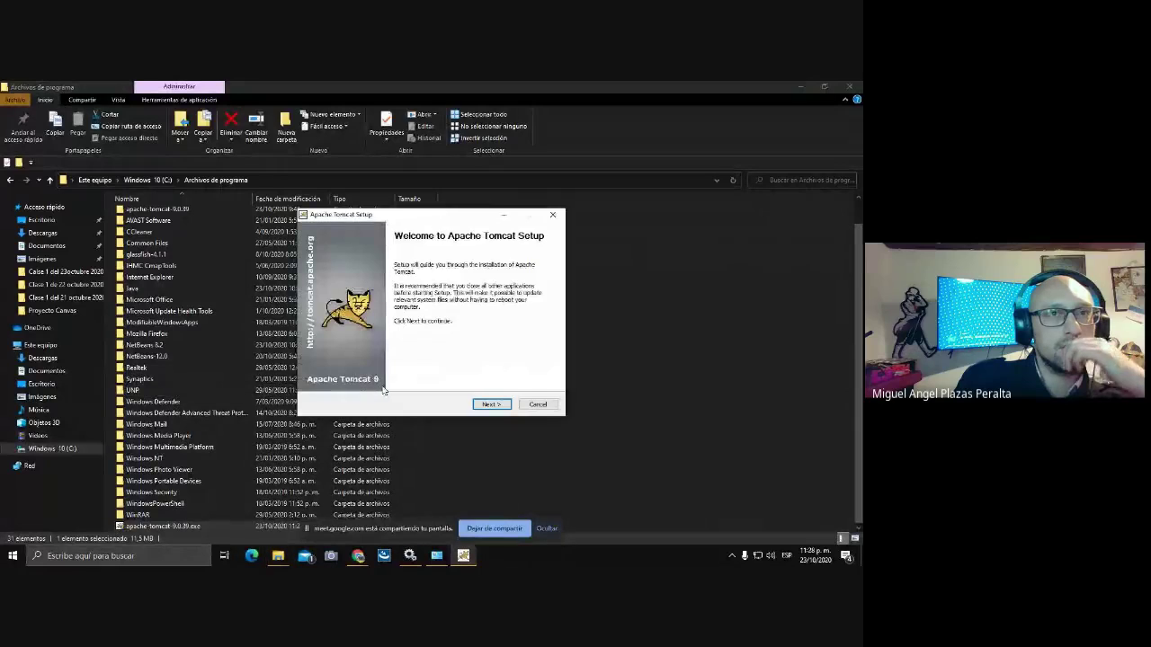
left_click(491, 405)
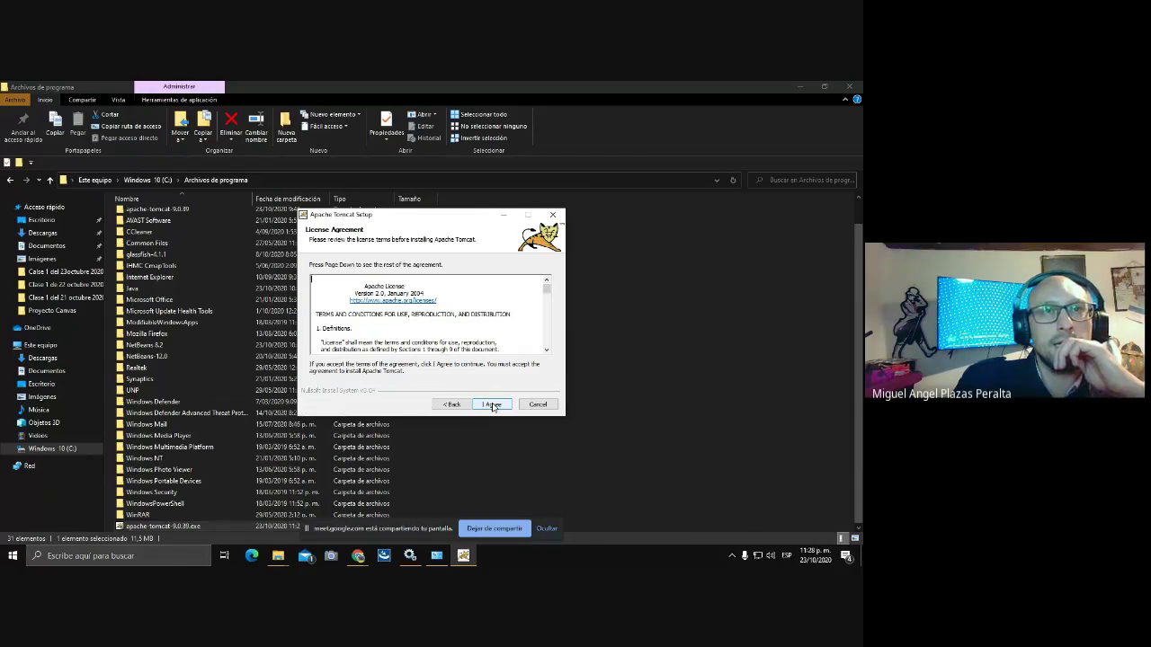
left_click(491, 406)
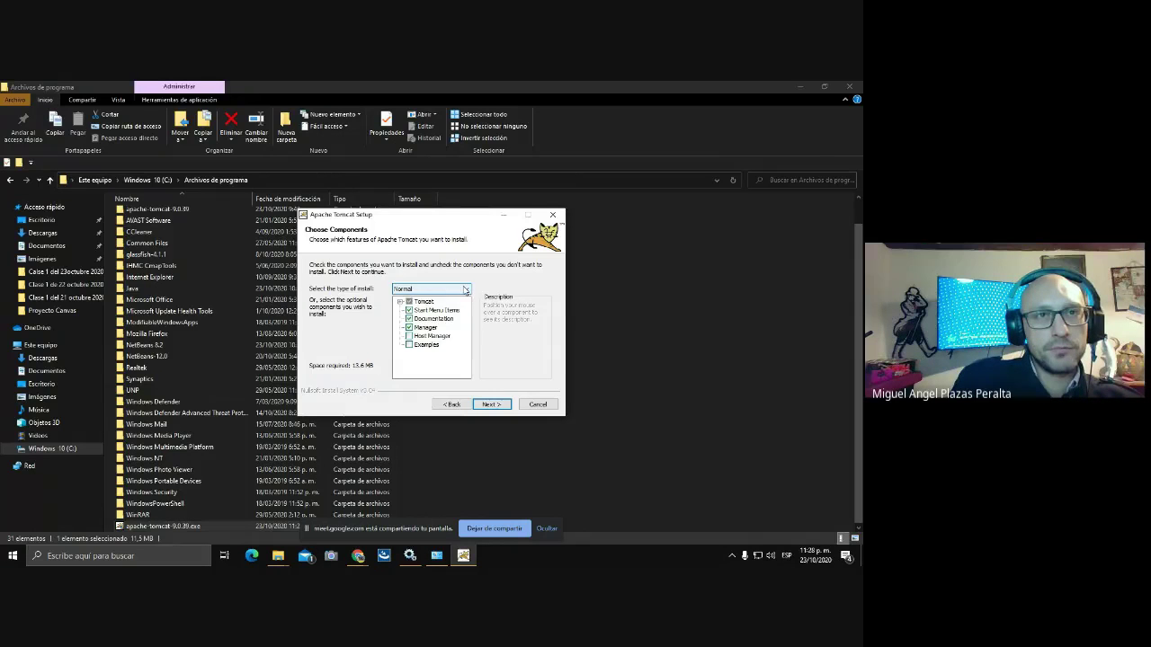
Choose the Full install type and continue to the Configuration page.
left_click(464, 290)
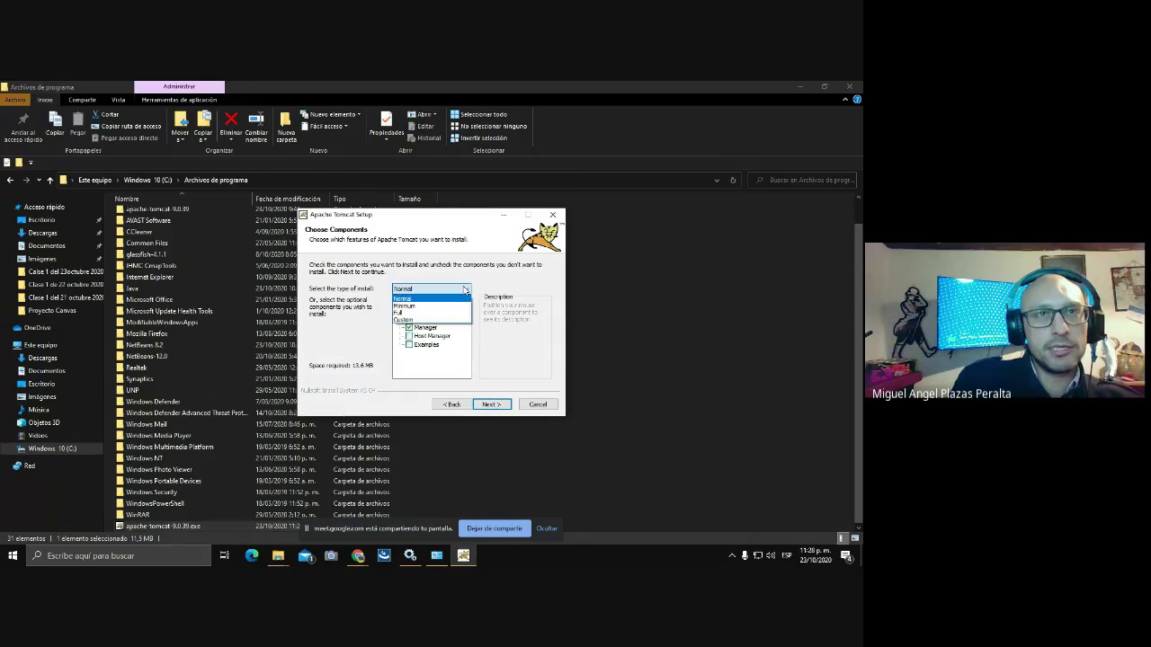
left_click(410, 313)
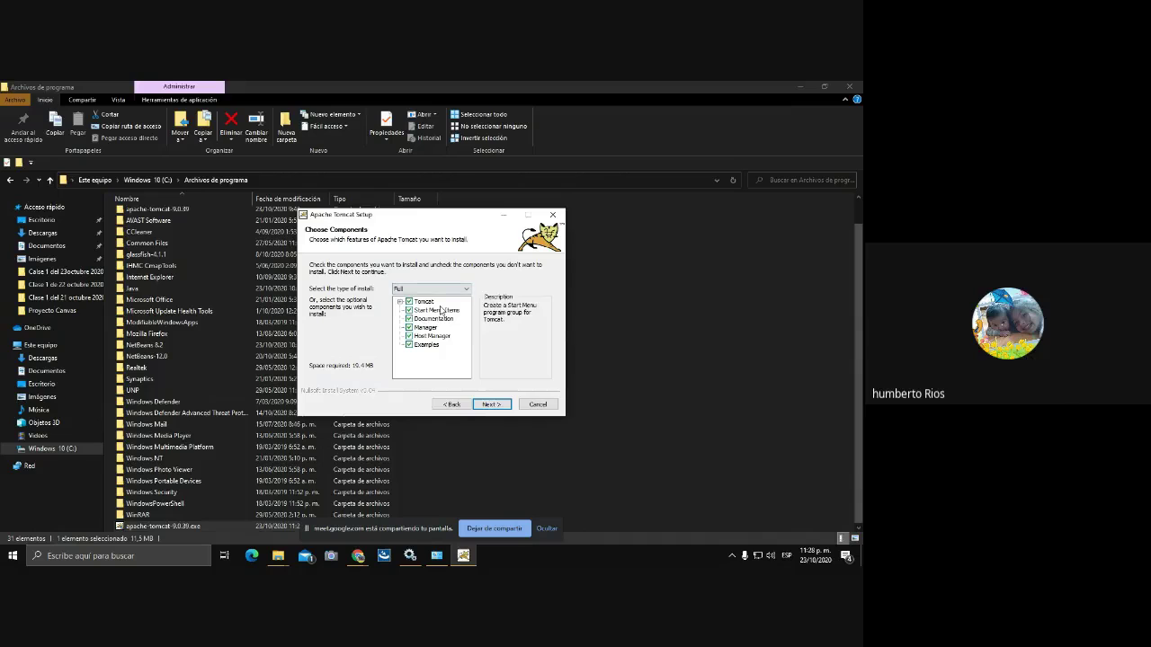
left_click(491, 405)
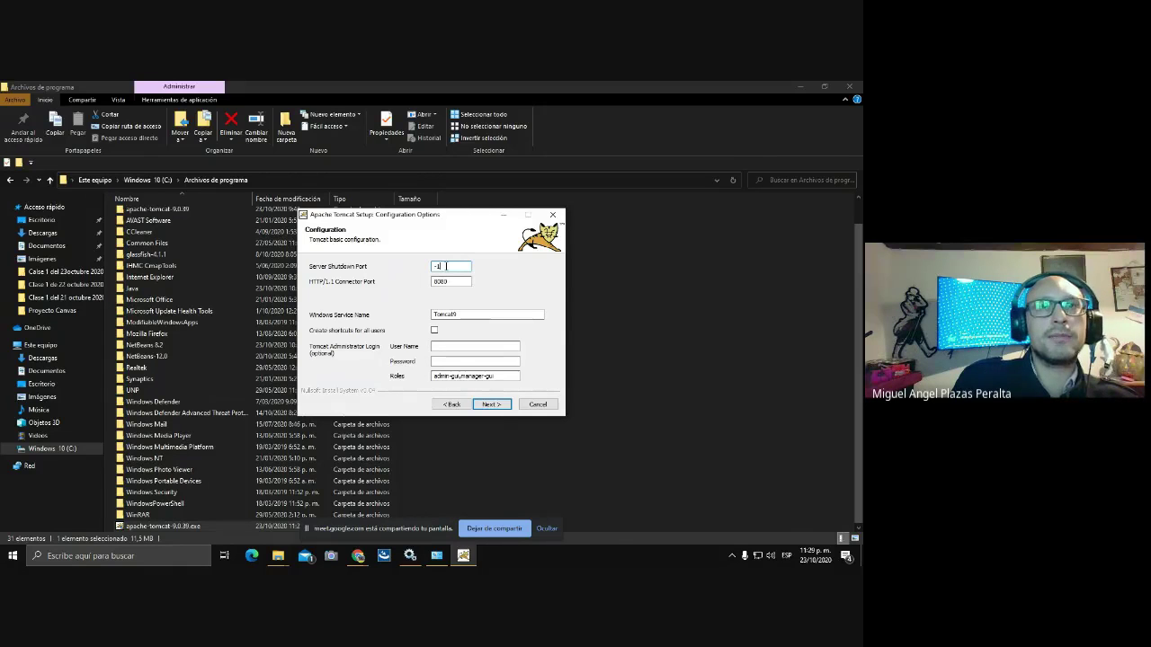
Set shutdown port 8085, create shortcuts for all users, and rename the service to Tomcat.
key("BackSpace")
key("BackSpace")
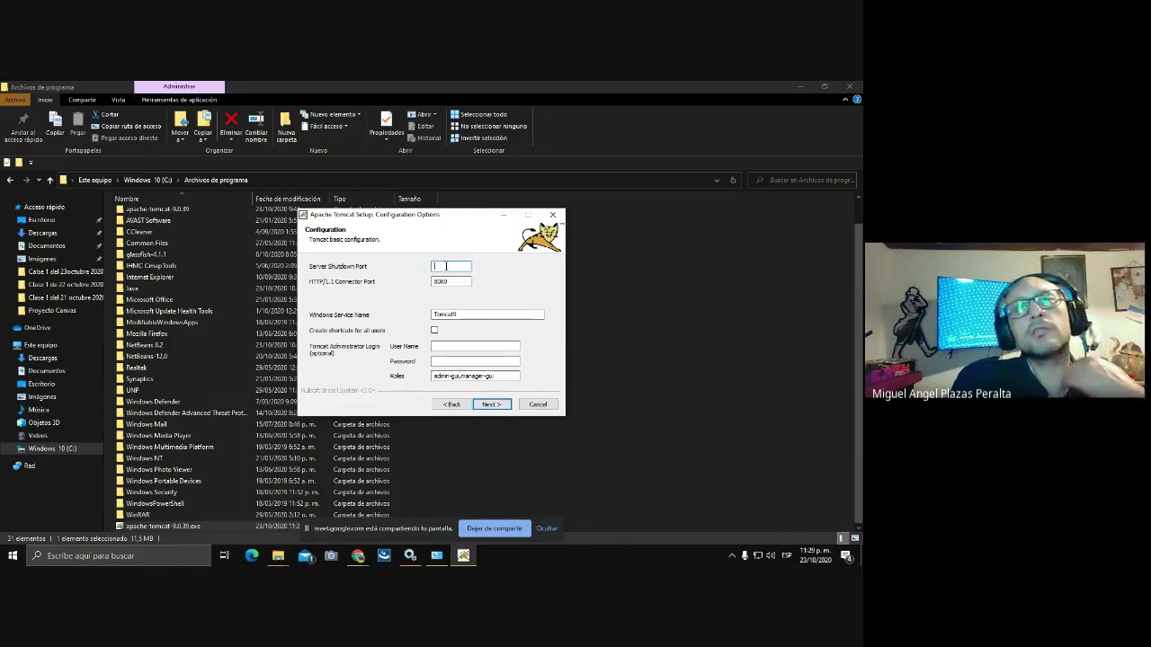
type("80")
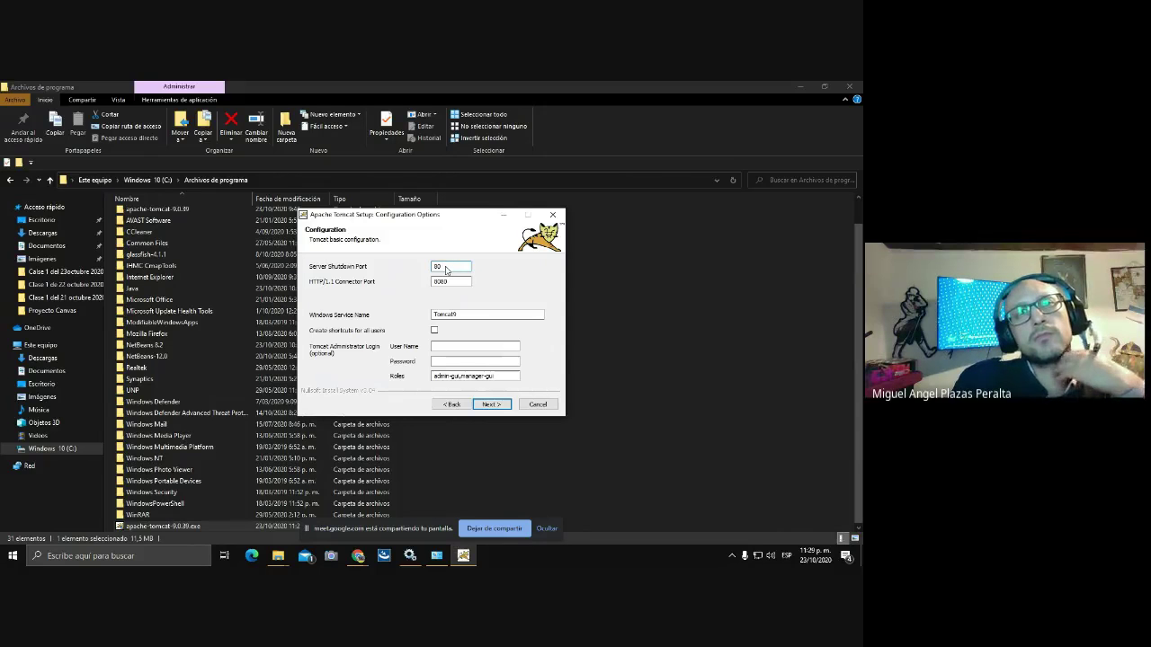
type("85")
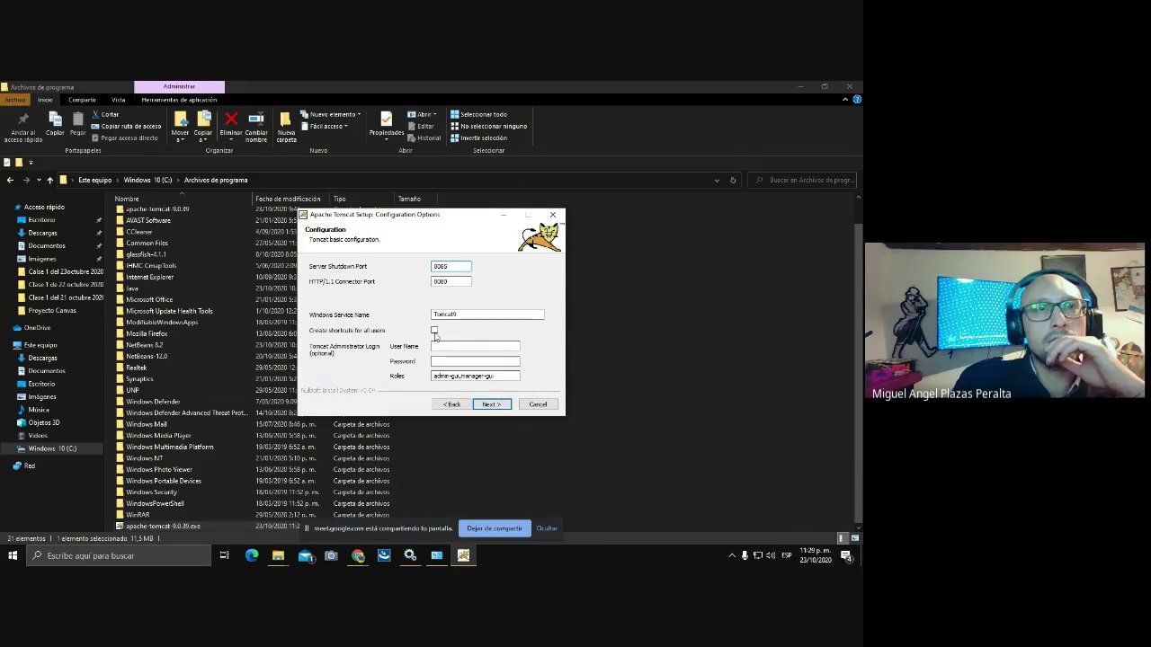
left_click(434, 331)
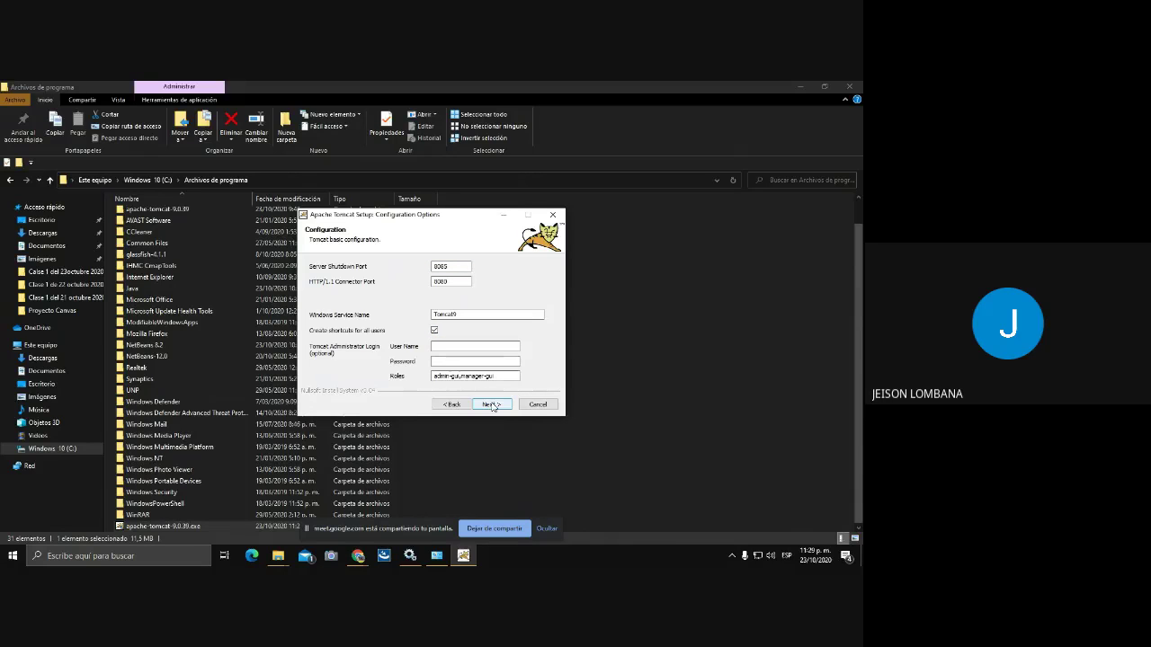
left_click(457, 315)
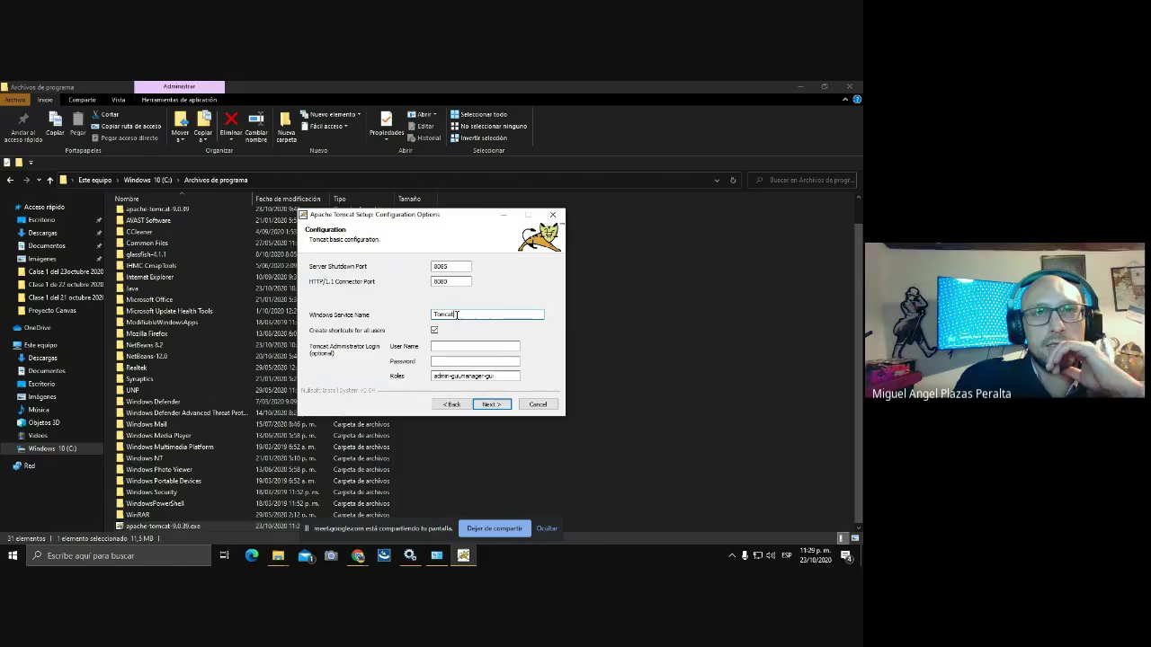
key("BackSpace")
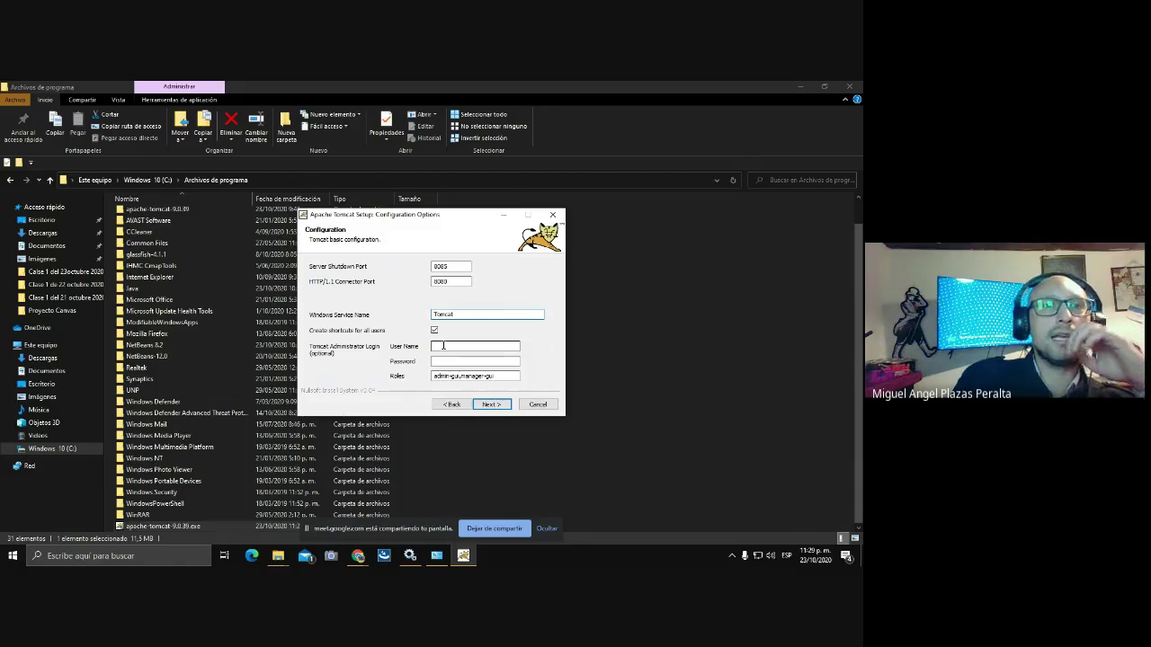
Enter the administrator user name and password, then continue to the Java Virtual Machine page.
left_click(443, 345)
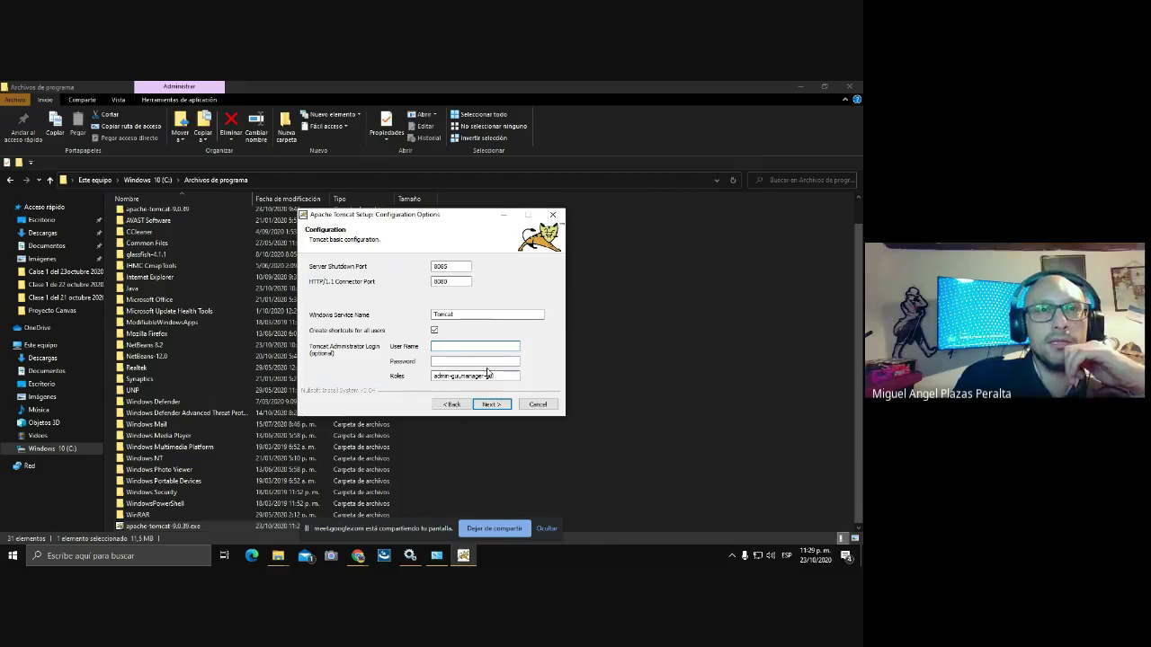
type("adm")
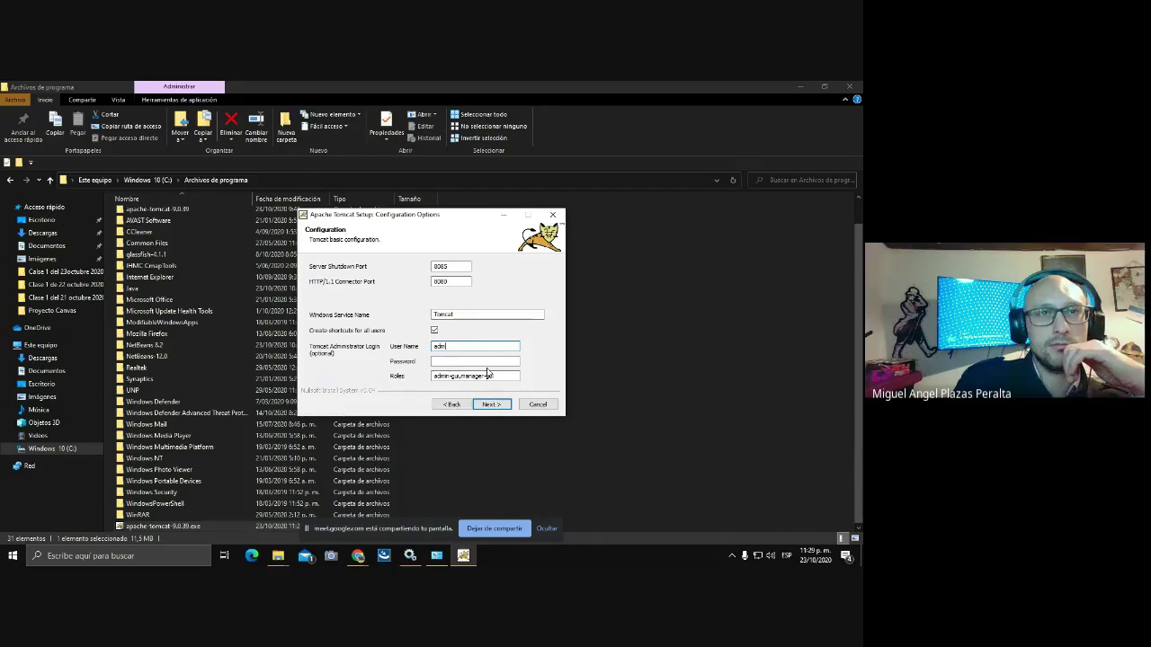
type("in")
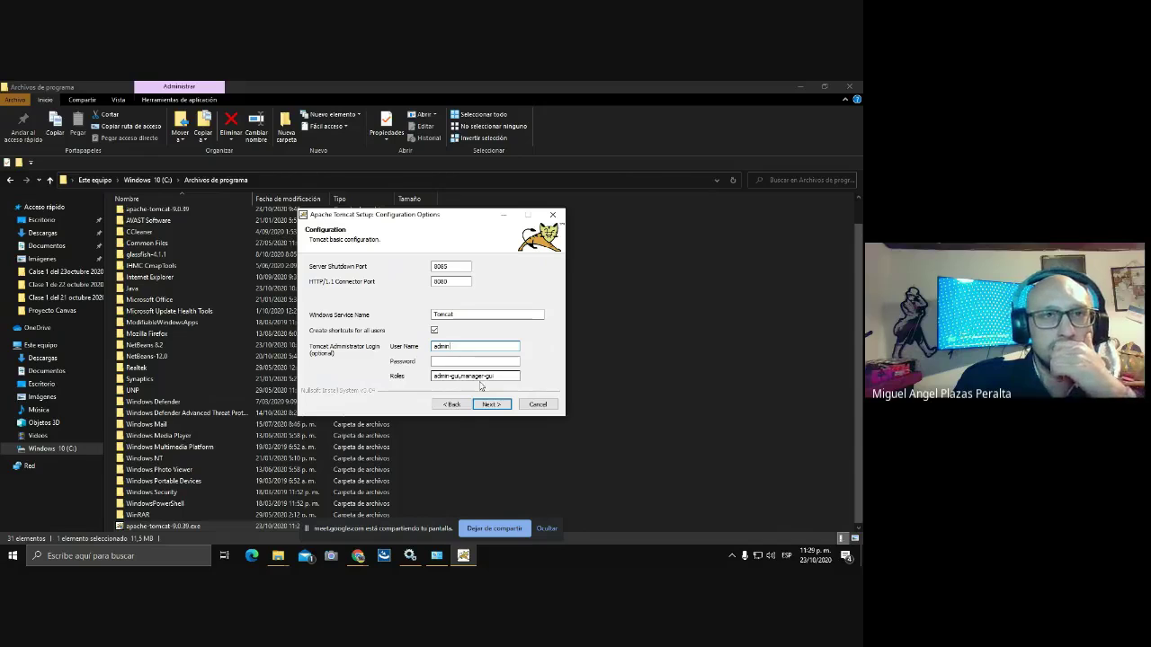
left_click(455, 362)
type("ad")
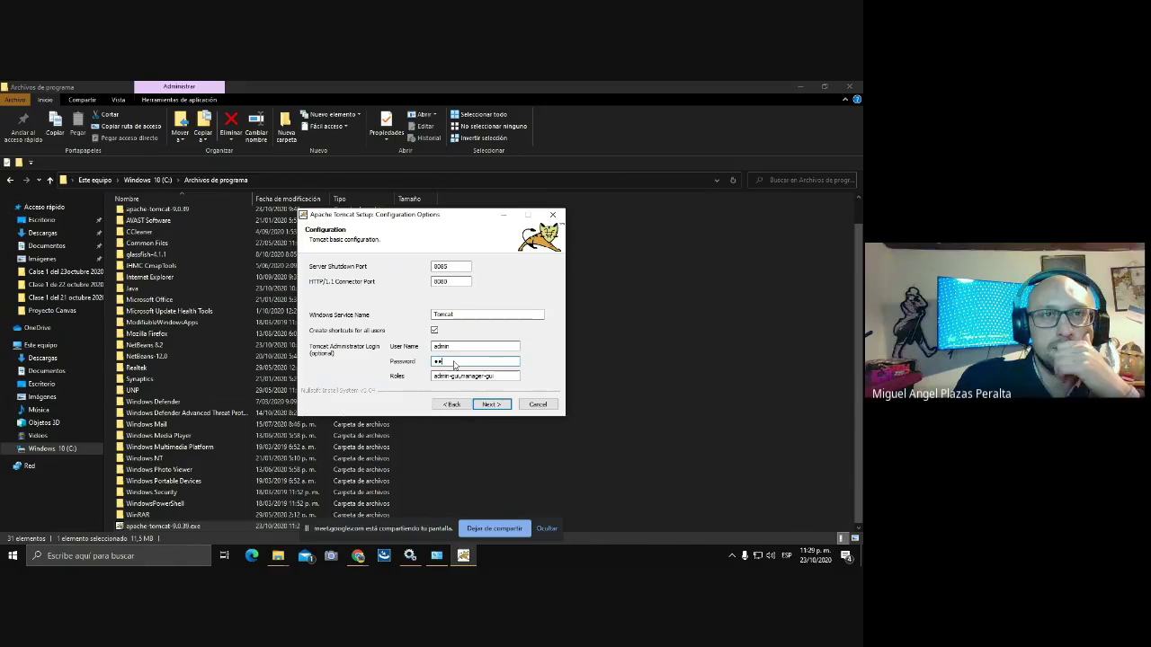
type("mi")
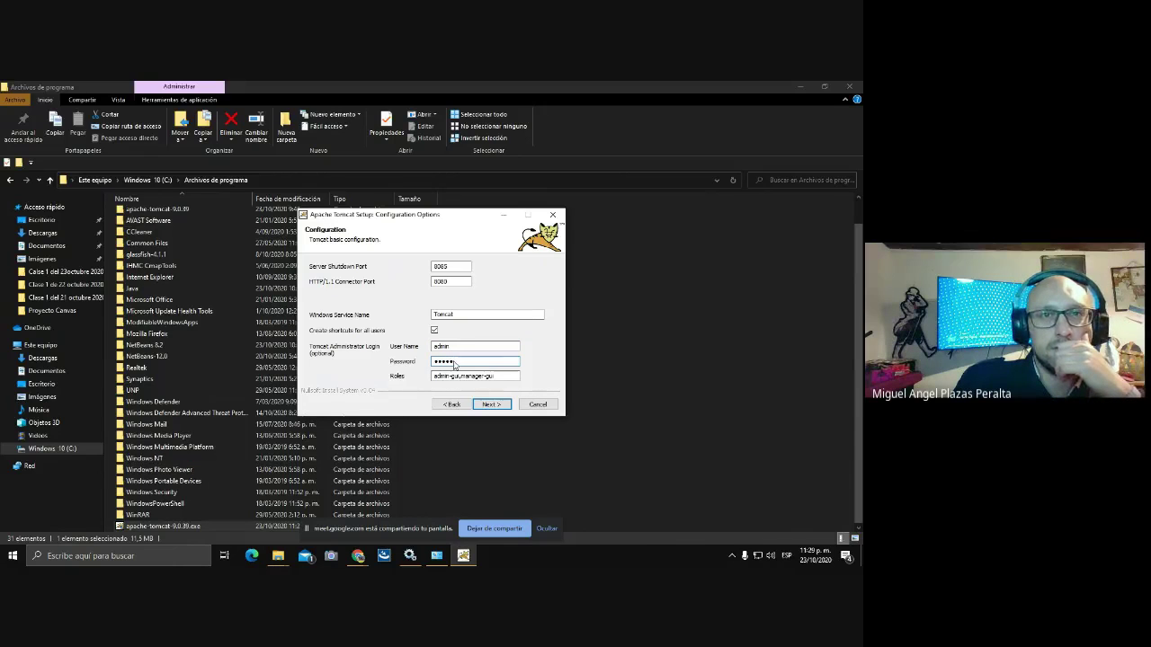
left_click(490, 405)
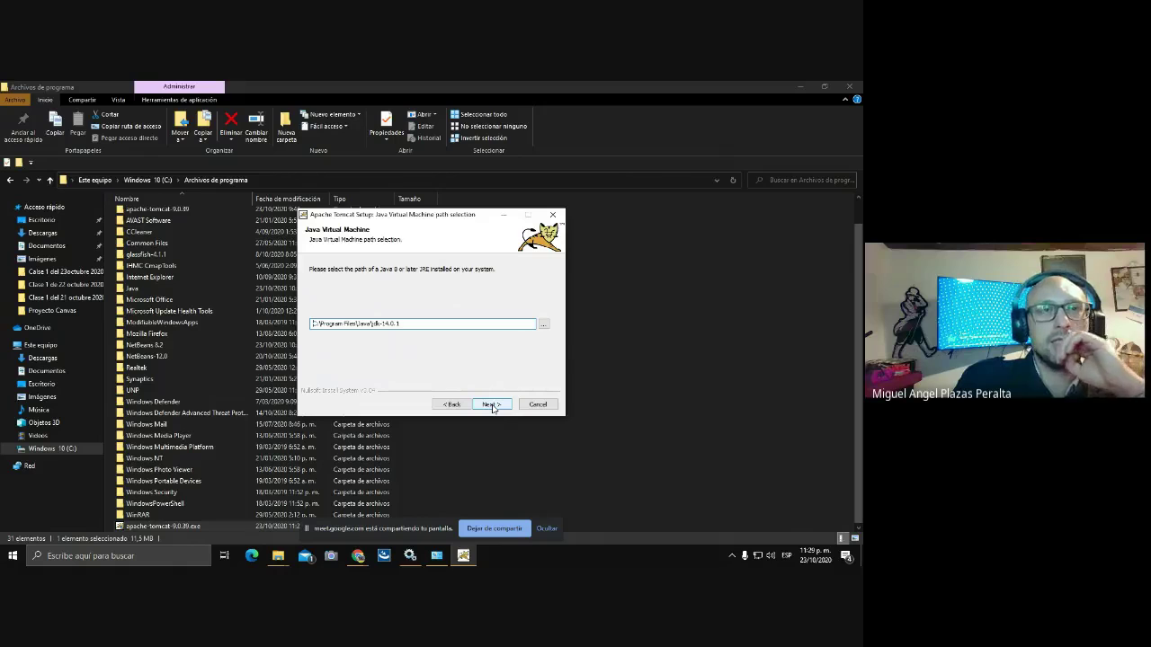
Accept the jdk-14.0.1 Java path and default install folder, and install Tomcat.
left_click(491, 406)
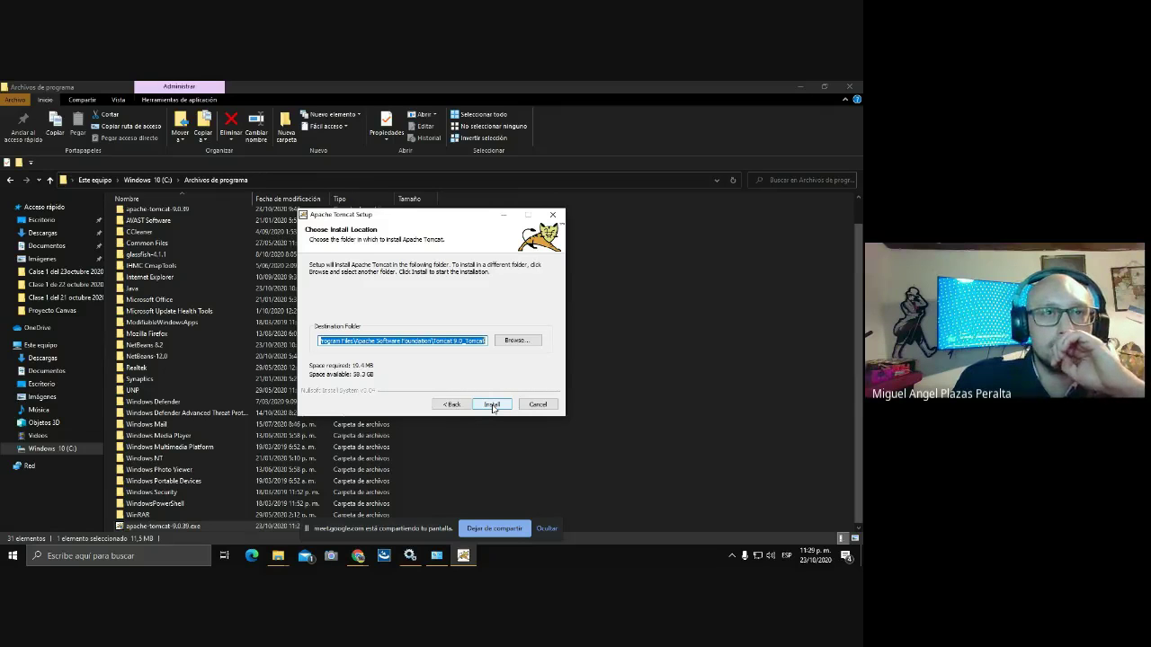
left_click(491, 405)
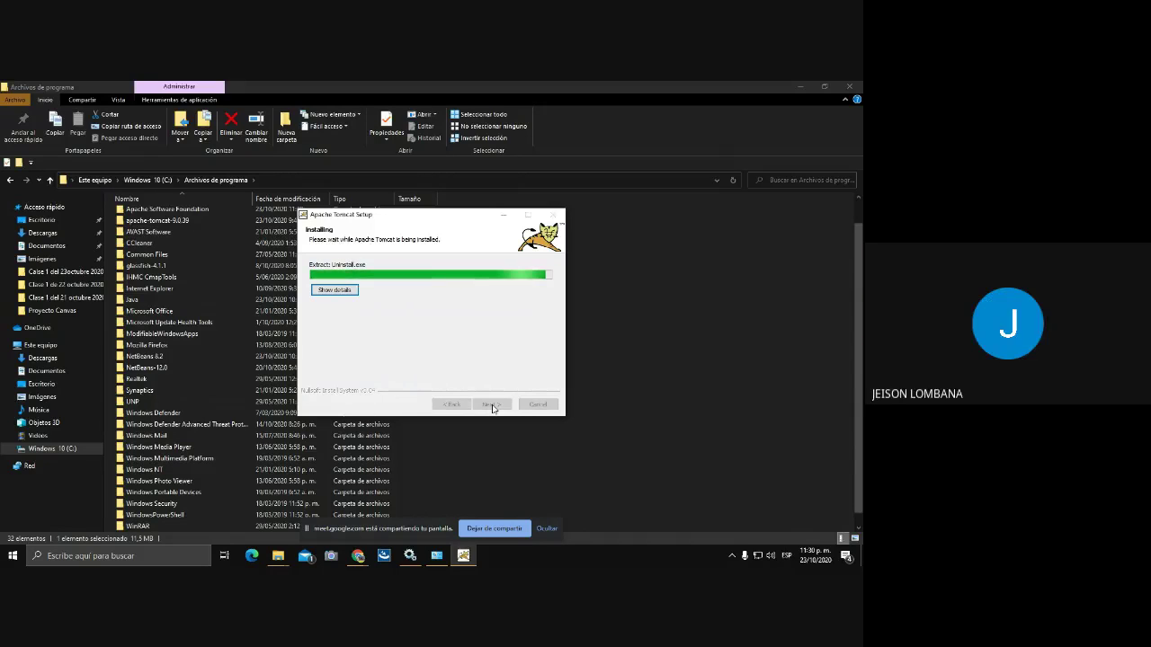
left_click(491, 405)
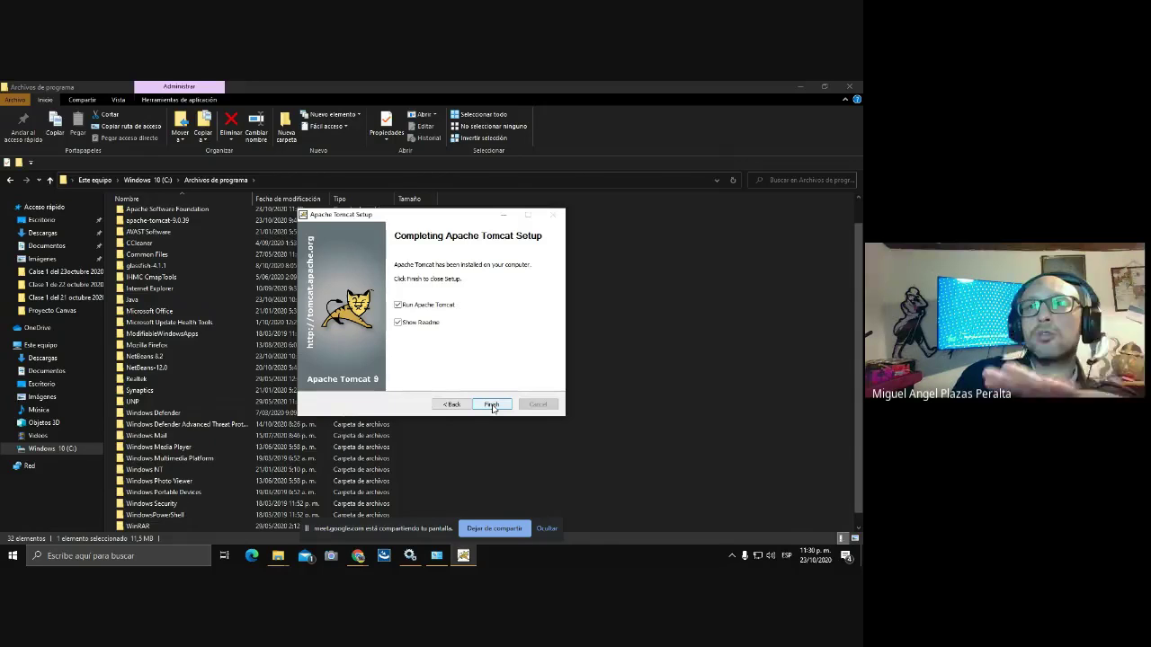
Finish setup with Run Apache Tomcat checked and return to the Archivos de programa folder.
left_click(492, 404)
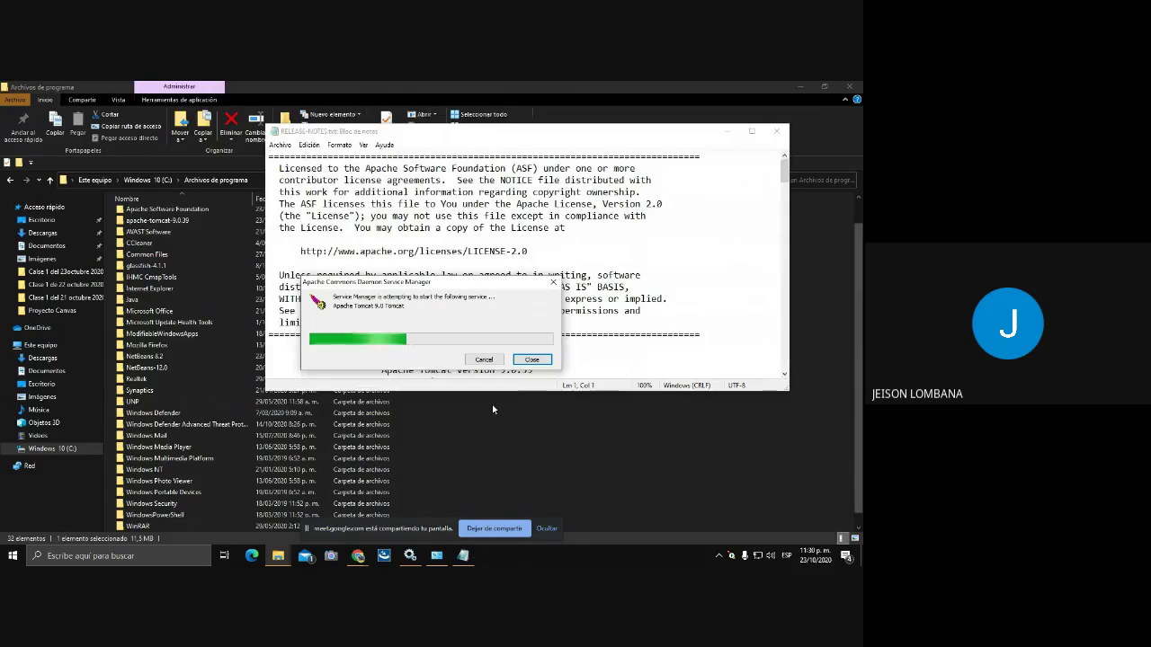
left_click(493, 409)
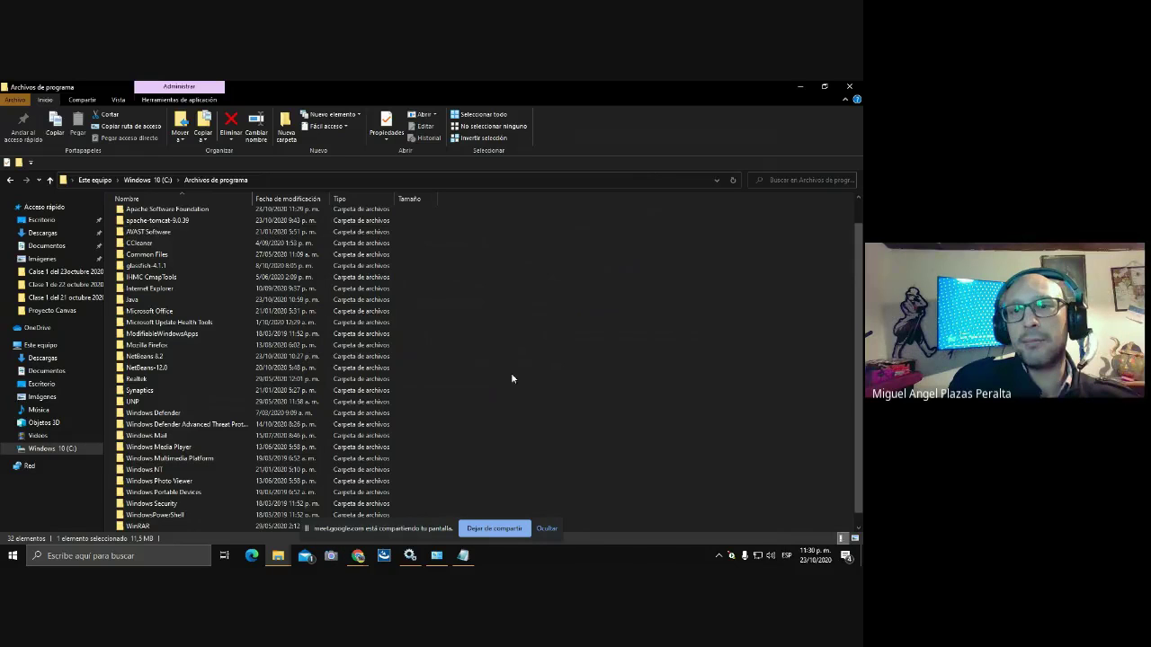
Check the new Apache Tomcat 9.0 entry in Services, then open a fresh Chrome tab.
left_click(409, 557)
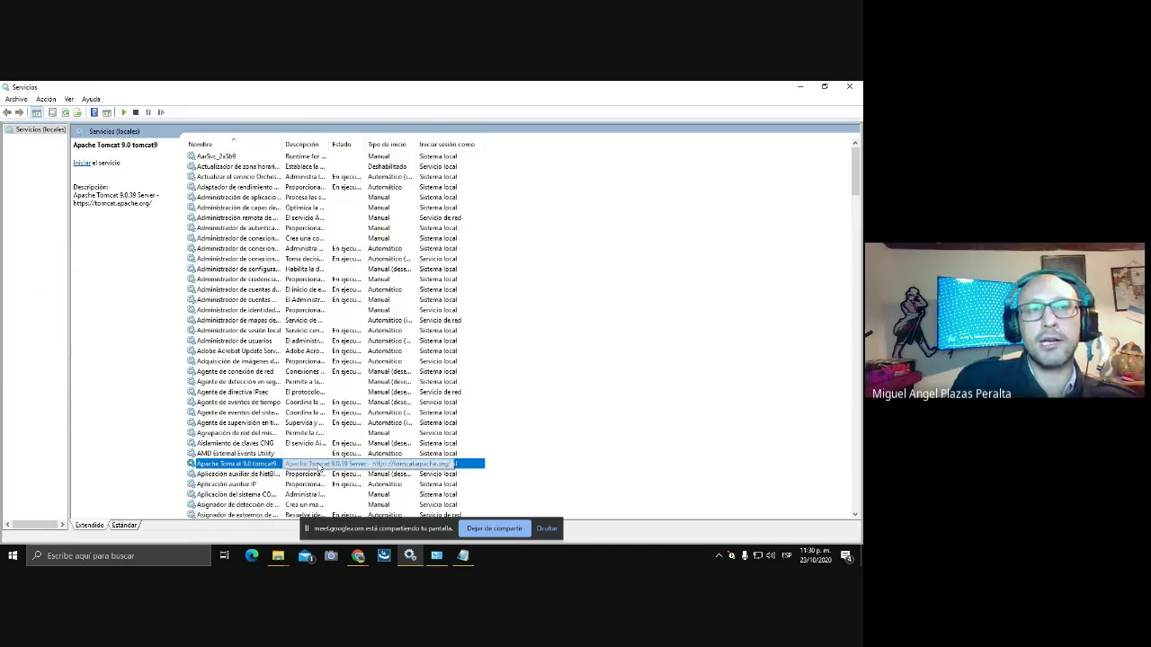
left_click(358, 557)
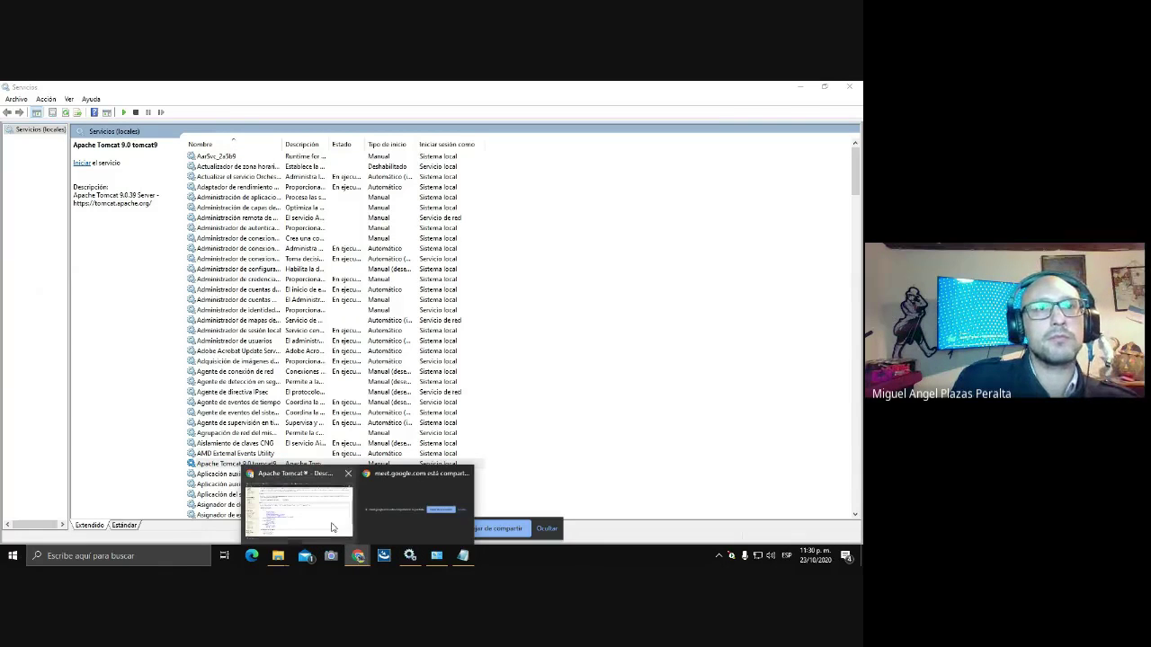
left_click(333, 527)
left_click(534, 91)
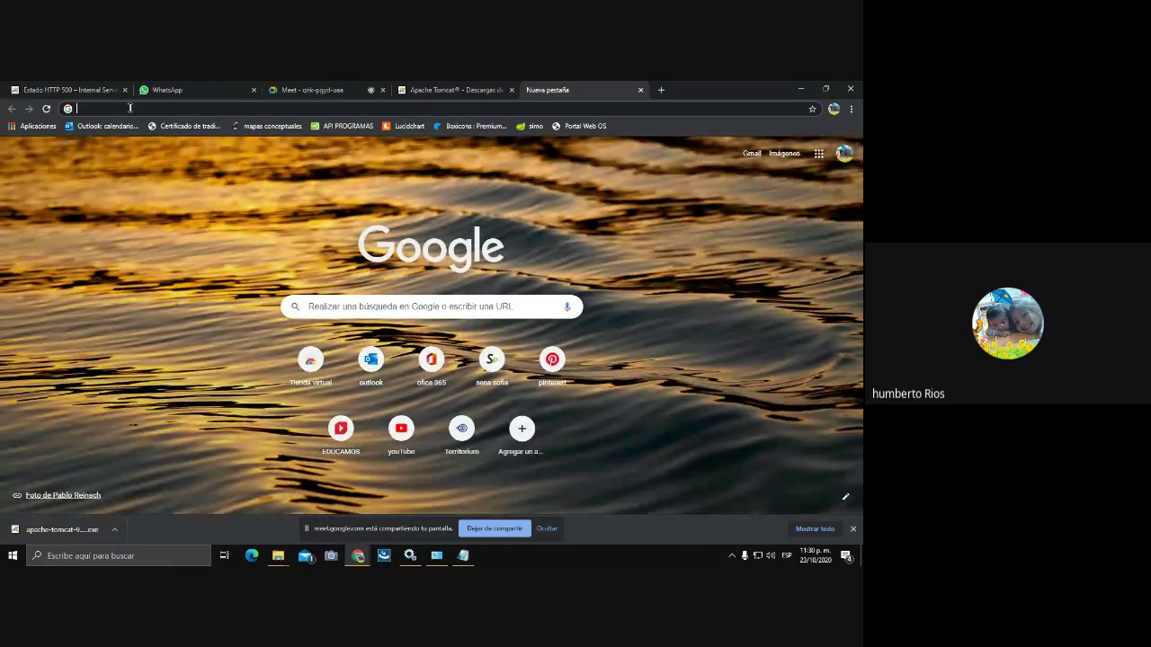
type("ht")
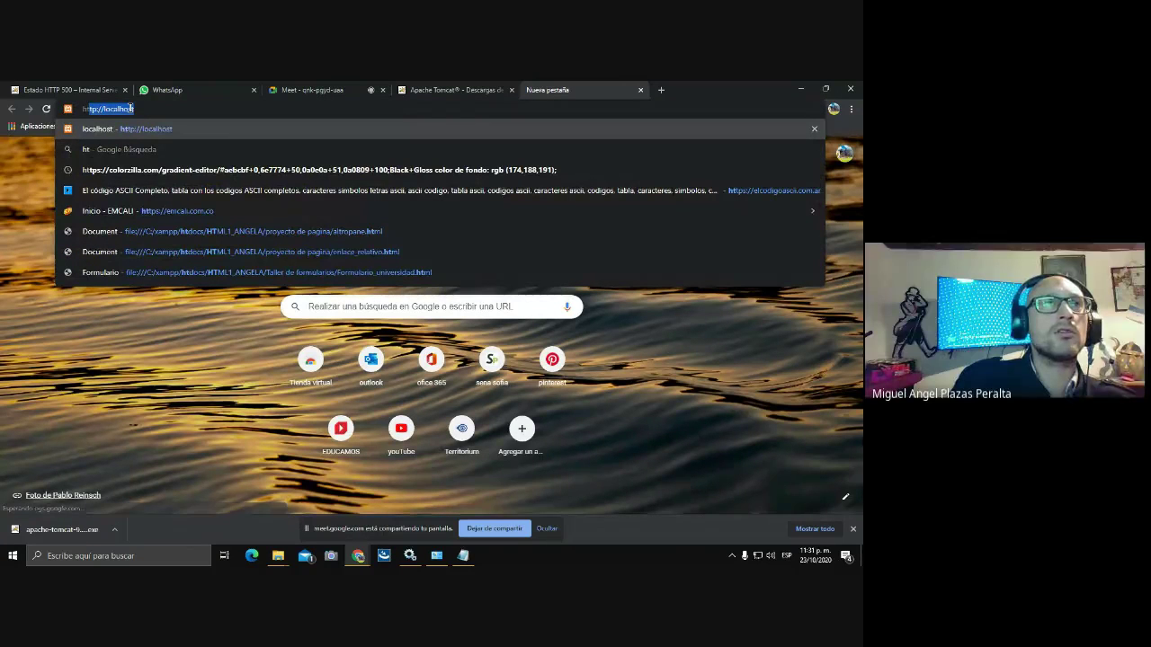
type("tp")
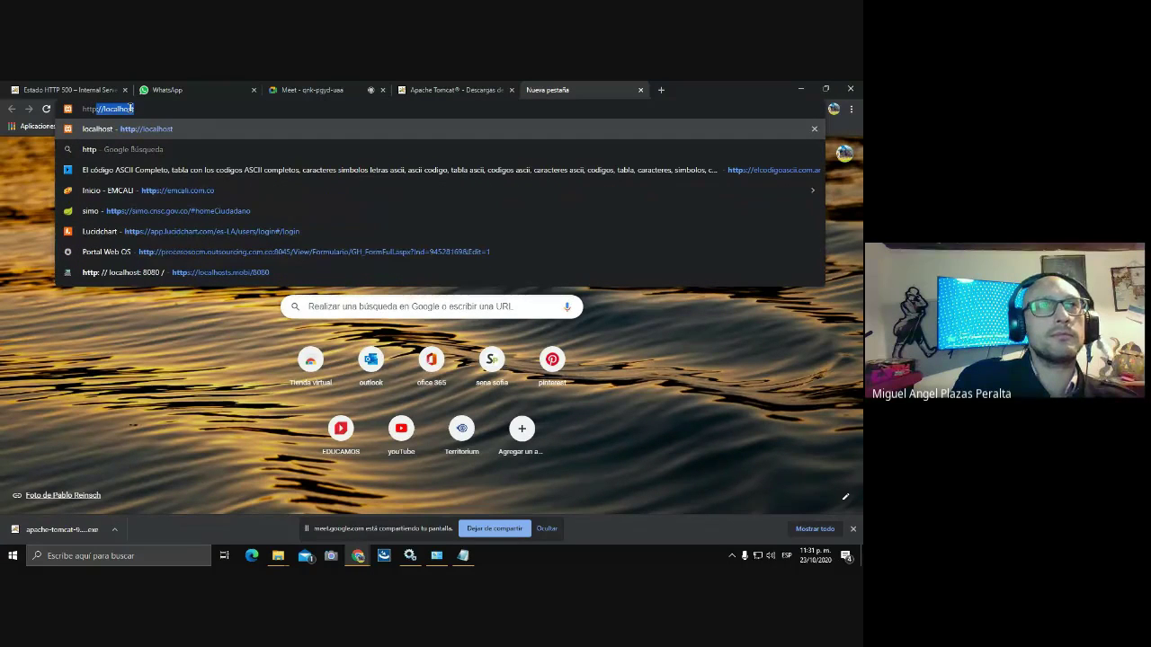
type(":")
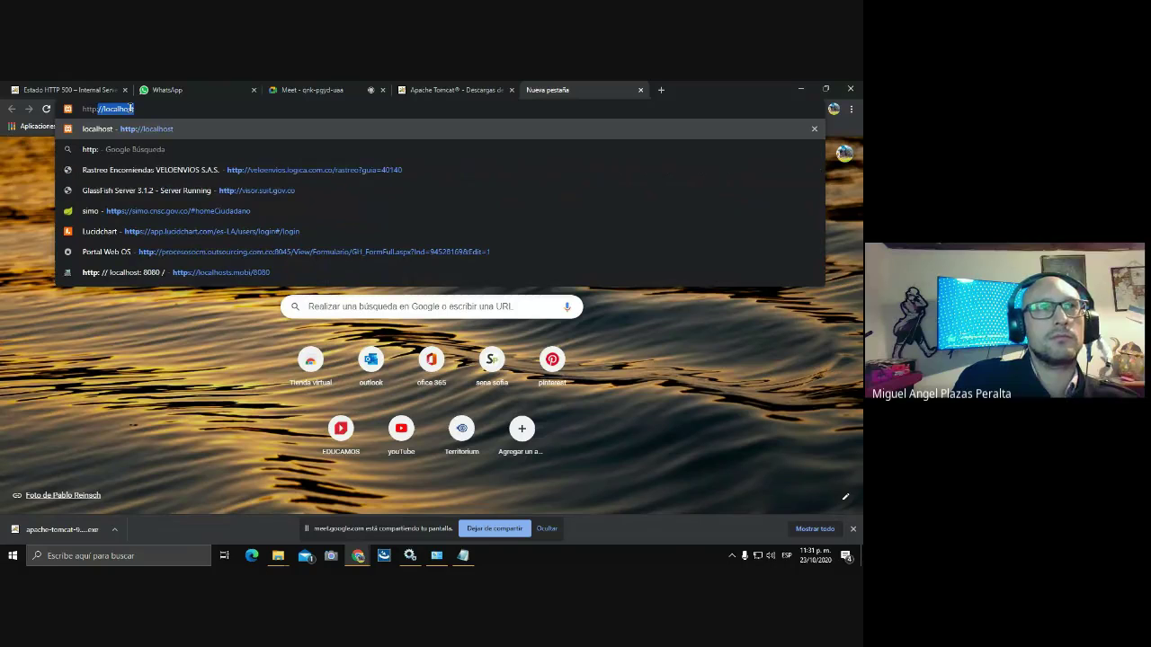
type("//")
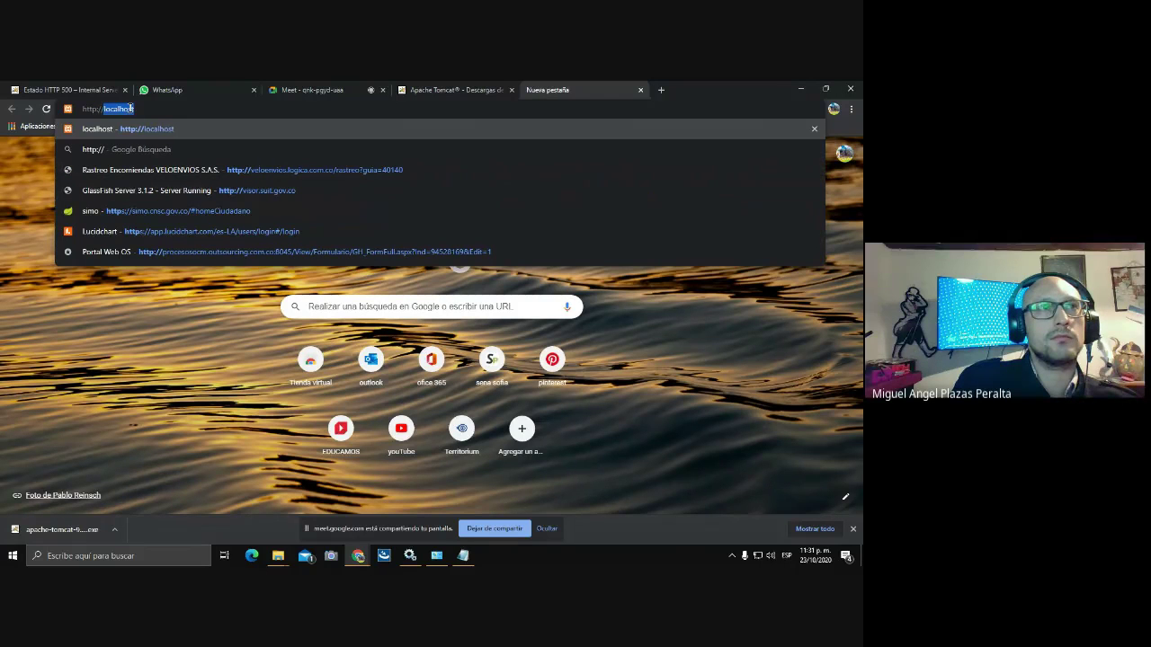
type("localh")
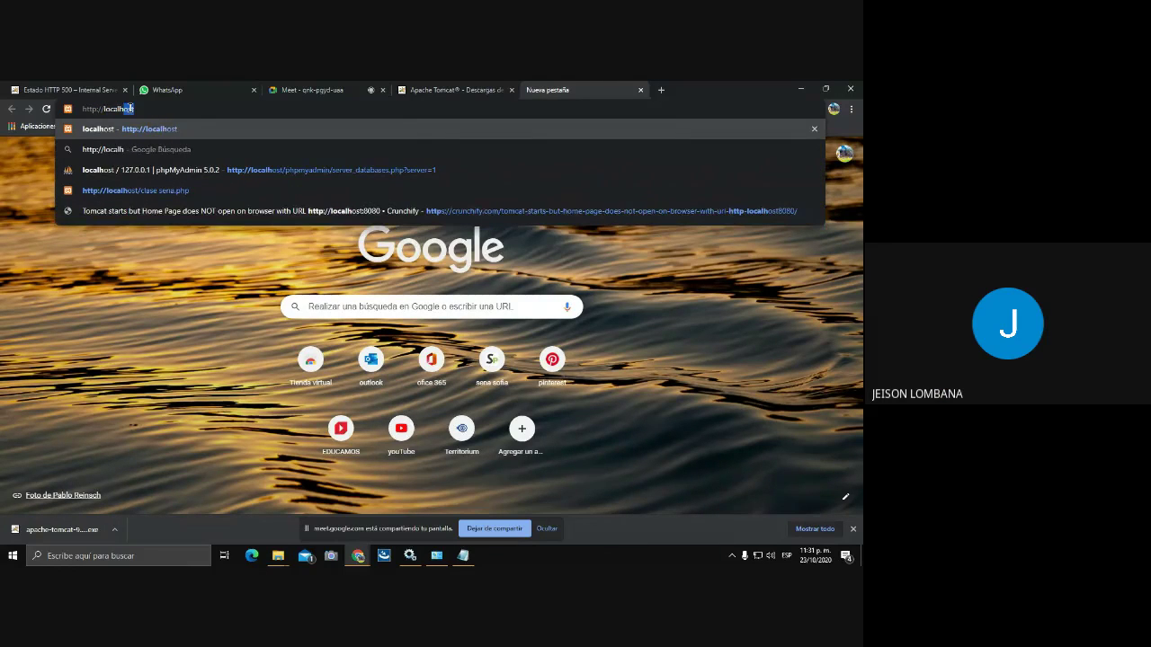
type("ost:")
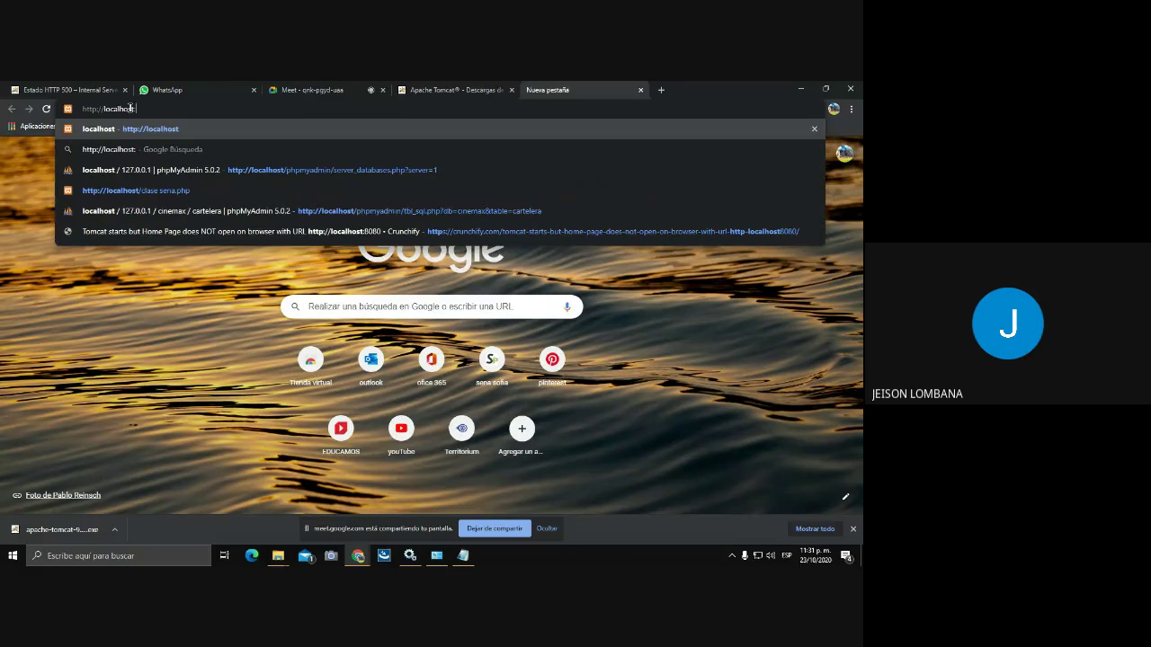
type("80800")
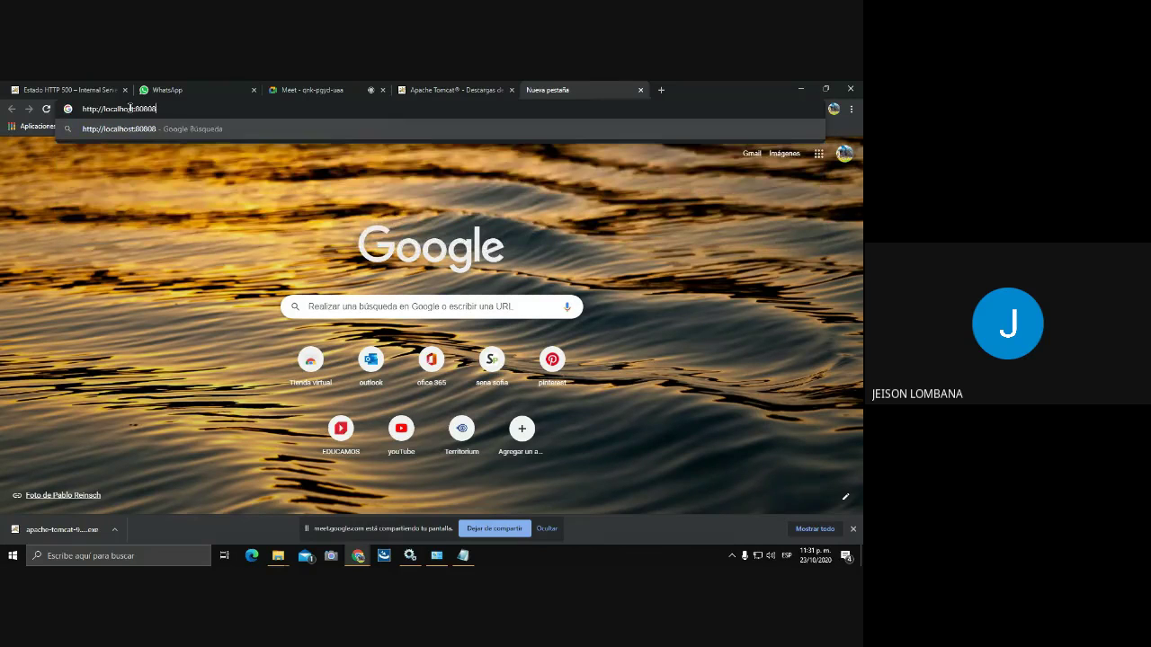
key("BackSpace")
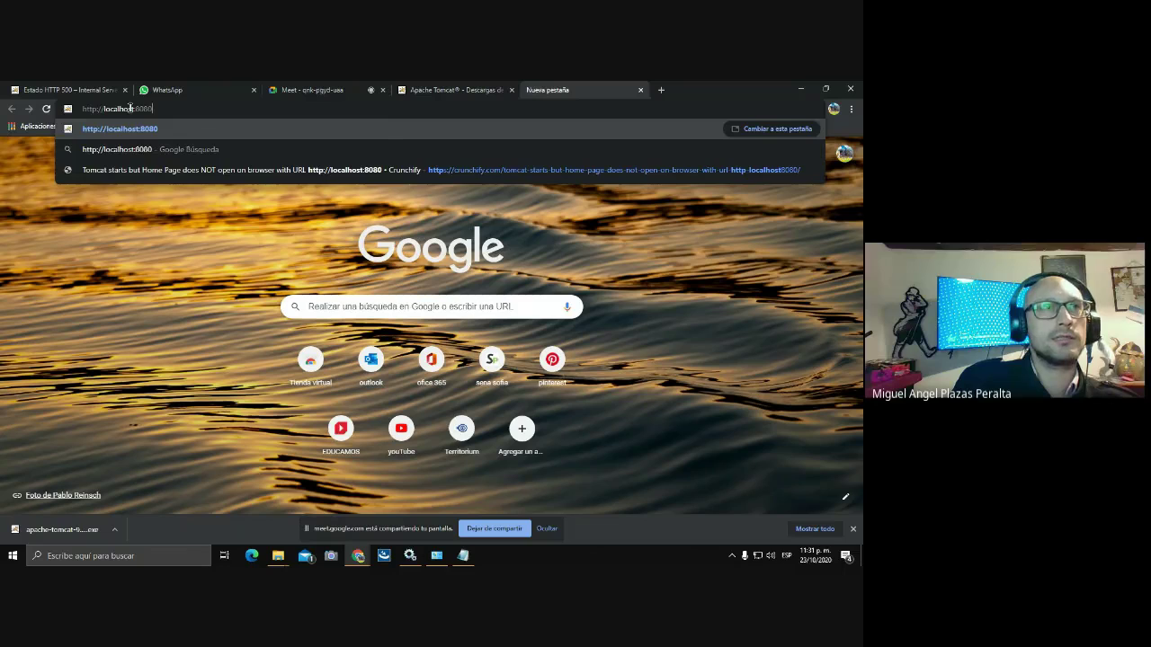
key("Return")
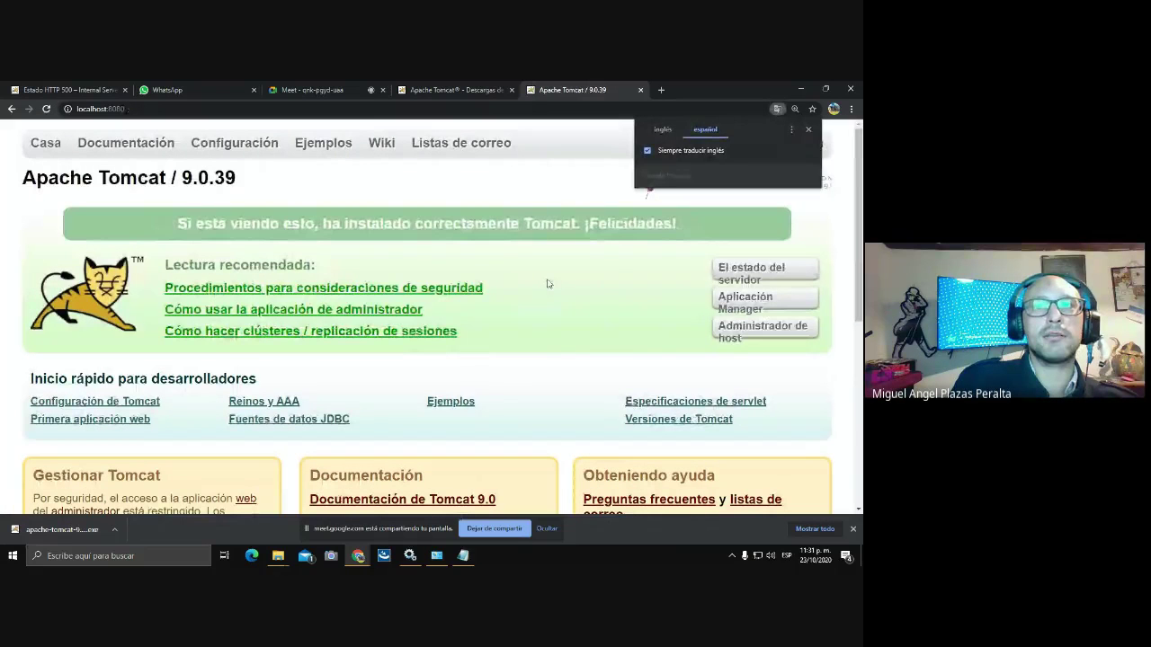
Show the page in English, sign in to Host Manager with the admin credentials, save the password, and return.
left_click(662, 130)
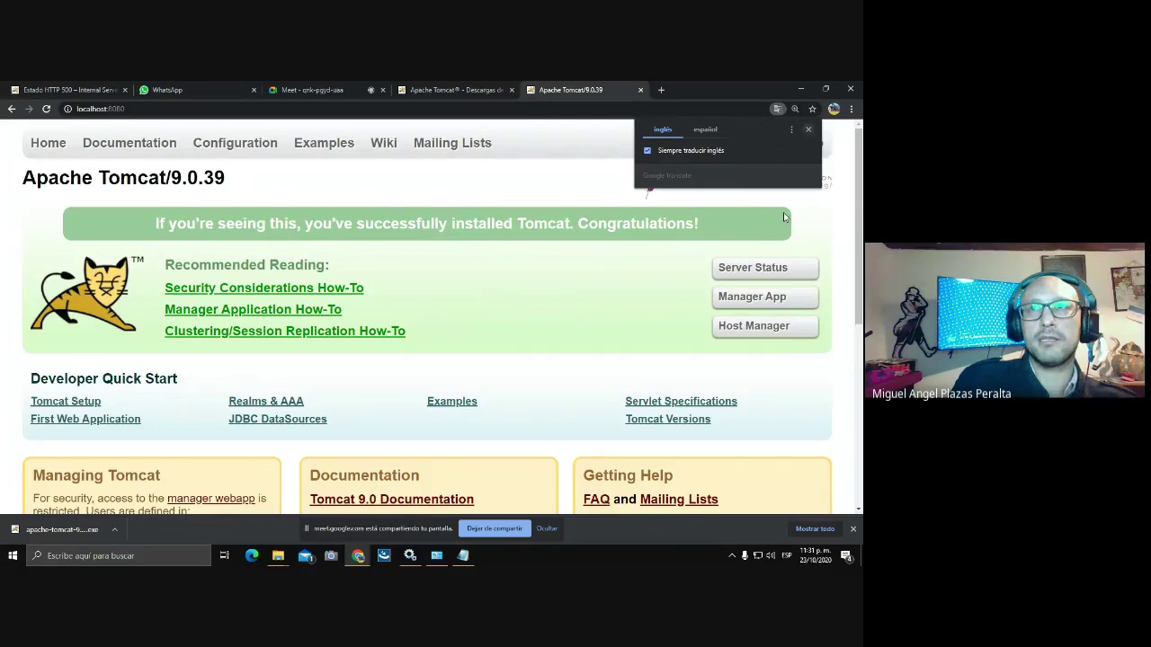
left_click(756, 329)
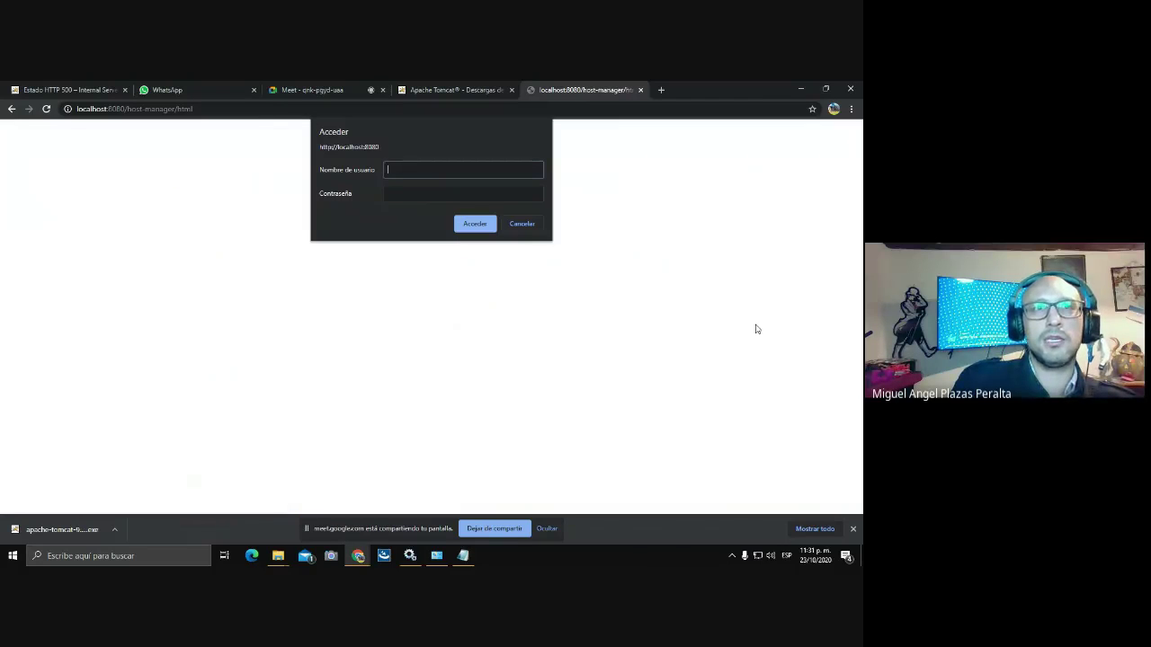
type("admin")
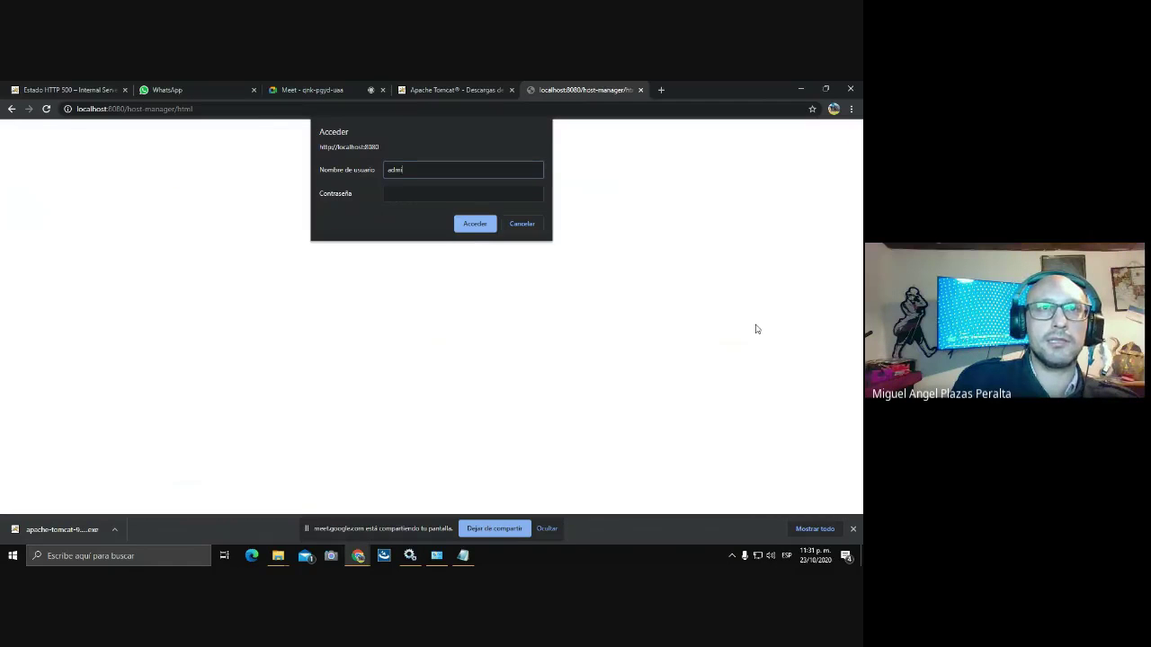
left_click(401, 191)
type("adm")
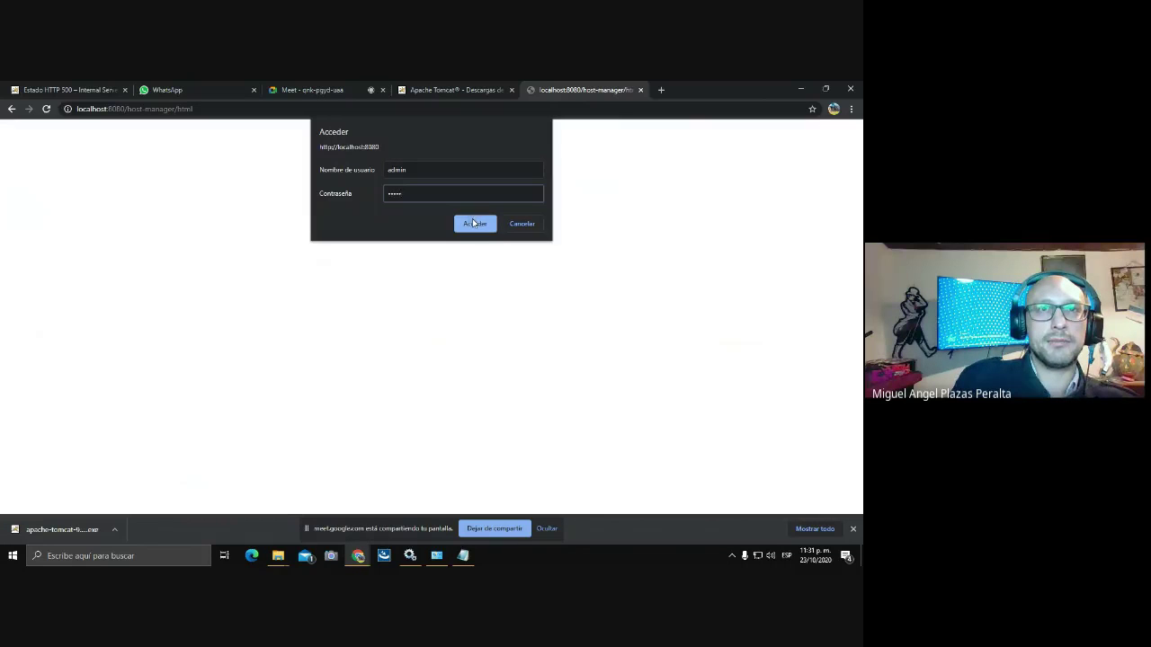
left_click(474, 223)
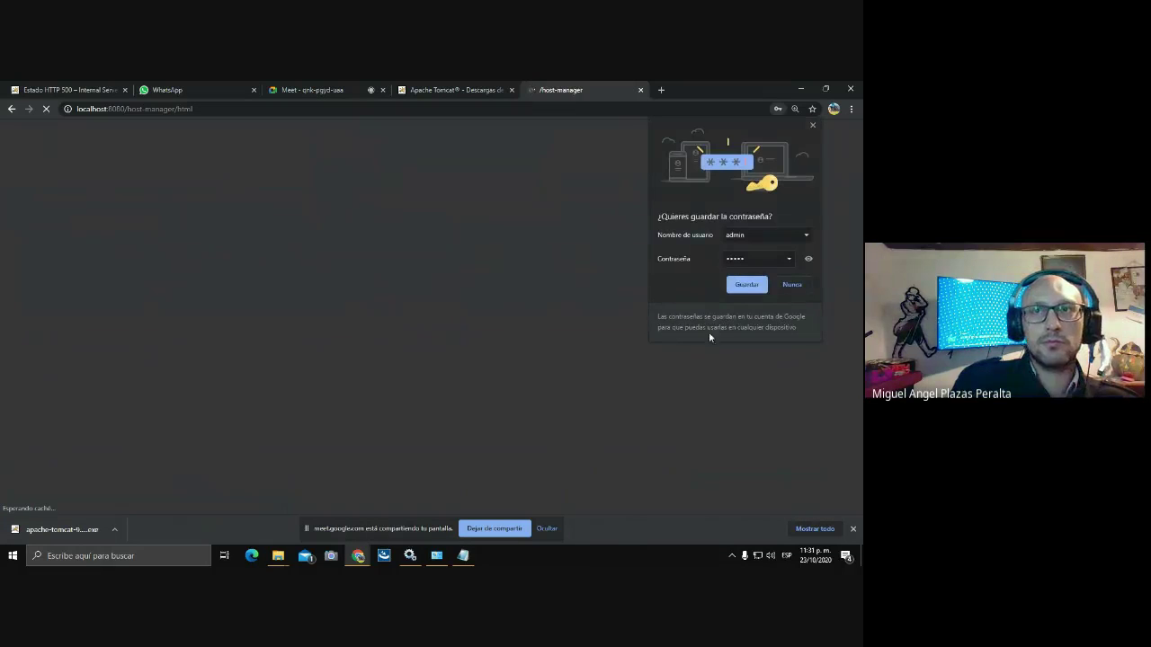
left_click(742, 285)
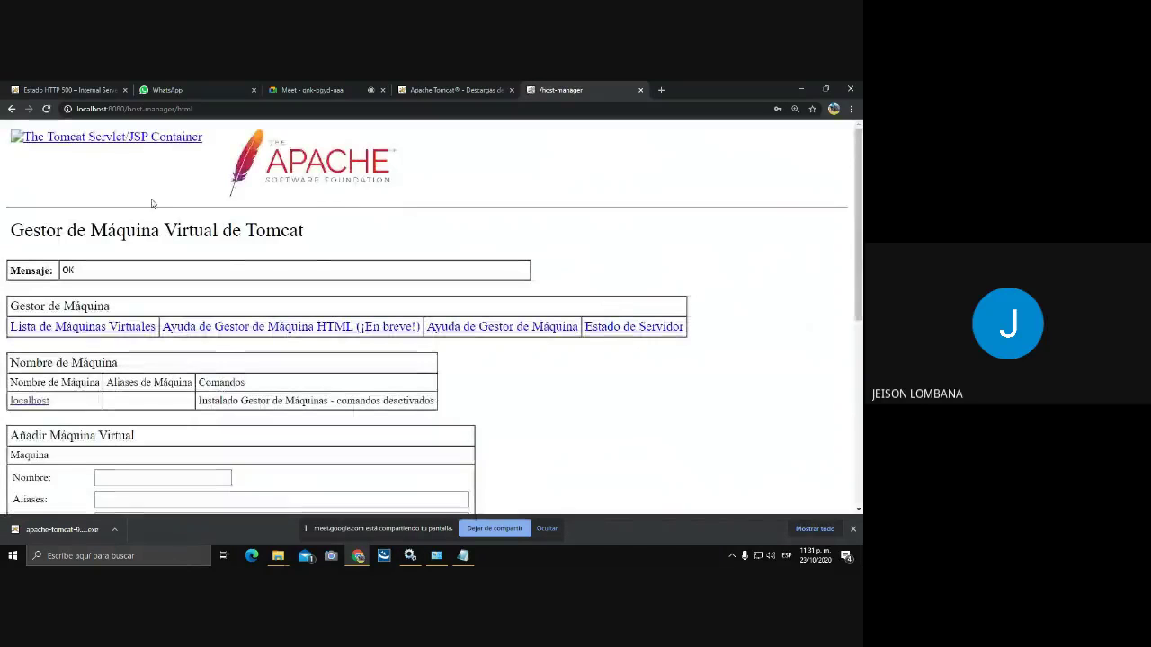
left_click(11, 109)
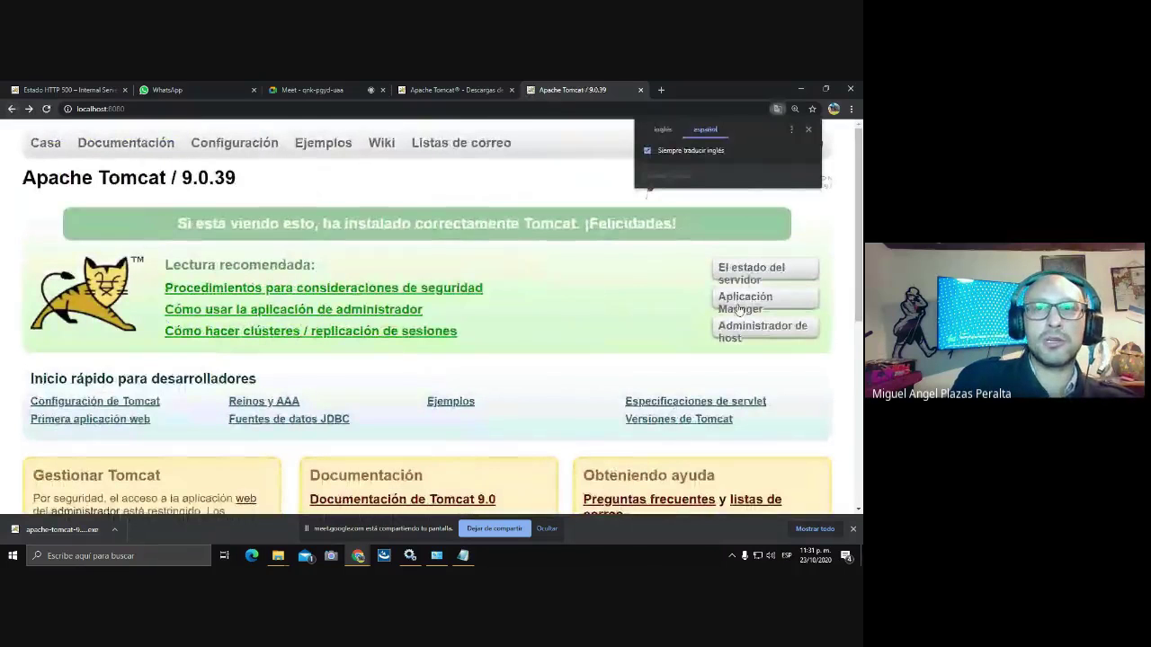
Stop auto-translating English, then sign in to the Manager App with the admin credentials.
left_click(648, 151)
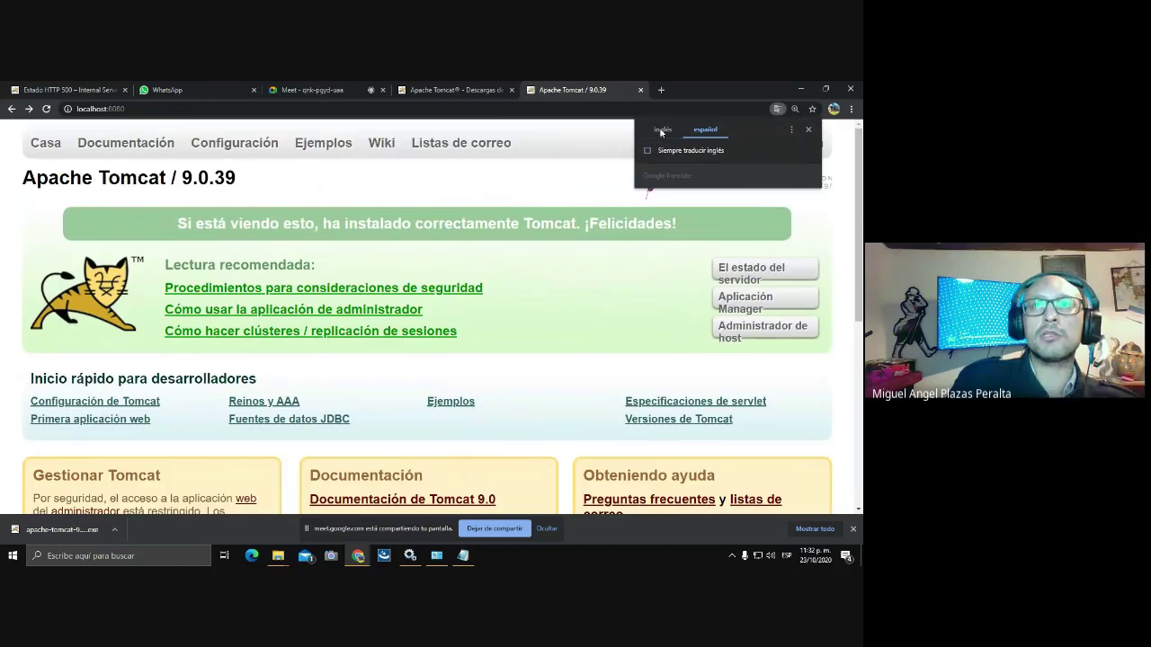
left_click(661, 130)
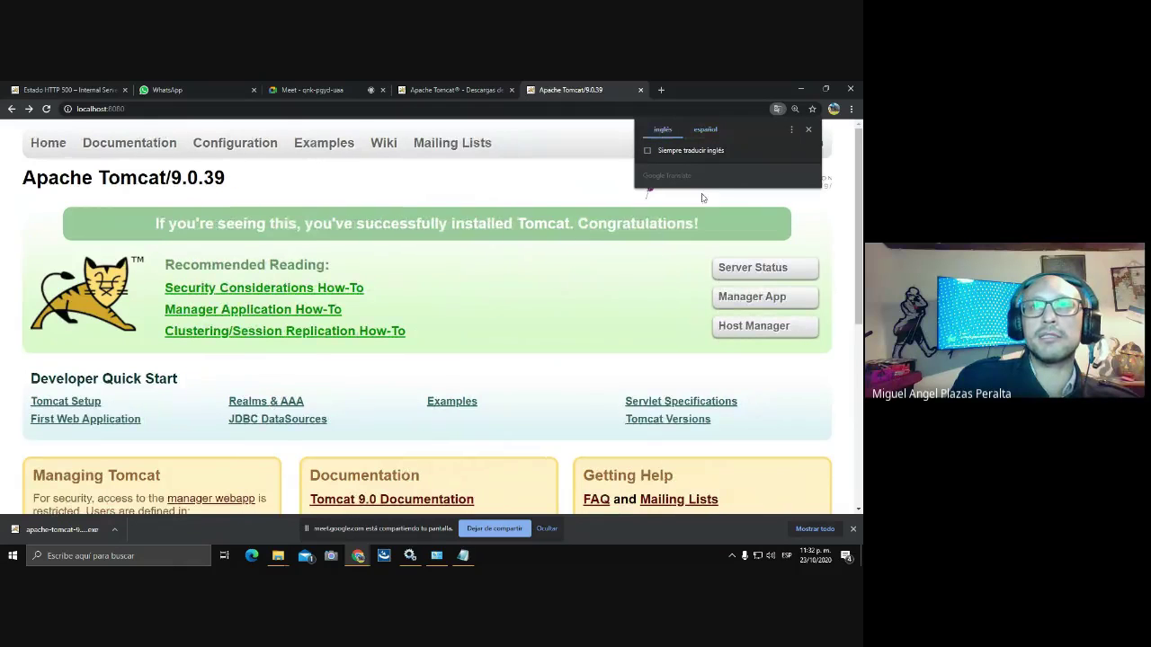
left_click(739, 299)
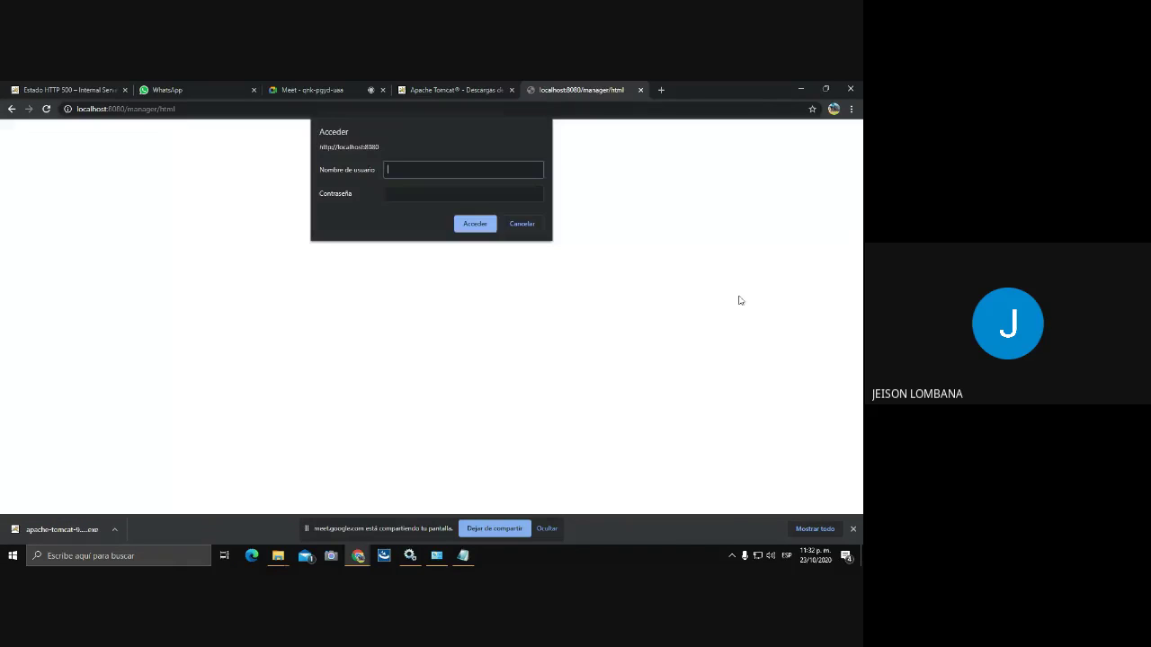
type("admin")
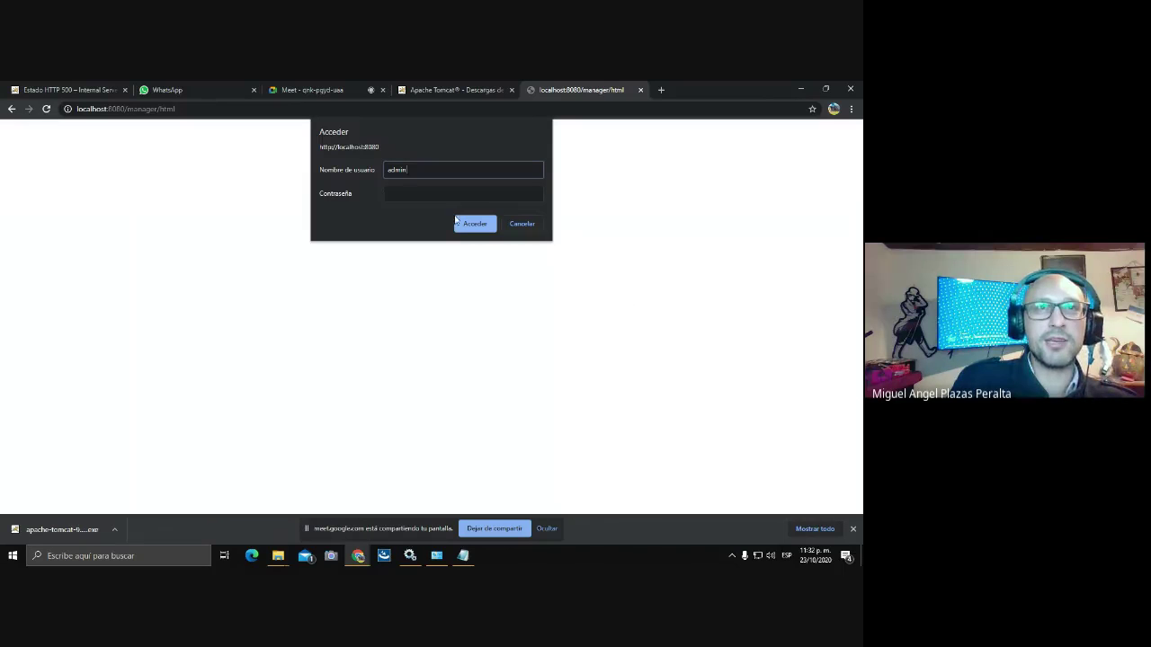
left_click(404, 192)
type("admin")
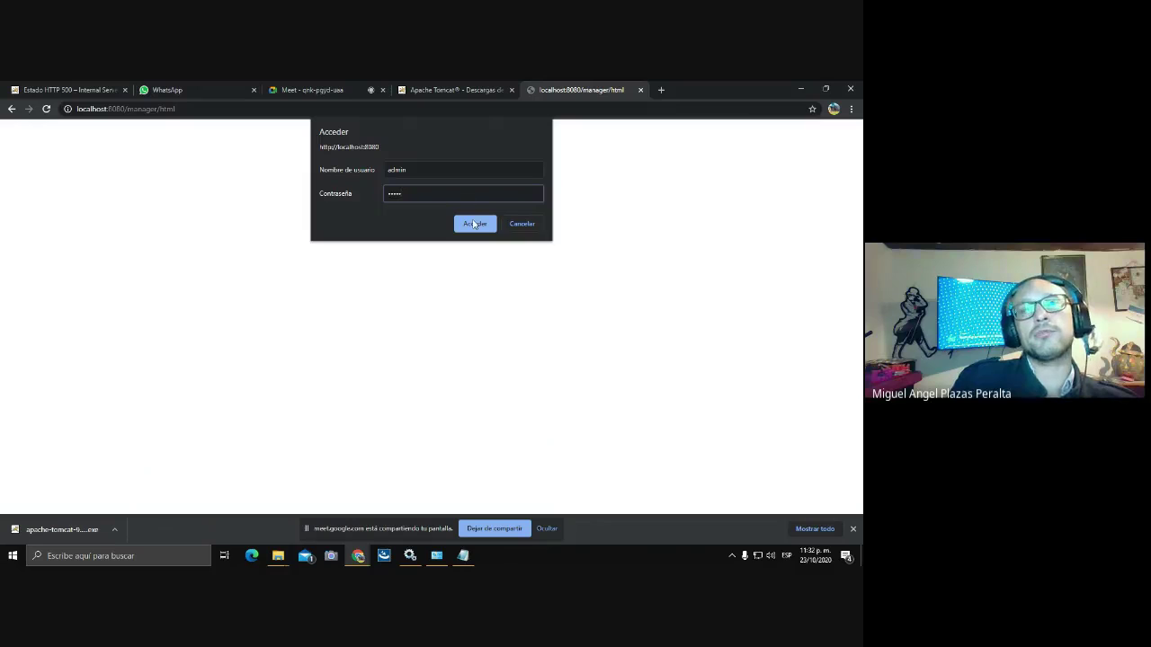
left_click(475, 224)
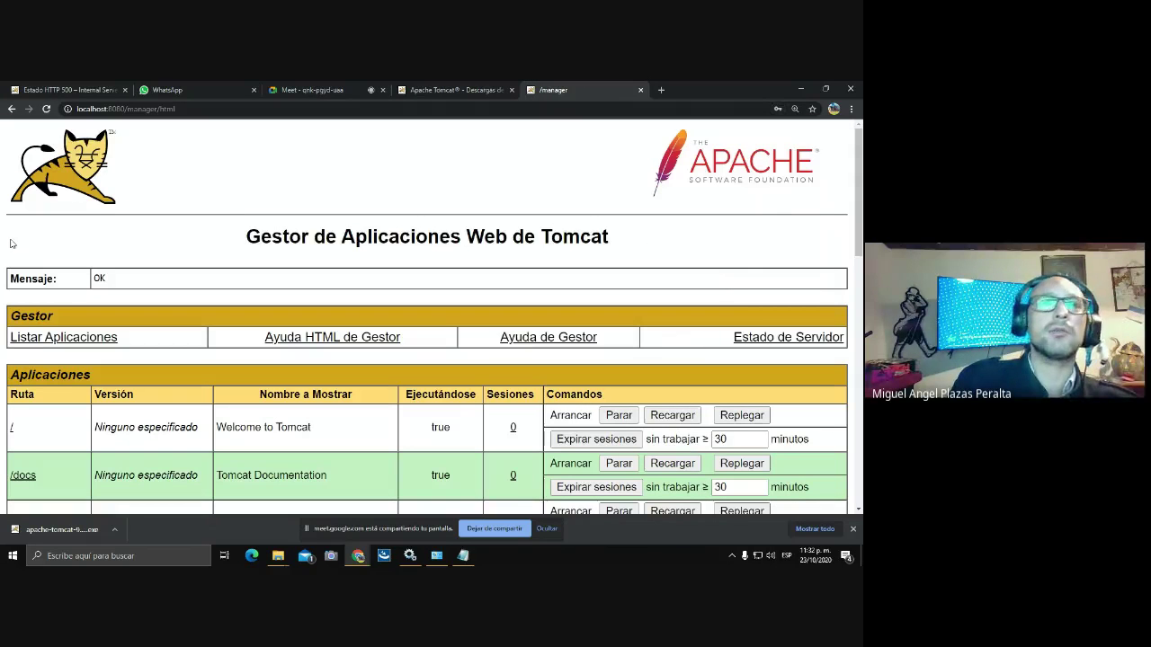
Check the Tomcat Server Status page and return to the welcome page.
left_click(11, 110)
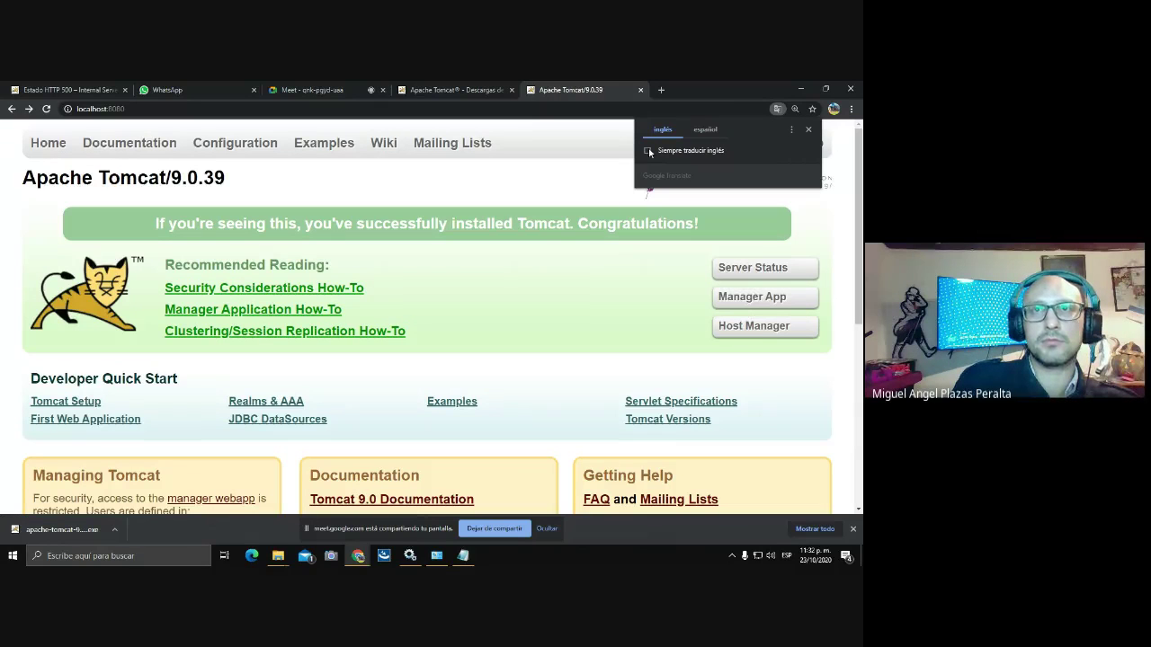
left_click(744, 268)
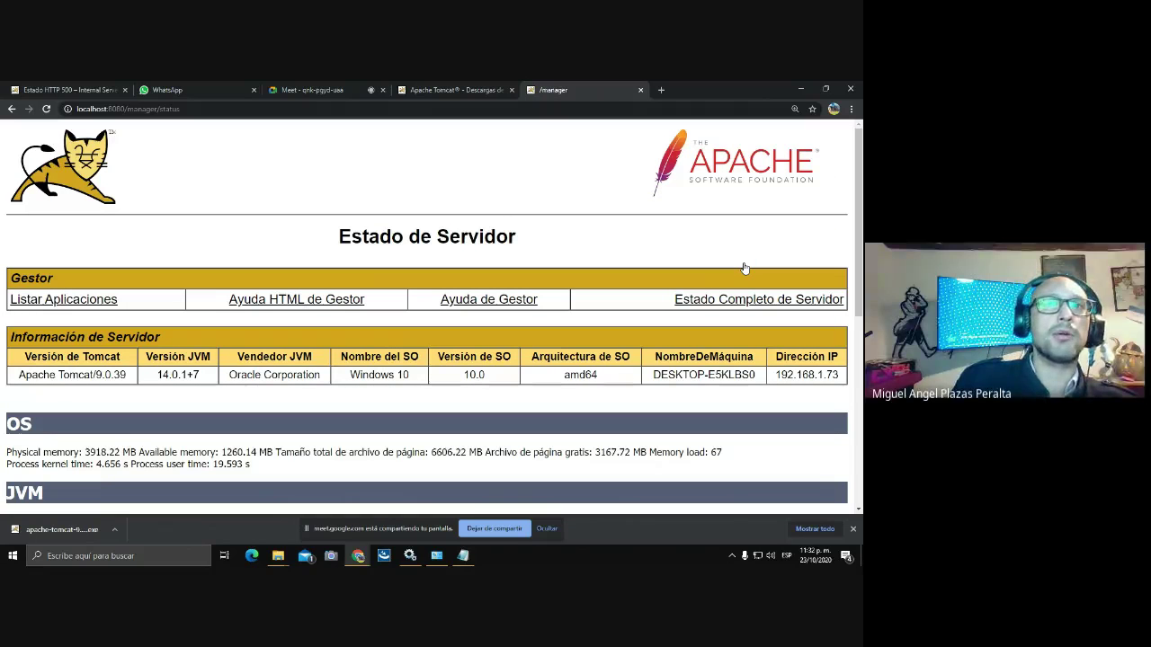
left_click(12, 108)
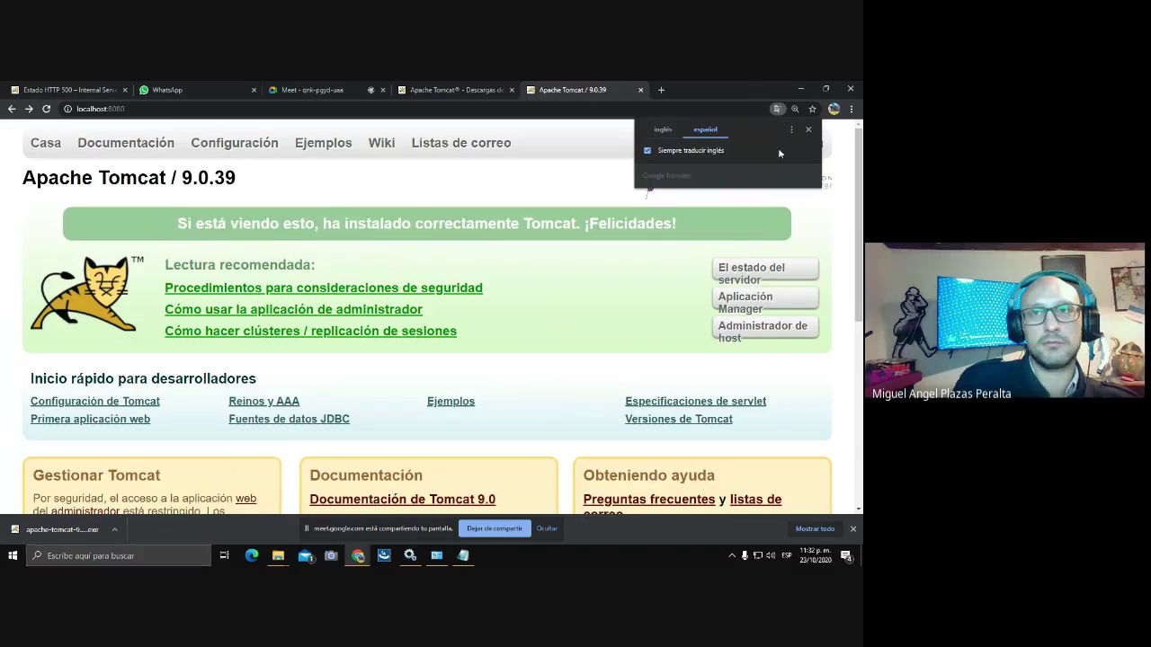
Bring Services forward and inspect the Apache Tomcat service's actions without starting it.
left_click(799, 89)
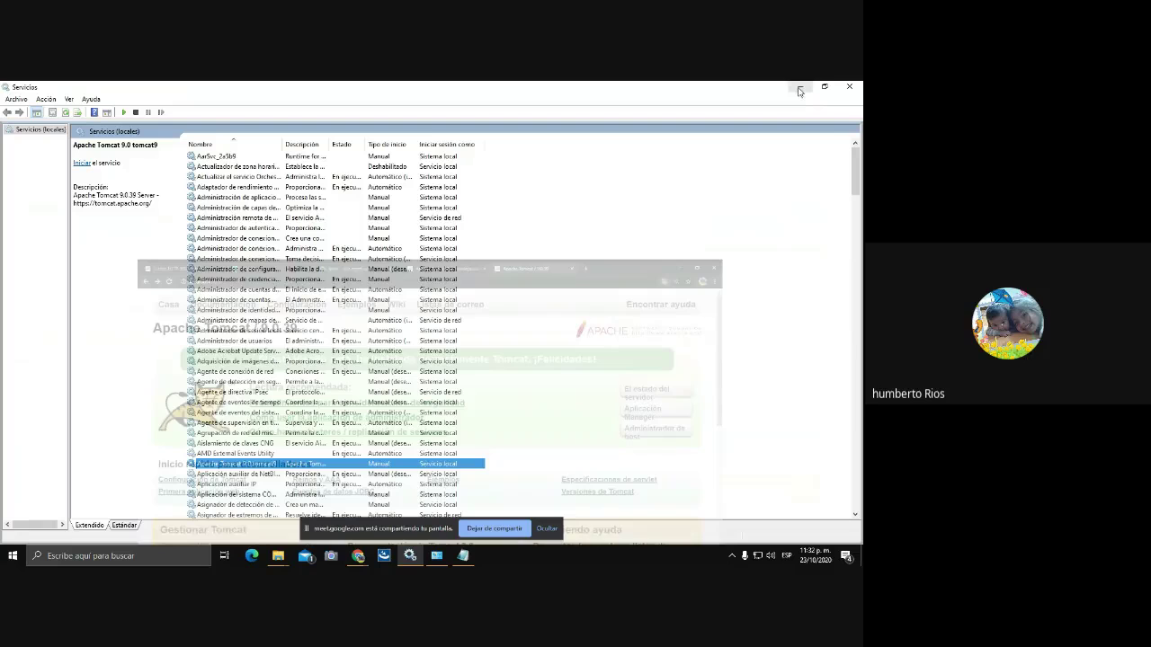
left_click(796, 87)
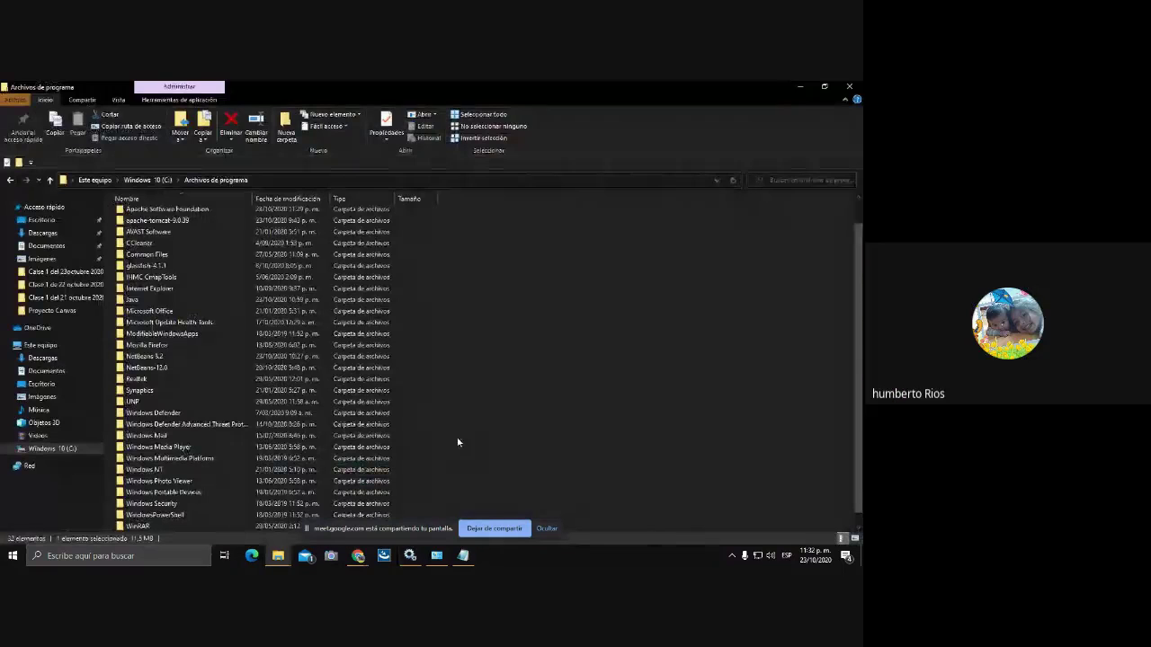
left_click(410, 555)
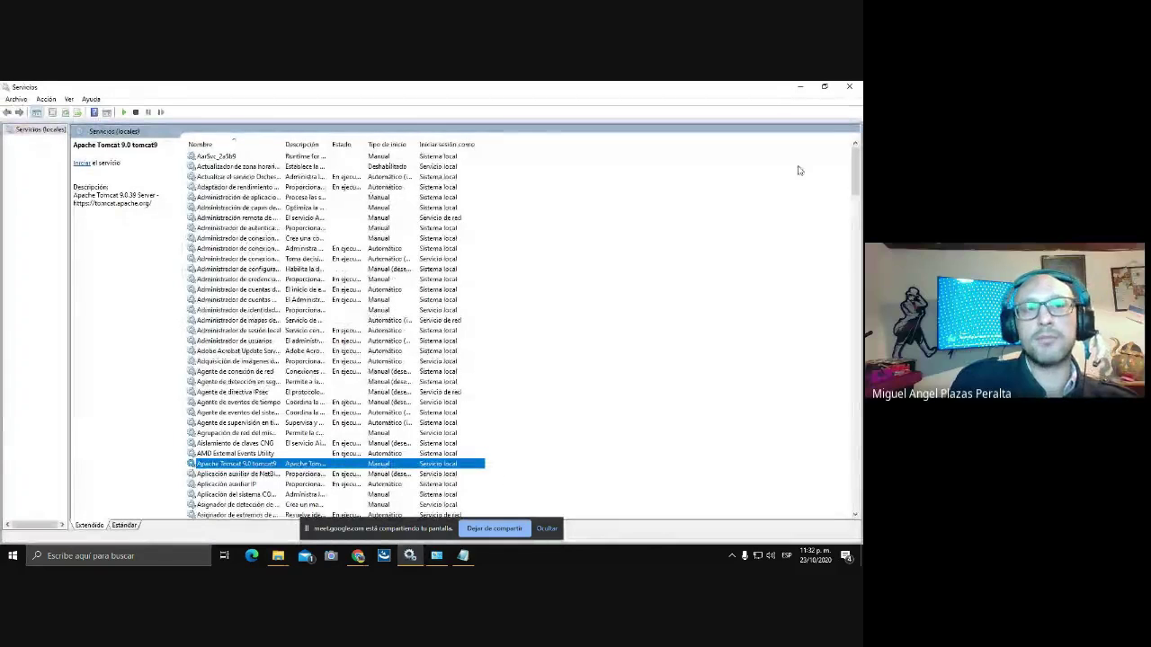
right_click(336, 462)
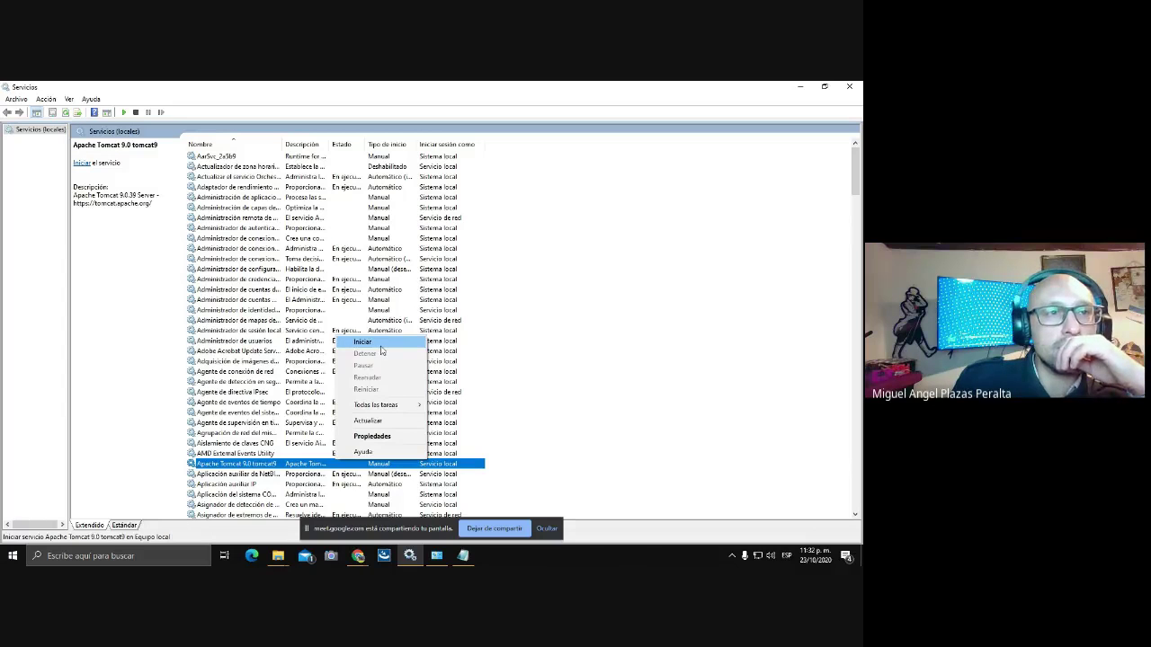
left_click(623, 369)
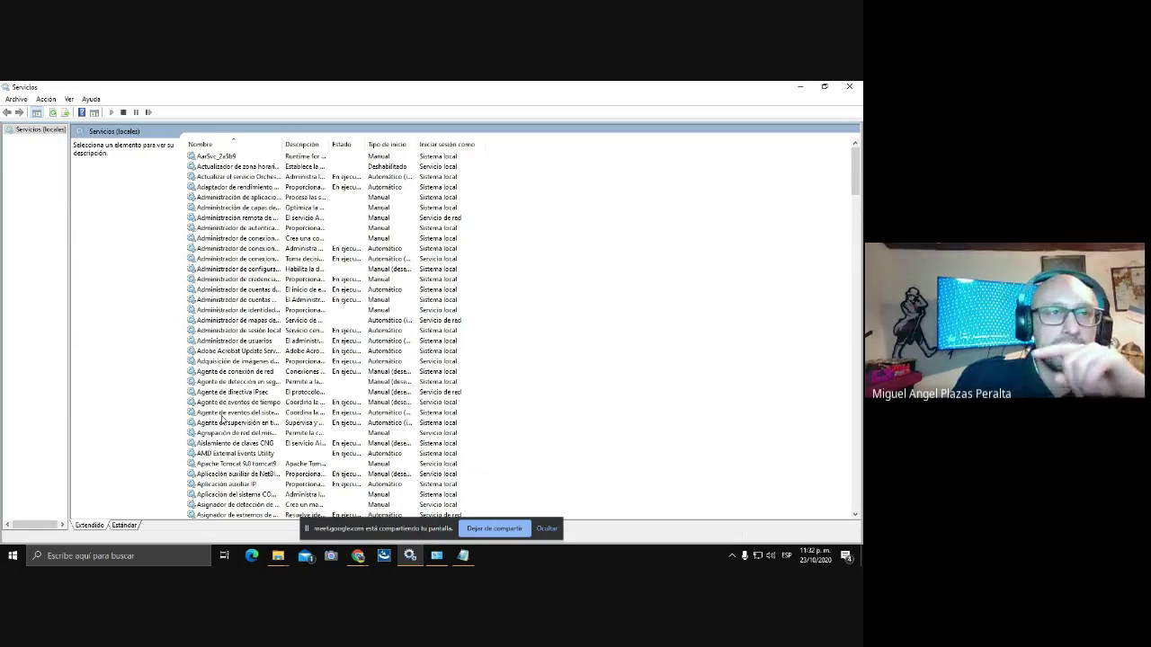
scroll(304, 452, "down", 1)
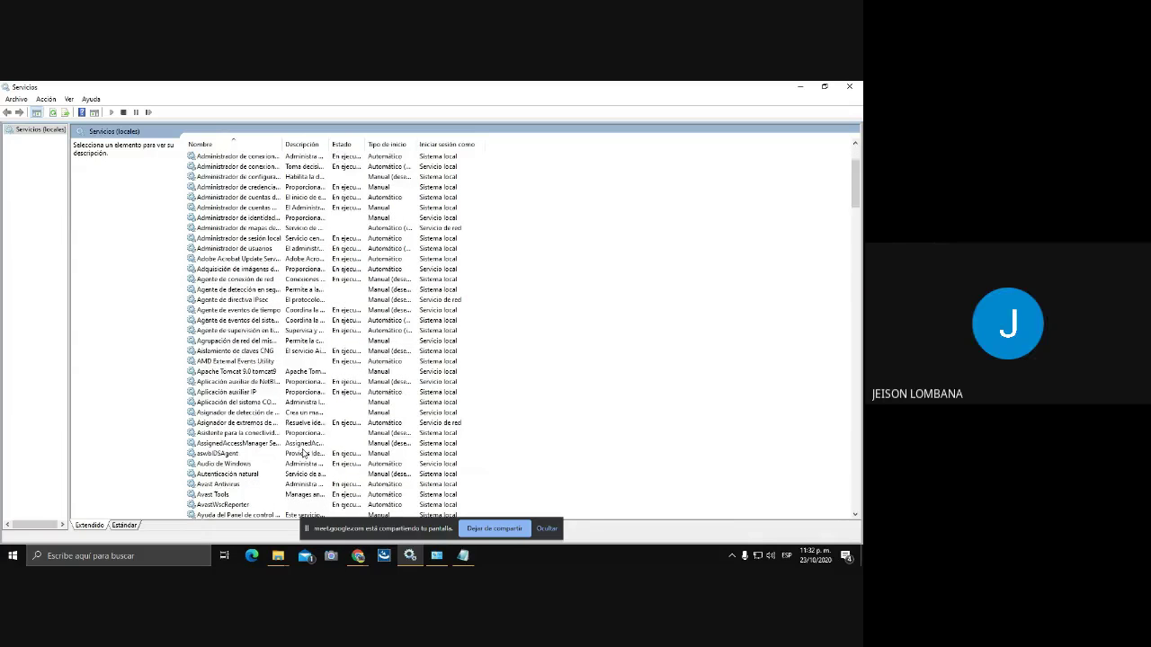
scroll(304, 452, "up", 1)
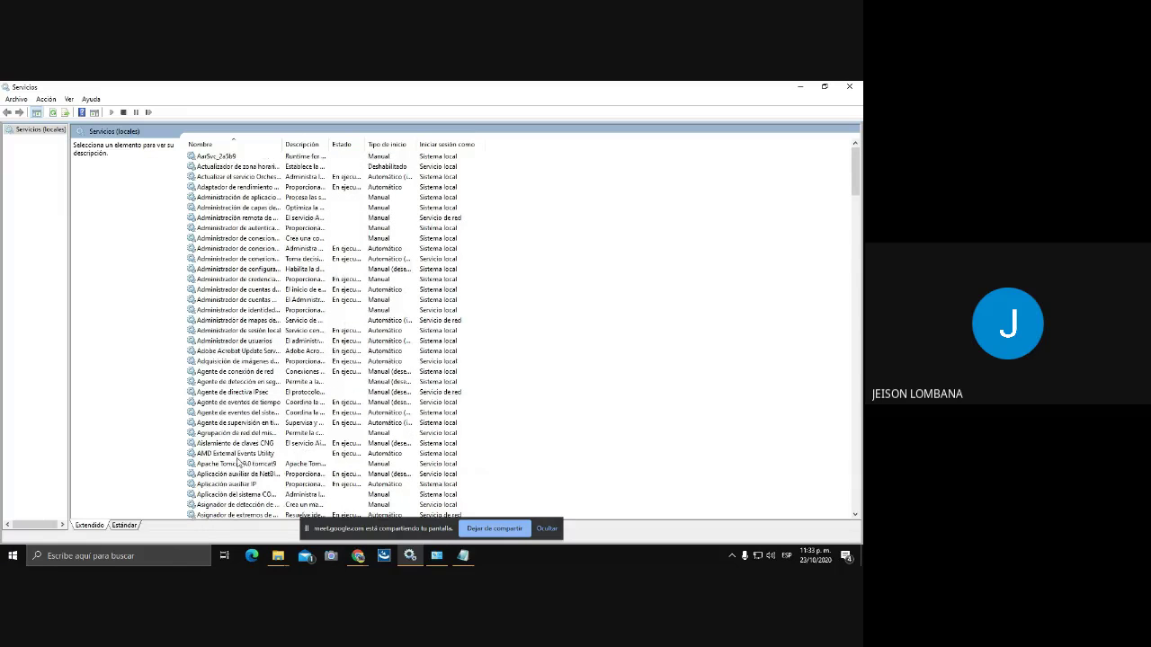
Stop the Tomcat service from the Tomcat Monitor tray icon and minimize Services.
left_click(731, 556)
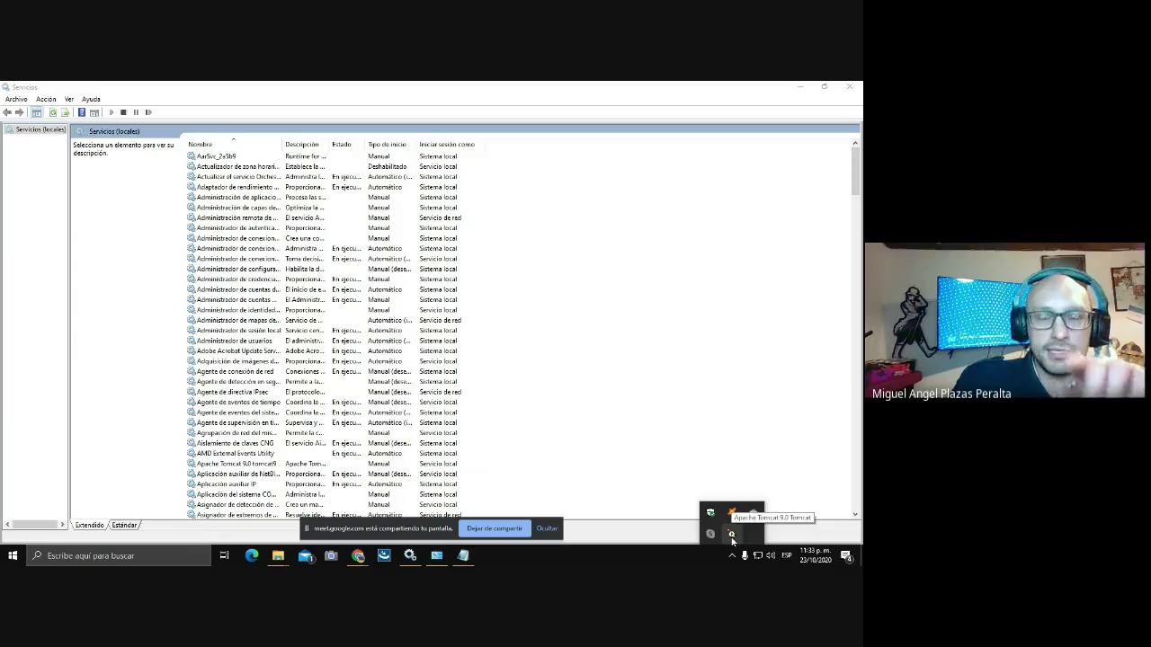
right_click(731, 537)
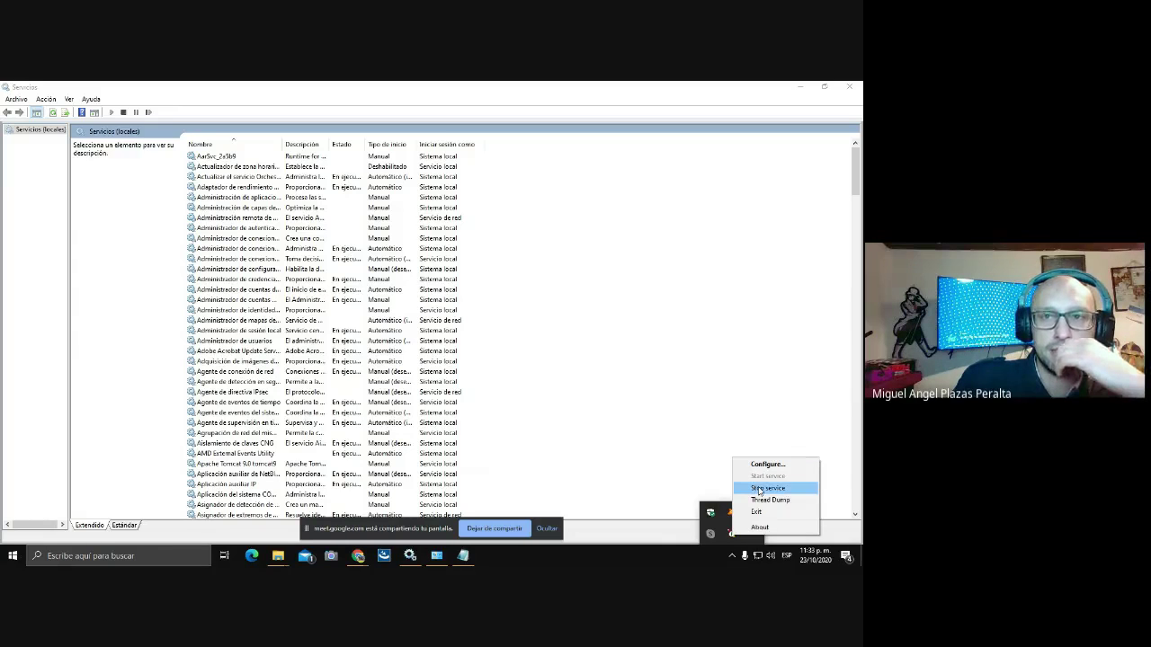
left_click(757, 487)
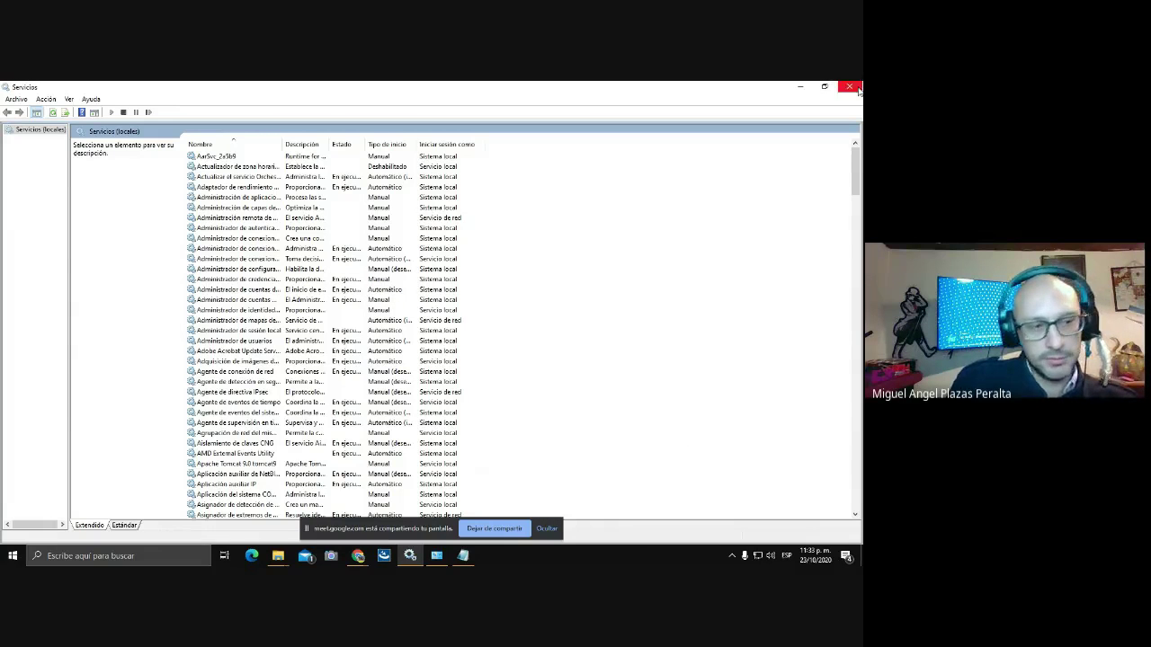
left_click(800, 89)
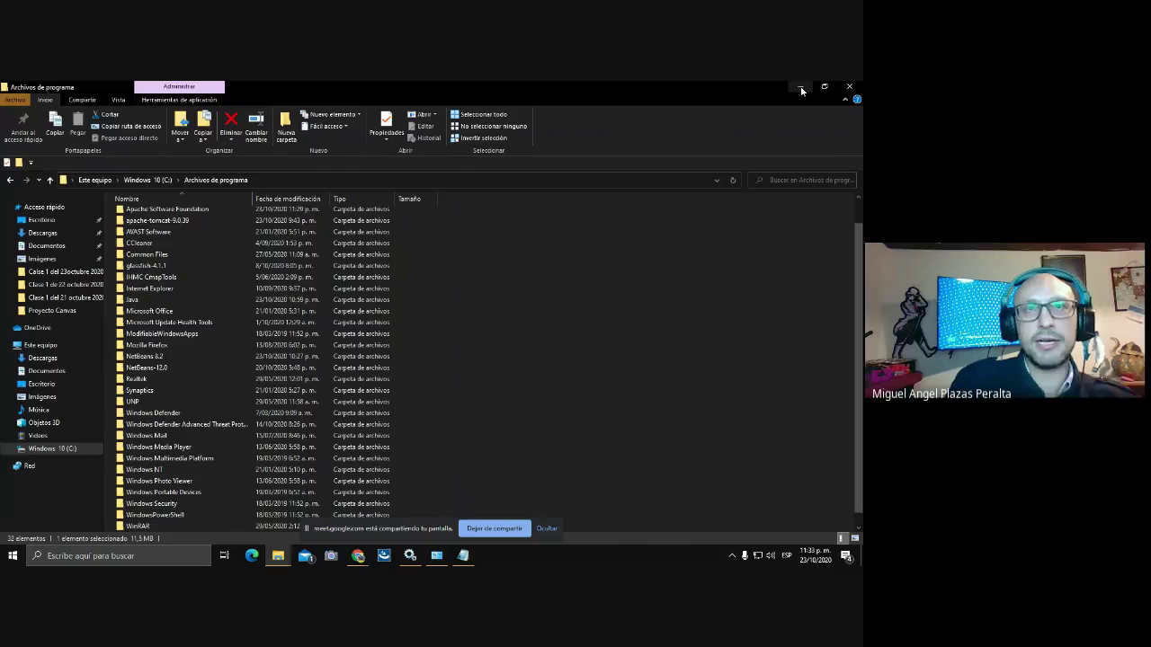
From Este equipo's properties, reach Advanced system settings and the Environment Variables dialog.
left_click(799, 90)
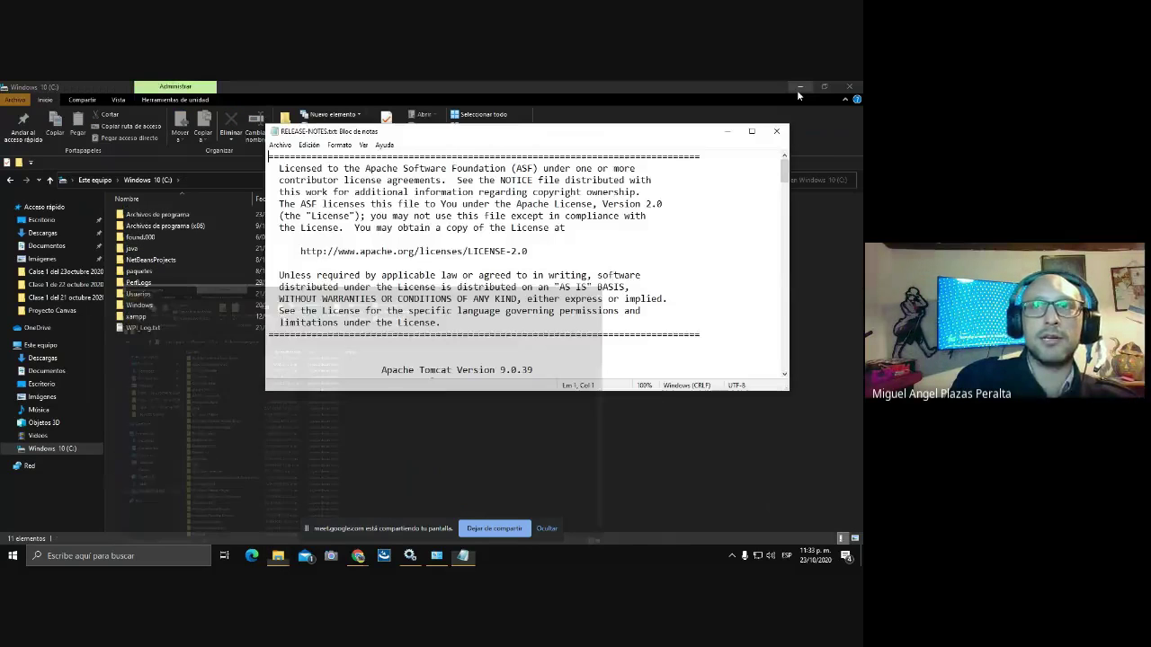
left_click(729, 132)
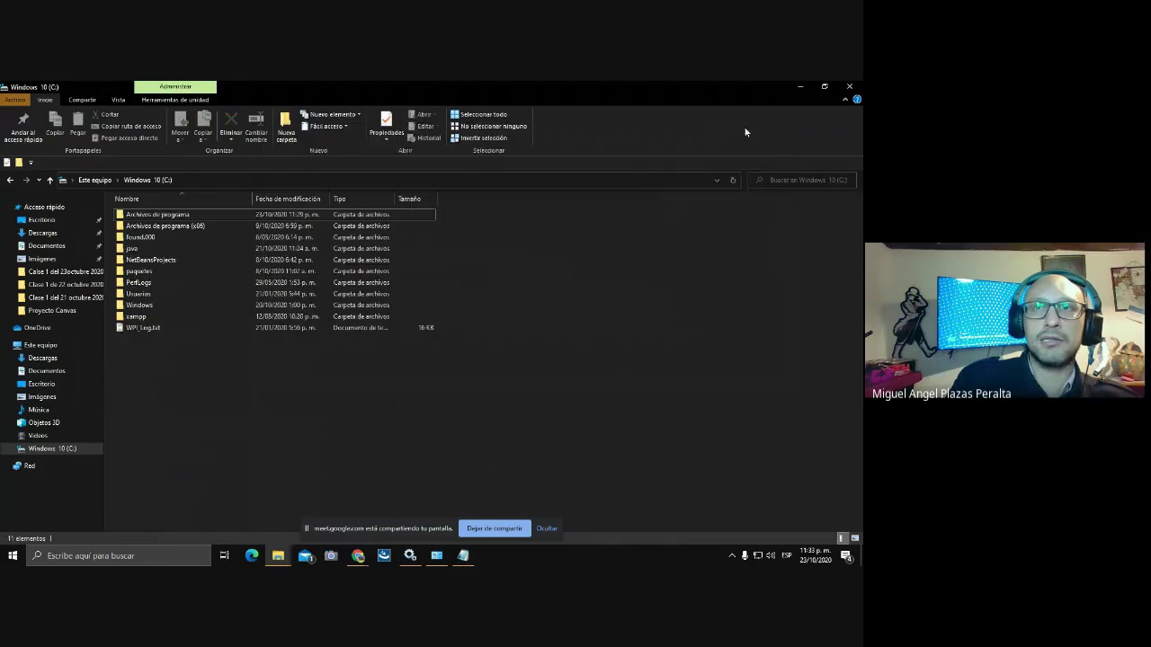
left_click(800, 87)
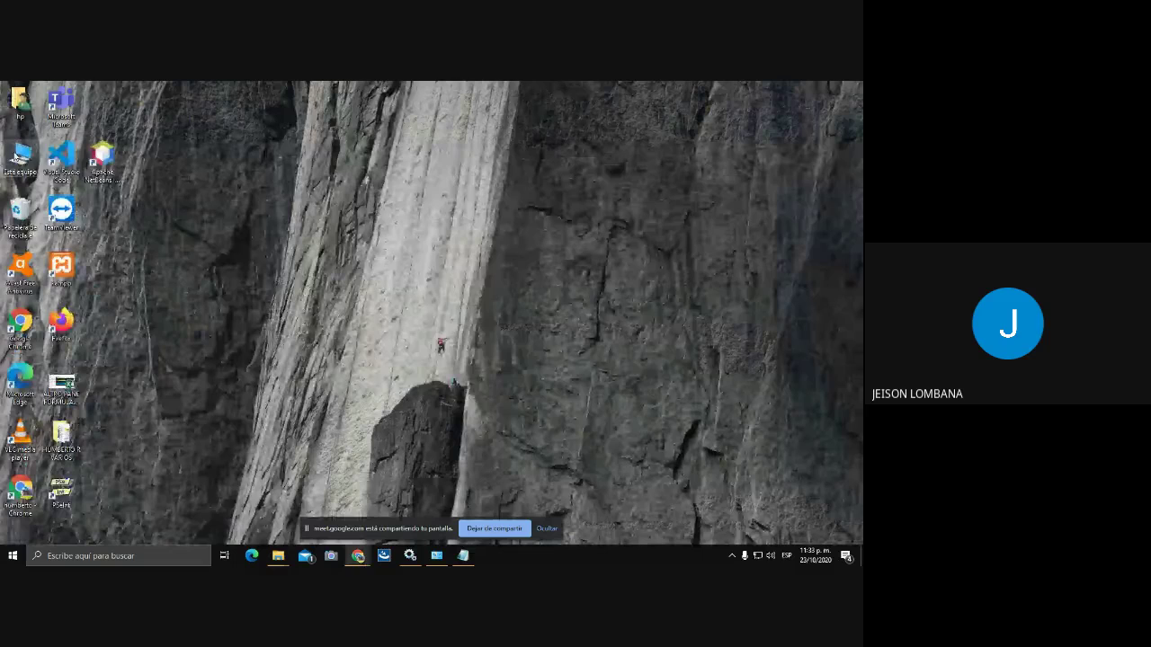
right_click(16, 155)
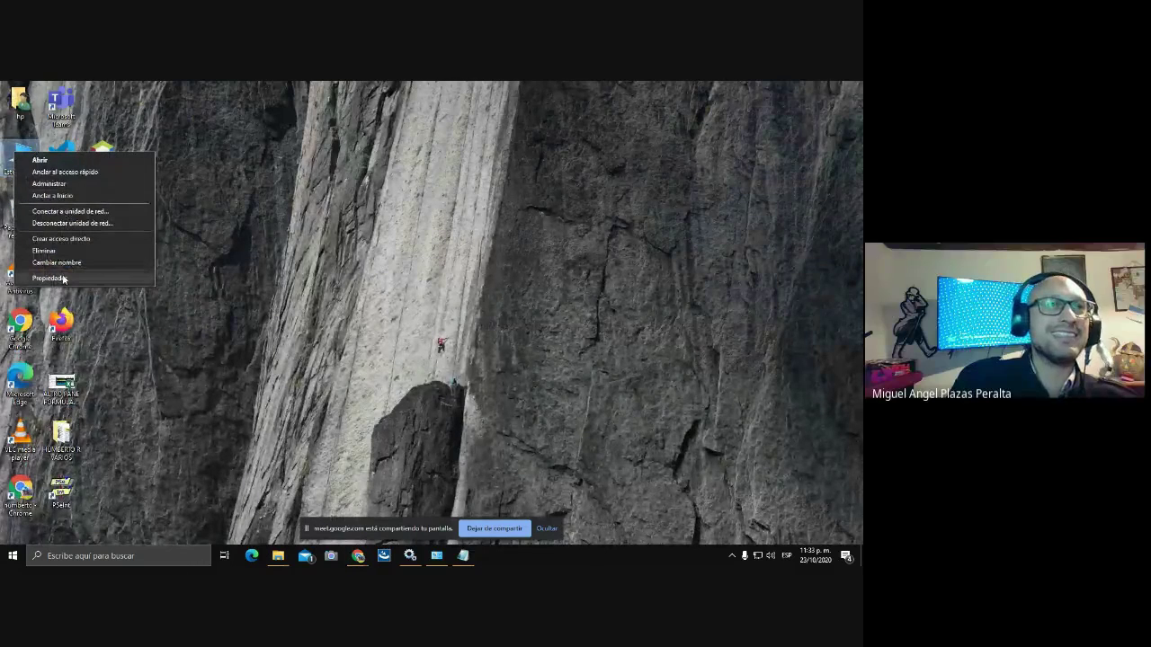
left_click(72, 278)
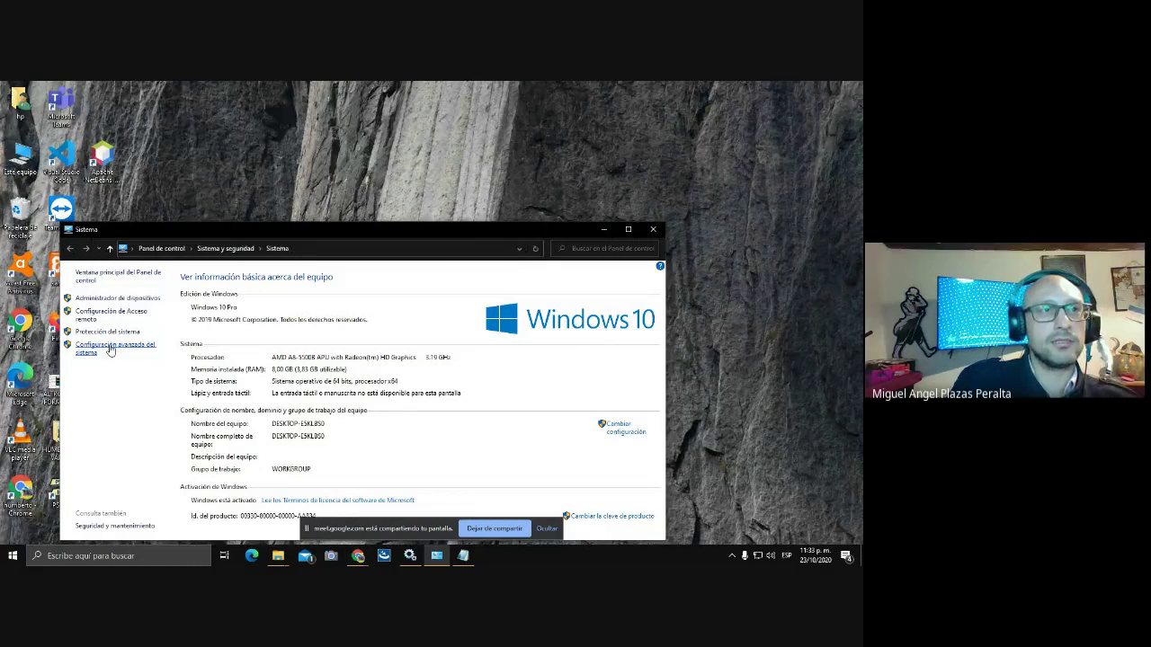
left_click(110, 351)
left_click(275, 398)
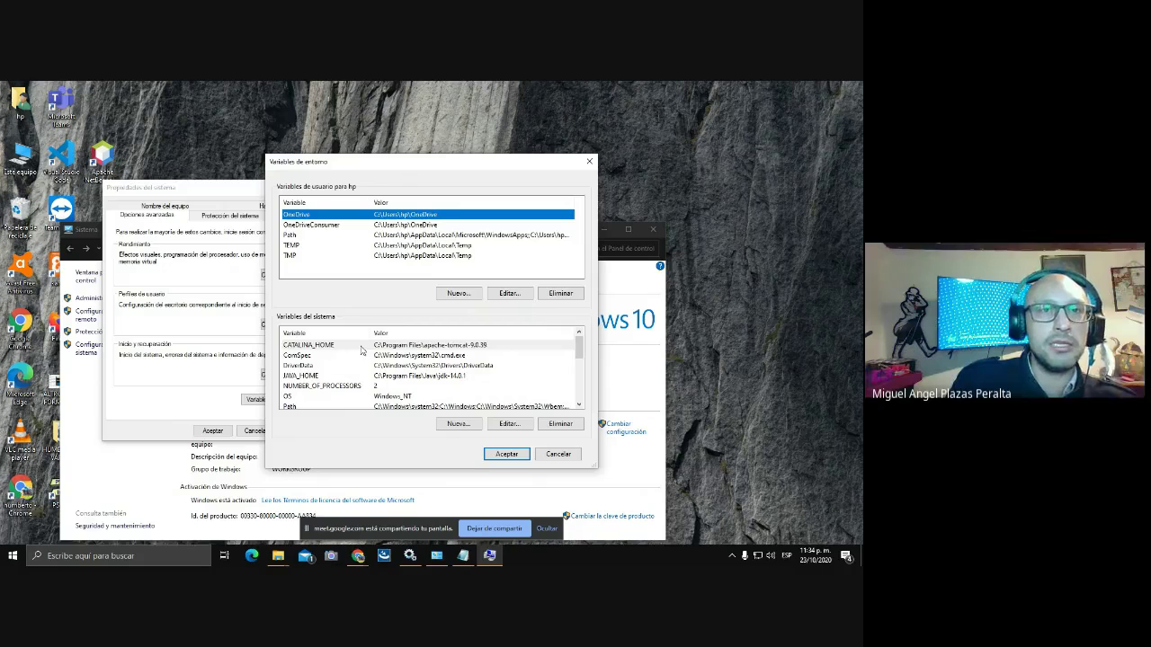
Edit CATALINA_HOME and browse to C:\Program Files\Apache Software Foundation\Tomcat 9.0_Tomcat.
left_click(361, 347)
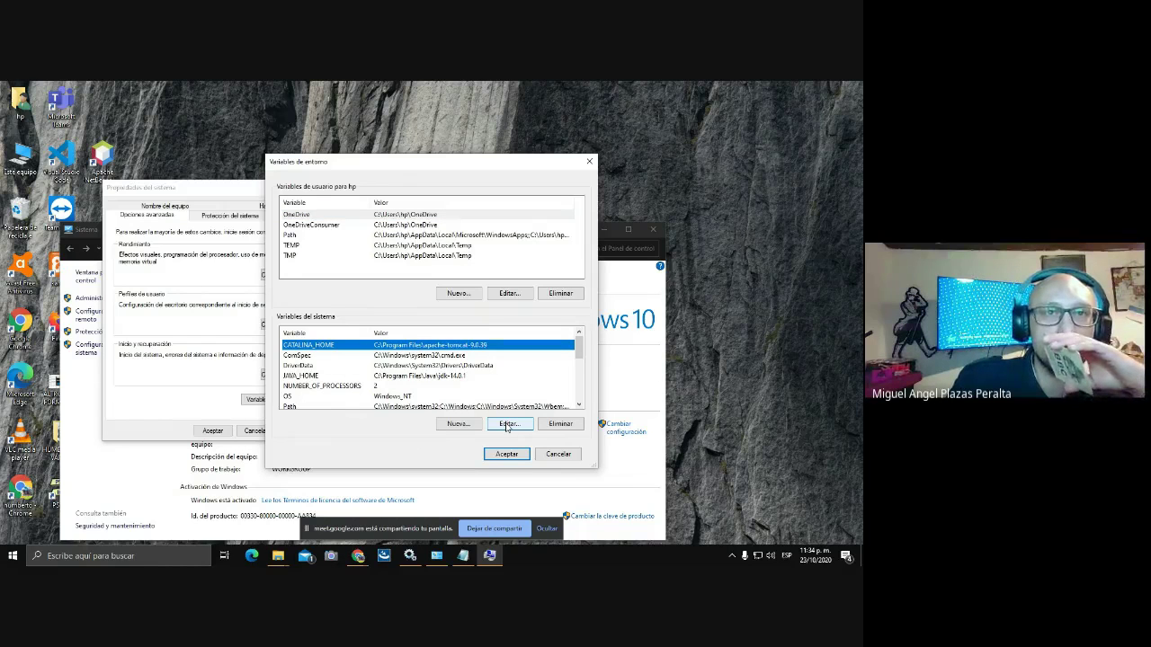
left_click(508, 424)
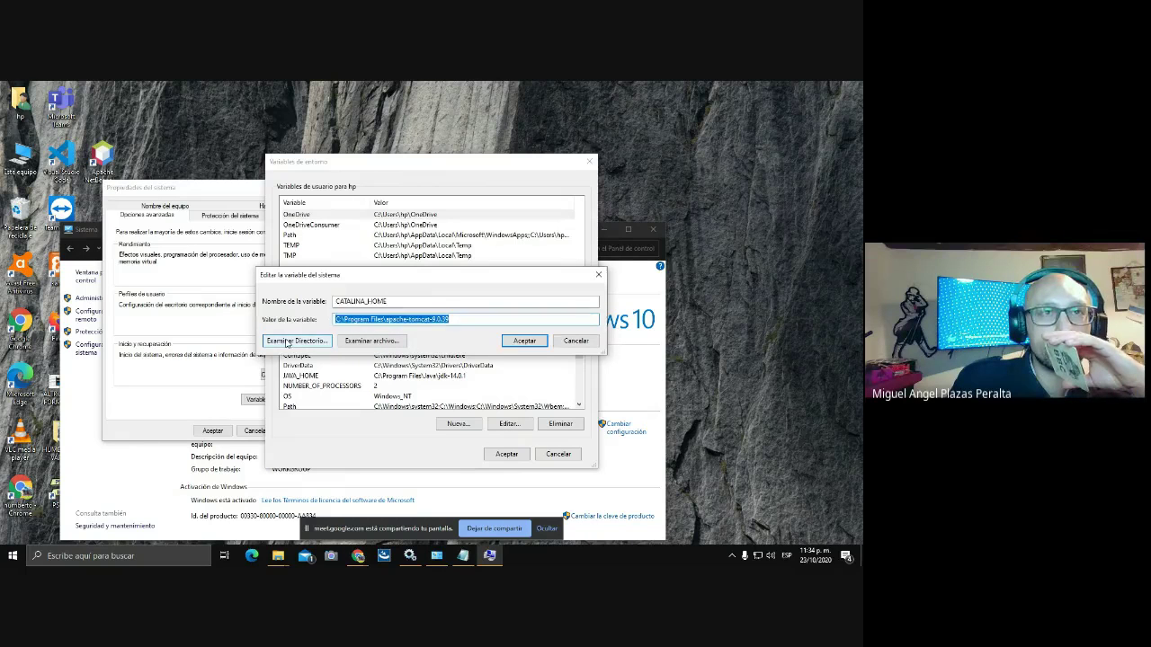
left_click(287, 342)
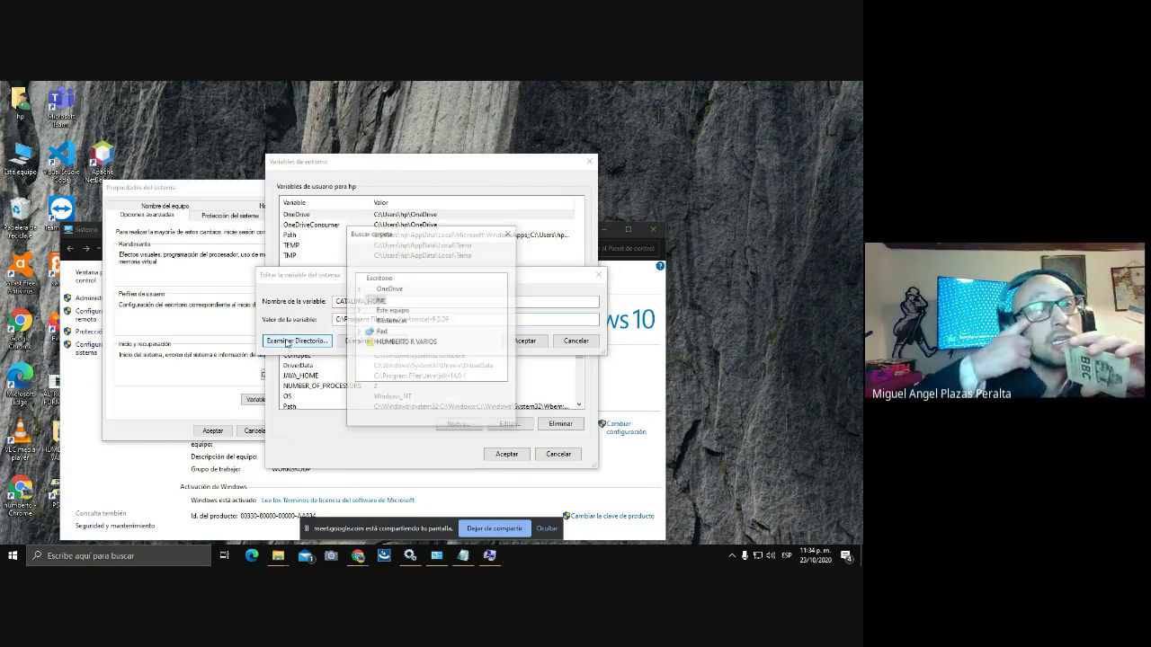
left_click(359, 310)
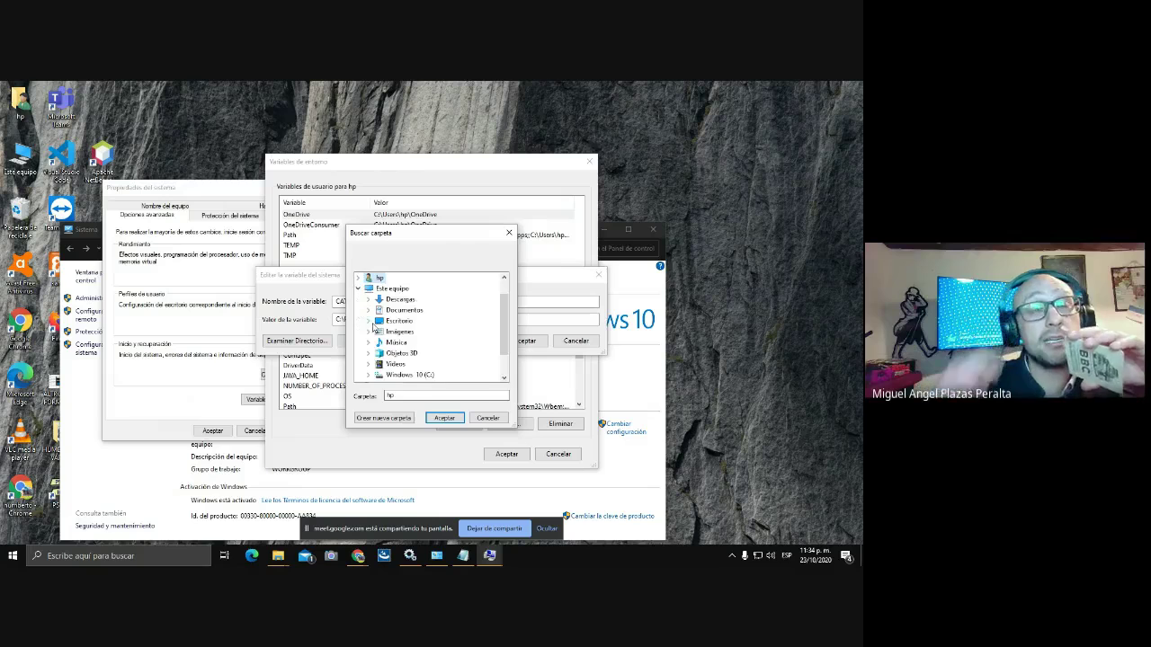
left_click(398, 374)
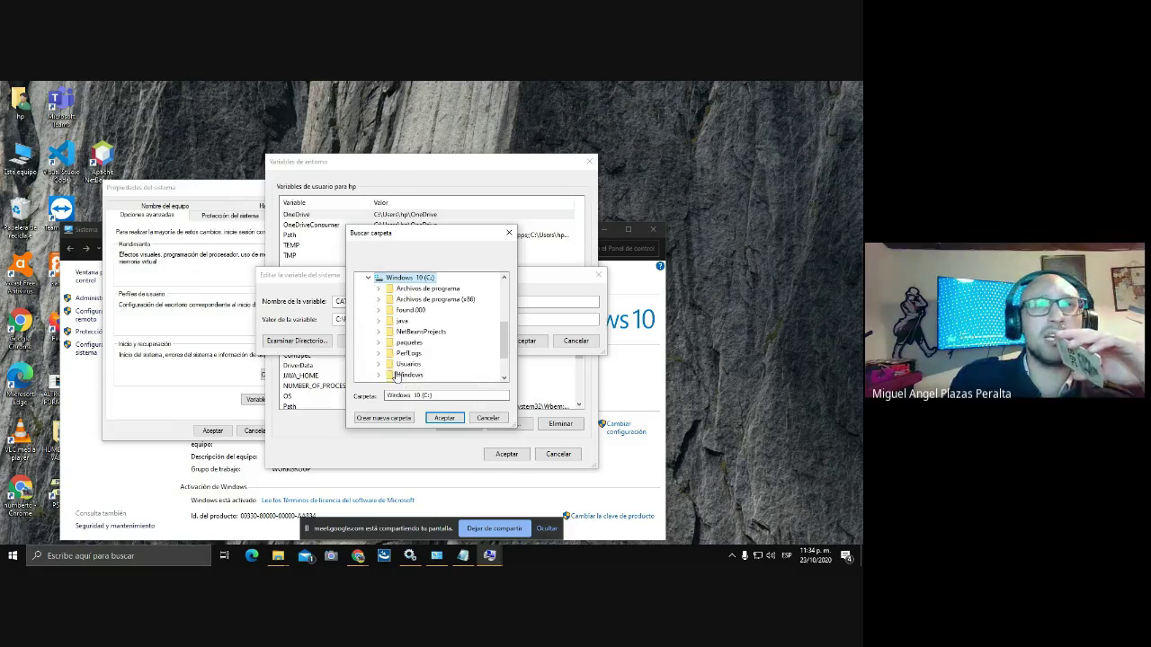
double_click(436, 289)
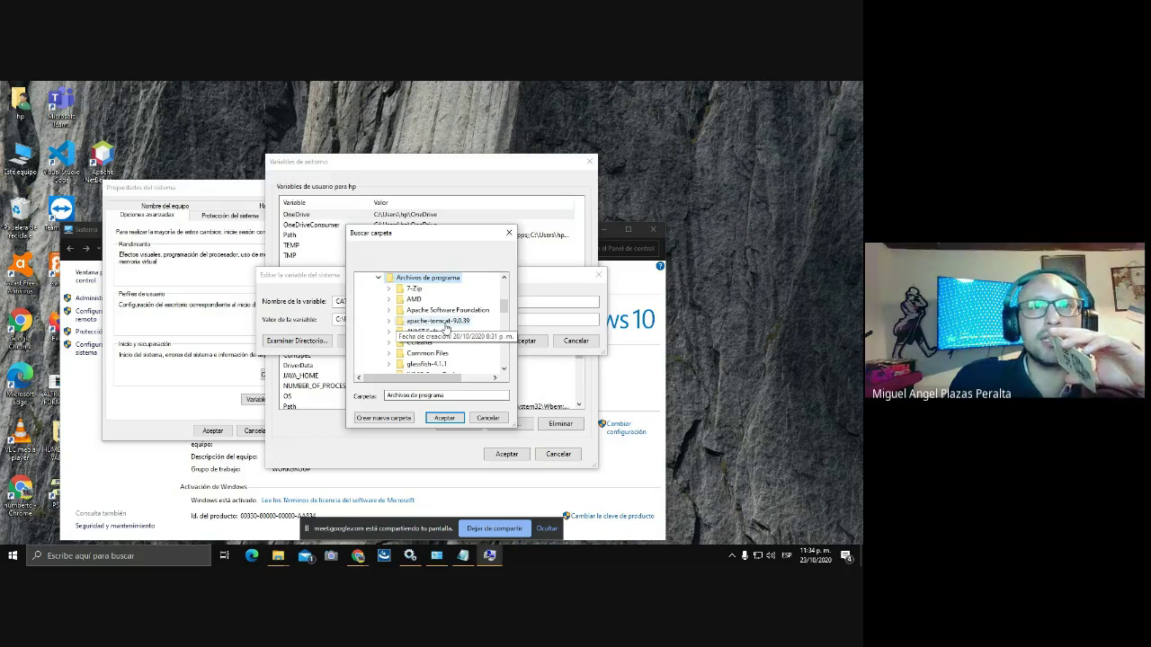
left_click(389, 311)
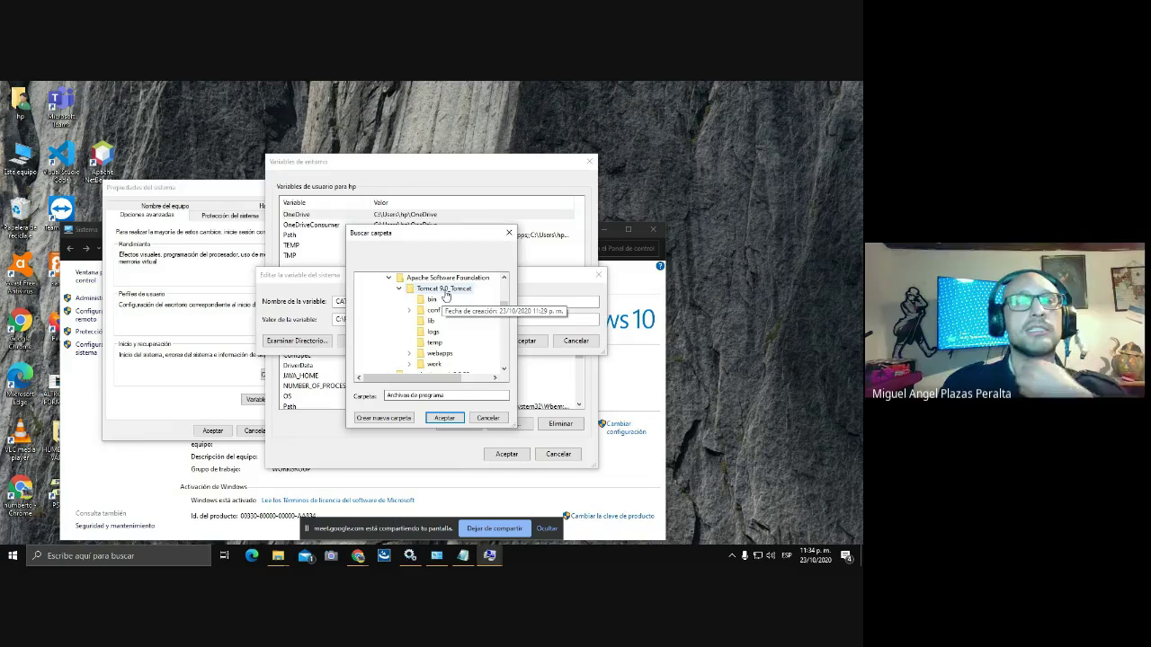
left_click(444, 292)
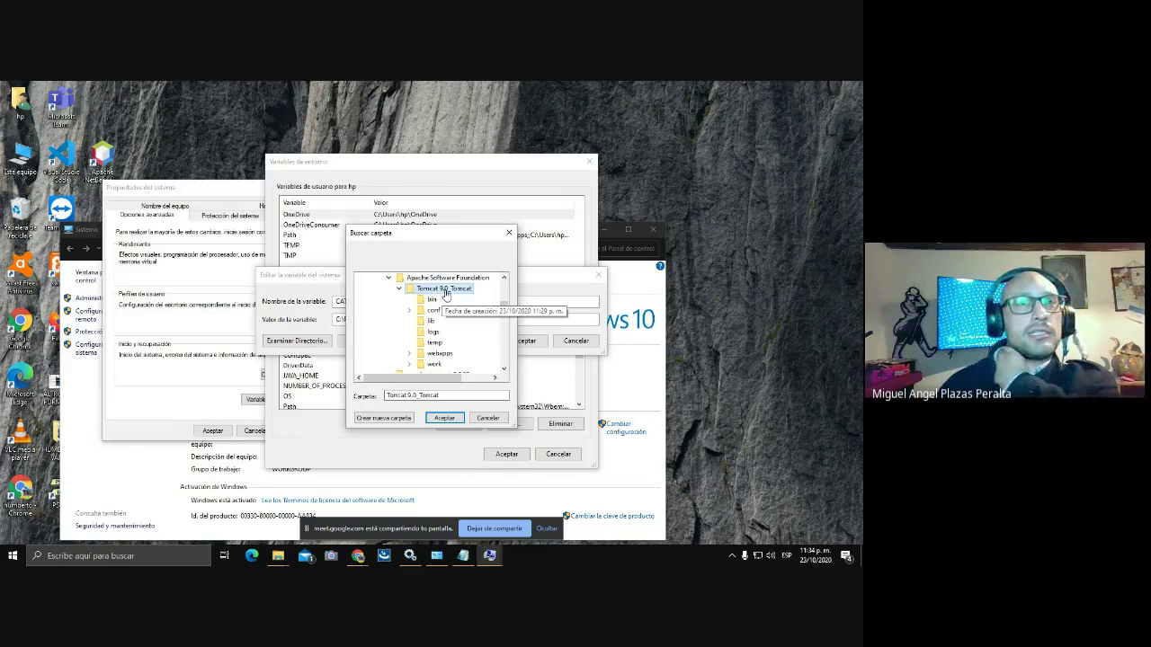
left_click(445, 418)
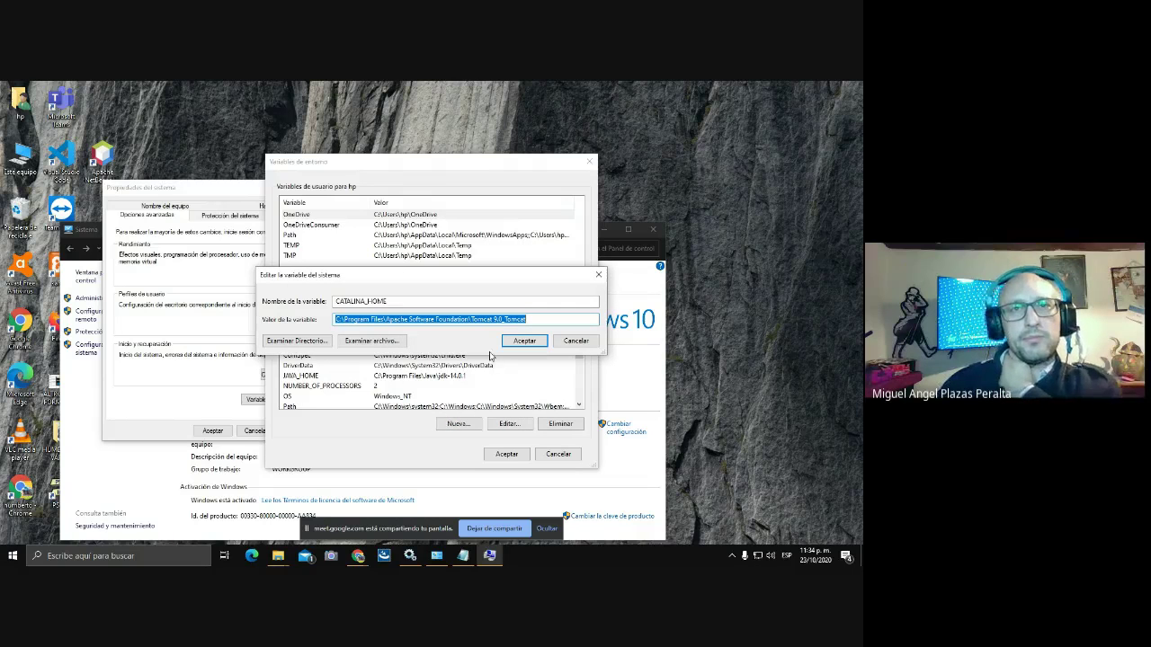
Confirm the new CATALINA_HOME value and close the Environment Variables and System Properties dialogs.
left_click(525, 340)
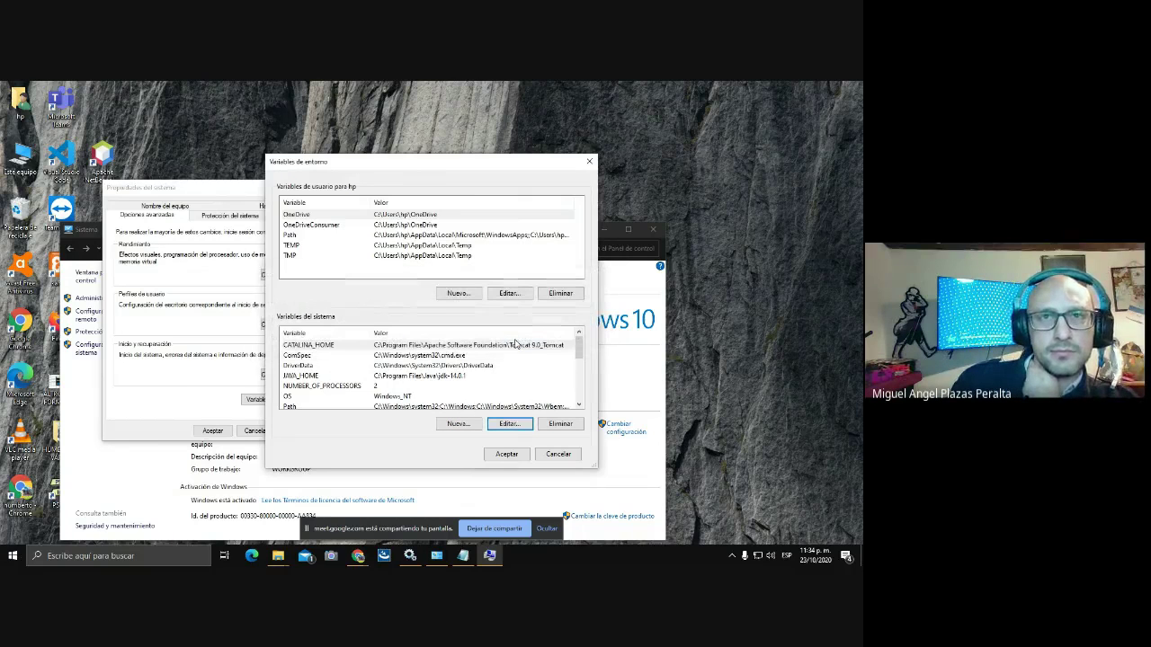
left_click(509, 455)
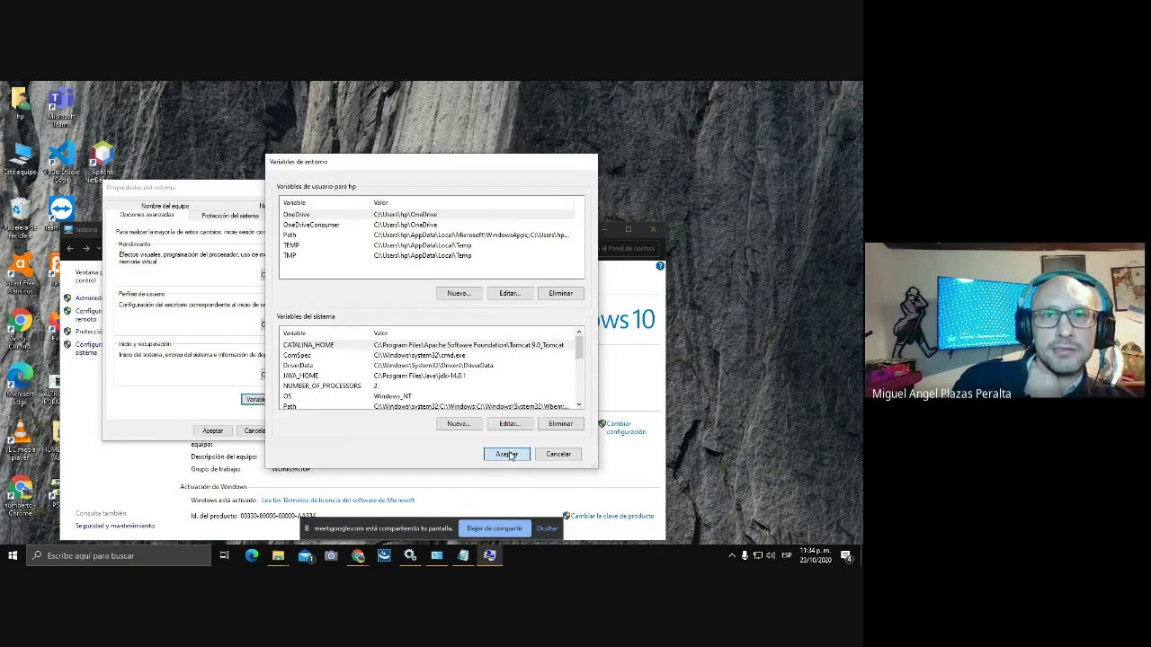
left_click(212, 430)
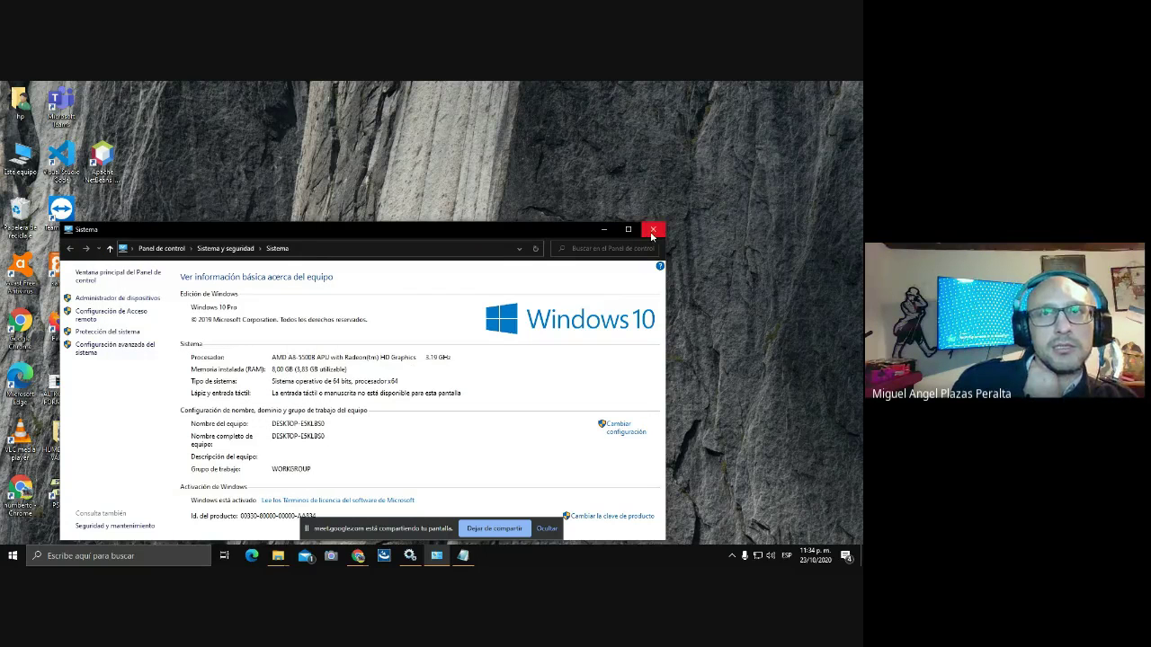
left_click(653, 232)
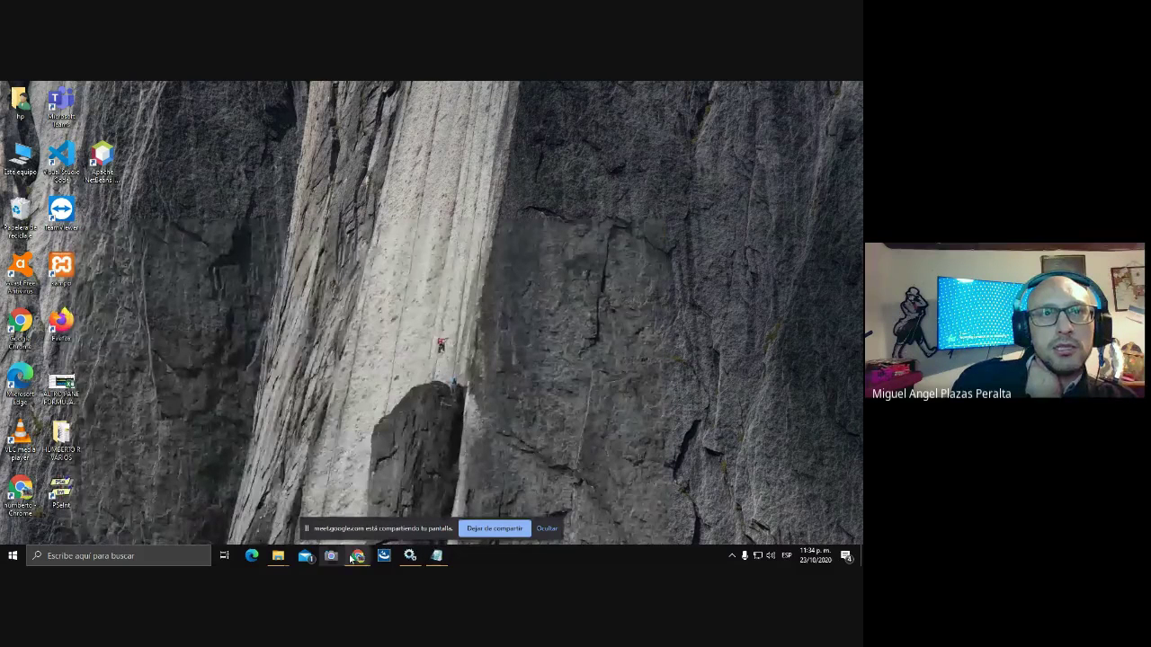
Bring the Tomcat browser page forward and close the Services window.
mouse_move(356, 557)
left_click(355, 511)
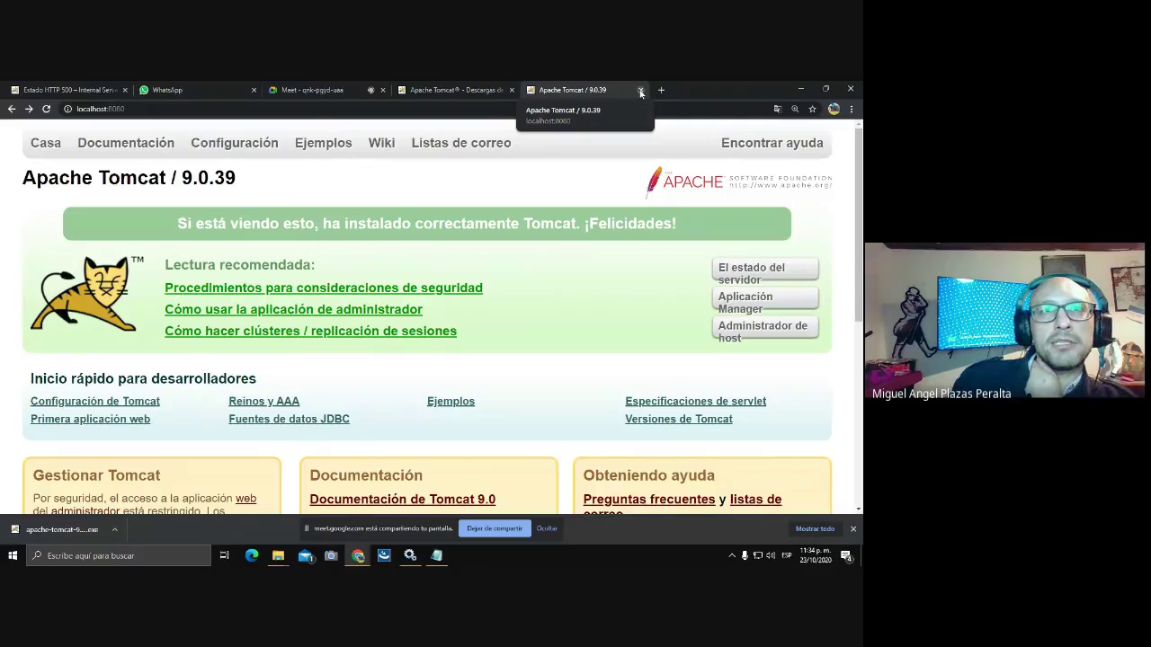
left_click(410, 556)
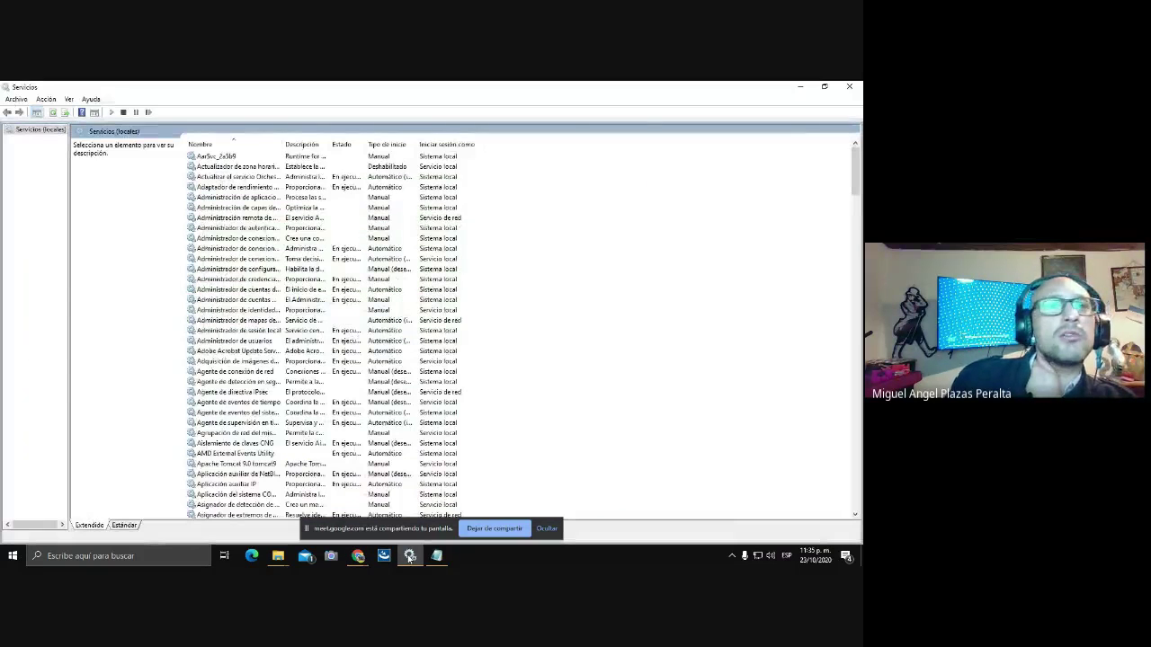
left_click(410, 555)
left_click(410, 556)
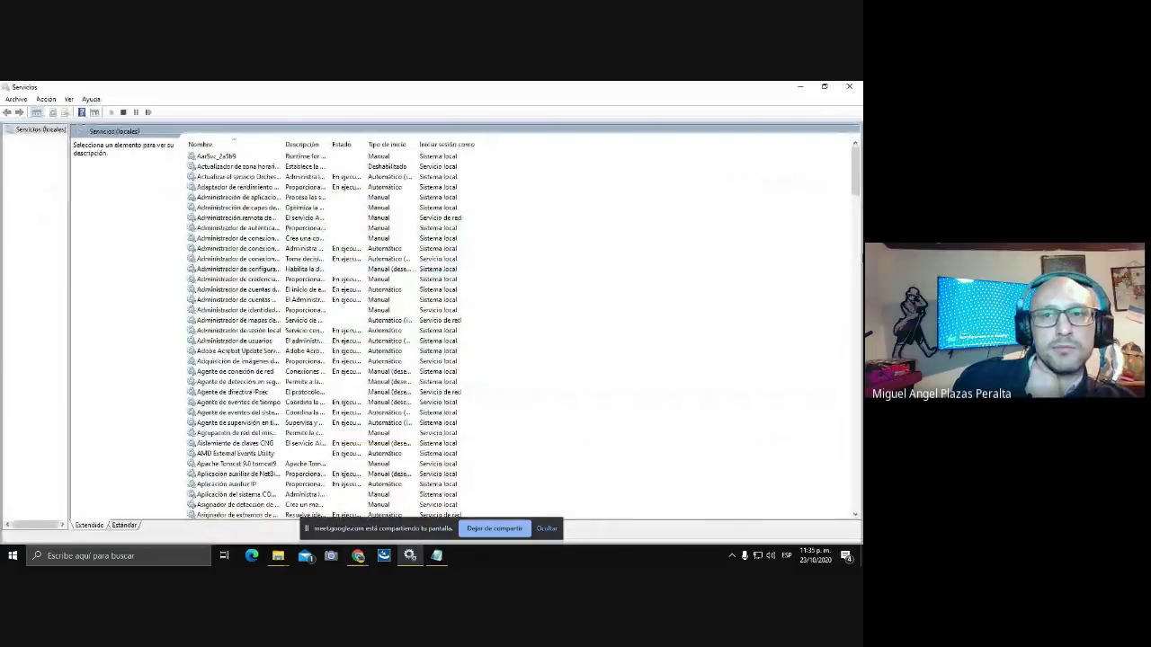
left_click(849, 87)
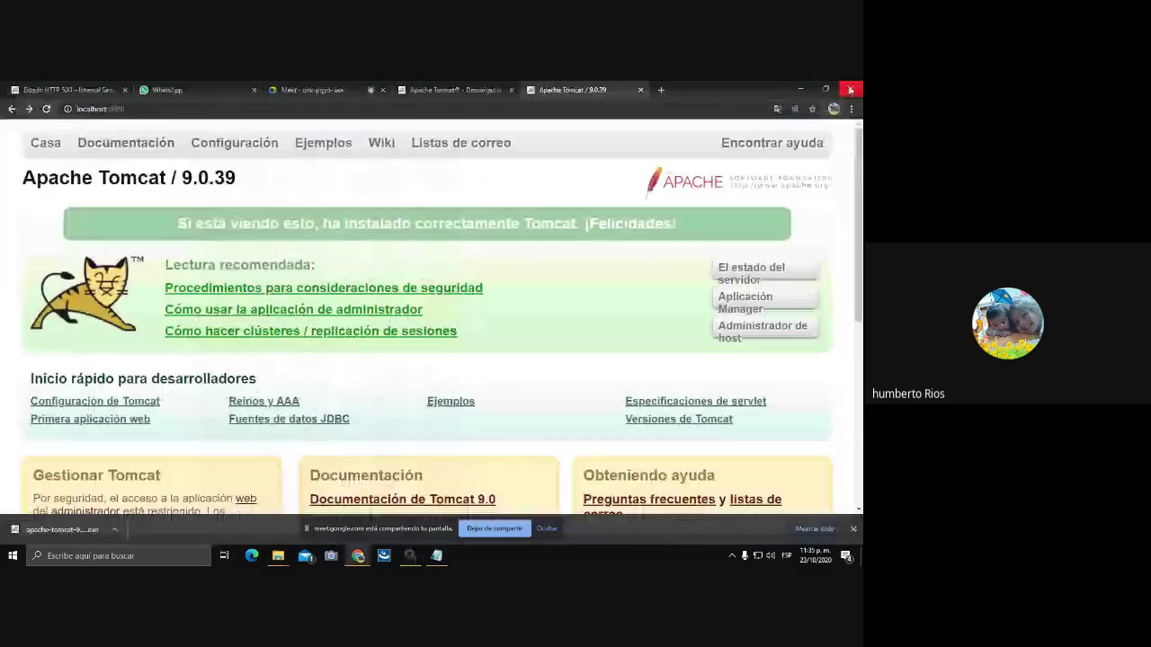
Start the Tomcat service from the Tomcat Monitor tray icon and confirm it is running.
left_click(732, 556)
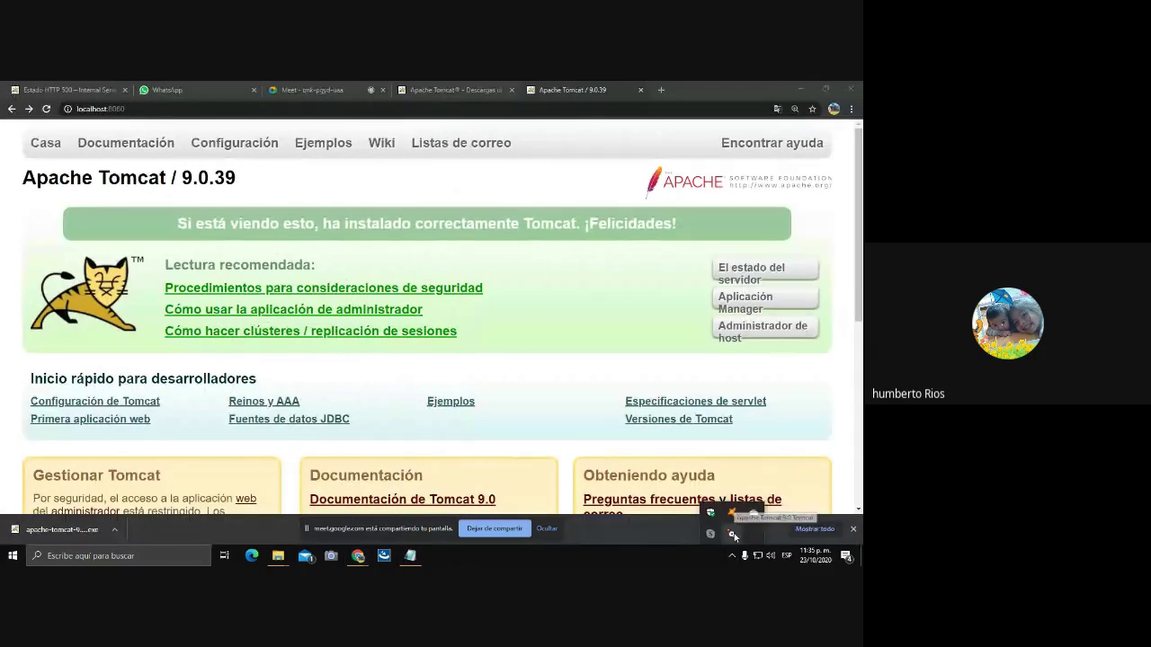
right_click(733, 534)
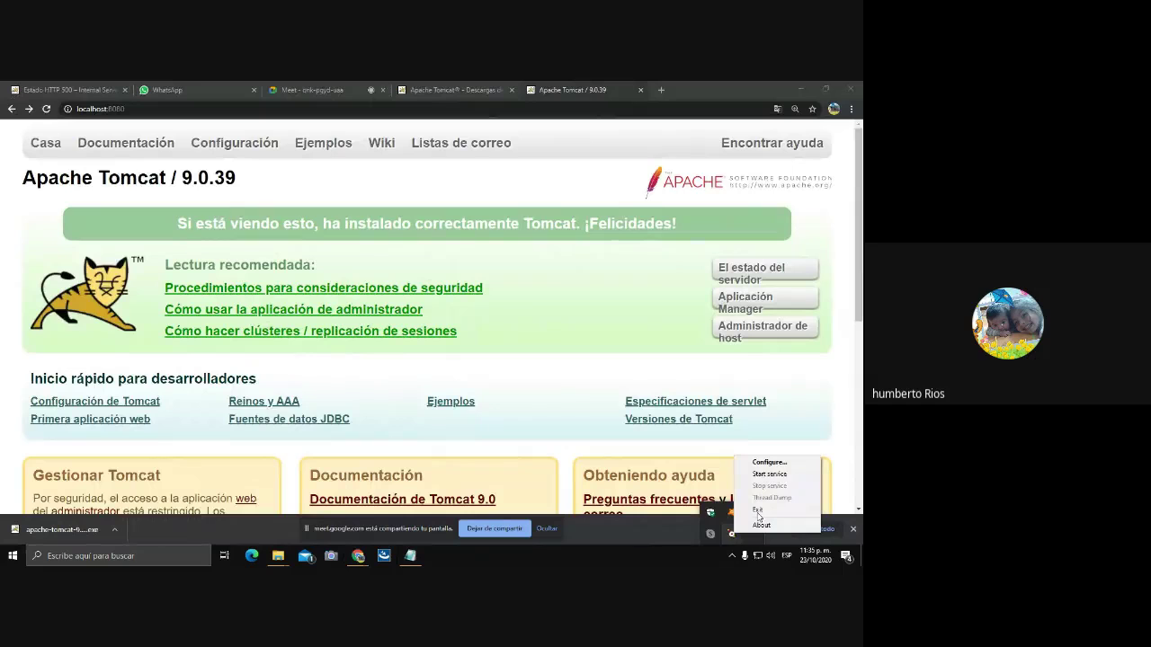
left_click(769, 474)
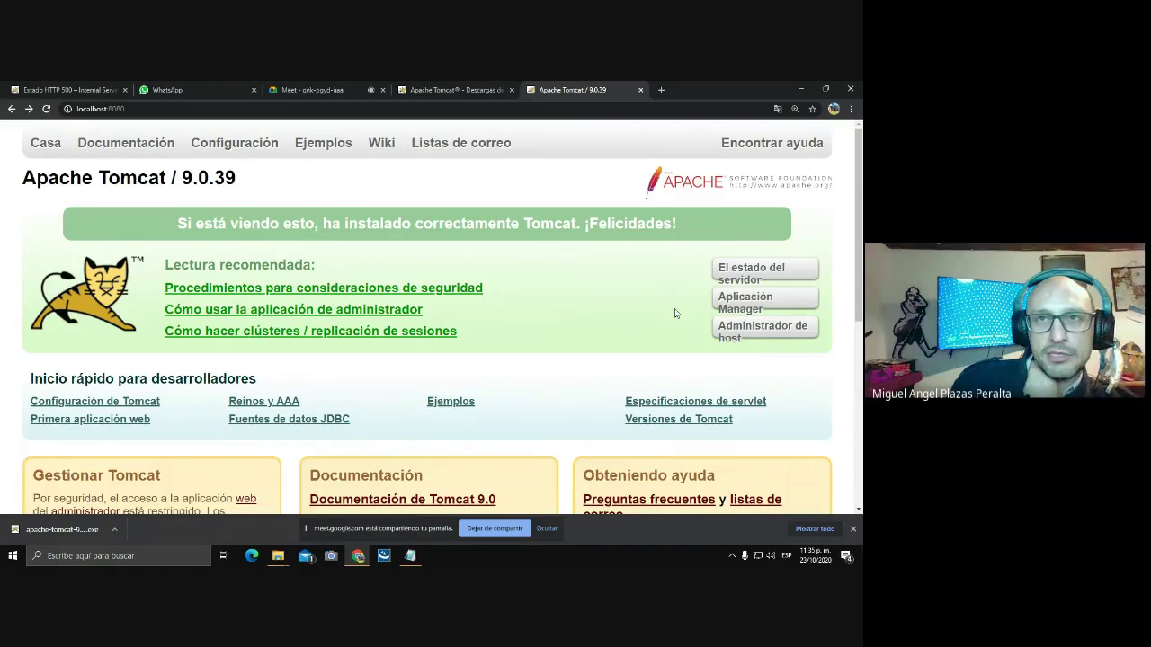
left_click(735, 557)
right_click(730, 532)
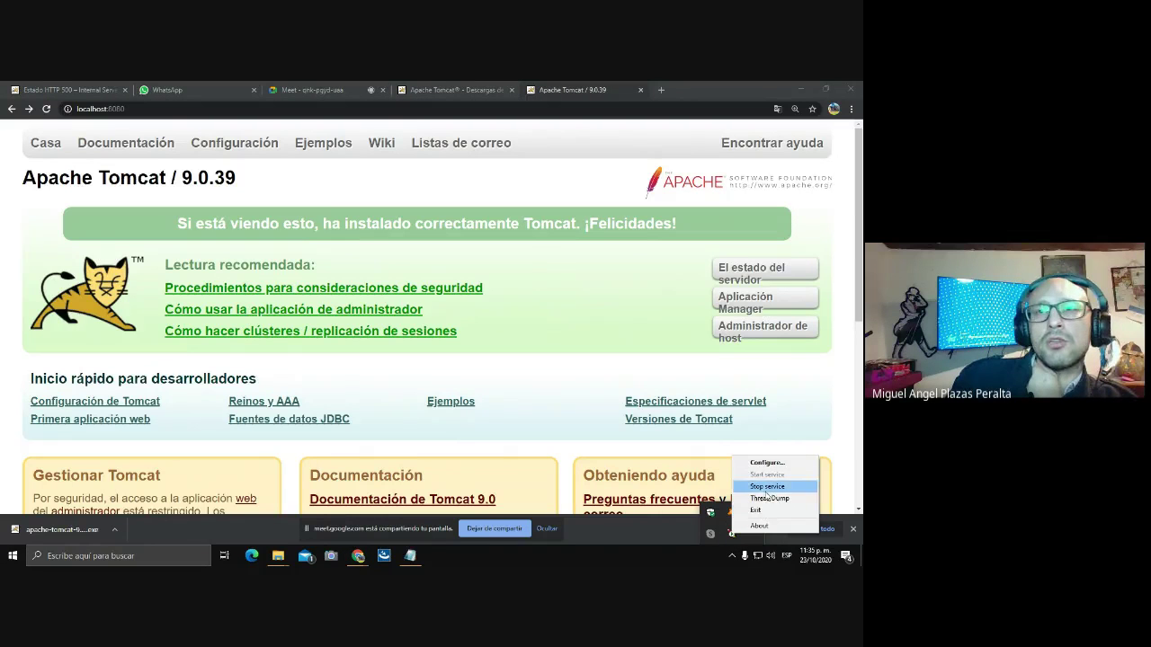
left_click(632, 373)
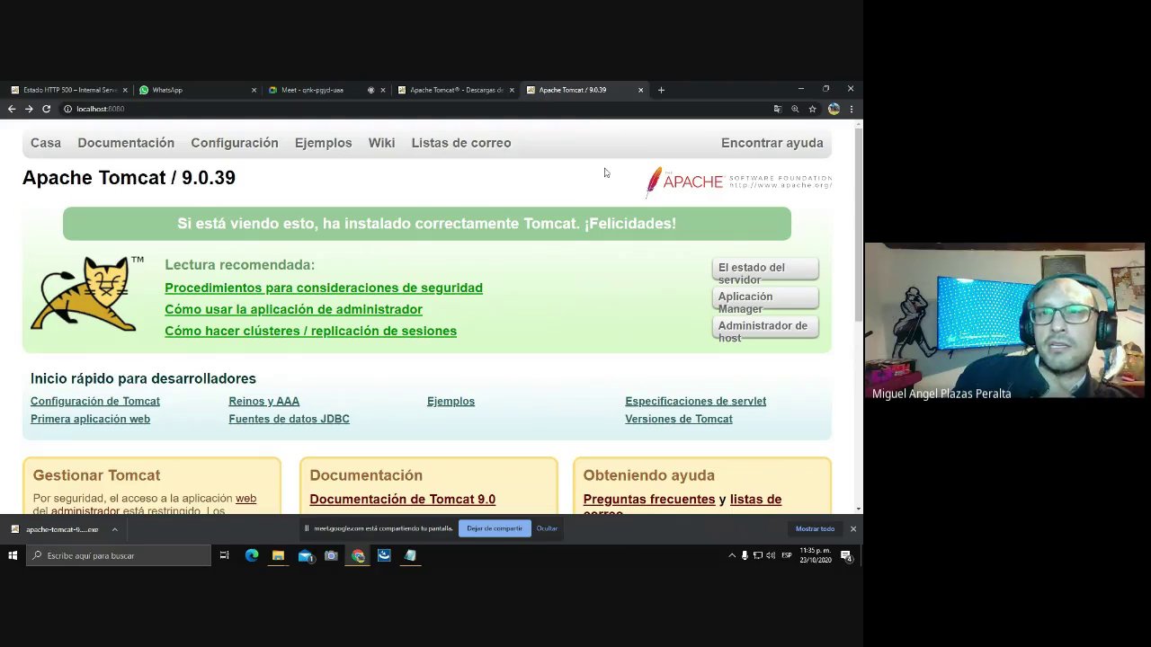
Close the Apache Tomcat 9.0.39 and Tomcat download tabs, then switch to the Meet browser window.
left_click(640, 90)
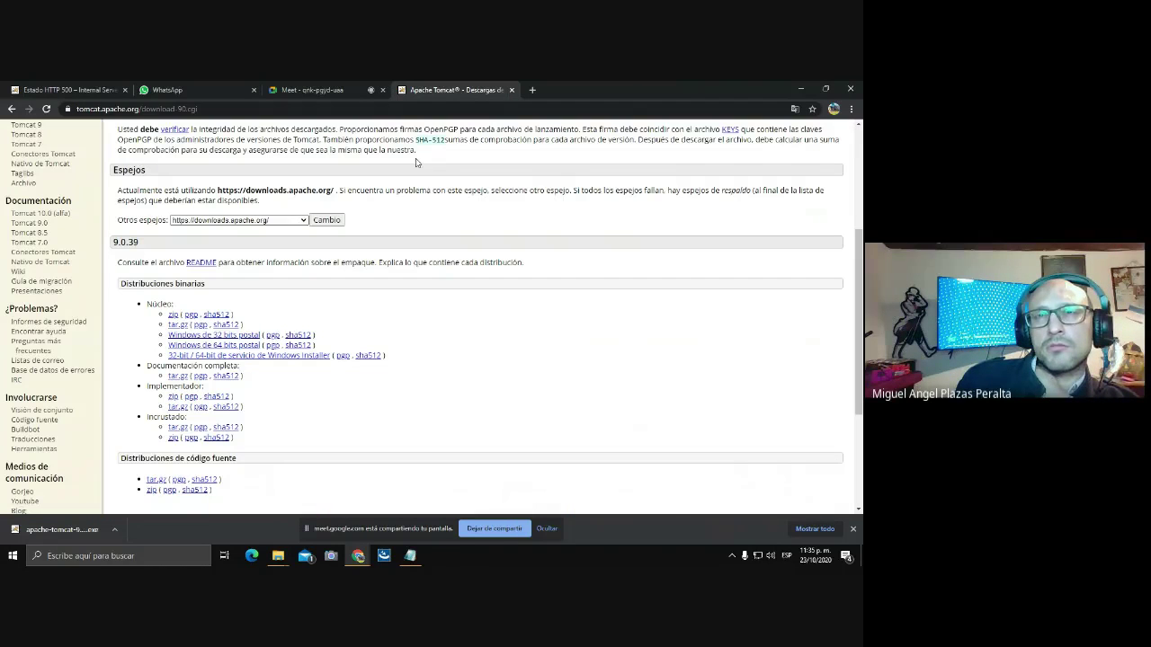
left_click(511, 90)
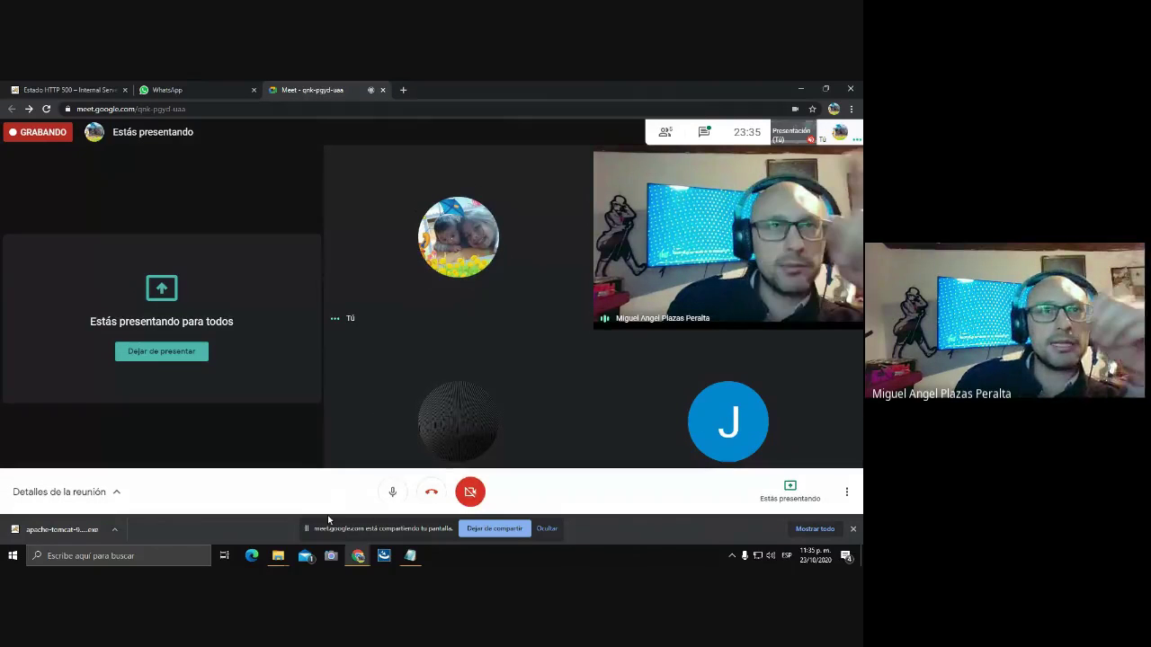
left_click(359, 557)
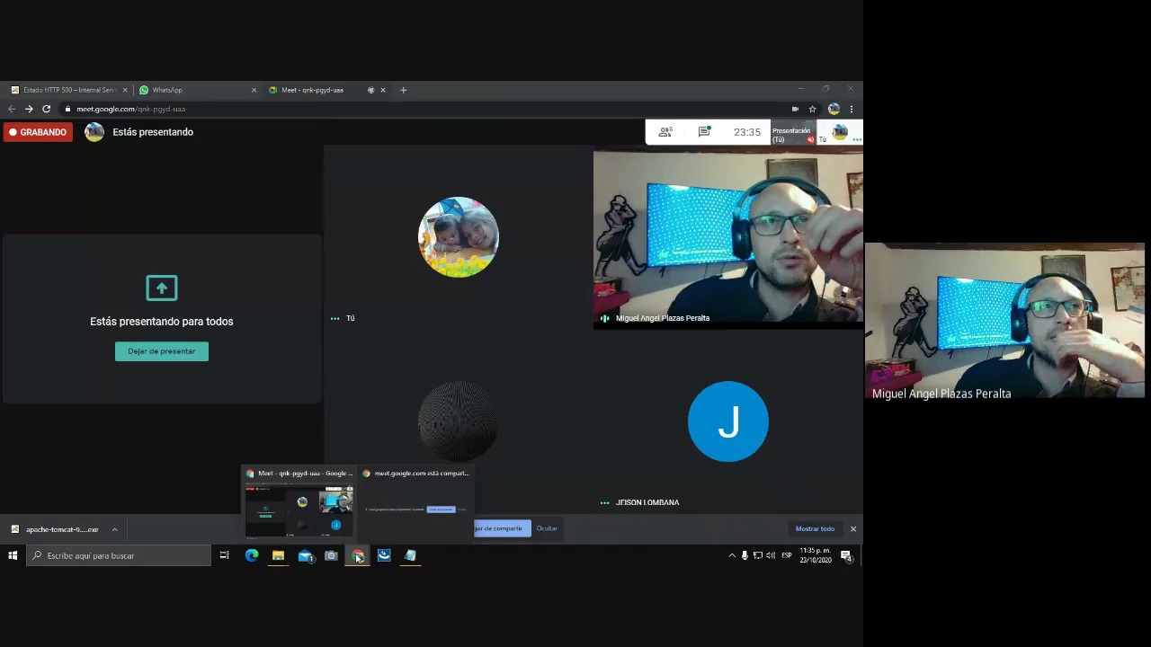
left_click(301, 504)
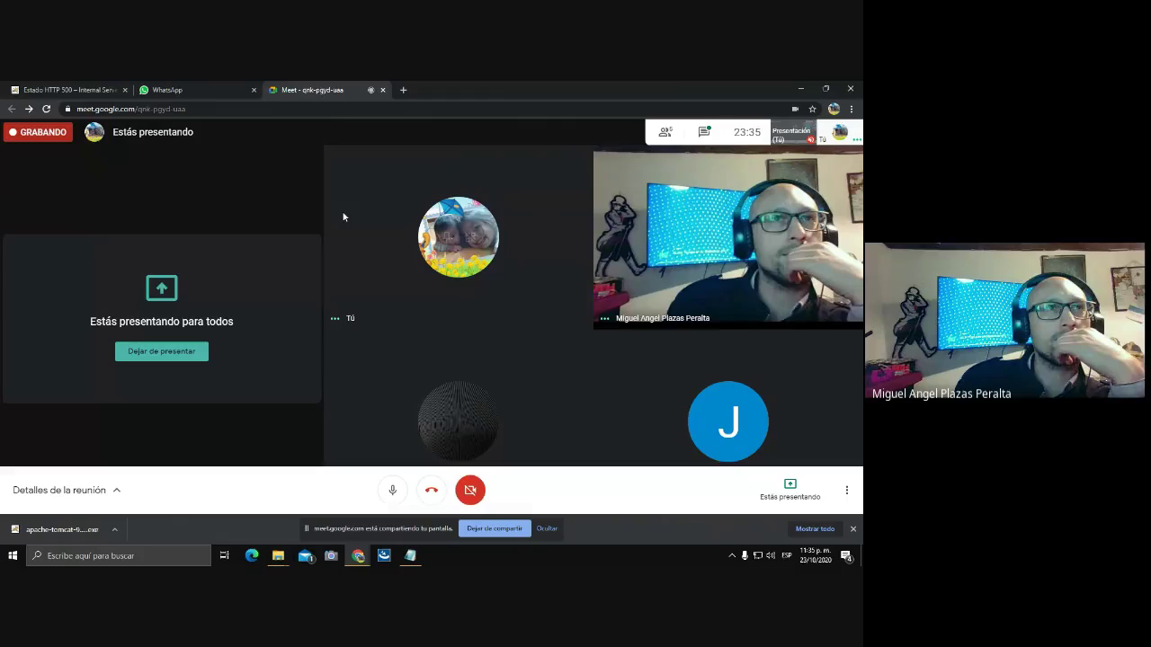
left_click(403, 90)
left_click(171, 108)
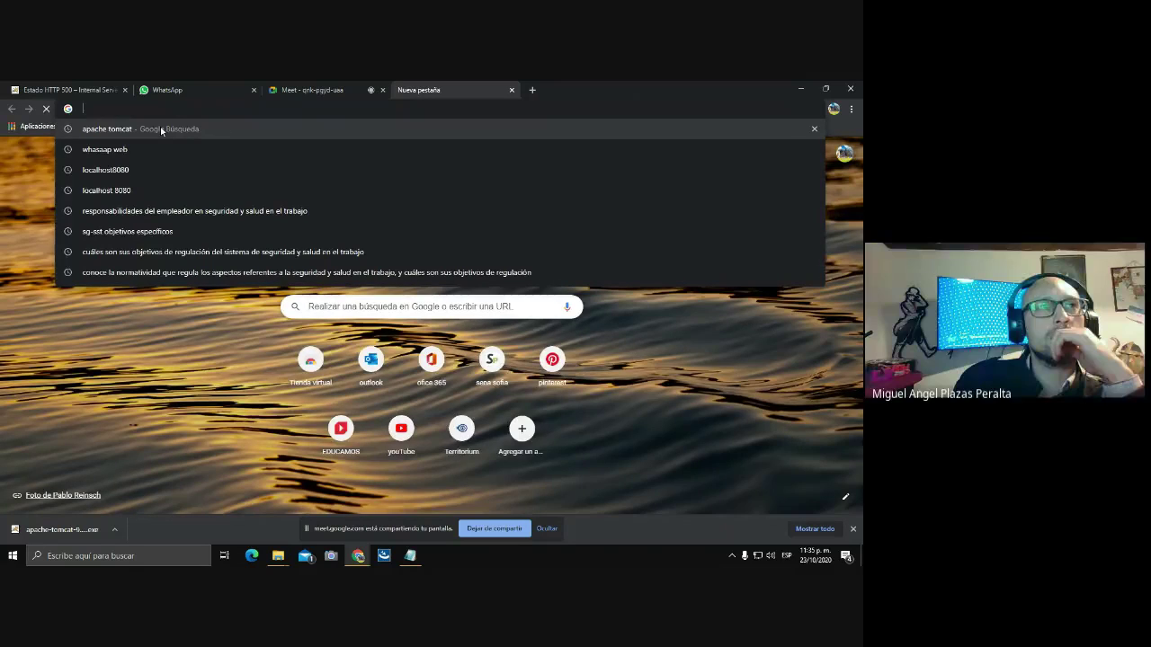
left_click(106, 170)
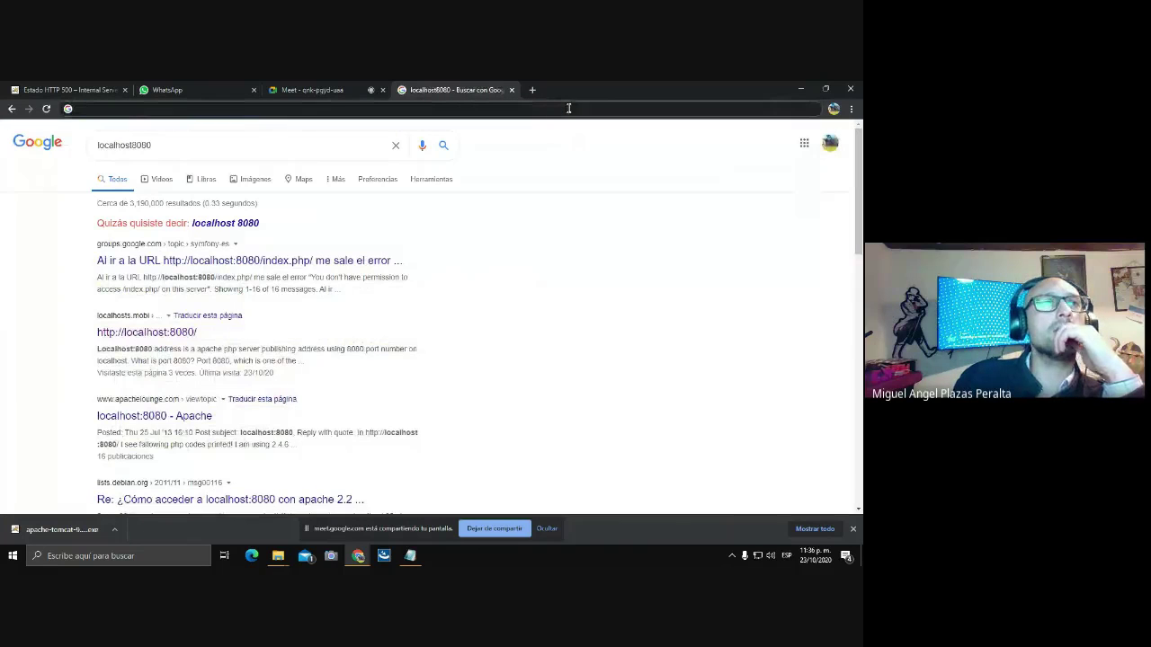
type("ht")
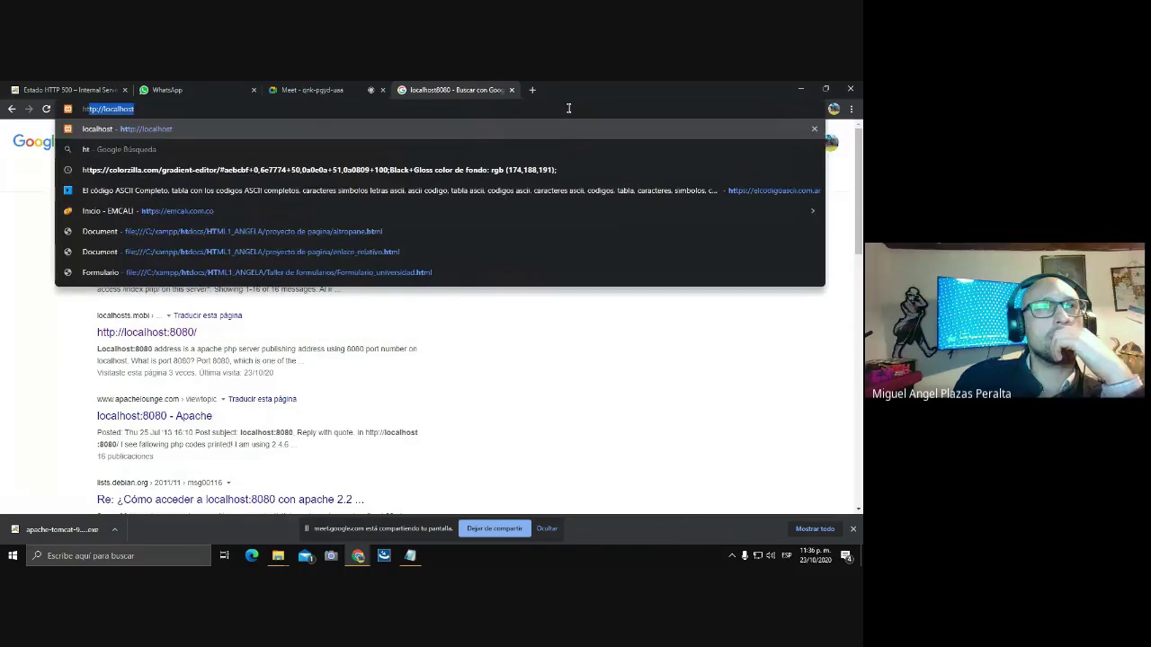
type("tp")
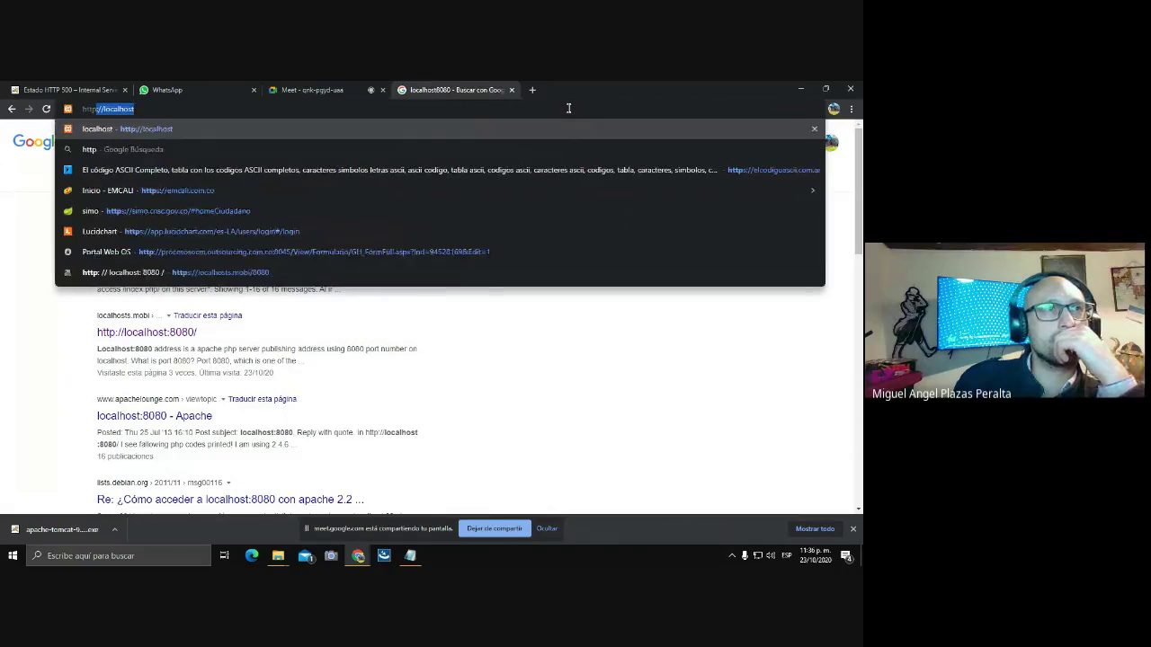
type(":")
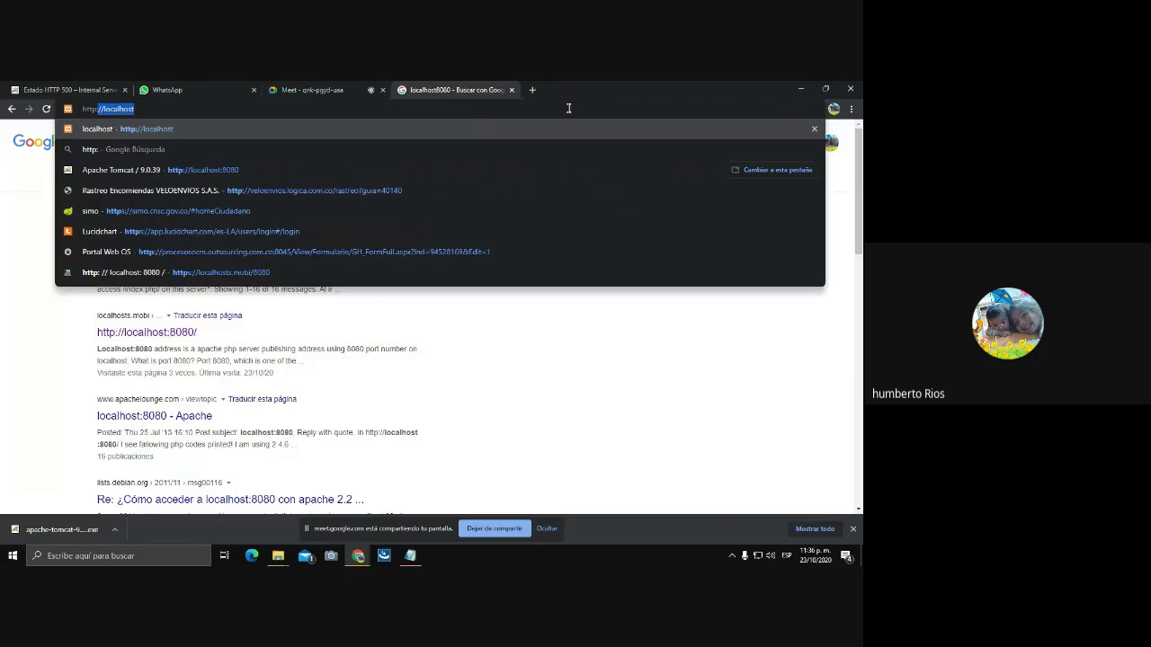
type("//")
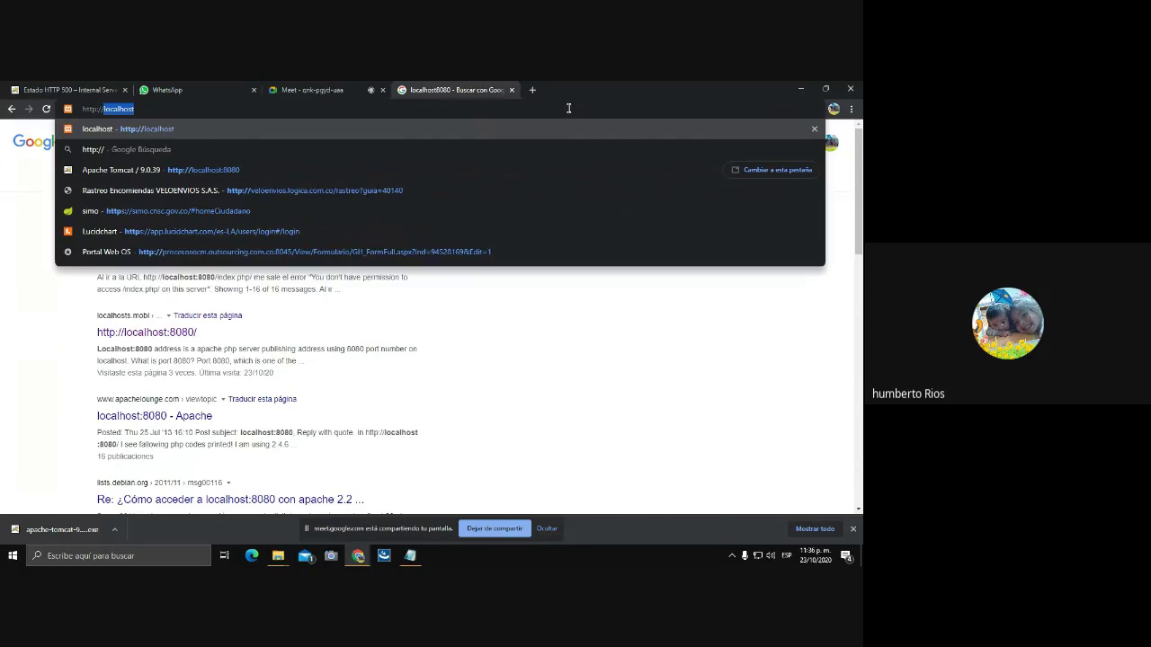
type("loca")
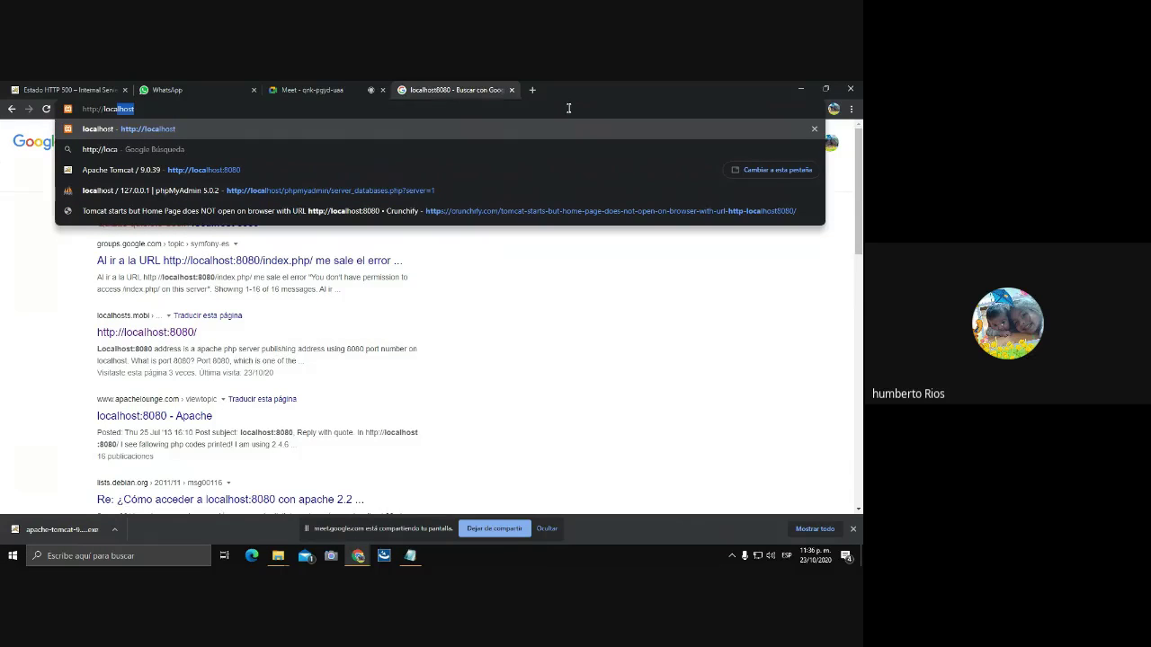